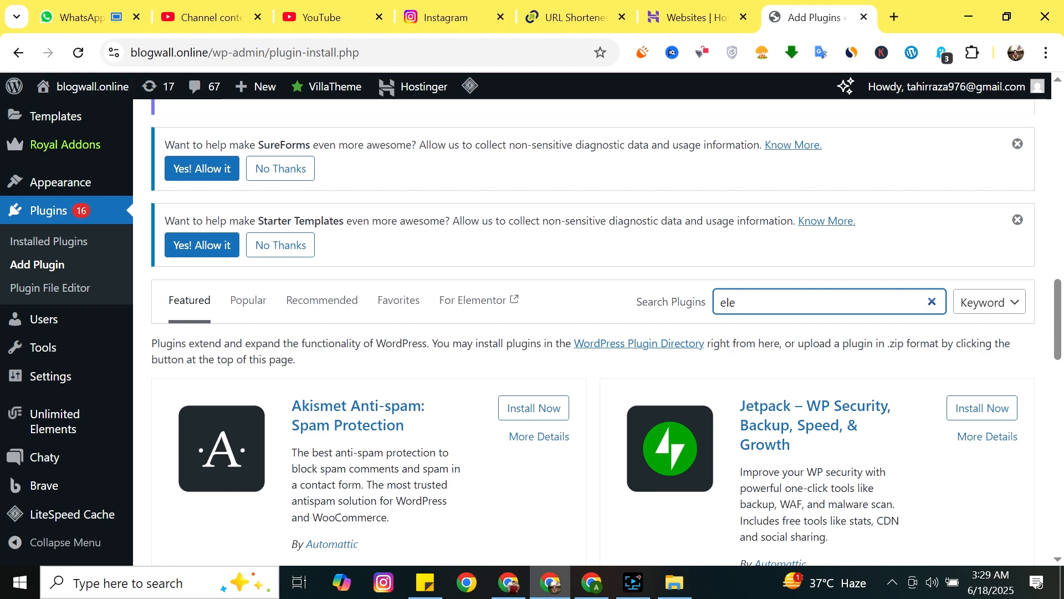
Search the plugin directory for "elementor" and update the Elementor Website Builder plugin.
type("men")
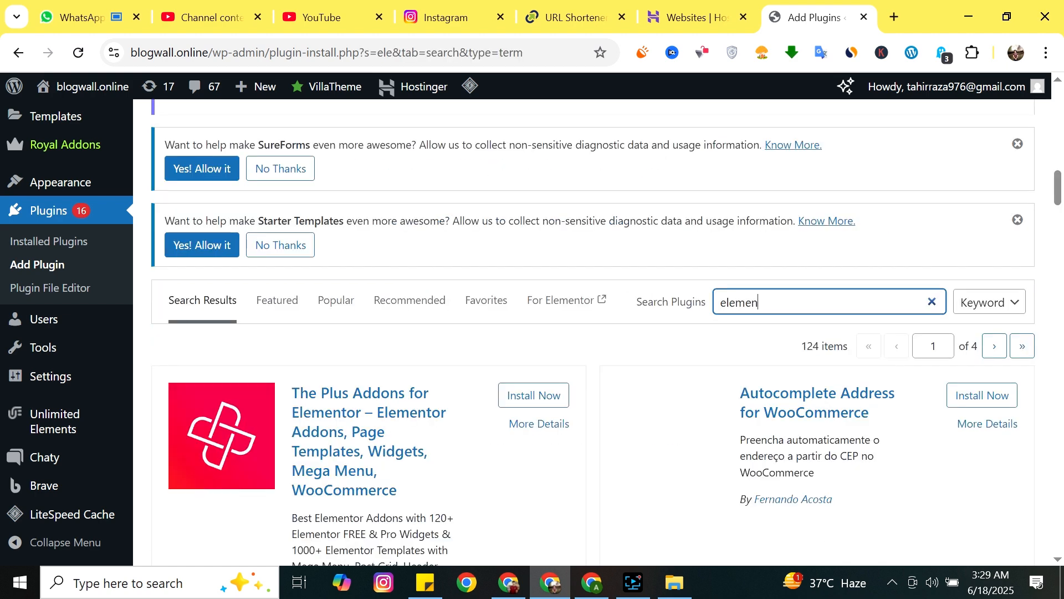
type("t")
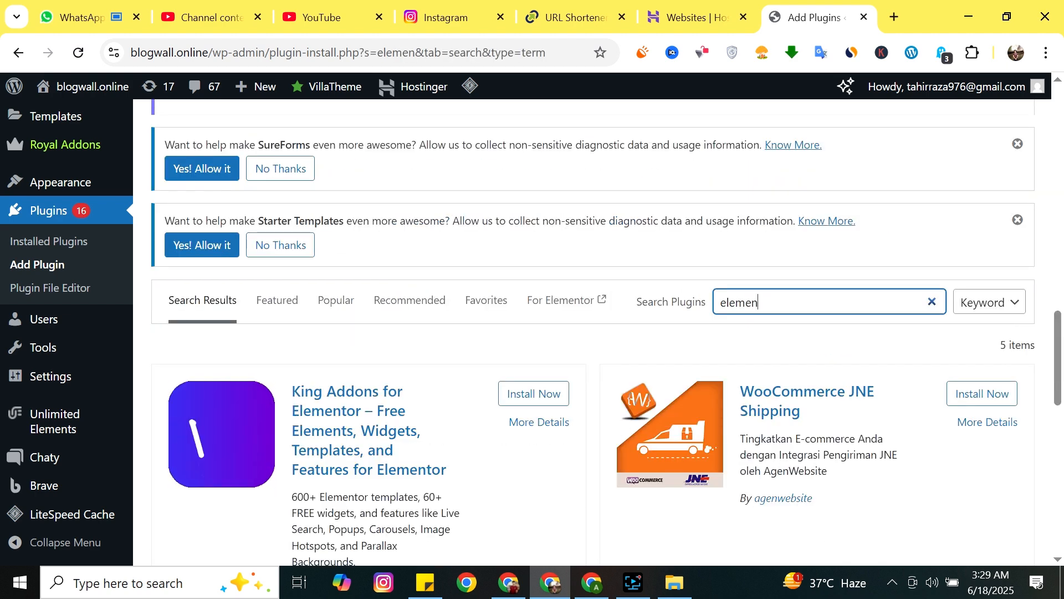
type("er")
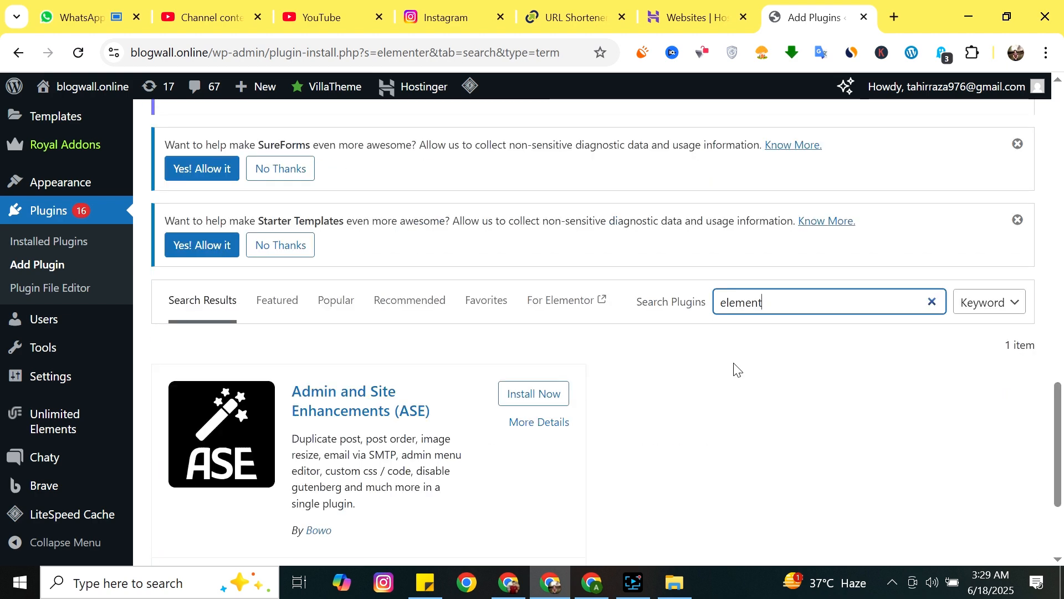
type("or")
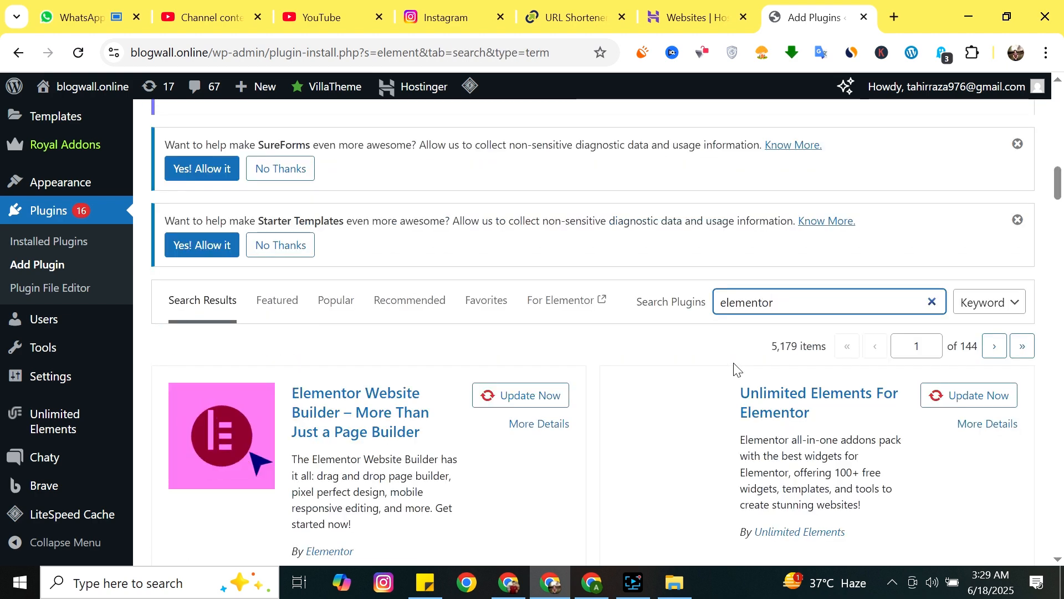
scroll(582, 363, "down", 5)
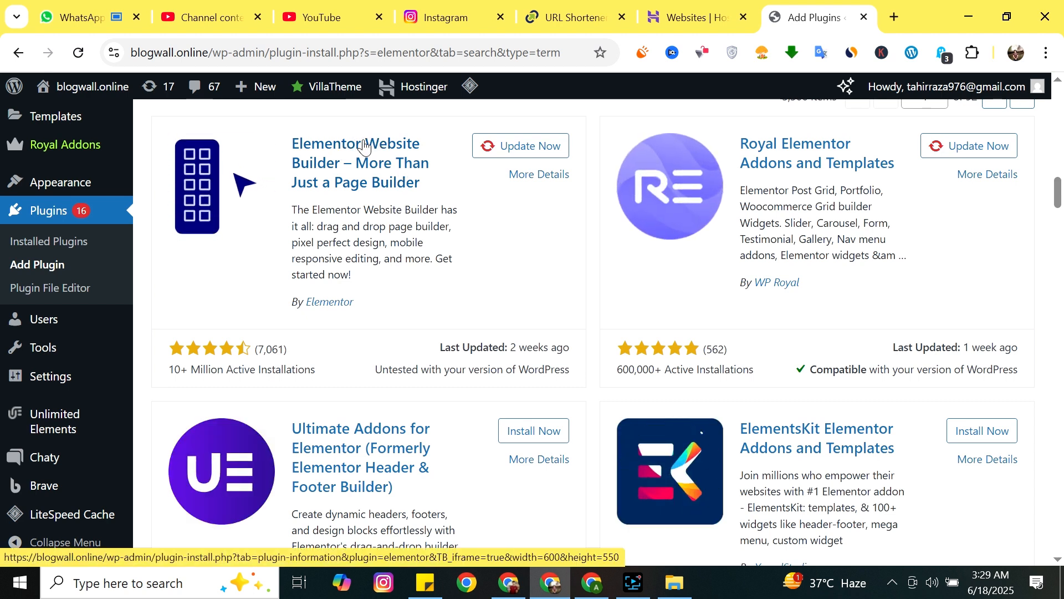
left_click(513, 147)
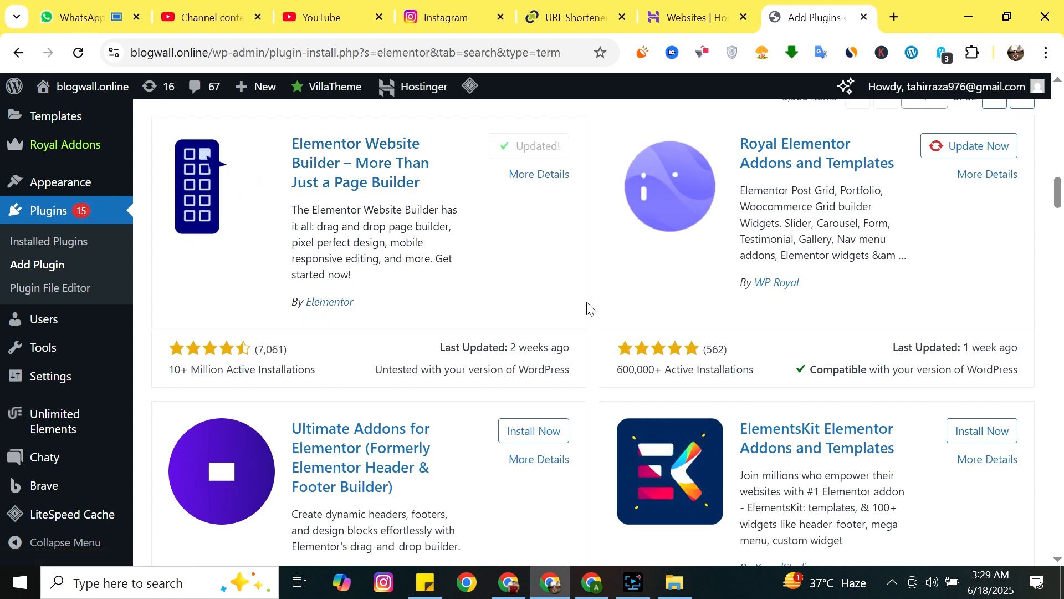
Add a new page to the WordPress site.
scroll(587, 308, "up", 1)
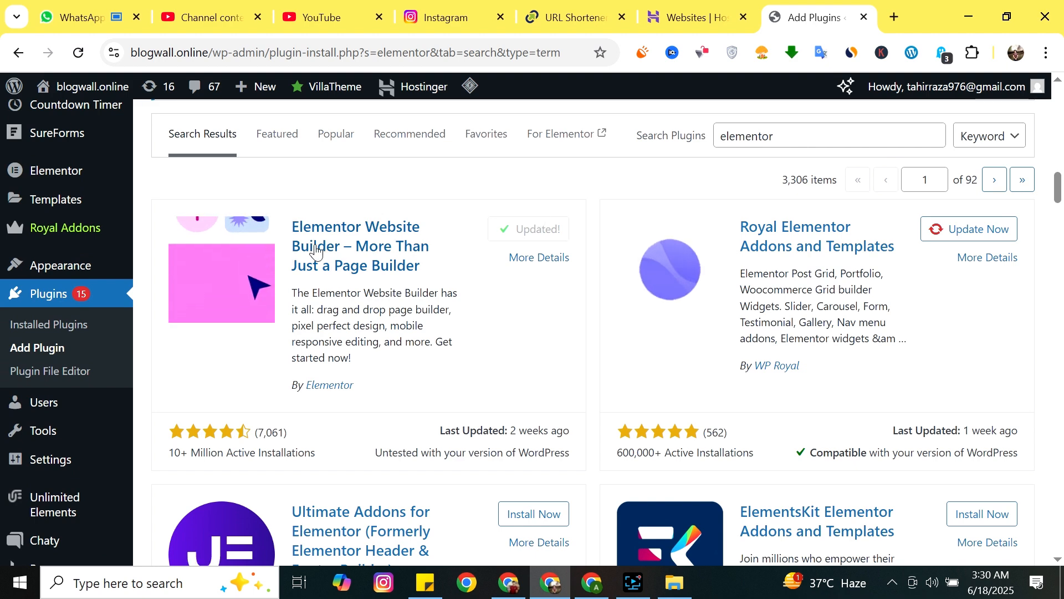
scroll(22, 322, "up", 4)
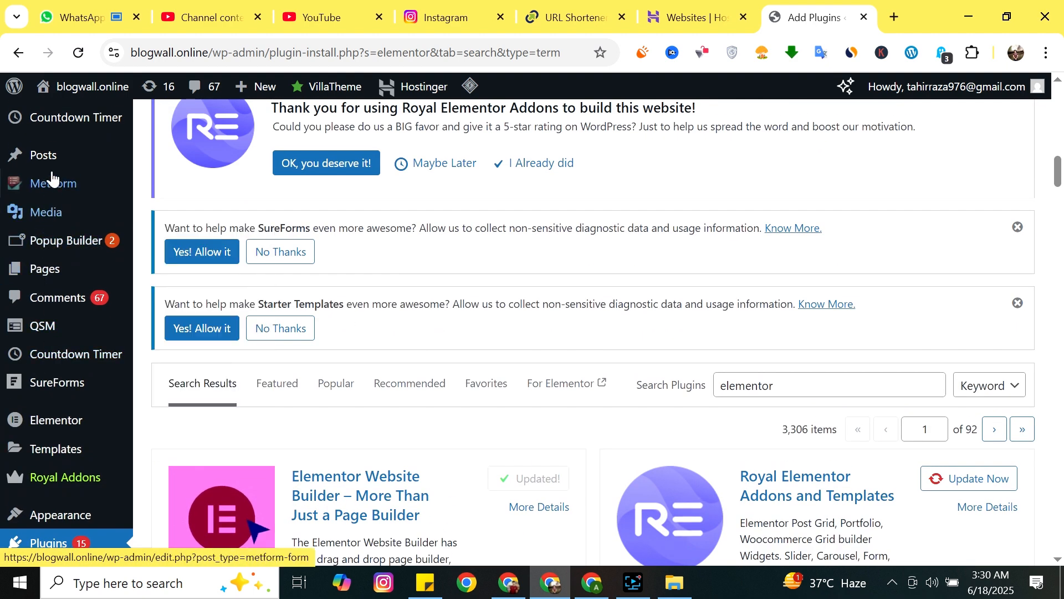
scroll(72, 335, "up", 3)
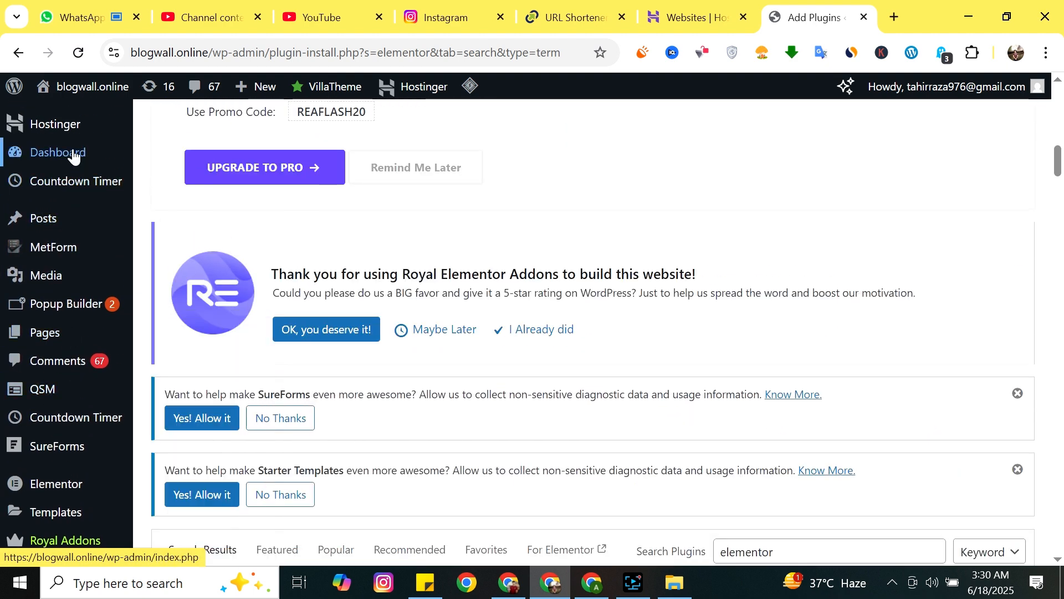
mouse_move(66, 333)
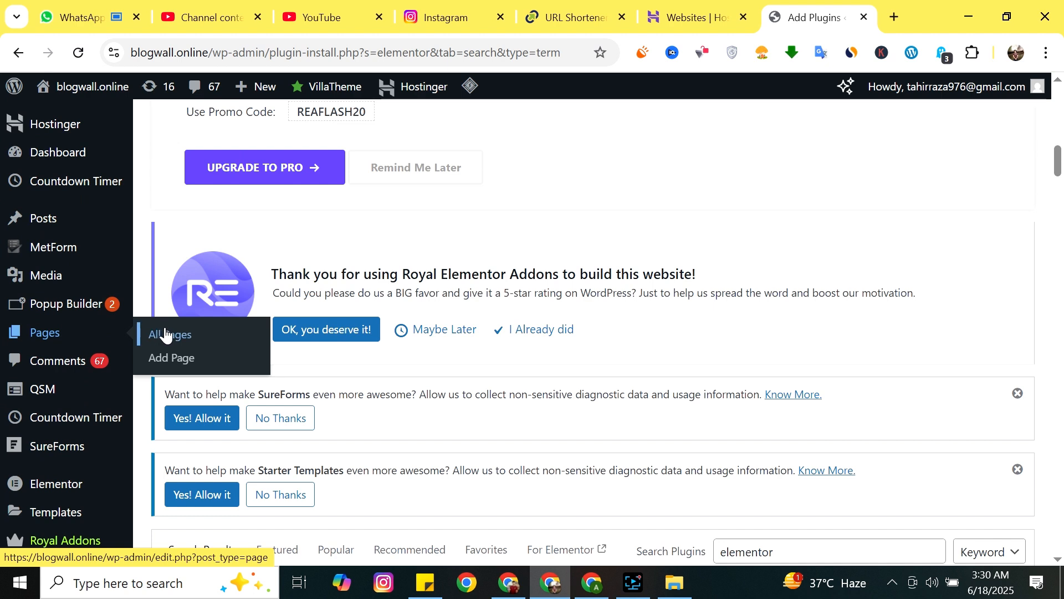
left_click(169, 359)
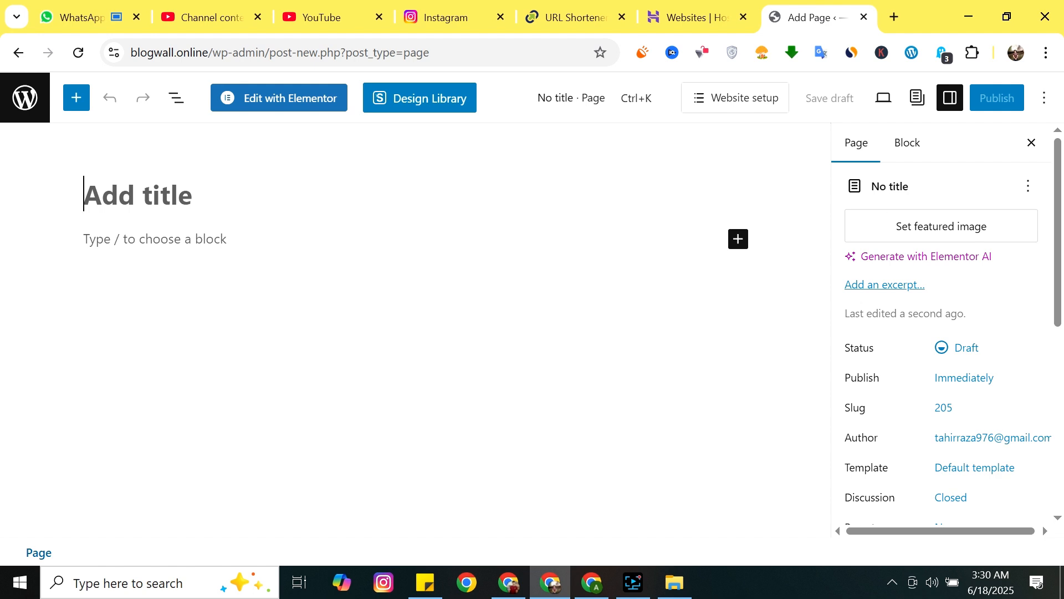
Open the new untitled page in the Elementor editor.
scroll(1020, 314, "down", 8)
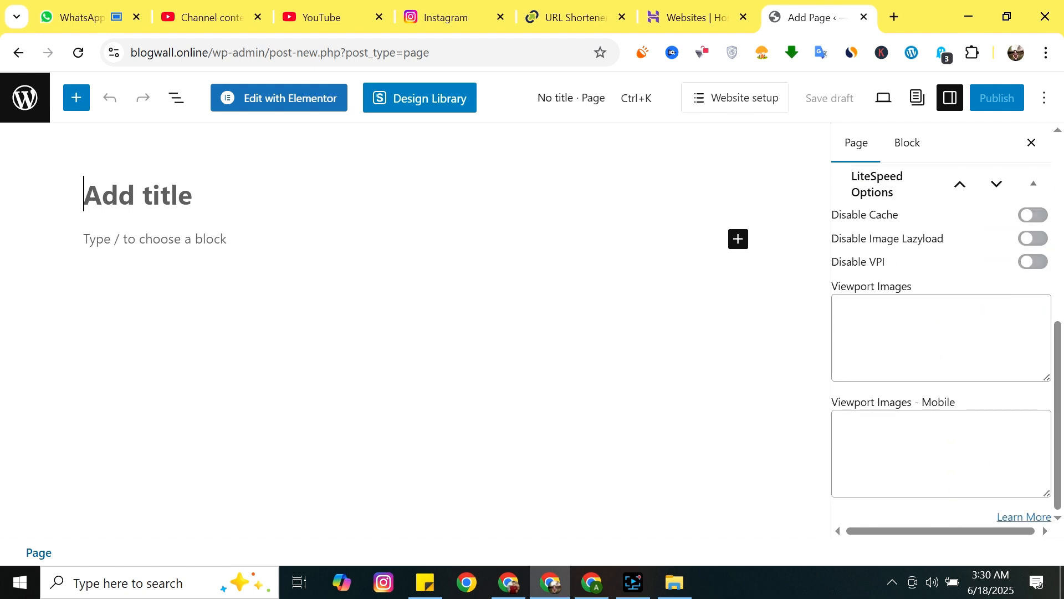
scroll(1018, 316, "up", 5)
scroll(1018, 317, "up", 3)
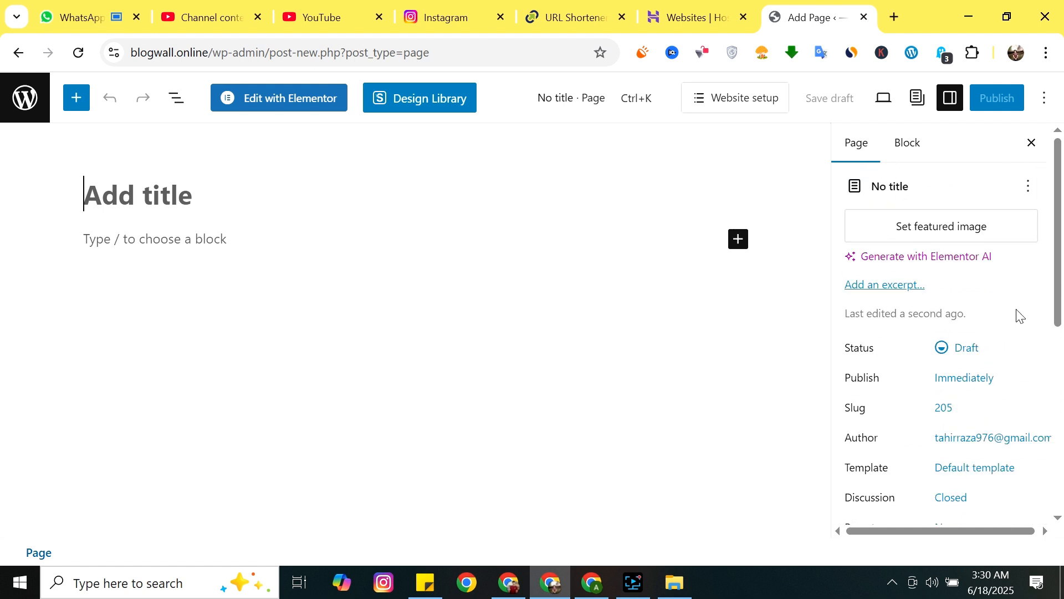
left_click(277, 109)
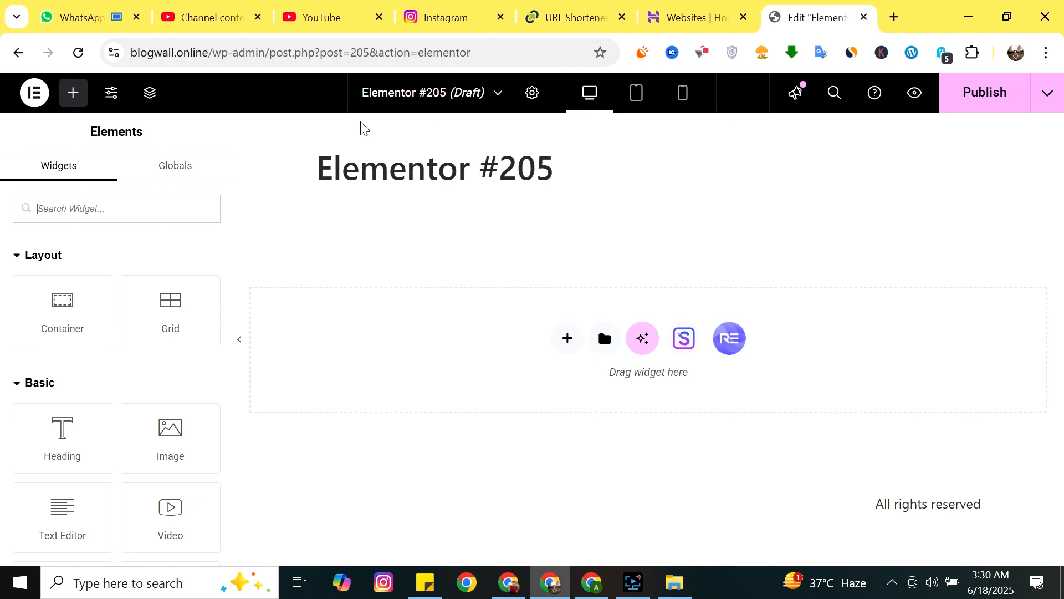
left_click(117, 209)
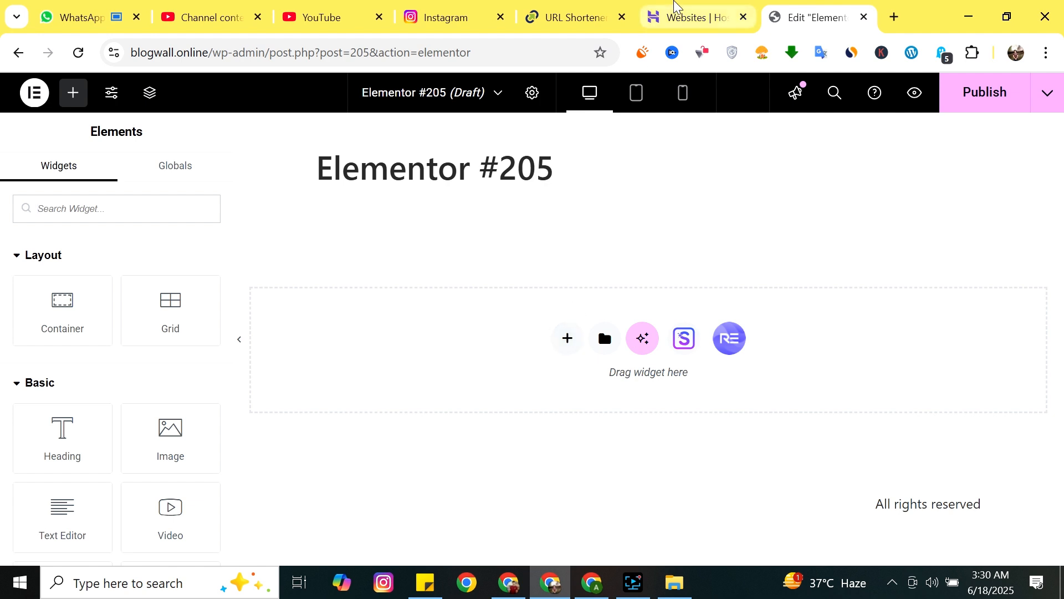
left_click_drag(569, 178, 312, 179)
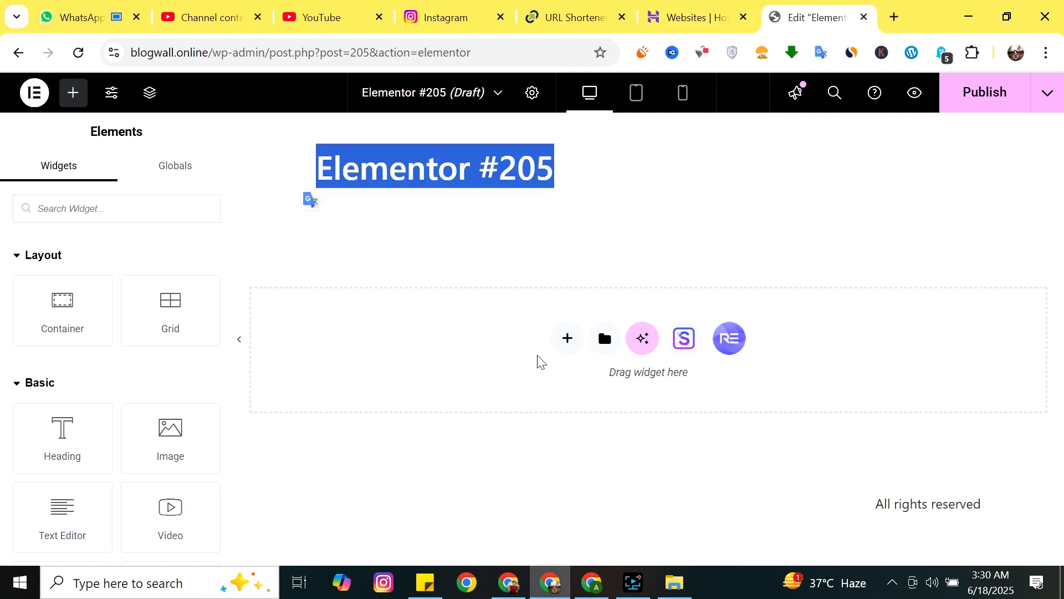
Return to the WordPress page editor and retitle the page "Mitolyn".
left_click(19, 53)
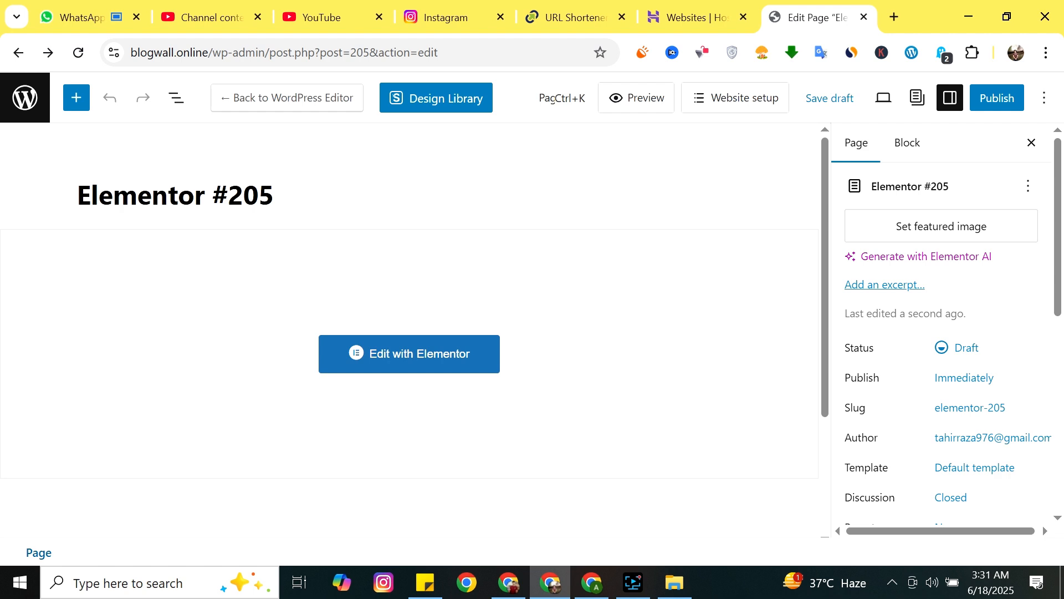
left_click_drag(275, 195, 74, 186)
double_click(145, 196)
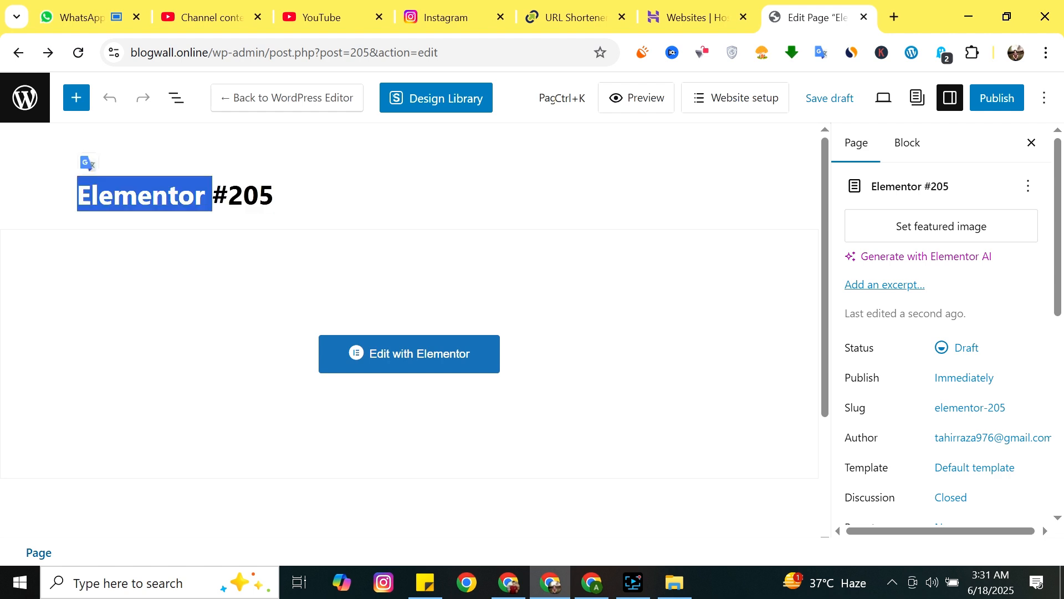
key("ctrl+a")
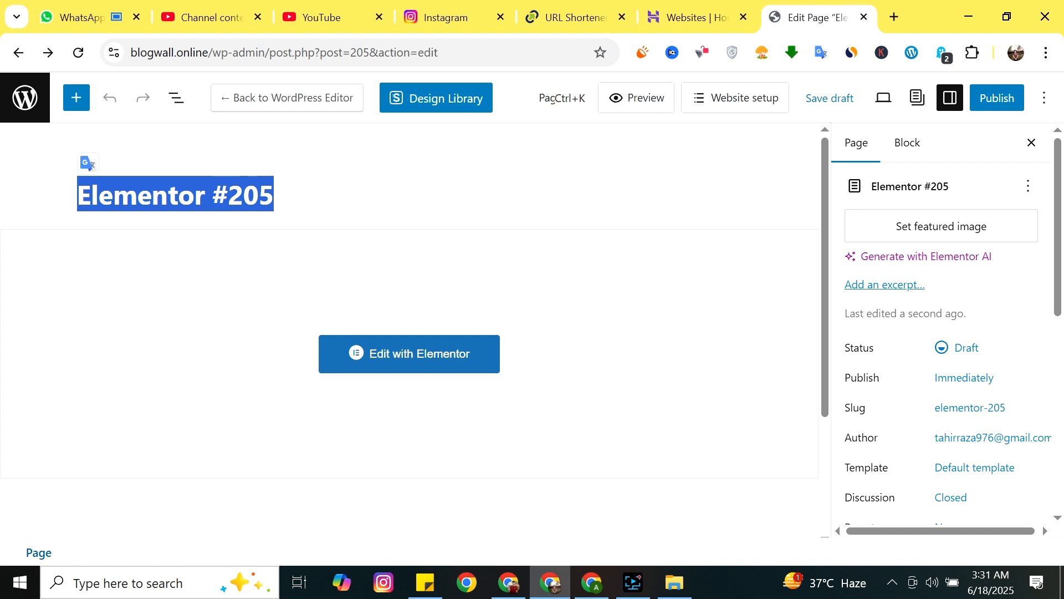
type("Mitol")
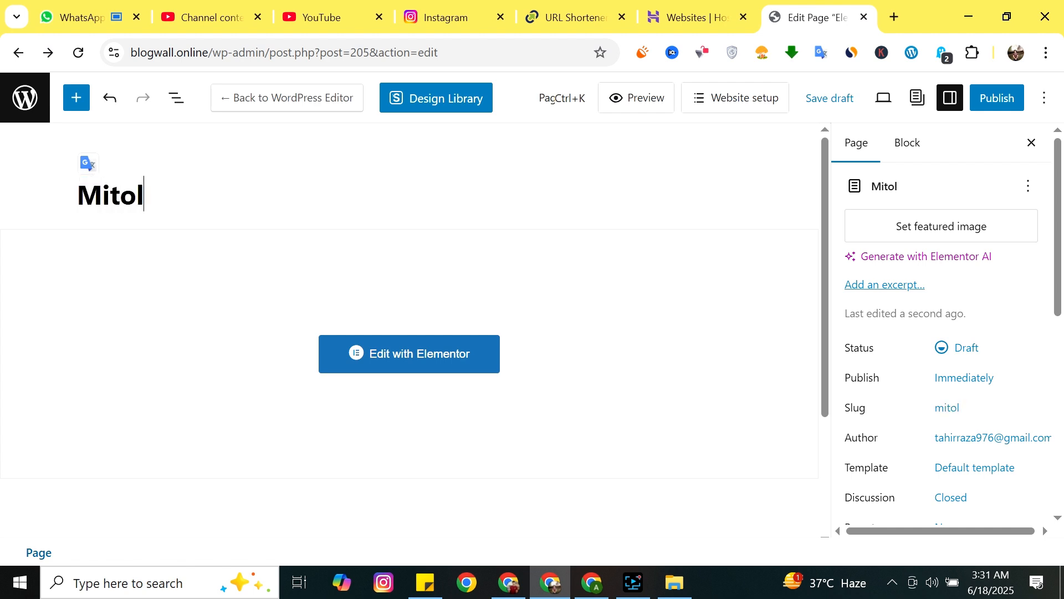
type("yn")
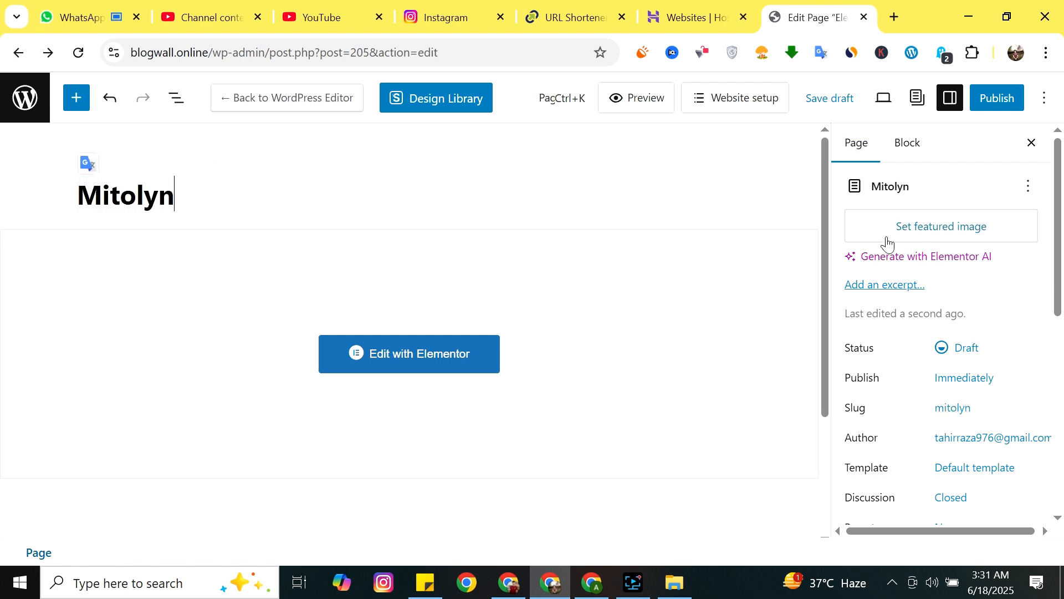
Set the page template to Elementor Canvas and publish the Mitolyn page.
scroll(887, 369, "down", 5)
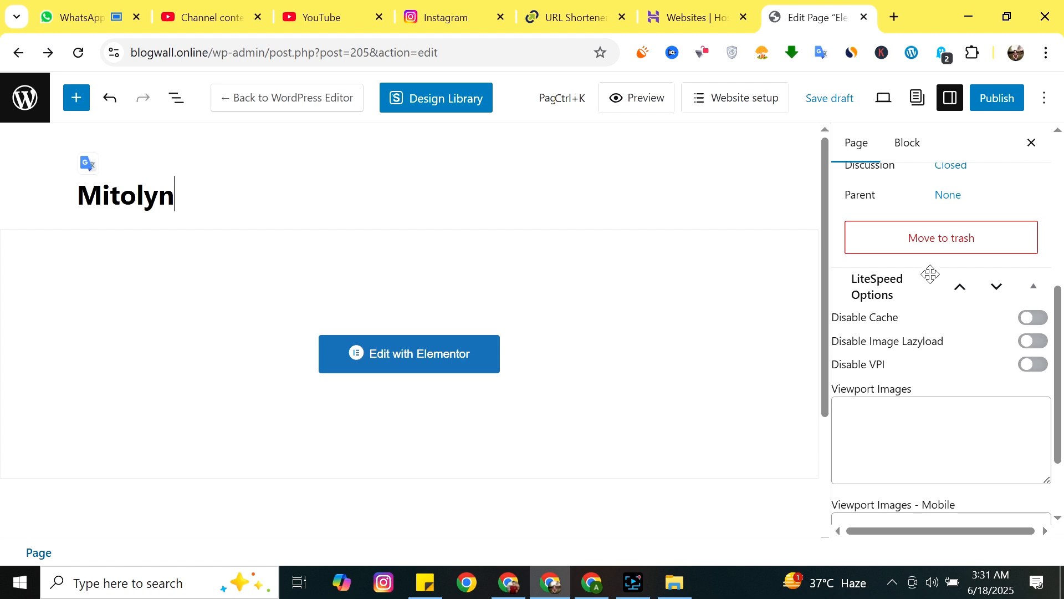
scroll(931, 332, "down", 2)
scroll(931, 333, "up", 4)
scroll(931, 433, "up", 5)
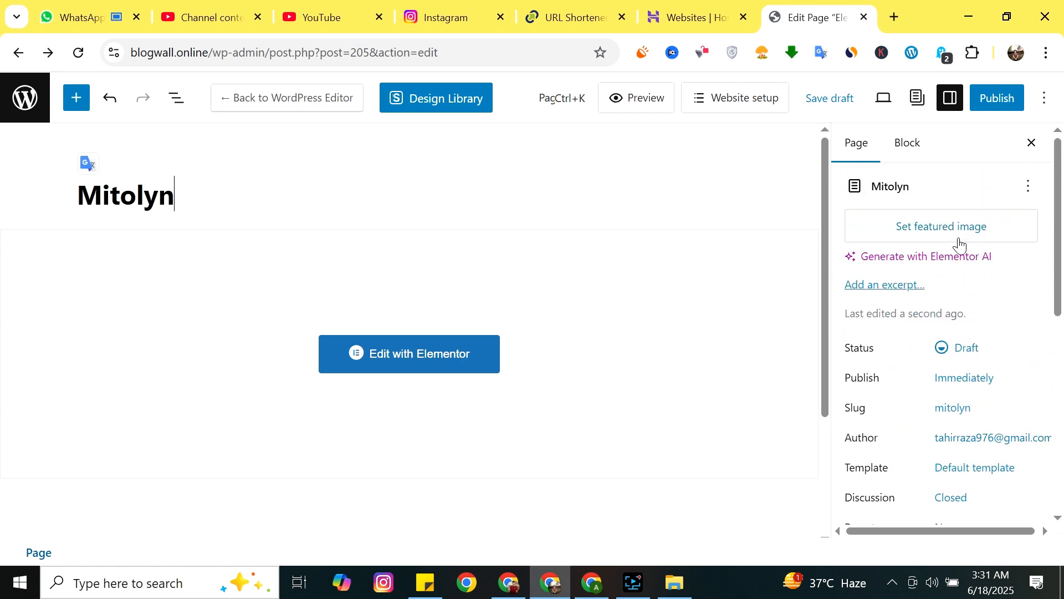
left_click(965, 469)
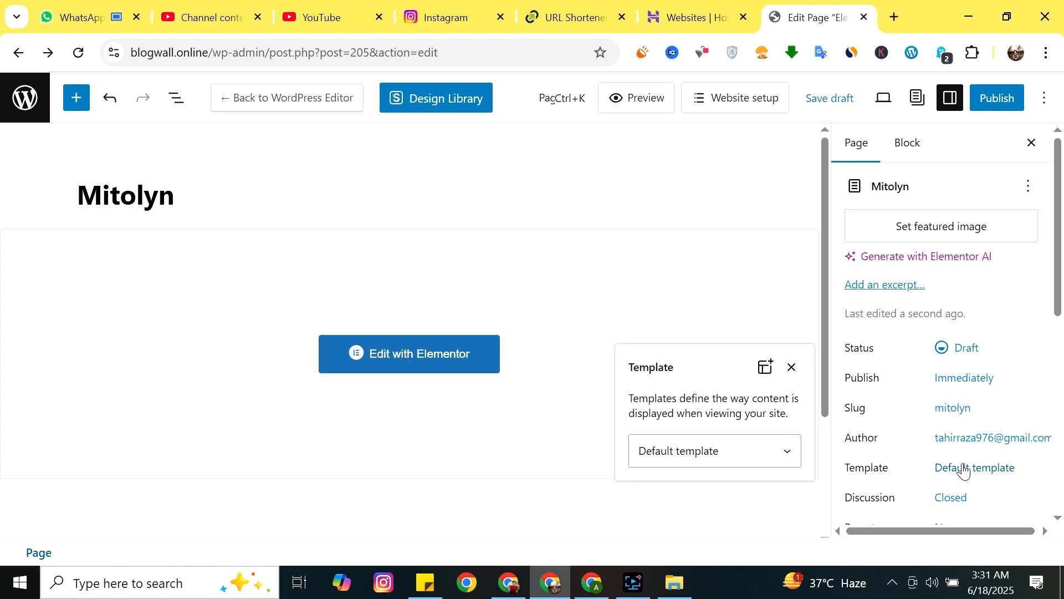
left_click(778, 459)
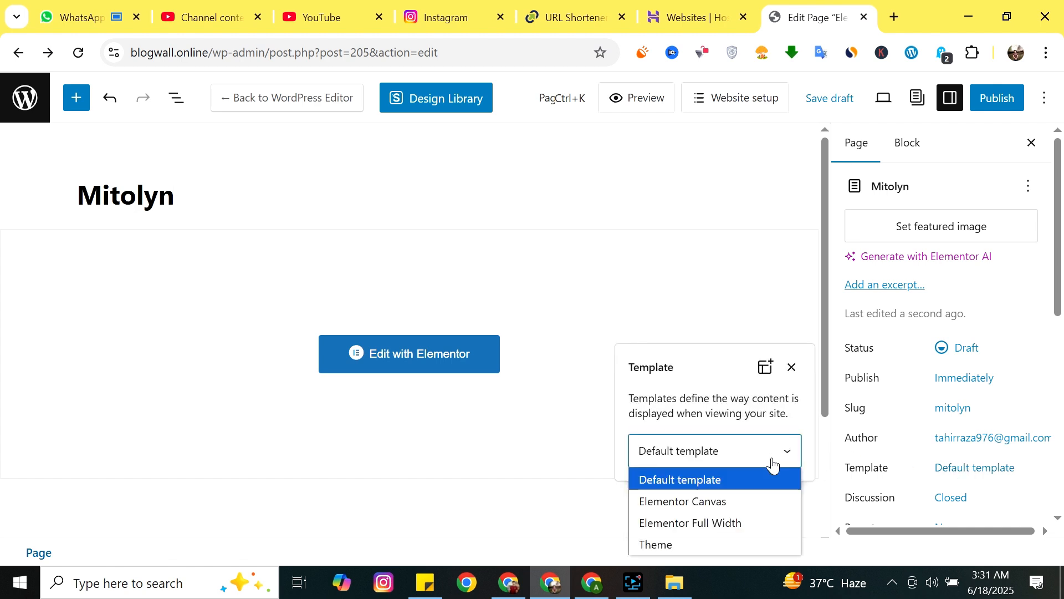
left_click(748, 501)
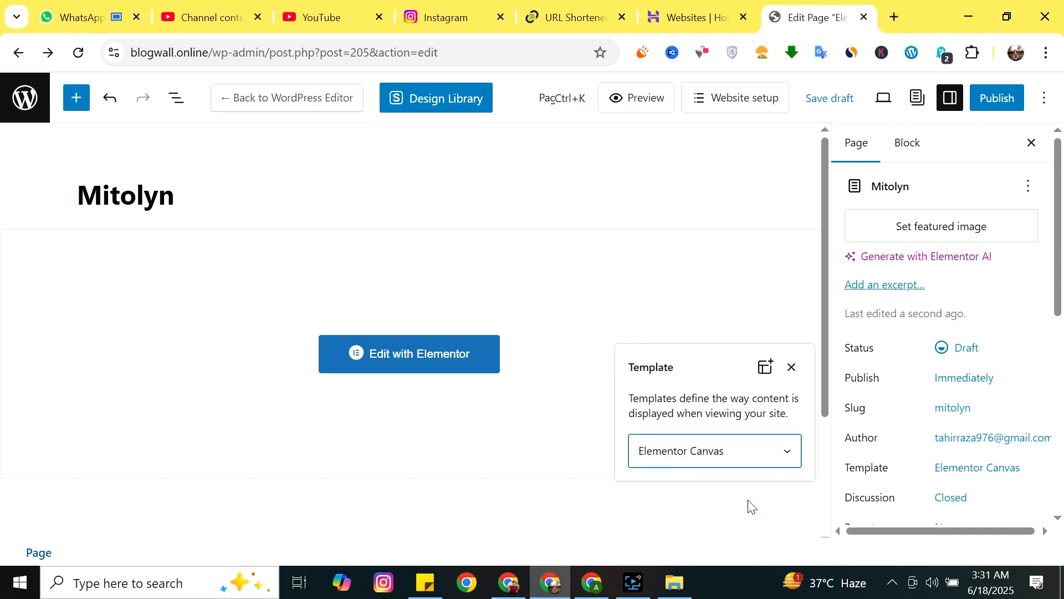
left_click(993, 106)
left_click(992, 103)
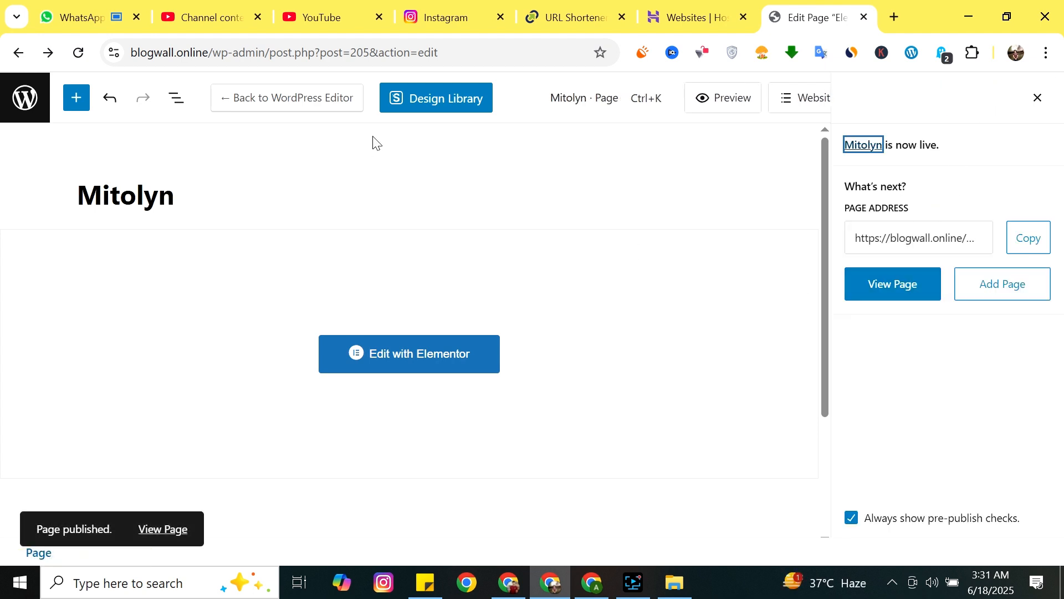
Open the published Mitolyn page for editing with Elementor.
left_click(418, 353)
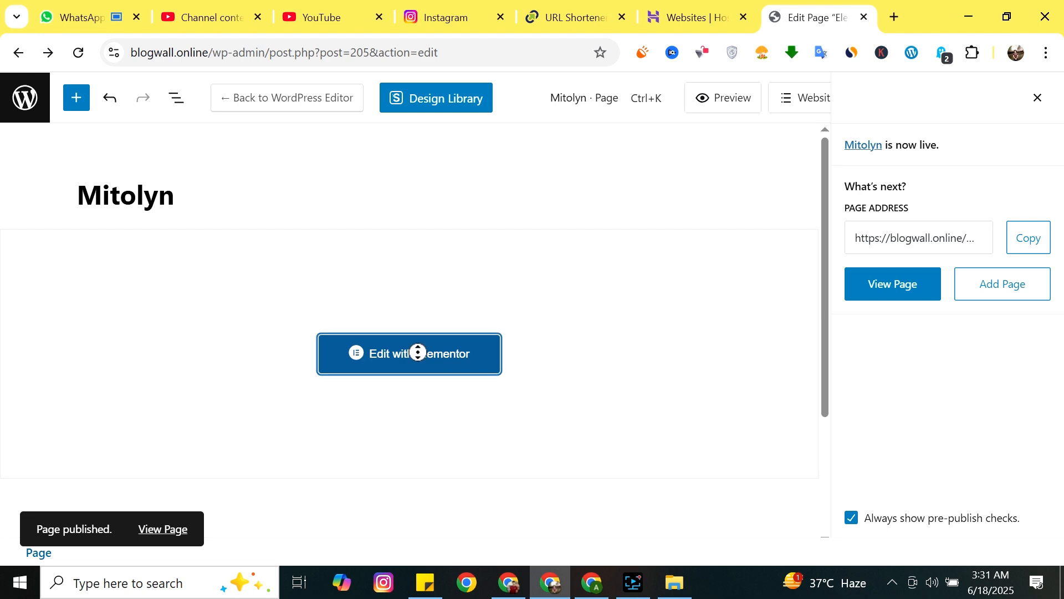
right_click(359, 357)
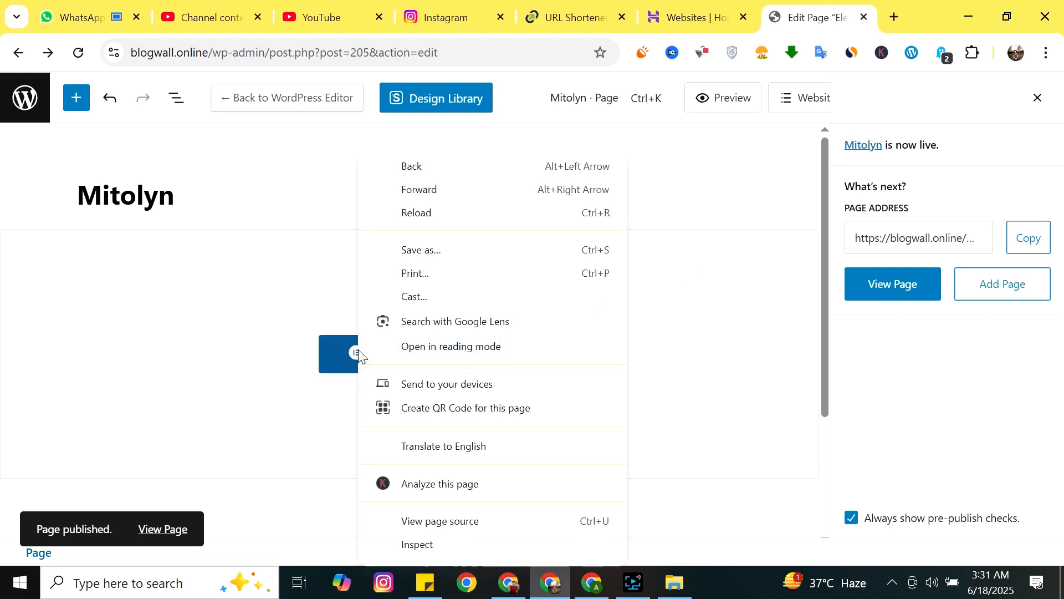
left_click(722, 277)
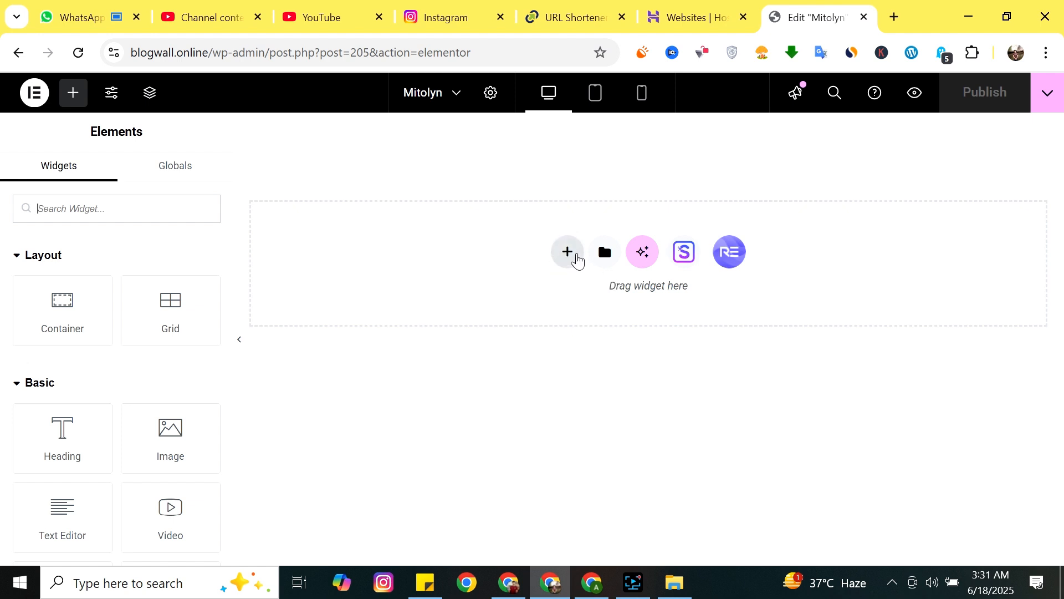
Look at the container layout choices and the ready-made block designs in the template library, leaving both without inserting anything.
left_click(568, 256)
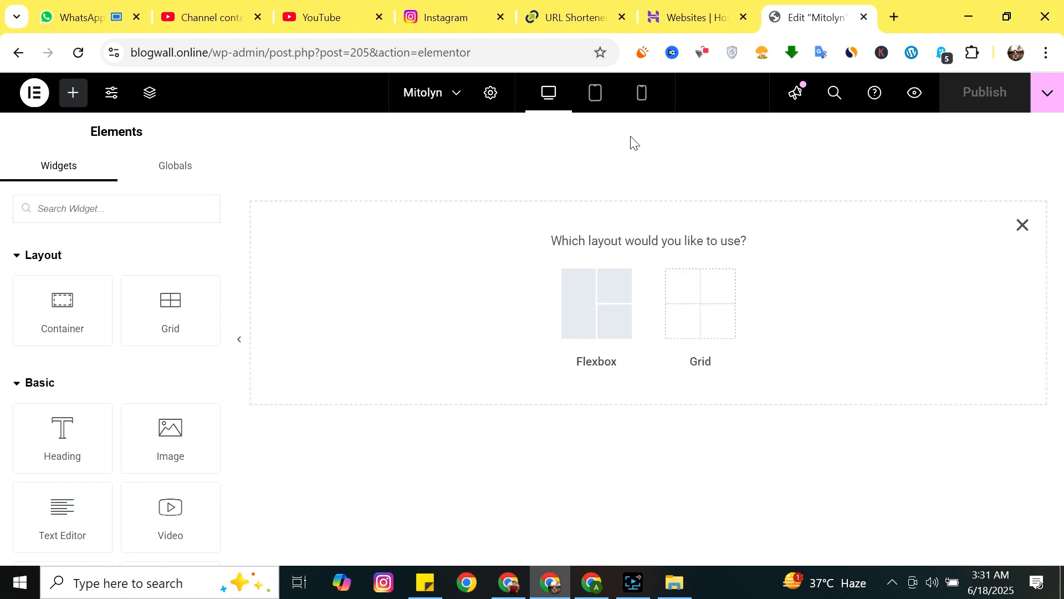
left_click(1014, 224)
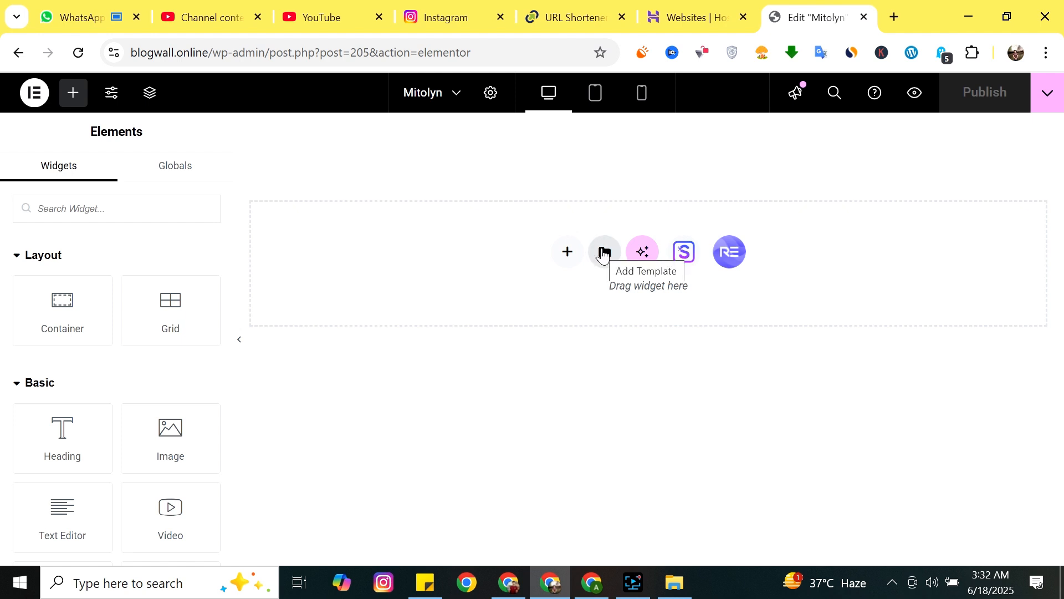
left_click(603, 254)
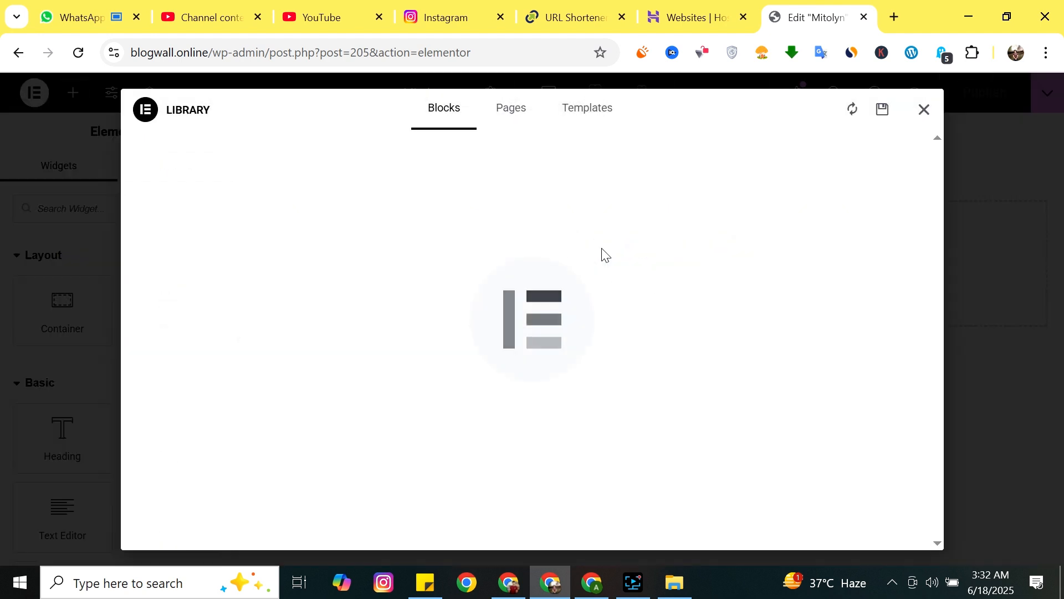
left_click(511, 115)
left_click(580, 112)
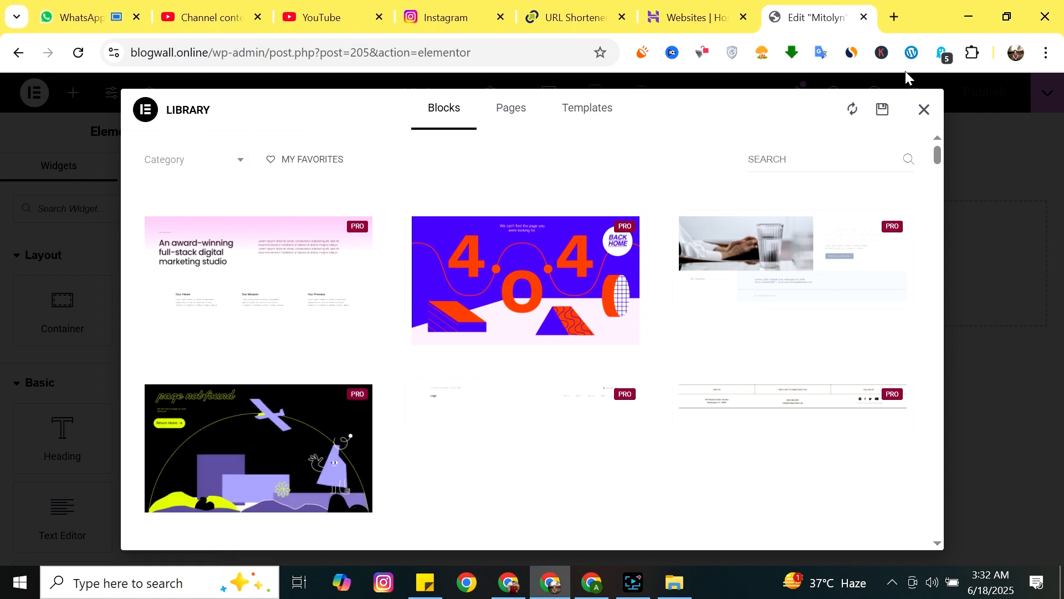
left_click(925, 111)
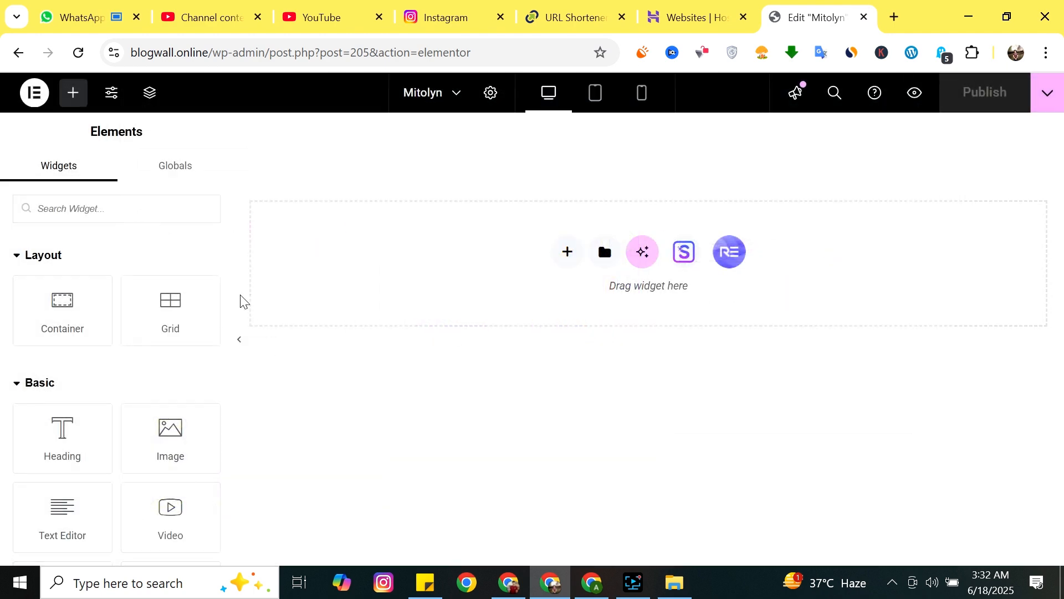
Insert a Flexbox container with three columns, a wide middle one between two narrow ones.
left_click(566, 250)
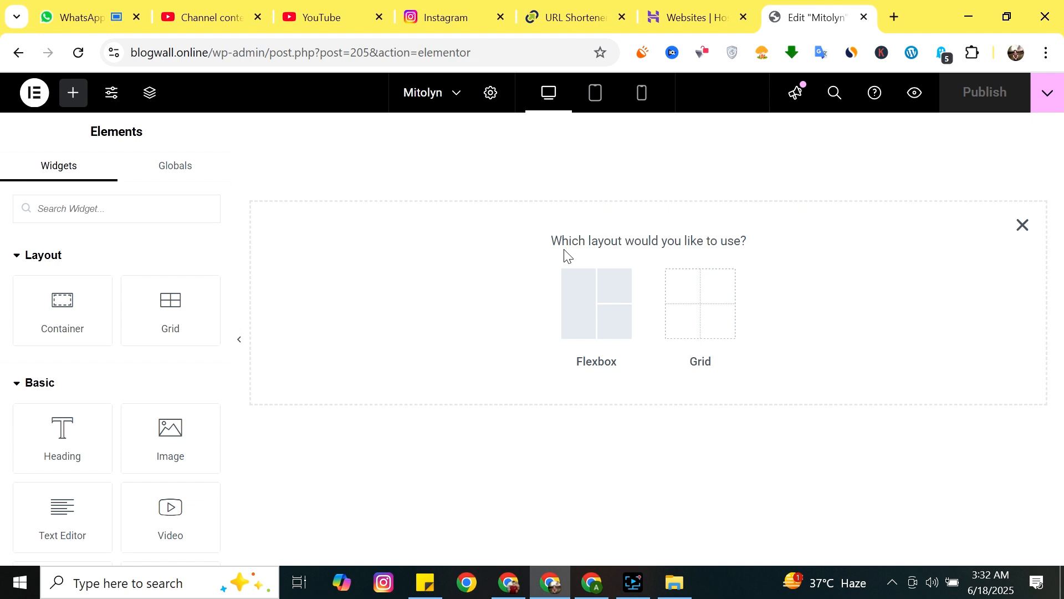
left_click(698, 313)
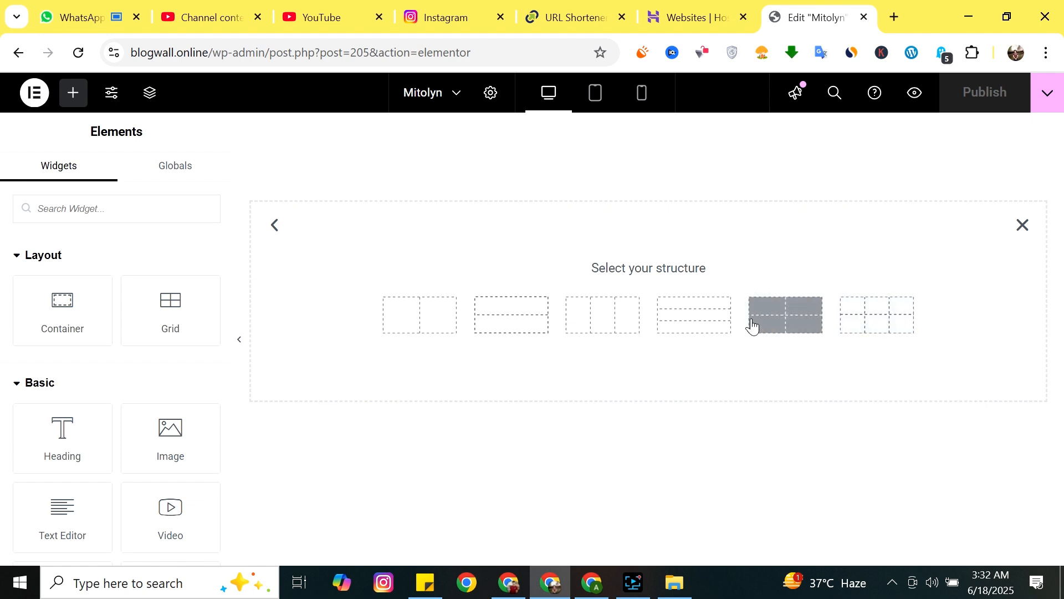
left_click(274, 226)
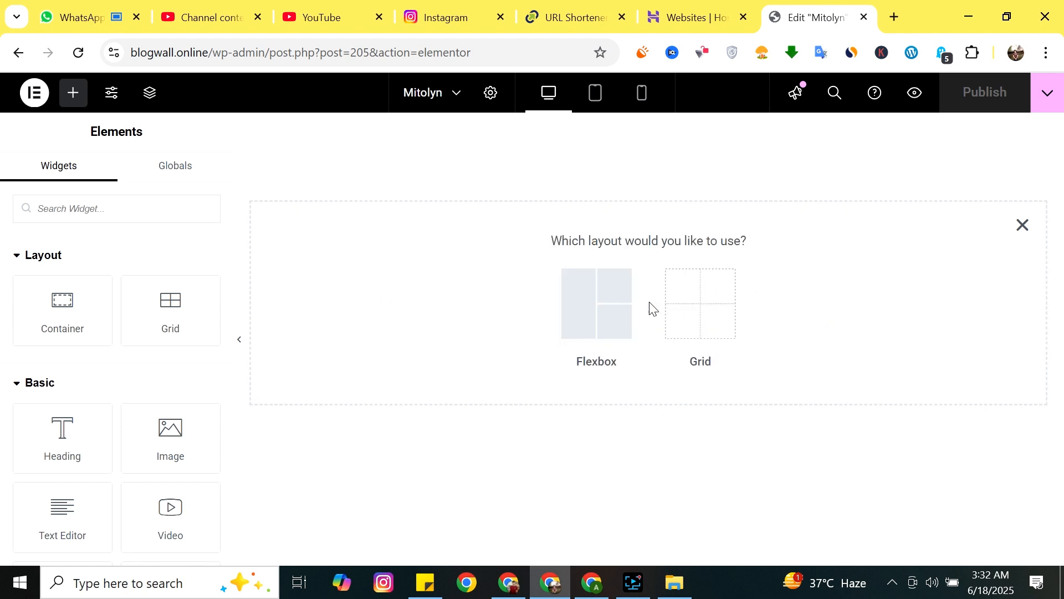
left_click(615, 311)
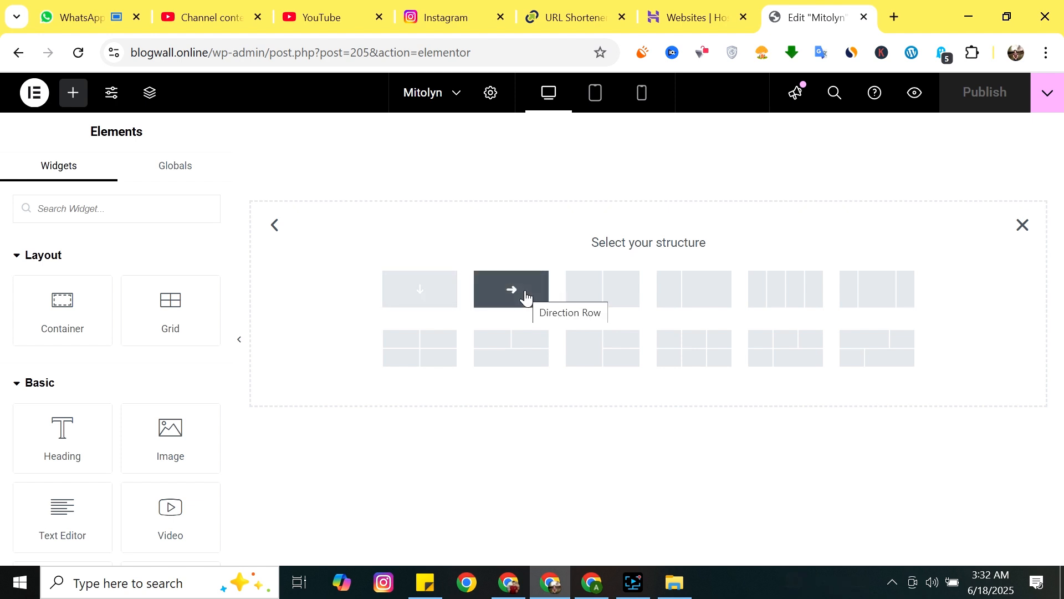
left_click(869, 292)
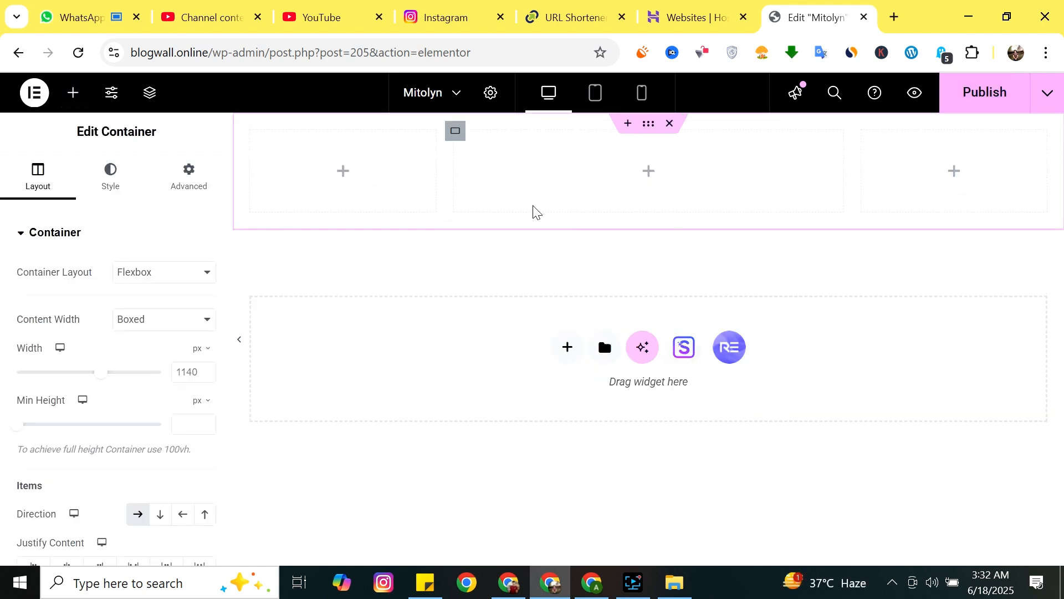
Narrow the container's first column and widen the middle column so it takes up most of the row.
left_click_drag(442, 169, 361, 169)
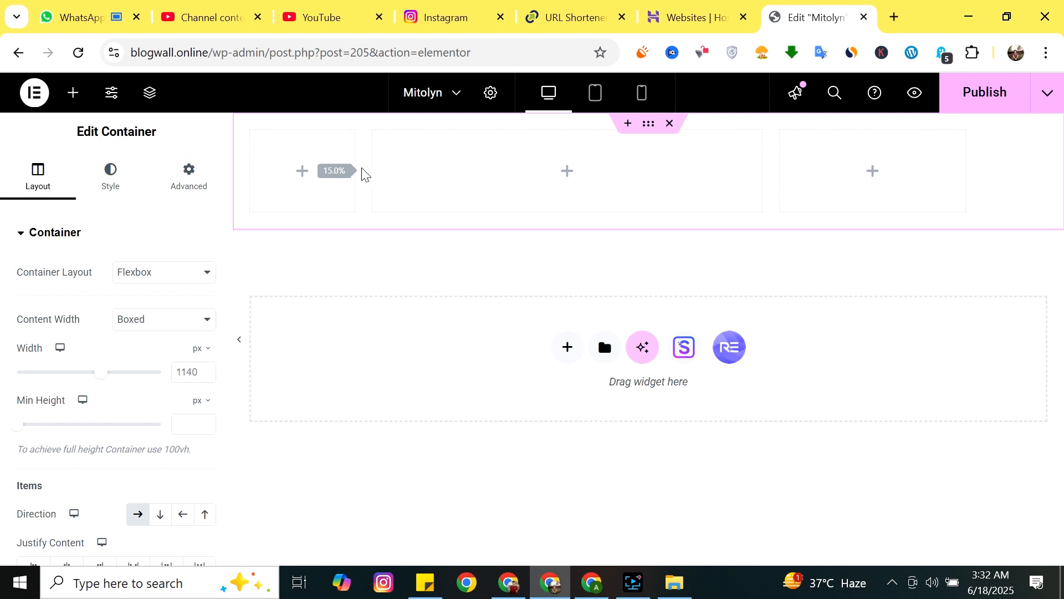
left_click_drag(364, 174, 364, 174)
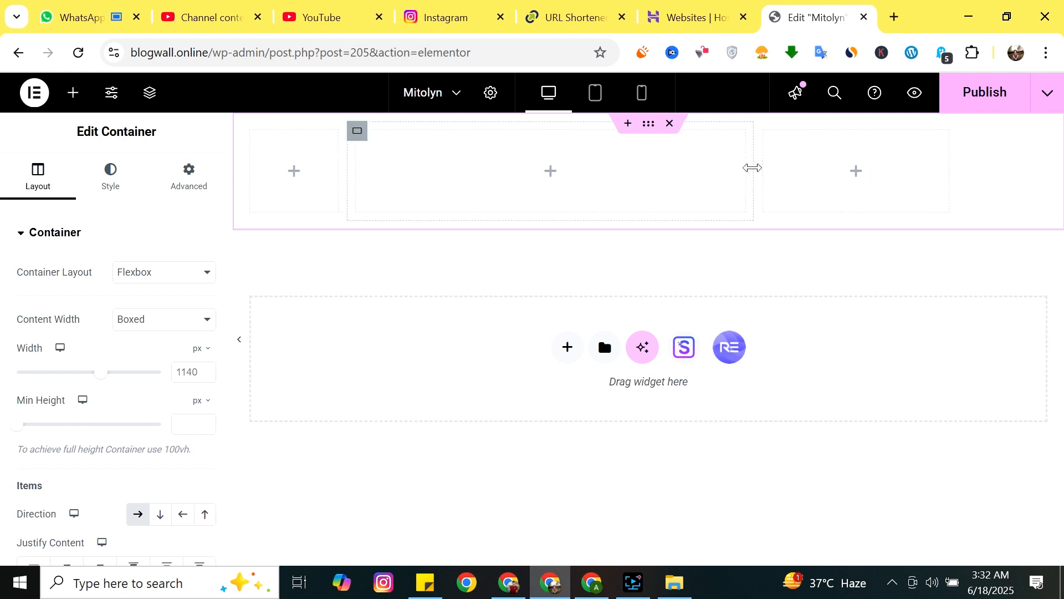
left_click_drag(752, 168, 924, 168)
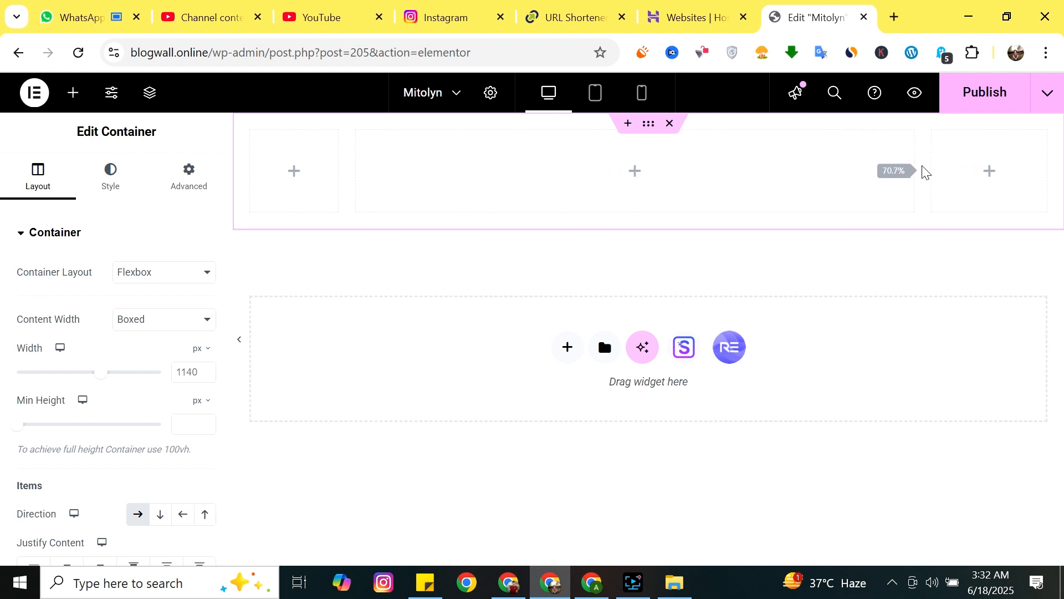
left_click_drag(919, 174, 917, 173)
left_click_drag(917, 173, 898, 264)
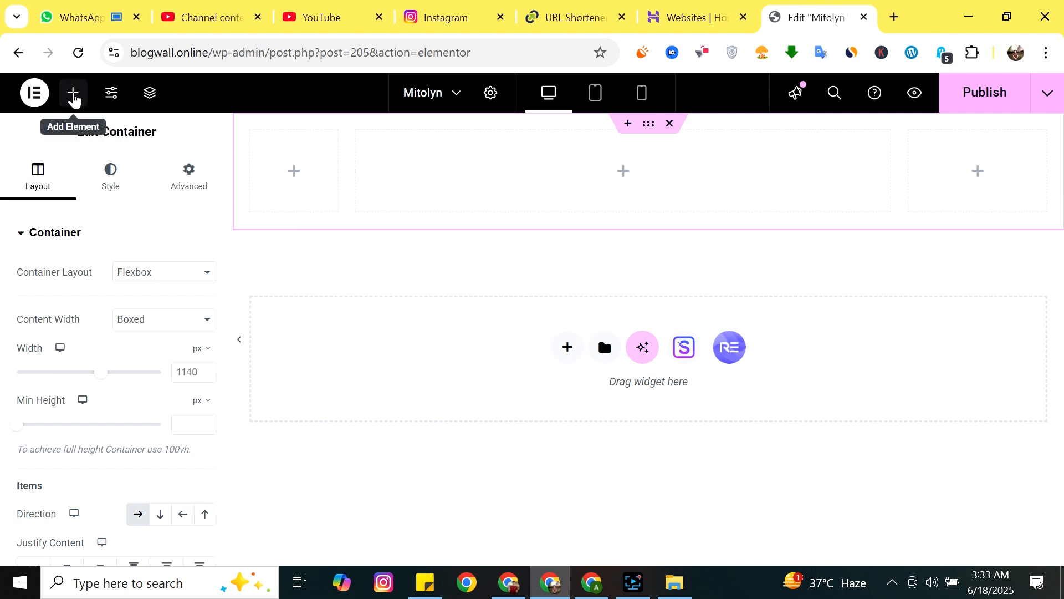
Add a Heading widget to the middle column and set its title to "Mitolyn".
left_click(73, 96)
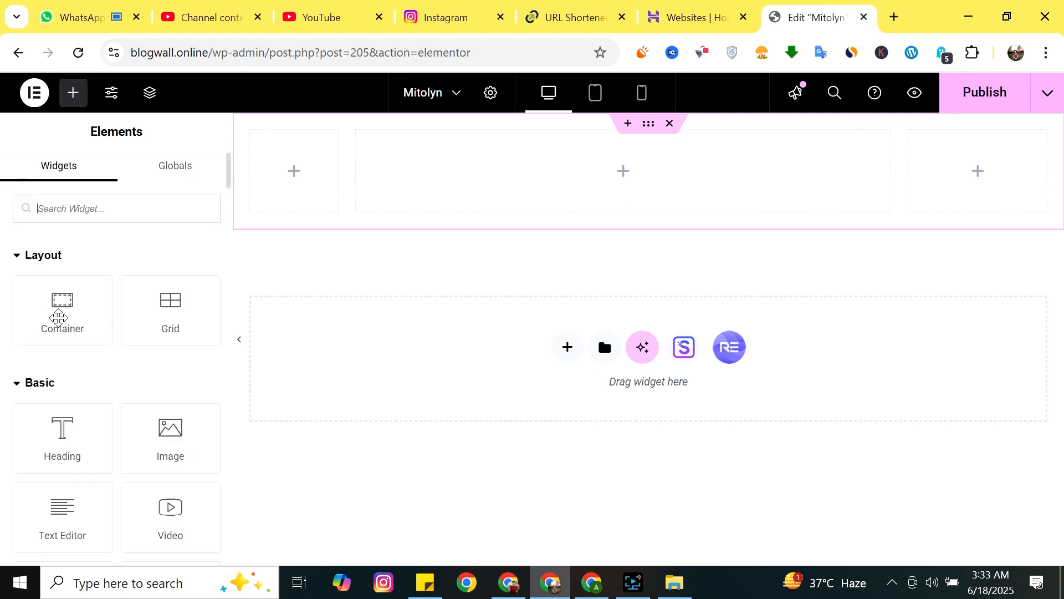
scroll(144, 305, "down", 2)
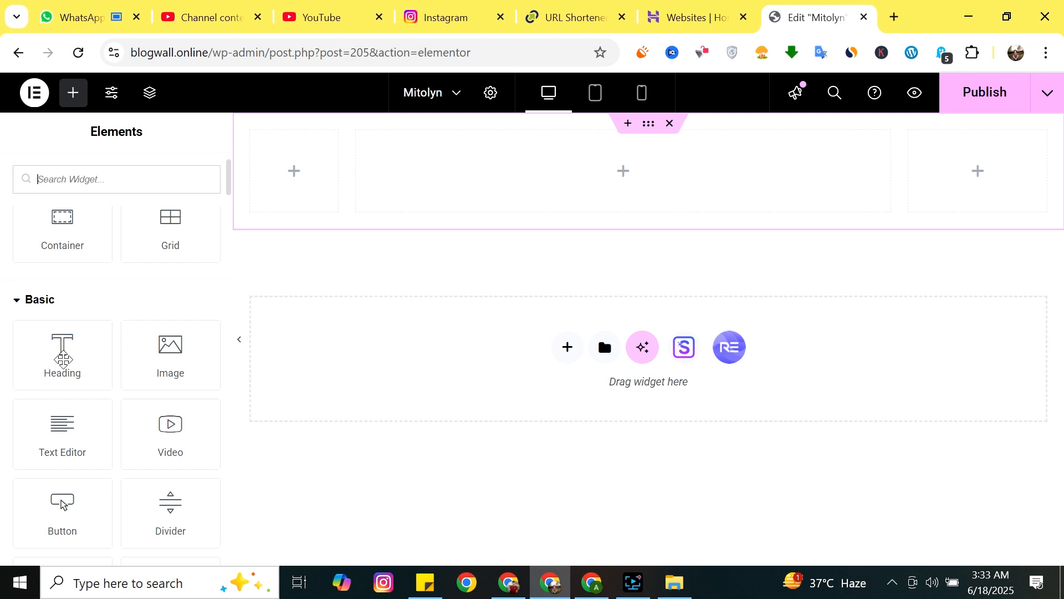
left_click_drag(62, 357, 606, 190)
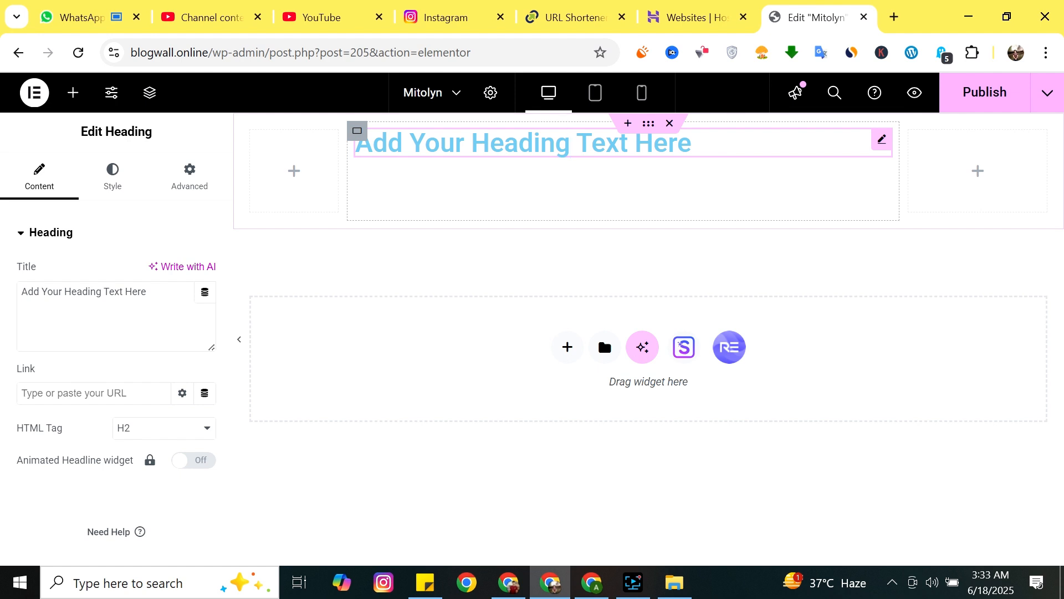
type("Mo")
key("BackSpace")
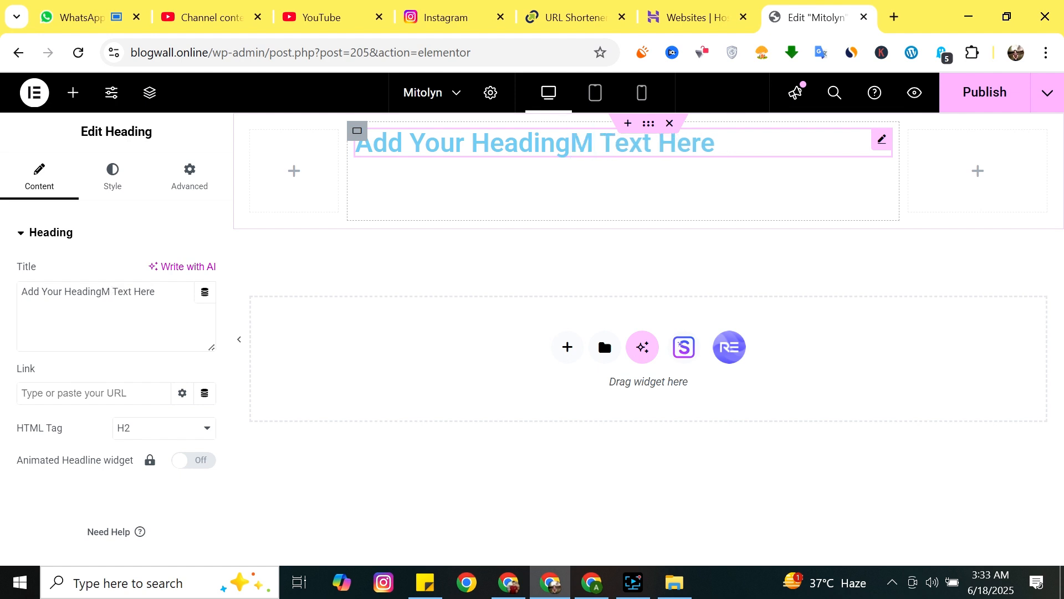
key("ctrl+a")
type("Mito")
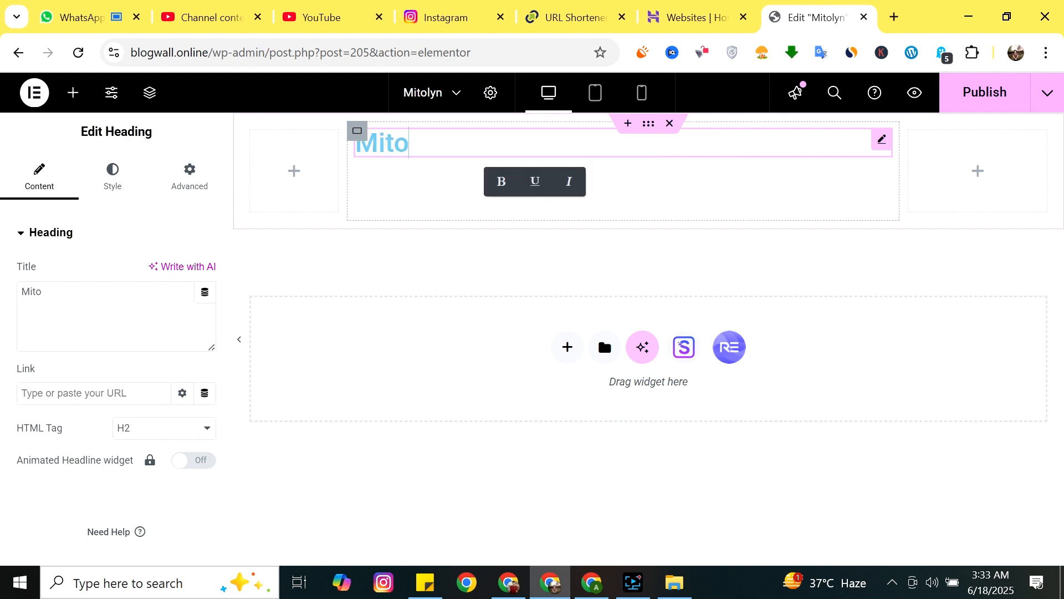
type("lyn")
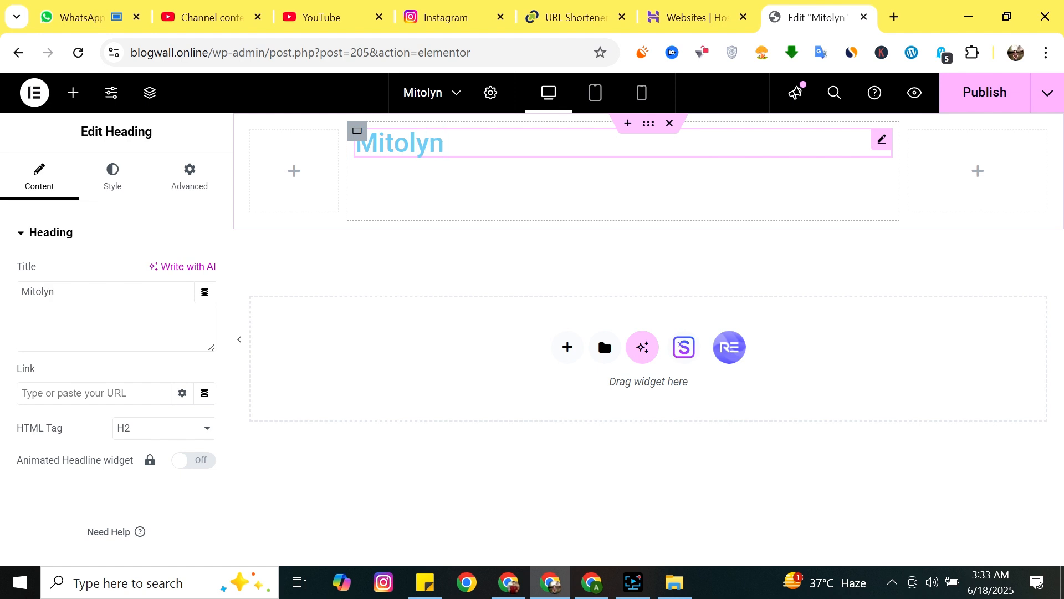
Open the Mitolyn affiliate page at mitolyn.com/affiliates/ in a new browser tab.
left_click(894, 17)
type("m")
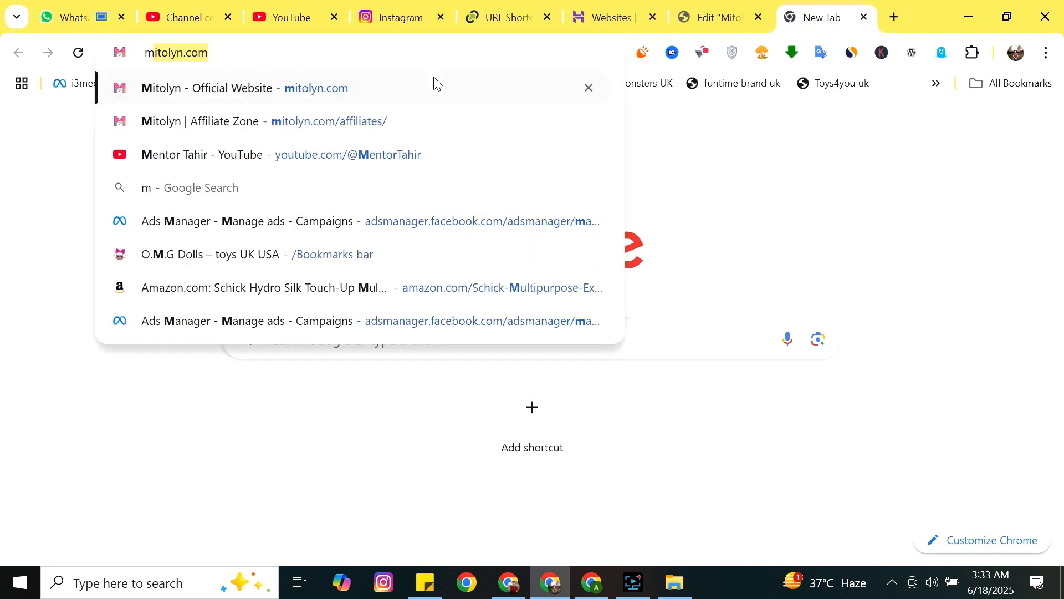
type("i")
key("Right")
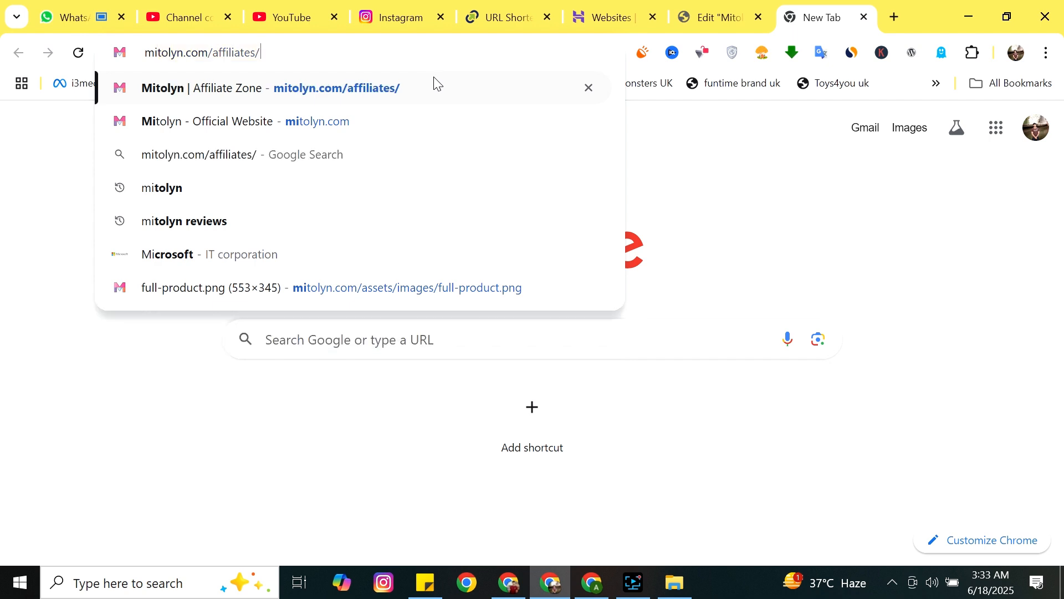
key("Return")
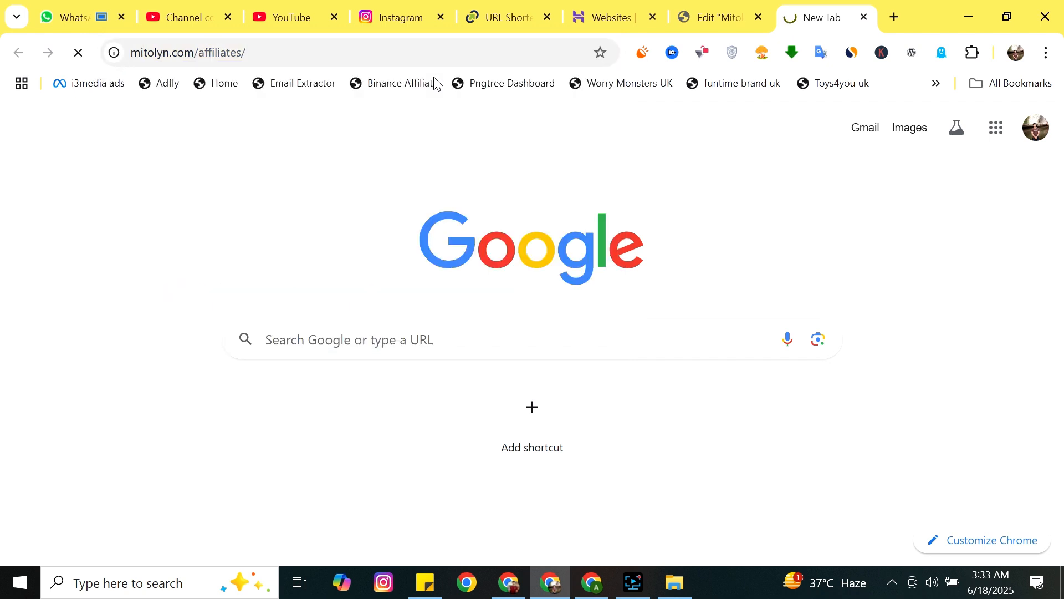
Open the official Mitolyn website at mitolyn.com in another new browser tab.
left_click(897, 16)
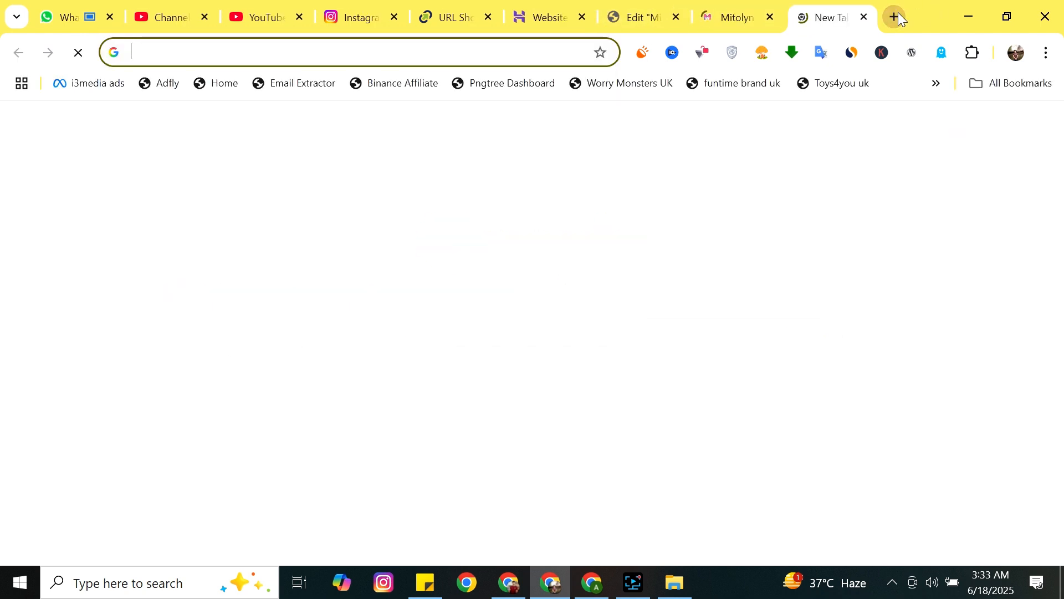
type("mit")
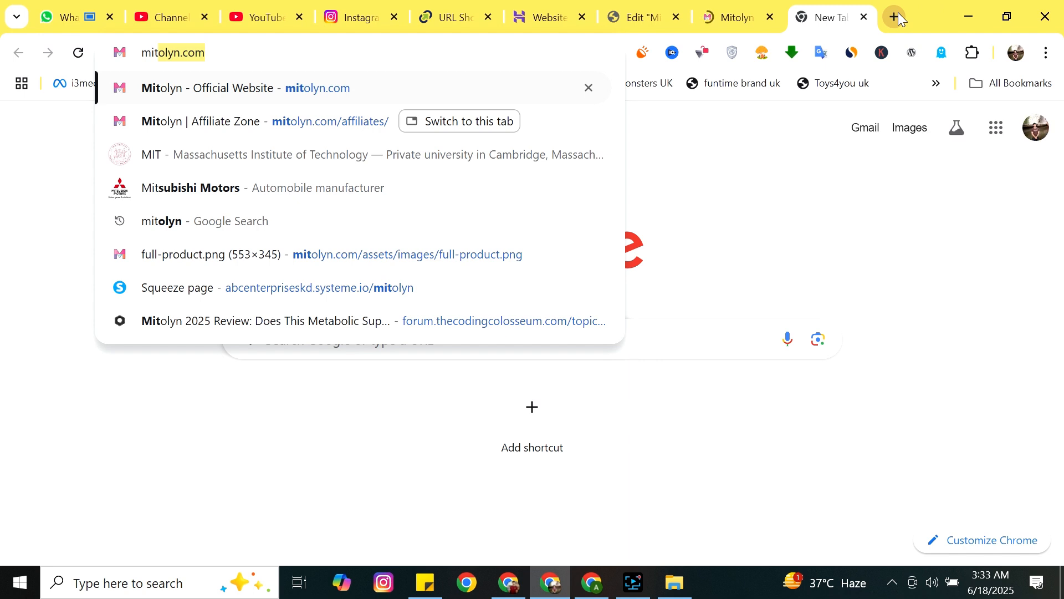
key("BackSpace")
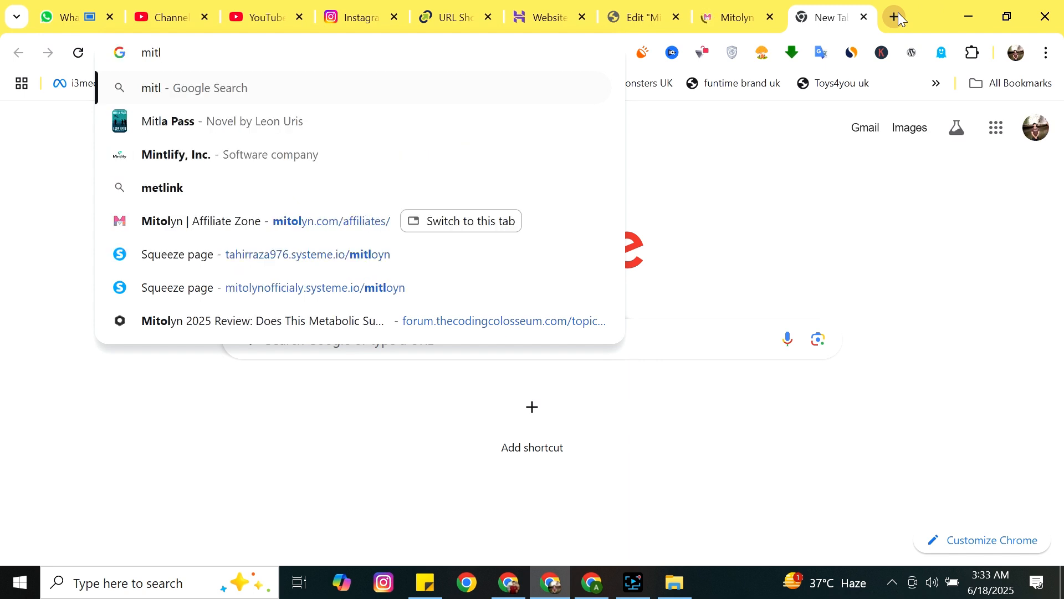
key("Down")
key("Down")
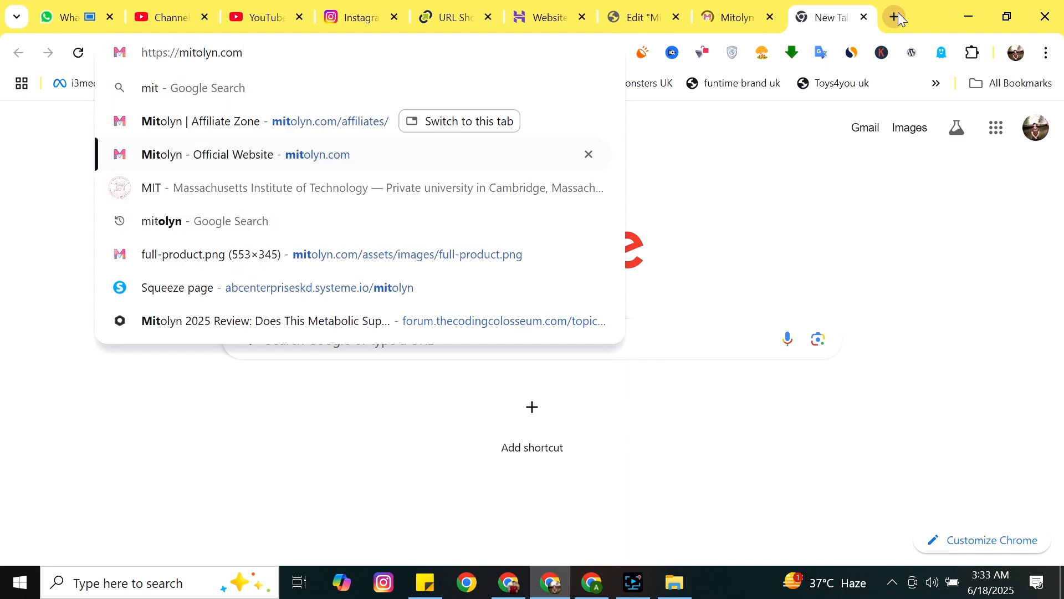
key("Up")
key("Down")
key("Return")
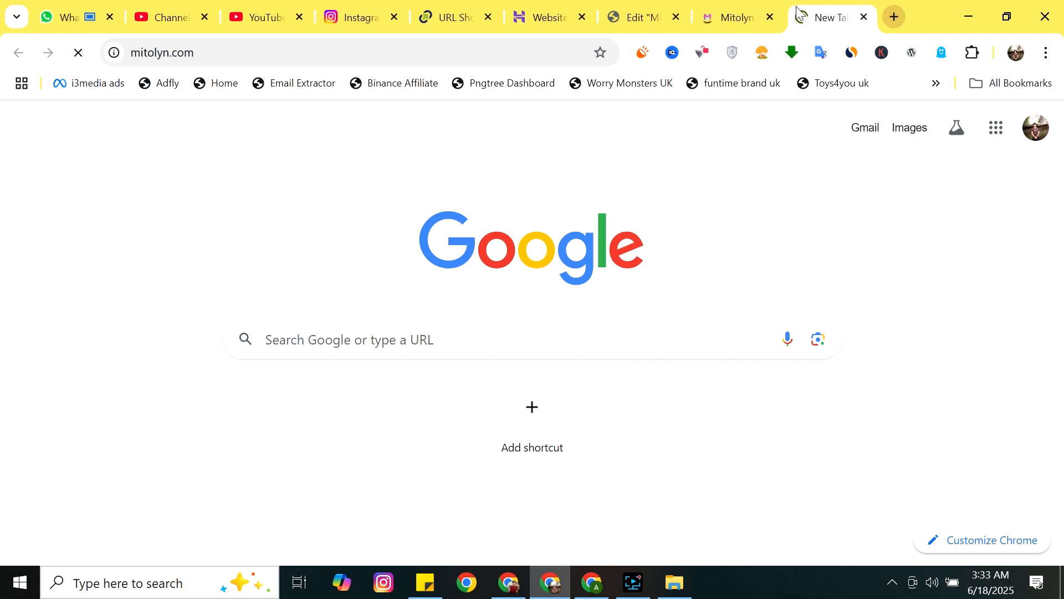
Look over the Mitolyn affiliate page down to its footer and return to the official website's tab.
left_click(734, 15)
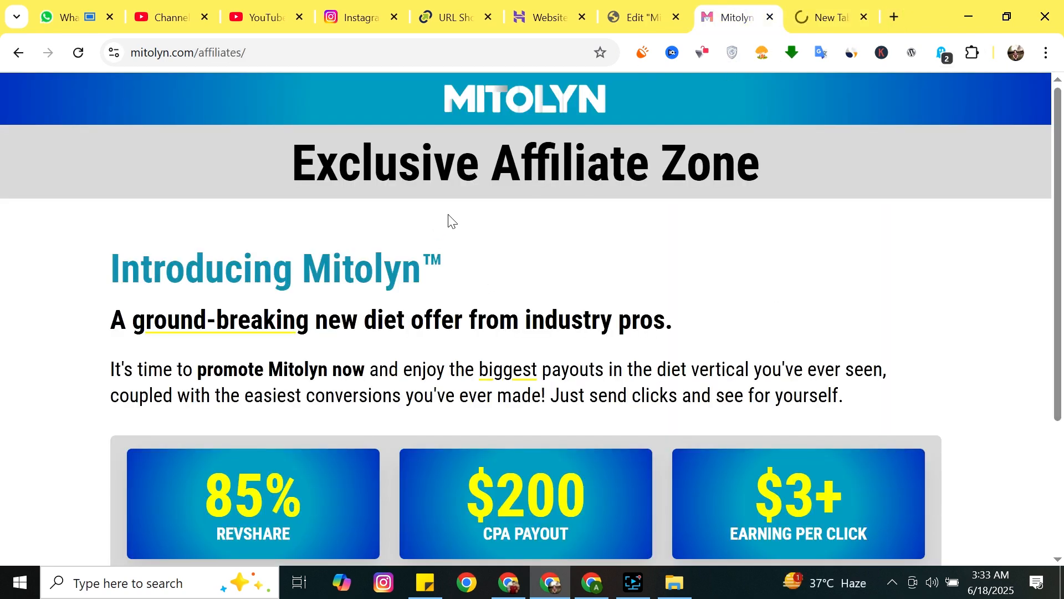
scroll(647, 291, "down", 3)
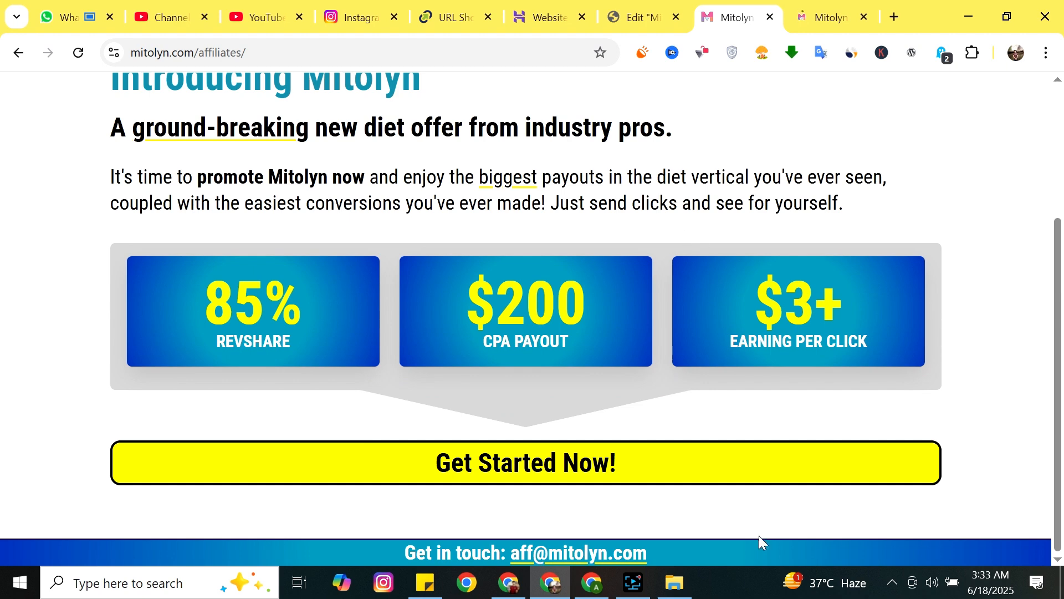
left_click(807, 14)
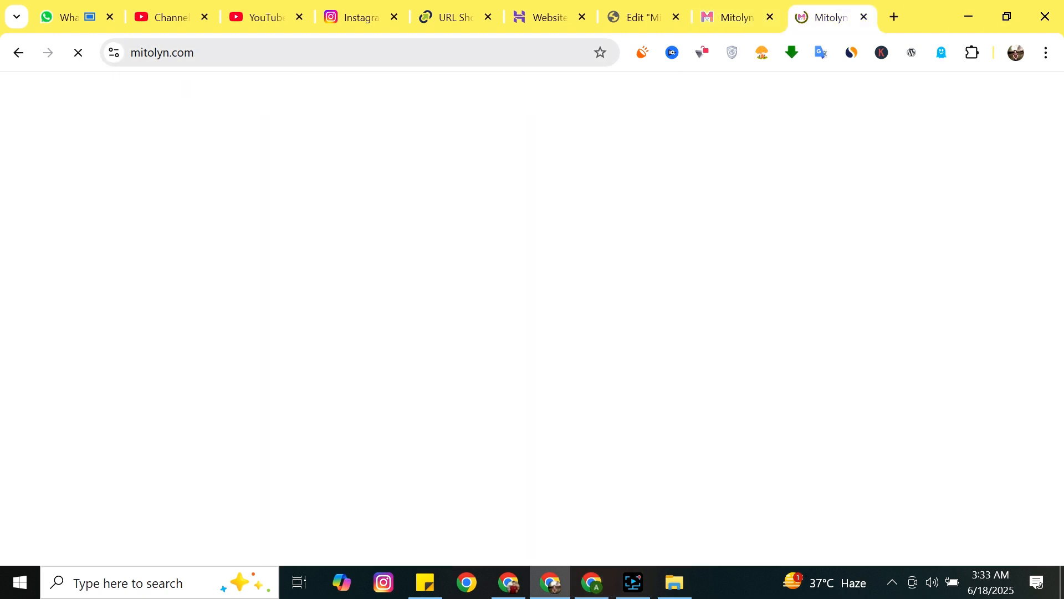
Load the ProDentim affiliate page at myprodentim101.com/help/affiliates.php in place of the Mitolyn website.
left_click(503, 54)
type("pro")
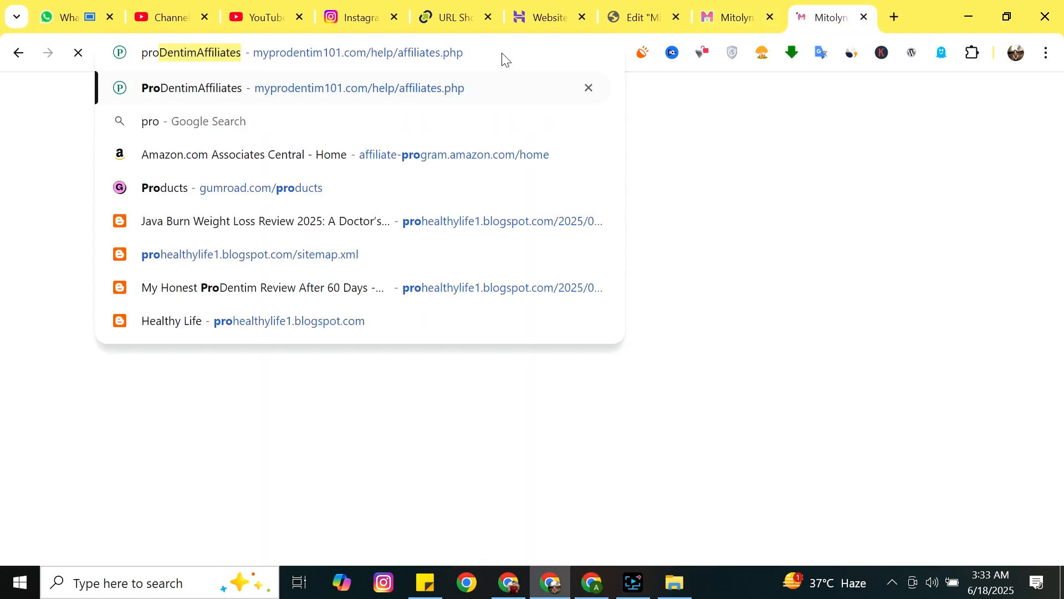
type("dentim")
key("Return")
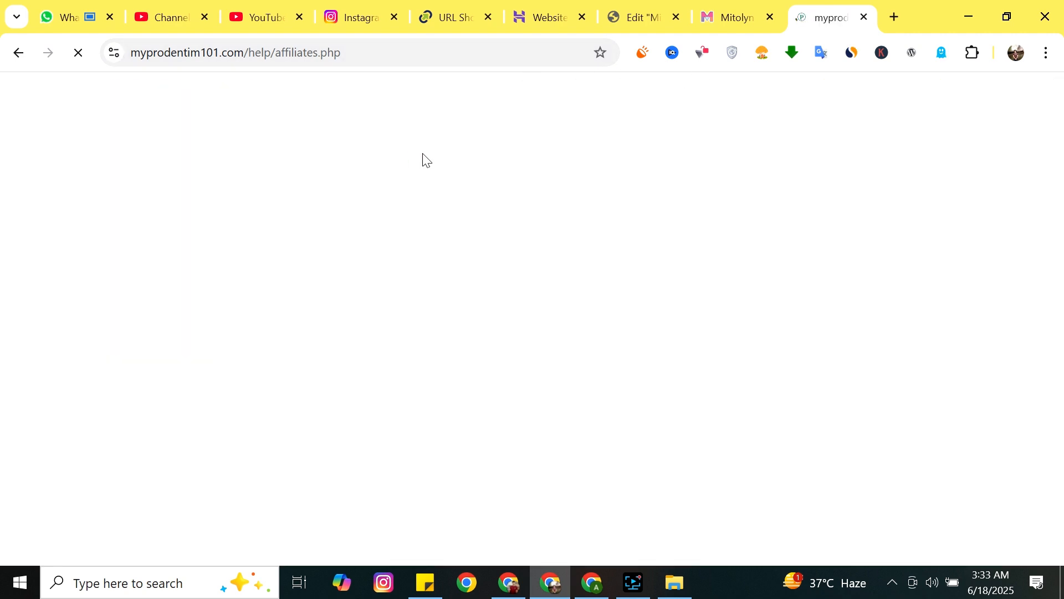
Look through the ProDentim affiliate page from its product introduction to the footer and back for promotional resources.
mouse_move(704, 7)
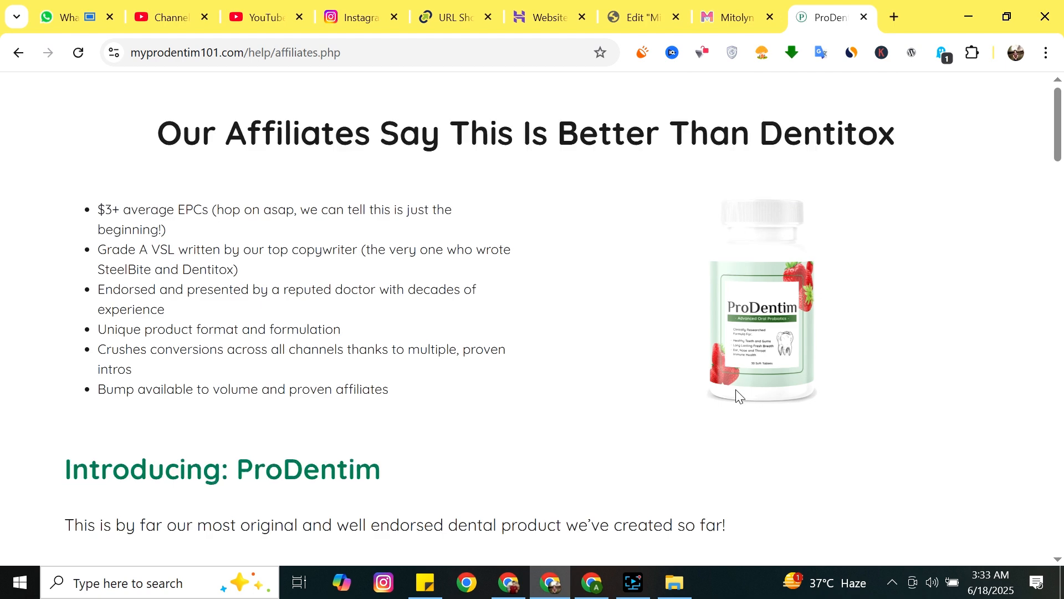
left_click_drag(381, 52, 312, 62)
left_click(597, 333)
scroll(598, 334, "down", 15)
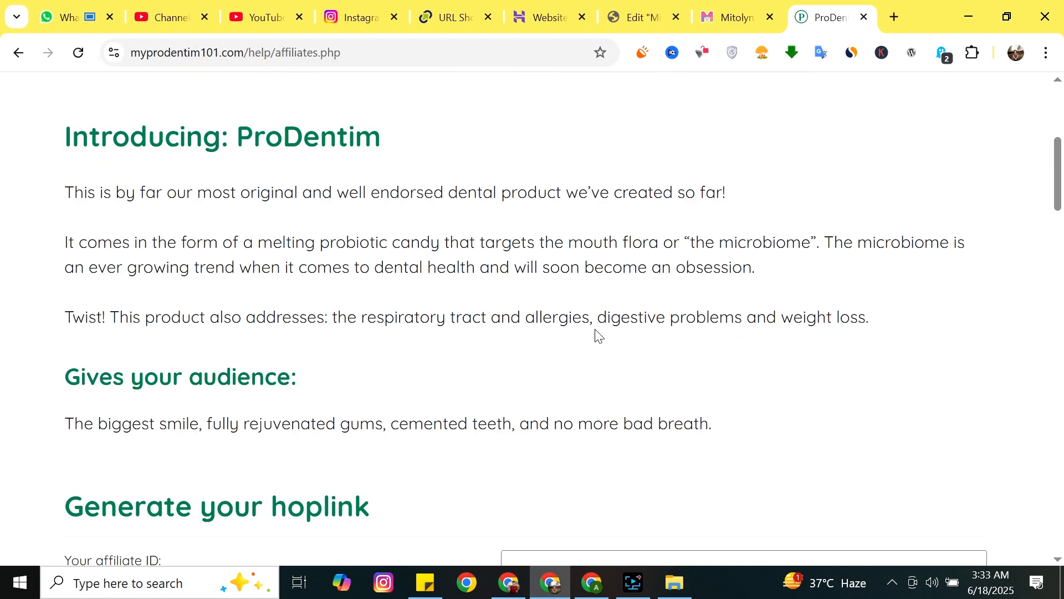
scroll(598, 338, "up", 8)
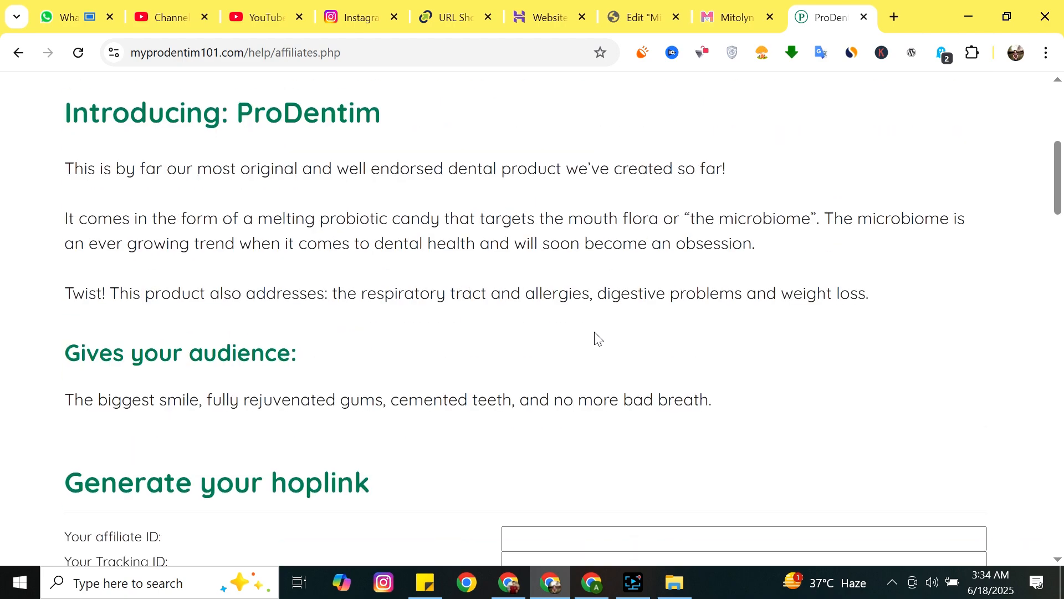
scroll(597, 338, "down", 14)
scroll(598, 338, "down", 18)
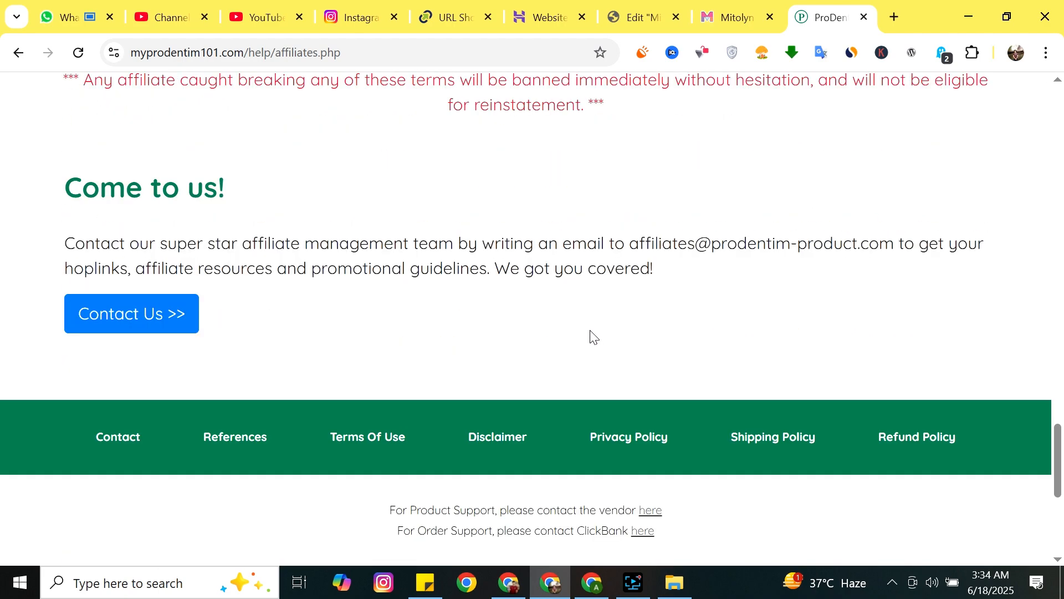
scroll(575, 321, "up", 20)
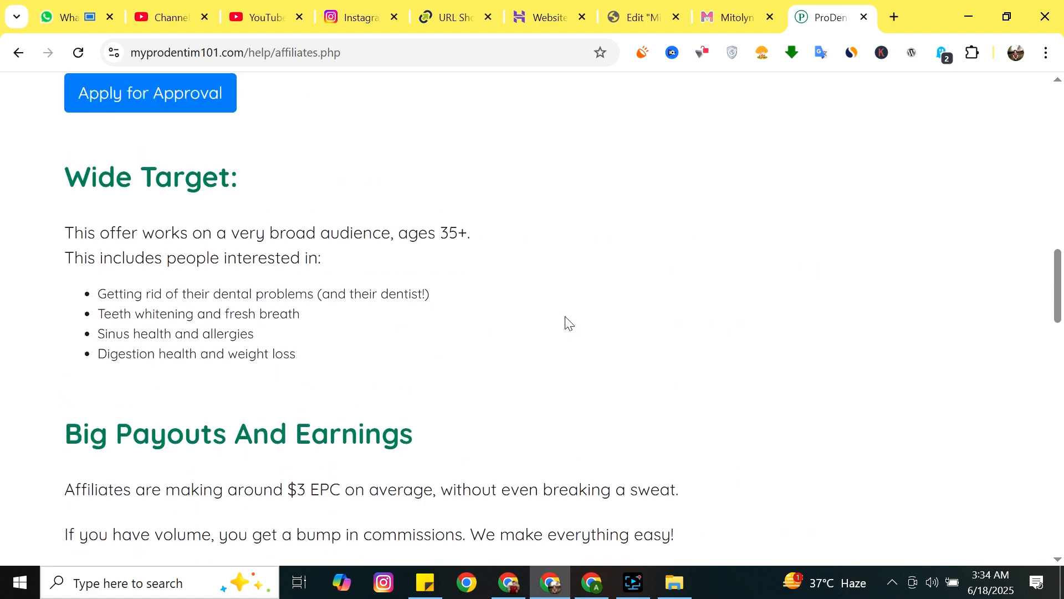
scroll(566, 324, "up", 10)
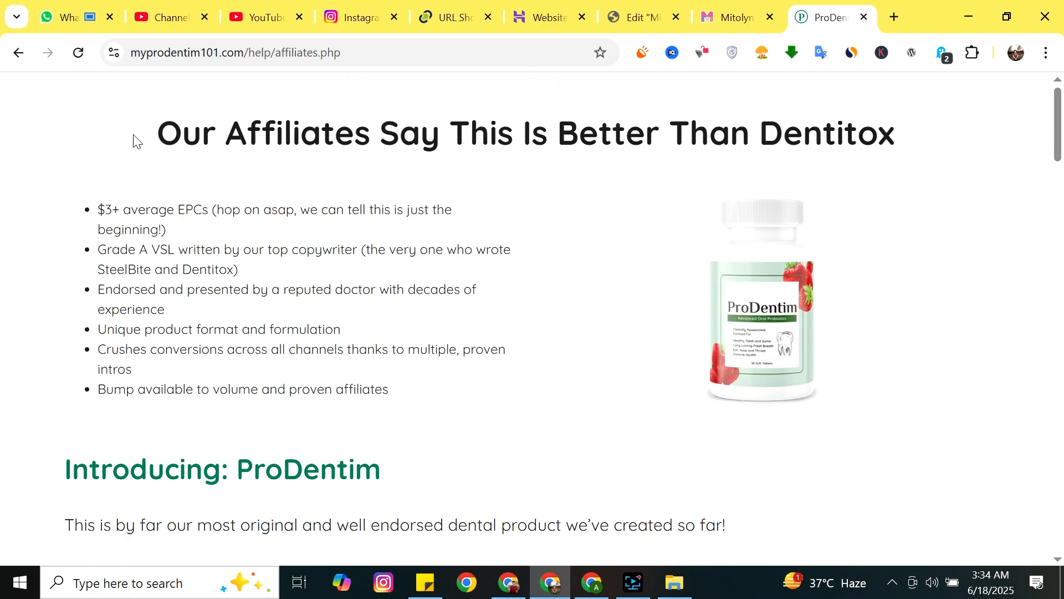
Load the ProDentim home page at myprodentim101.com in place of the affiliate page and look over its hero section.
left_click(417, 55)
key("Right")
key("ctrl+shift+Left")
key("ctrl+shift+Left")
key("ctrl+shift+Left")
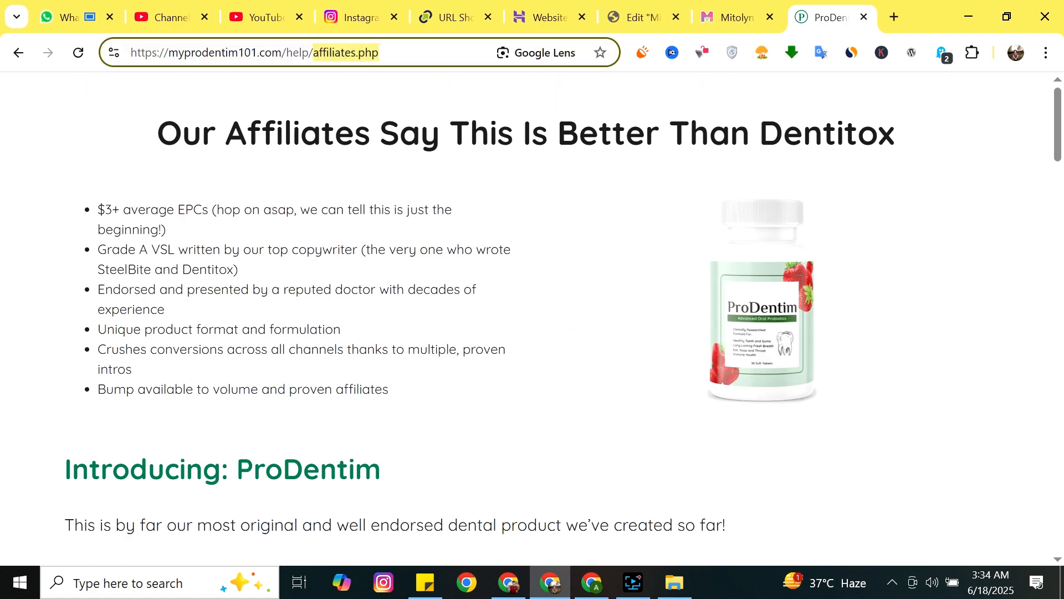
key("BackSpace")
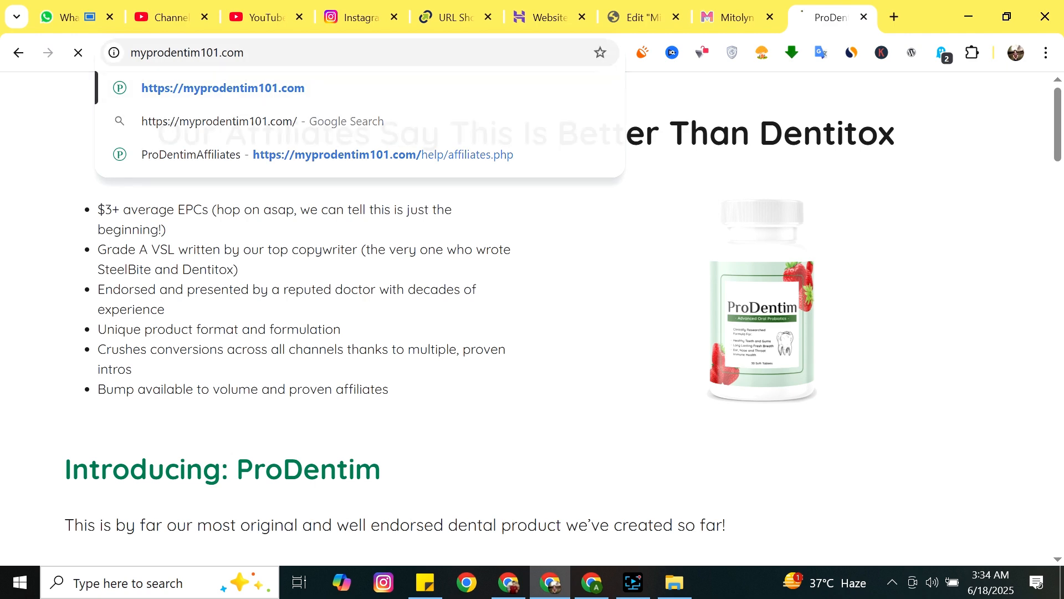
key("Return")
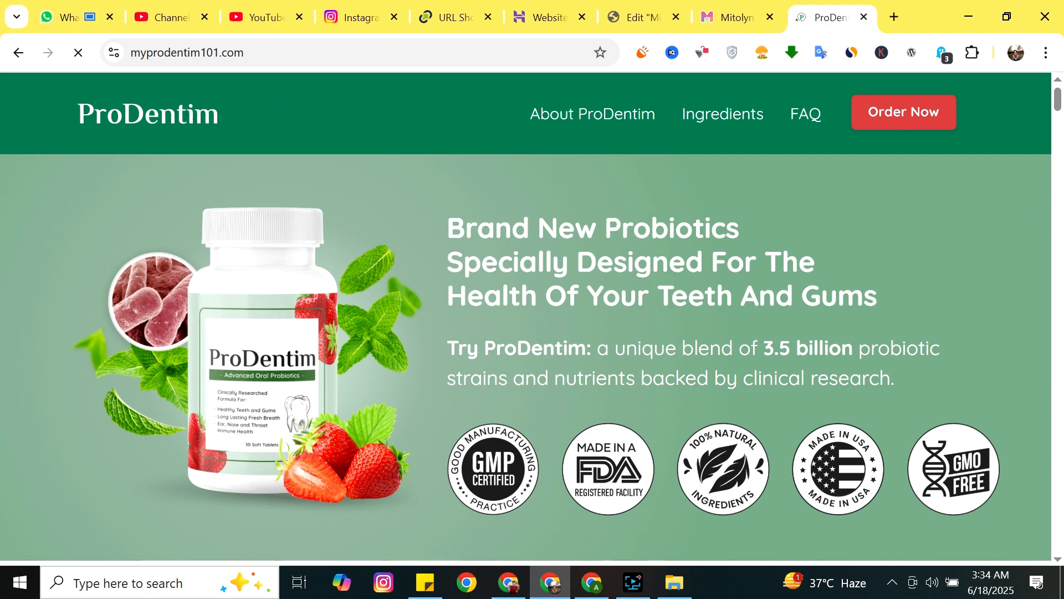
scroll(995, 327, "down", 2)
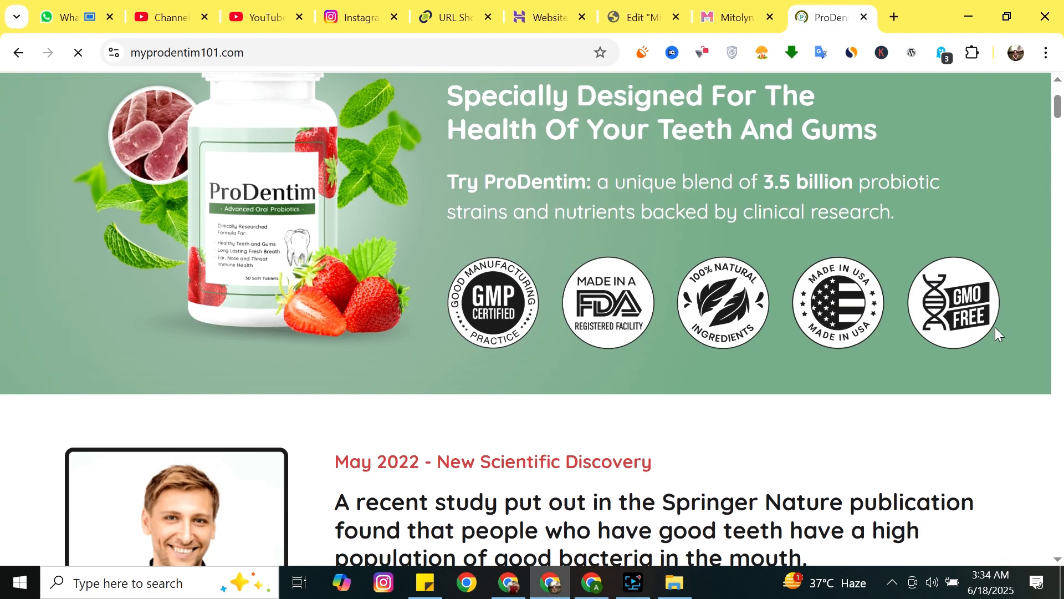
scroll(995, 327, "up", 2)
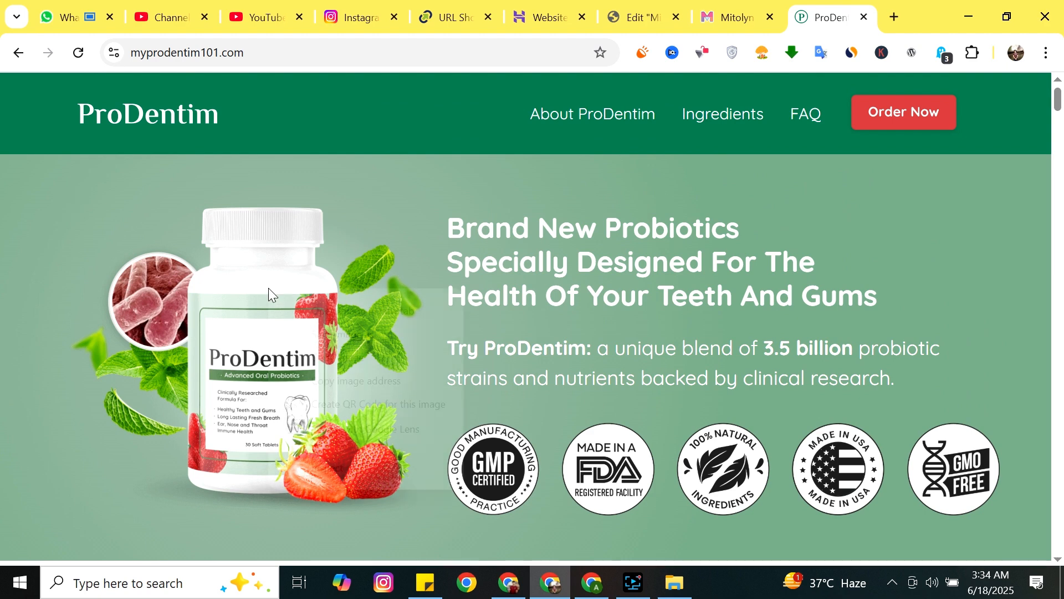
Save the ProDentim bottle image from the hero section to the computer.
right_click(266, 289)
left_click(302, 327)
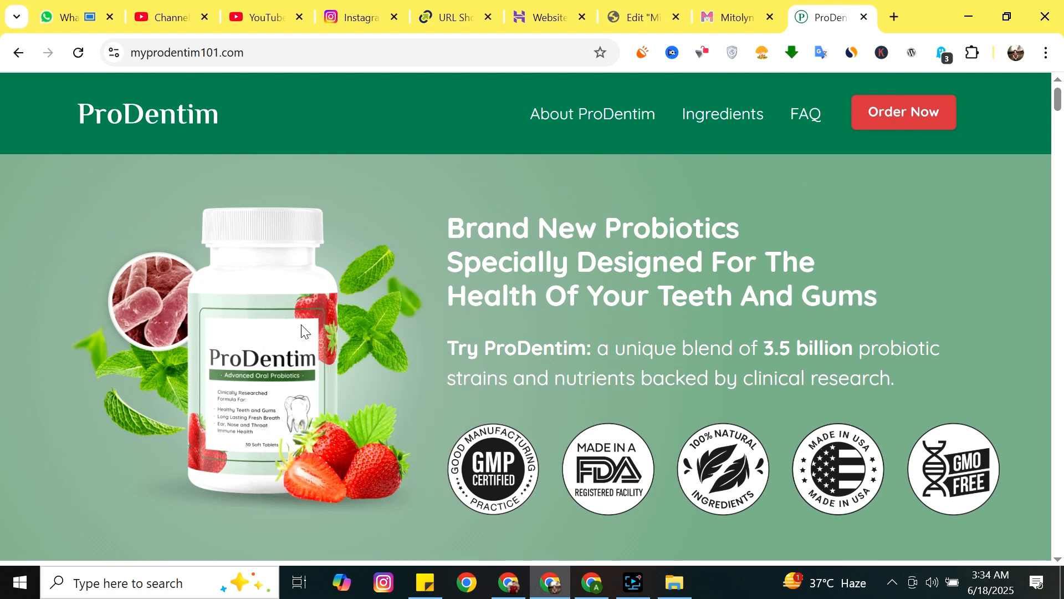
left_click(395, 371)
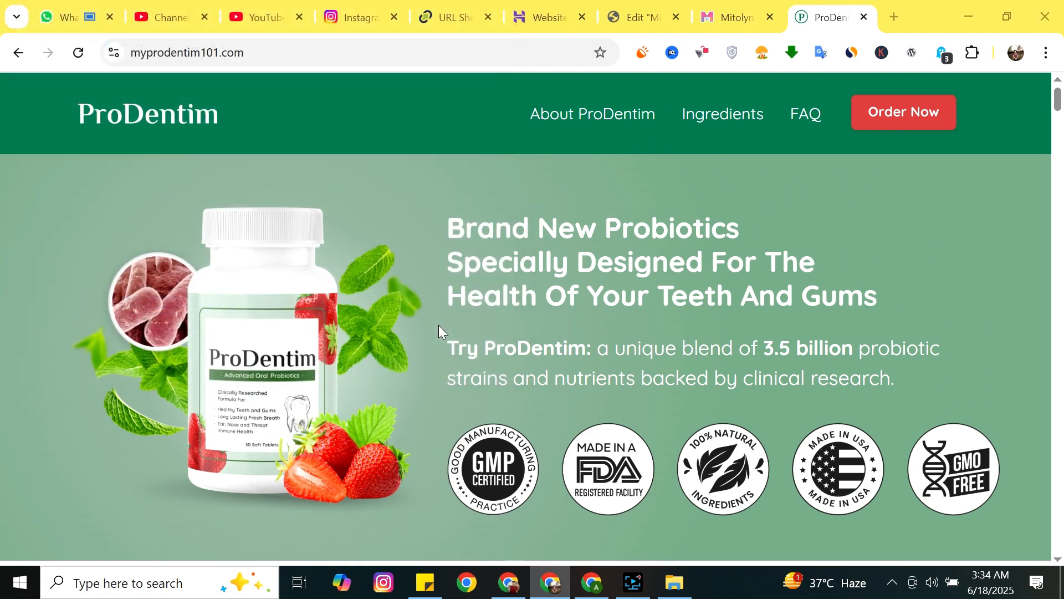
Copy the ProDentim hero heading, close the Mitolyn browser tab and return to the Elementor editor's tab.
left_click_drag(448, 222, 877, 299)
key("ctrl+c")
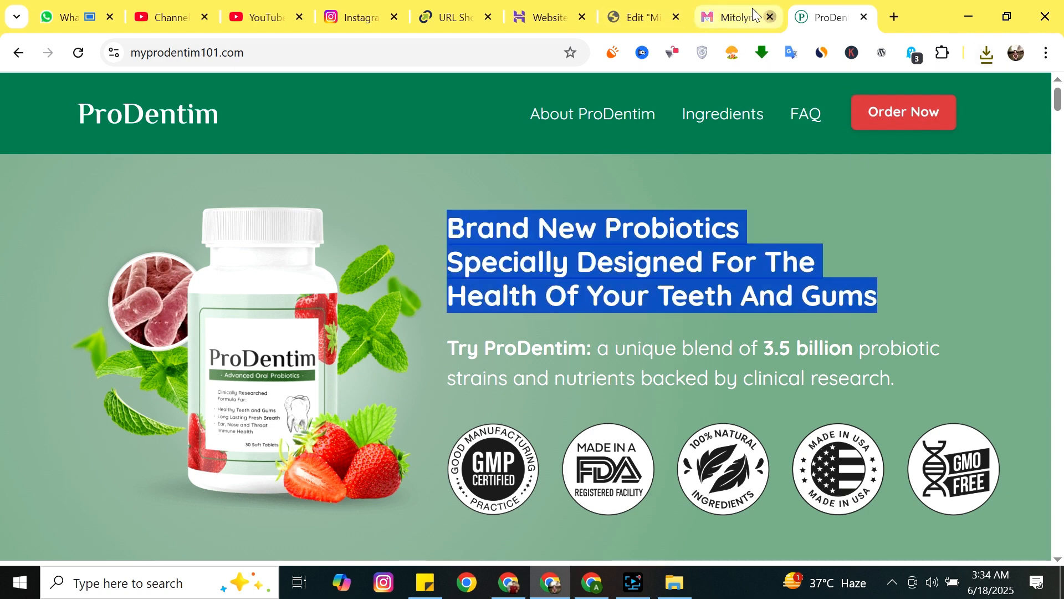
left_click(769, 18)
left_click(643, 10)
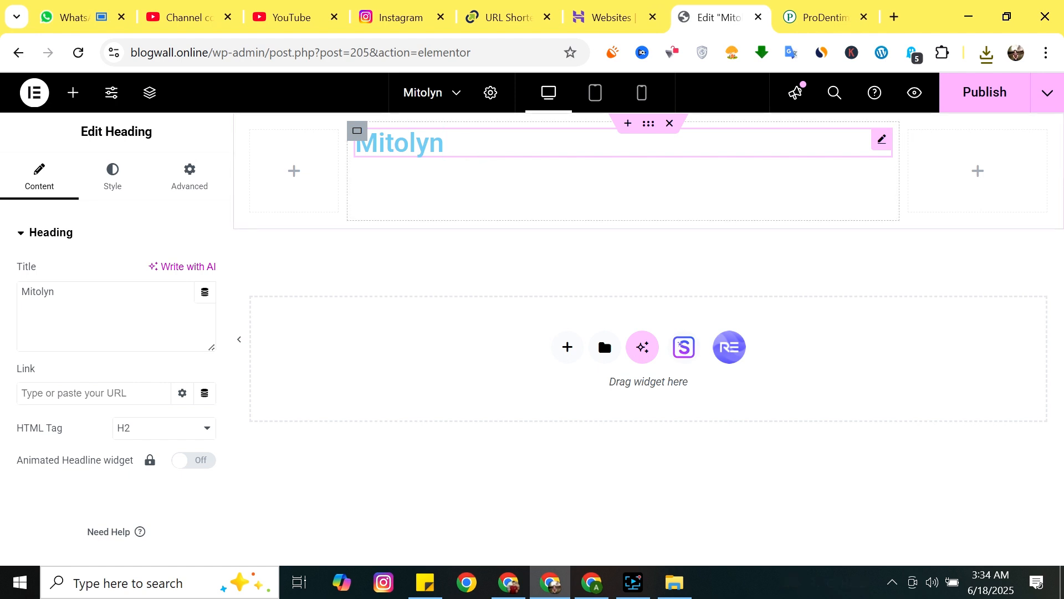
Delete the container holding the Mitolyn heading and add a flexbox container with two equal columns.
left_click(670, 123)
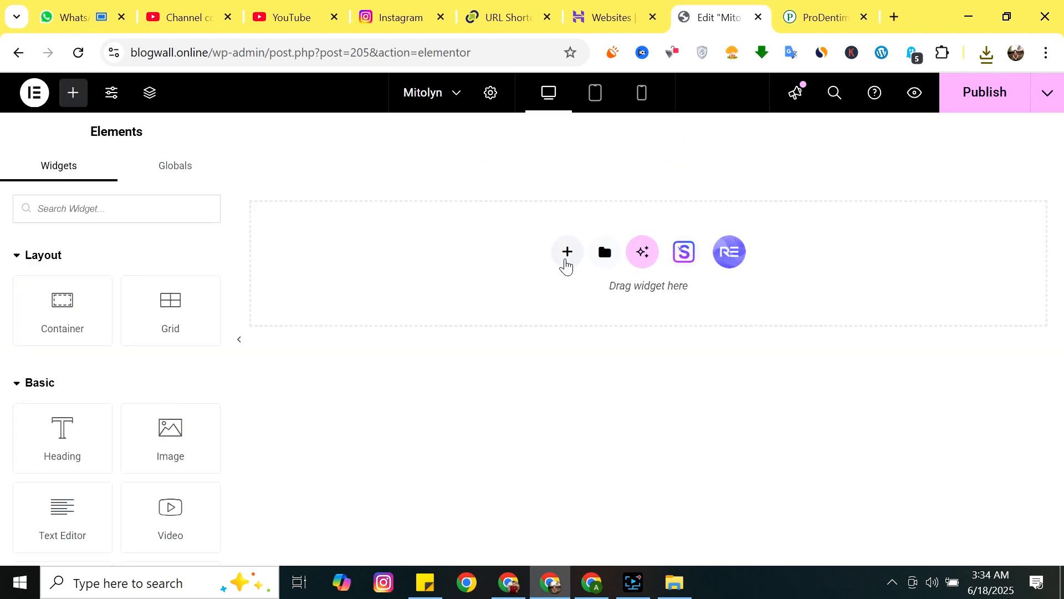
left_click(566, 266)
left_click(587, 306)
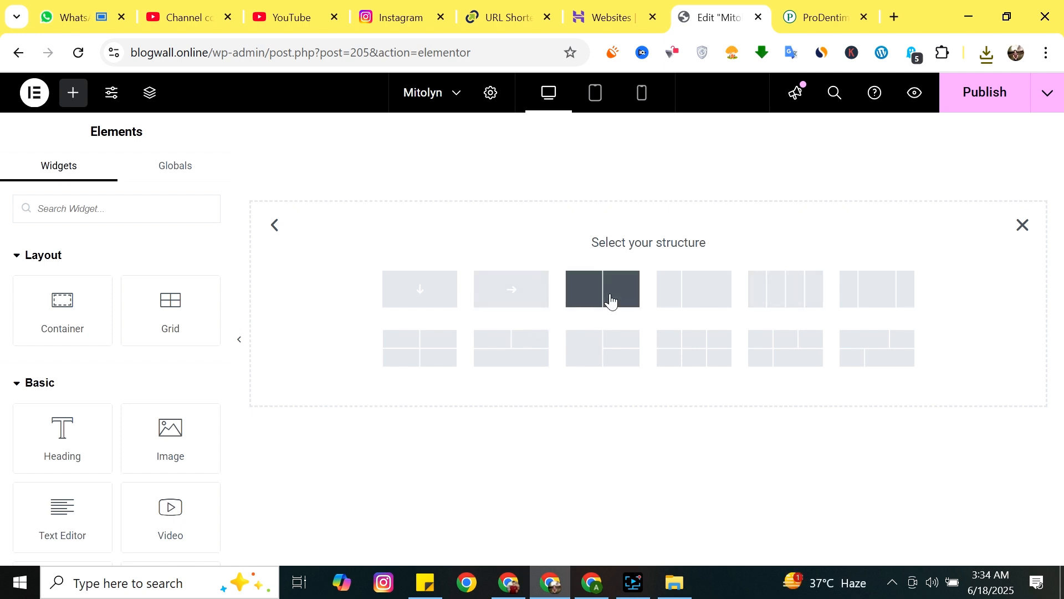
left_click(638, 304)
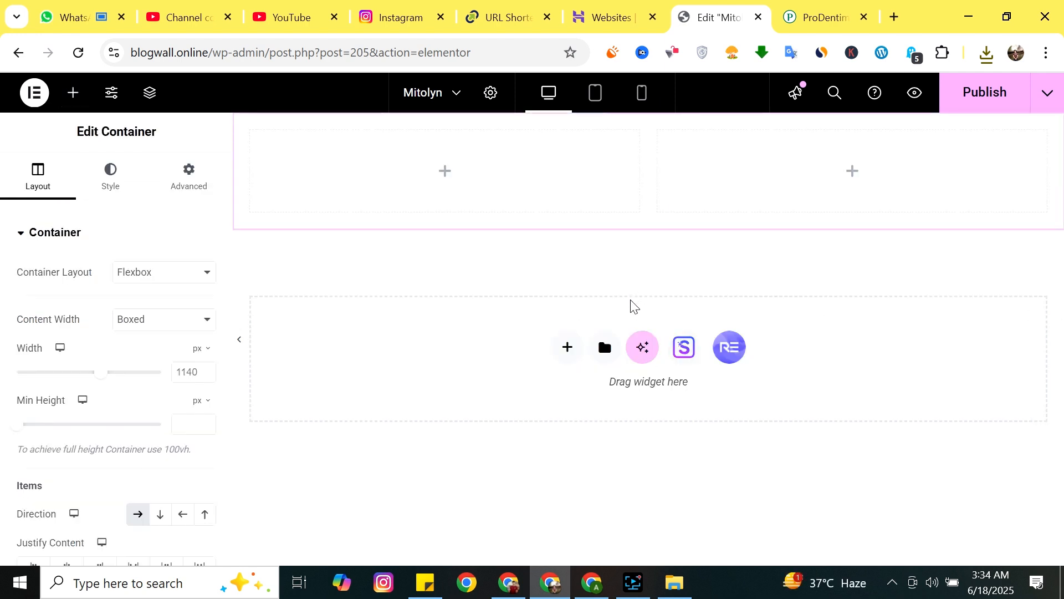
Add an Image widget to the container's left column and upload "introducting_prodentim (2)" from Downloads as its image.
left_click(444, 172)
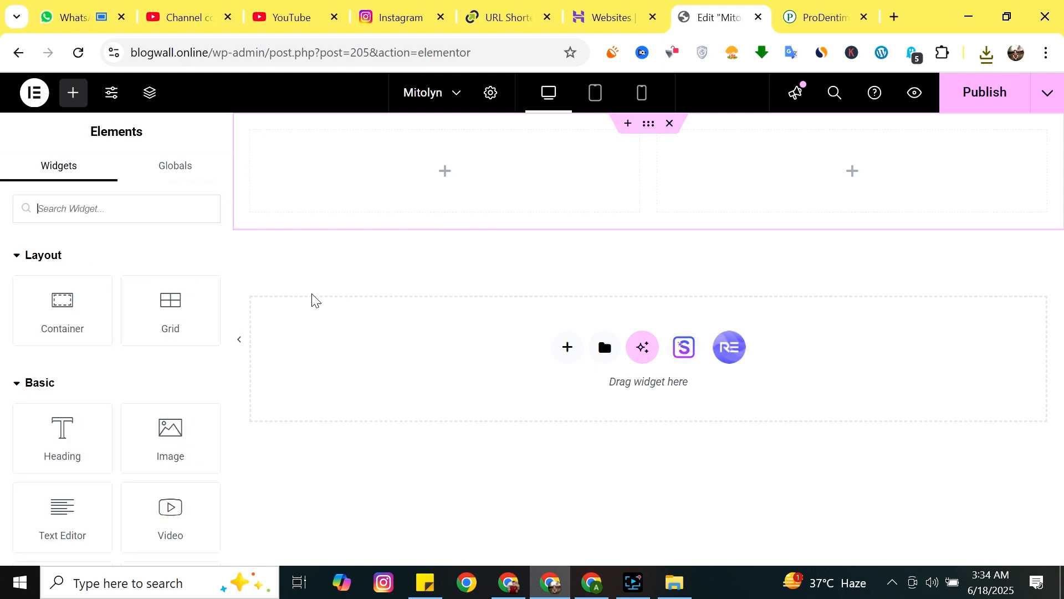
left_click_drag(196, 388, 438, 172)
left_click(135, 353)
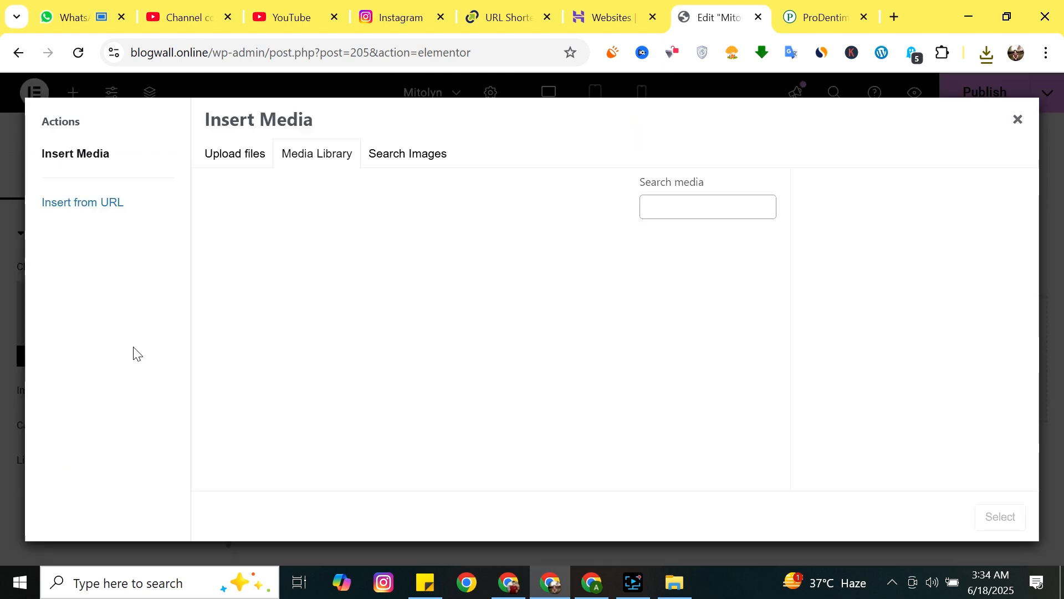
left_click(636, 344)
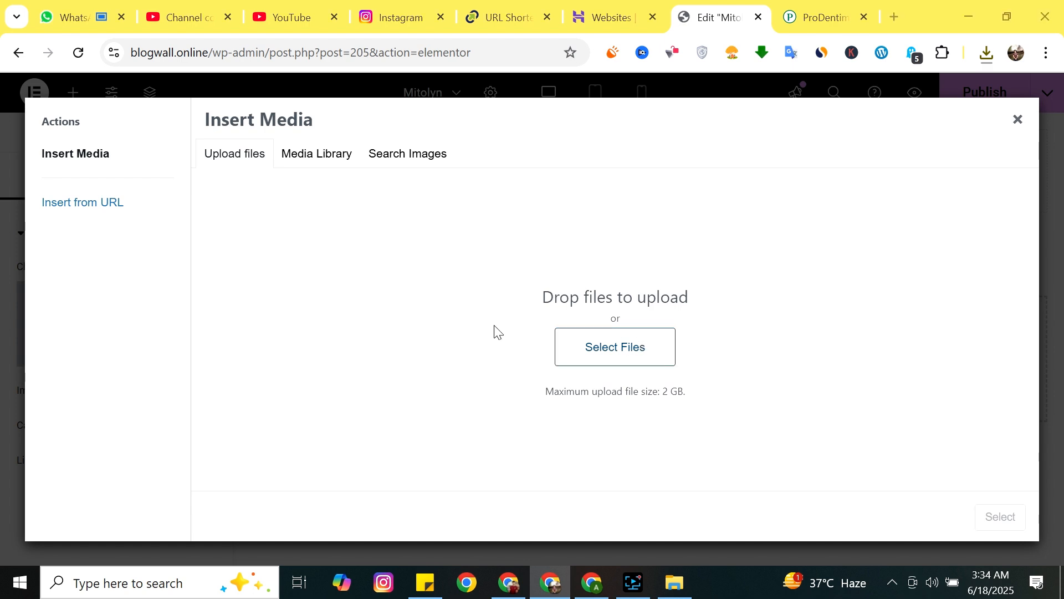
left_click(229, 145)
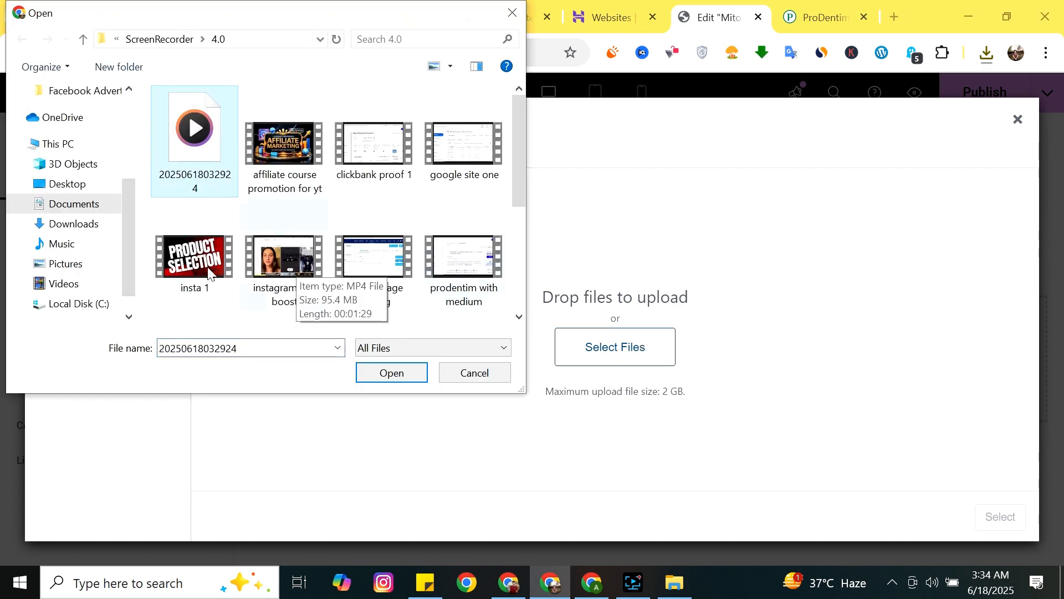
left_click(86, 231)
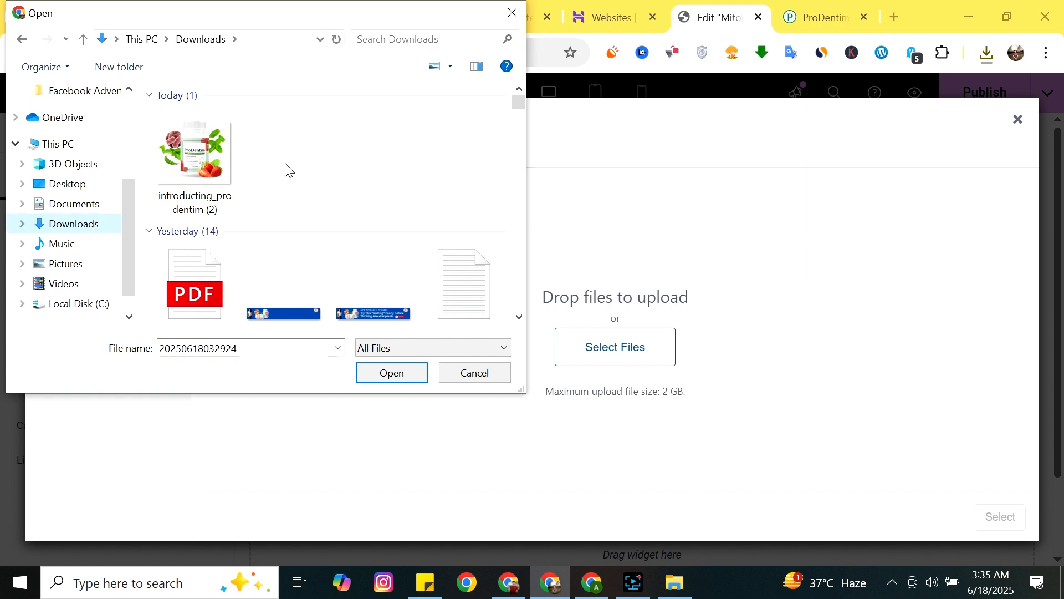
left_click(214, 149)
left_click(367, 379)
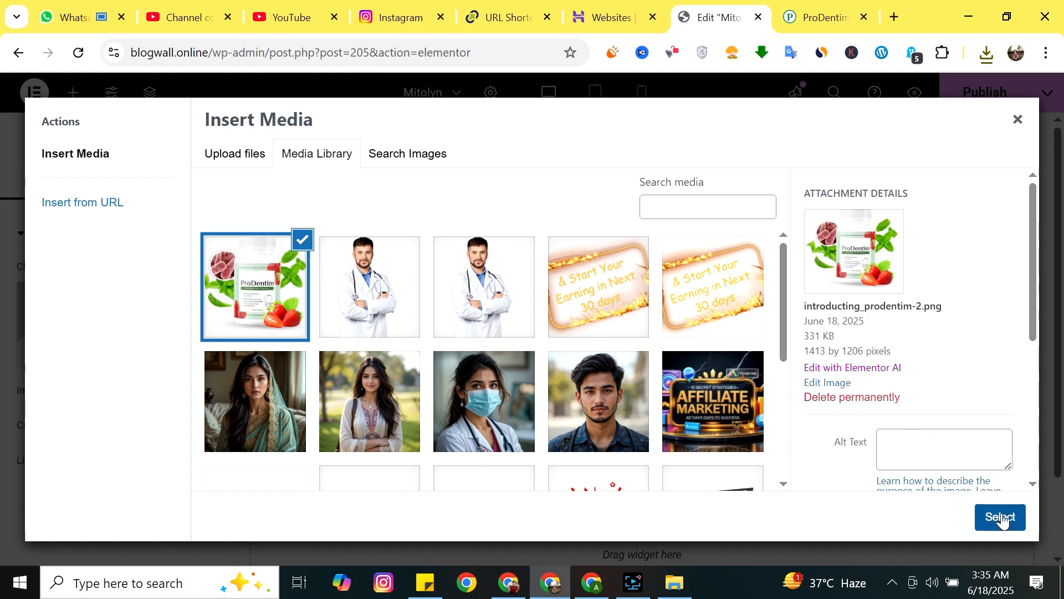
left_click(998, 516)
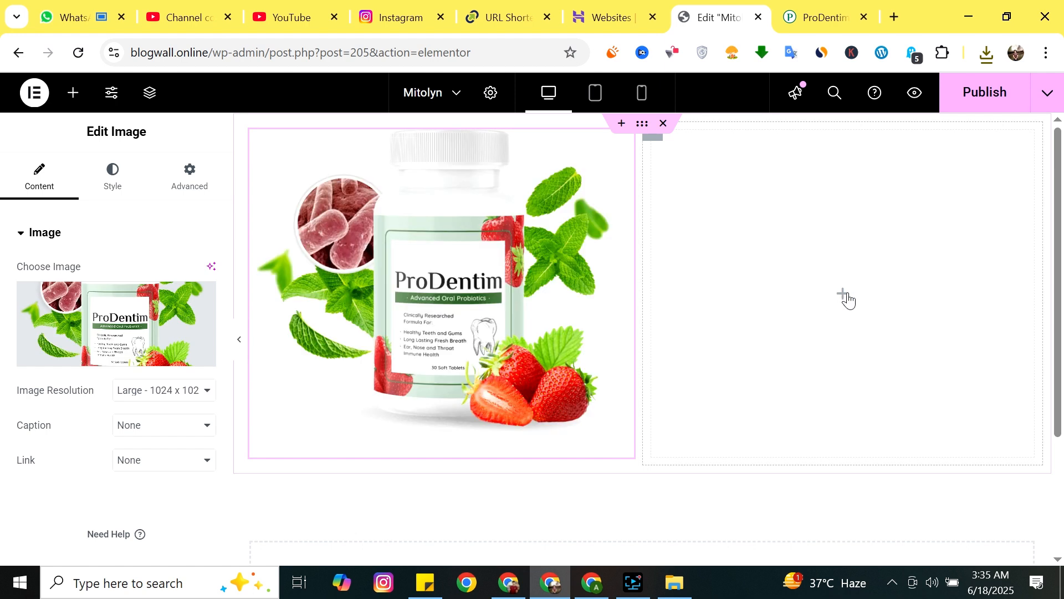
Add a Heading widget to the right column and replace its placeholder title with the copied ProDentim heading.
left_click(847, 297)
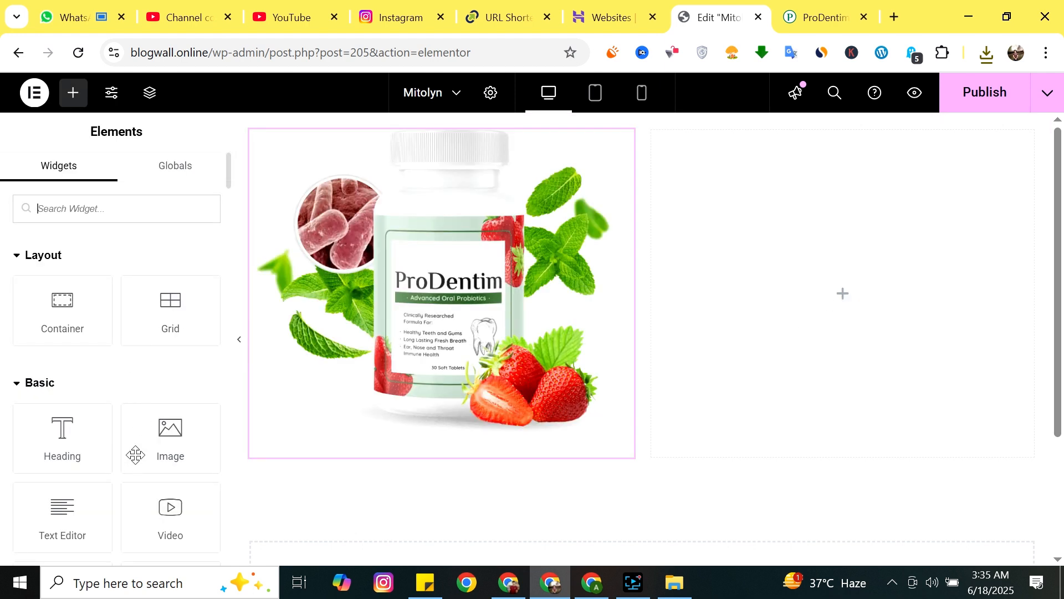
left_click_drag(72, 439, 834, 309)
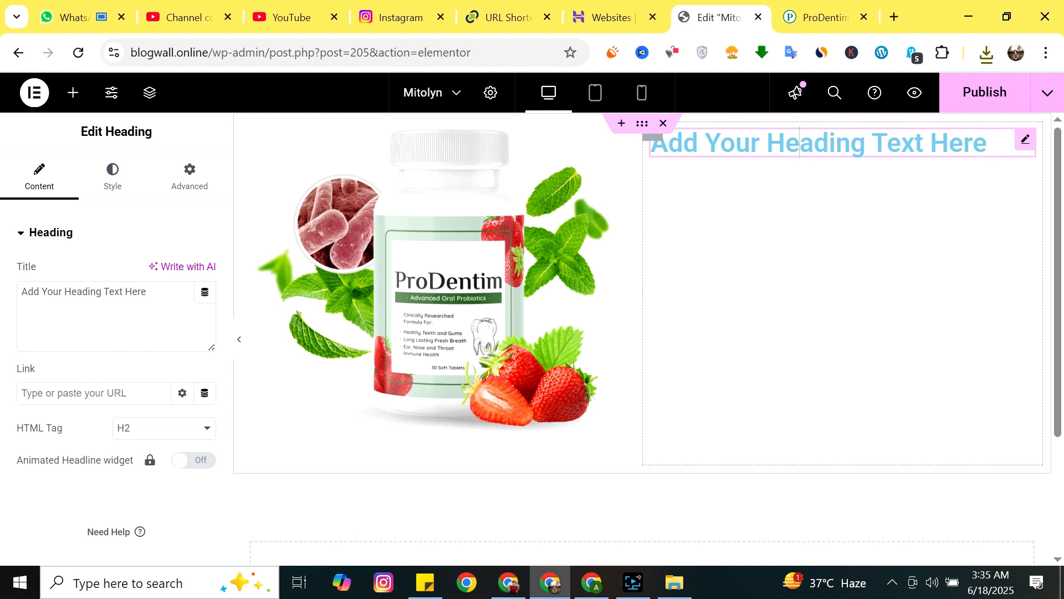
key("ctrl+a")
key("ctrl+v")
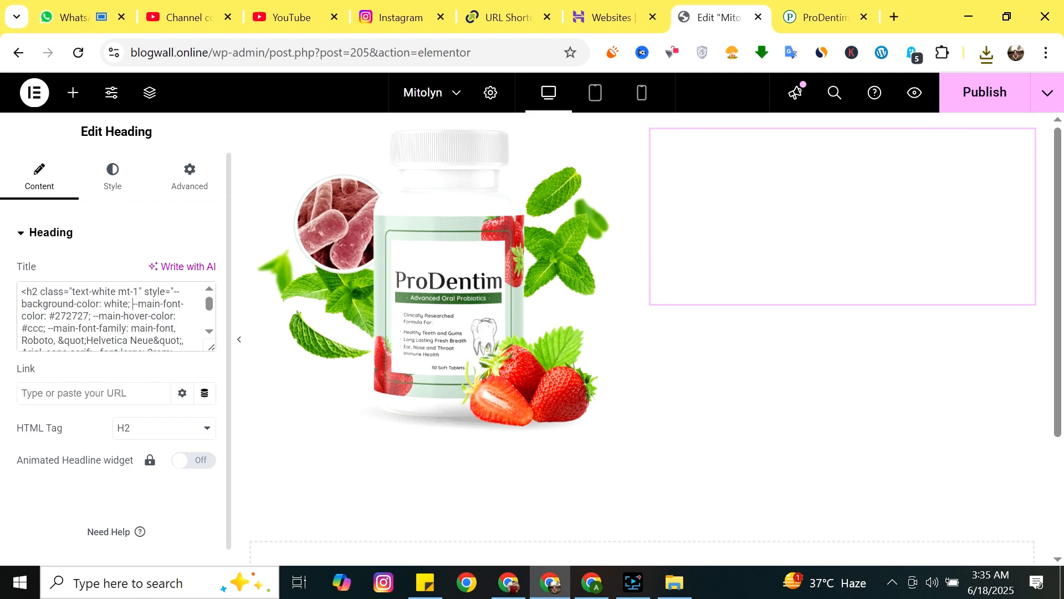
Recopy the hero heading from the ProDentim site and replace the title with "Brand New Probiotics Specially Designed For The Health Of Your Teeth And Gums".
left_click(803, 16)
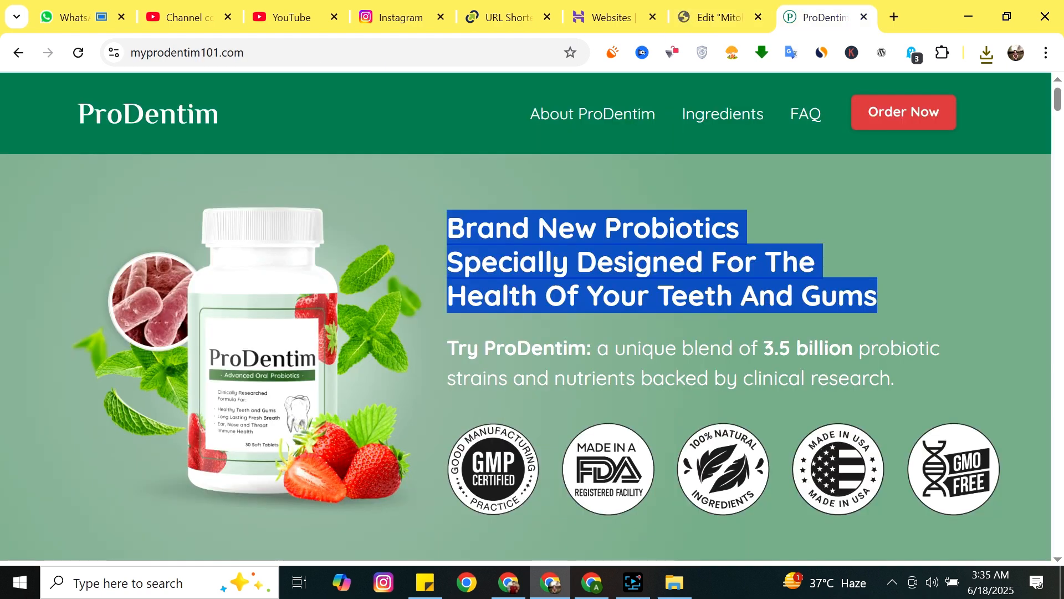
left_click_drag(447, 228, 864, 295)
left_click(721, 18)
key("ctrl+a")
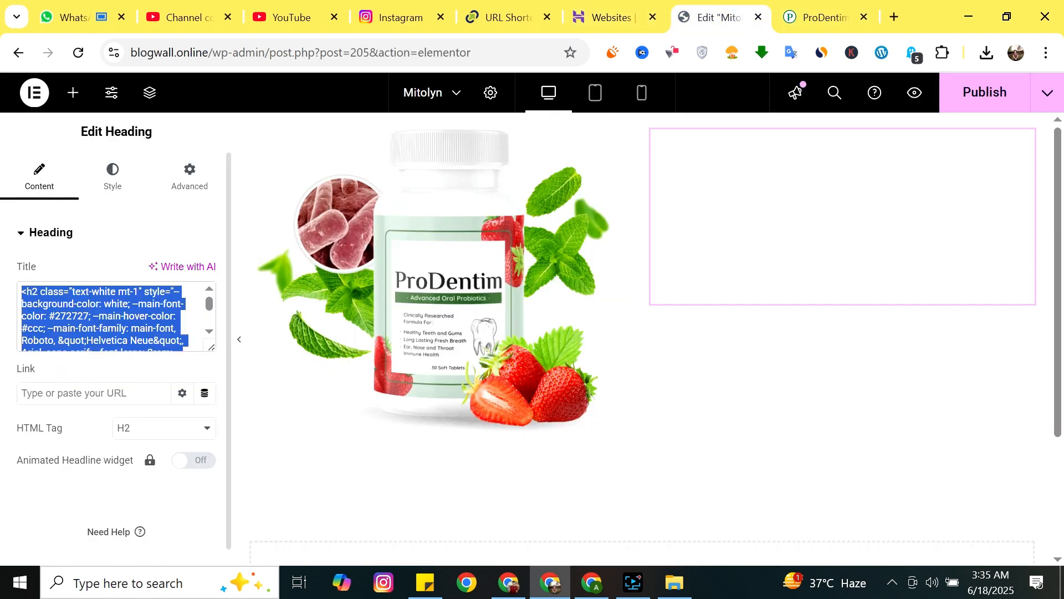
key("ctrl+v")
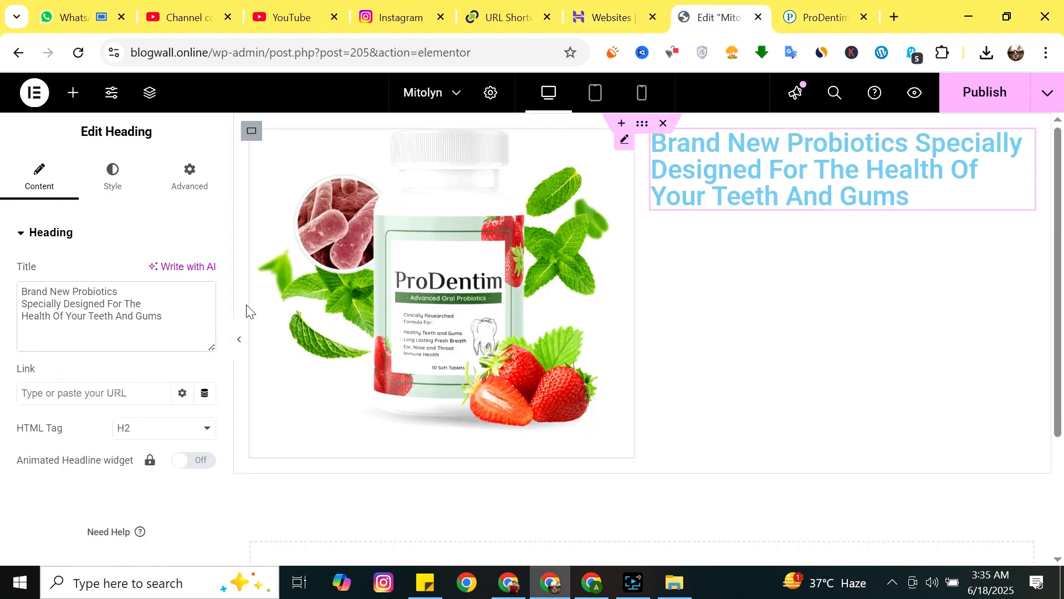
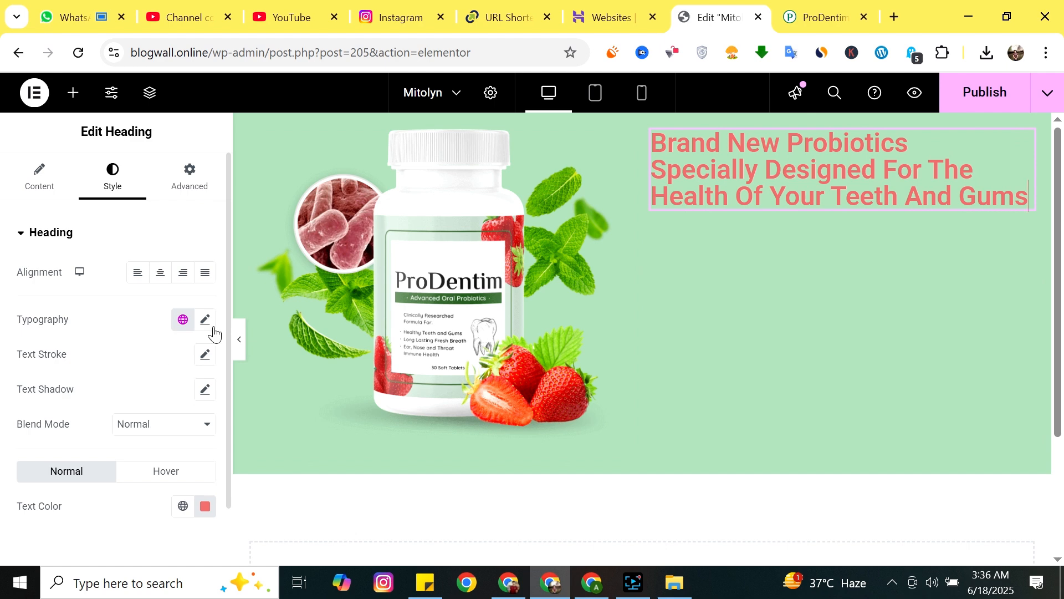
Set the text color of the "Brand New Probiotics" heading to #FFFFFF.
left_click(206, 509)
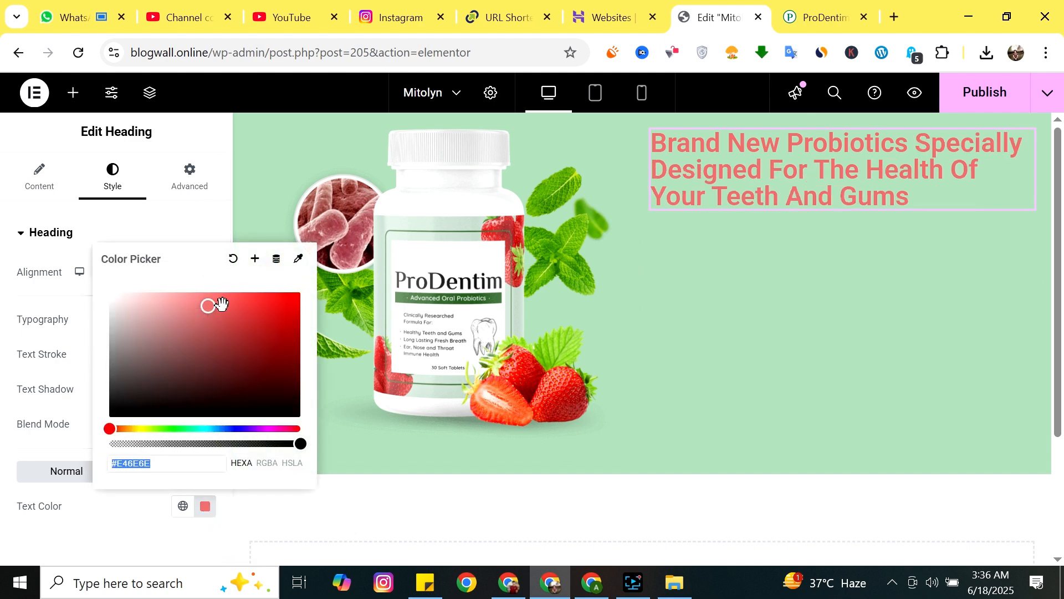
type("#FFFFFF")
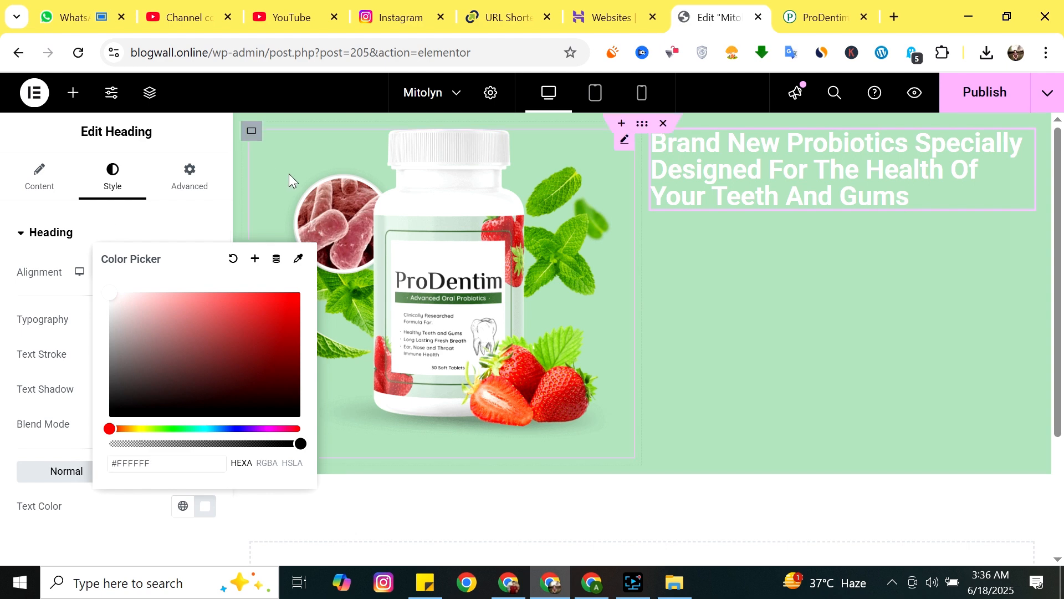
left_click(784, 353)
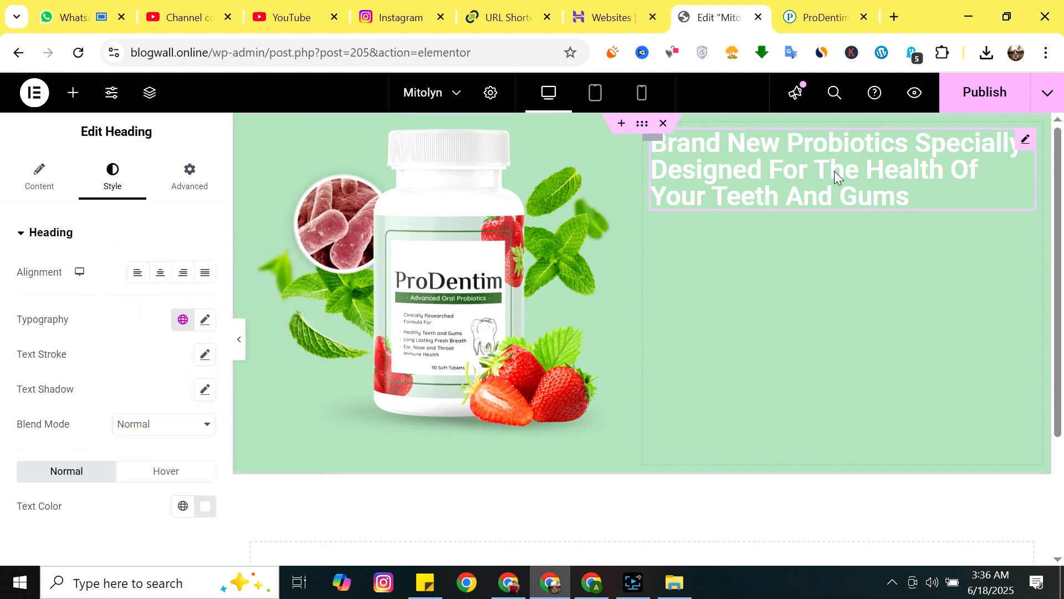
Add a Text Editor widget directly below the heading in the right column.
left_click(79, 100)
scroll(158, 330, "down", 1)
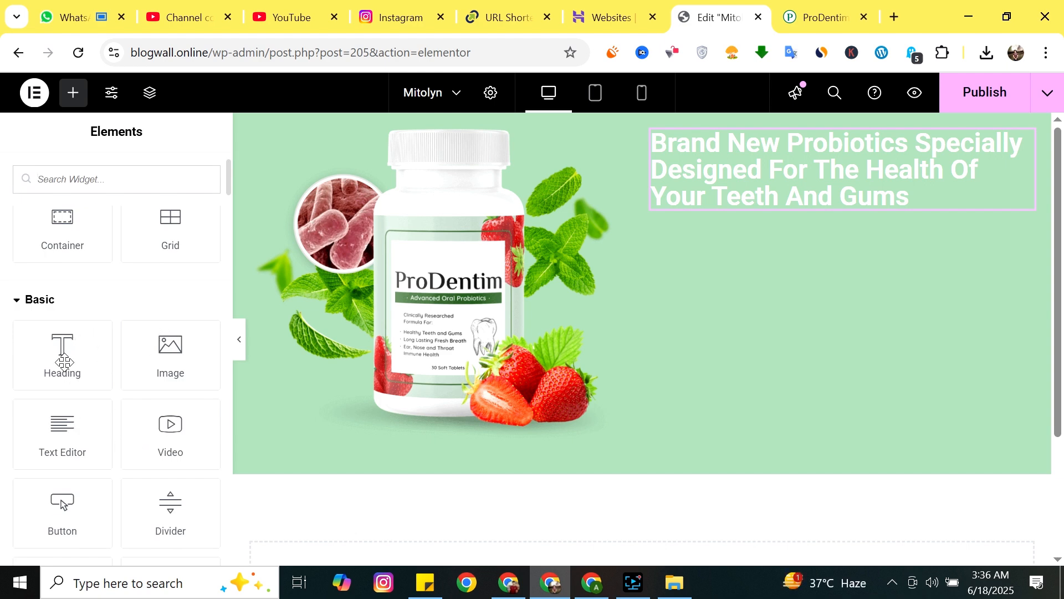
left_click_drag(56, 430, 749, 242)
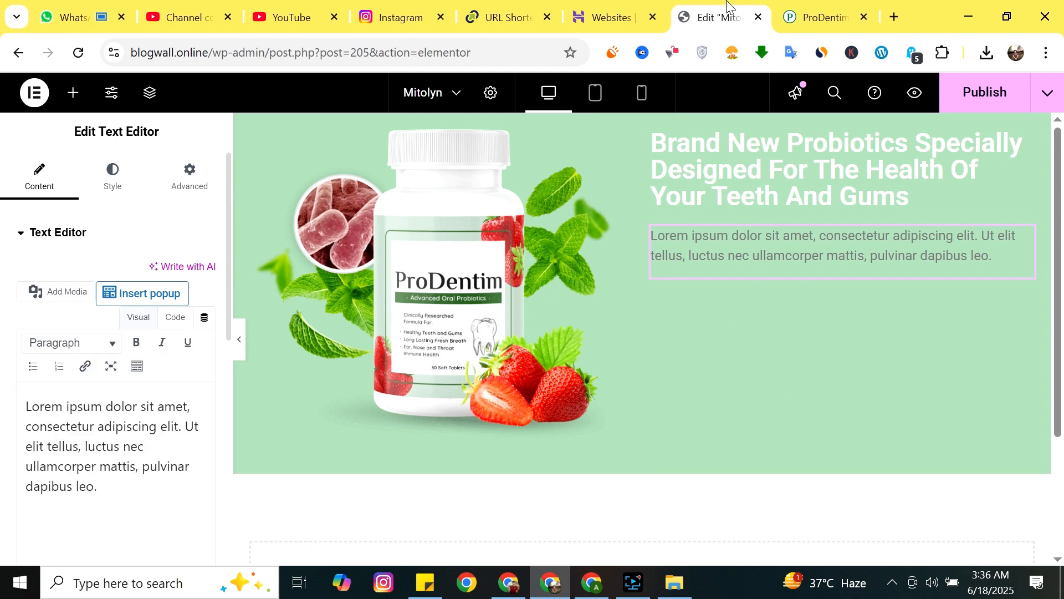
Replace the Text Editor's placeholder with the "Try ProDentim: a unique blend of 3.5 billion probiotic strains" paragraph copied from the ProDentim site.
left_click(809, 6)
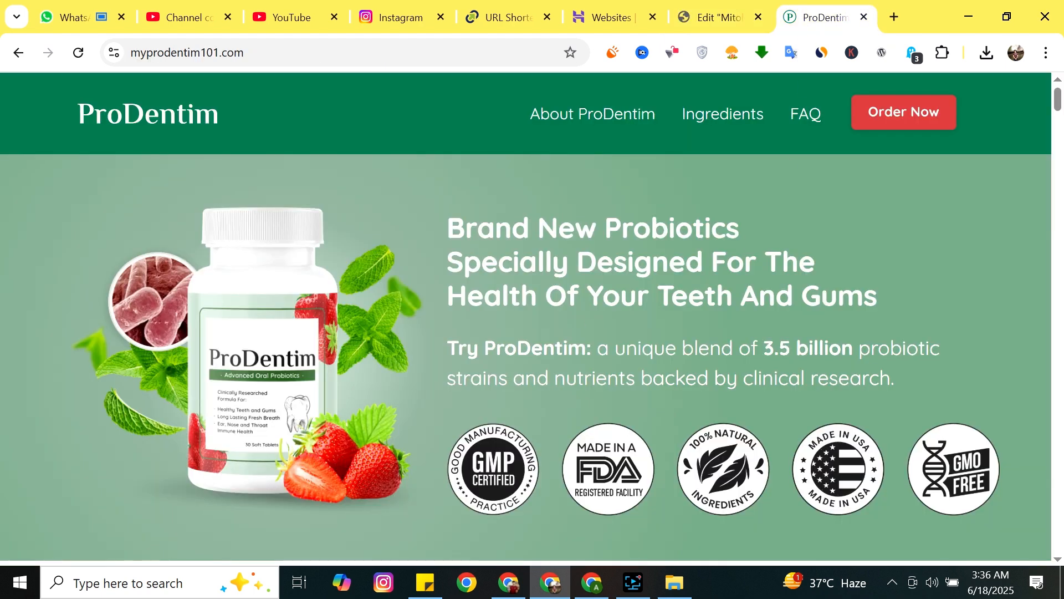
left_click_drag(448, 350, 910, 392)
key("ctrl+c")
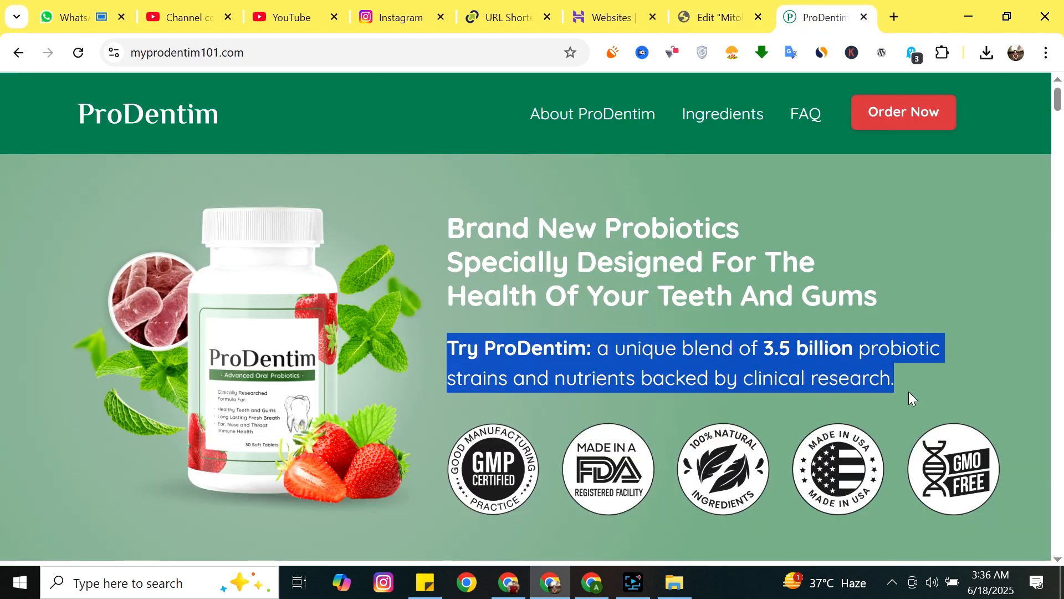
left_click(707, 17)
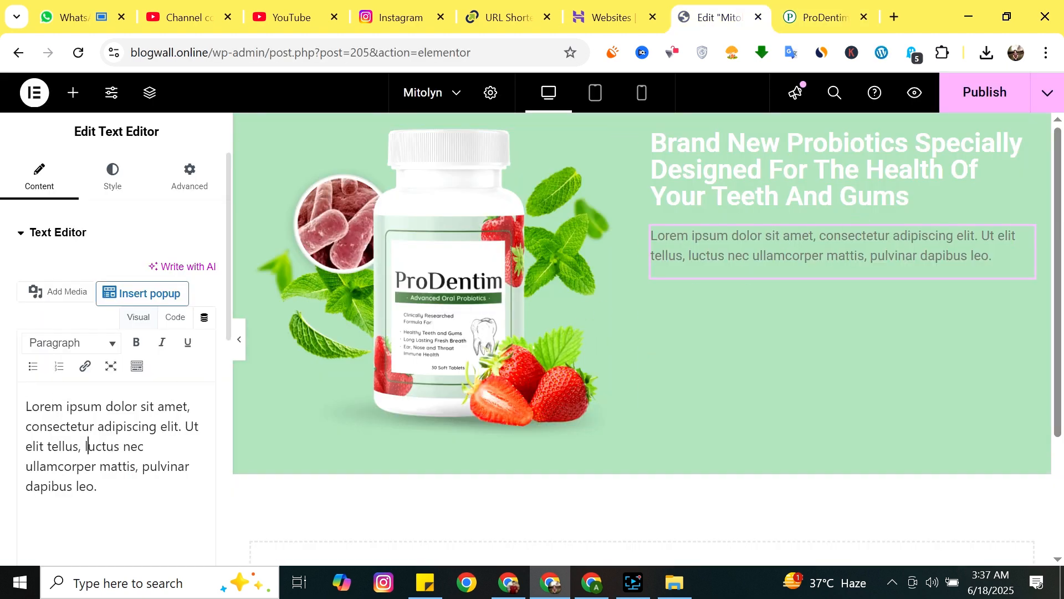
key("ctrl+a")
key("ctrl+v")
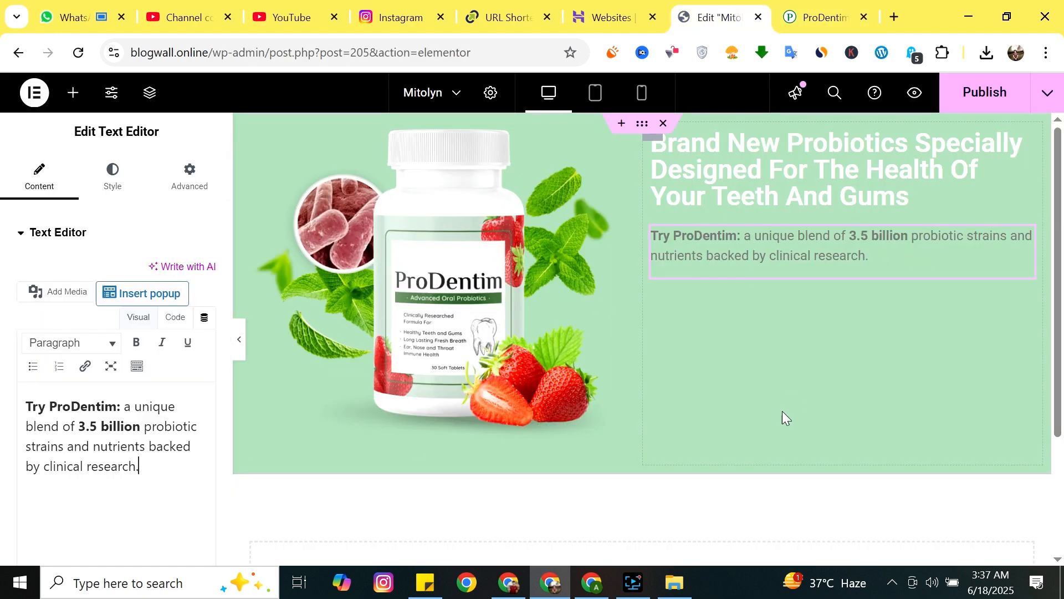
Set the text color of the "Try ProDentim" paragraph to #FFFAFA.
left_click(105, 178)
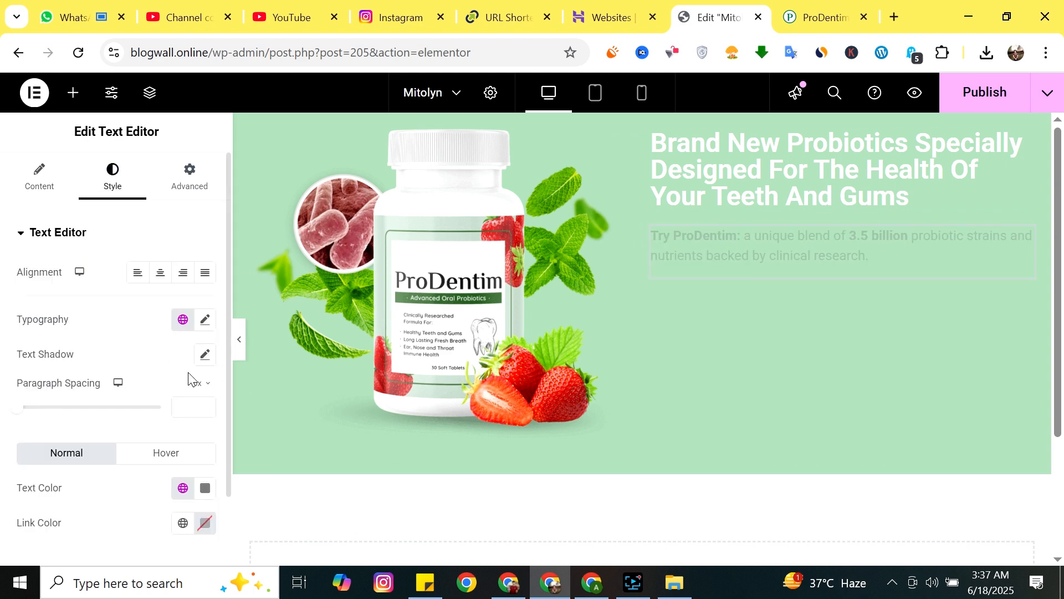
left_click(181, 322)
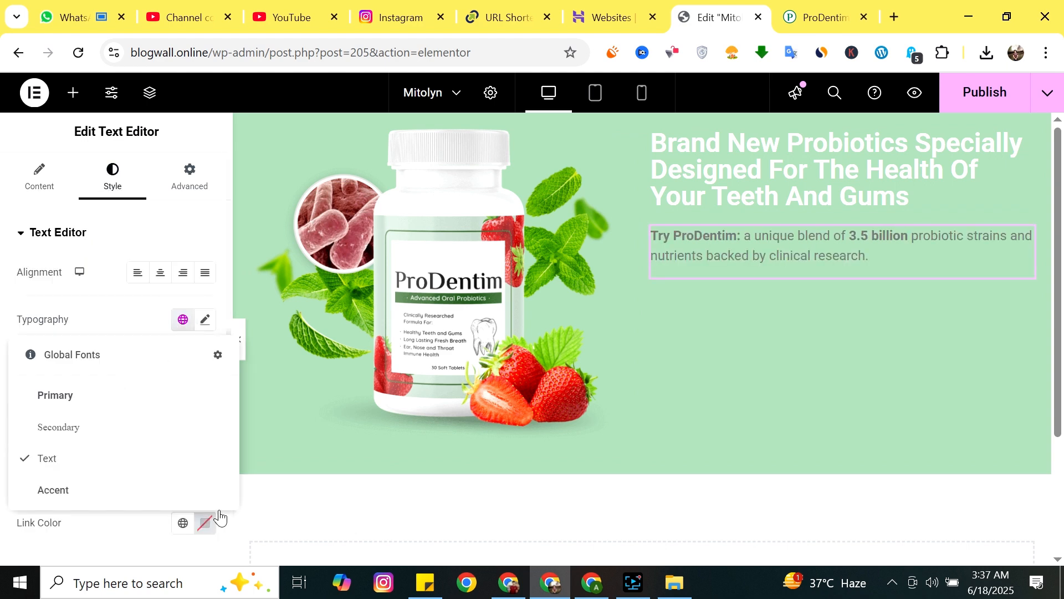
left_click(157, 308)
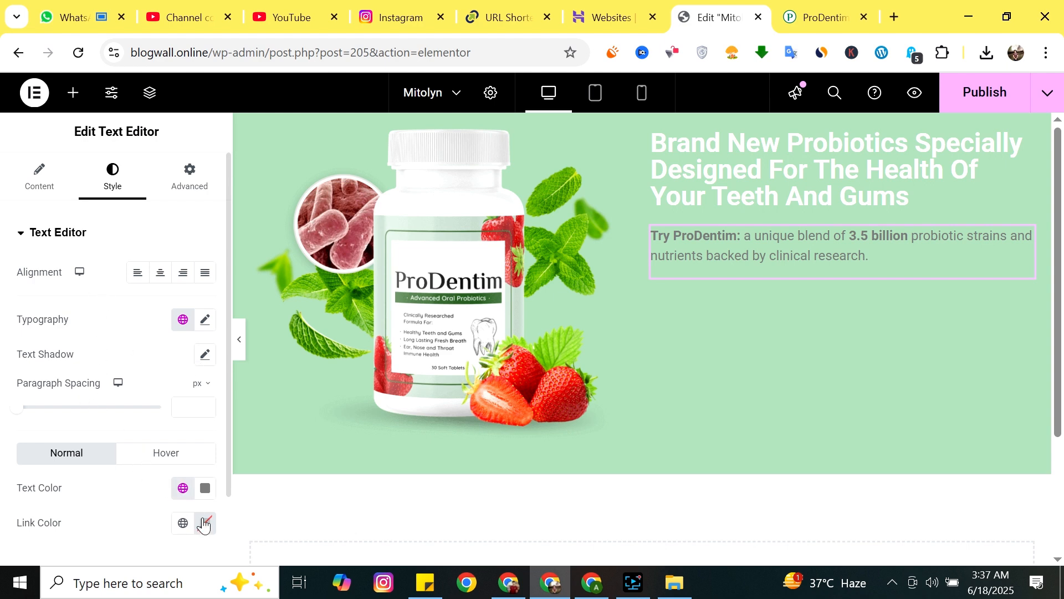
left_click(205, 489)
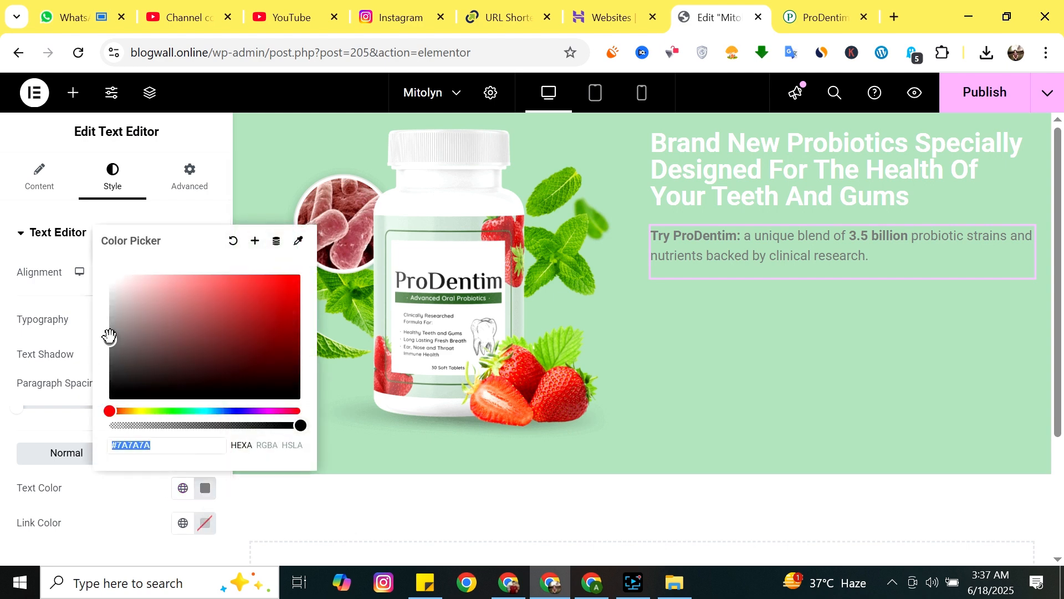
type("#FFFAFA")
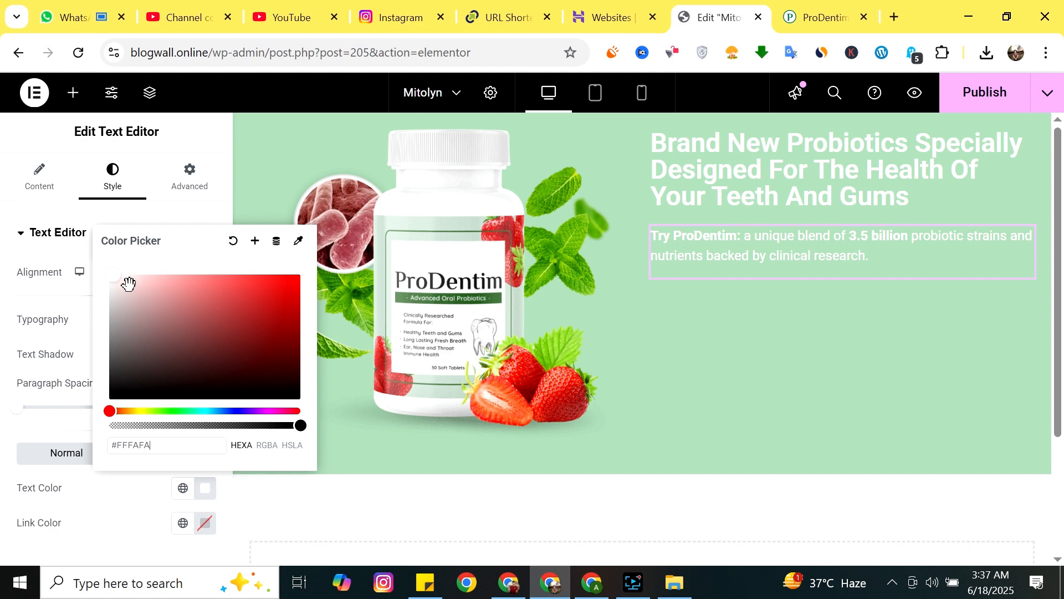
Change the hero container's background color to the stronger green #49C667.
left_click(718, 348)
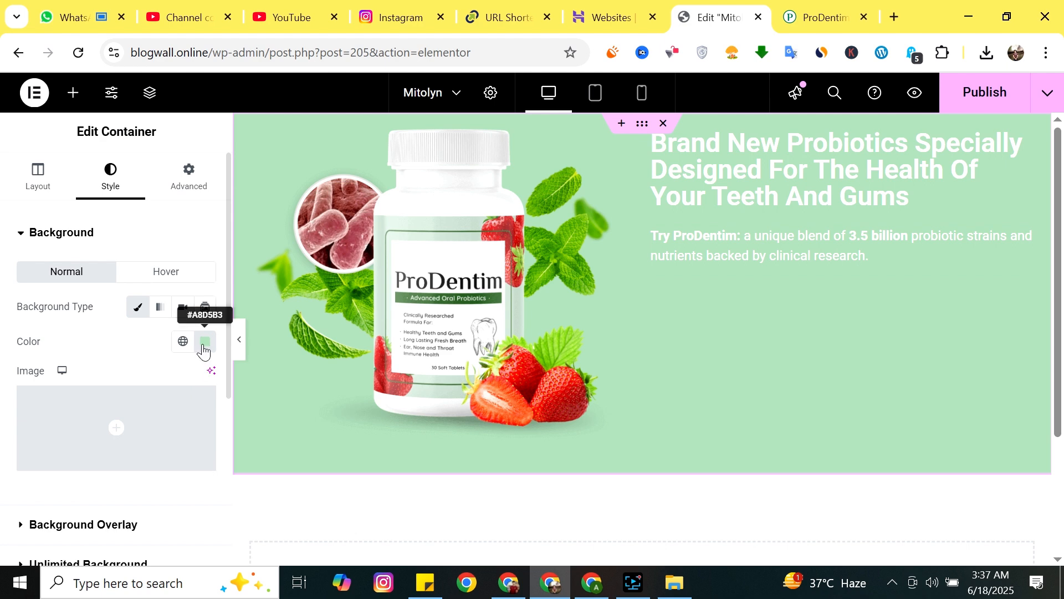
left_click(205, 341)
mouse_move(150, 147)
left_mouse_down()
mouse_move(221, 138)
mouse_move(244, 161)
mouse_move(220, 149)
mouse_move(231, 183)
mouse_move(230, 156)
left_mouse_up()
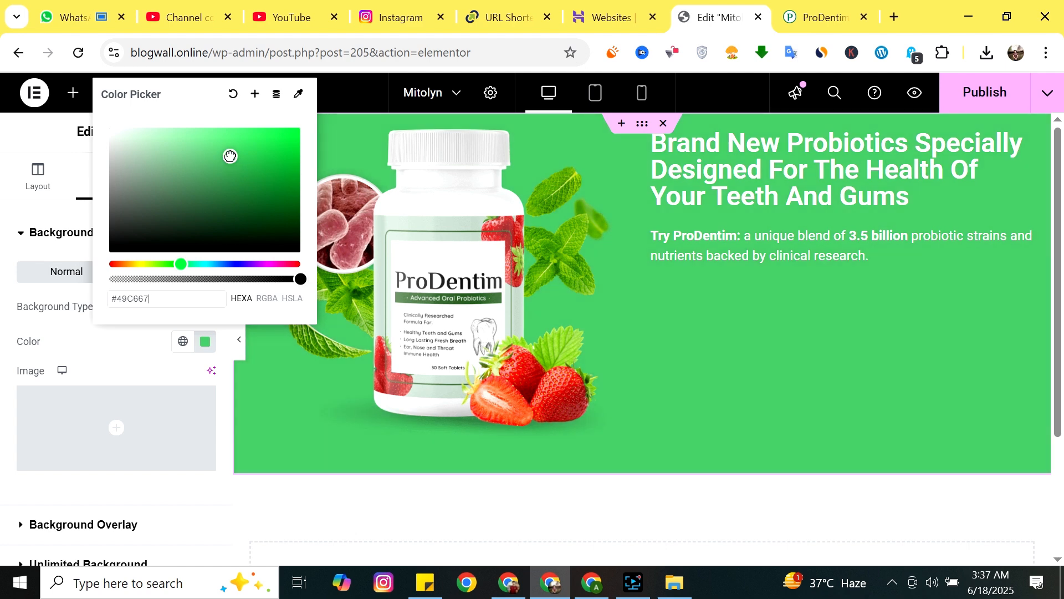
left_click(681, 519)
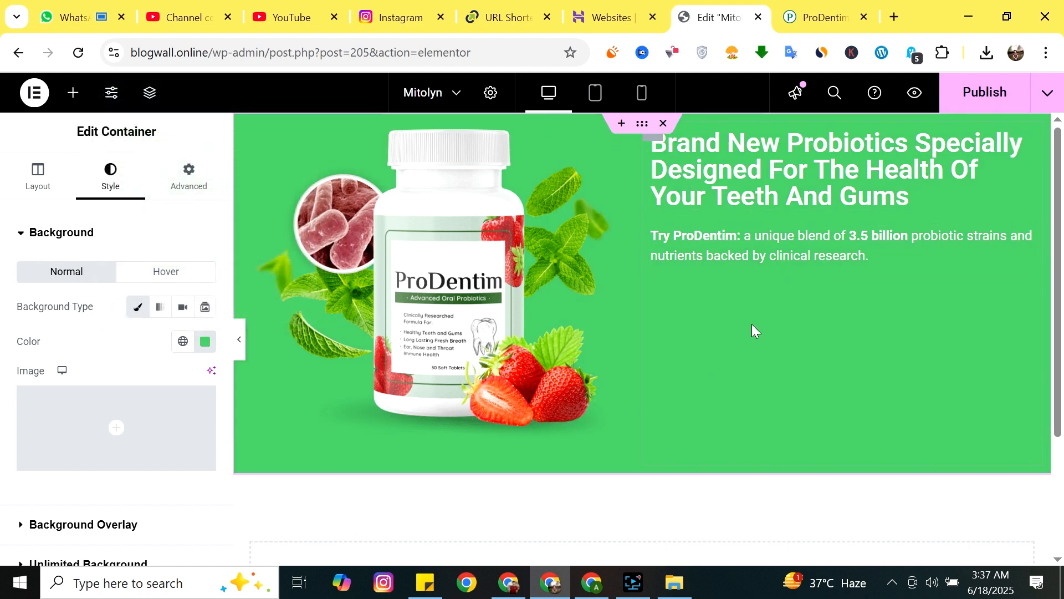
Save the certification badges image from the ProDentim site to Downloads as the PNG "certifications (1)".
left_click(815, 16)
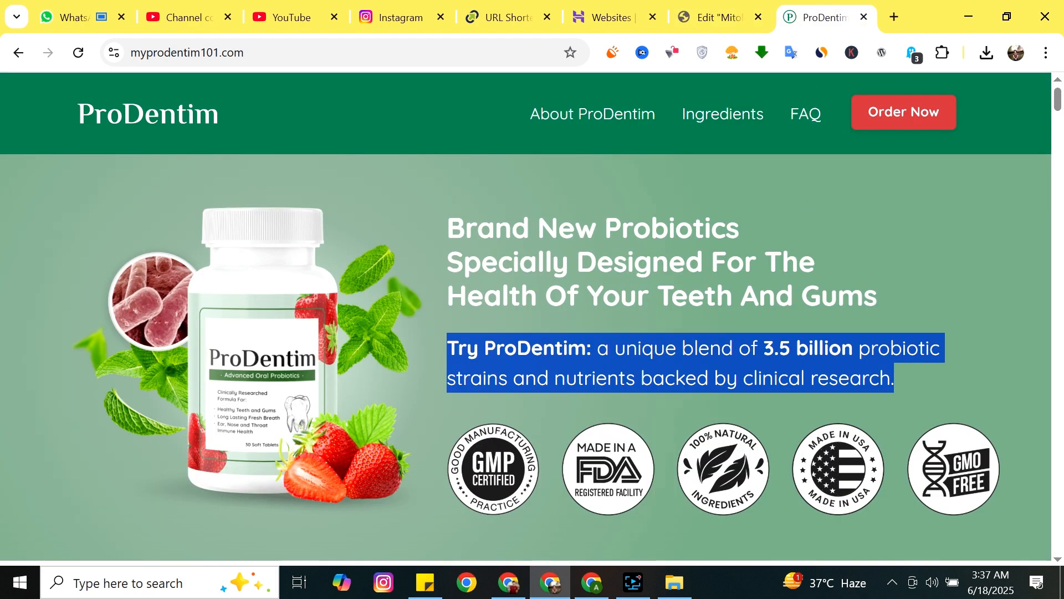
scroll(758, 341, "down", 3)
right_click(586, 314)
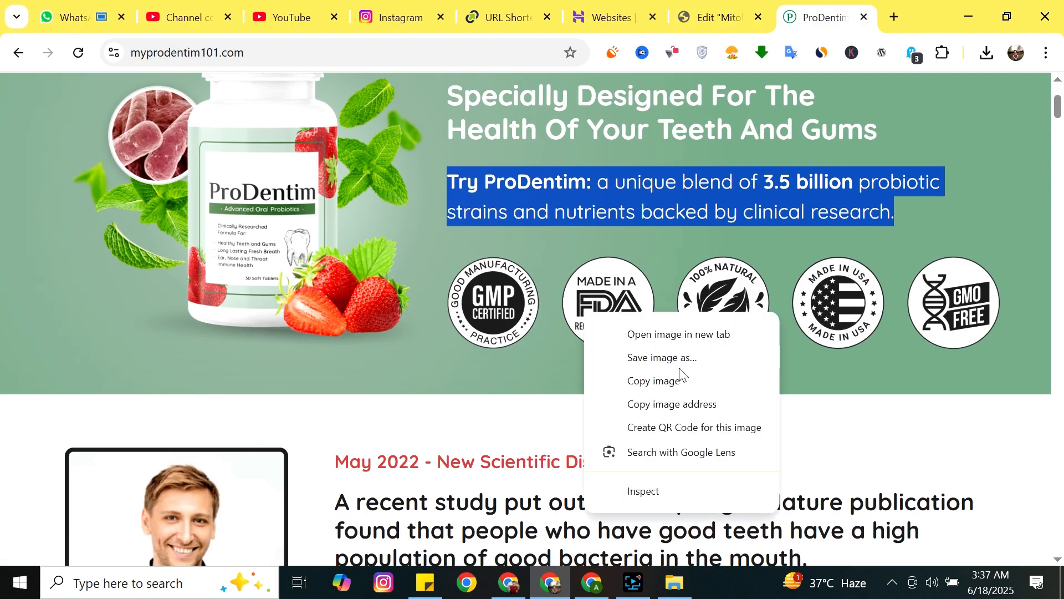
left_click(661, 358)
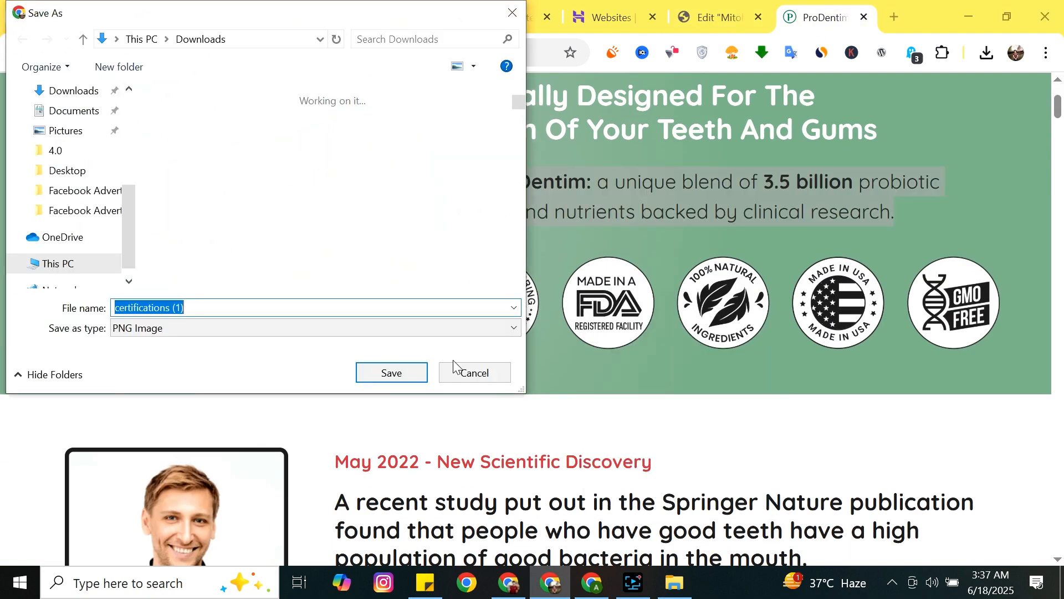
left_click(390, 371)
Return to the Elementor editor and add an Image widget below the "Try ProDentim" paragraph.
left_click(704, 17)
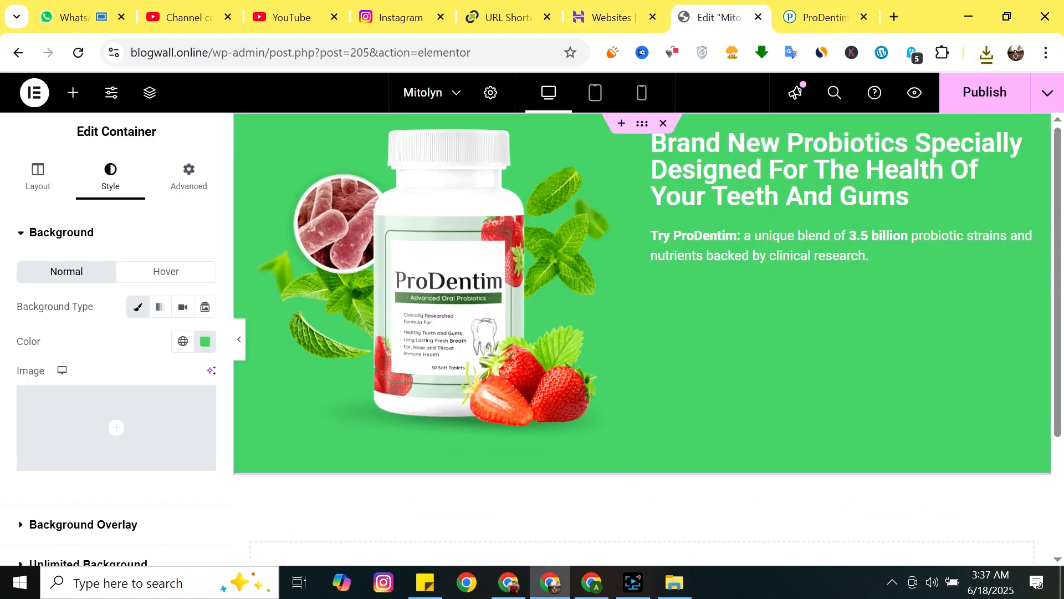
left_click(73, 92)
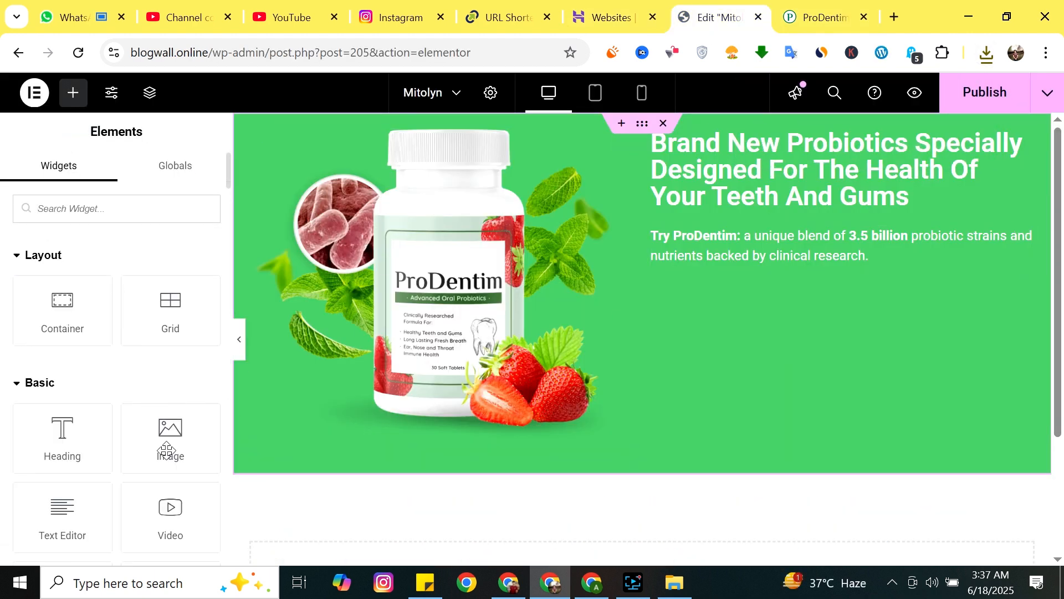
left_click_drag(171, 434, 807, 293)
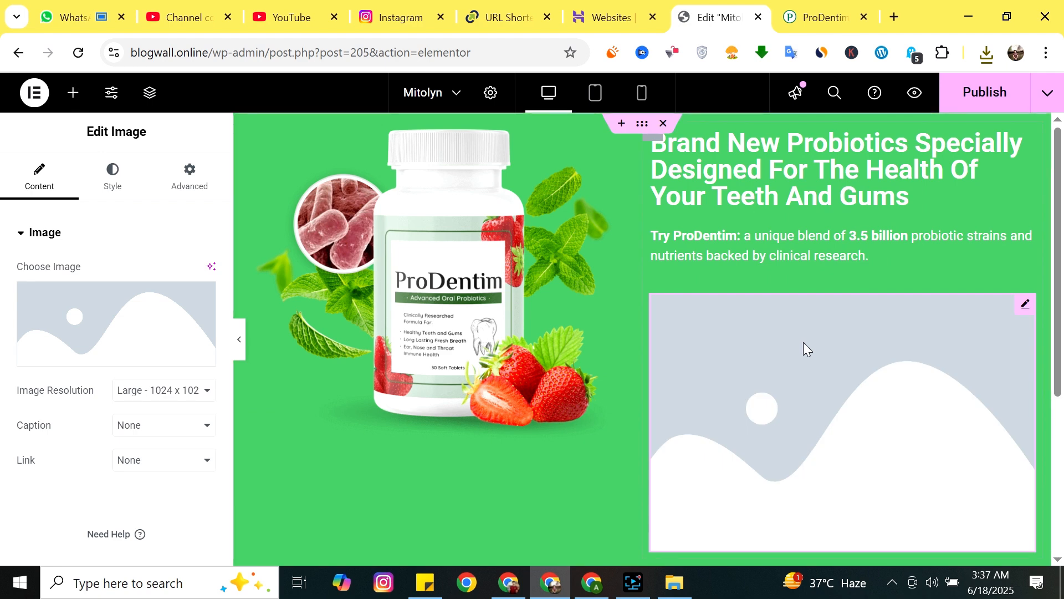
Upload certifications (1).png from Downloads and use it as the new Image widget's picture.
left_click(76, 320)
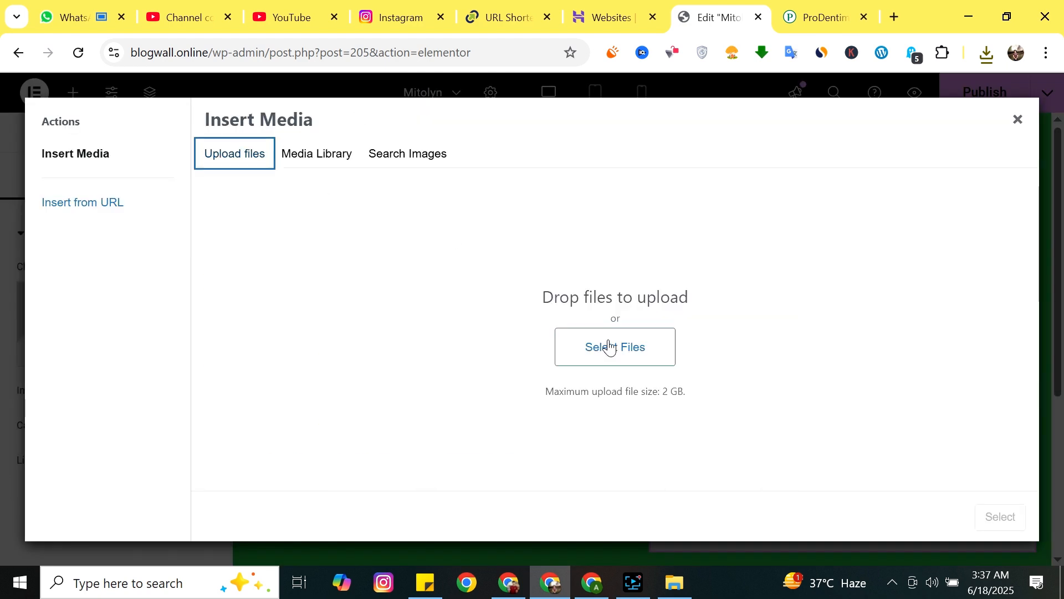
left_click(615, 365)
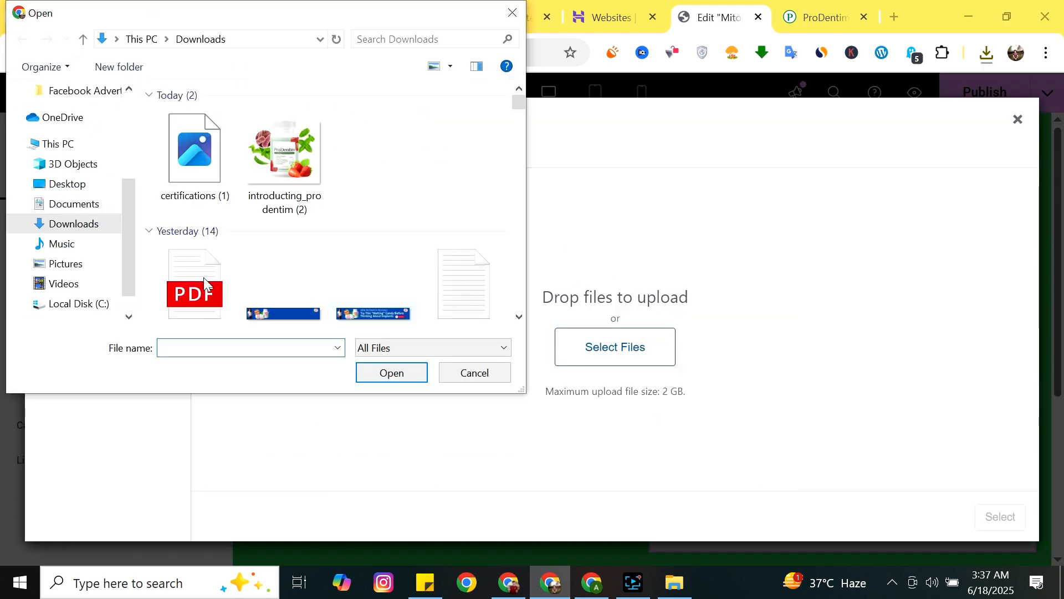
left_click(192, 172)
left_click(388, 377)
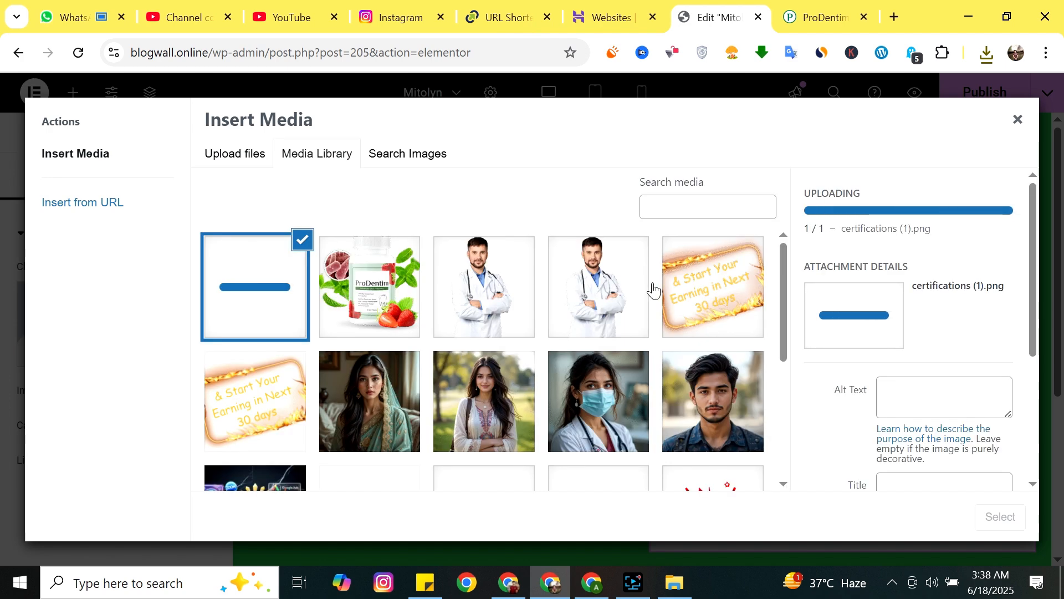
left_click(1001, 517)
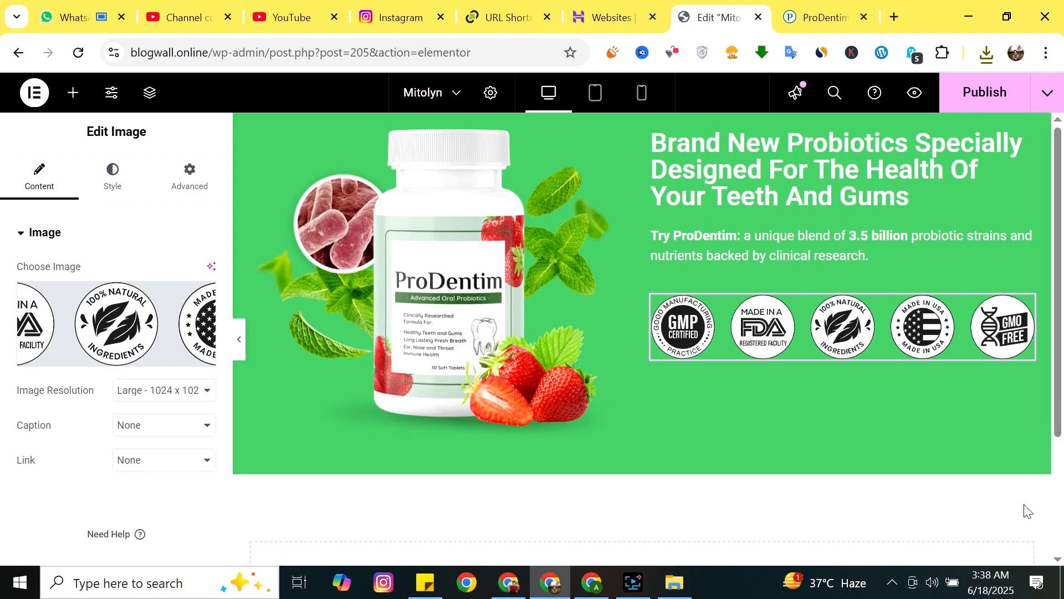
scroll(1059, 296, "down", 1)
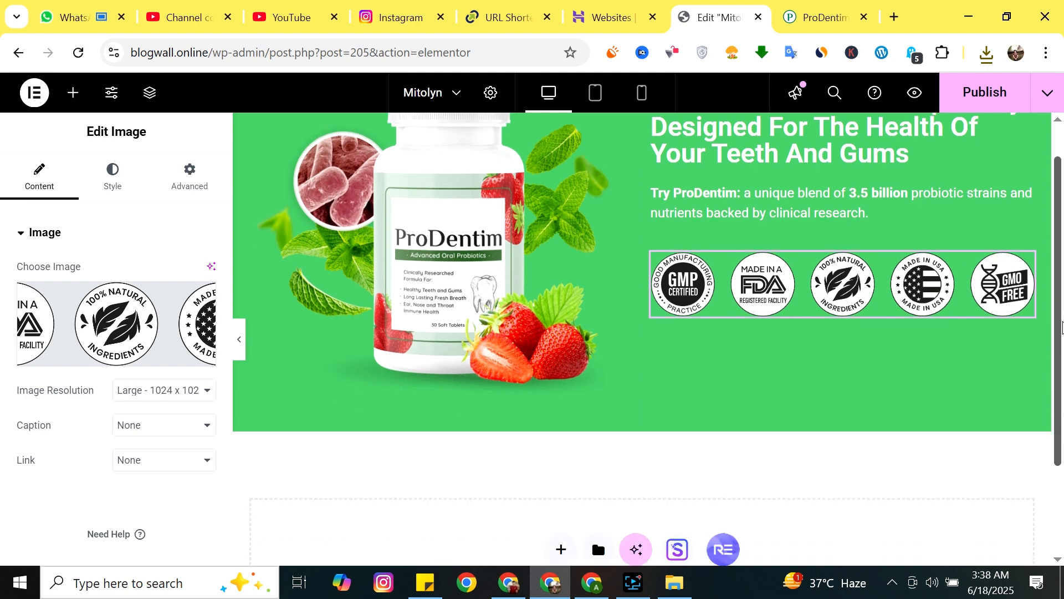
scroll(1060, 296, "up", 1)
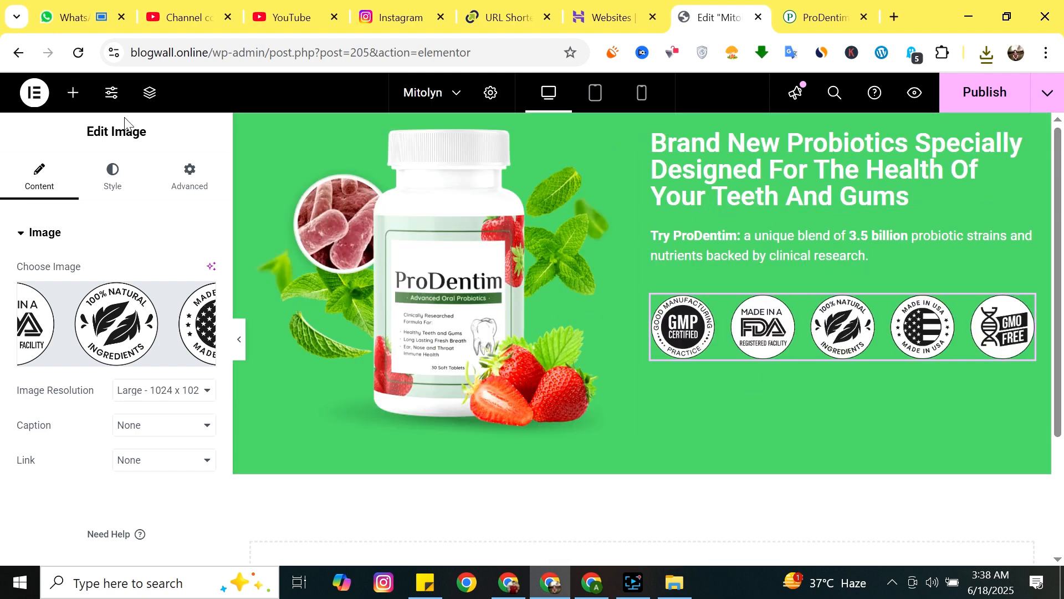
Check the hero section in the mobile and tablet layouts, then return to the desktop layout.
left_click(73, 93)
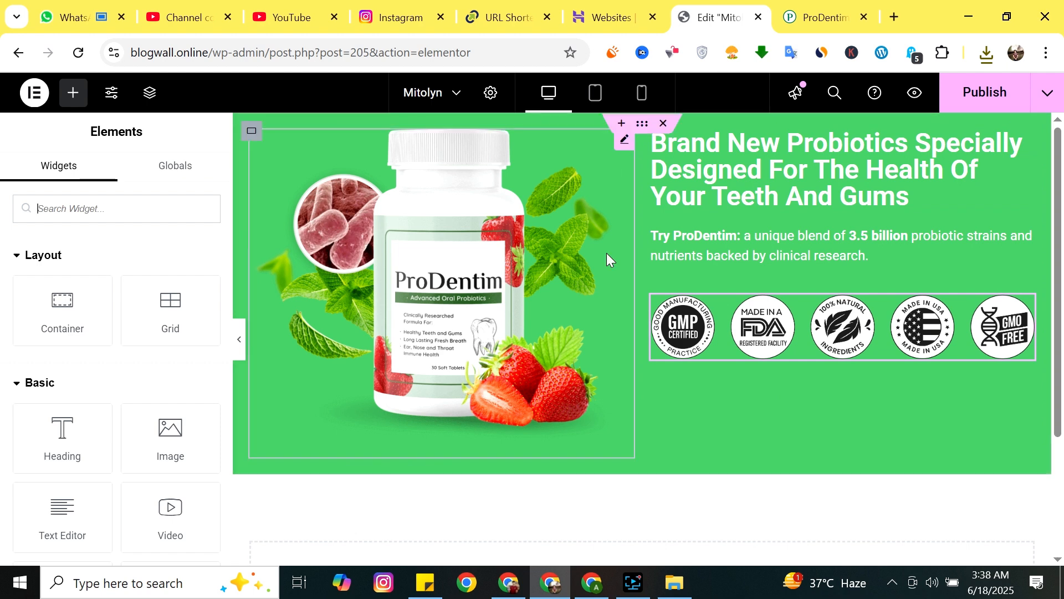
left_click(642, 95)
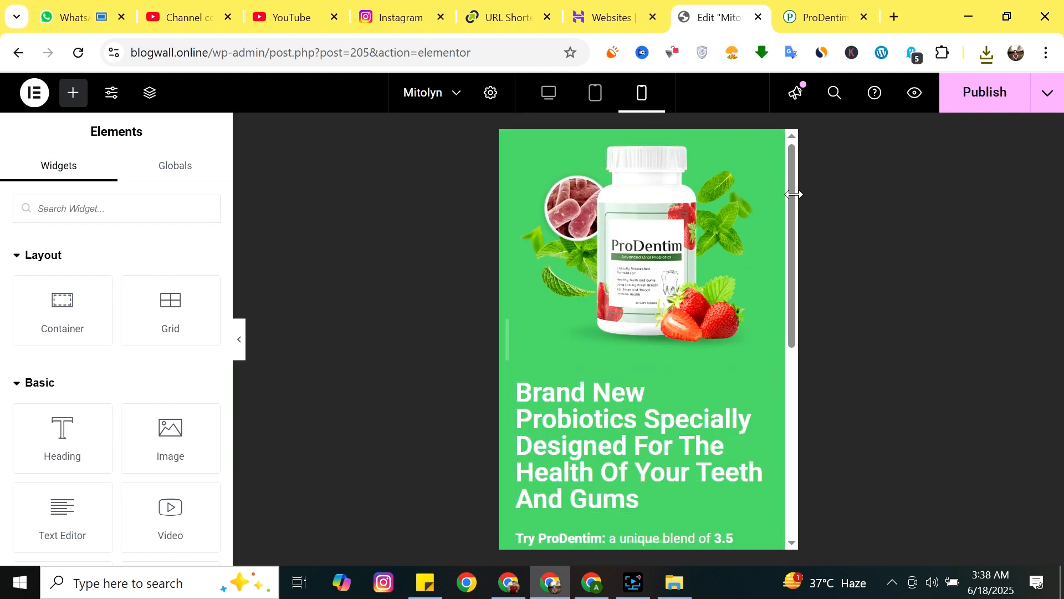
left_click_drag(794, 194, 794, 148)
left_click(594, 95)
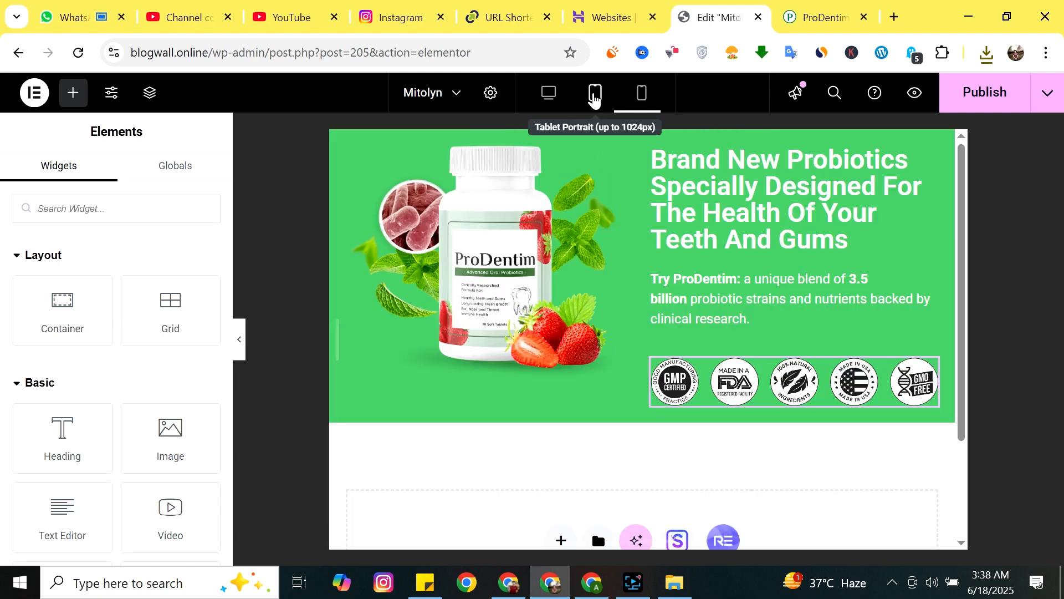
left_click(551, 99)
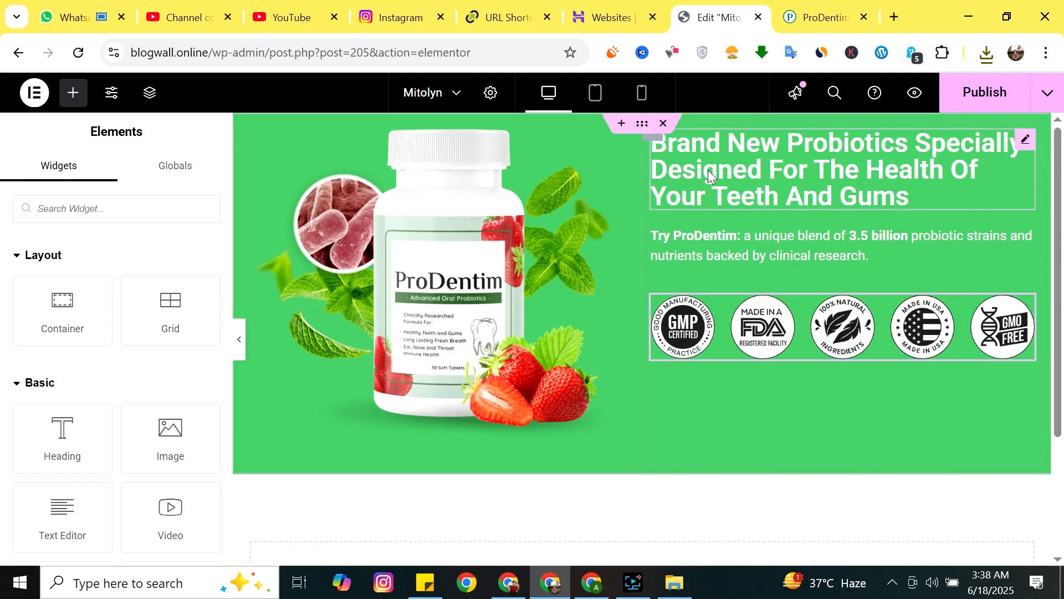
Save the dentist photo beside "New Scientific Discovery" on the ProDentim site to Downloads as the PNG "doctor".
left_click(825, 17)
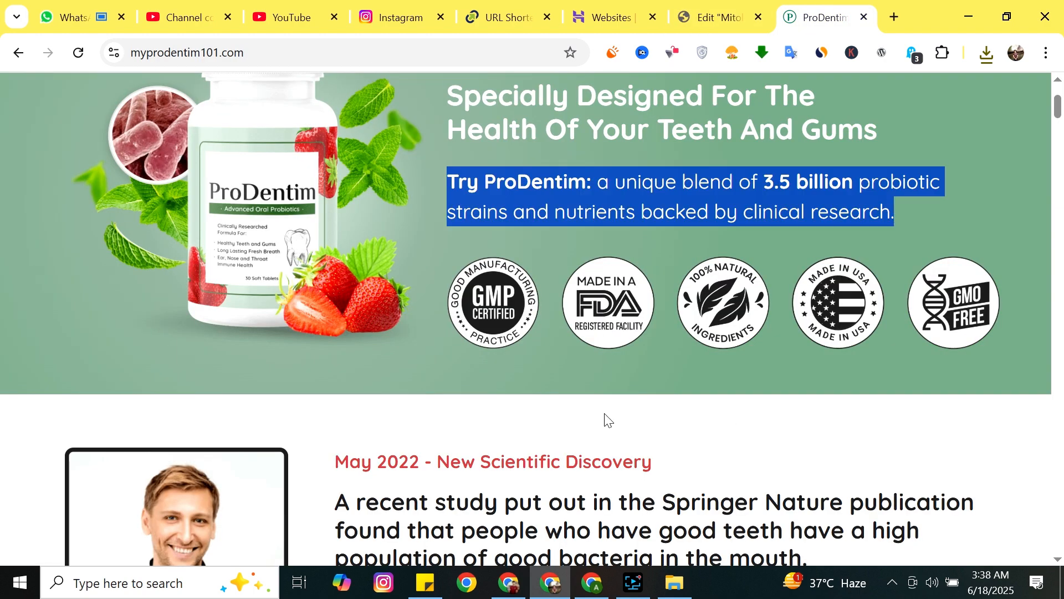
scroll(610, 421, "down", 3)
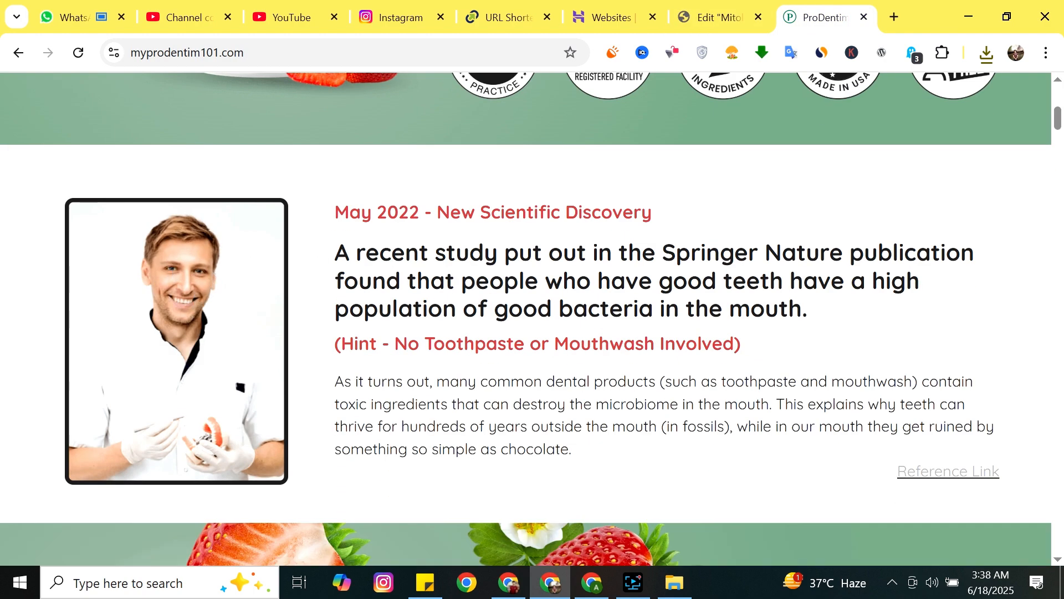
right_click(132, 293)
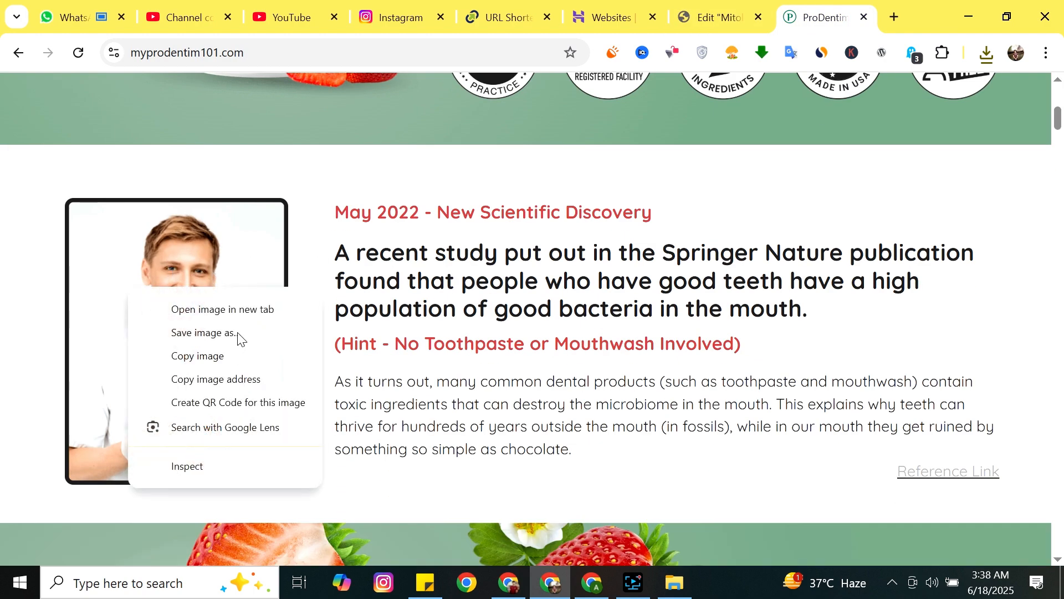
left_click(344, 328)
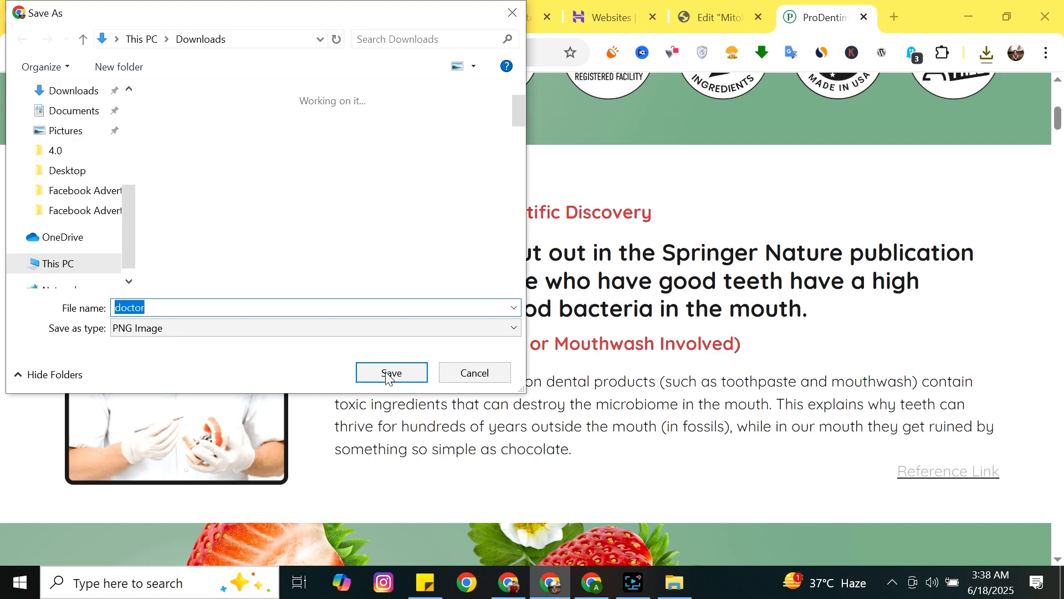
left_click(387, 372)
Publish the Mitolyn page from the Elementor editor and preview it with the WhatsApp chat popup closed.
left_click(754, 3)
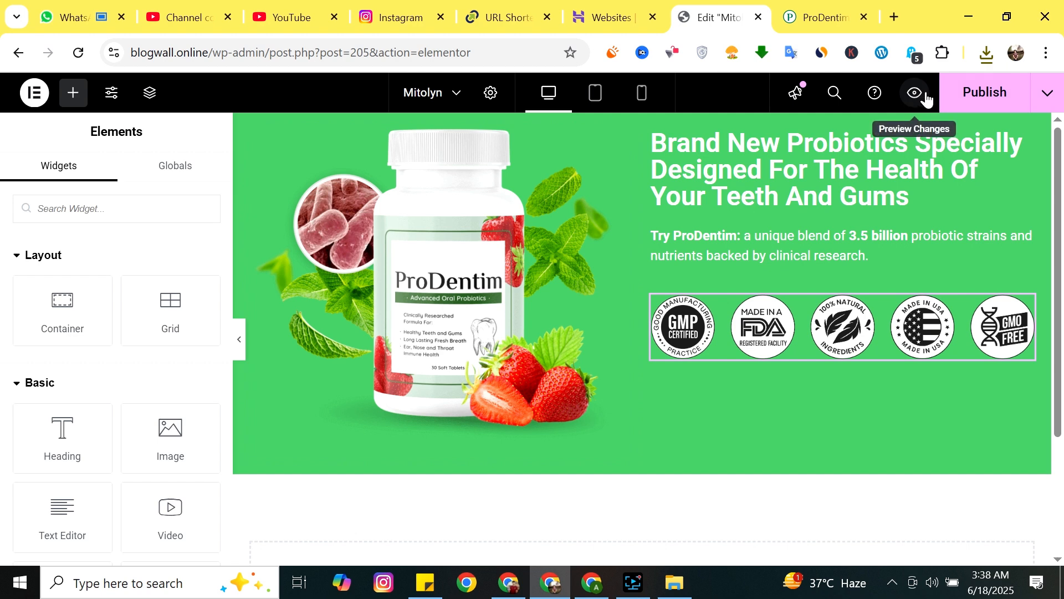
left_click(983, 95)
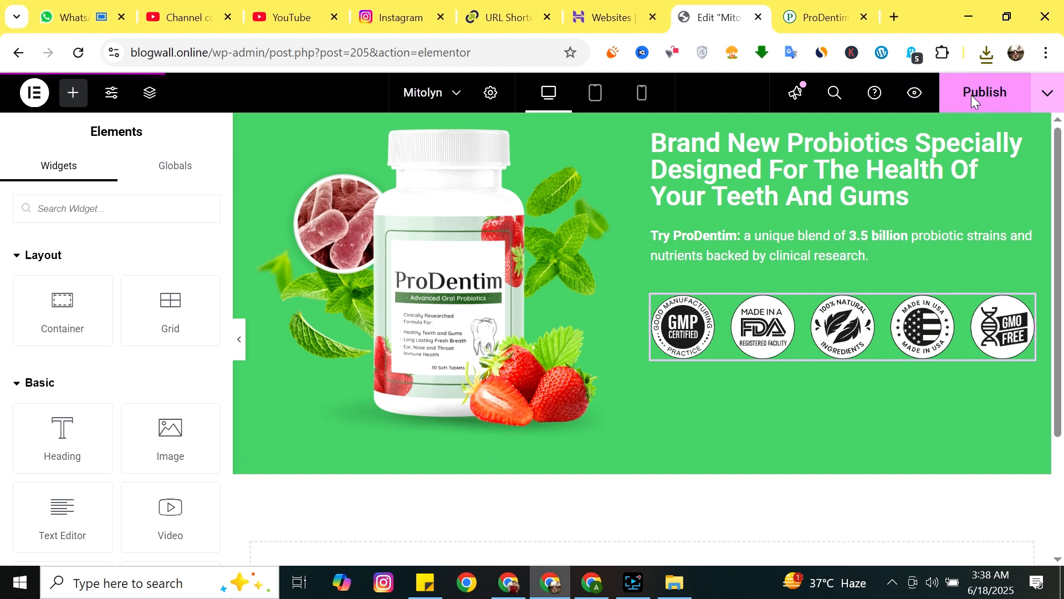
left_click(914, 94)
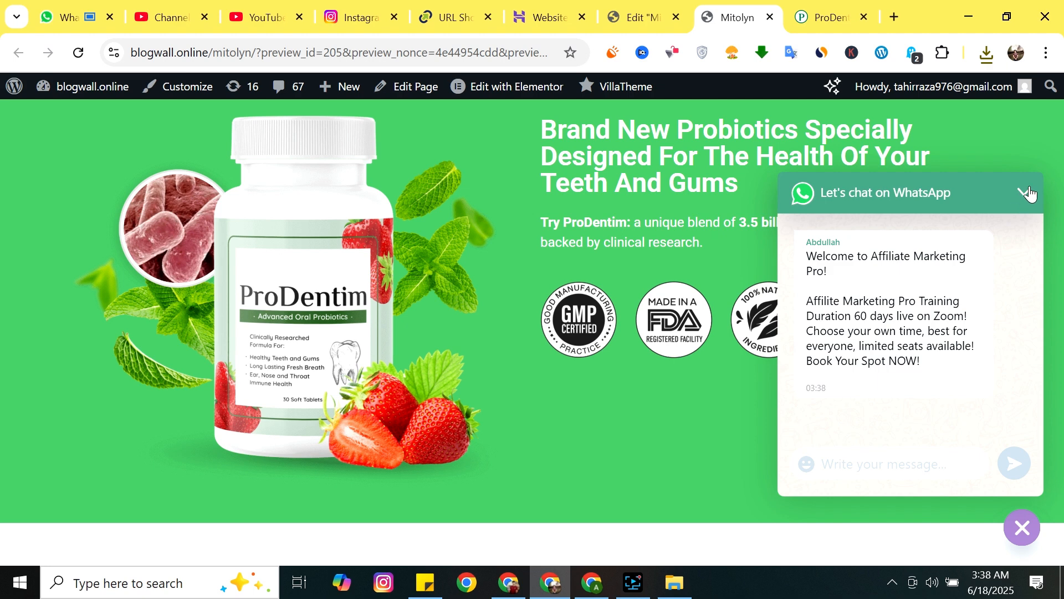
left_click(1029, 192)
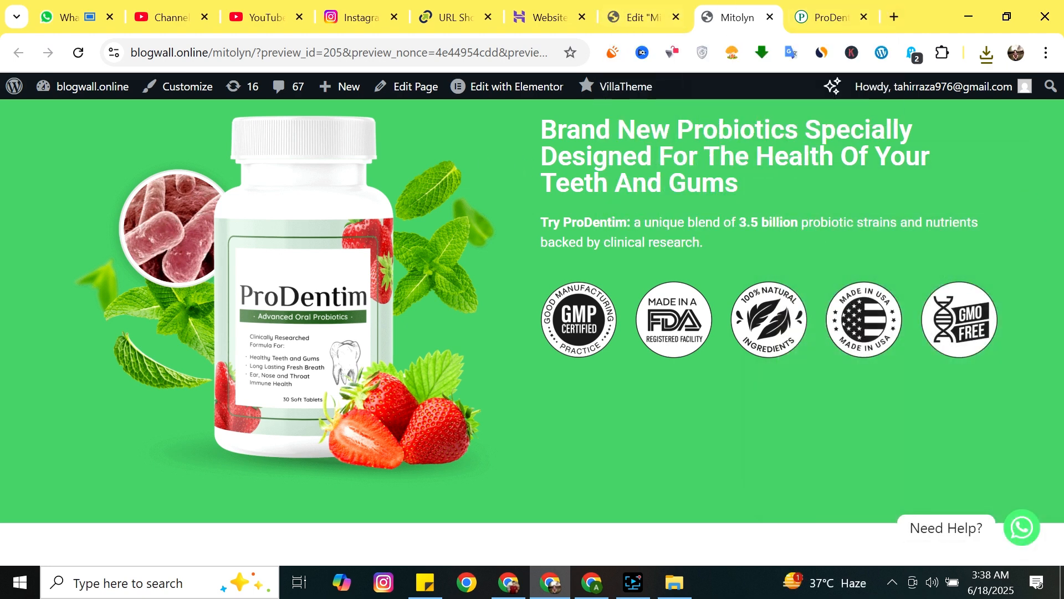
Back in the editor, add a Spacer widget above the "Brand New Probiotics" heading.
left_click(644, 15)
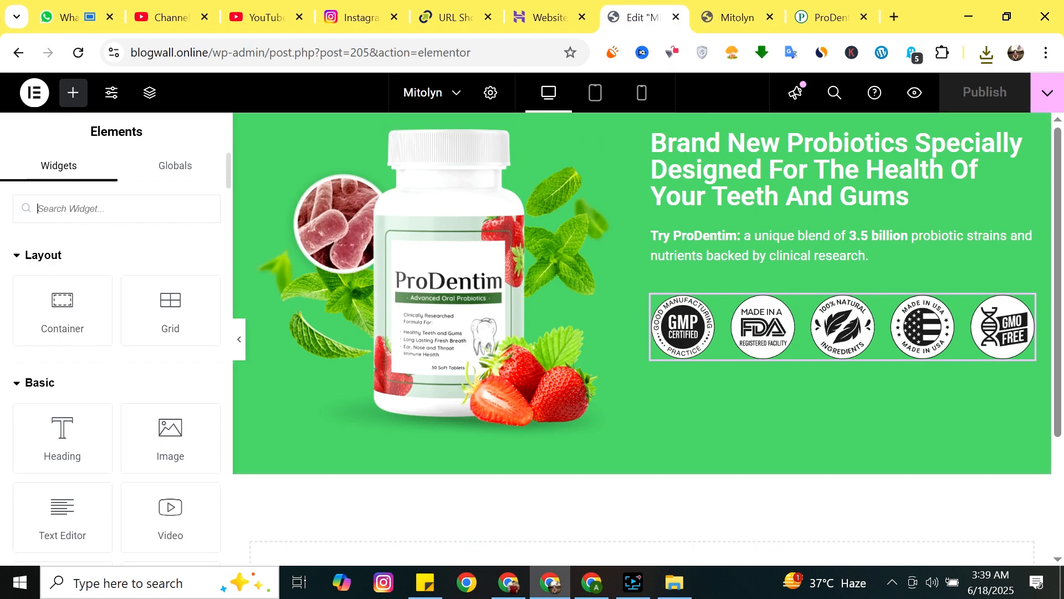
type("spacer")
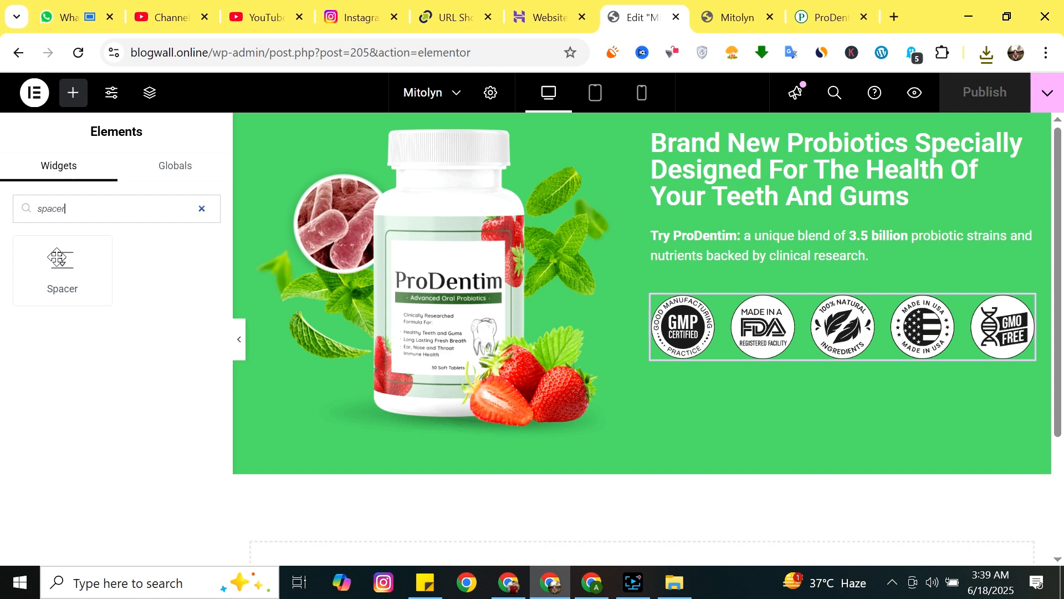
left_click_drag(57, 257, 796, 131)
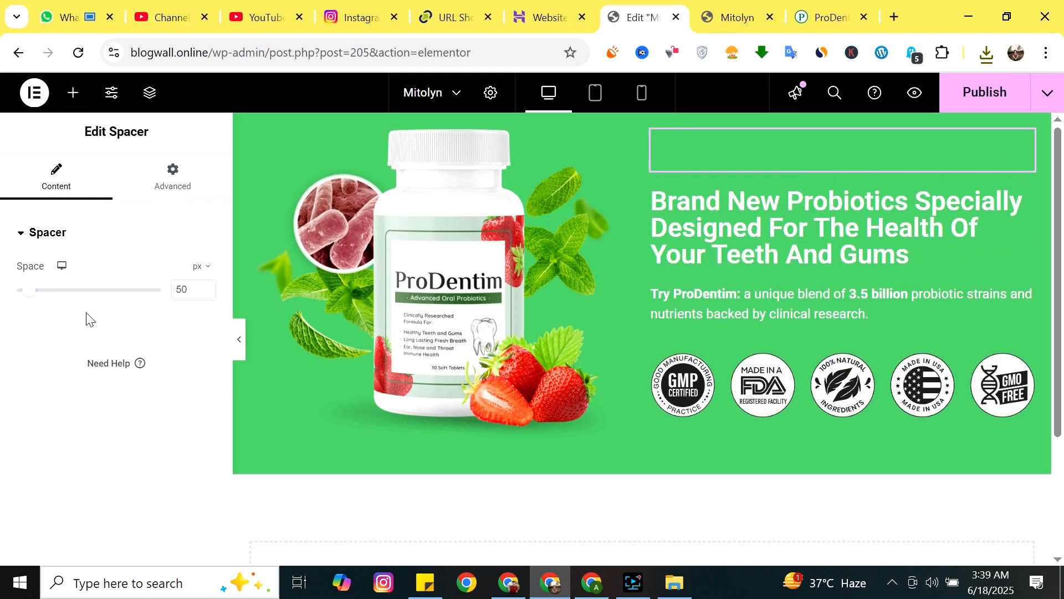
Try a 53 px space for the spacer above the heading, then set it back to 50 px.
mouse_move(31, 300)
left_mouse_down()
mouse_move(50, 299)
mouse_move(32, 299)
left_mouse_up()
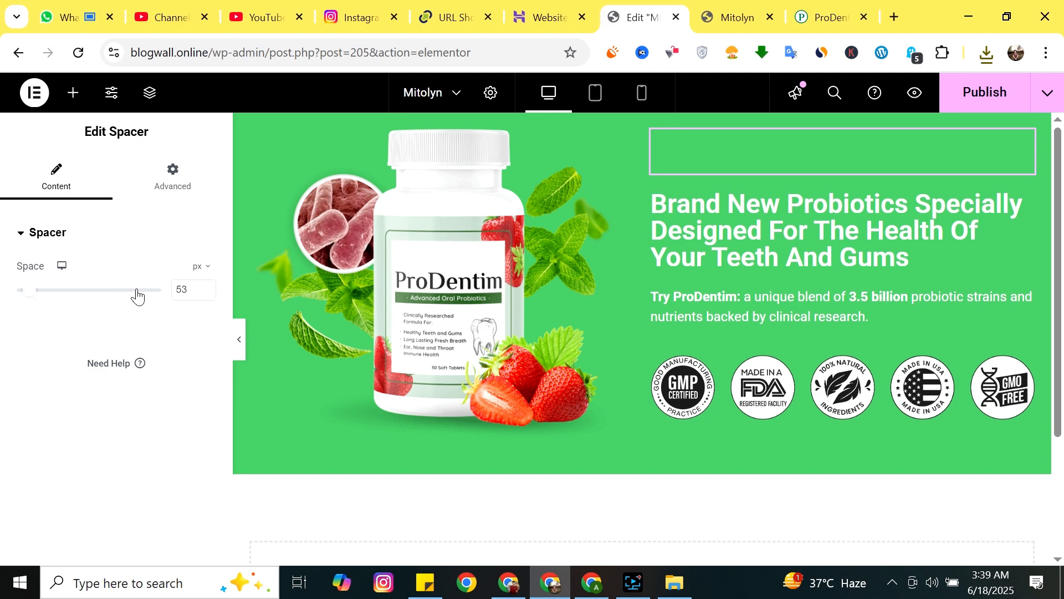
left_click(205, 294)
left_click(204, 294)
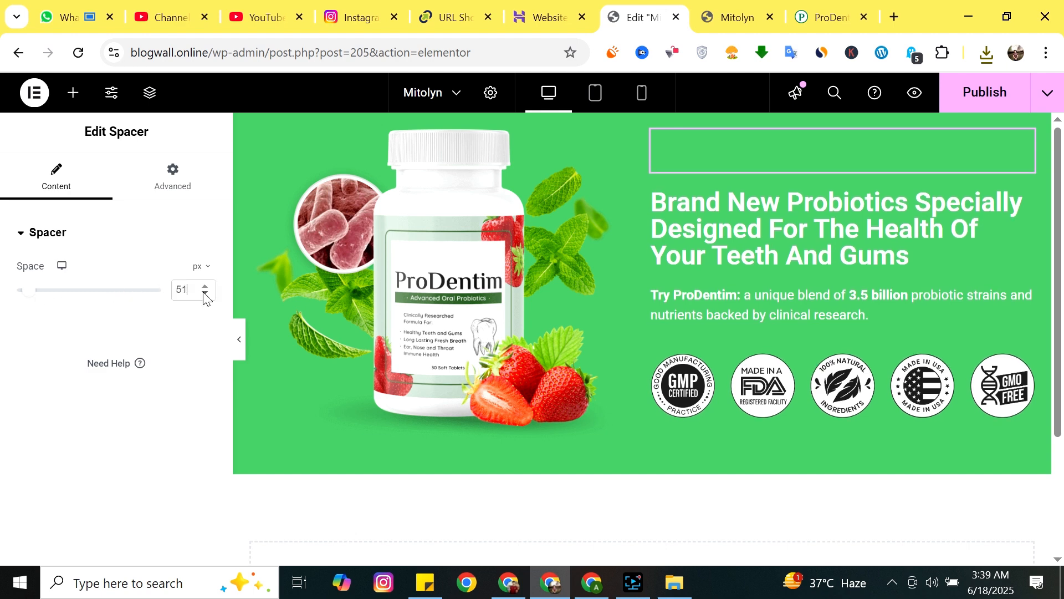
left_click(205, 293)
Publish the updated Mitolyn page and preview it, then return to the Elementor editor.
left_click(1000, 103)
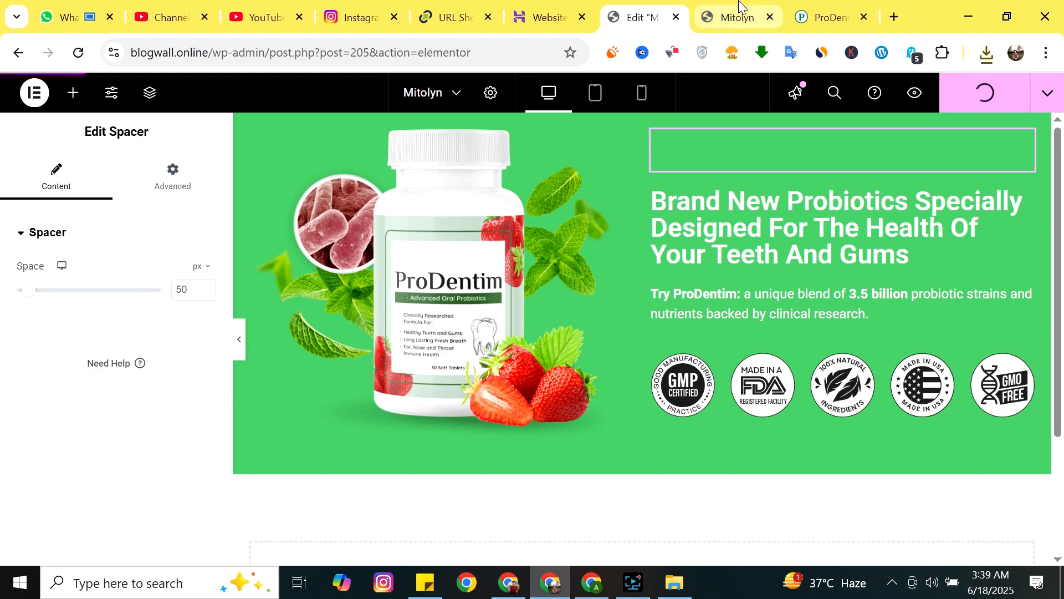
left_click(924, 97)
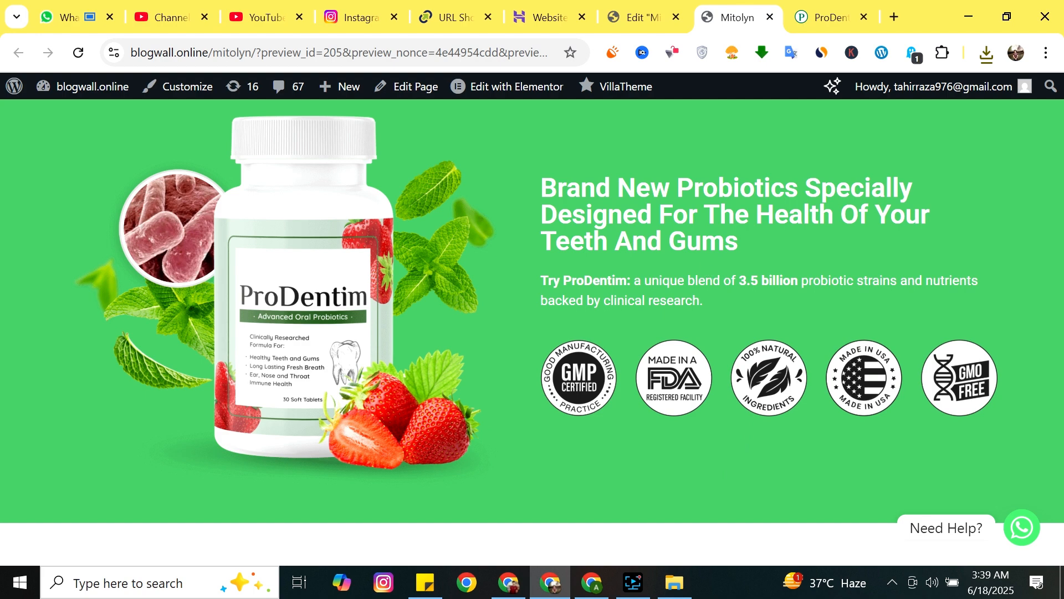
left_click(638, 16)
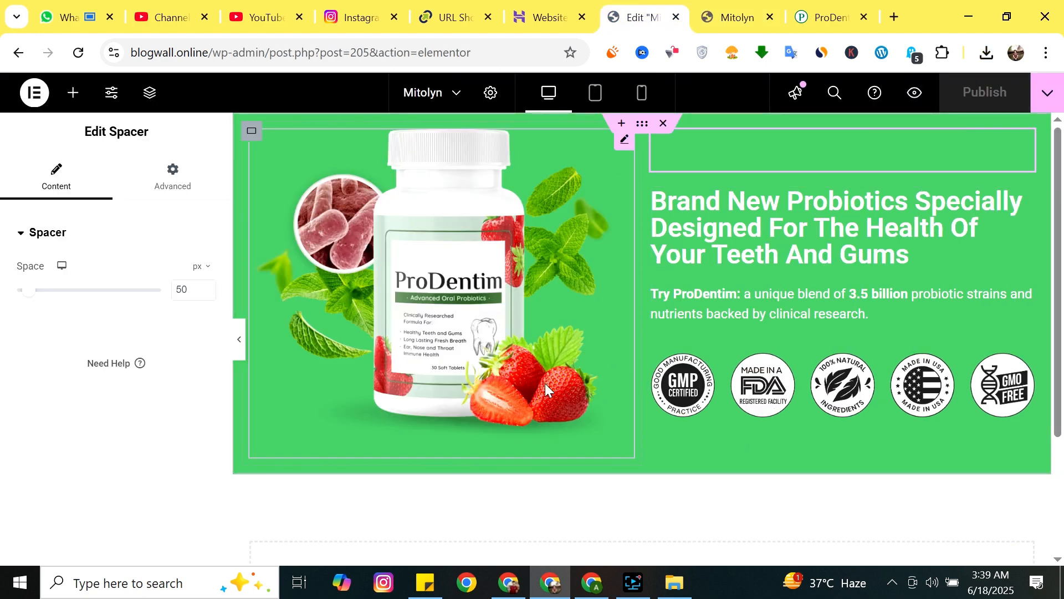
Add a container with two equal columns below the green hero section, matching the ProDentim doctor section, and narrow its left column.
left_click(72, 95)
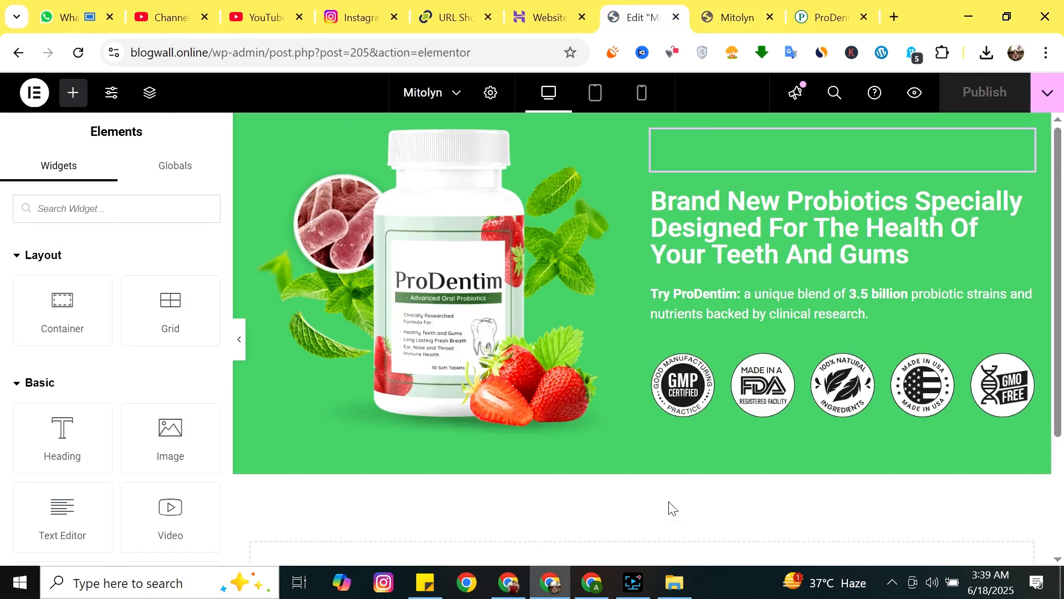
scroll(613, 518, "down", 3)
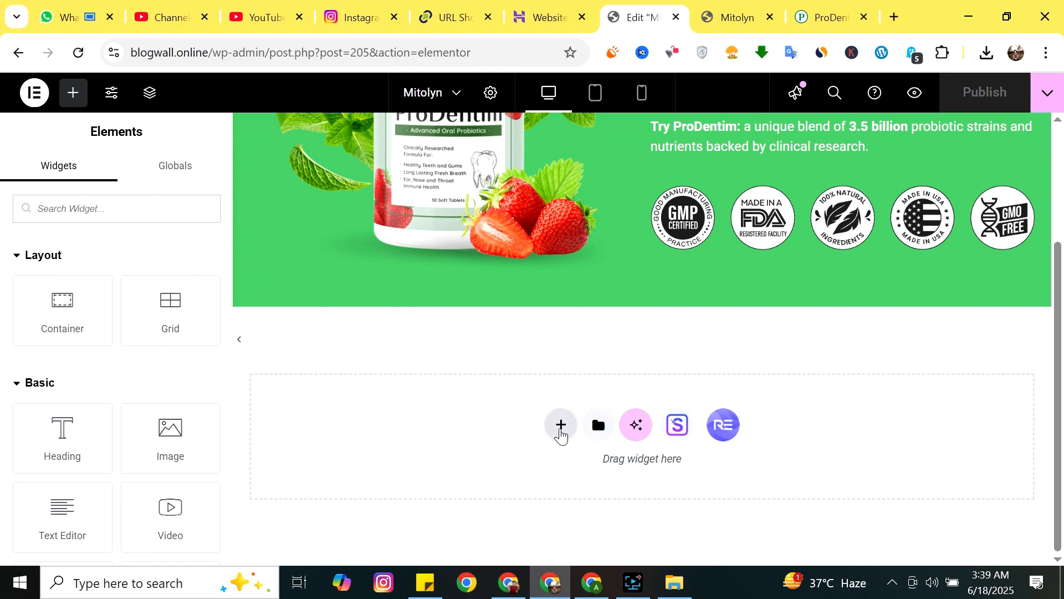
left_click(561, 424)
left_click(593, 467)
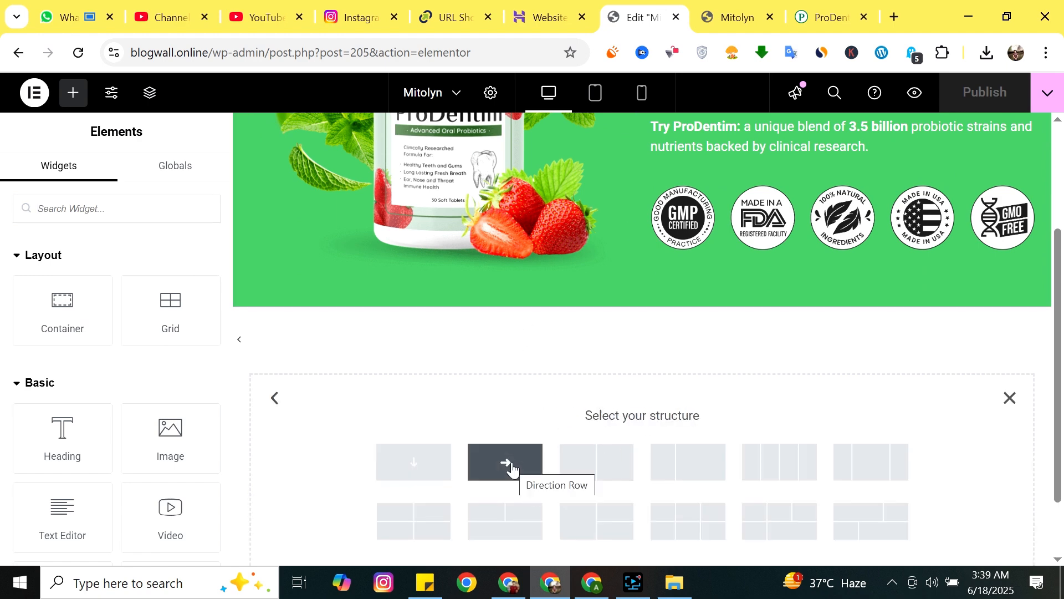
left_click(745, 7)
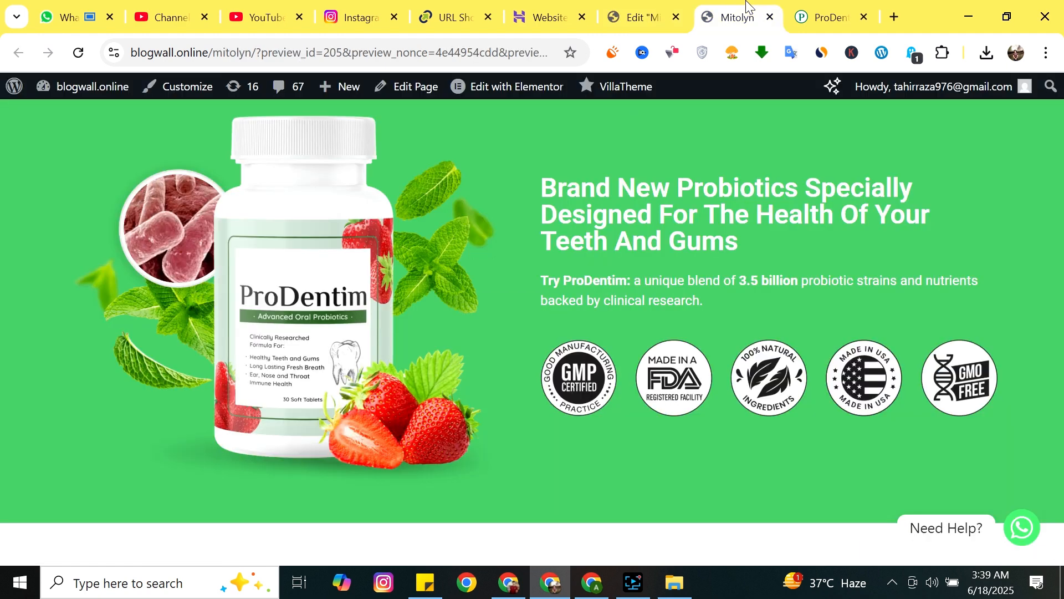
left_click(829, 17)
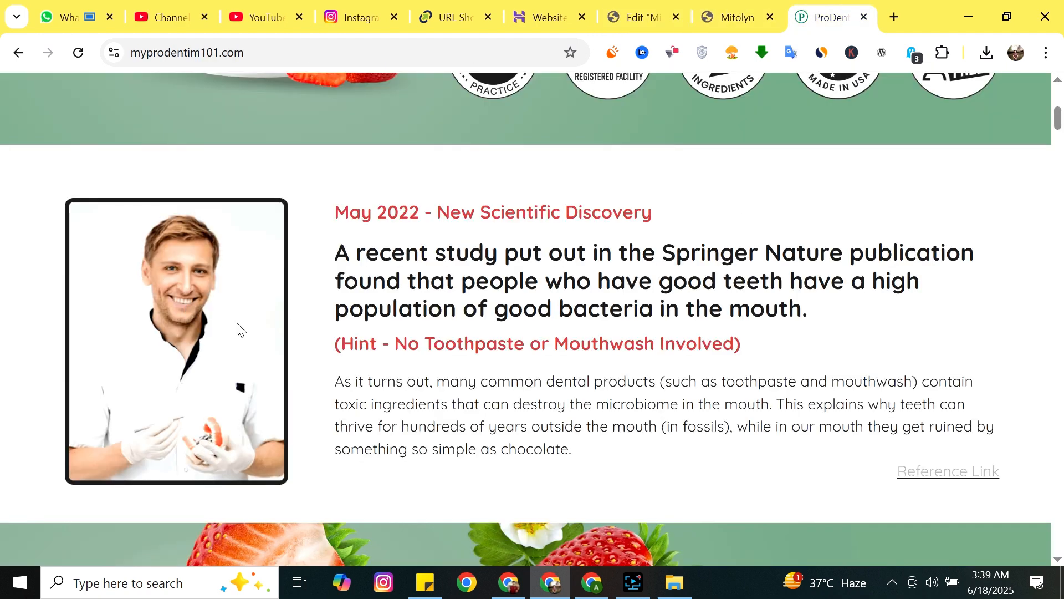
left_click(744, 13)
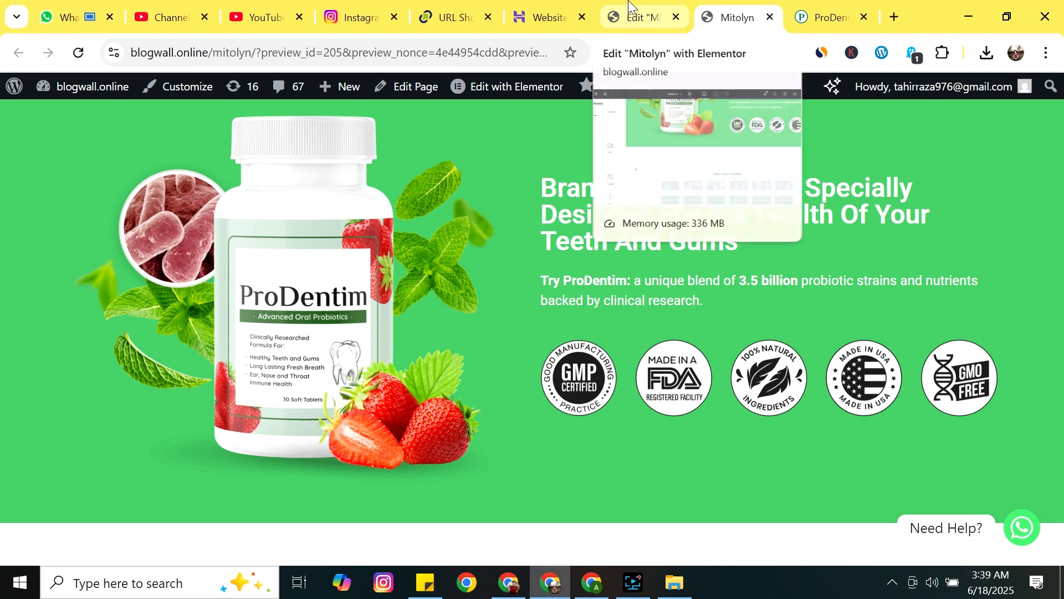
left_click(631, 14)
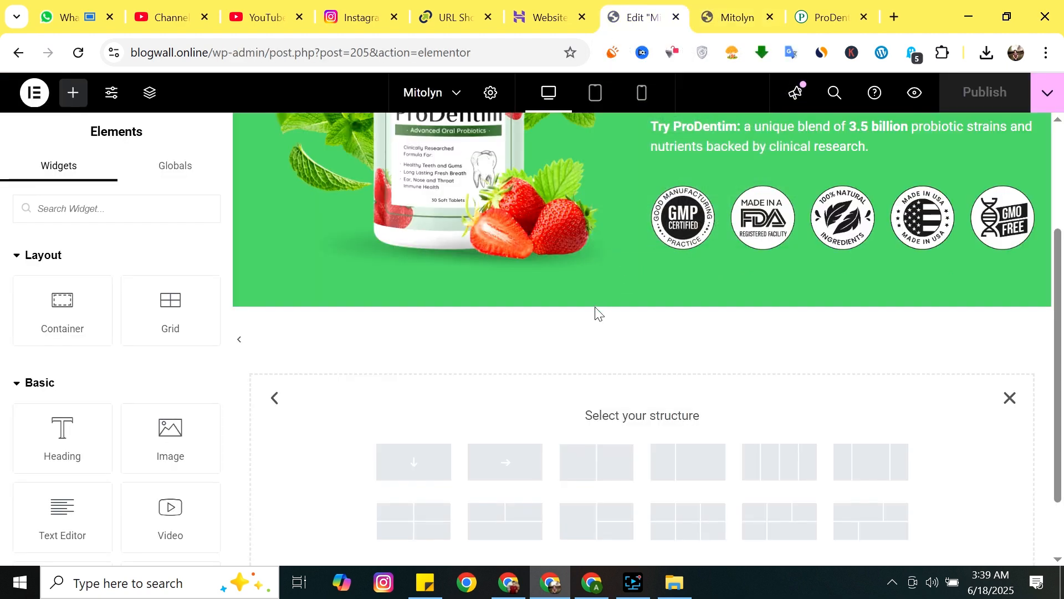
left_click(592, 475)
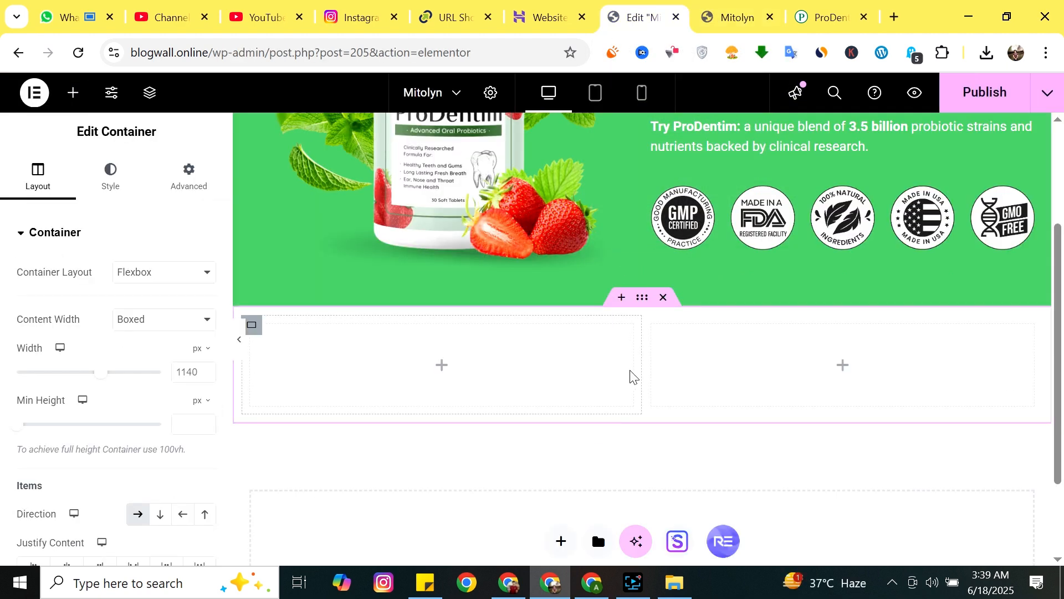
left_click_drag(635, 369, 482, 385)
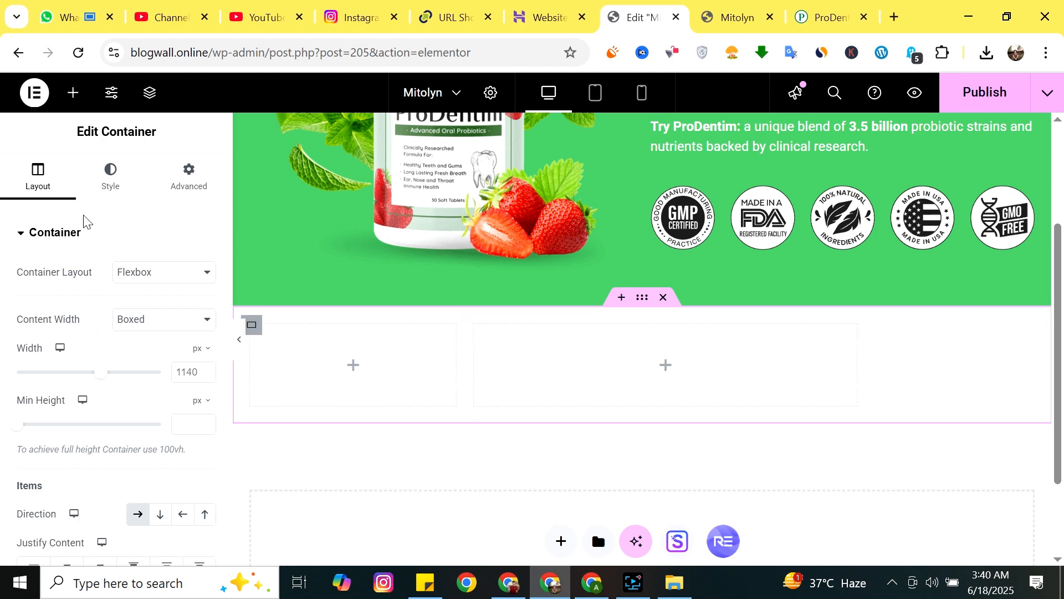
Add an Image widget to the narrow left column and fill it with the "doctor" image uploaded from Downloads.
left_click(72, 103)
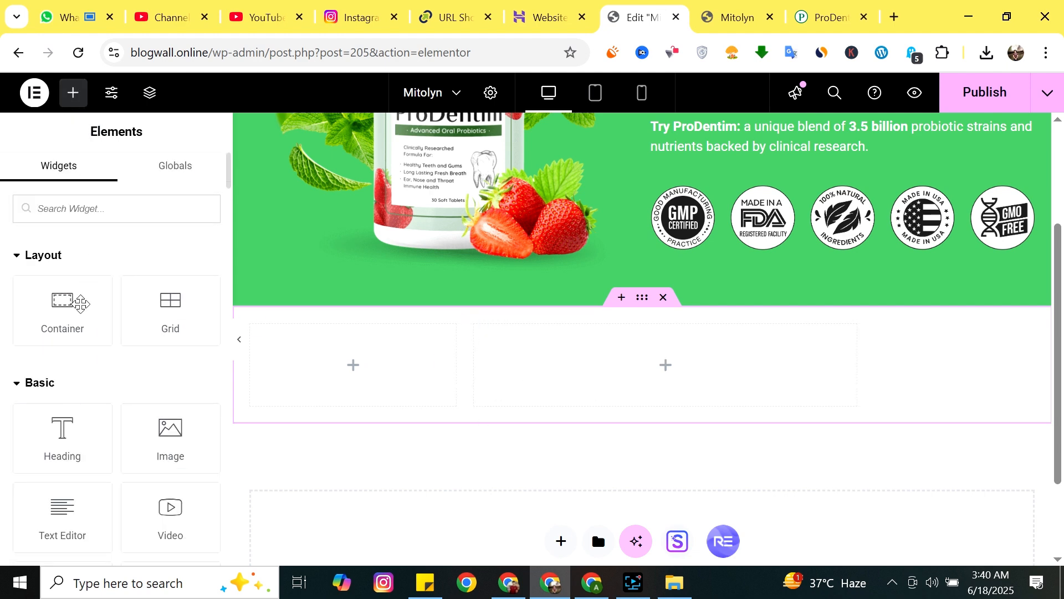
left_click_drag(157, 442, 311, 394)
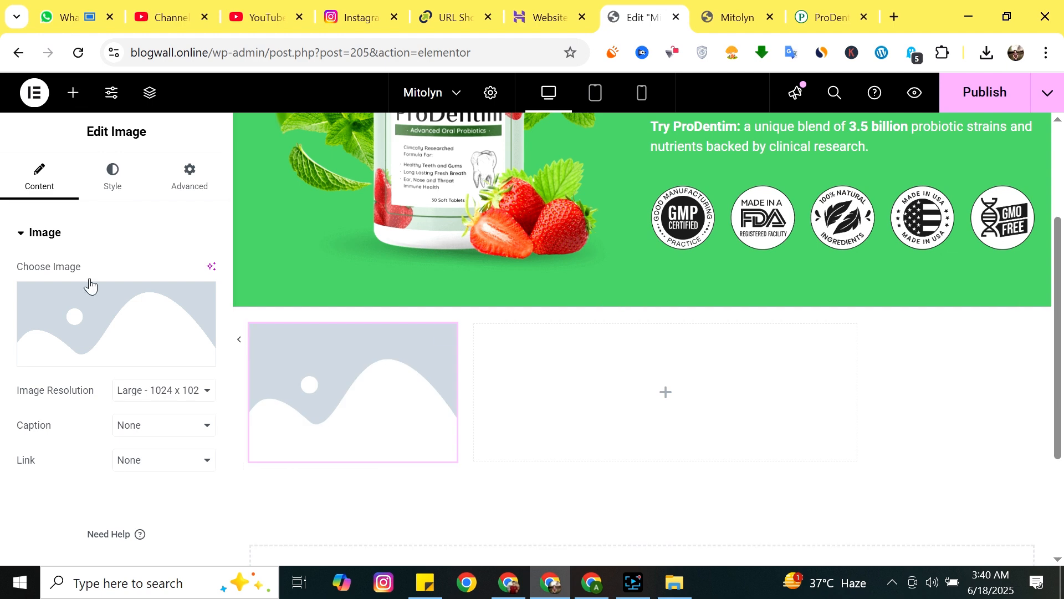
left_click(88, 310)
left_click(233, 153)
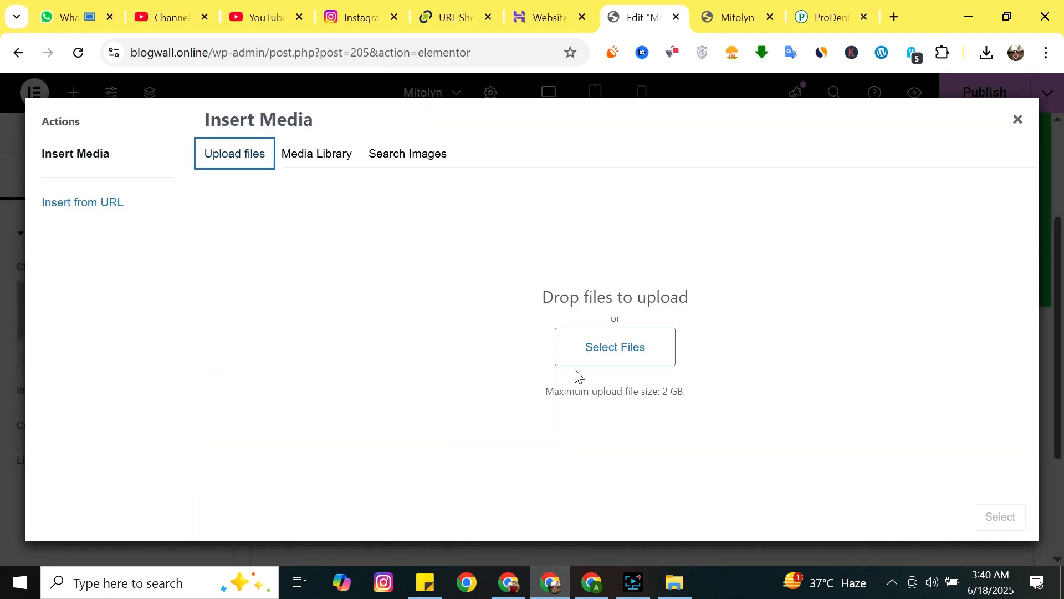
left_click(577, 344)
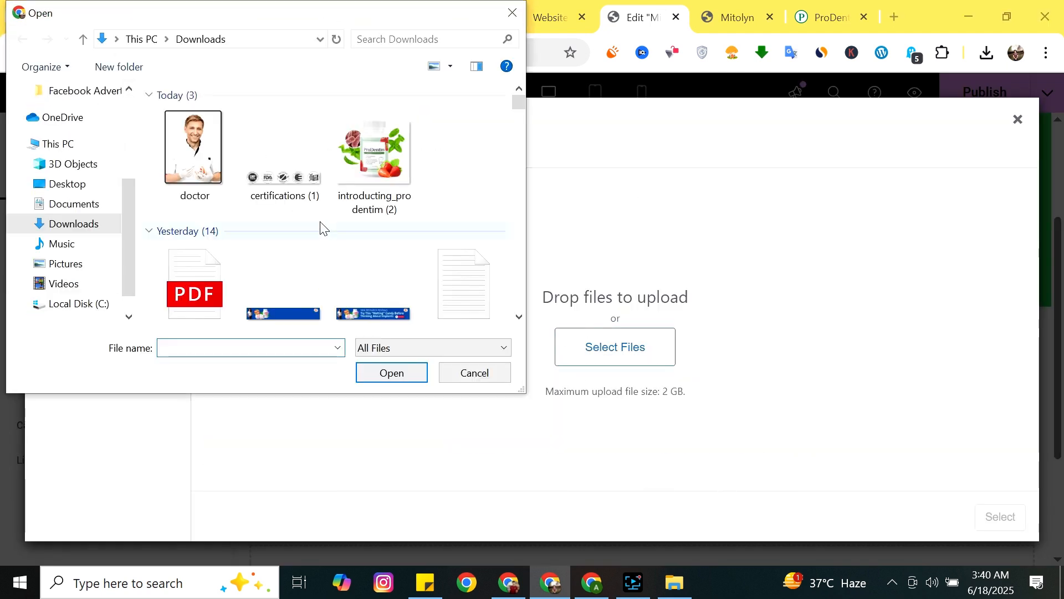
left_click(194, 149)
left_click(407, 378)
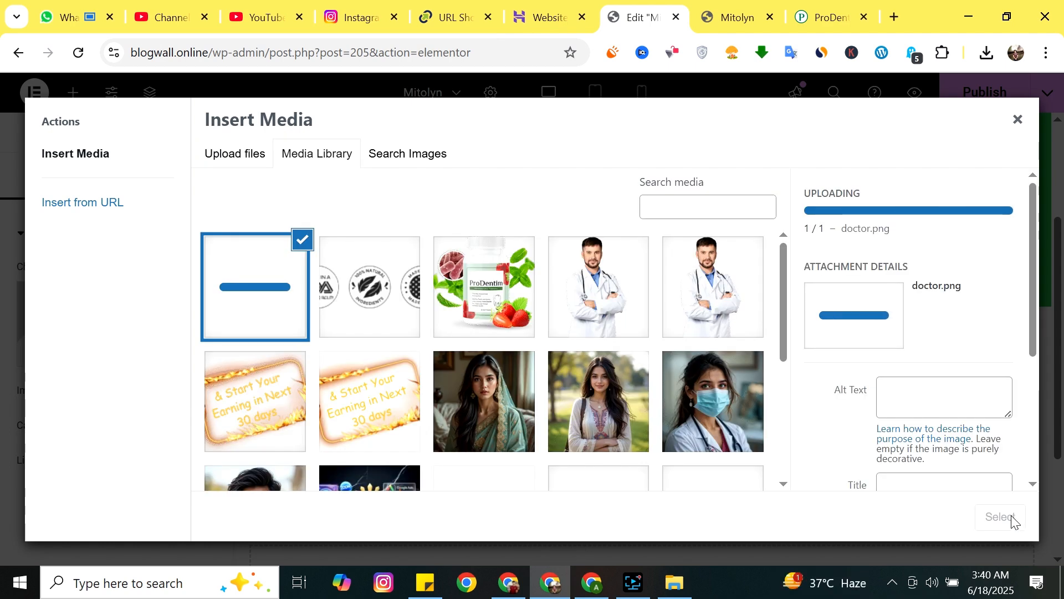
left_click(1010, 518)
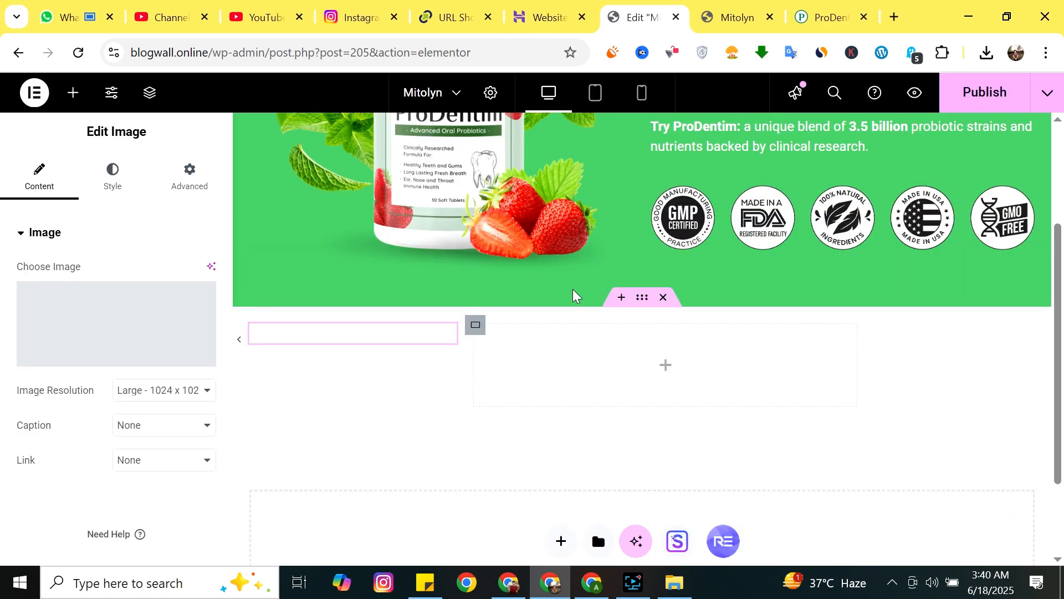
scroll(491, 378, "down", 3)
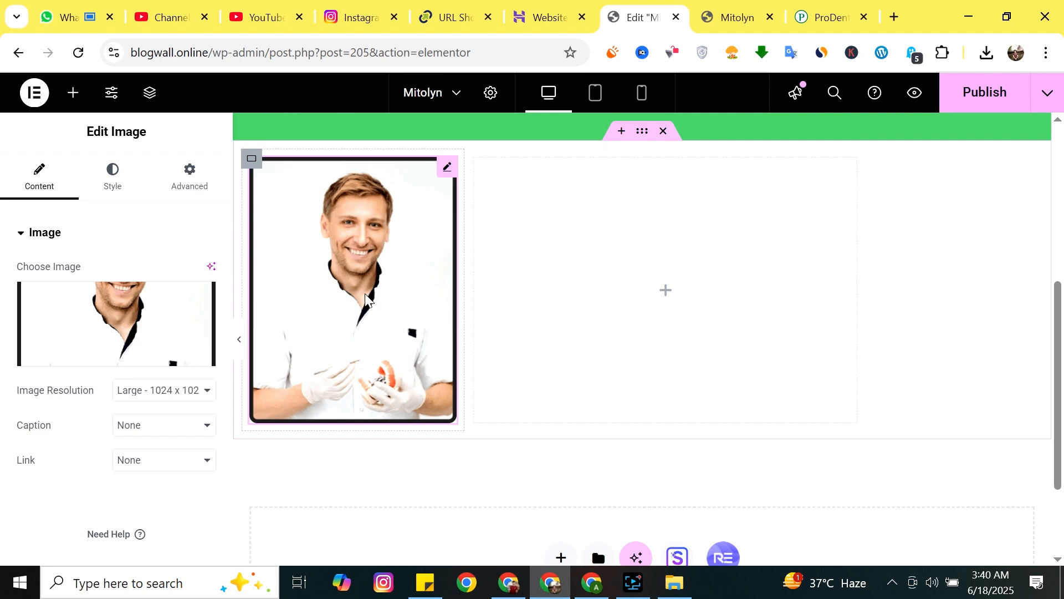
Add a Heading widget to the column beside the doctor photo and widen that column to fill the row.
left_click(73, 92)
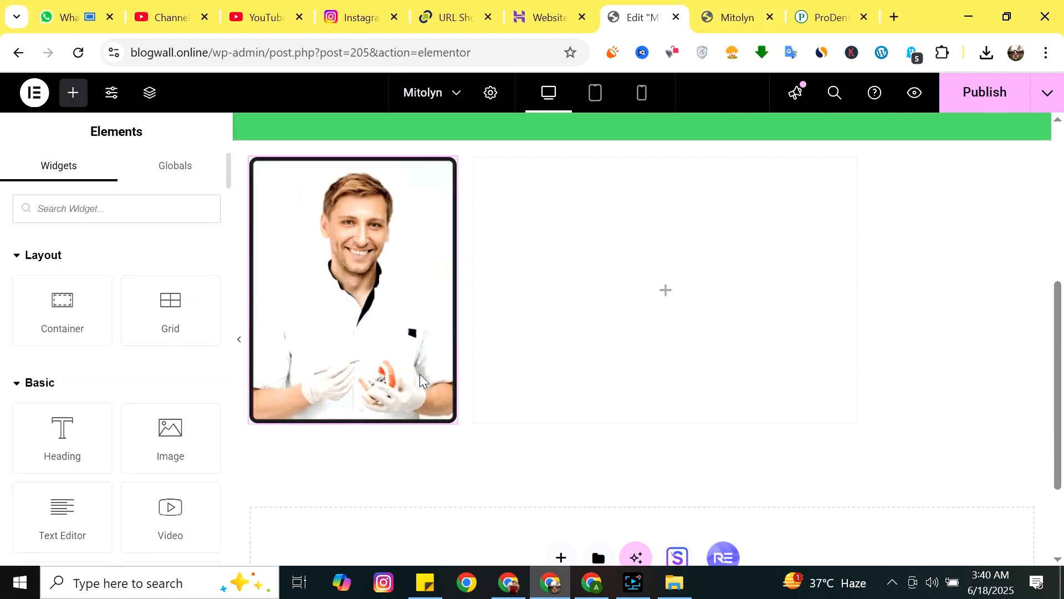
left_click_drag(63, 438, 671, 305)
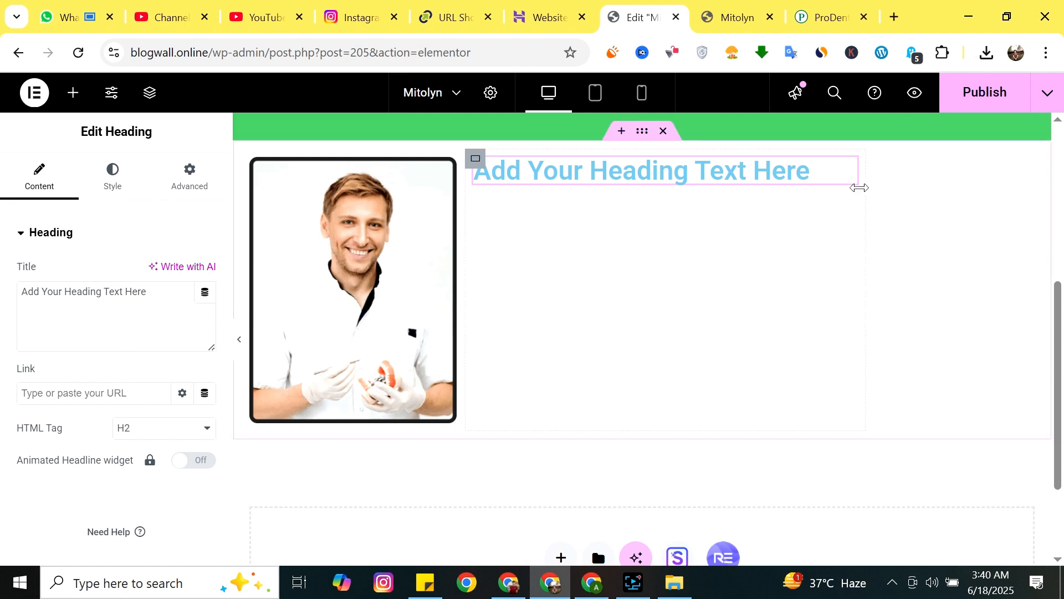
left_click_drag(859, 188, 1044, 196)
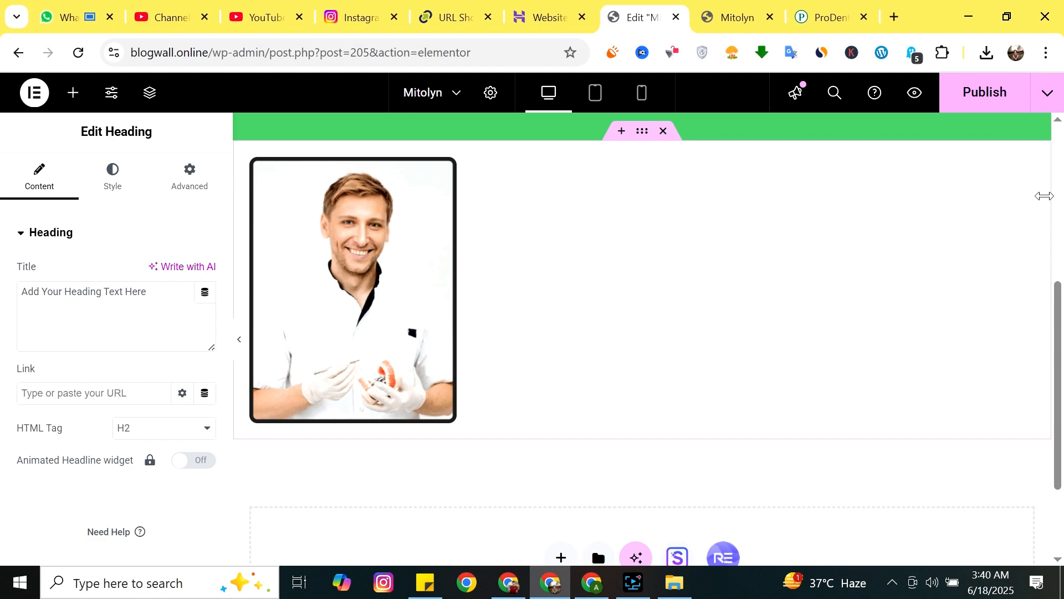
Replace the placeholder heading text with "May 2022 - New Scientific Discovery" copied from the ProDentim site.
left_click(716, 8)
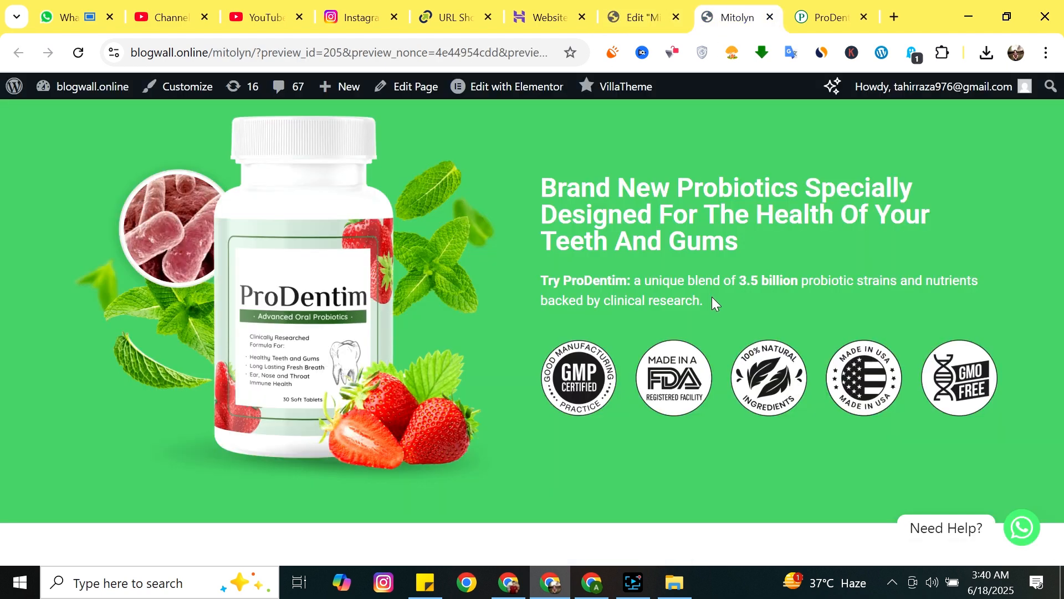
left_click(829, 16)
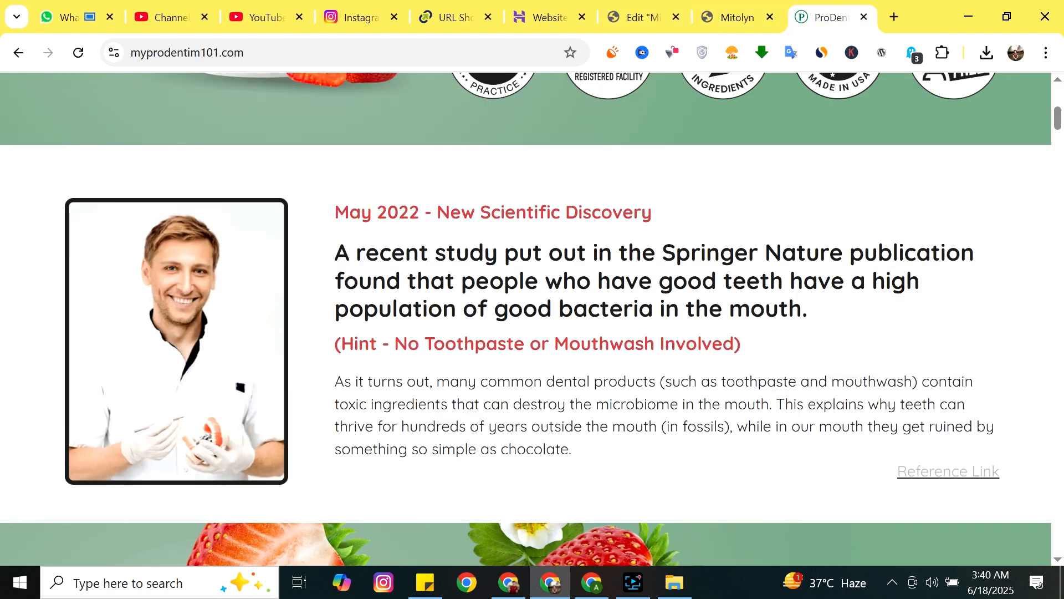
left_click_drag(334, 213, 680, 211)
key("ctrl+c")
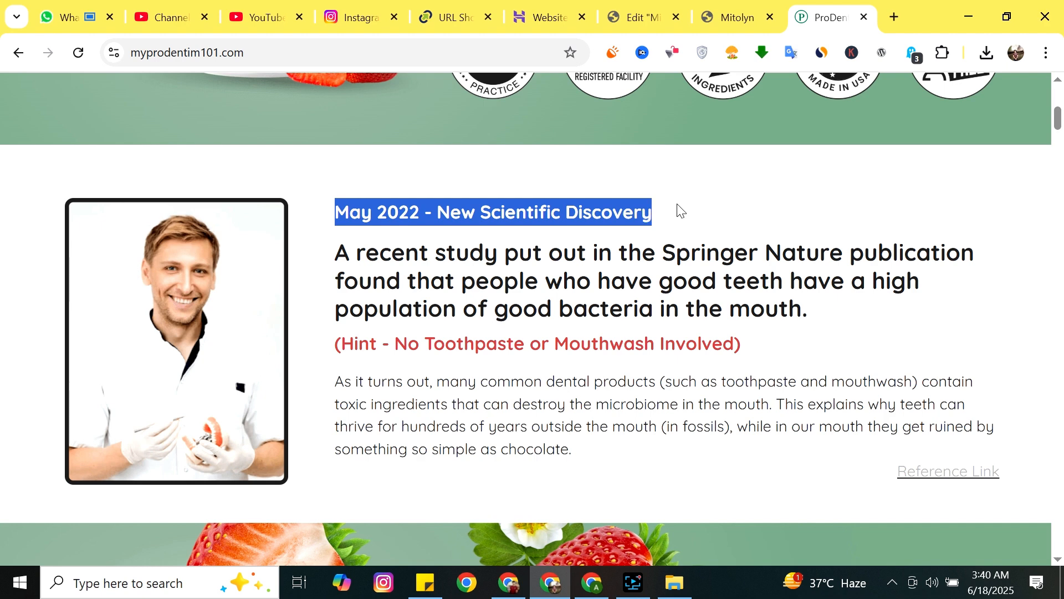
left_click(731, 16)
left_click(645, 17)
triple_click(568, 176)
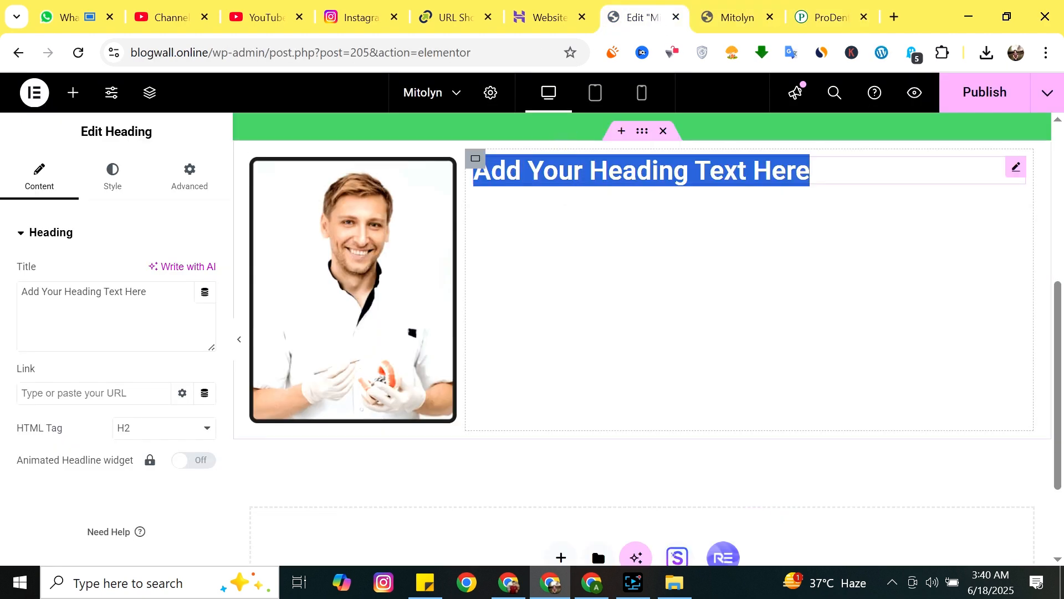
key("ctrl+v")
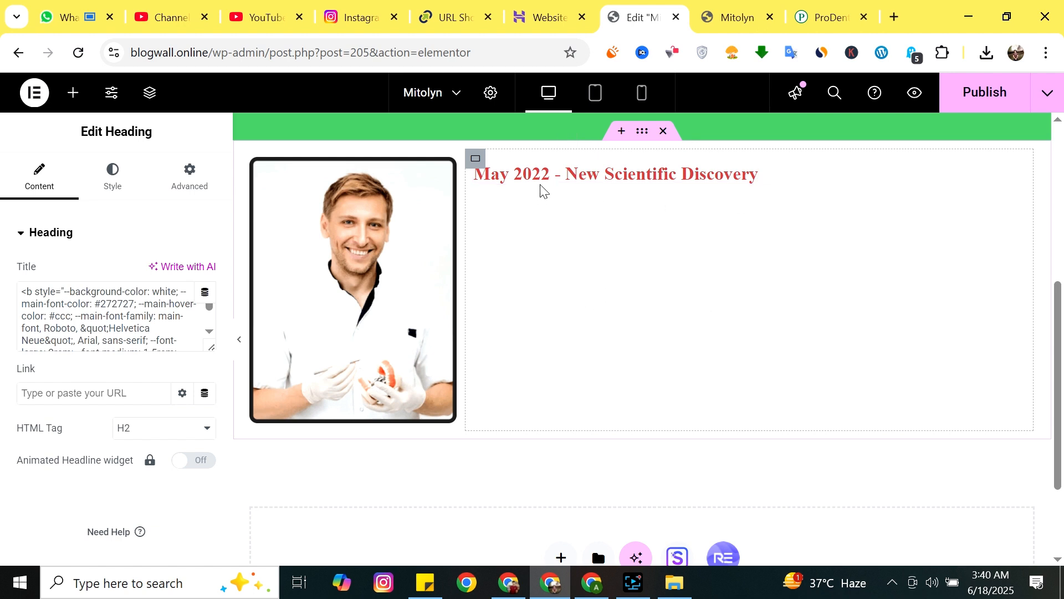
Add a second Heading widget below it containing the "A recent study put out in the Springer Nature publication" sentence copied from the ProDentim site.
left_click(71, 103)
left_click_drag(78, 457, 610, 194)
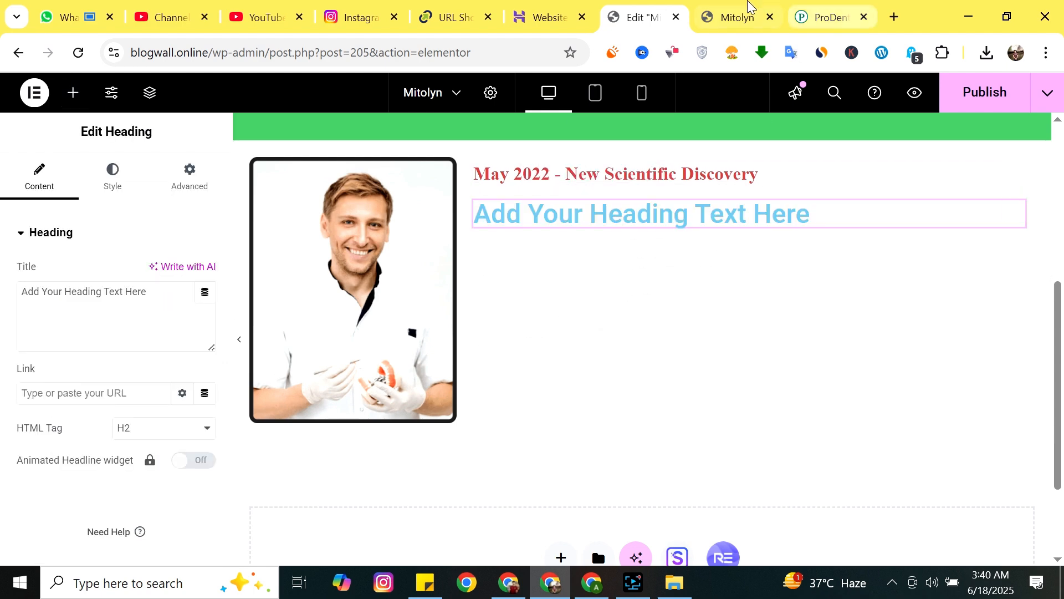
left_click(848, 10)
left_click_drag(335, 254, 820, 306)
key("ctrl+c")
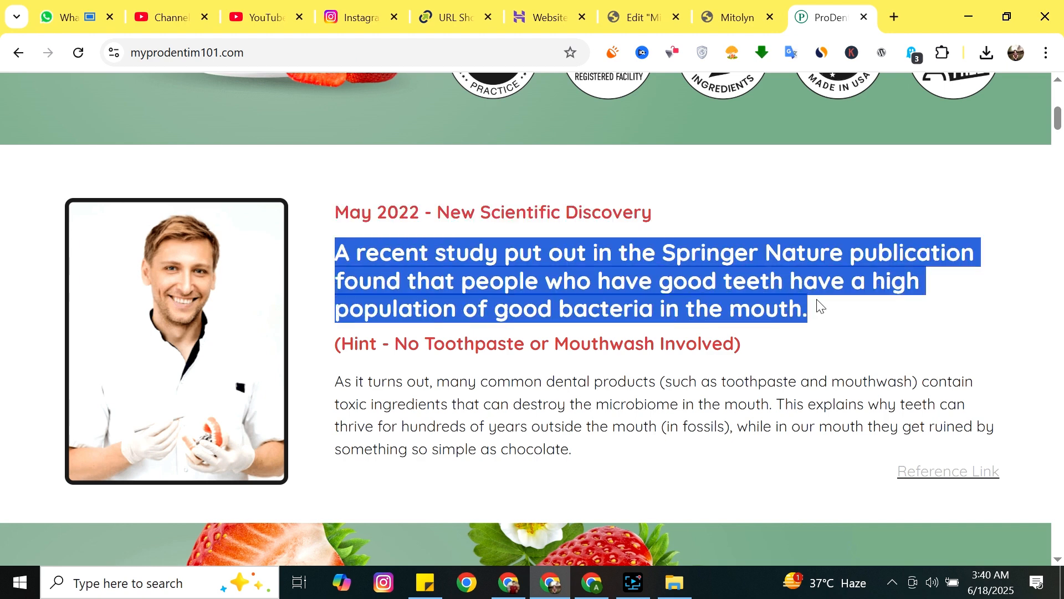
left_click(638, 17)
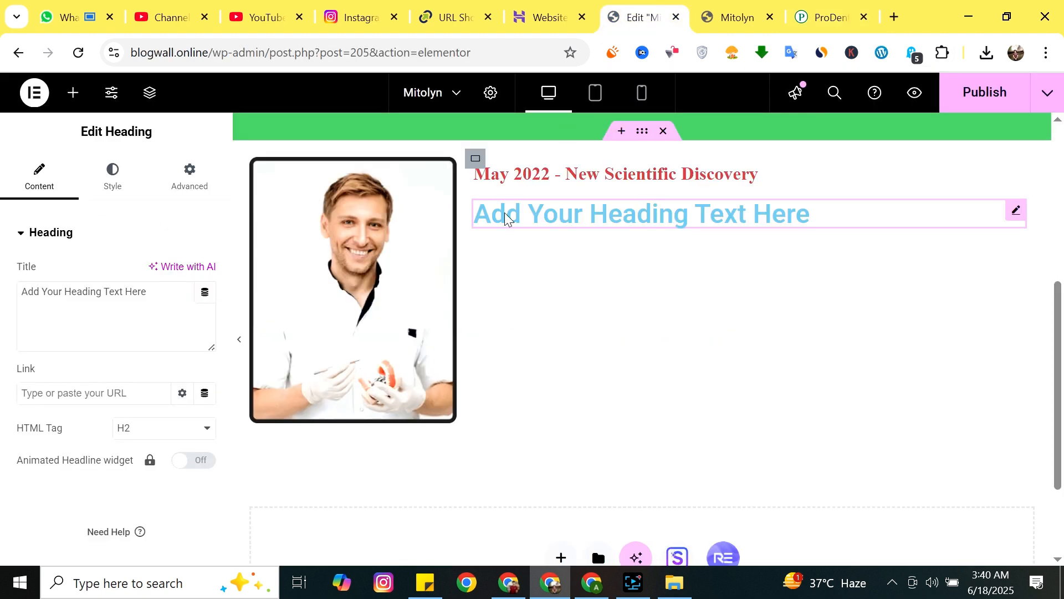
left_click(82, 291)
key("ctrl+a")
key("ctrl+v")
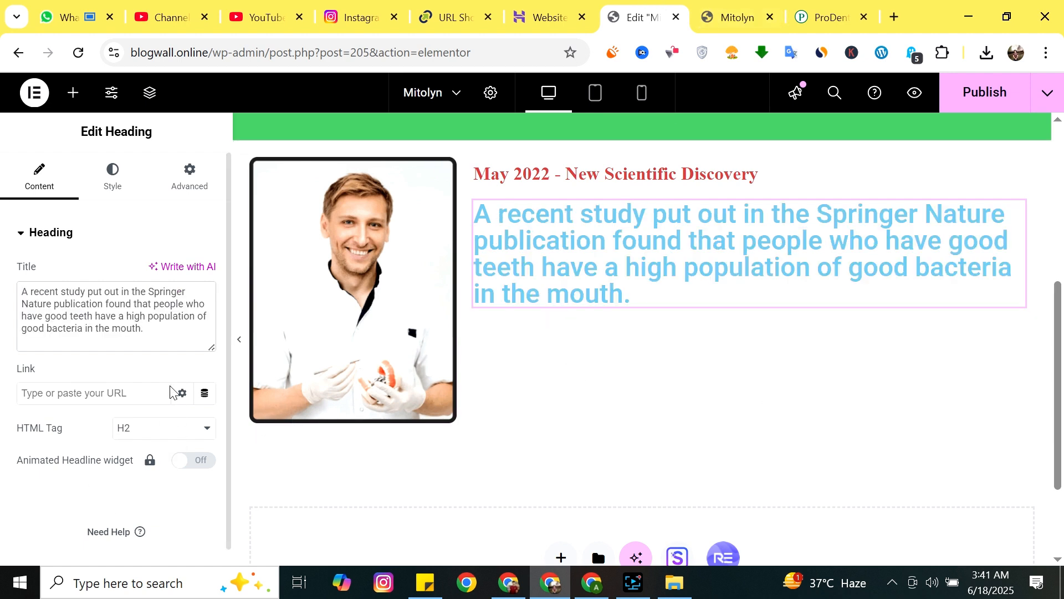
Set the text color of the "A recent study put out" heading to black #000000 and compare it with the ProDentim site.
left_click(113, 178)
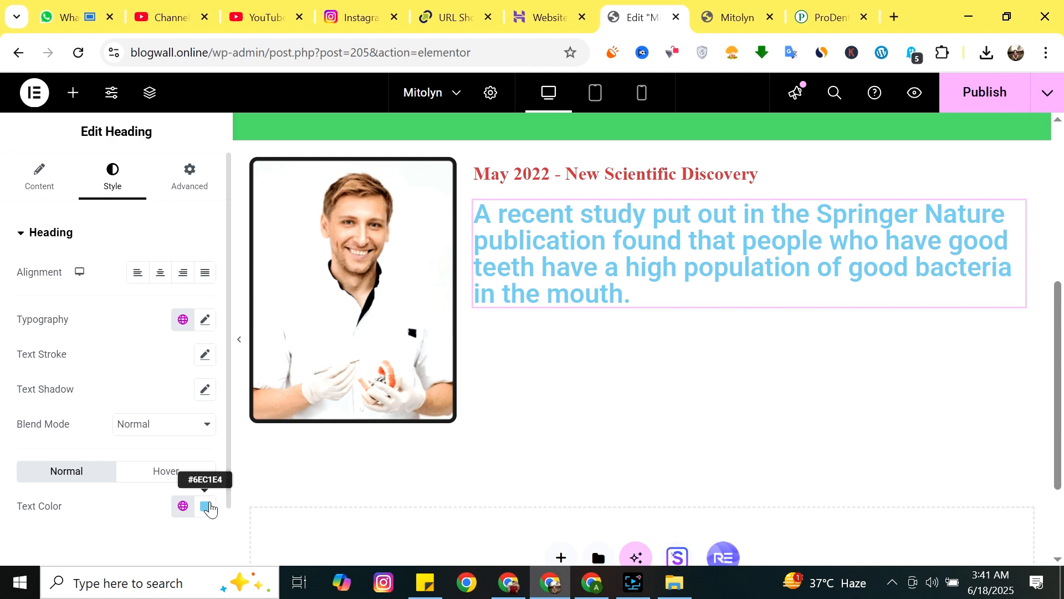
left_click(205, 505)
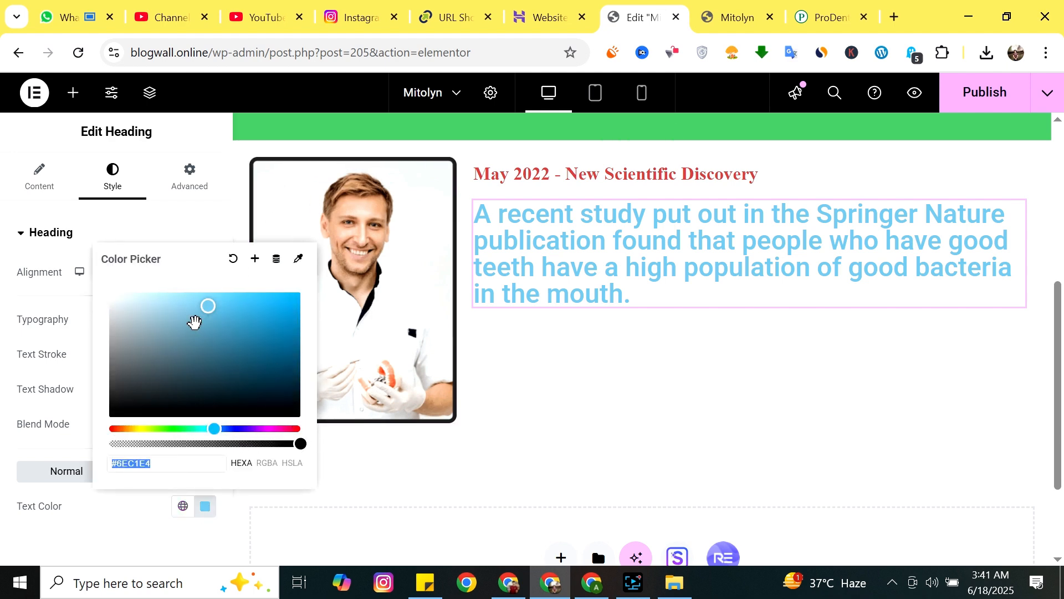
left_click_drag(206, 307, 111, 419)
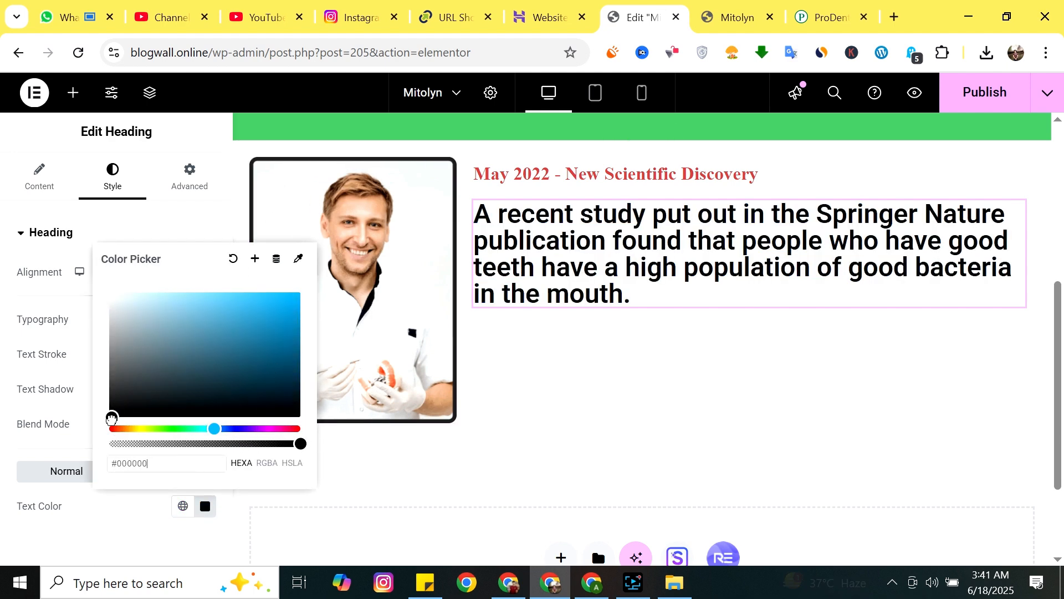
left_click(737, 17)
left_click(834, 9)
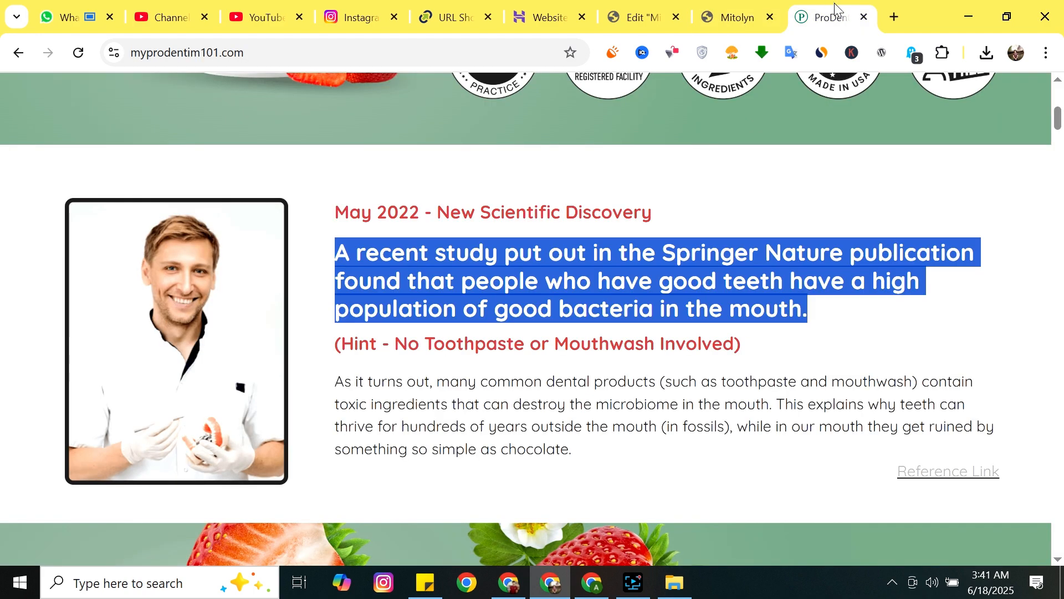
left_click(657, 281)
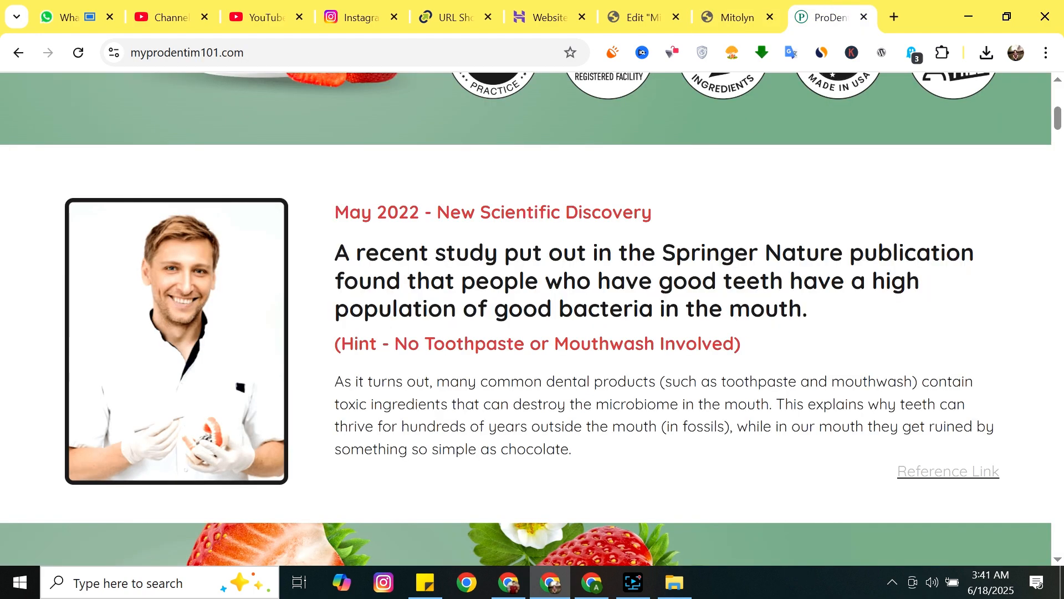
left_click(755, 7)
left_click(660, 15)
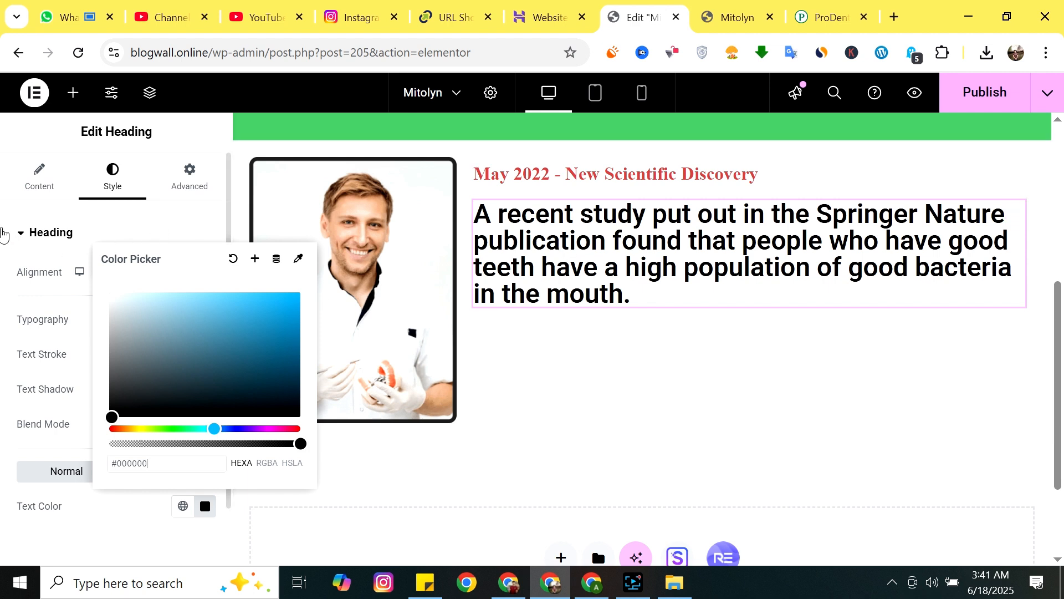
left_click(25, 134)
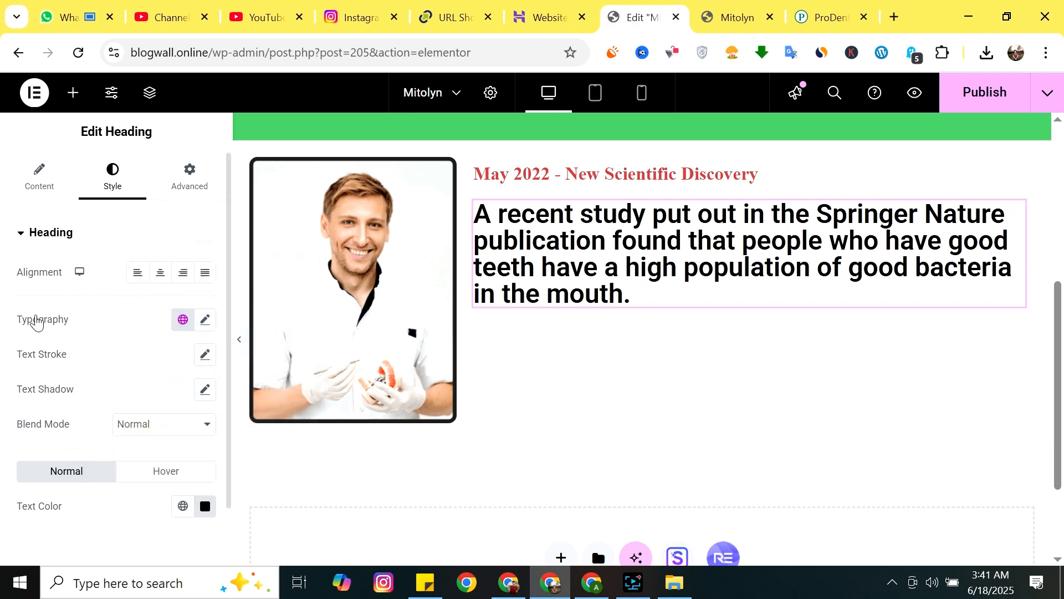
Set the font family of the "A recent study put out" heading to Roboto Condensed.
left_click(205, 321)
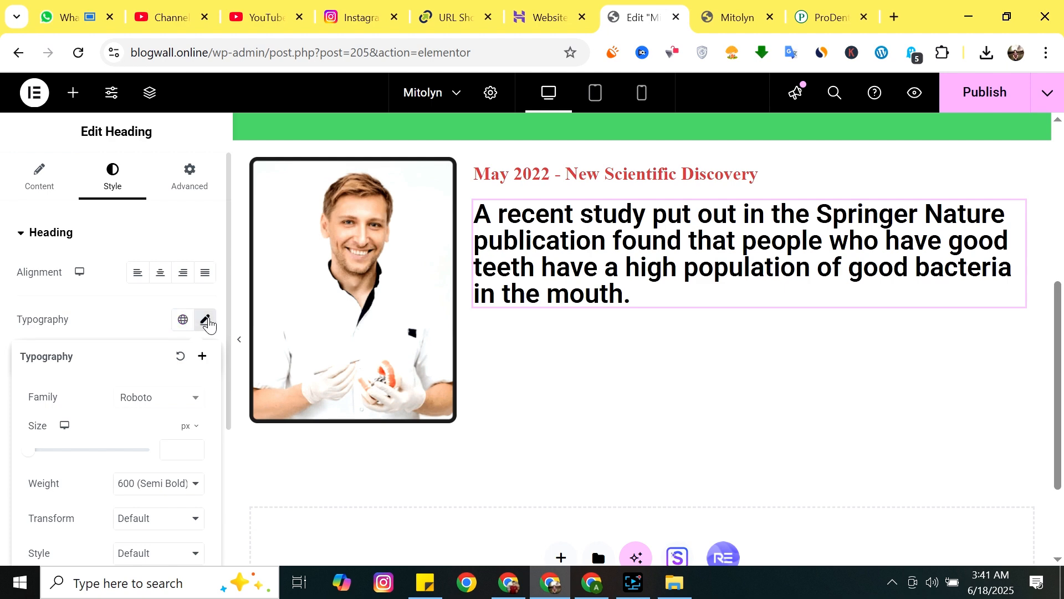
scroll(147, 366, "down", 2)
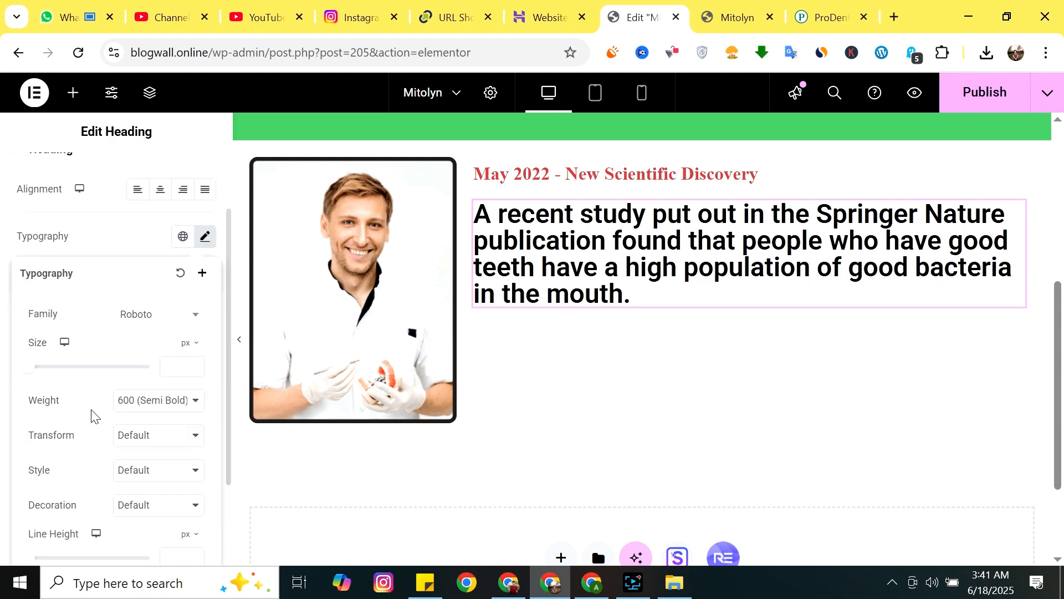
left_click(164, 323)
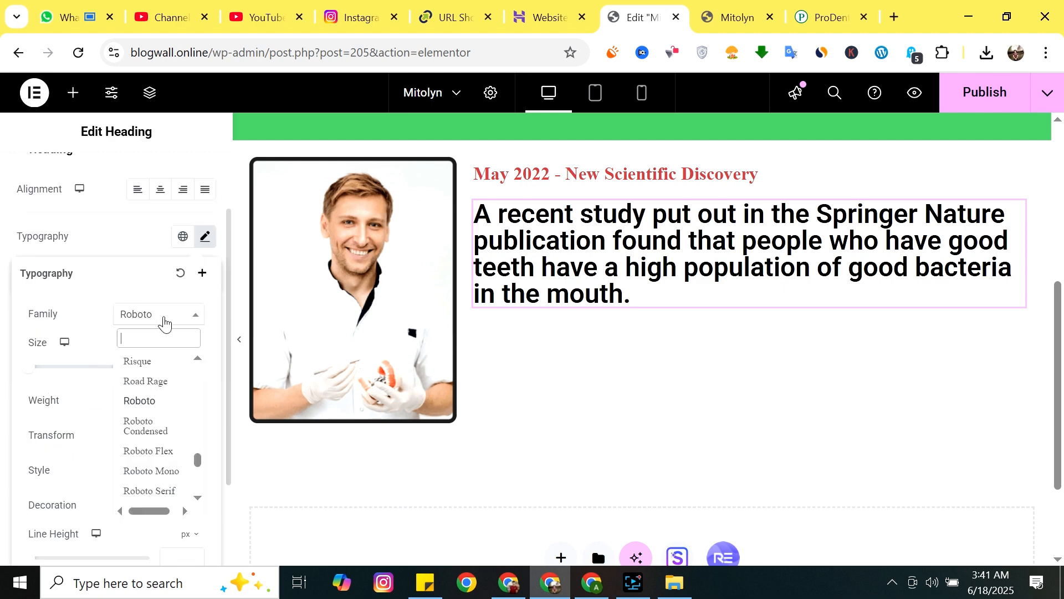
left_click(160, 367)
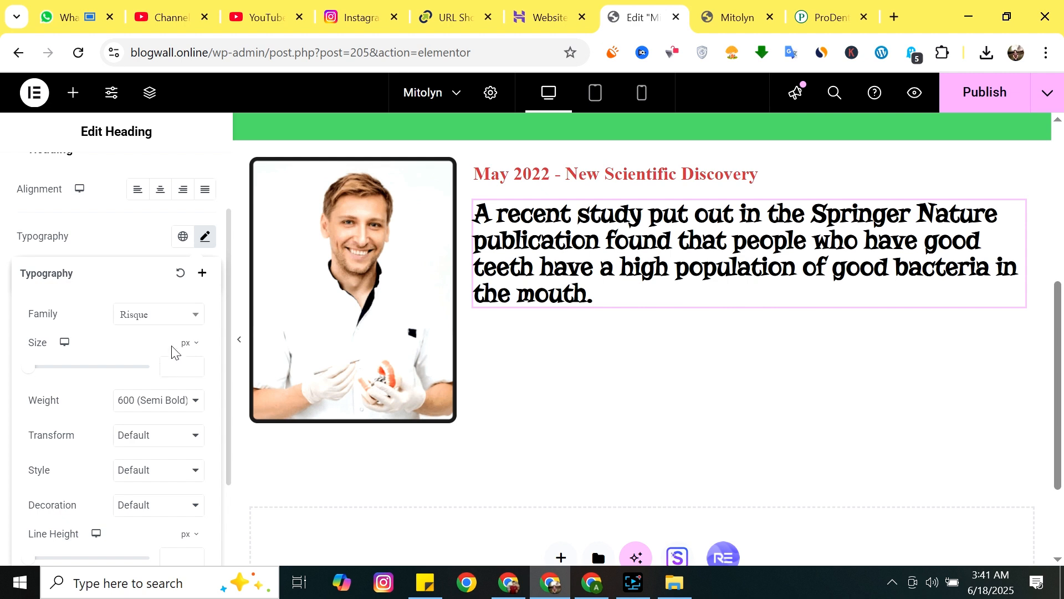
left_click(189, 327)
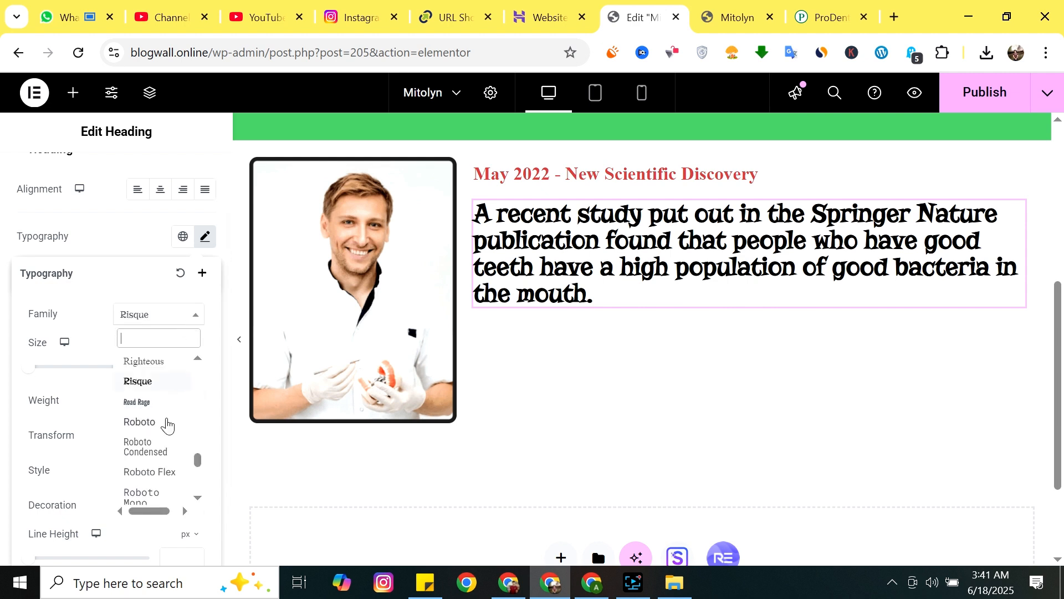
left_click(162, 447)
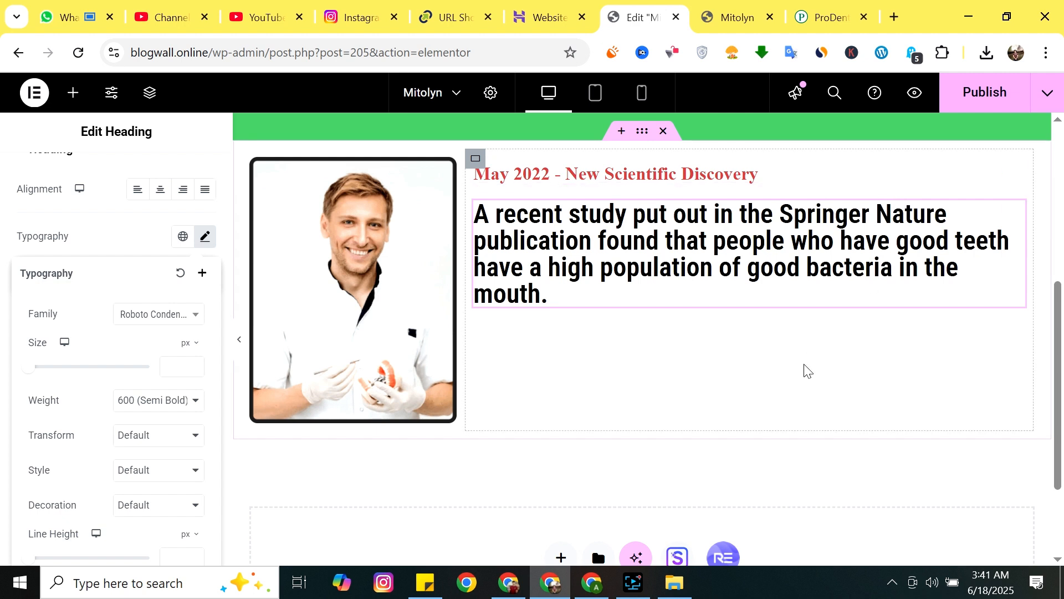
left_click(765, 398)
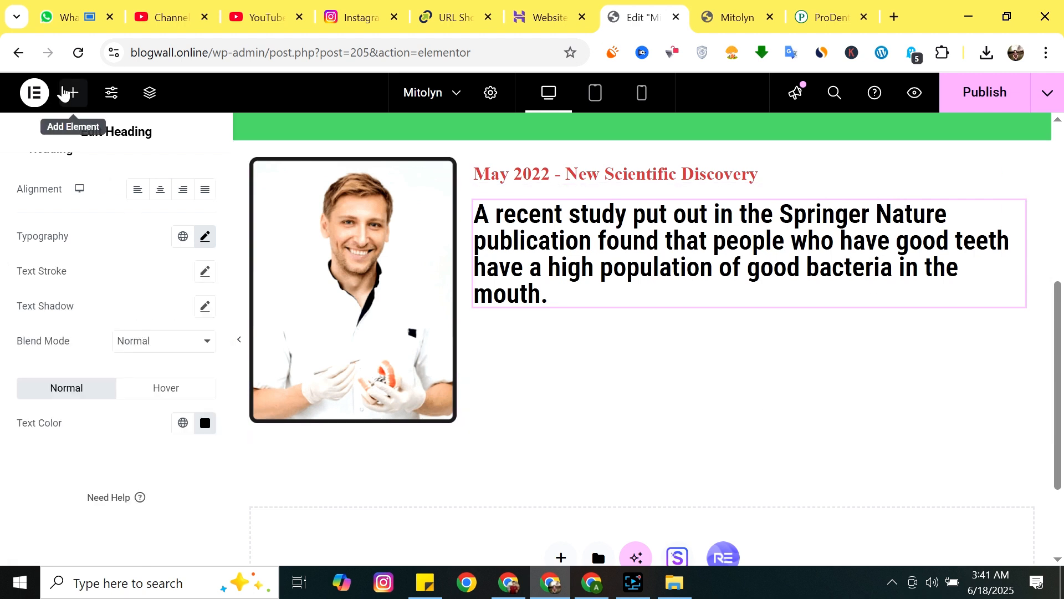
Add a third Heading widget below it containing "(Hint - No Toothpaste or Mouthwash Involved)" copied from the ProDentim site.
left_click(72, 92)
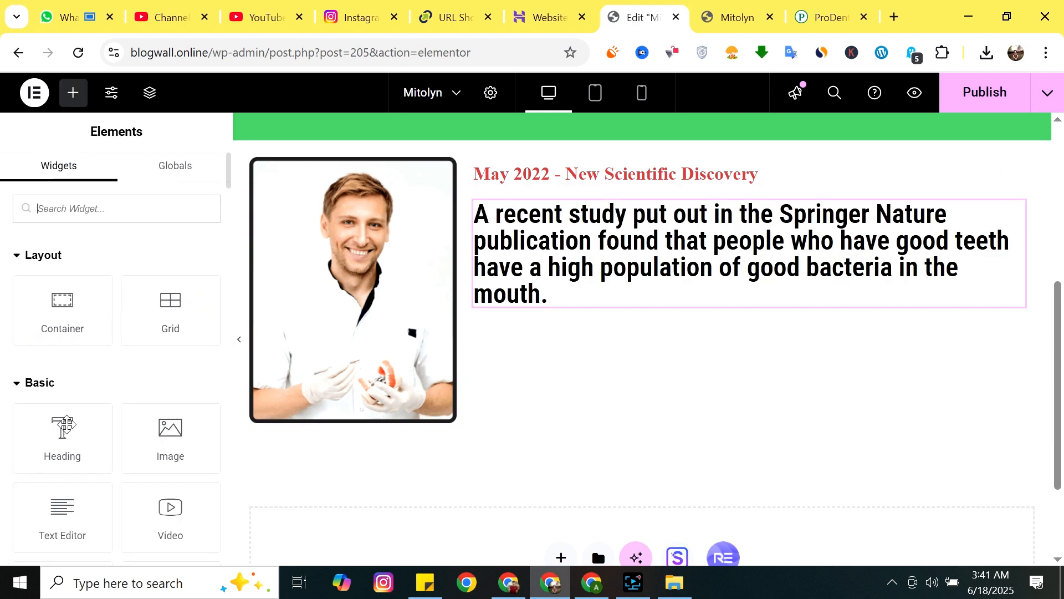
left_click_drag(62, 427, 625, 311)
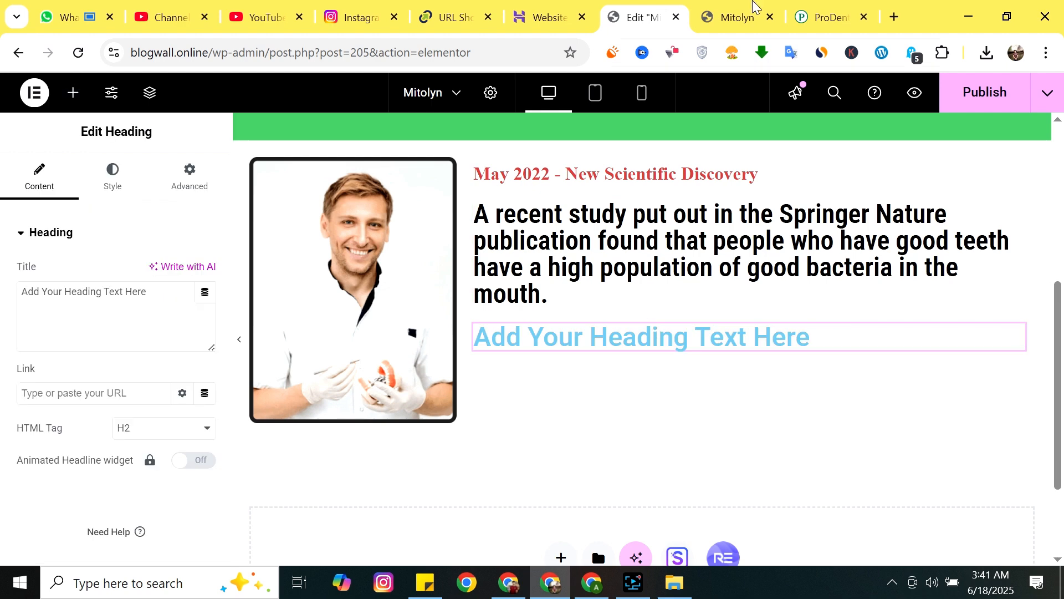
left_click(810, 13)
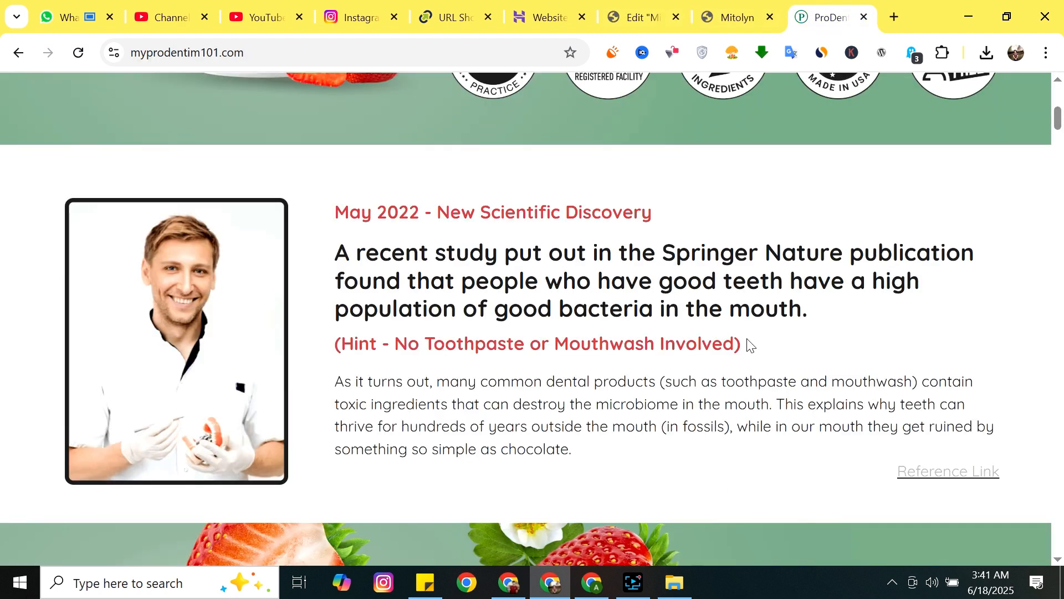
left_click_drag(749, 344, 334, 348)
key("ctrl+c")
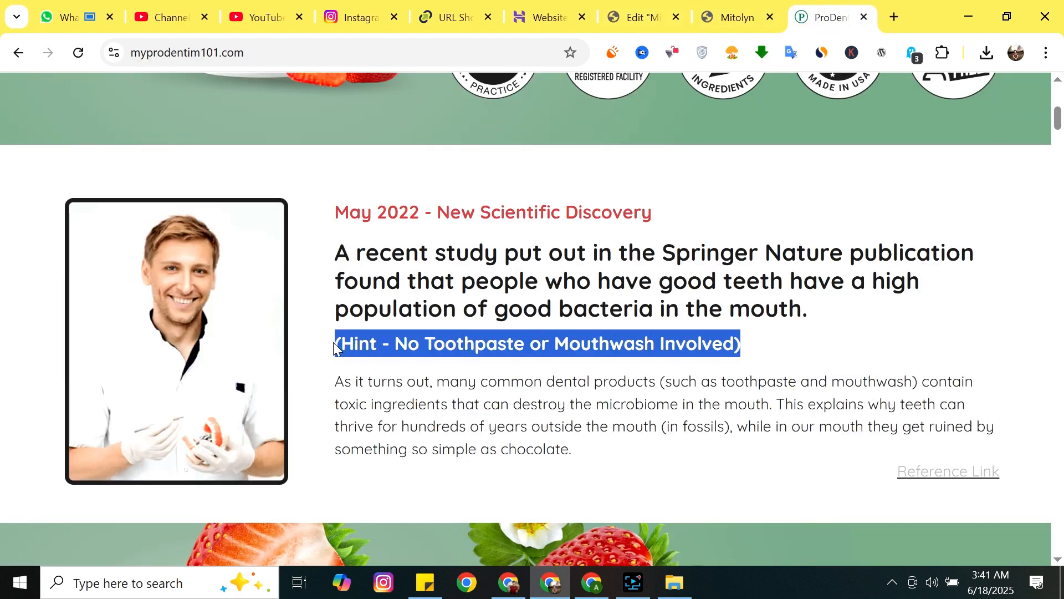
left_click(643, 16)
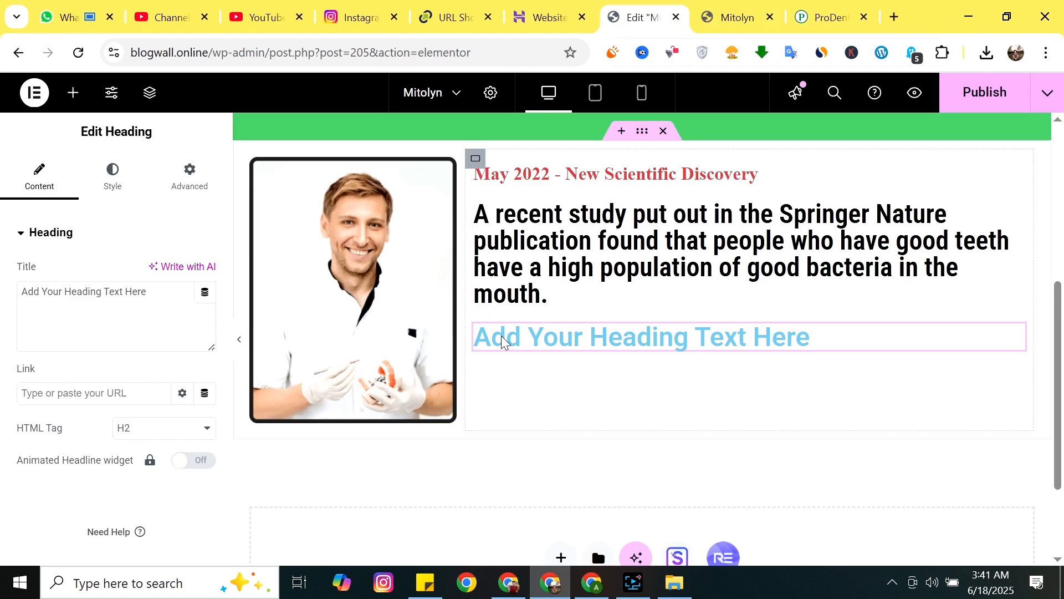
key("ctrl+v")
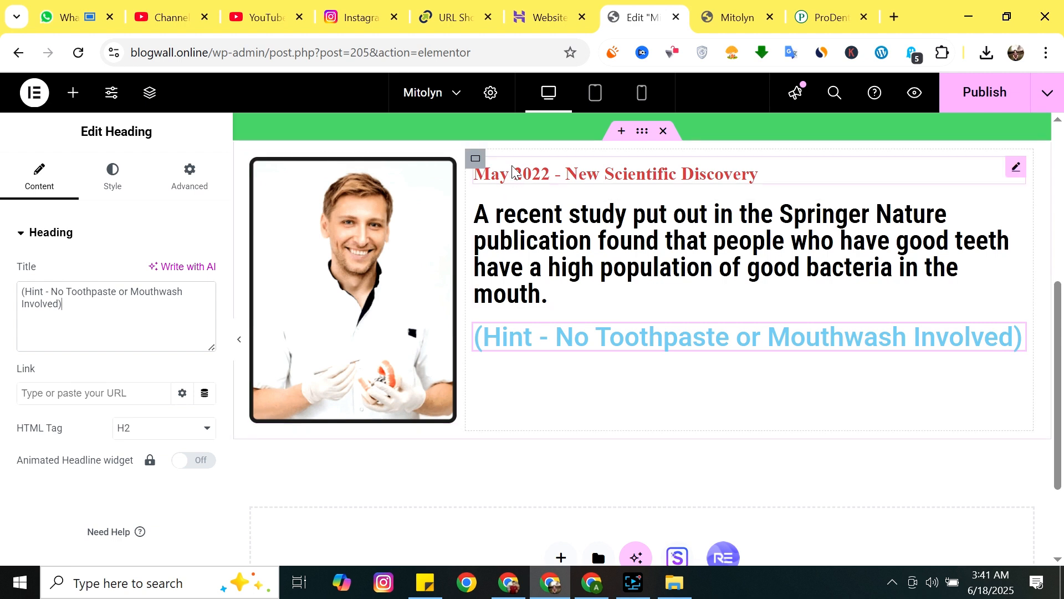
Set the text color of the "(Hint - No Toothpaste or Mouthwash Involved)" heading to red #FC2F05.
left_click(112, 179)
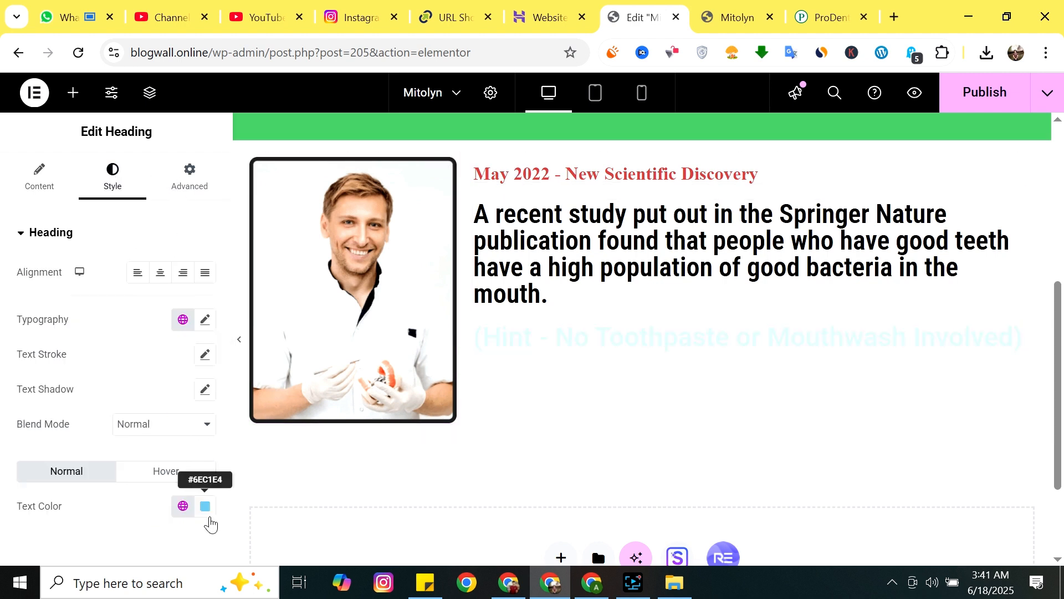
left_click(205, 509)
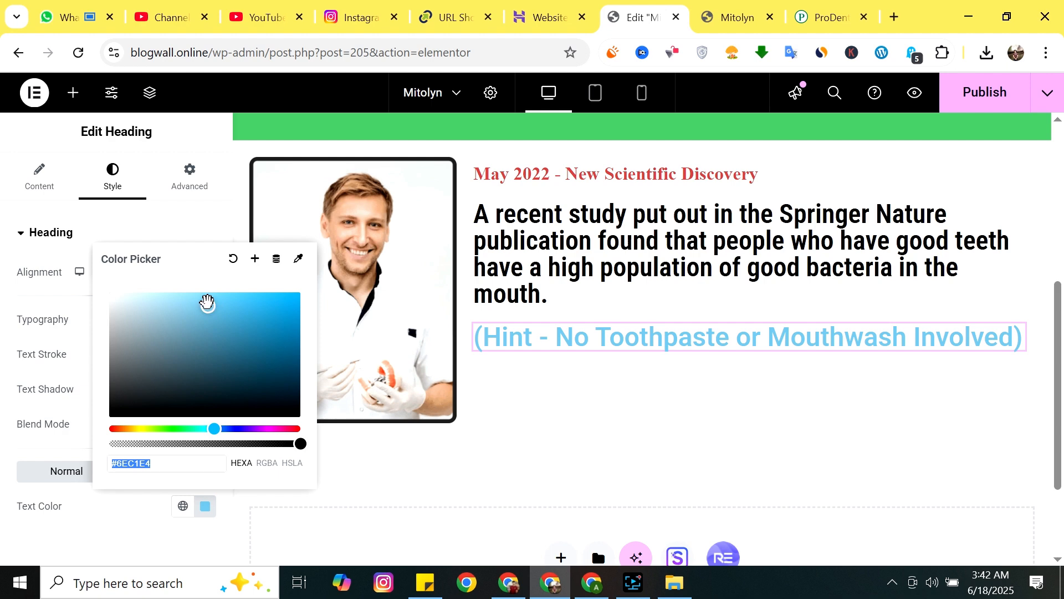
left_click(115, 429)
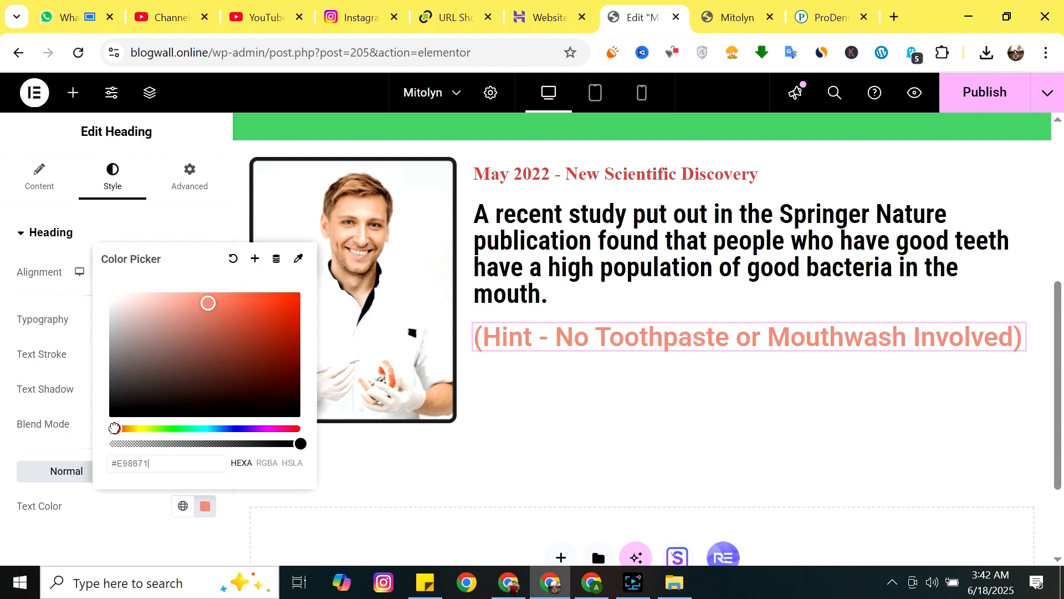
left_click_drag(208, 304, 230, 305)
mouse_move(296, 301)
left_mouse_down()
mouse_move(287, 294)
mouse_move(297, 295)
left_mouse_up()
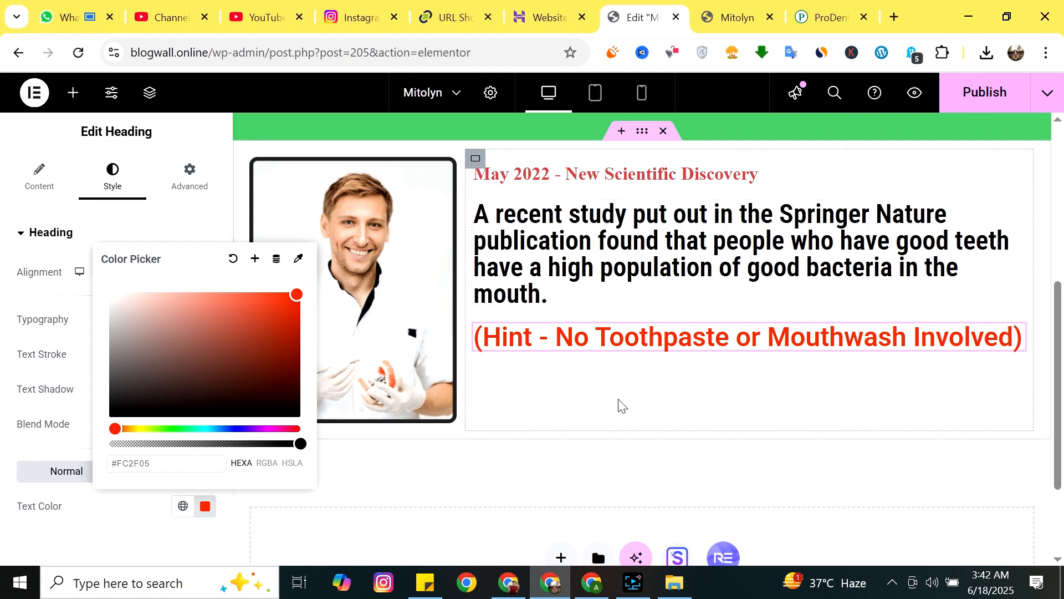
Set the text color of the "May 2022 - New Scientific Discovery" heading to red #FF0000.
left_click(621, 176)
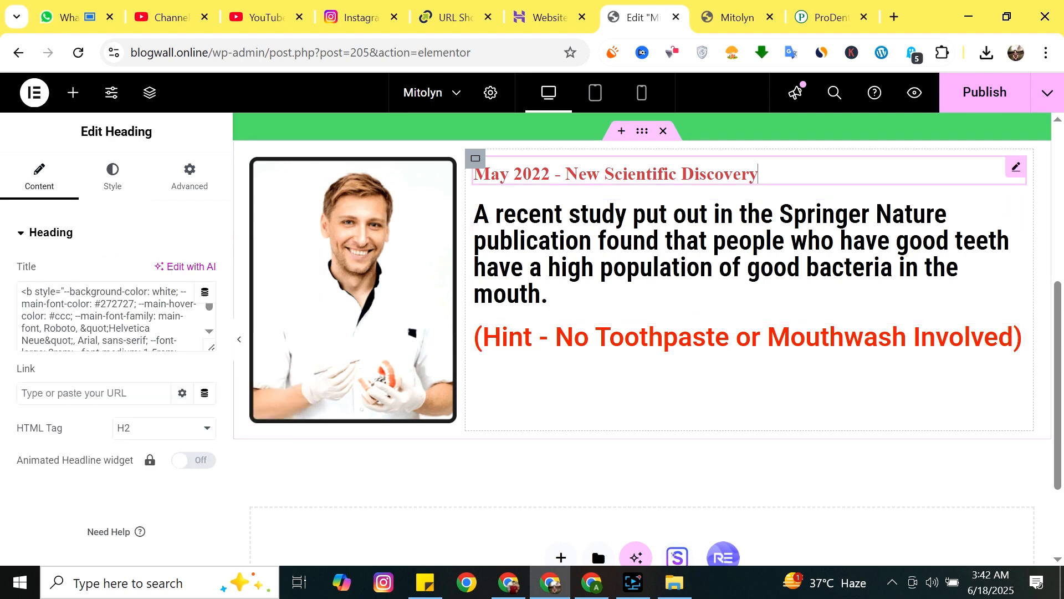
left_click(120, 190)
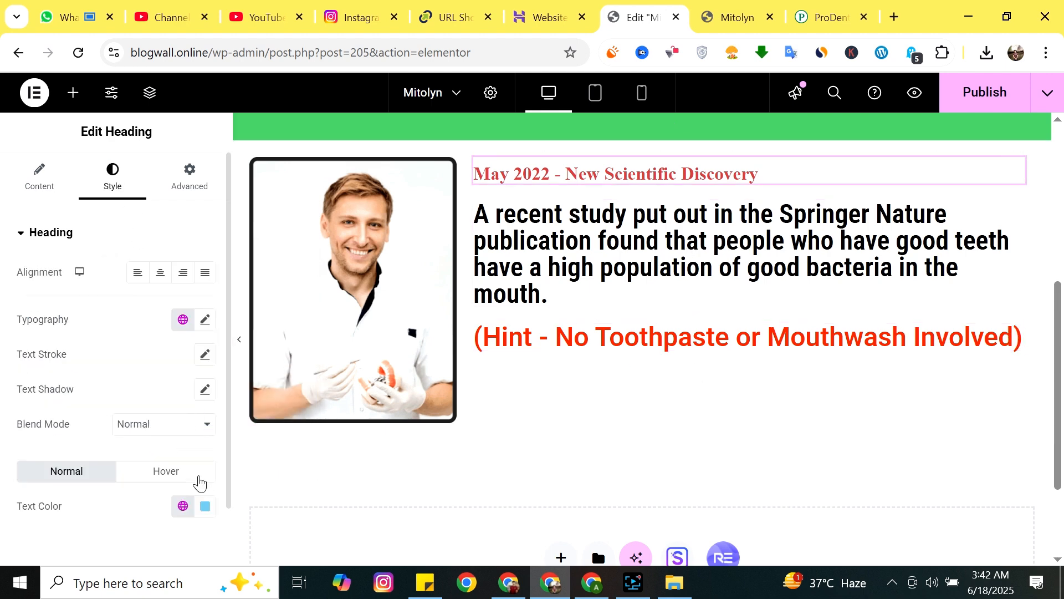
left_click(206, 507)
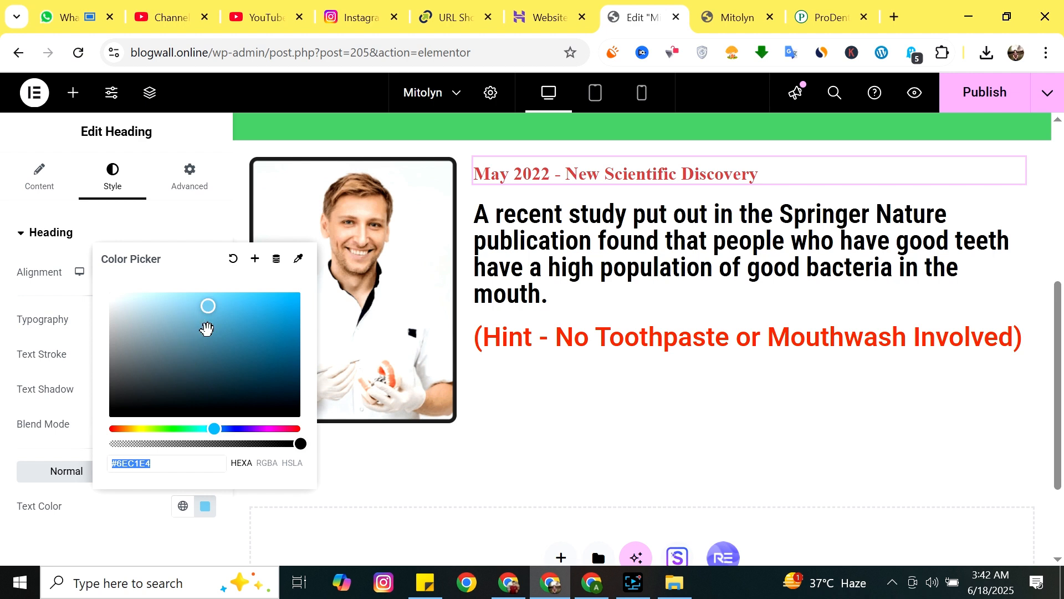
left_click_drag(209, 428, 97, 429)
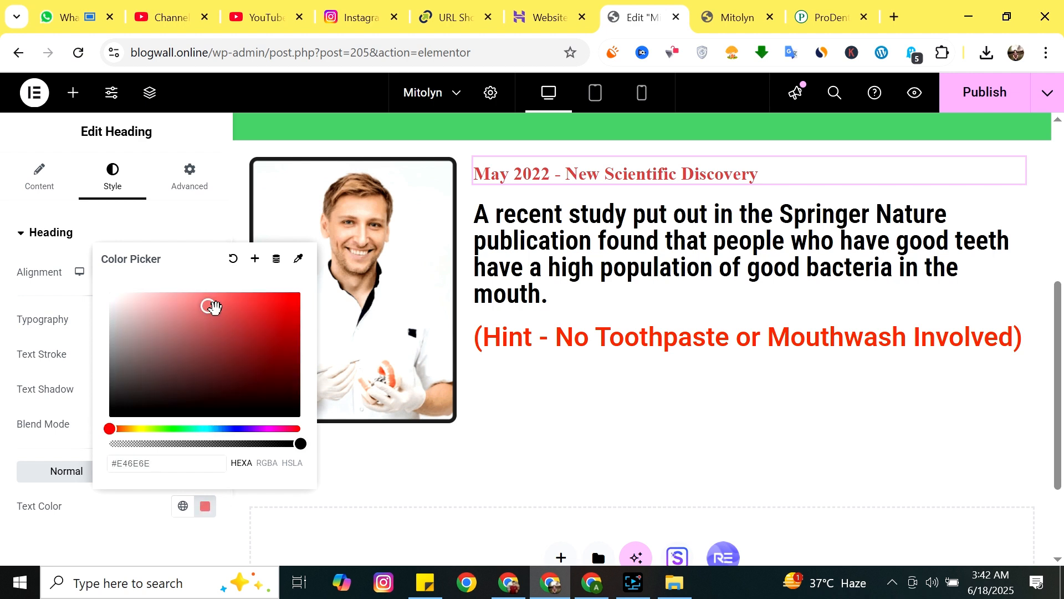
left_click_drag(209, 306, 311, 292)
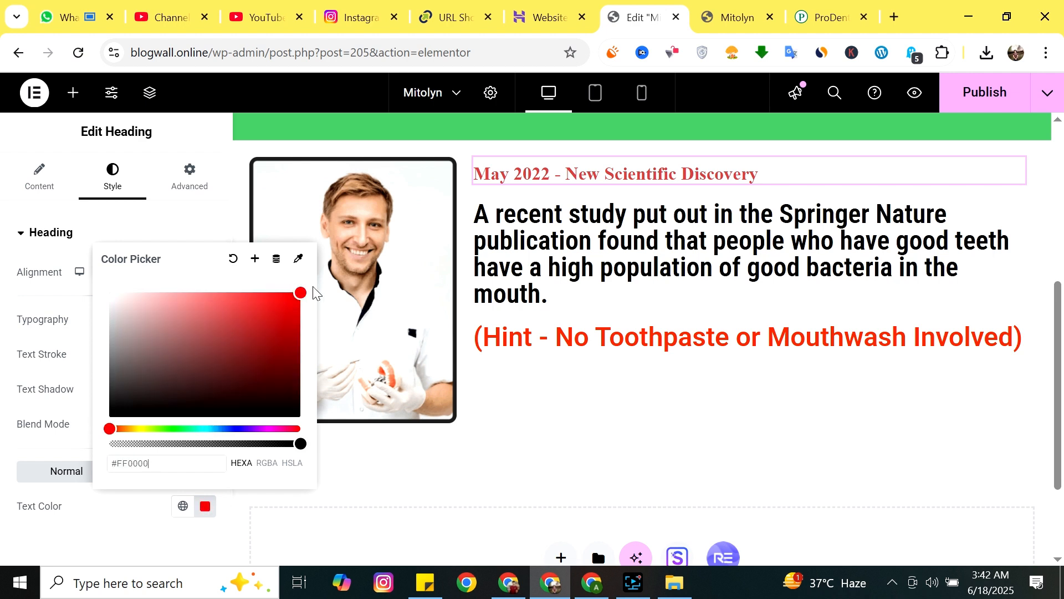
left_click(538, 380)
Reduce the font size of the "(Hint - No Toothpaste or Mouthwash Involved)" heading in its typography settings.
left_click(554, 338)
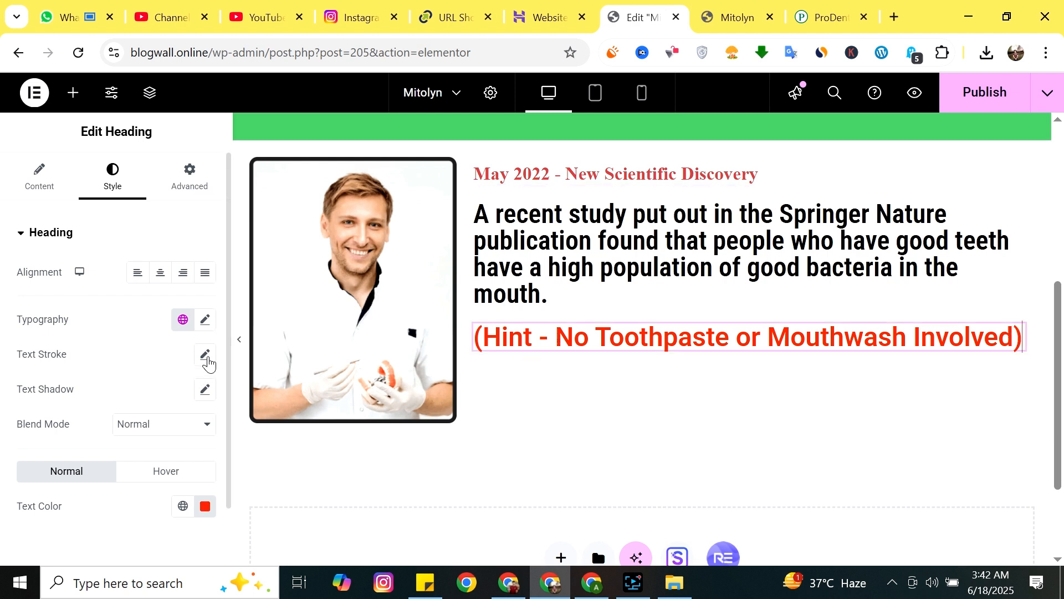
left_click(205, 320)
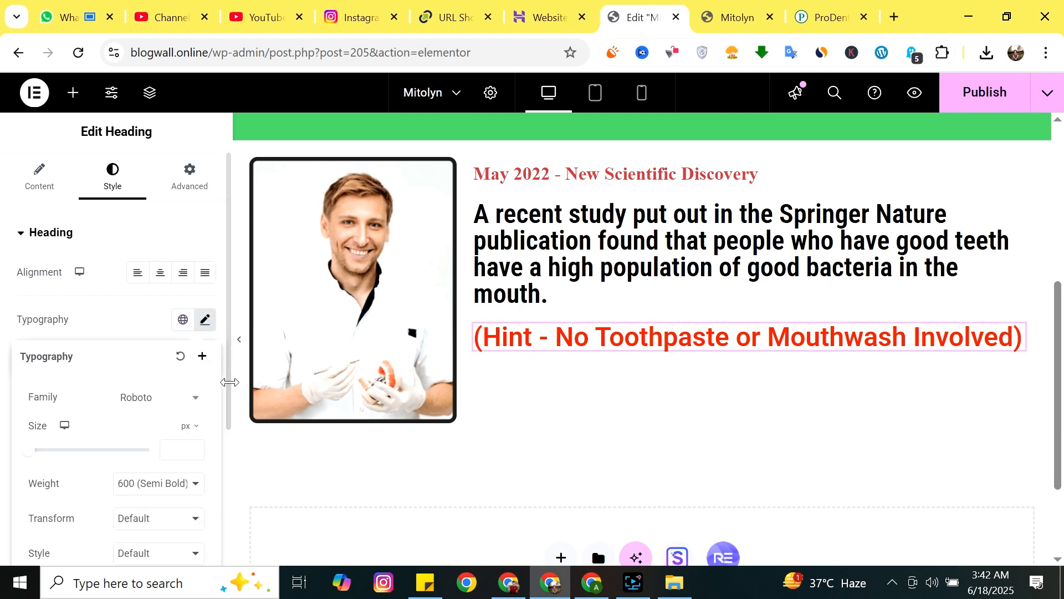
left_click(31, 451)
left_click_drag(31, 452, 43, 453)
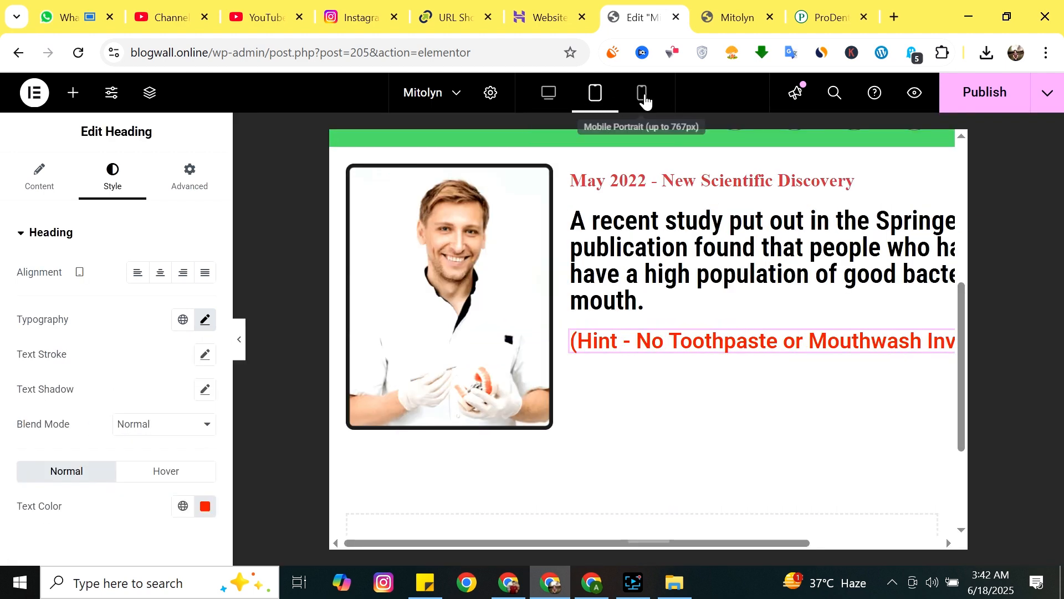
Check the doctor section's headings in the Mobile Portrait preview.
left_click(641, 92)
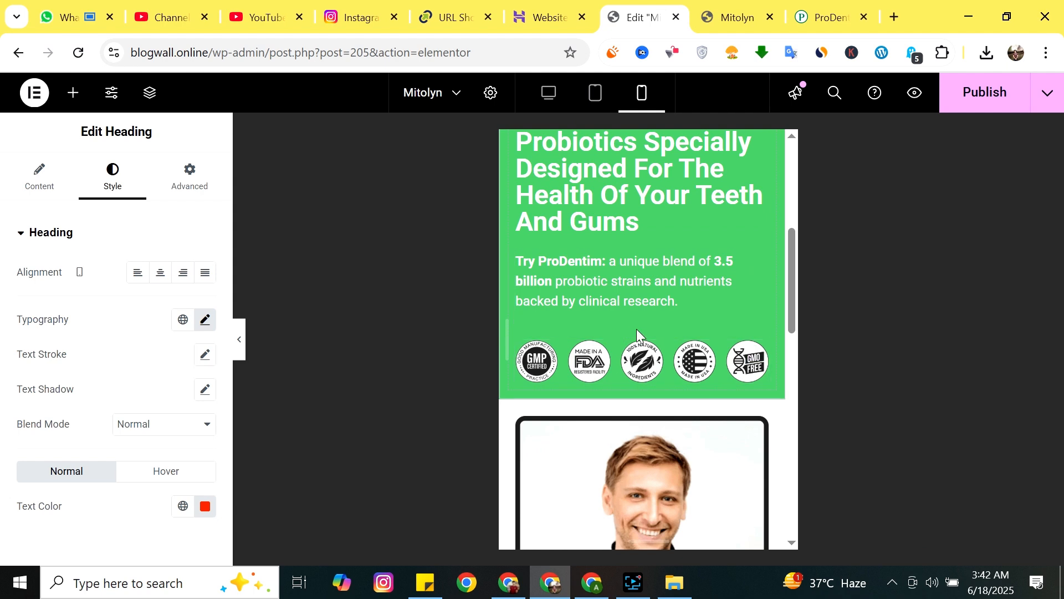
scroll(636, 328, "down", 10)
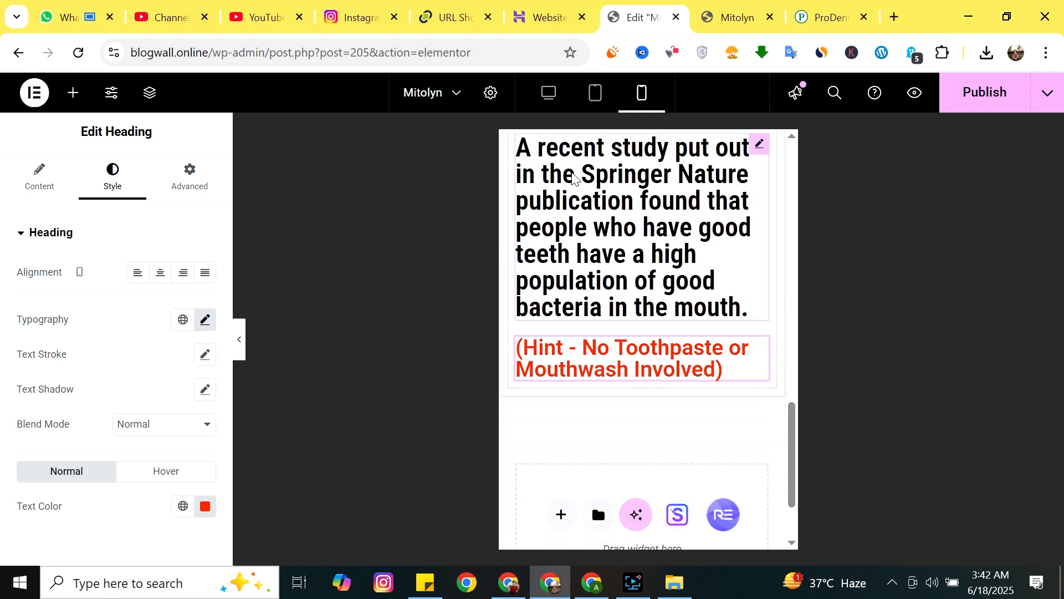
scroll(655, 280, "up", 2)
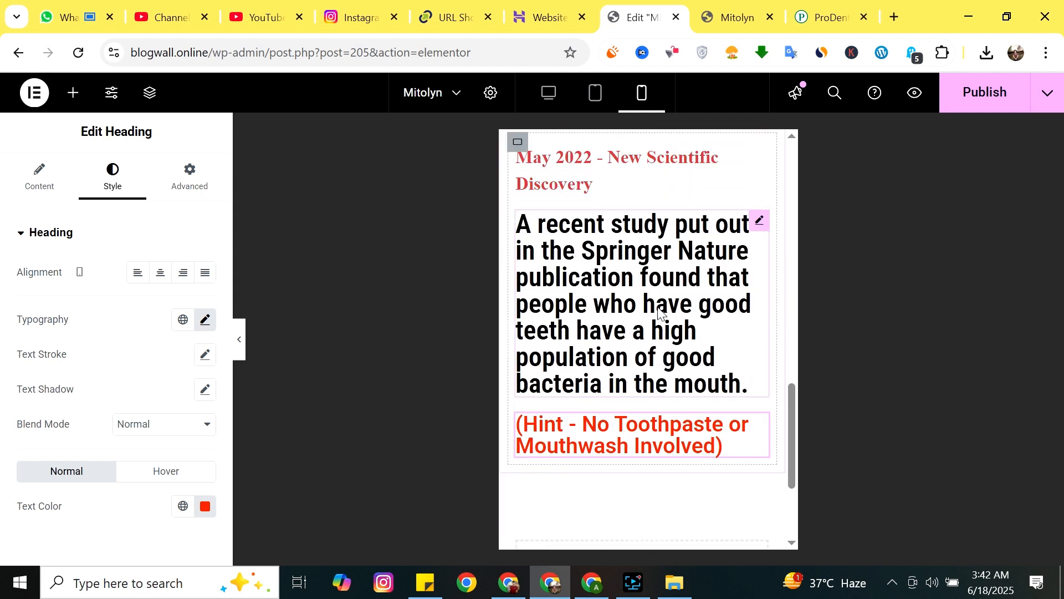
Reduce the Mobile Portrait font size of the "A recent study put out in the Springer Nature publication" heading.
left_click(617, 308)
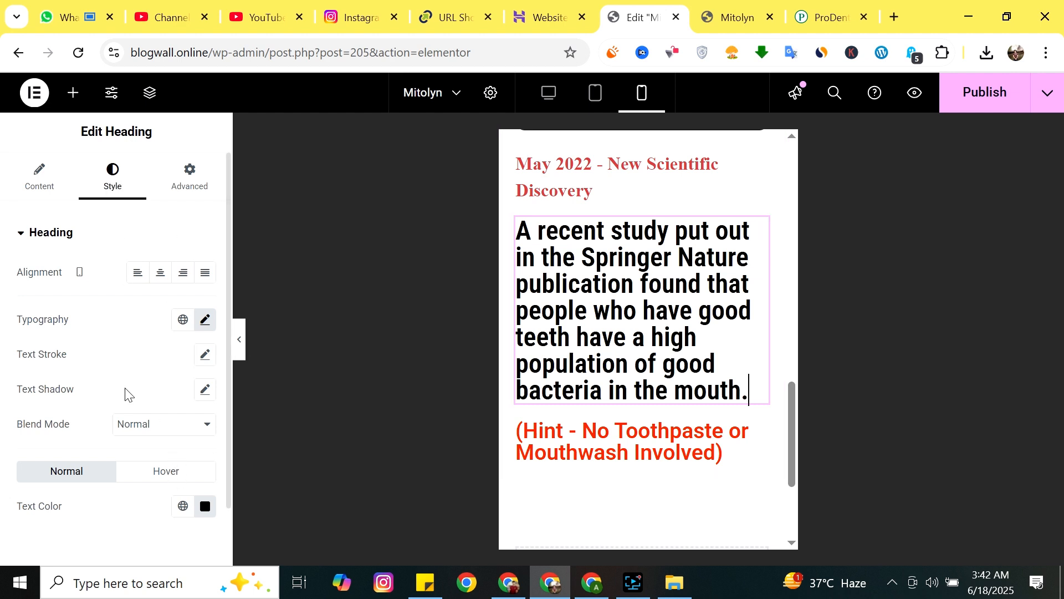
left_click(204, 319)
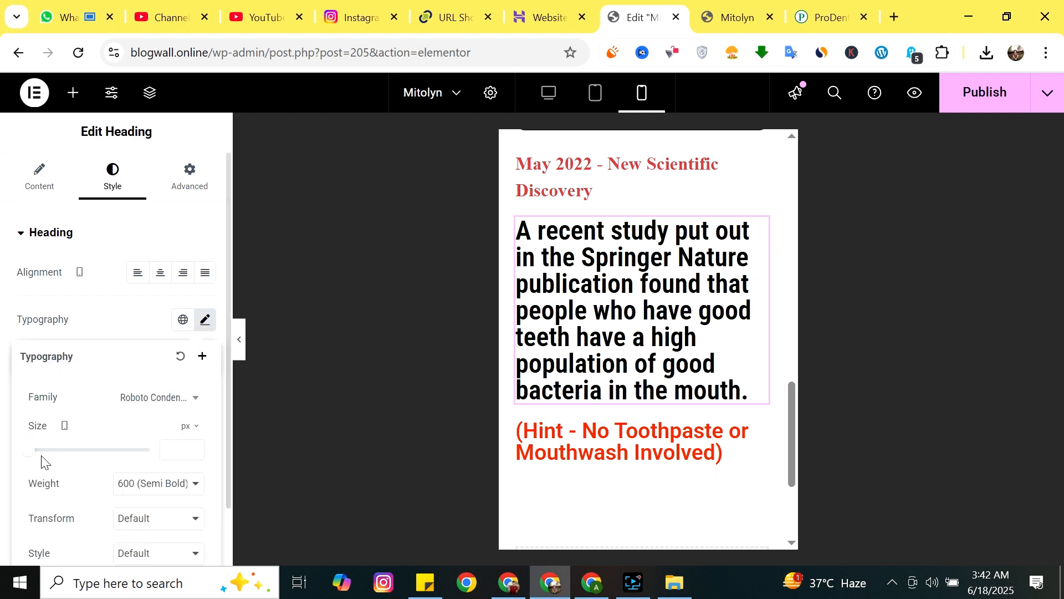
left_click_drag(33, 458, 48, 458)
Set the Mobile Portrait font size of the "(Hint - No Toothpaste or Mouthwash Involved)" heading to 14 px.
left_click(682, 386)
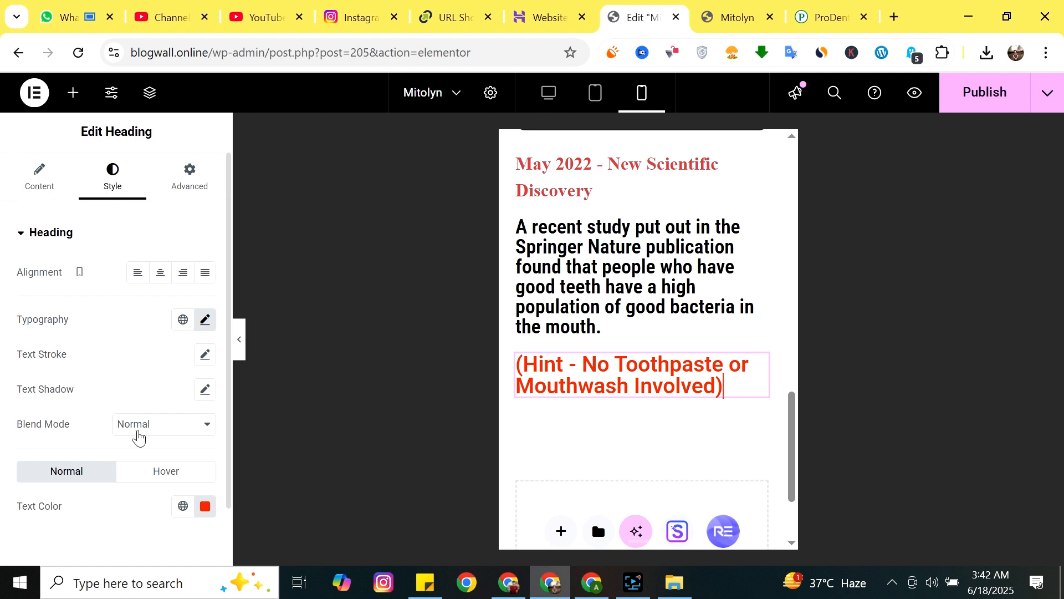
left_click(205, 320)
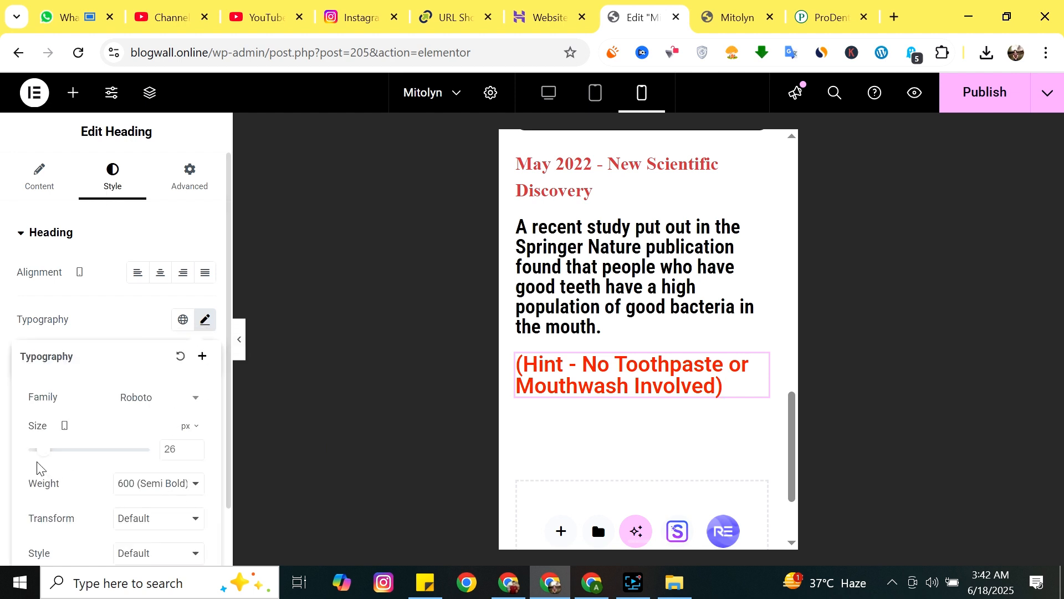
left_click_drag(44, 455, 34, 456)
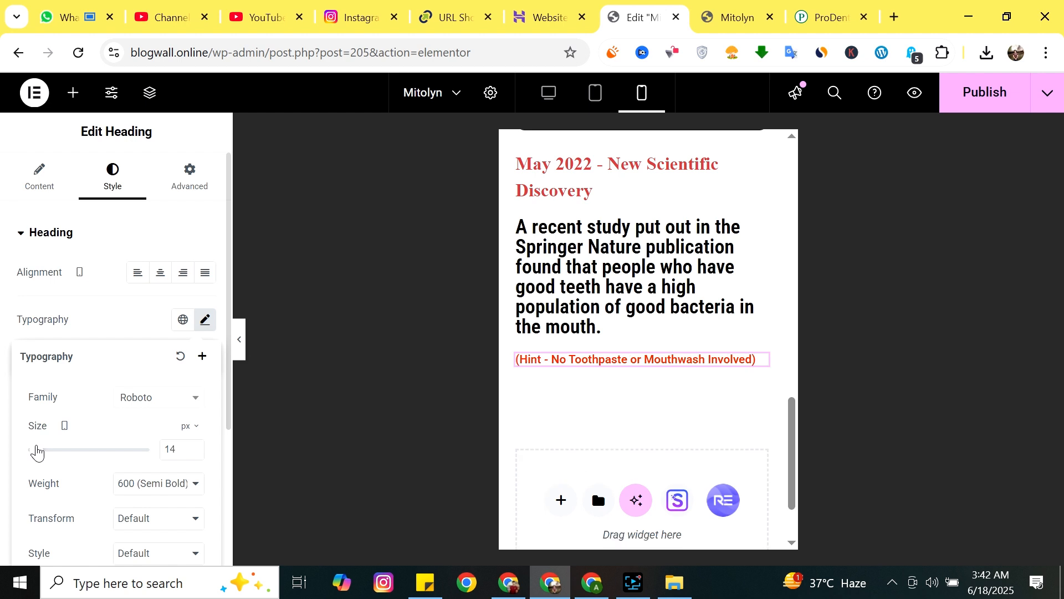
Set the Mobile Portrait font size of the "May 2022 - New Scientific Discovery" heading to 15 px.
left_click(569, 181)
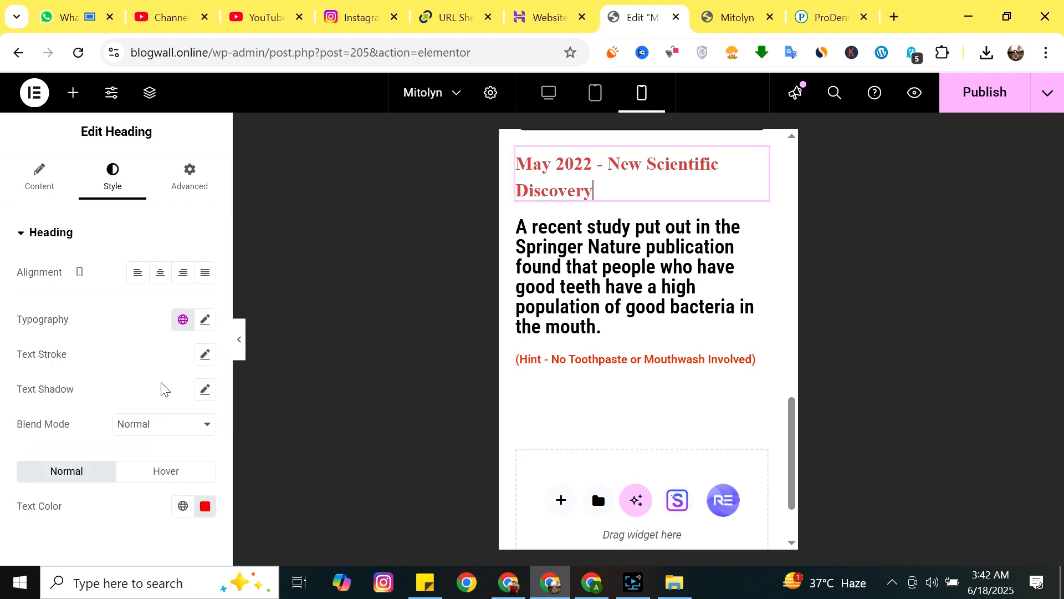
left_click(205, 321)
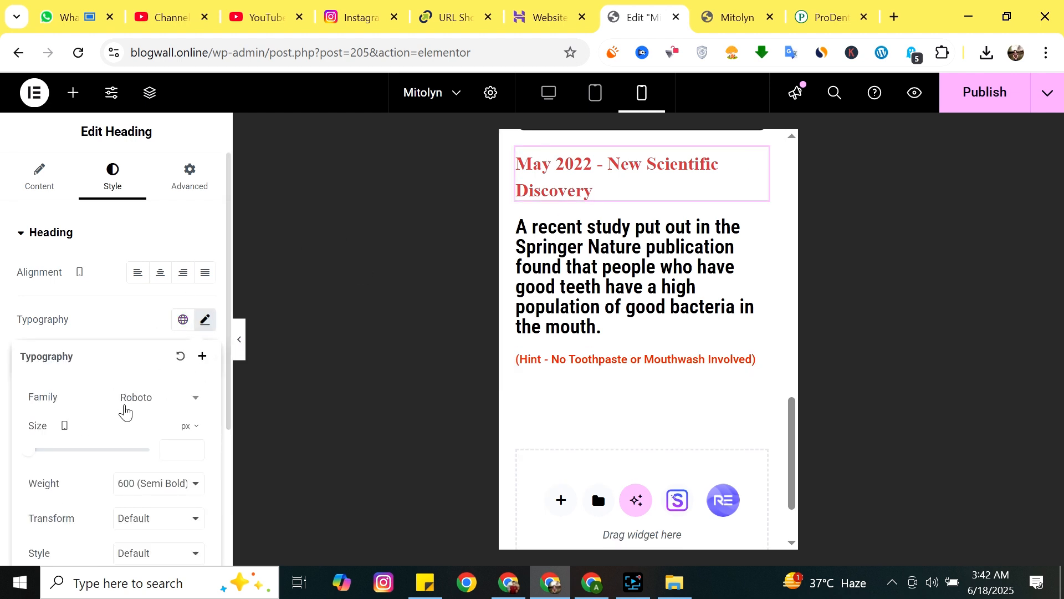
left_click(34, 456)
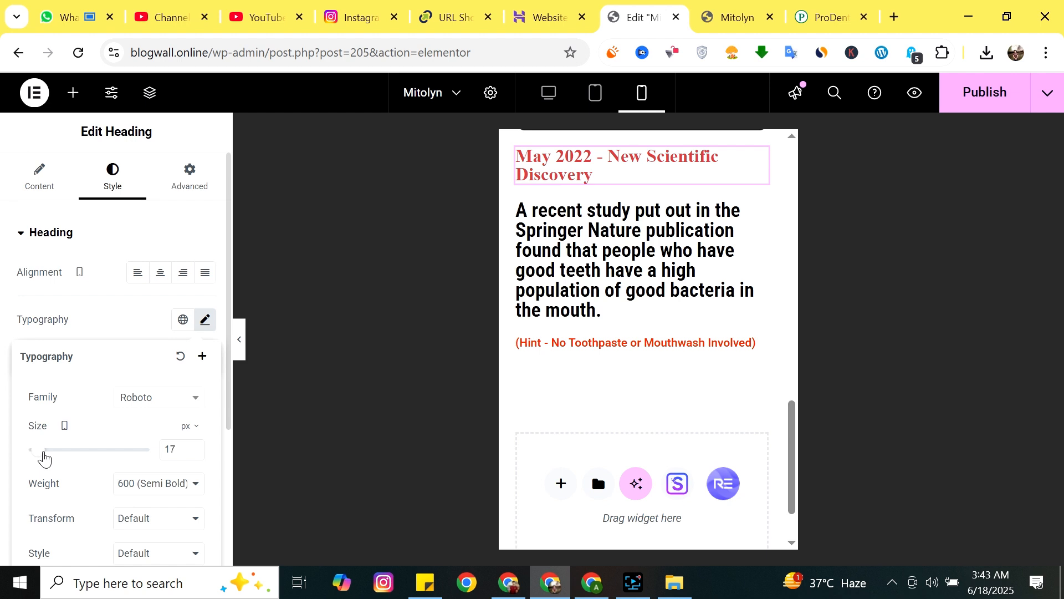
left_click_drag(43, 459, 43, 459)
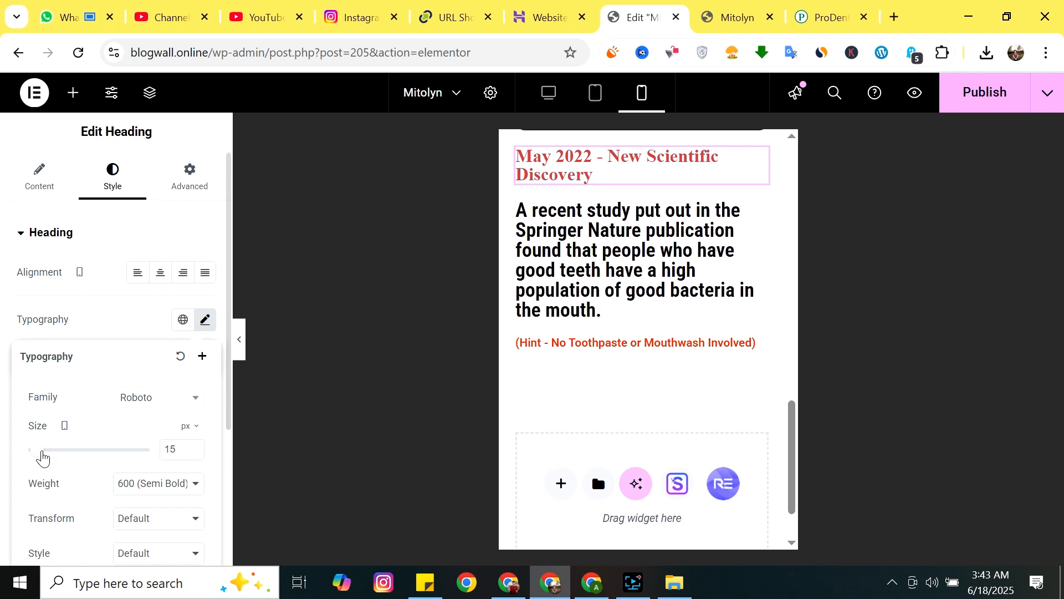
left_click(143, 317)
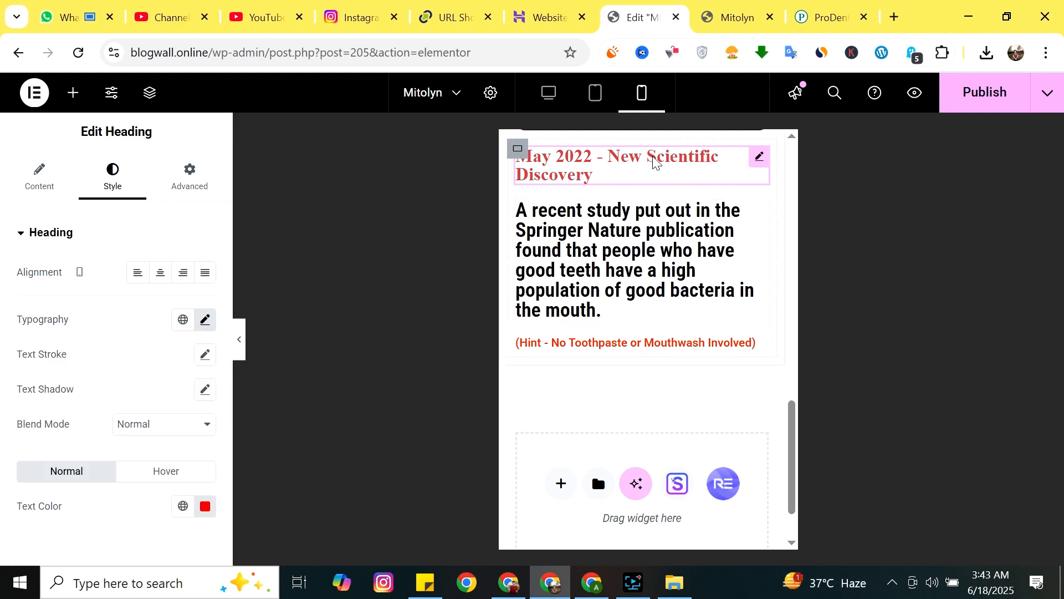
Return to the Desktop preview, check the doctor section's layout and publish the page.
left_click(549, 92)
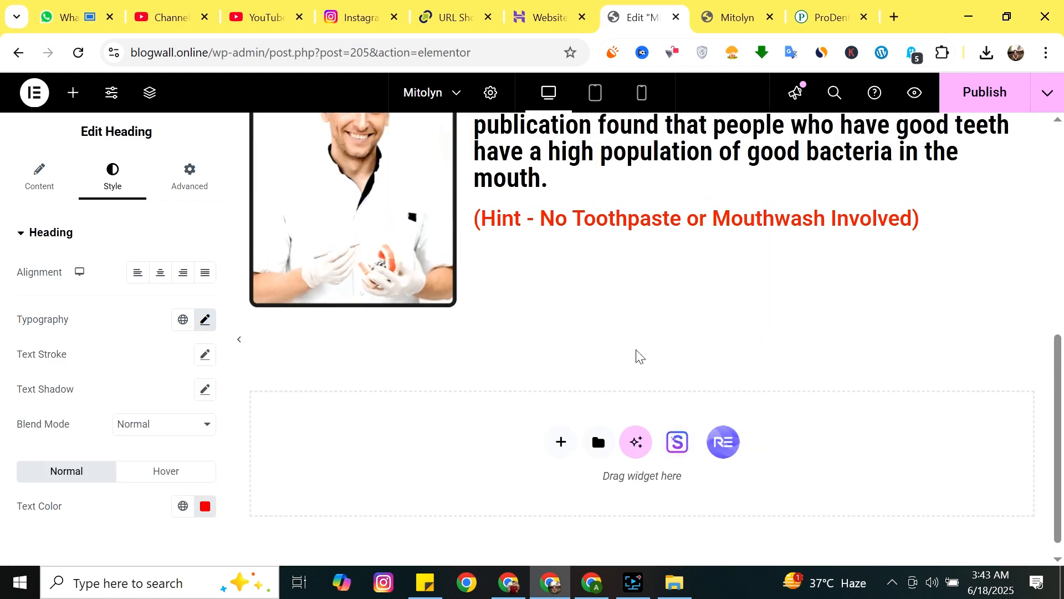
scroll(636, 356, "up", 5)
scroll(674, 328, "down", 2)
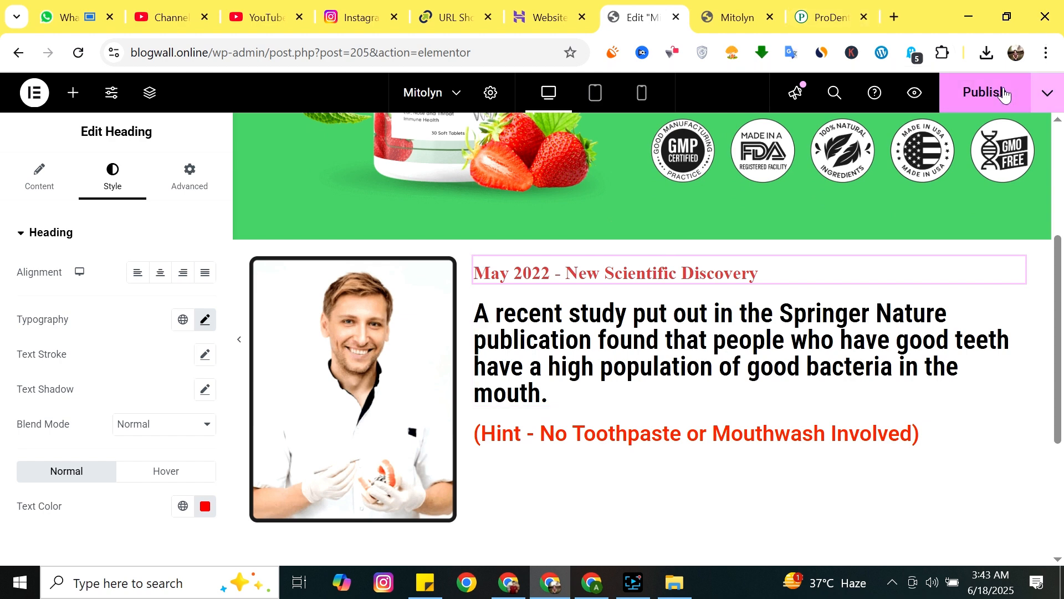
left_click(1005, 94)
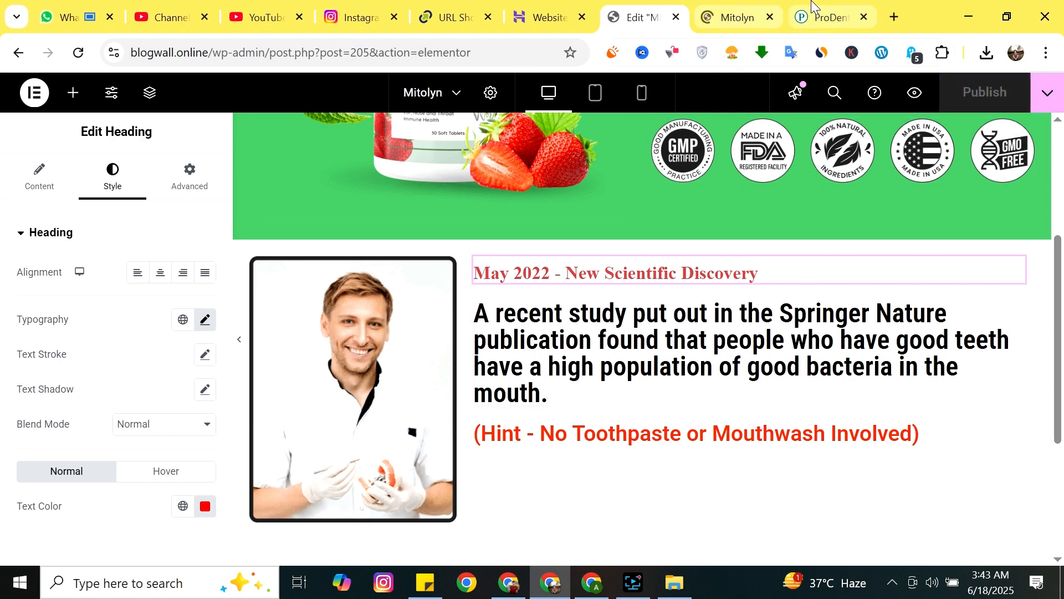
Examine the doctor section's layout on the official ProDentim page for comparison.
left_click(814, 8)
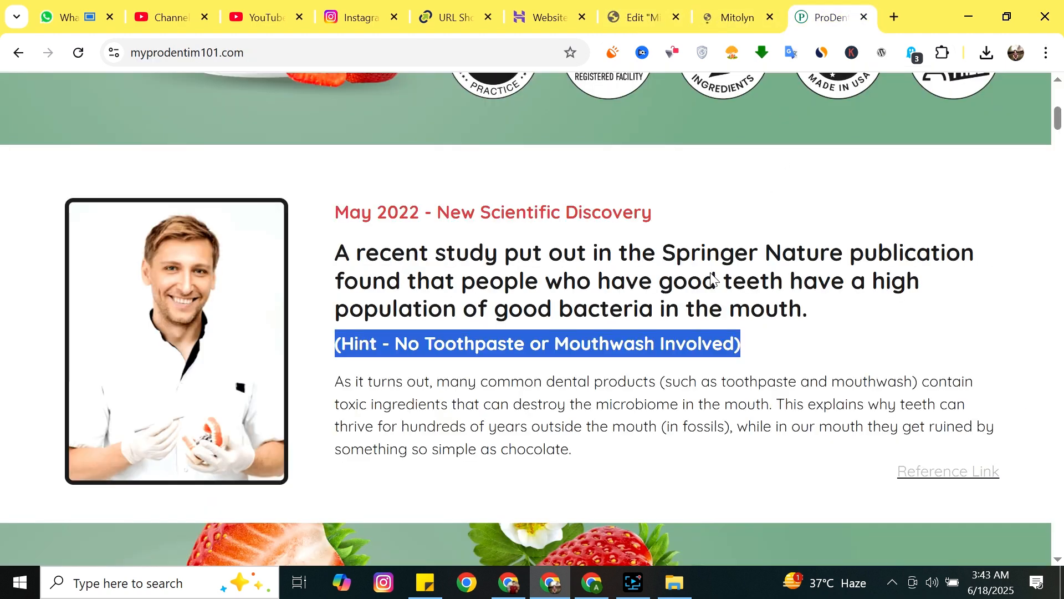
left_click(709, 15)
left_click(644, 16)
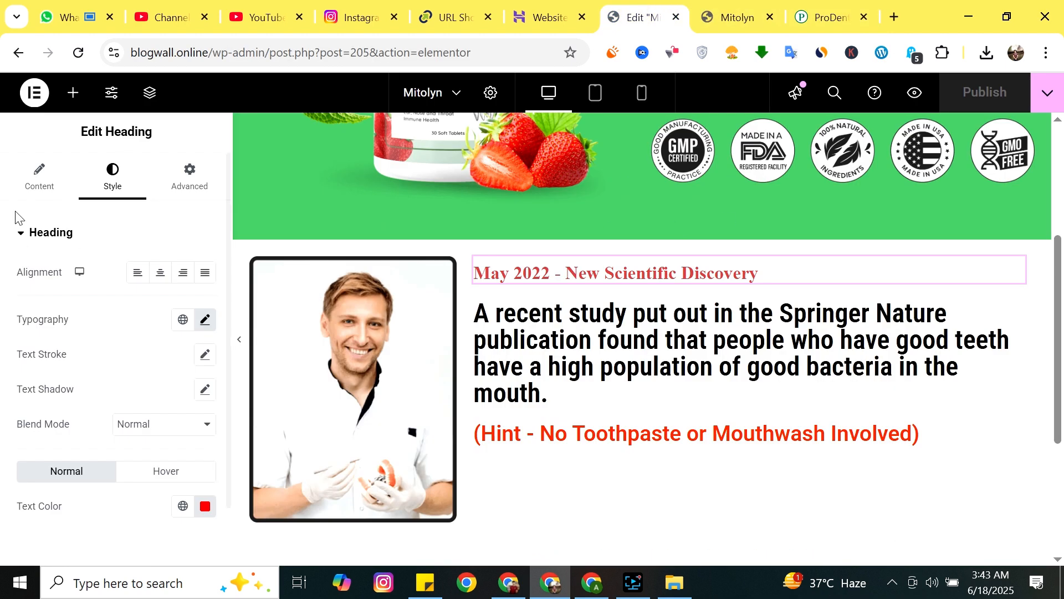
Try to place a Spacer widget above the "May 2022 - New Scientific Discovery" heading, and undo the placement.
left_click(73, 93)
left_click(121, 169)
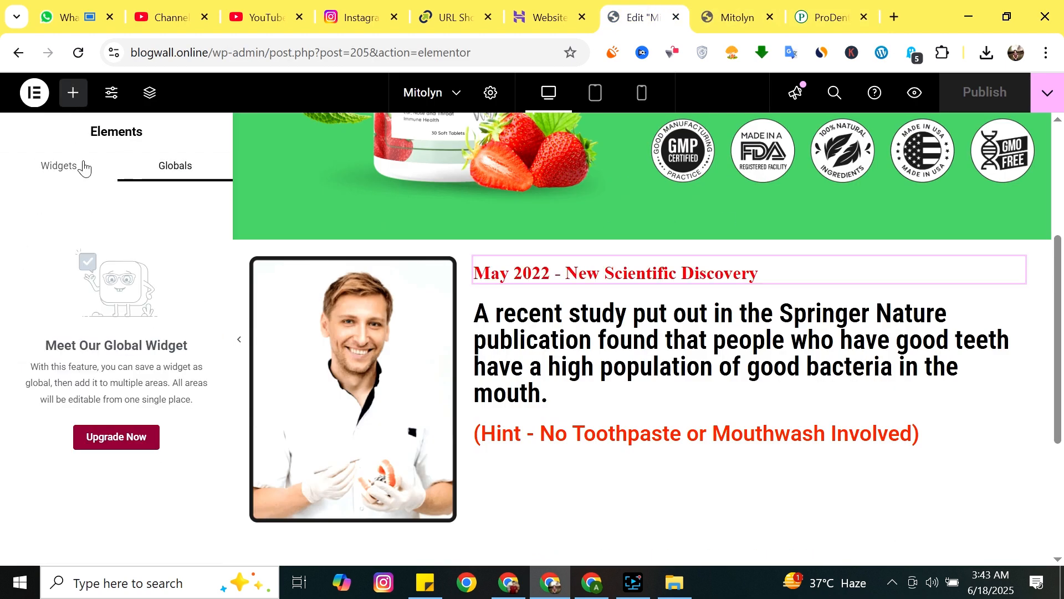
left_click(84, 167)
type("spacer")
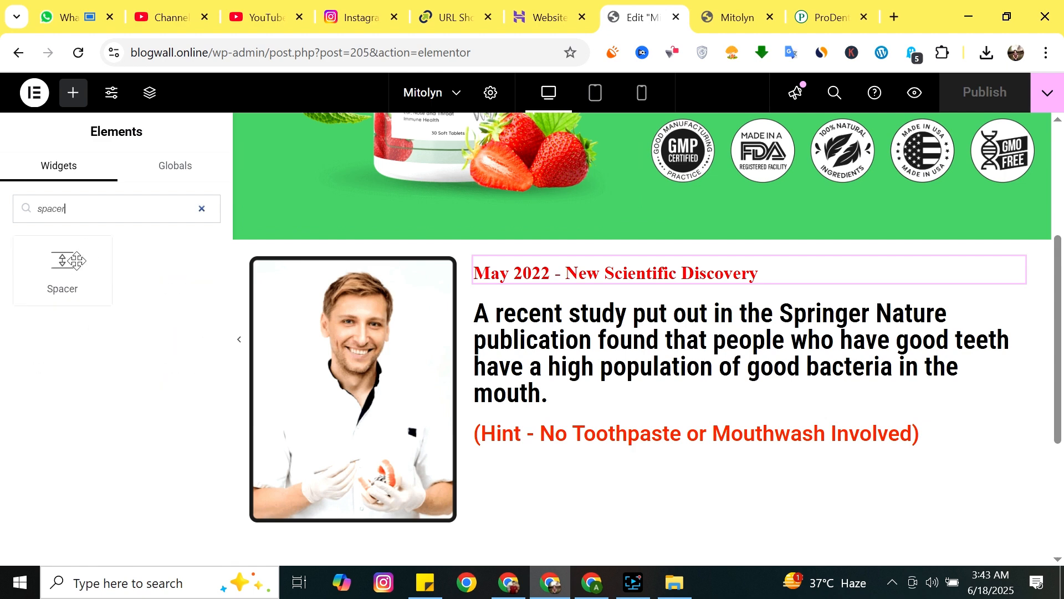
left_click_drag(76, 260, 692, 258)
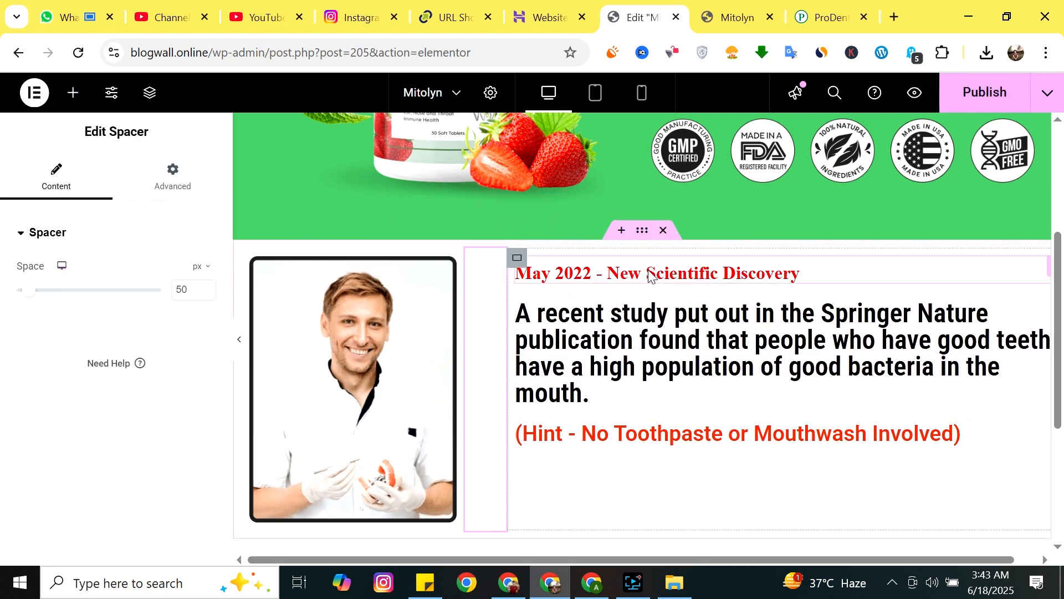
key("ctrl+z")
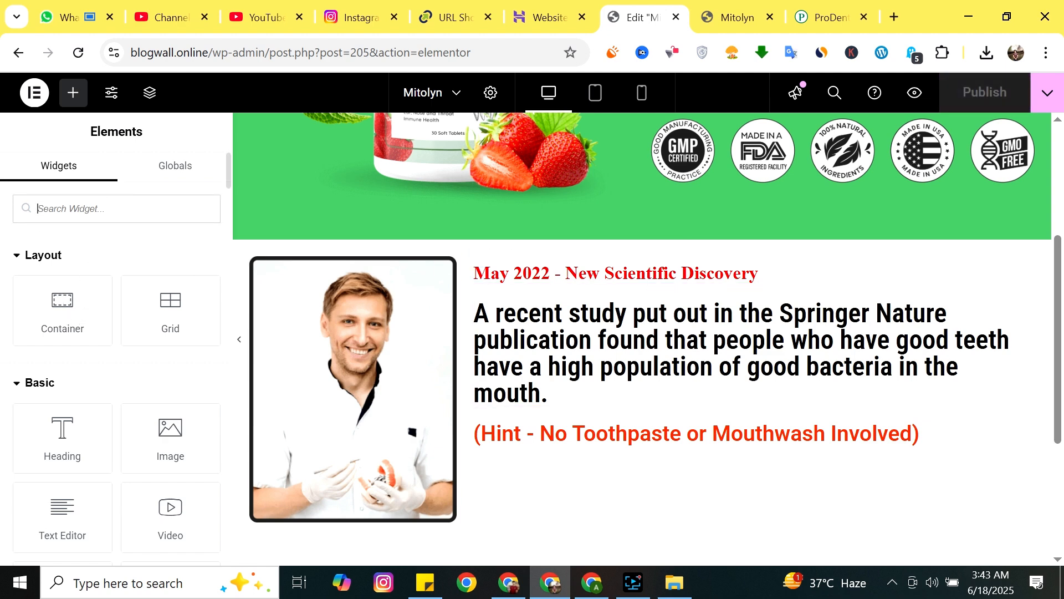
Add one Spacer widget above the doctor image and another above the "May 2022 - New Scientific Discovery" heading.
type("sp")
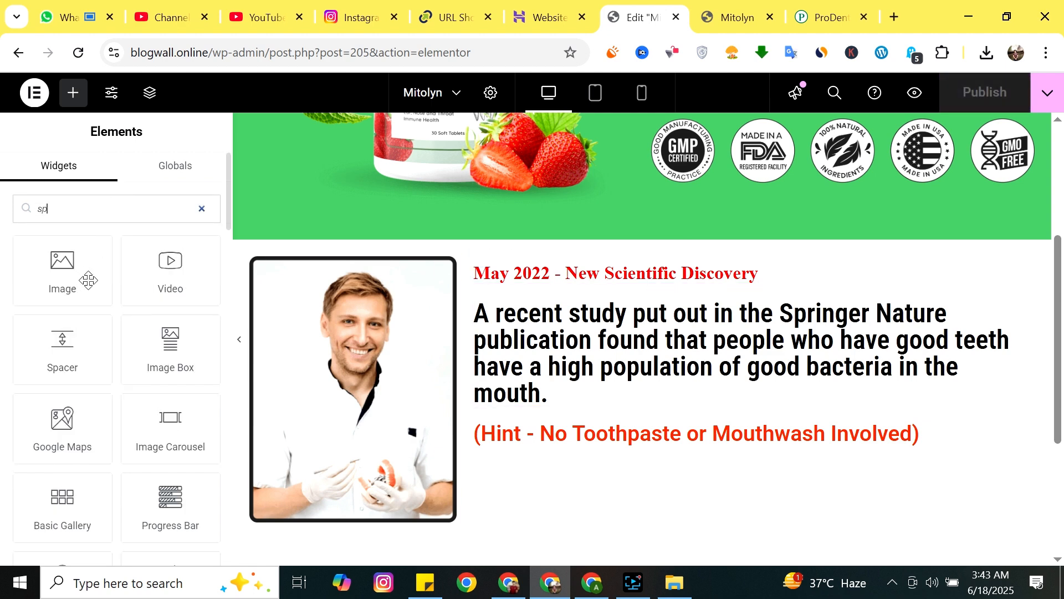
left_click_drag(89, 339, 617, 257)
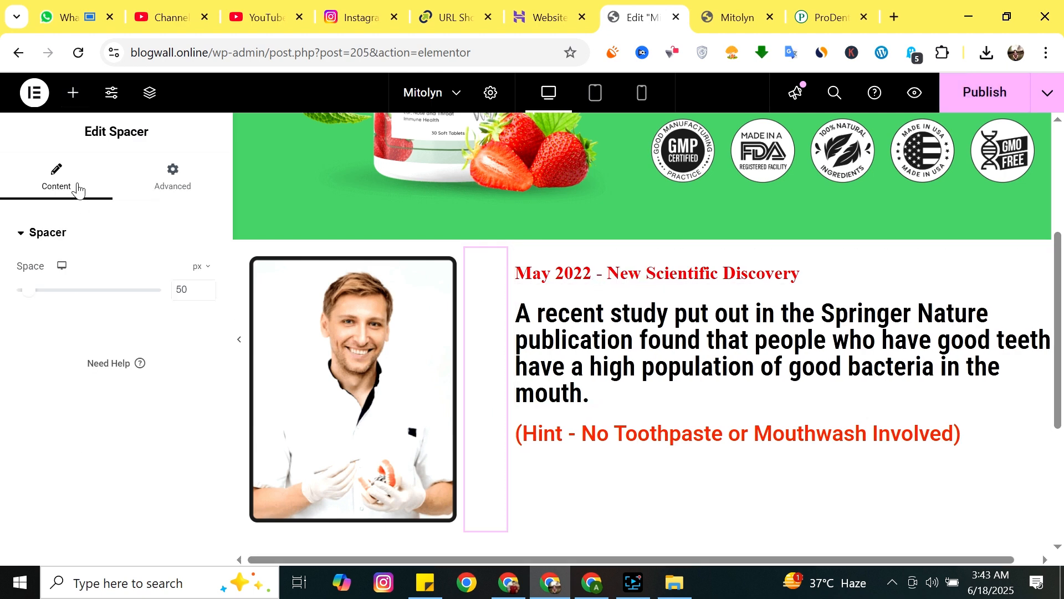
left_click(73, 92)
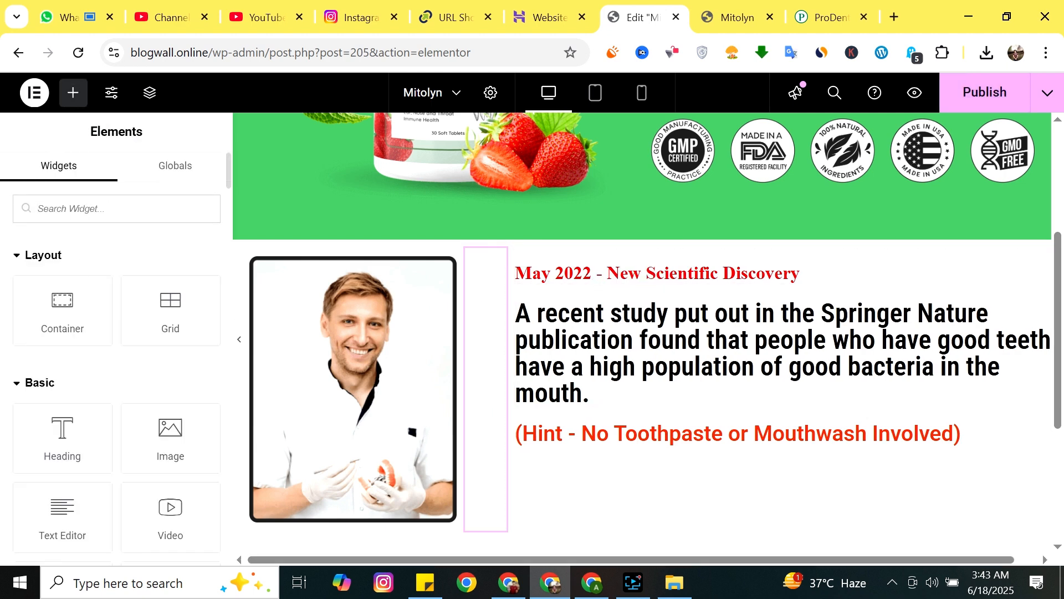
type("sp")
left_click_drag(63, 341, 368, 306)
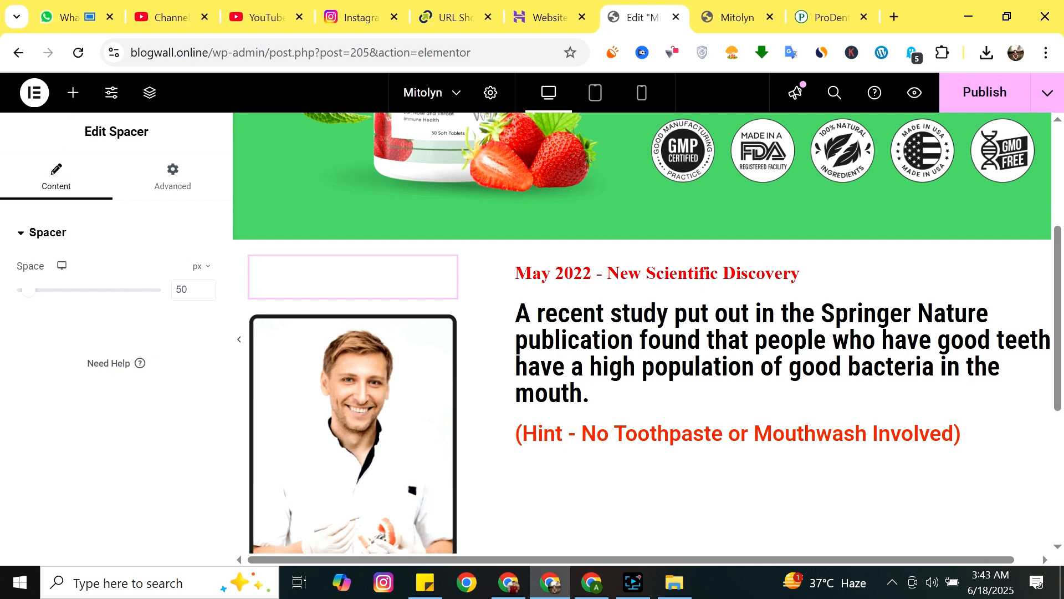
left_click_drag(491, 347, 652, 275)
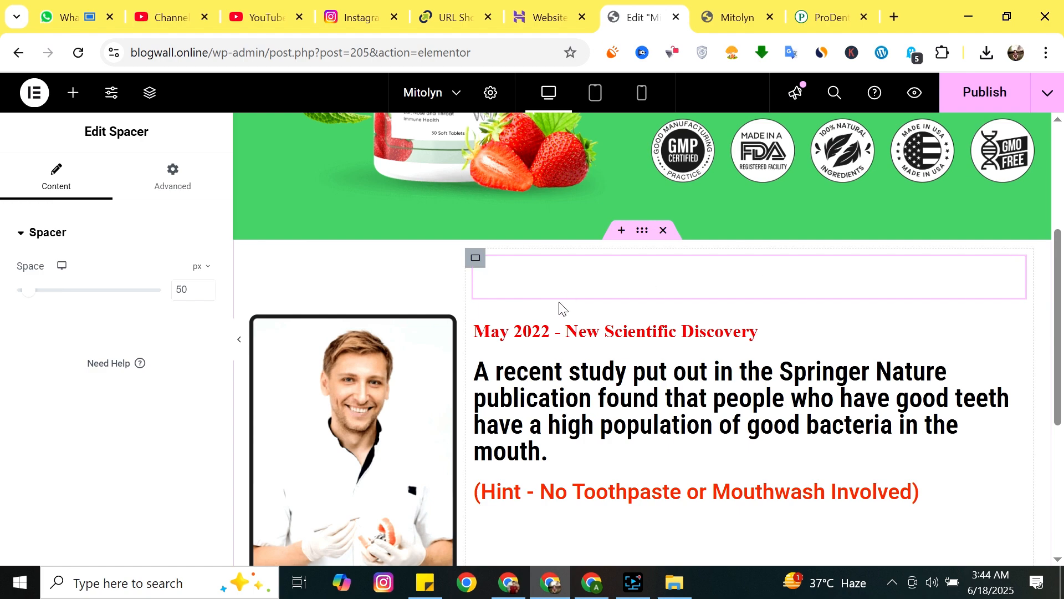
Publish the spacer changes and compare the doctor section in the page preview with the official ProDentim page.
left_click(967, 102)
left_click(743, 7)
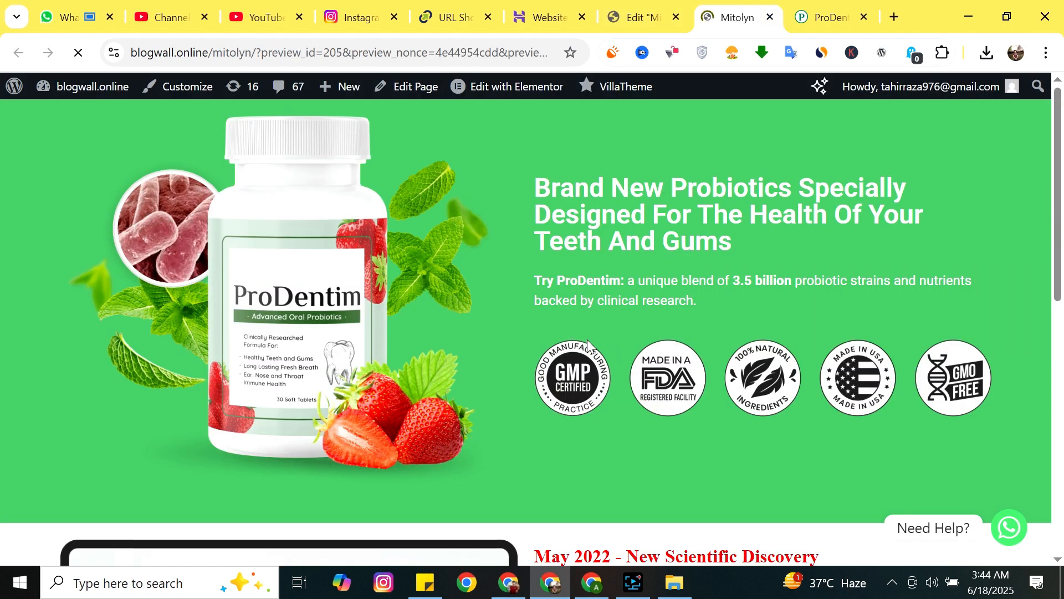
scroll(565, 260, "down", 8)
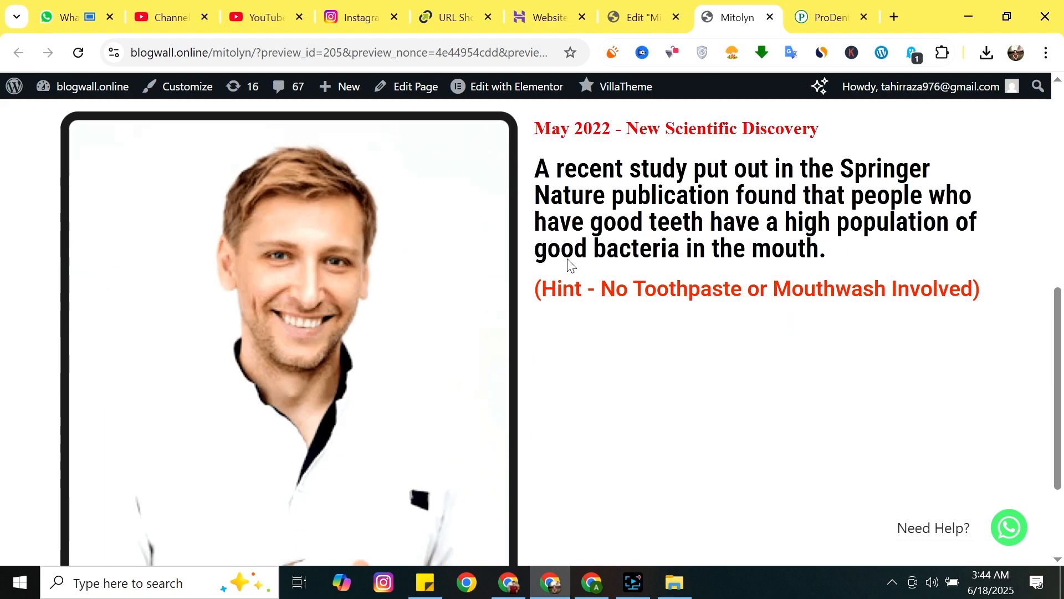
scroll(564, 260, "down", 3)
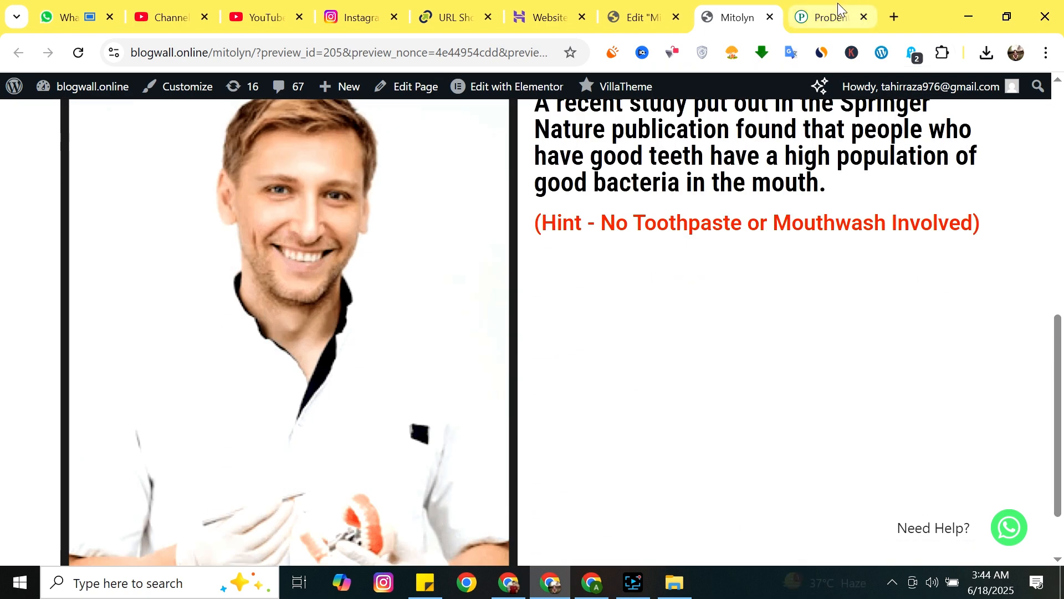
left_click(835, 7)
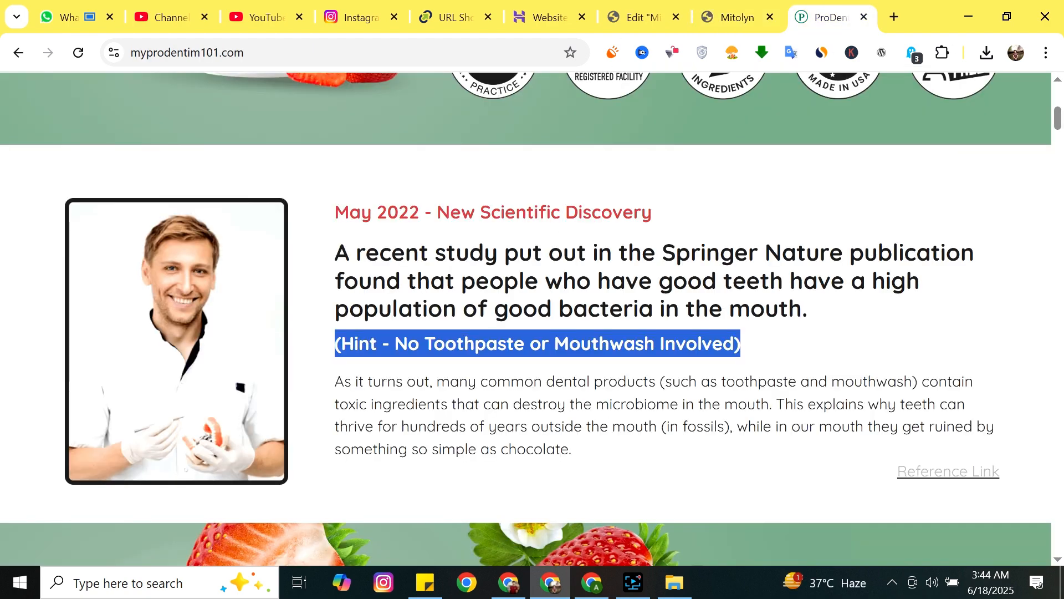
left_click(734, 16)
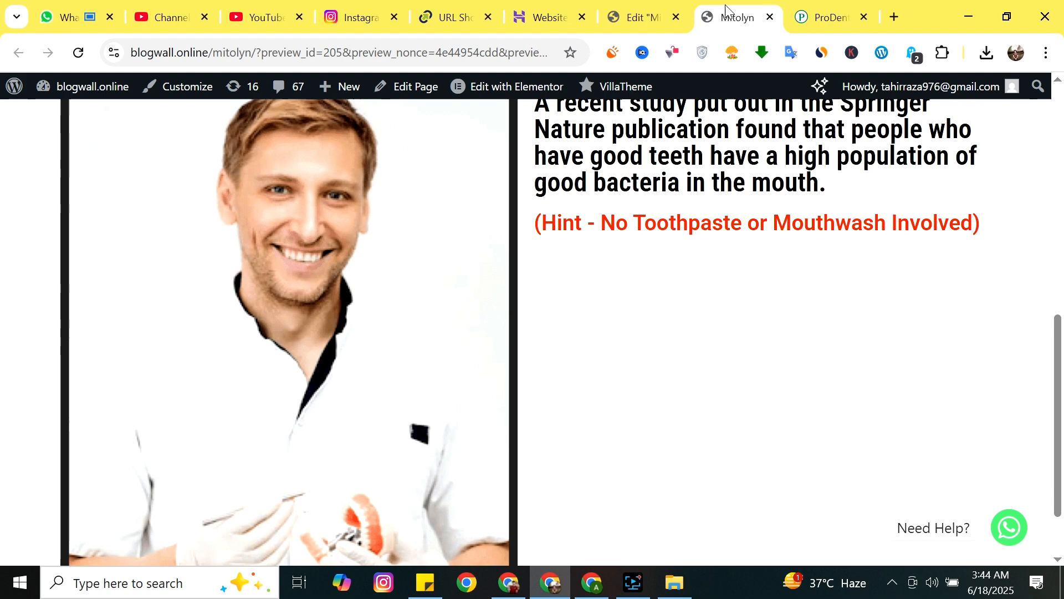
Set the doctor image's resolution to Medium in the Elementor editor and publish the page.
left_click(659, 15)
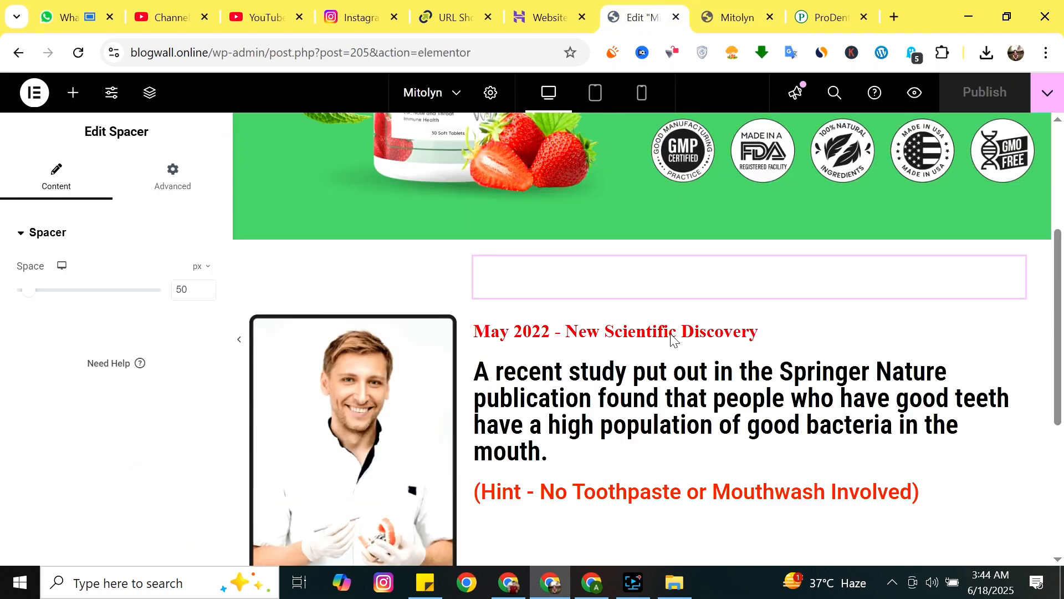
left_click(361, 444)
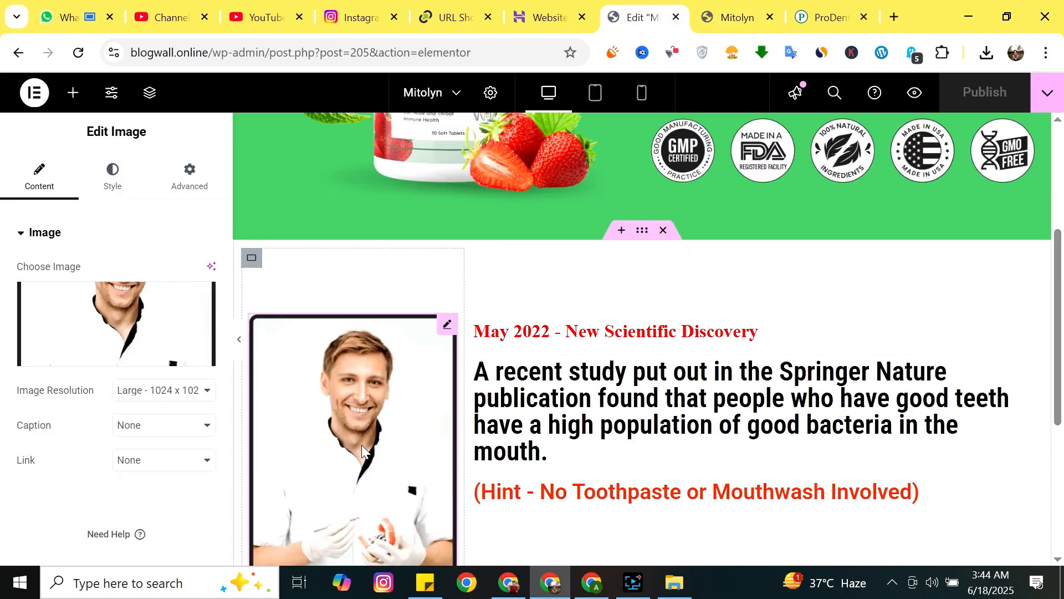
left_click(158, 390)
left_click(163, 434)
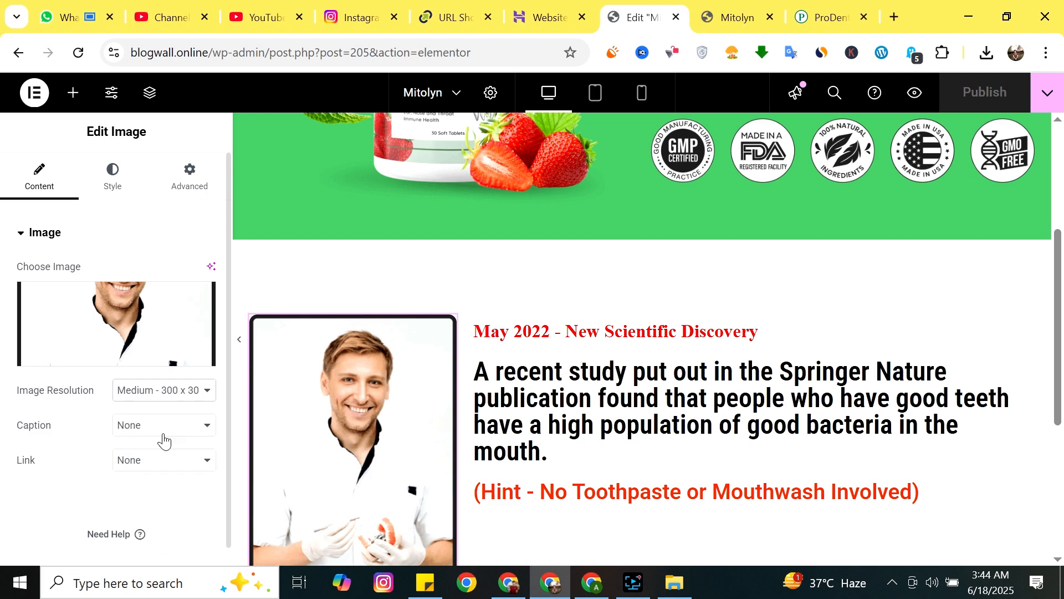
left_click(995, 91)
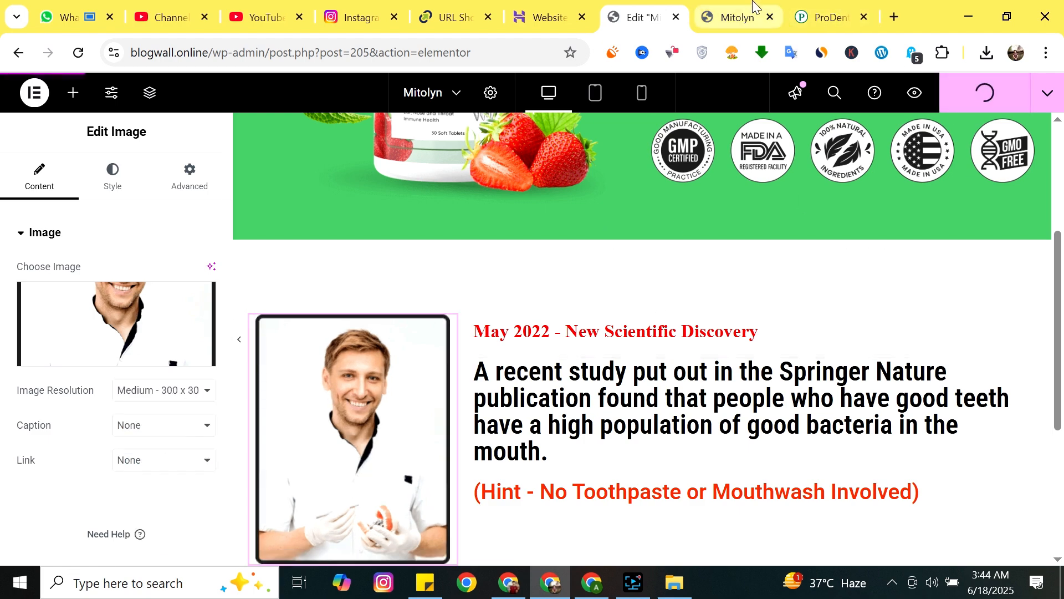
Check the doctor image's size and the section's spacing in the page preview.
left_click(704, 8)
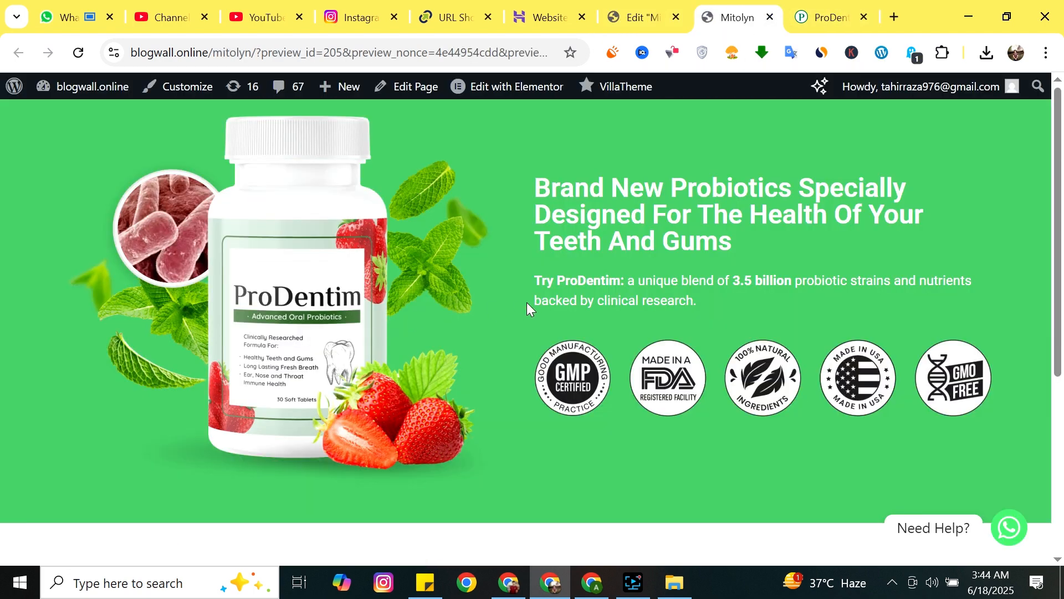
scroll(527, 301, "down", 5)
scroll(532, 308, "down", 1)
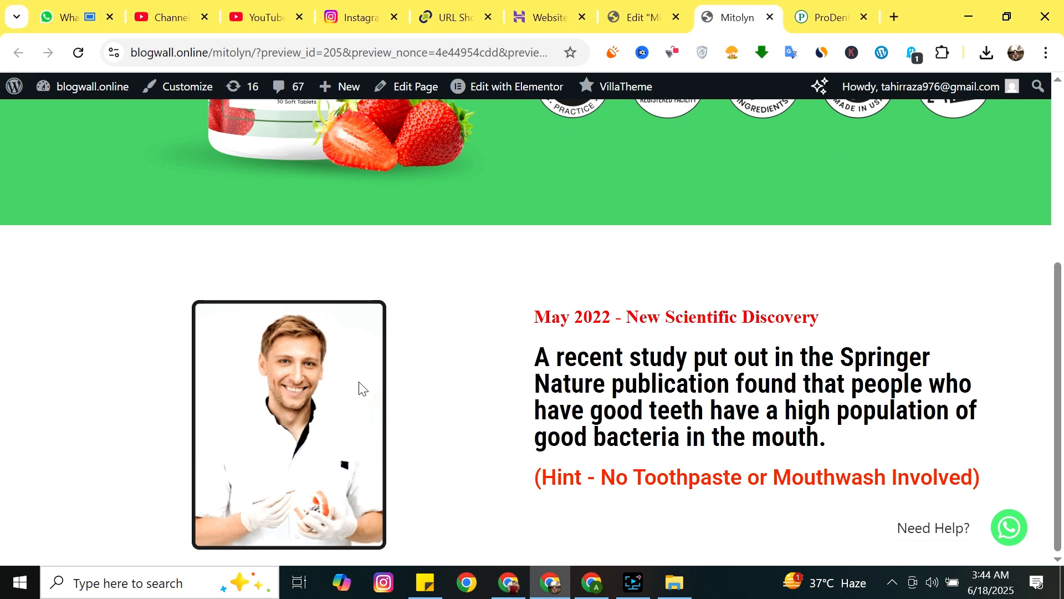
Narrow the doctor image's column, widen the text column beside it, and publish the page.
left_click(638, 17)
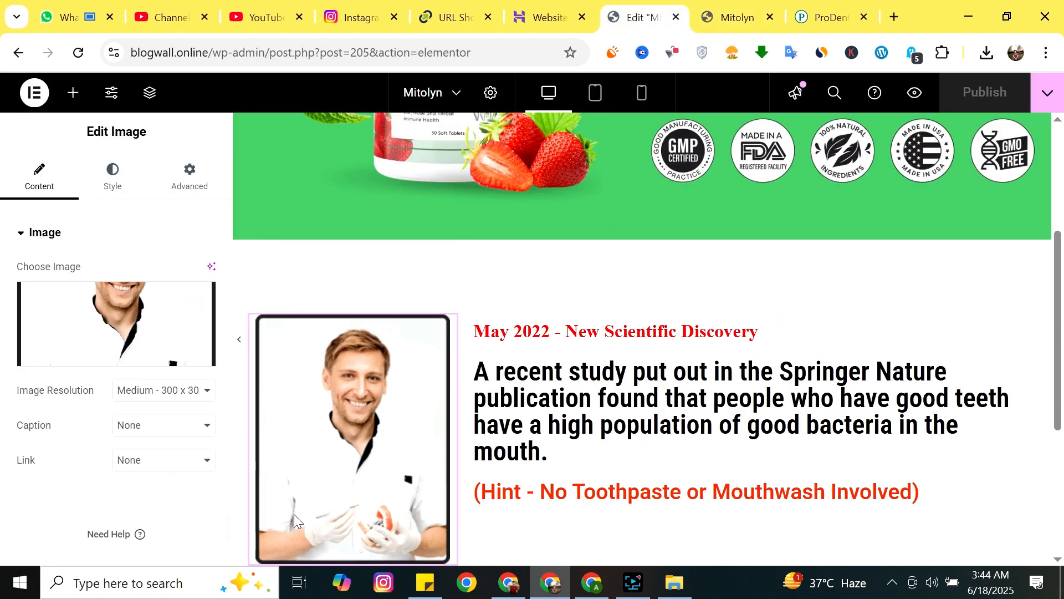
left_click_drag(462, 397, 391, 396)
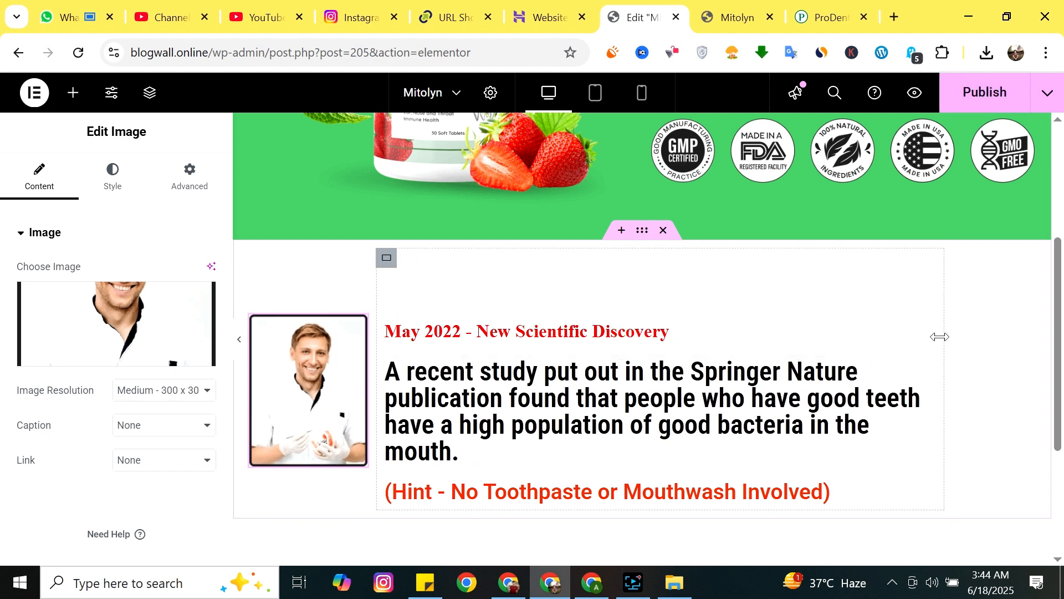
left_click_drag(938, 338, 1000, 347)
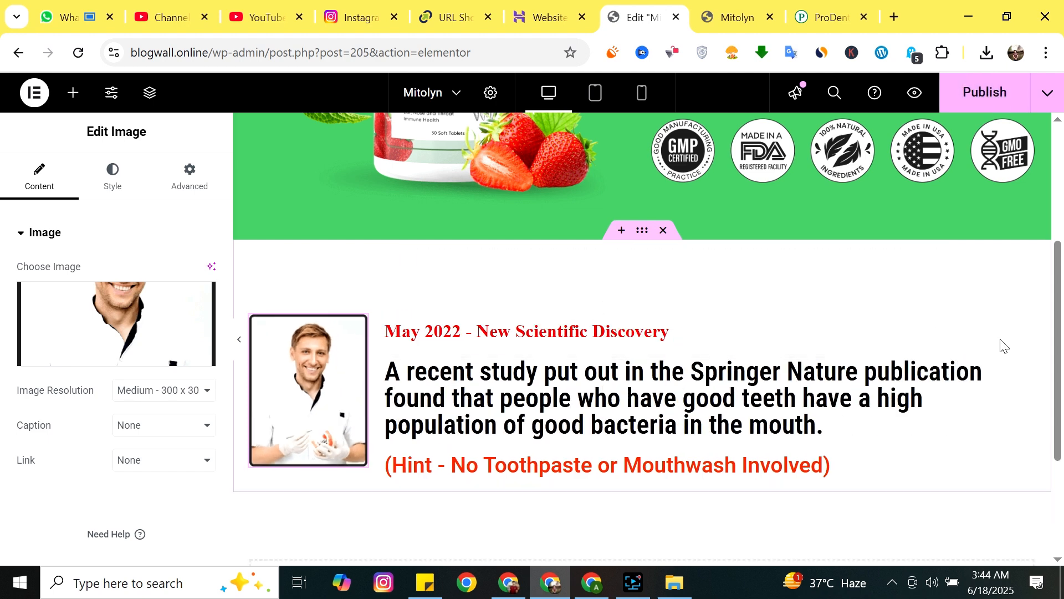
left_click(968, 91)
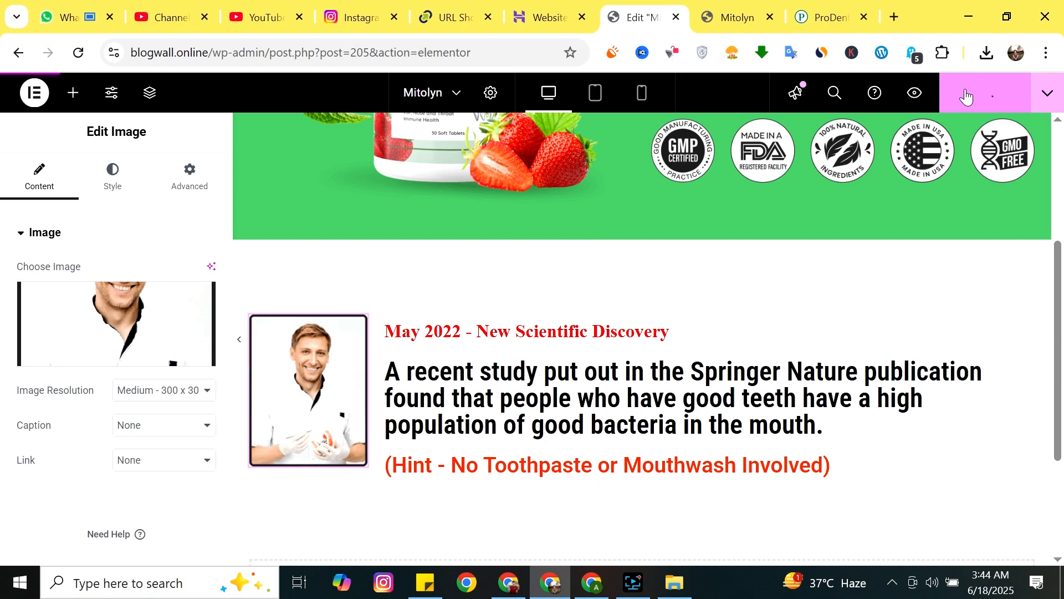
left_click(736, 17)
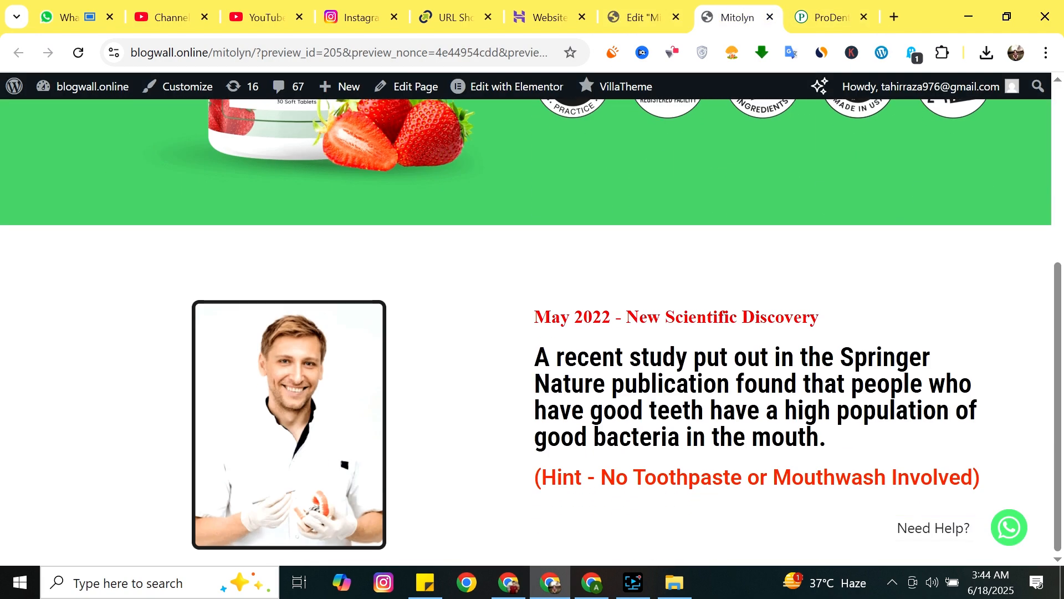
left_click(638, 16)
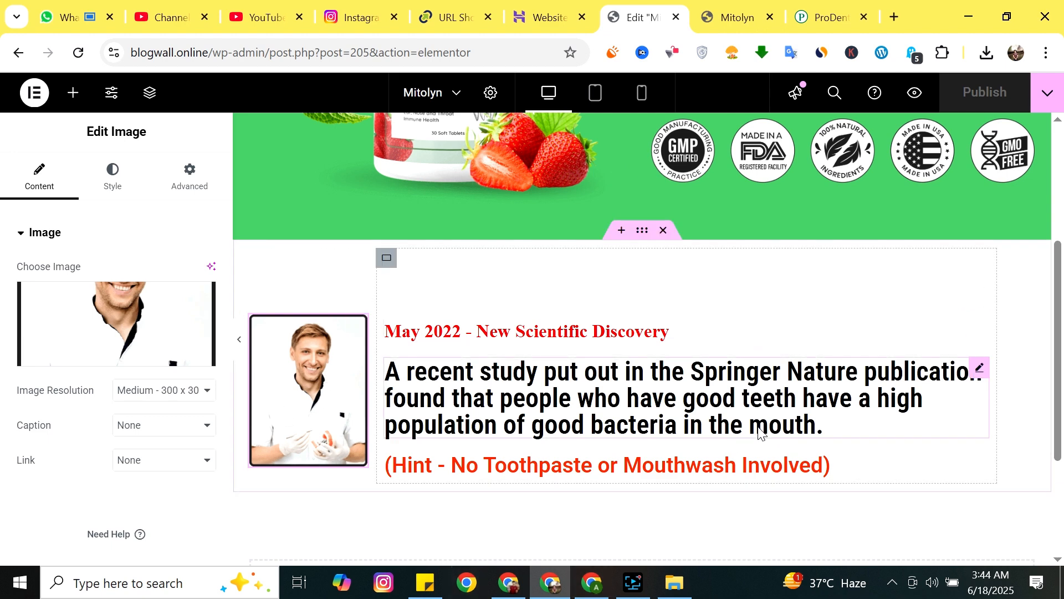
Copy the paragraph starting "As it turns out, many common dental products" from the official ProDentim page.
scroll(617, 444, "down", 3)
scroll(621, 446, "up", 1)
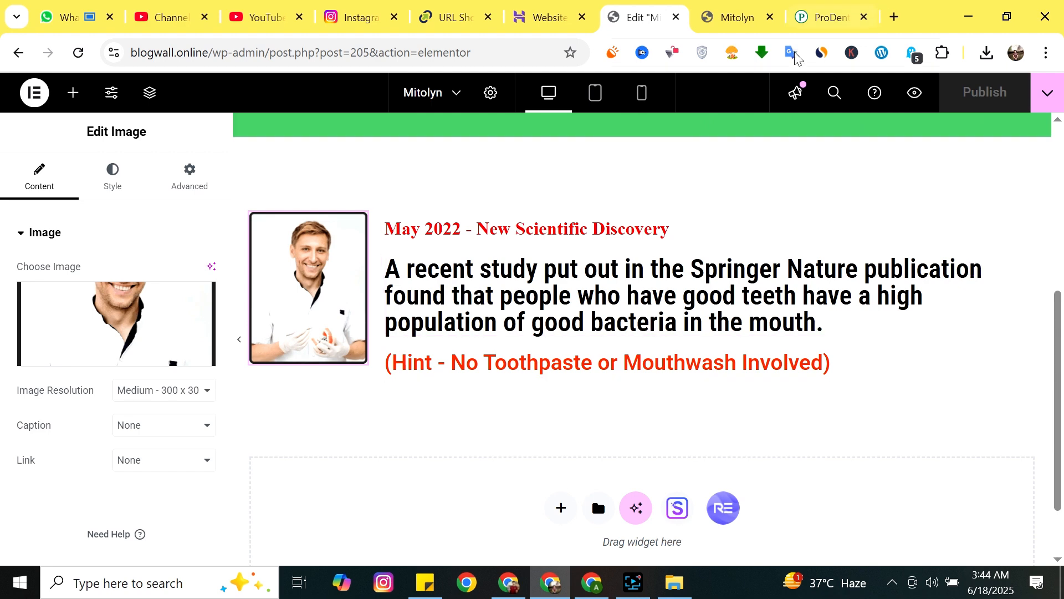
left_click(828, 17)
scroll(355, 211, "down", 3)
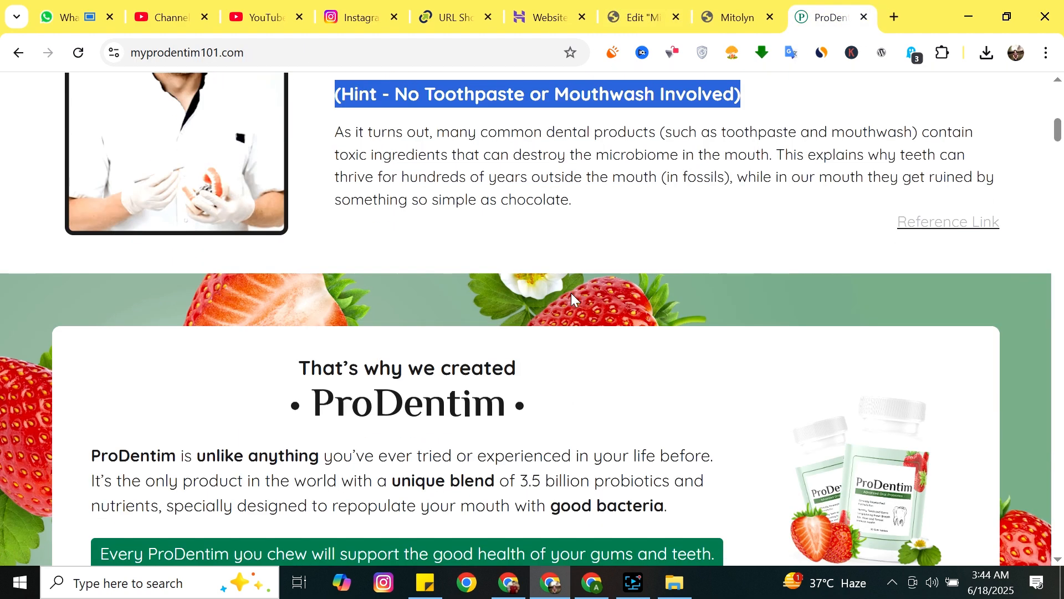
scroll(354, 210, "up", 1)
left_click_drag(335, 216, 627, 308)
key("ctrl+c")
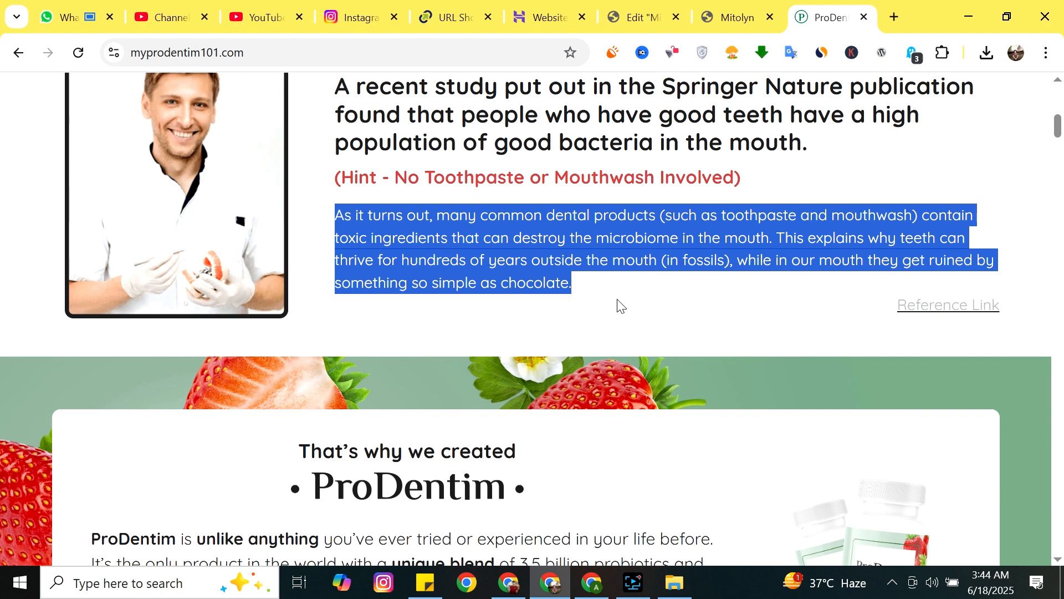
Add a Text Editor widget below the "(Hint - No Toothpaste or Mouthwash Involved)" heading in the Elementor editor and replace its placeholder with the copied paragraph.
left_click(665, 8)
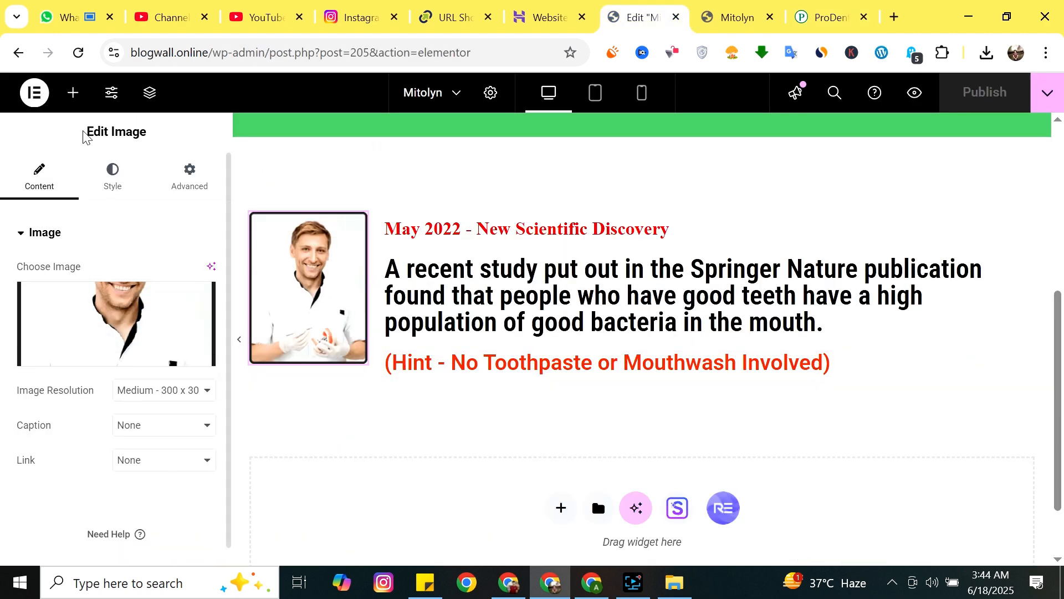
left_click(74, 93)
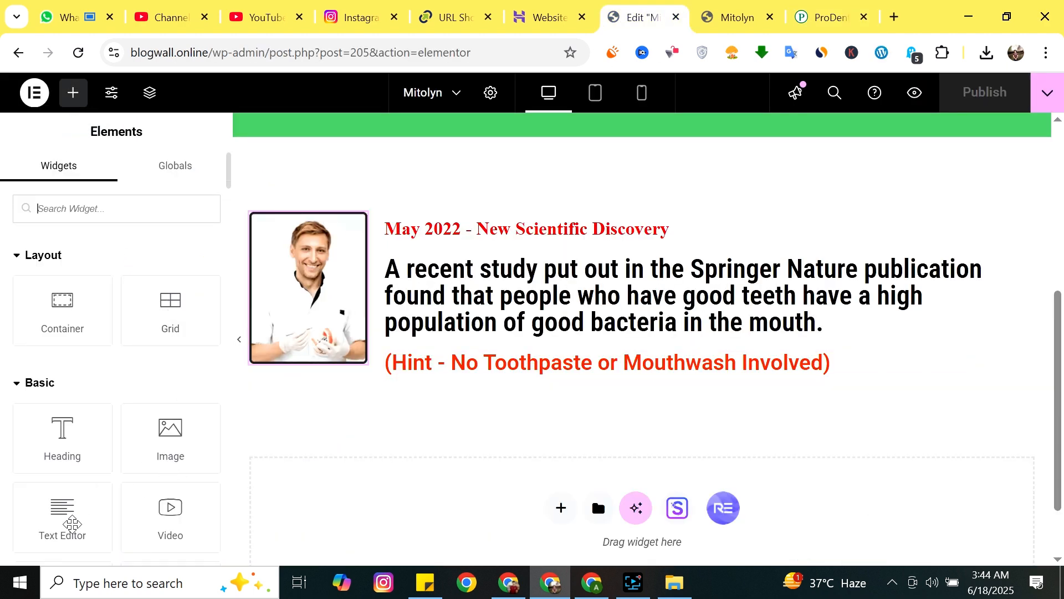
left_click_drag(72, 523, 561, 390)
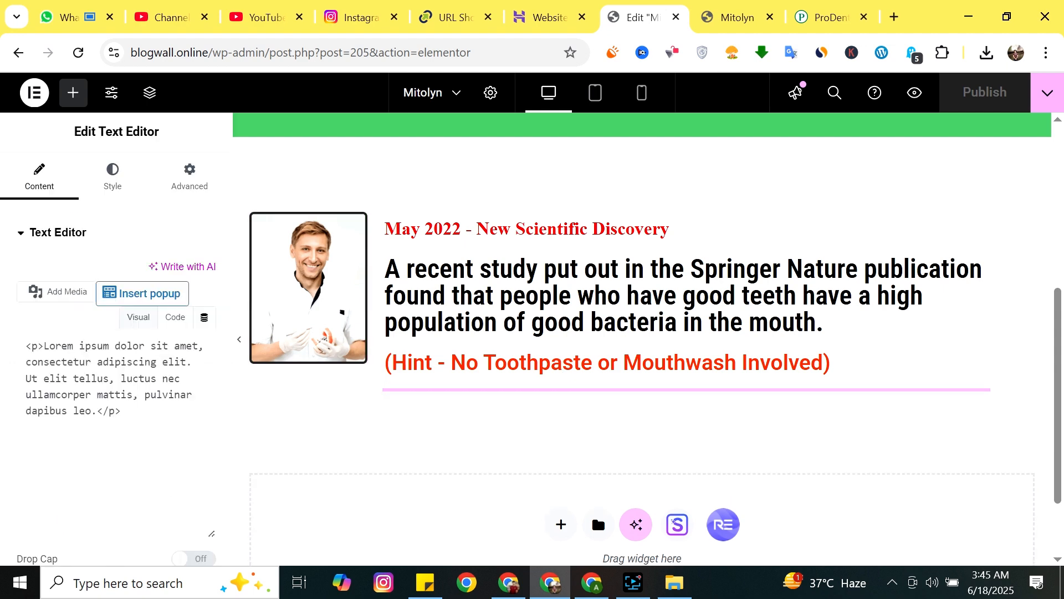
key("ctrl+a")
key("ctrl+v")
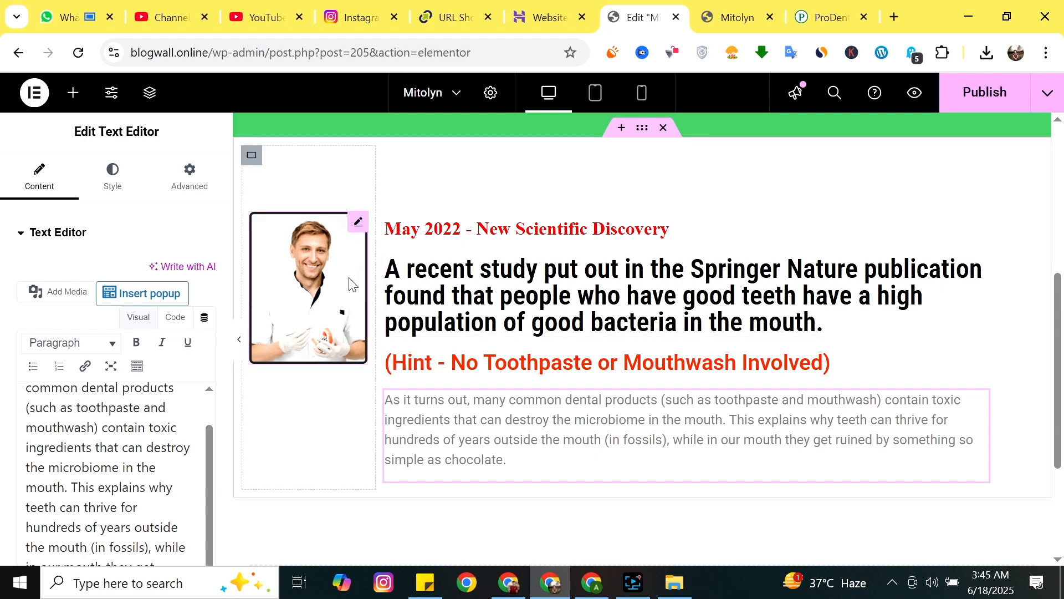
Widen the doctor image's column slightly, publish the page, and review the hero and doctor sections in the page preview.
left_click_drag(376, 276, 433, 276)
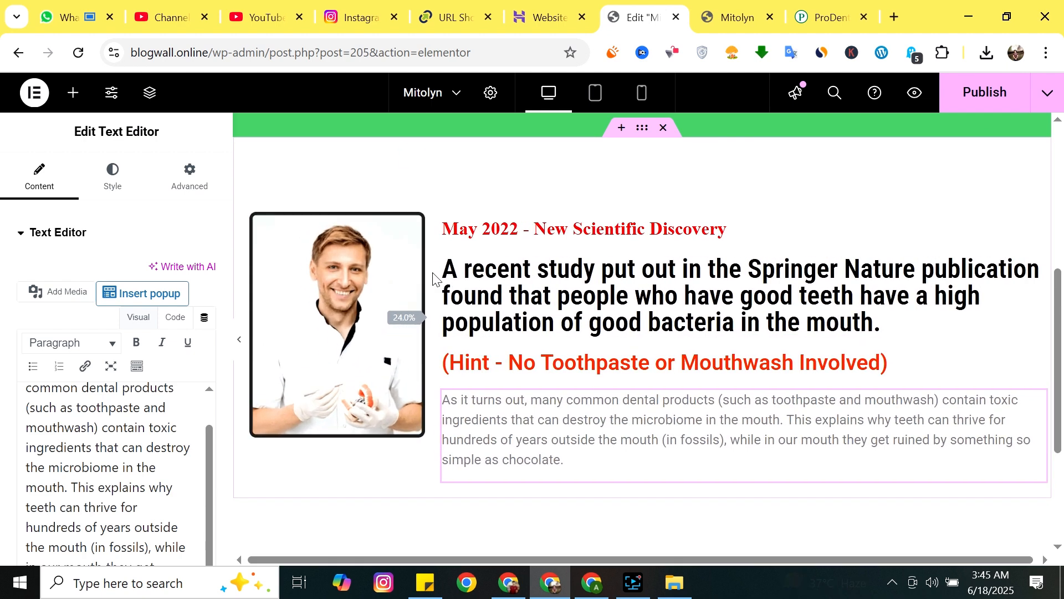
left_click(980, 95)
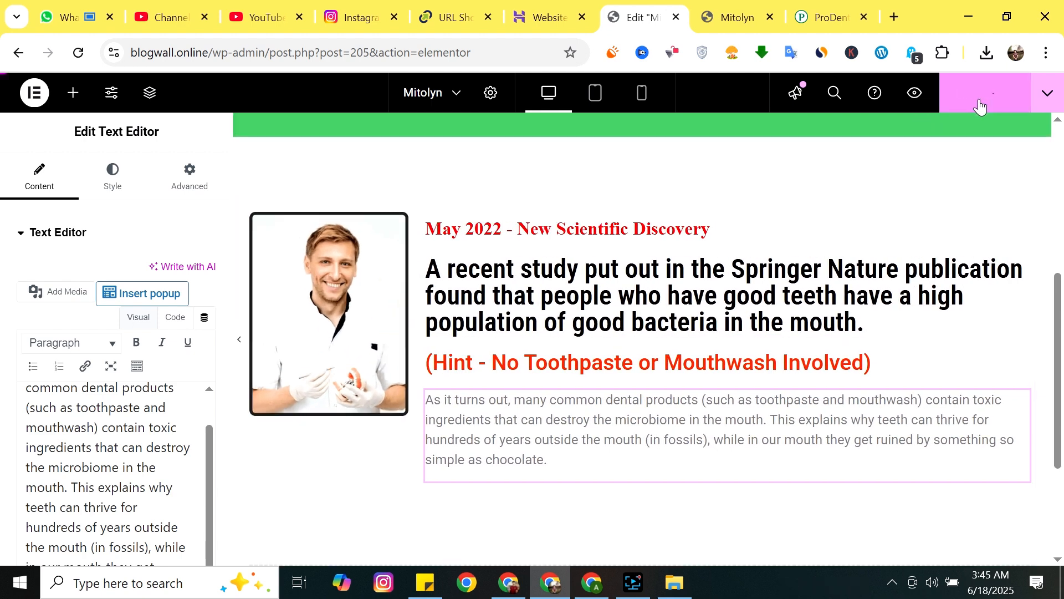
left_click(737, 5)
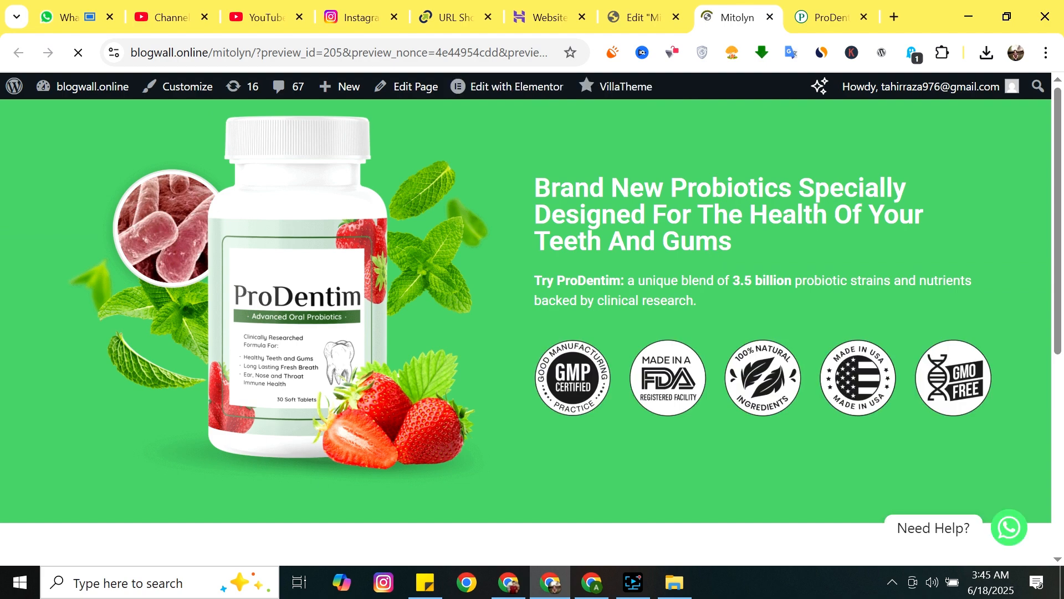
scroll(496, 264, "down", 6)
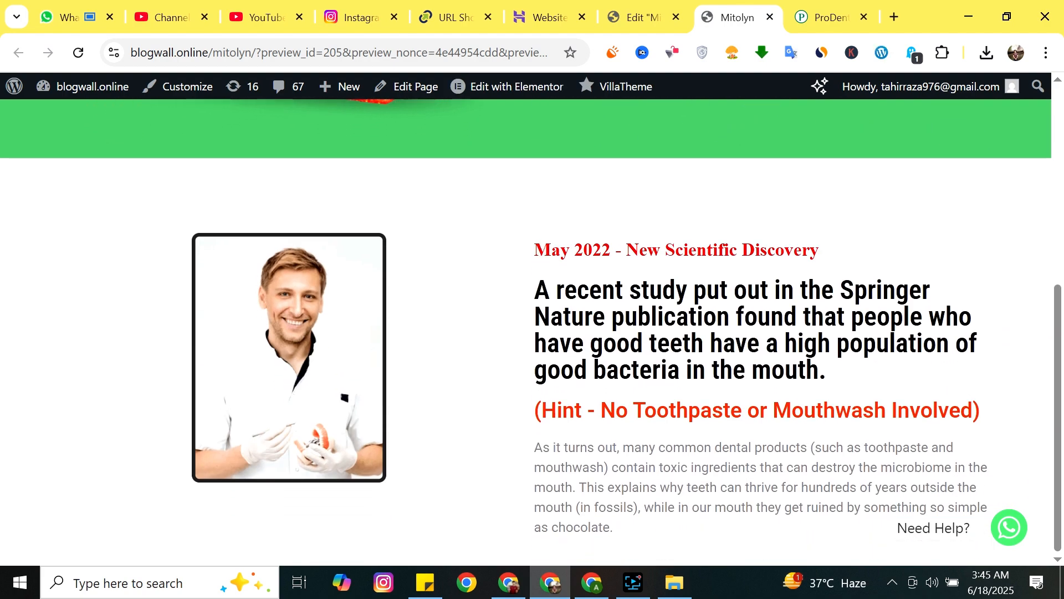
scroll(509, 292, "up", 6)
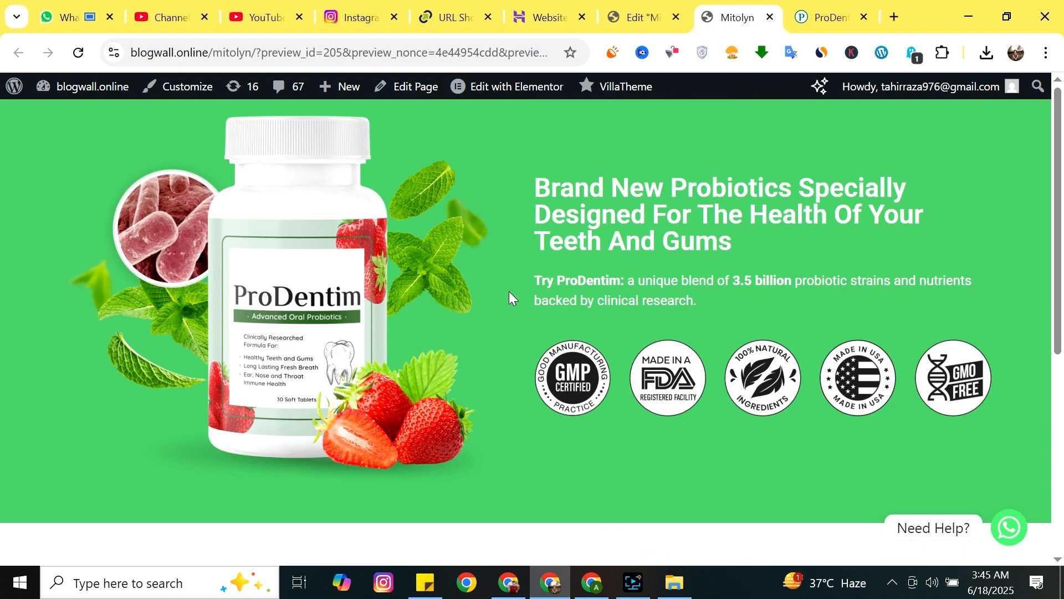
scroll(532, 292, "down", 6)
scroll(492, 347, "up", 6)
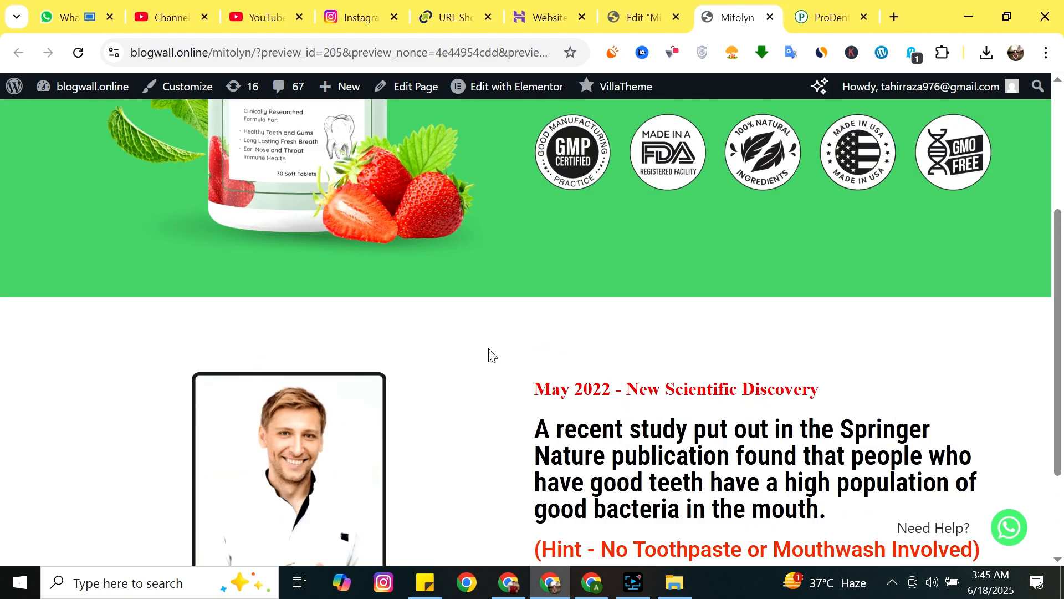
scroll(490, 349, "down", 6)
scroll(490, 351, "up", 6)
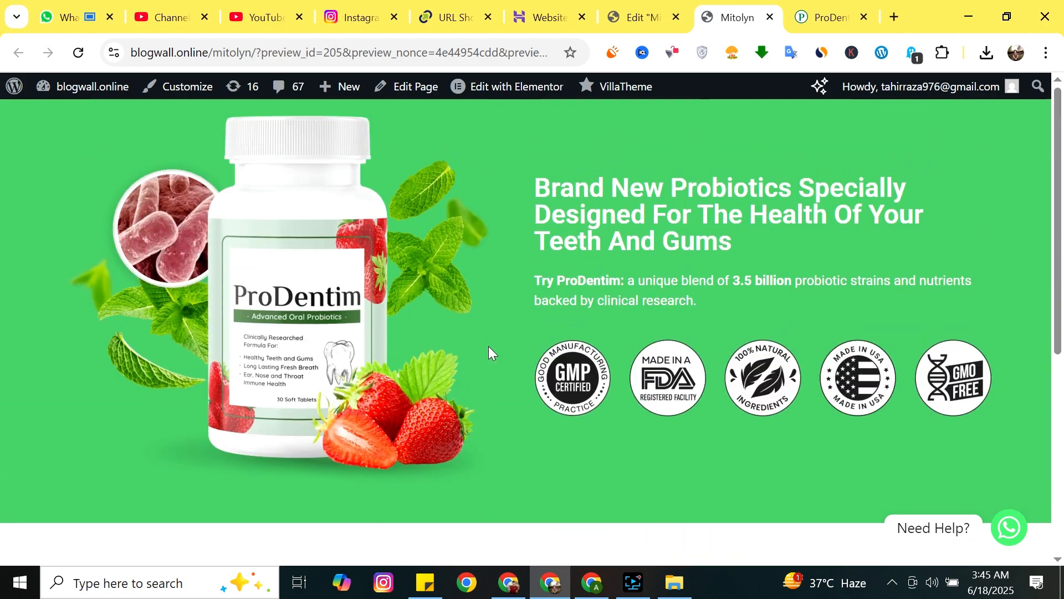
Set the spacer above the doctor image to 100 px in the Elementor editor, publish, and check the image's position in the preview.
left_click(641, 12)
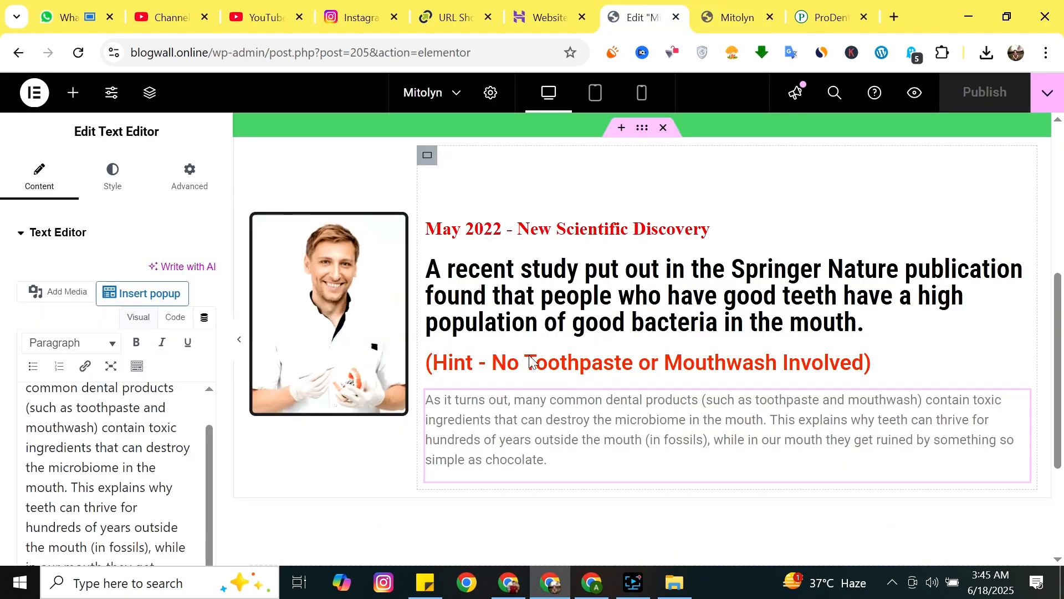
left_click(343, 189)
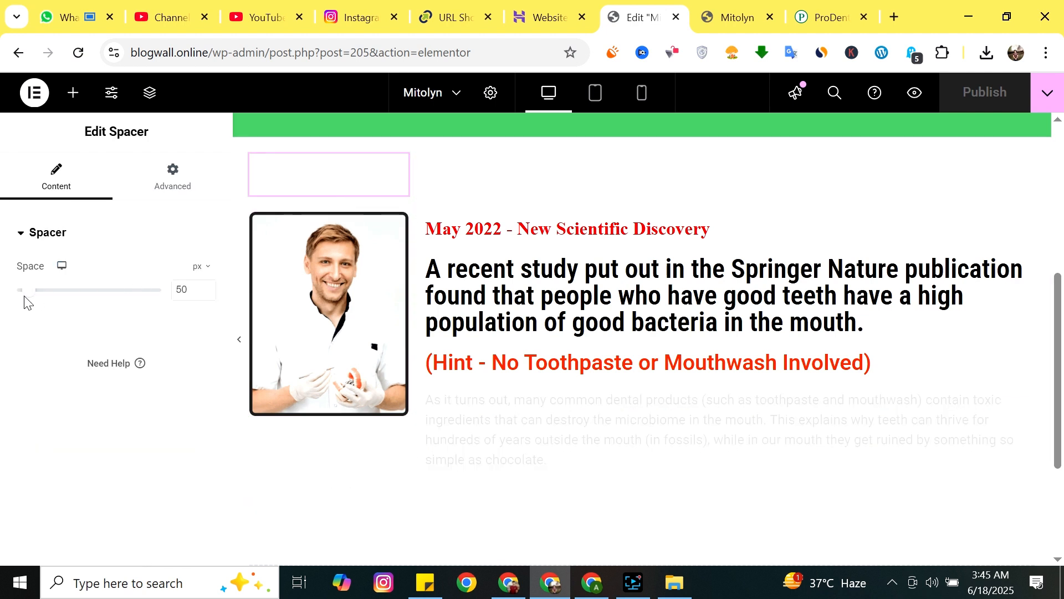
left_click_drag(28, 297, 39, 297)
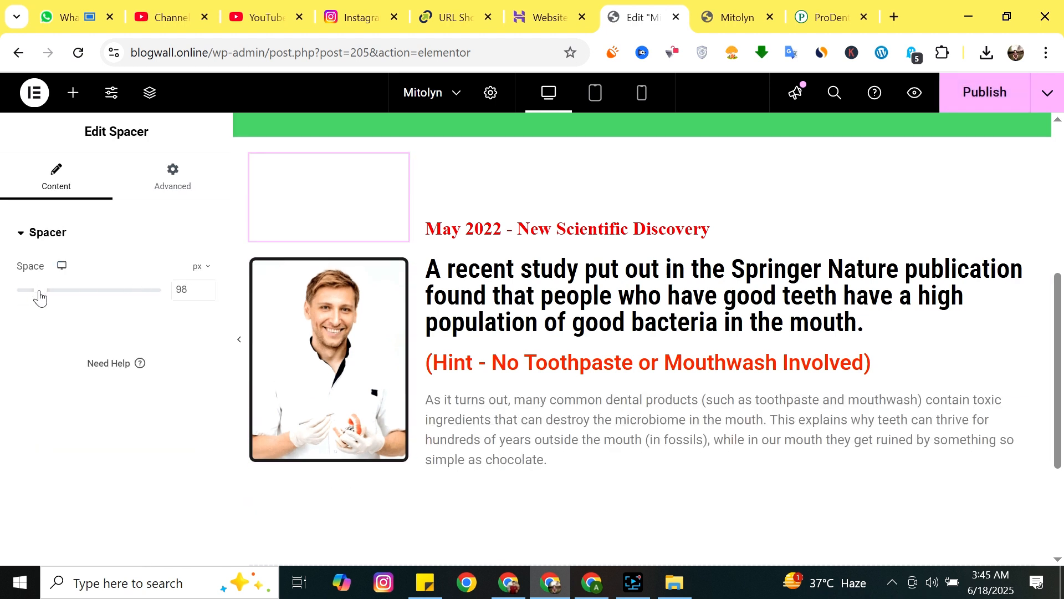
double_click(206, 286)
left_click(997, 91)
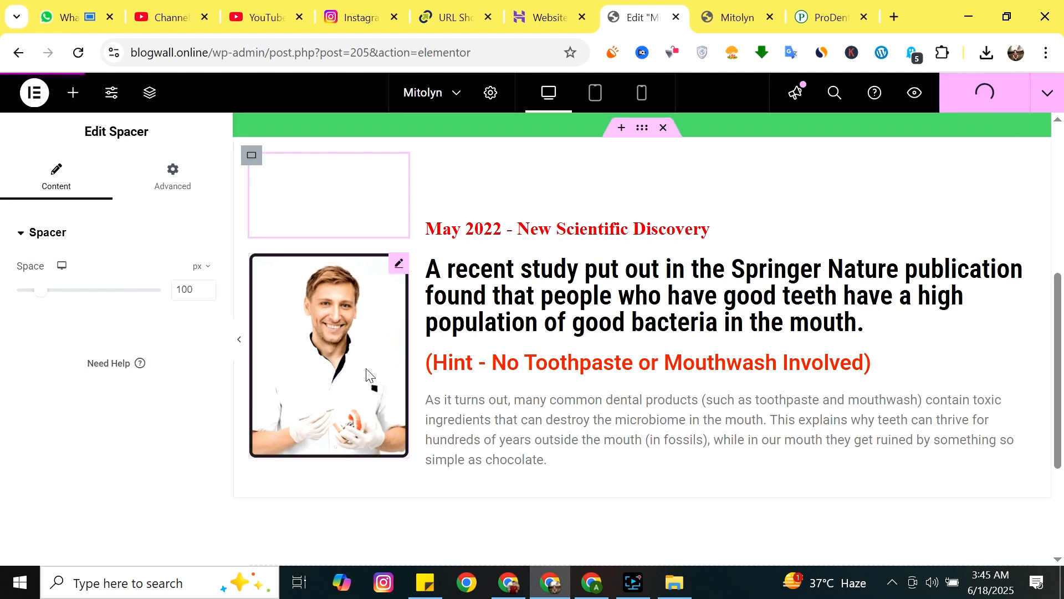
left_click(709, 16)
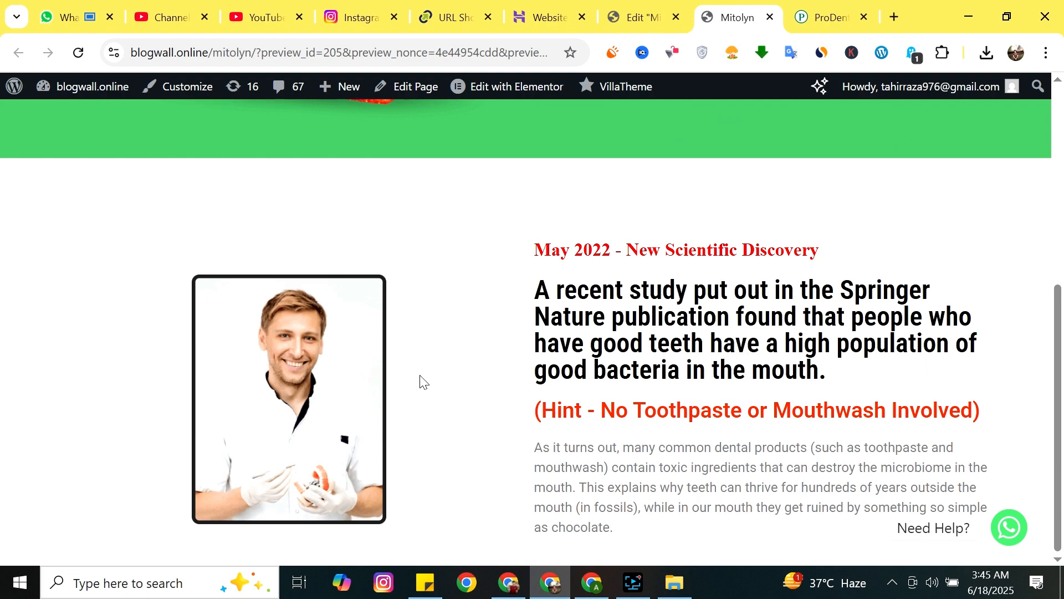
left_click(652, 9)
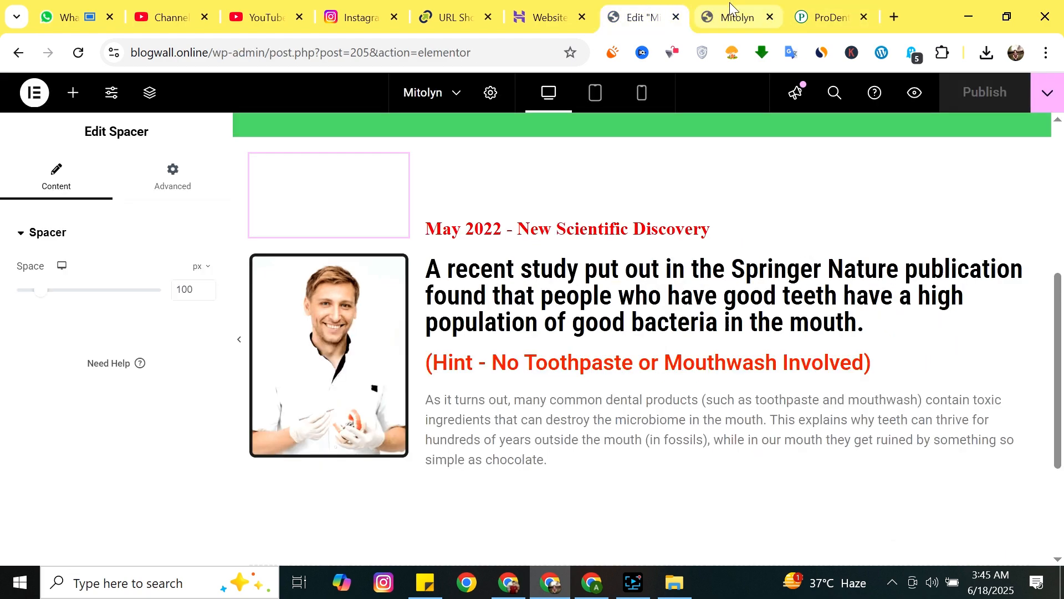
Examine the official page's "That's why we created ProDentim" section for reusable text and images, plus the ingredients section below it.
left_click(820, 7)
scroll(783, 365, "down", 5)
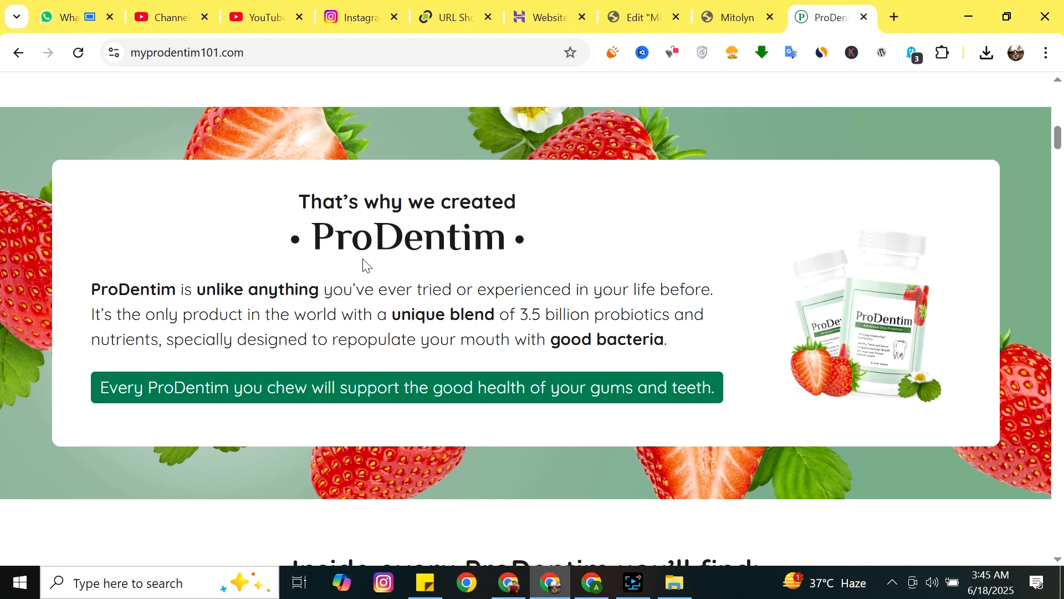
left_click_drag(92, 288, 765, 340)
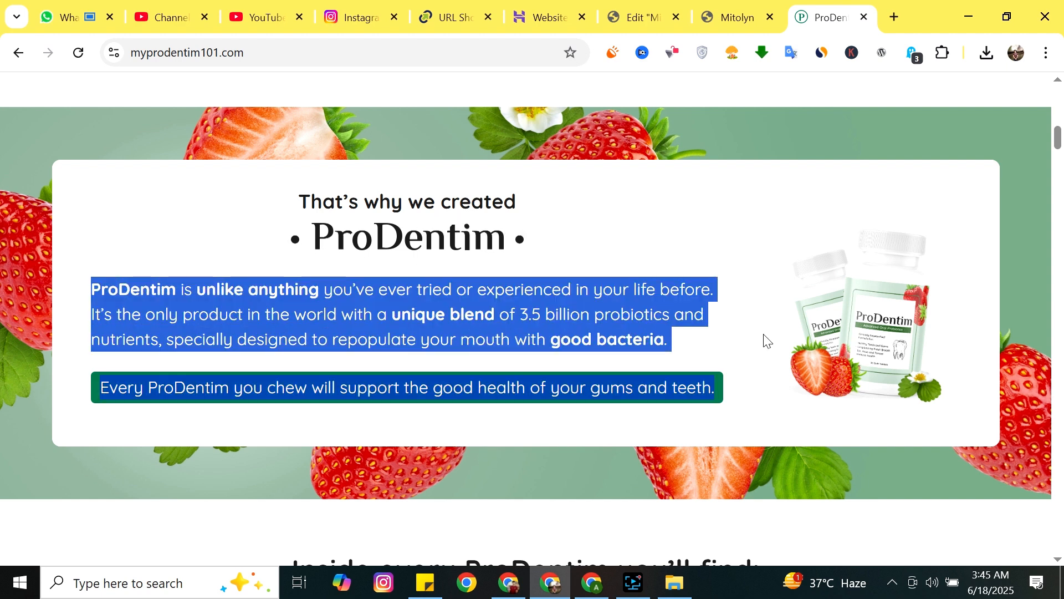
left_click(222, 144)
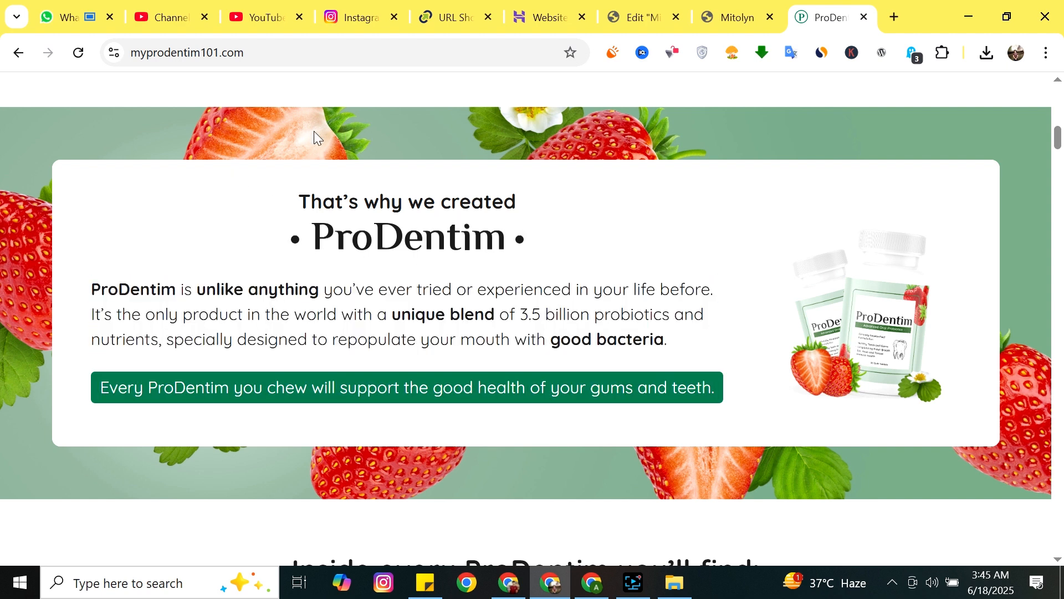
right_click(207, 122)
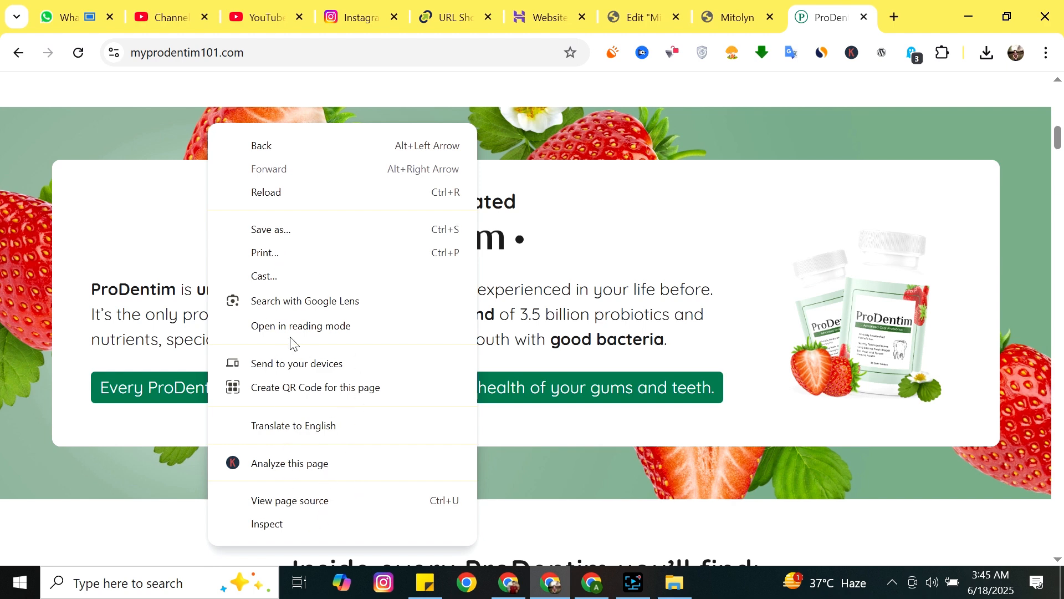
right_click(25, 144)
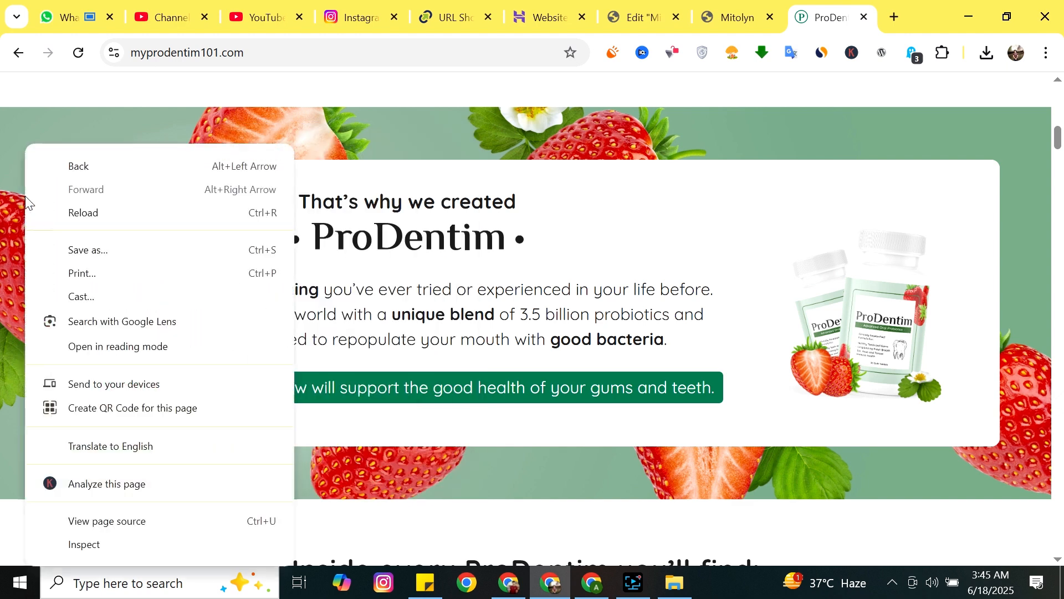
left_click(534, 469)
right_click(534, 467)
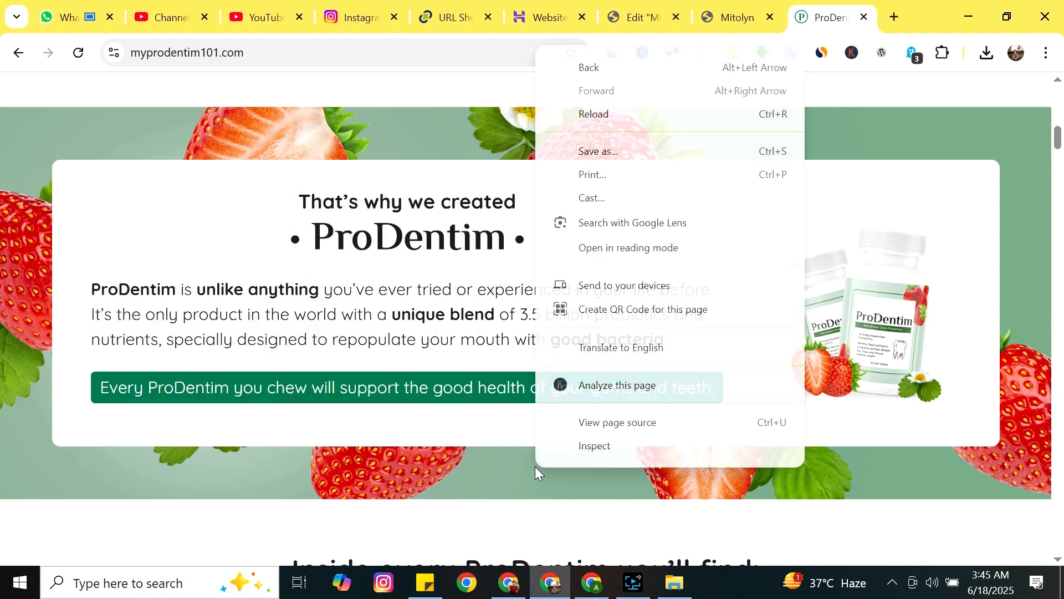
right_click(927, 225)
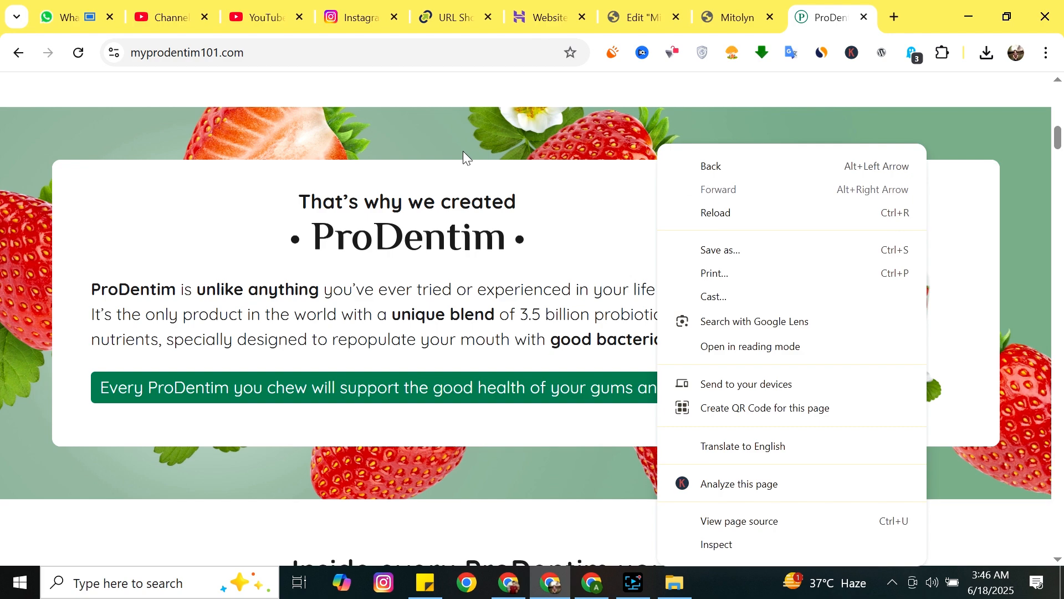
left_click(487, 149)
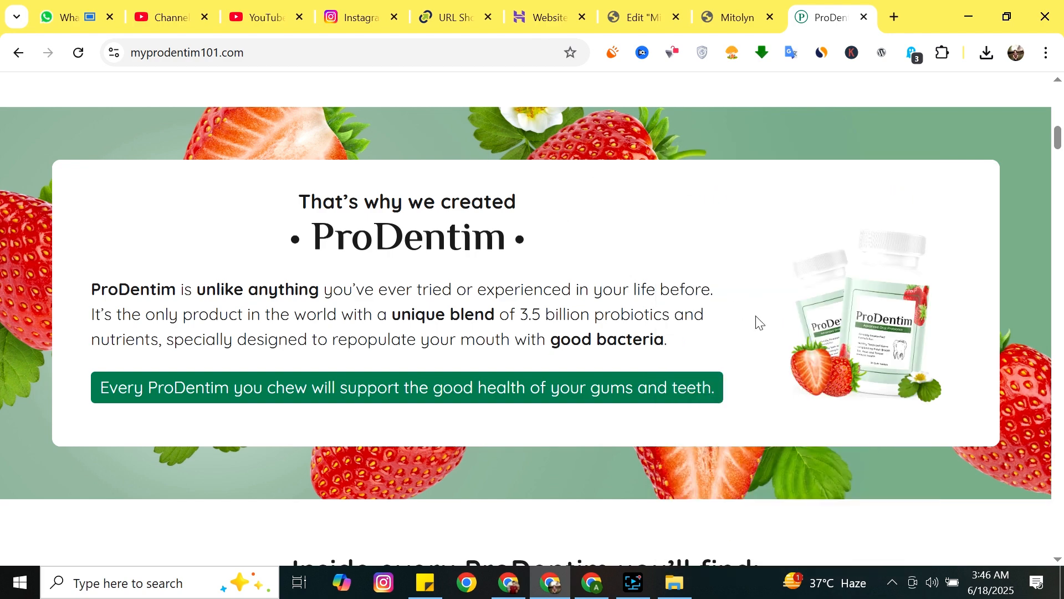
scroll(768, 344, "down", 7)
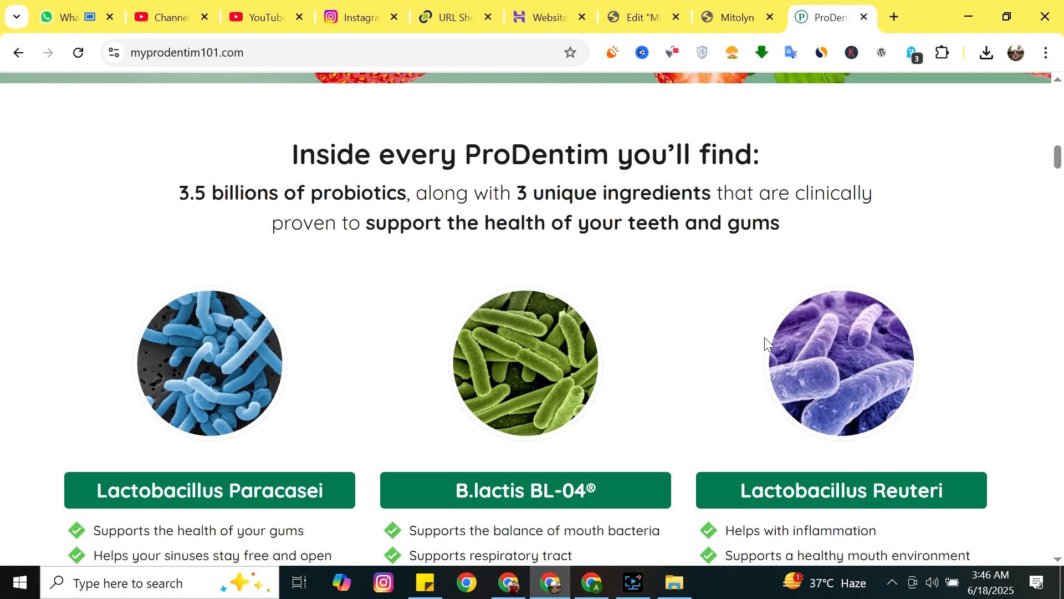
Recheck the official strawberry-framed ProDentim section, switch to the blank 1280 × 720 px Canva design, and search its elements for "strawberry background".
scroll(766, 343, "down", 1)
scroll(768, 344, "up", 8)
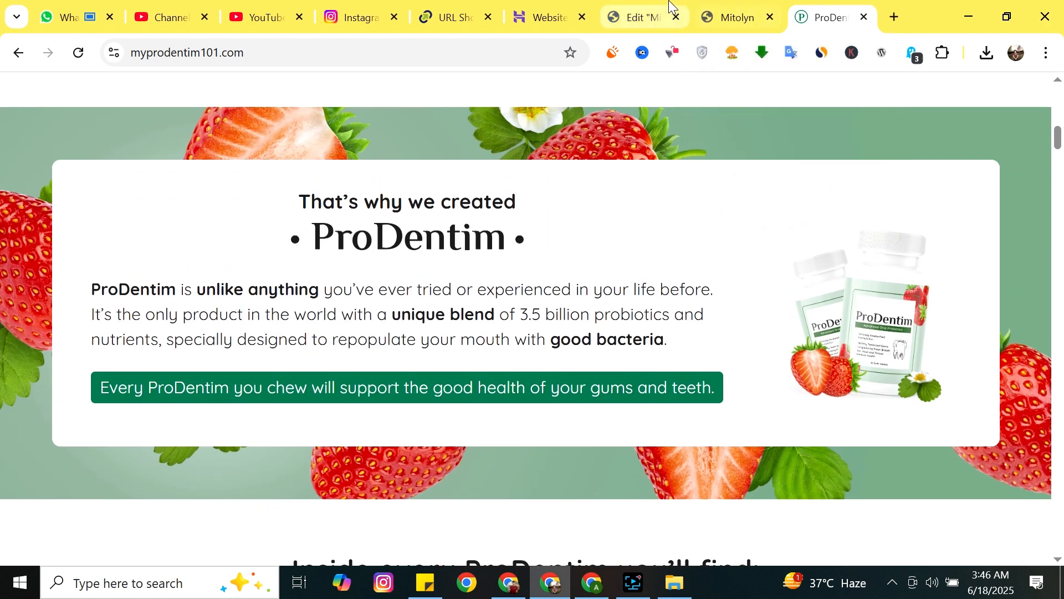
left_click(652, 12)
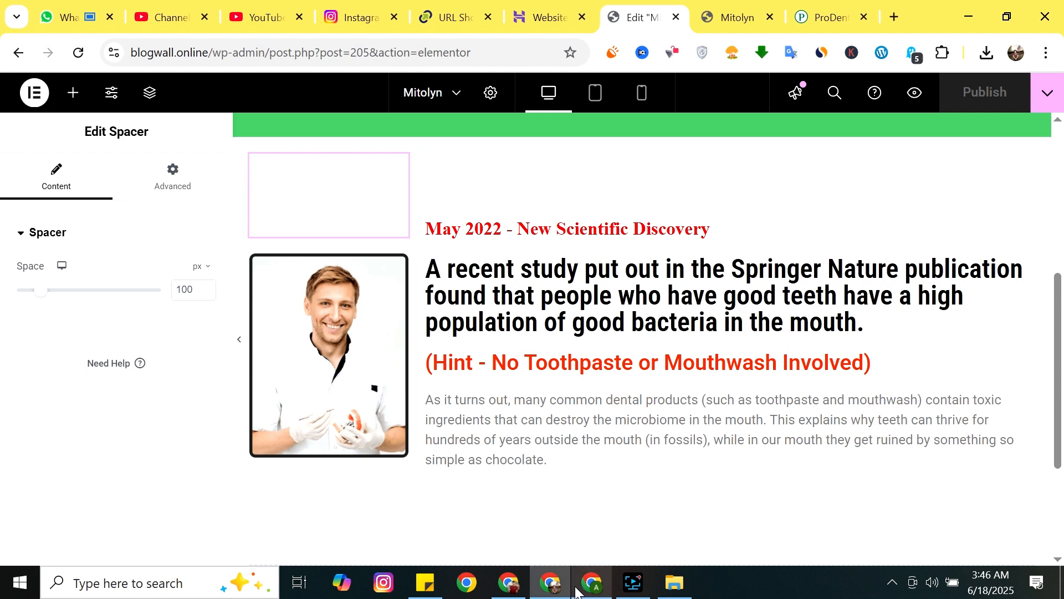
left_click(509, 582)
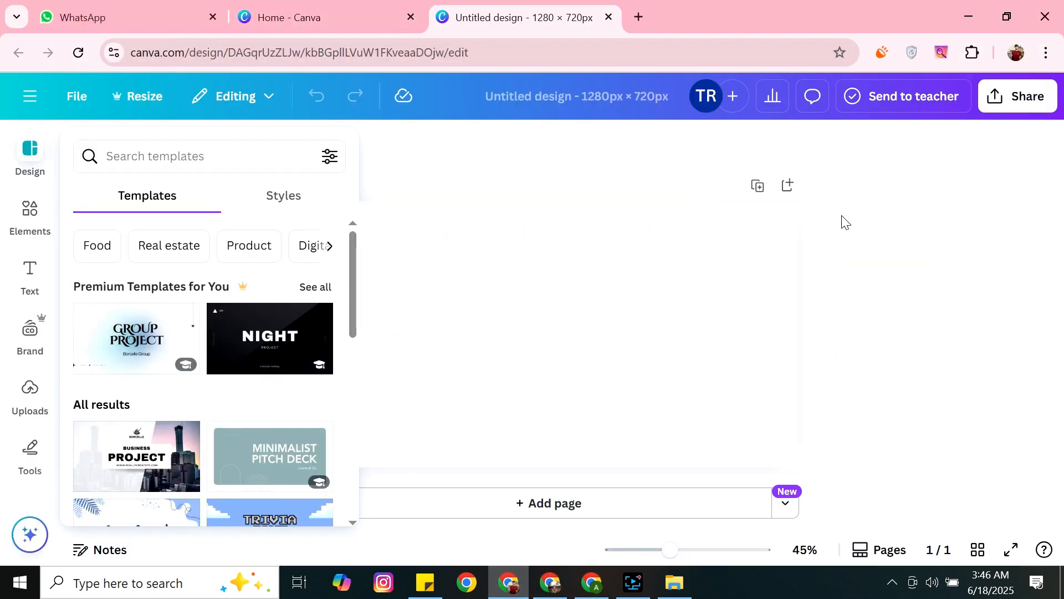
left_click(849, 244)
left_click(32, 218)
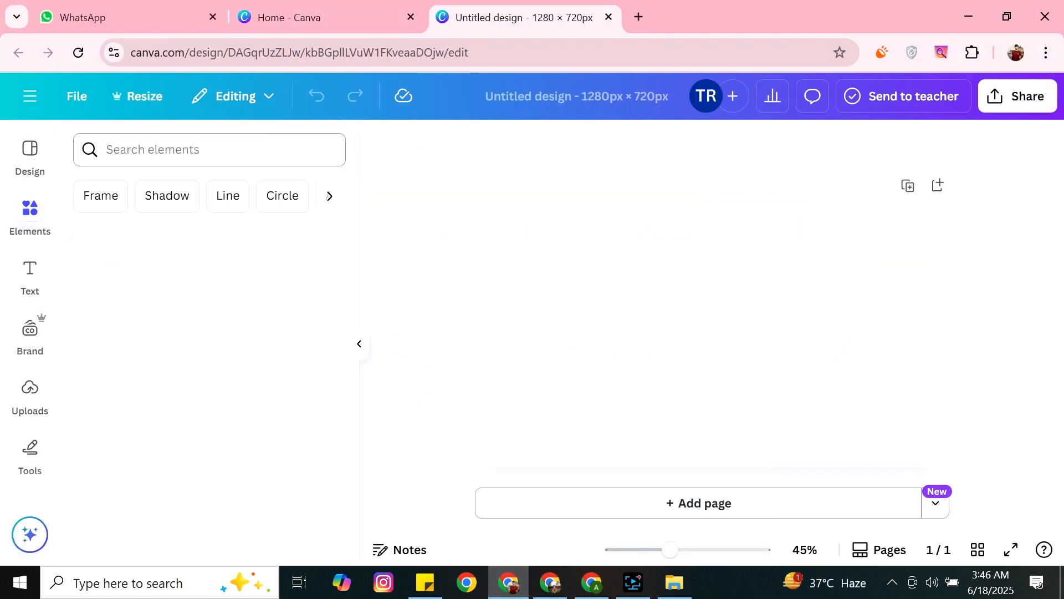
type("st")
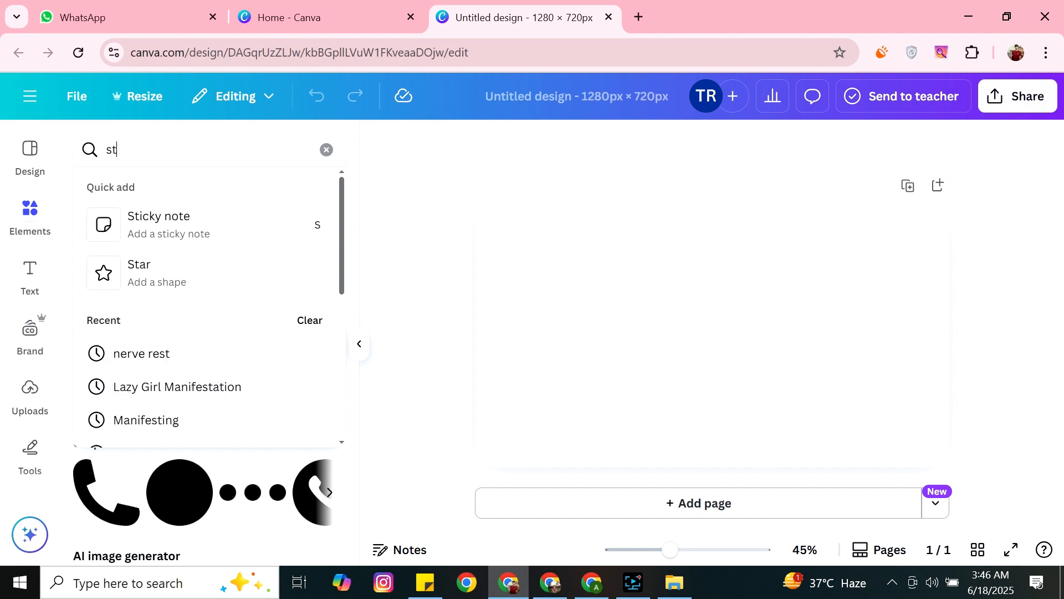
key("BackSpace")
type("trawberry")
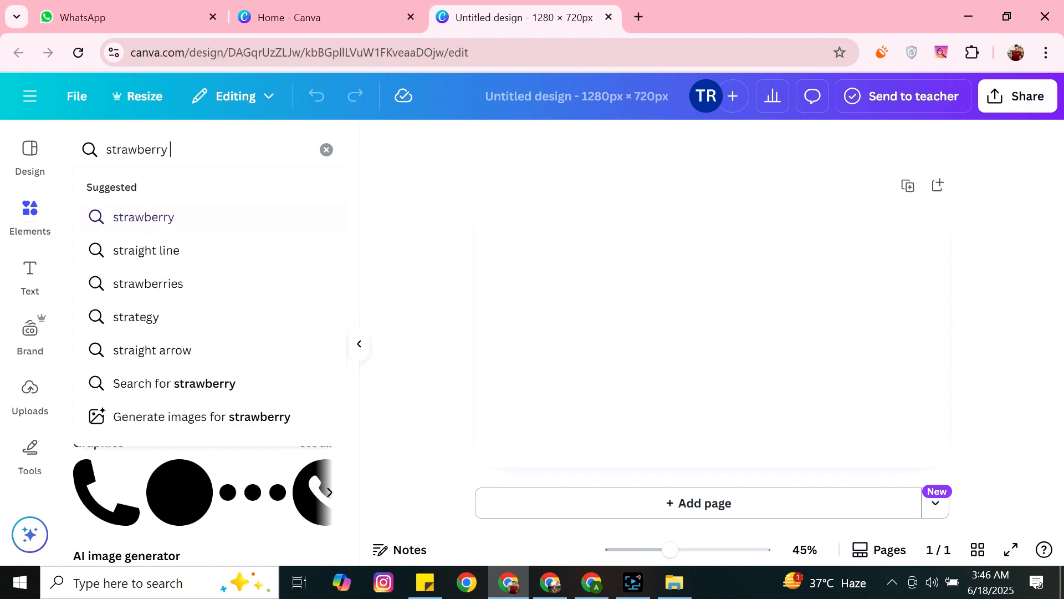
type(" back")
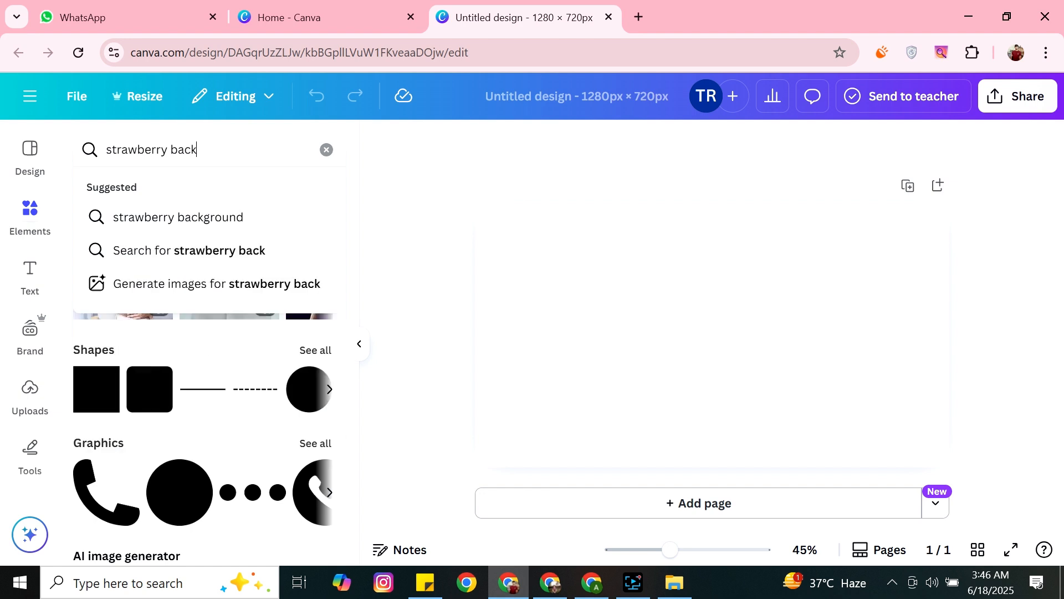
type("ground")
key("Return")
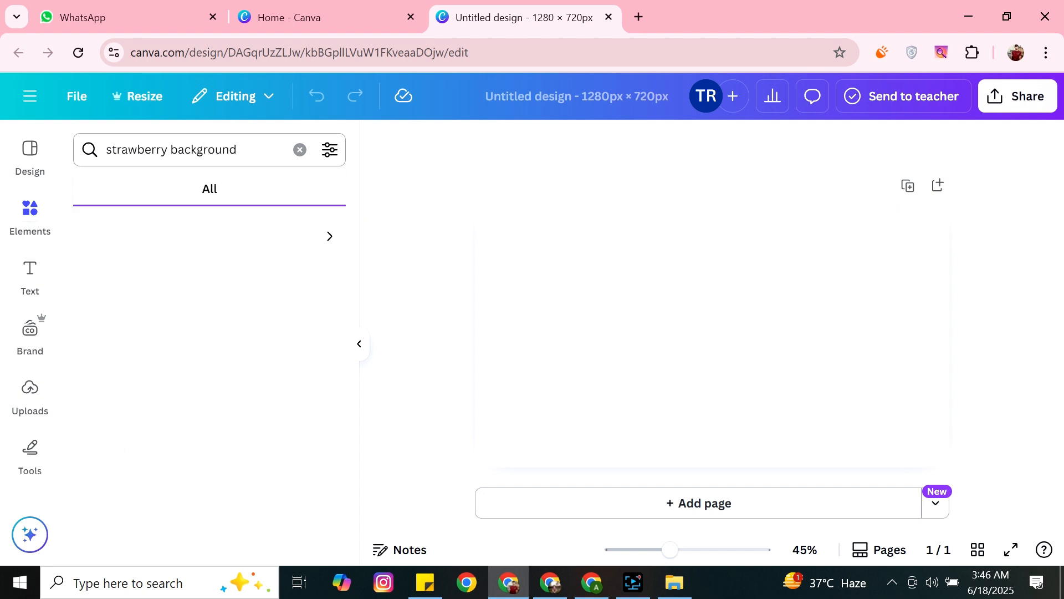
left_click(634, 584)
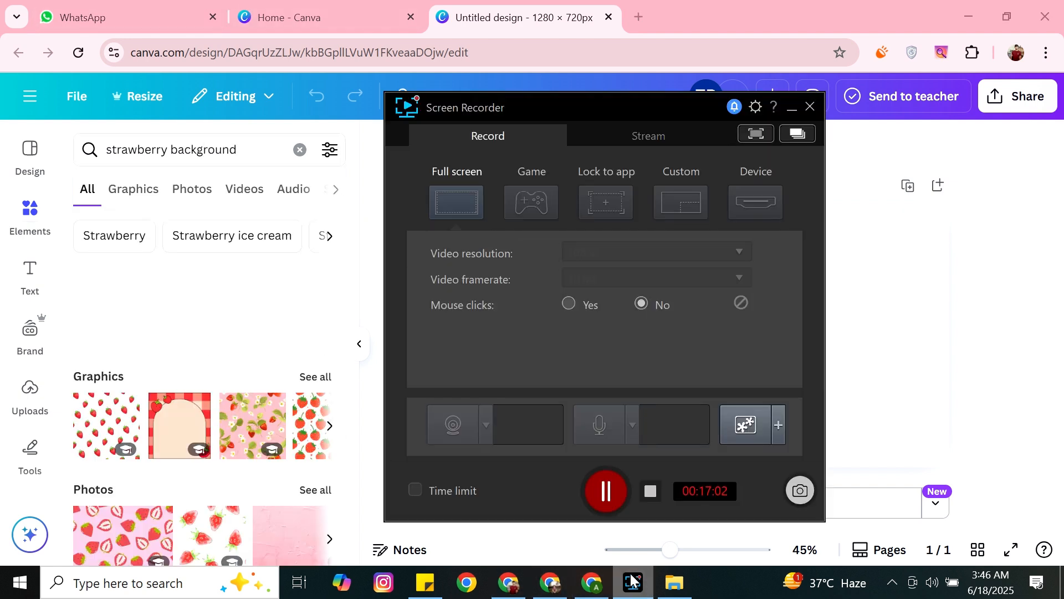
left_click(634, 584)
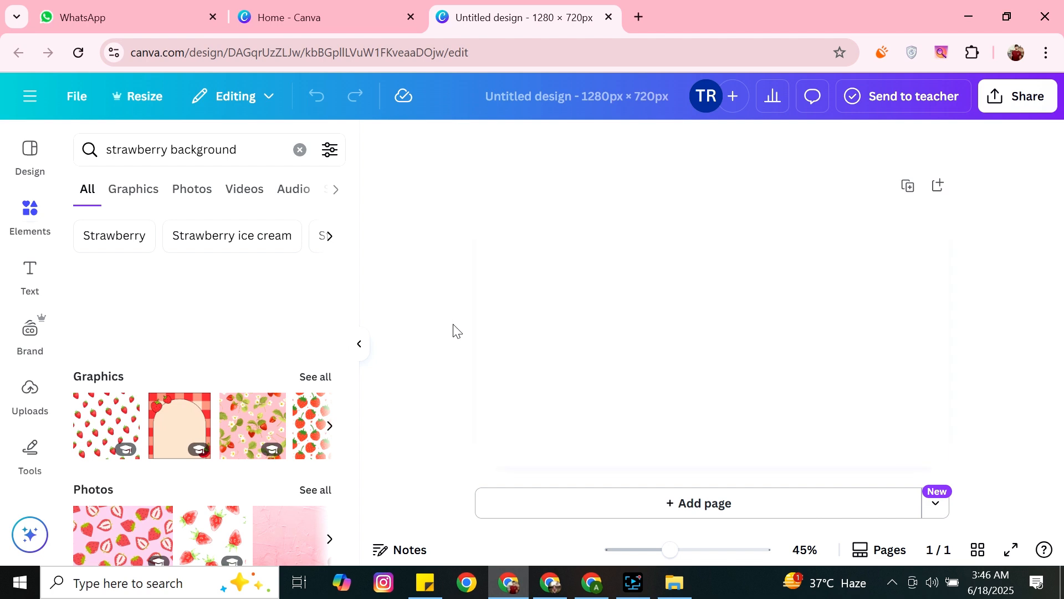
Limit the strawberry background results to photos and set the plain pink textured photo as the page background.
scroll(275, 424, "down", 3)
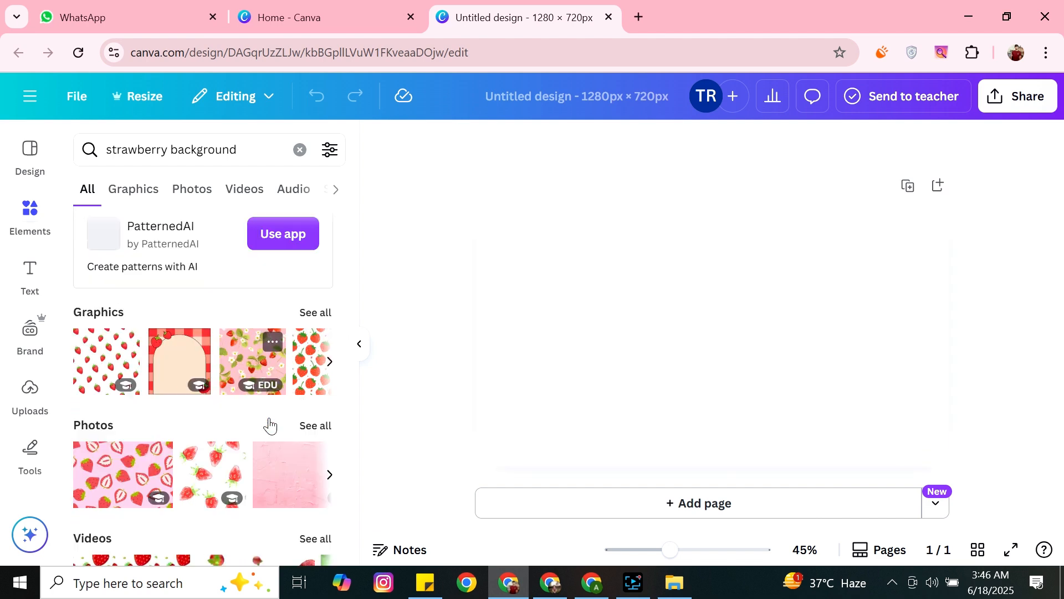
scroll(281, 422, "up", 3)
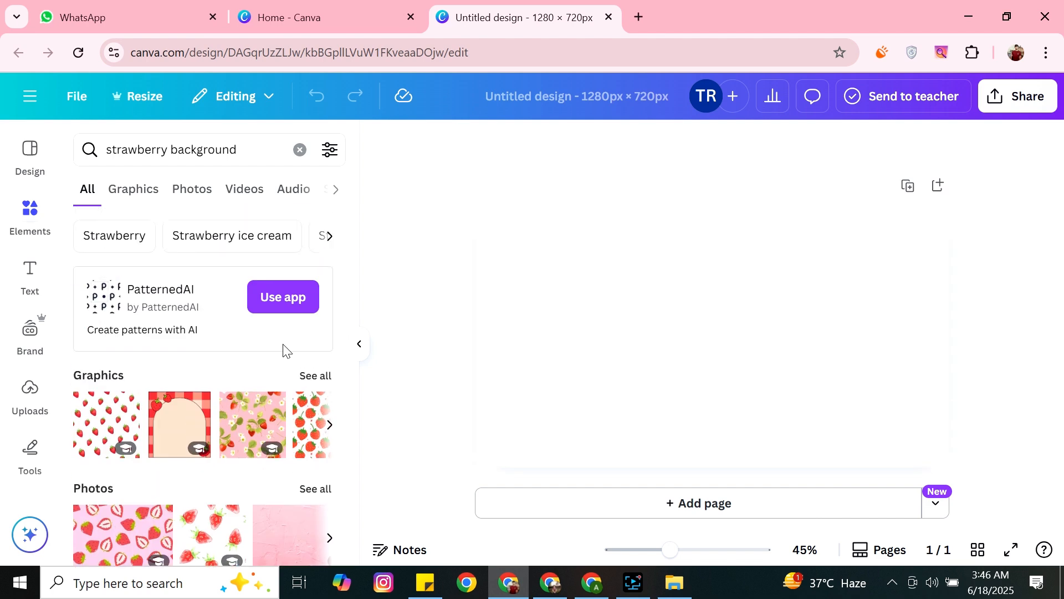
left_click(209, 199)
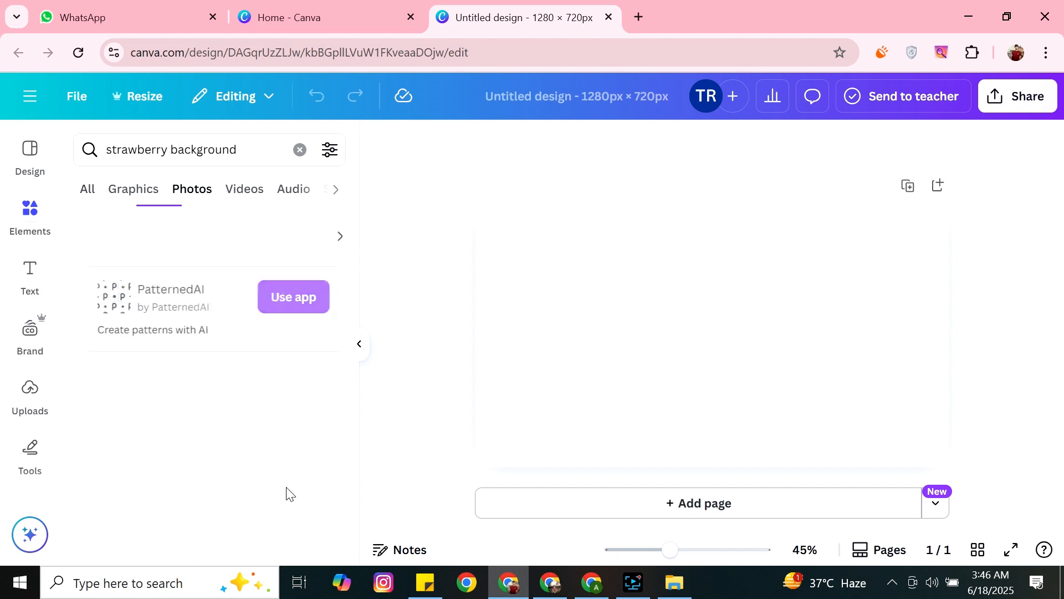
scroll(310, 432, "down", 3)
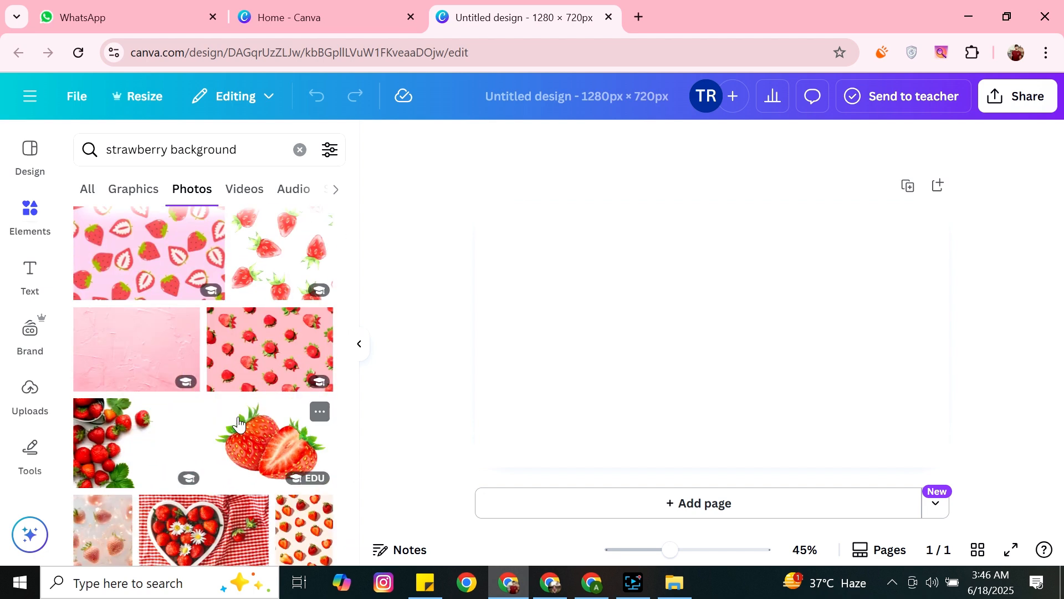
scroll(282, 367, "down", 3)
scroll(286, 363, "down", 3)
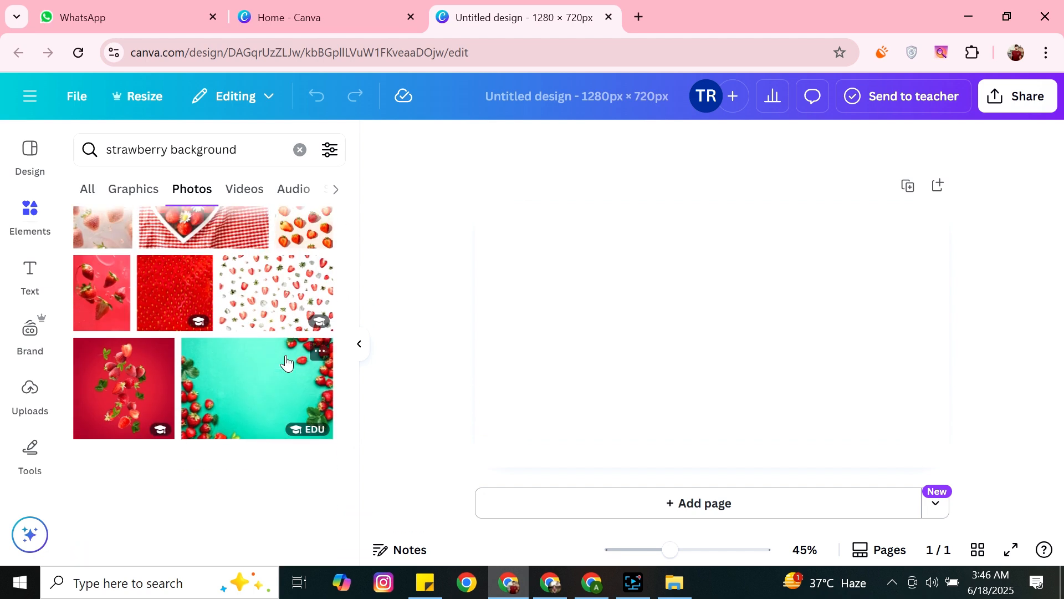
scroll(286, 363, "down", 3)
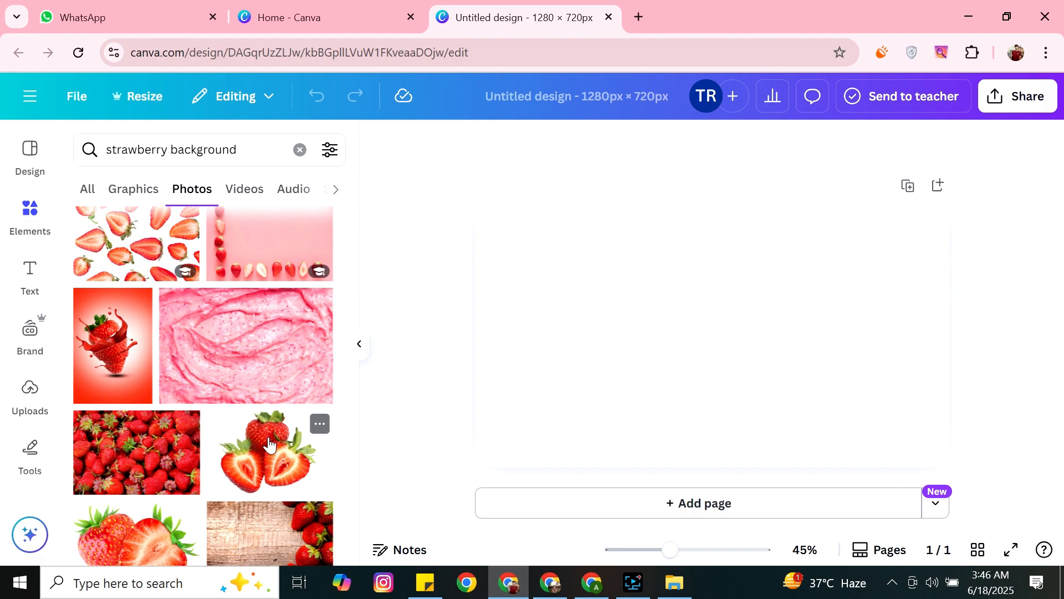
scroll(280, 399, "down", 5)
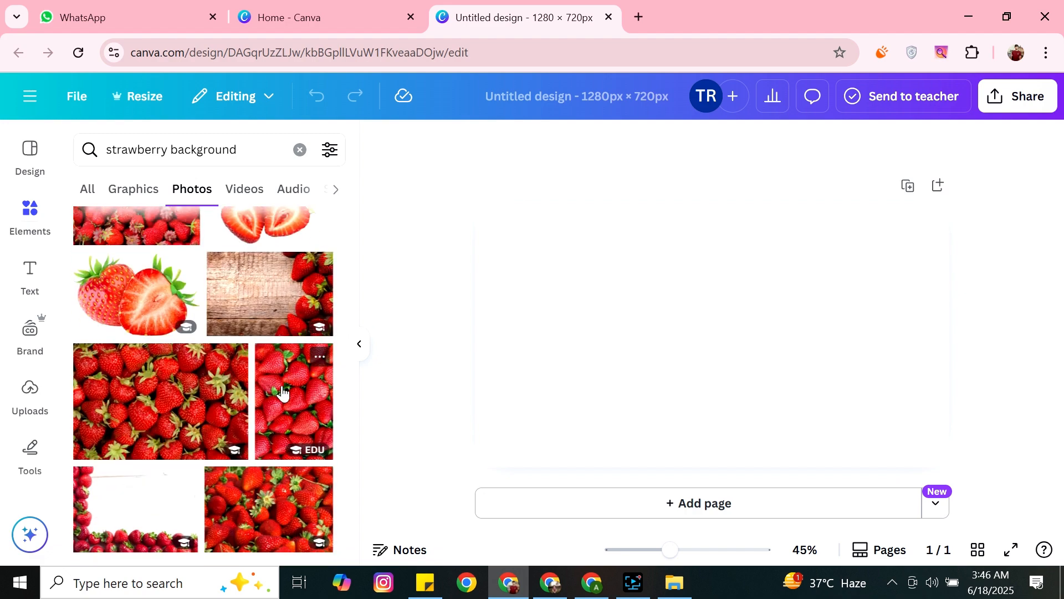
scroll(283, 392, "down", 5)
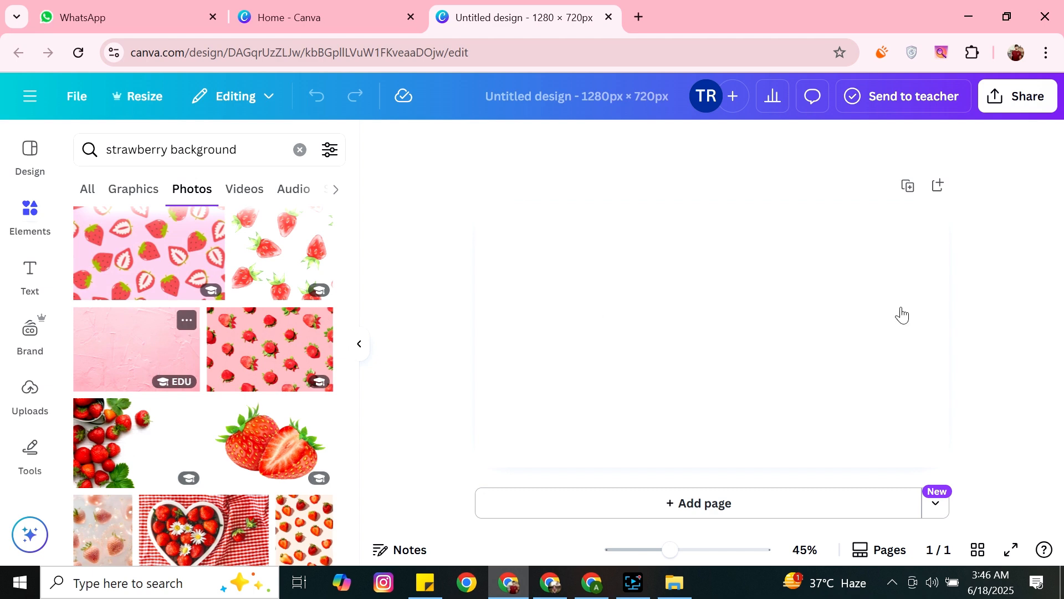
right_click(668, 302)
left_click(748, 473)
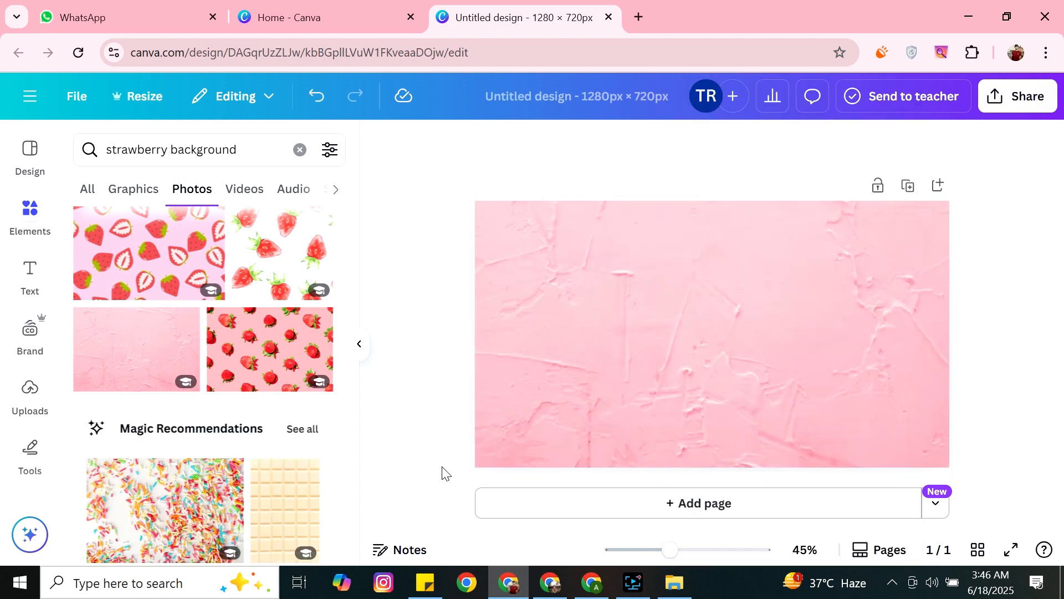
Add the cutout photo of a whole and a halved strawberry, shrink it, and place it in the upper-left corner of the pink background.
scroll(261, 366, "down", 5)
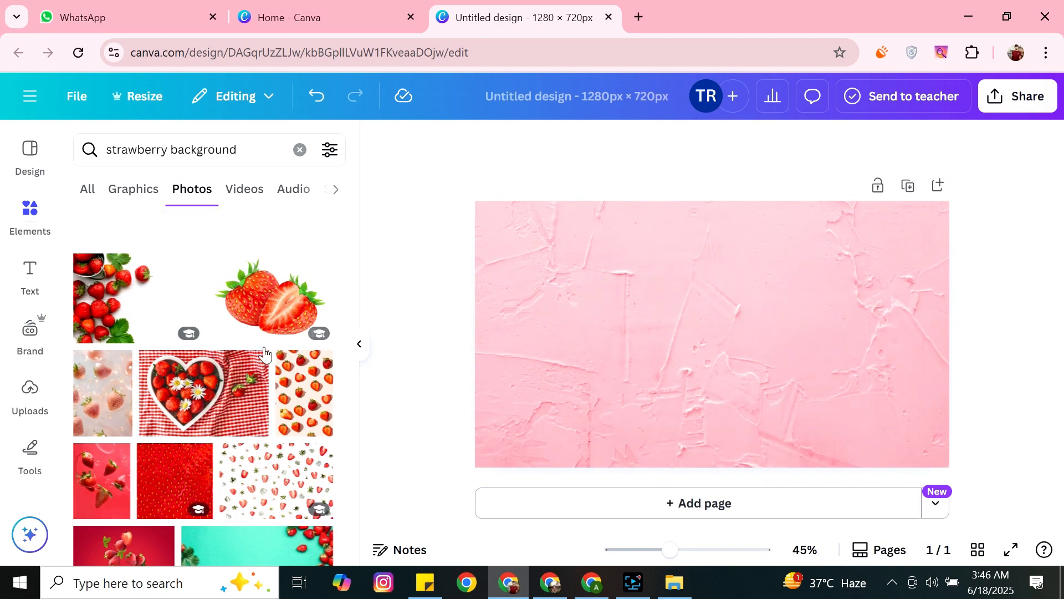
left_click(270, 309)
left_click_drag(717, 340, 591, 322)
left_click_drag(746, 425, 526, 313)
left_click_drag(503, 256, 527, 258)
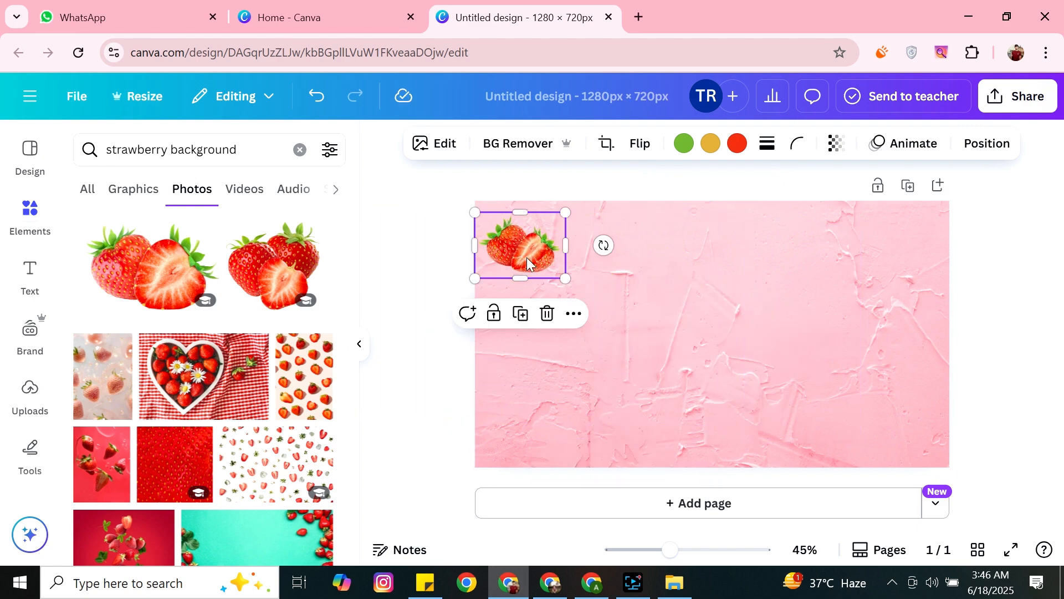
Duplicate the strawberry image three times and spread the copies down the left part of the pink background.
key("ctrl+d")
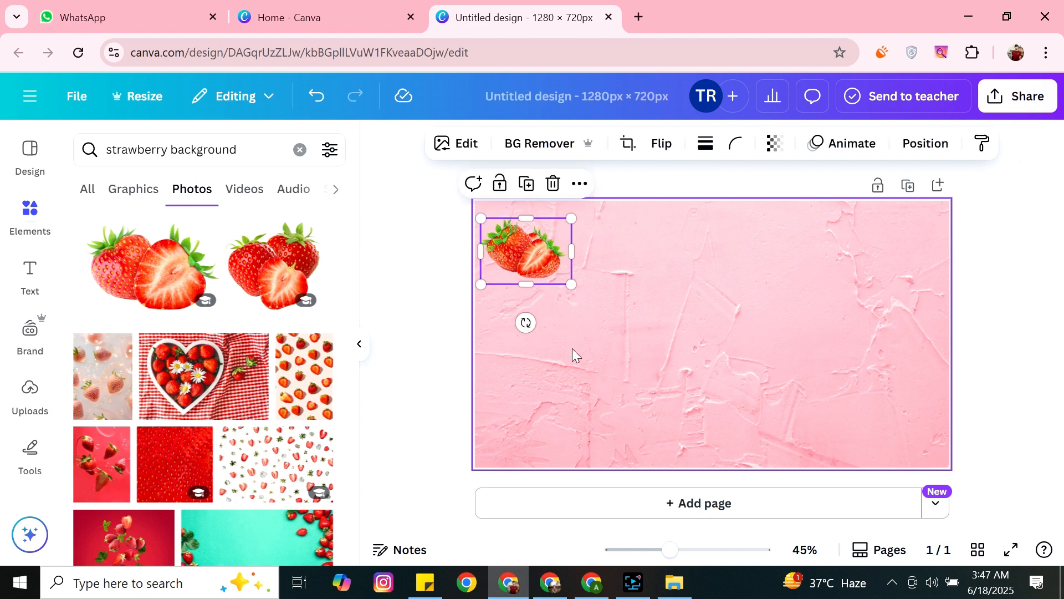
left_click_drag(526, 253, 592, 319)
key("ctrl+d")
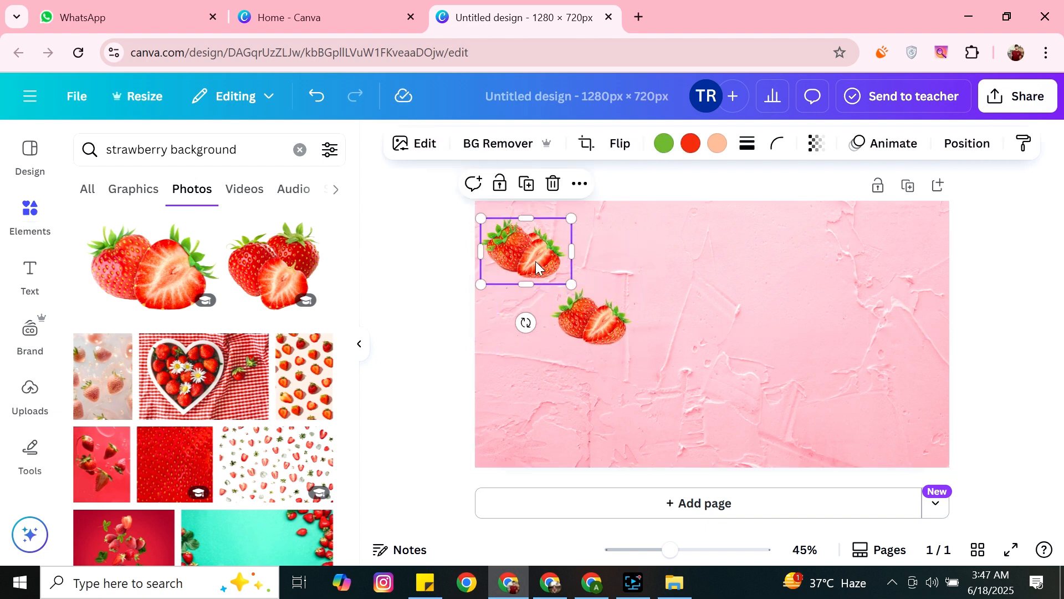
left_click_drag(536, 261, 536, 375)
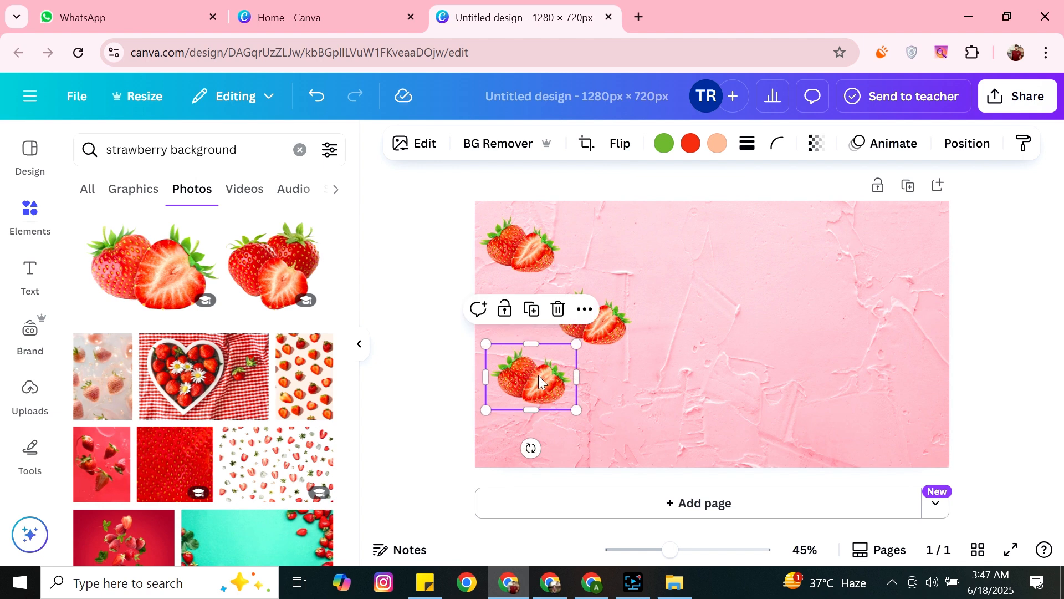
left_click(534, 277)
key("ctrl+d")
left_click_drag(534, 282, 580, 455)
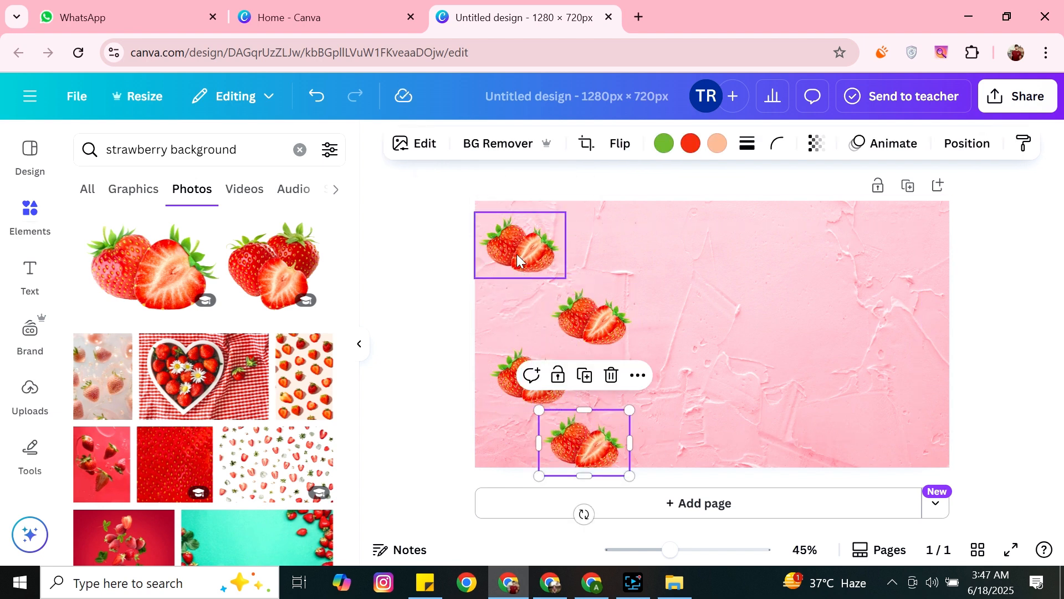
Arrange the strawberries, with one more copy, into a staggered column of five along the design's left edge.
mouse_move(521, 249)
left_mouse_down()
mouse_move(511, 216)
mouse_move(509, 239)
left_mouse_up()
left_click_drag(565, 327, 524, 297)
left_click_drag(536, 375, 527, 335)
left_click_drag(566, 453, 520, 453)
left_click(558, 337)
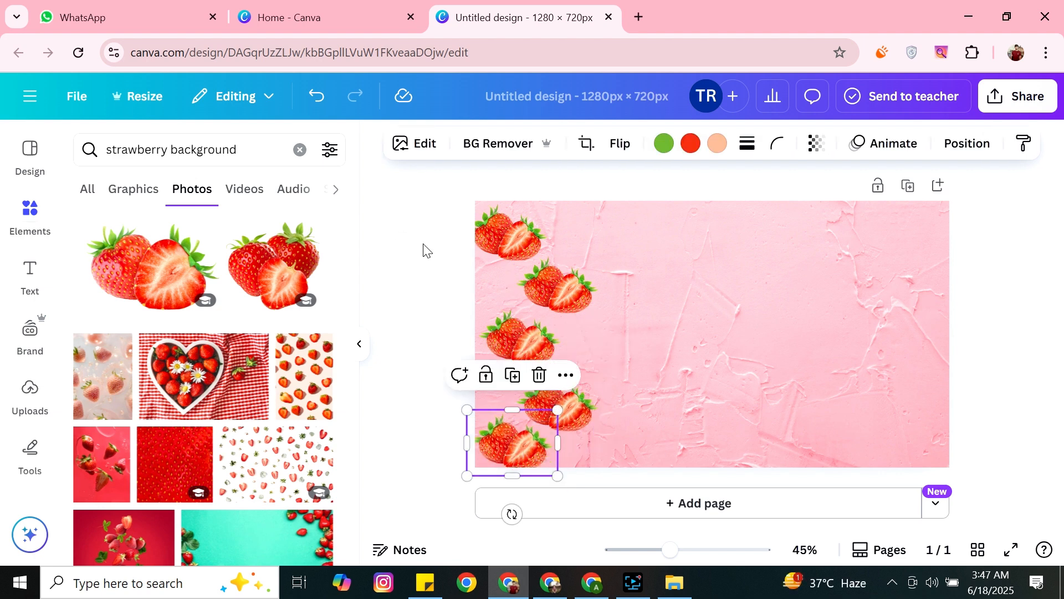
Duplicate the whole five-strawberry column three times, spacing the copies evenly across the pink background to fill its width.
left_click_drag(428, 225, 579, 460)
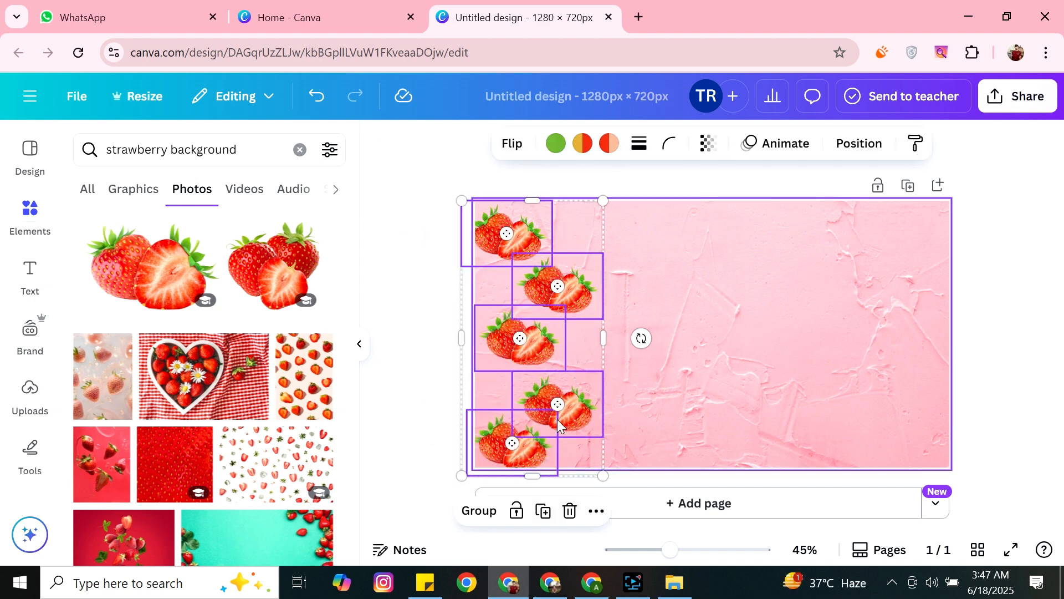
left_click_drag(494, 466, 500, 472)
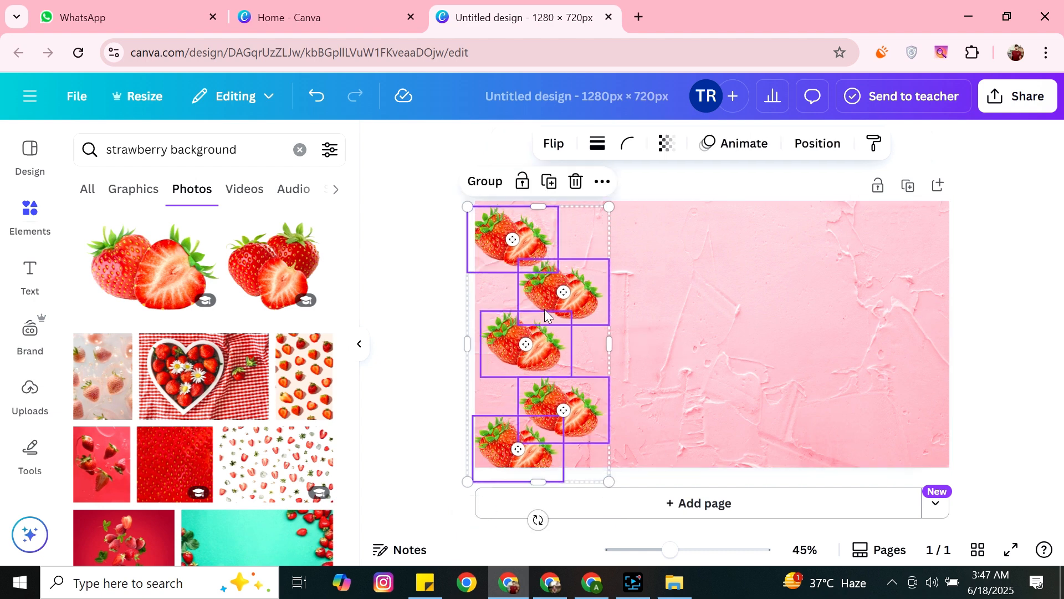
left_click_drag(546, 315, 621, 304)
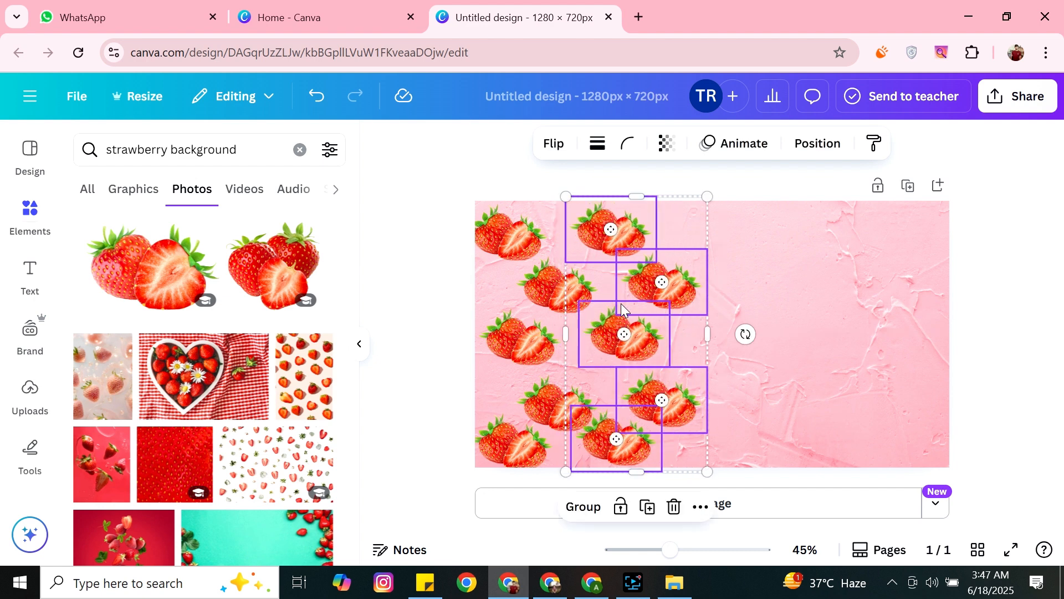
key("ctrl+v")
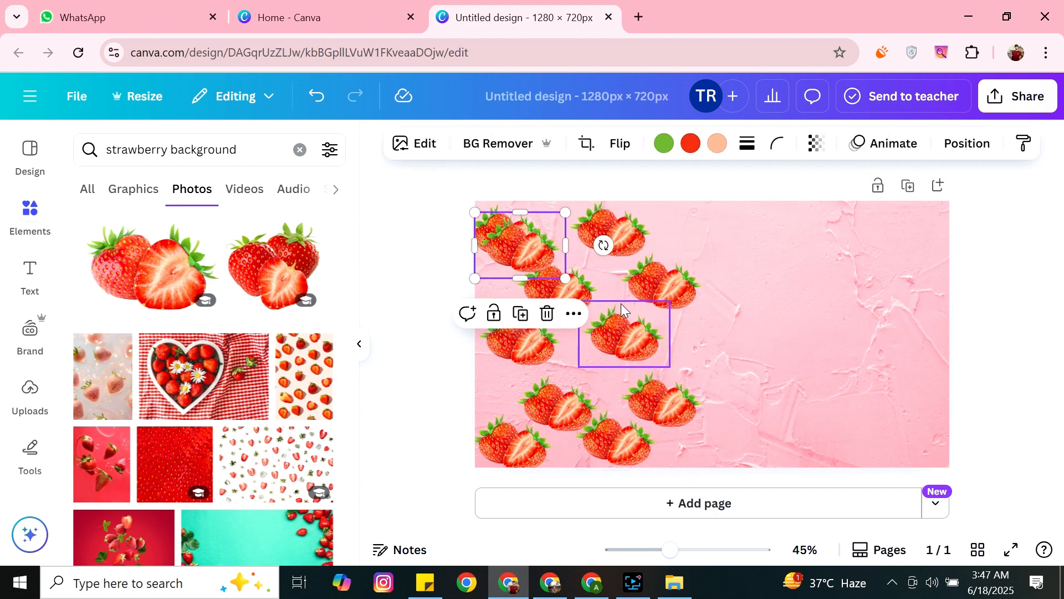
key("ctrl+z")
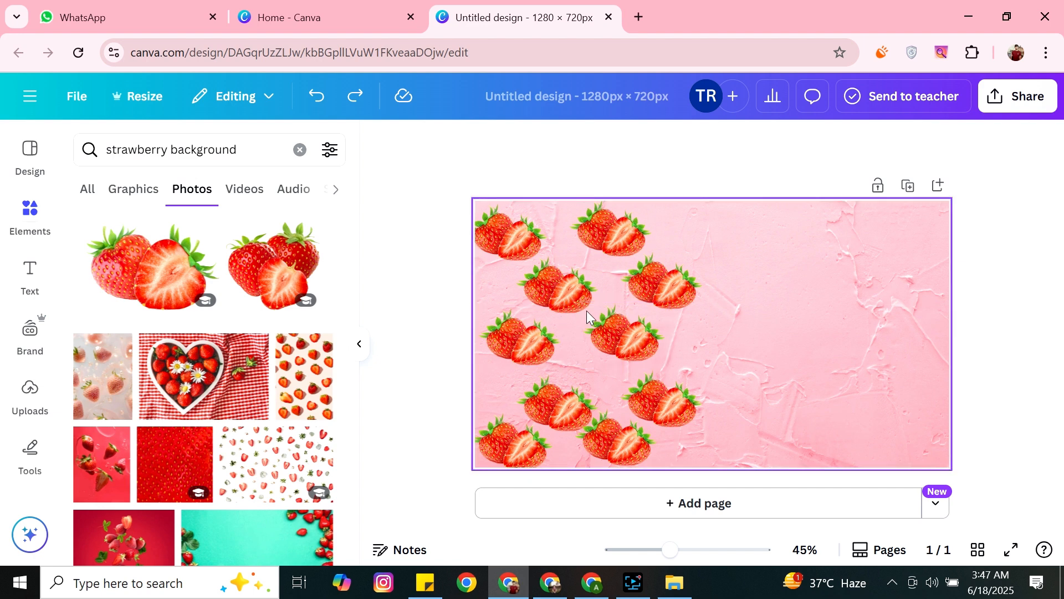
left_click_drag(664, 162, 631, 427)
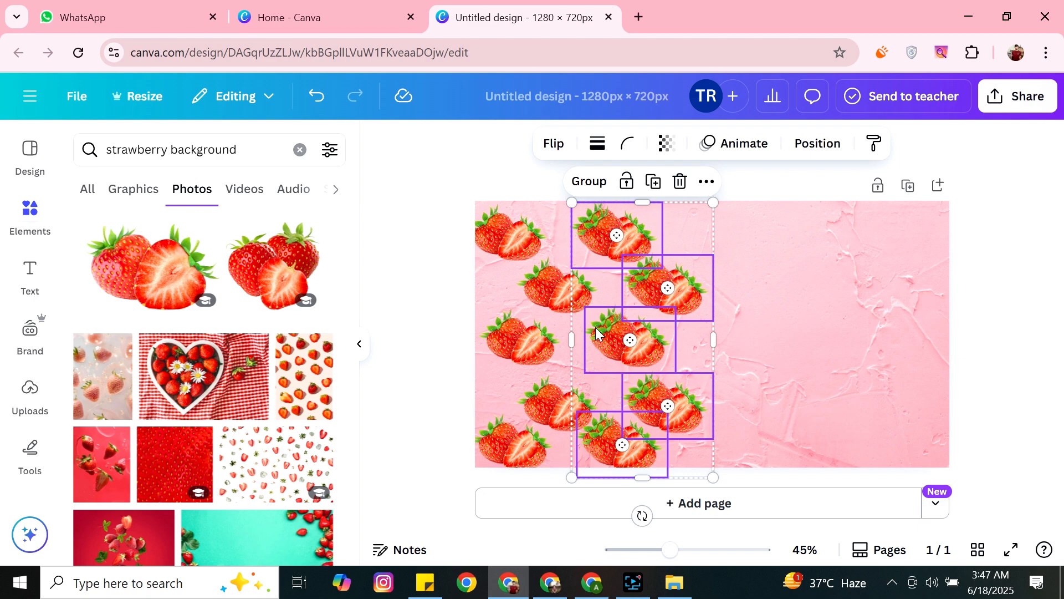
left_click_drag(597, 332, 702, 320)
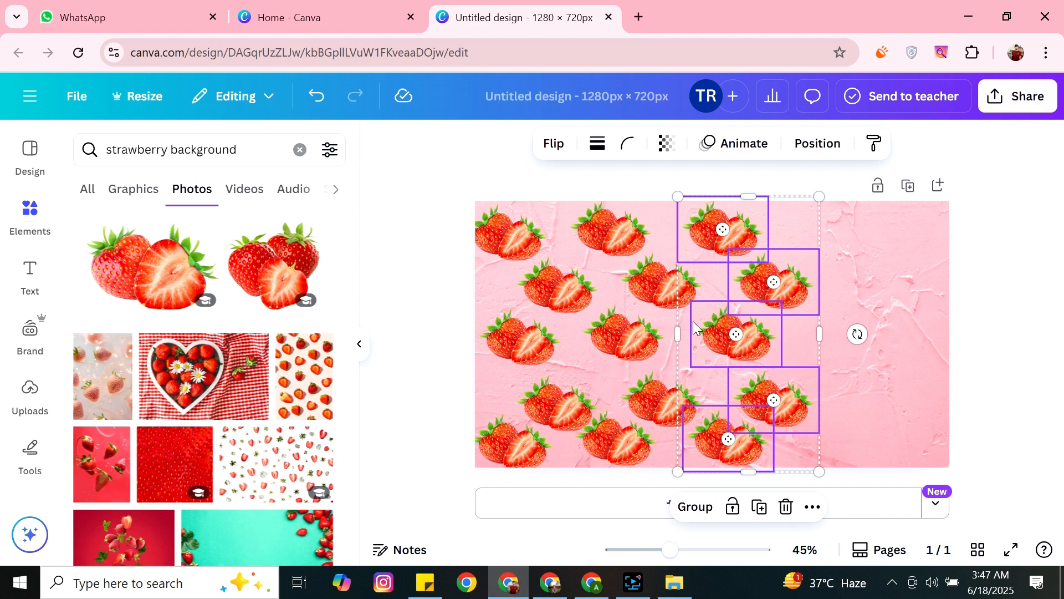
key("ctrl+d")
left_click(1015, 276)
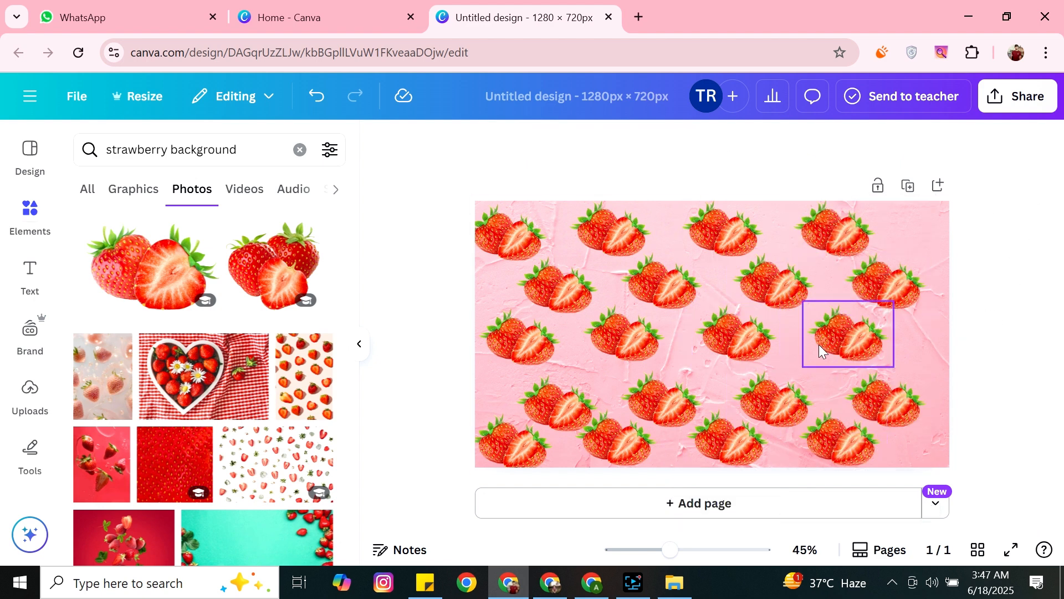
Download the strawberry pattern design as a PNG at size 1 (1,280 × 720 px).
left_click(1022, 106)
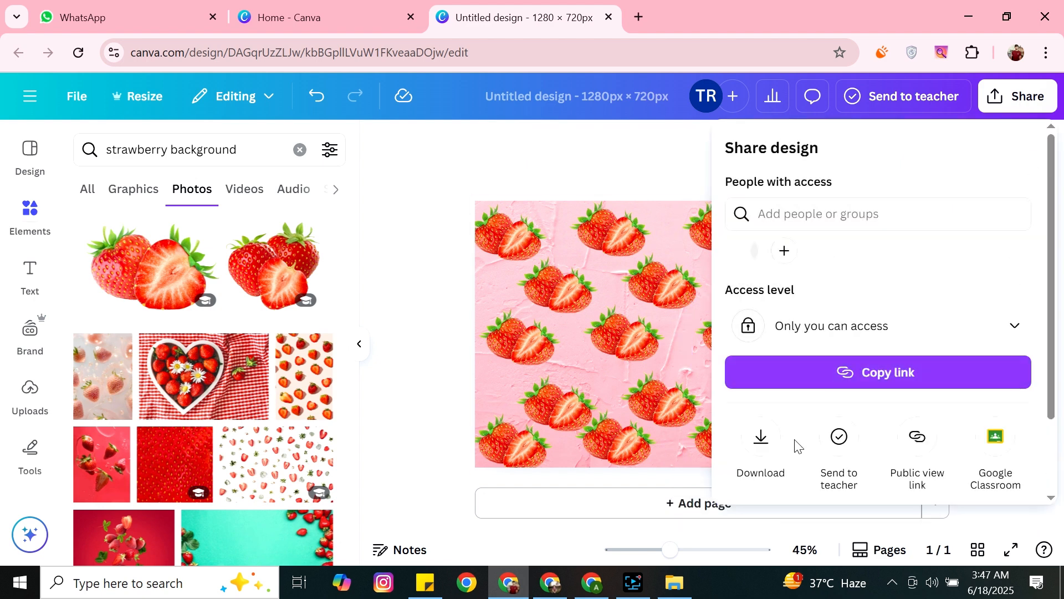
left_click(759, 450)
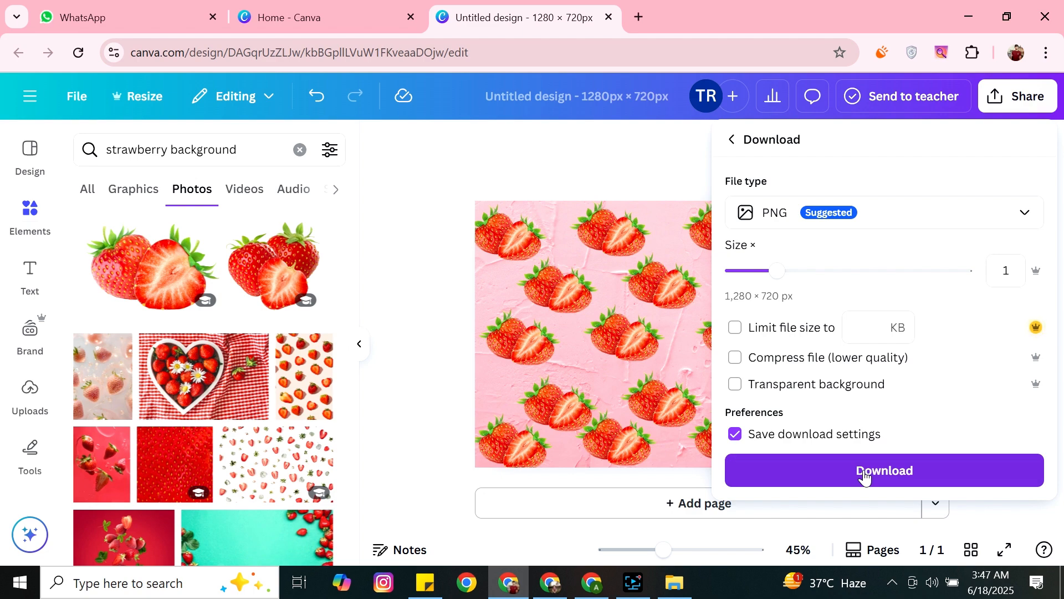
left_click(865, 477)
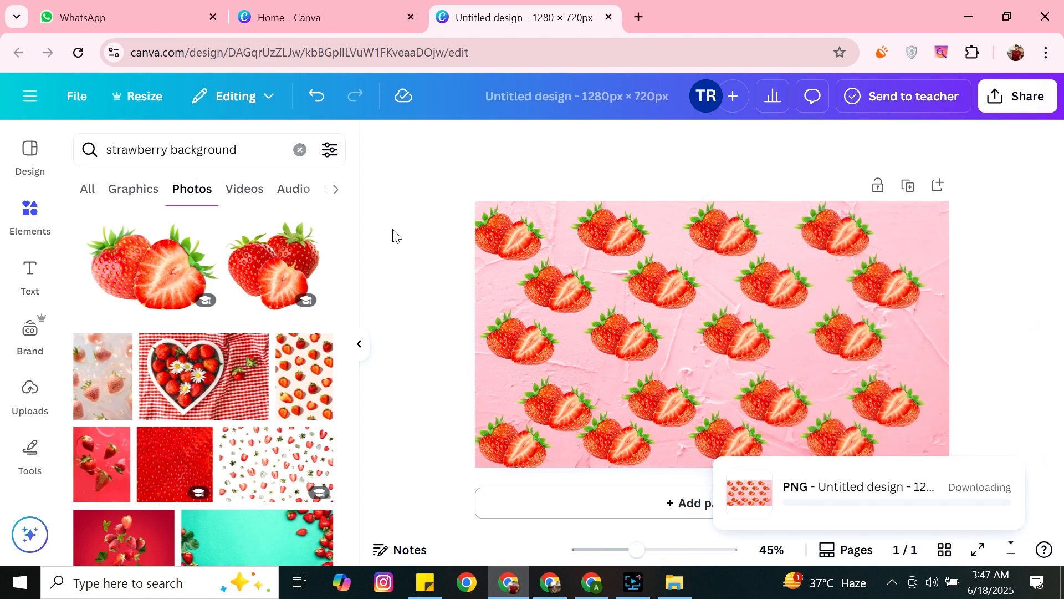
Switch to the Mitolyn page in the Elementor editor and add a new Flexbox container below the doctor section.
left_click(559, 591)
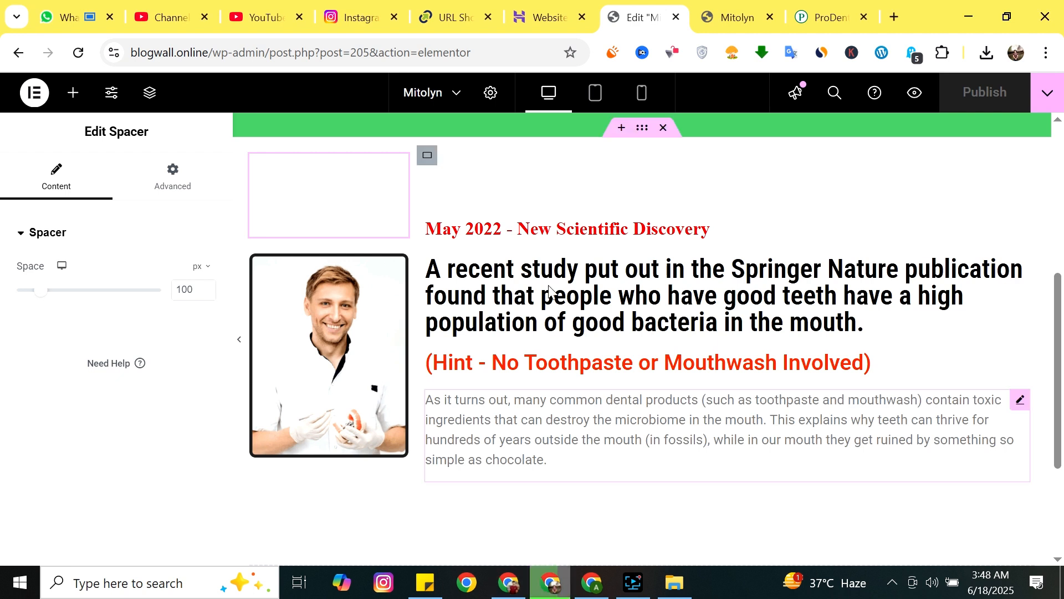
left_click(73, 93)
scroll(665, 332, "down", 3)
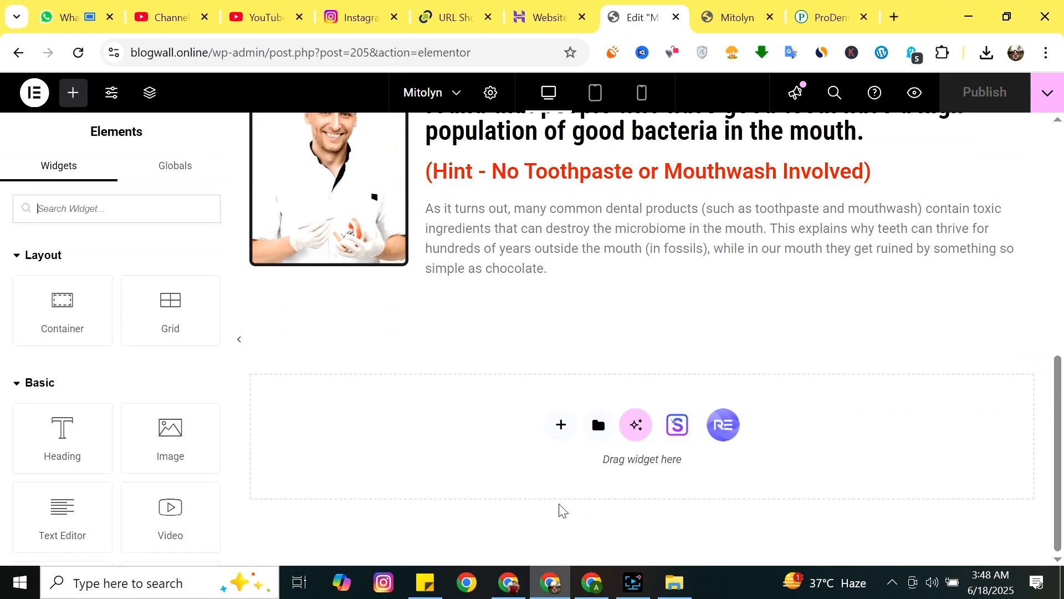
left_click(561, 426)
left_click(592, 463)
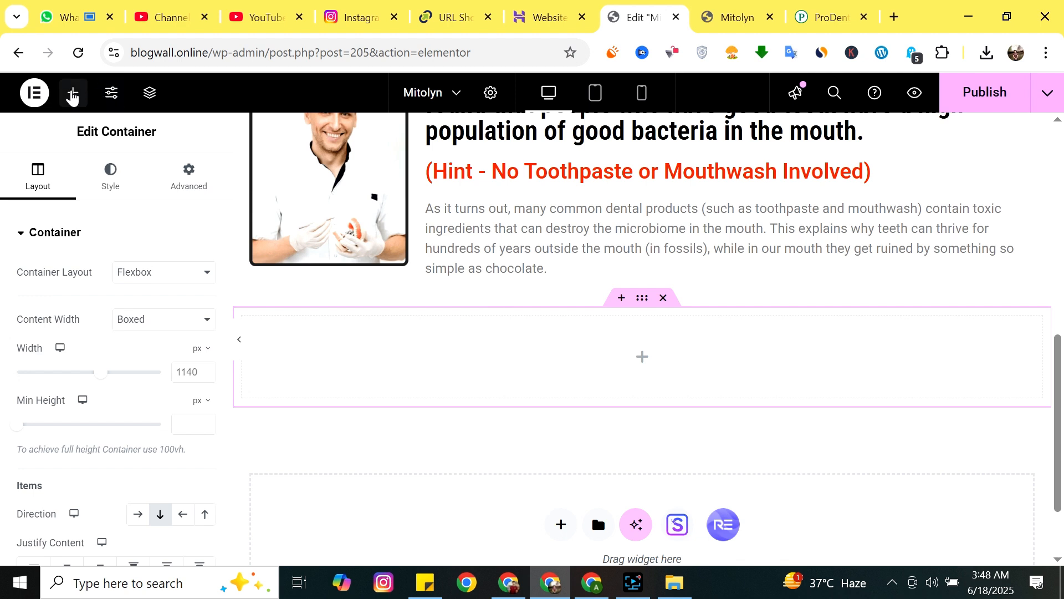
left_click(72, 92)
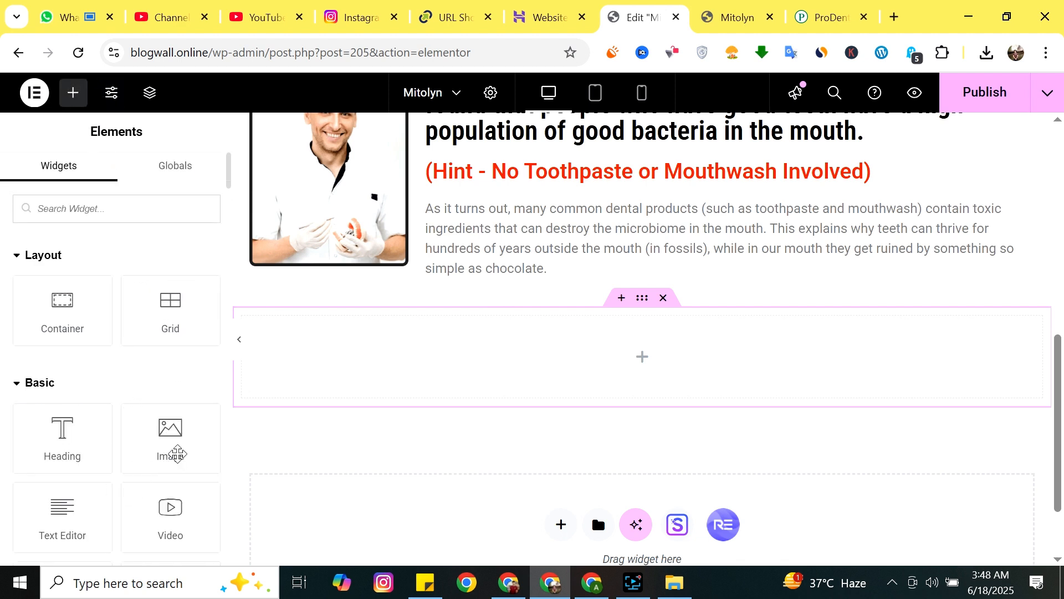
mouse_move(176, 451)
left_mouse_down()
mouse_move(41, 410)
mouse_move(168, 451)
left_mouse_up()
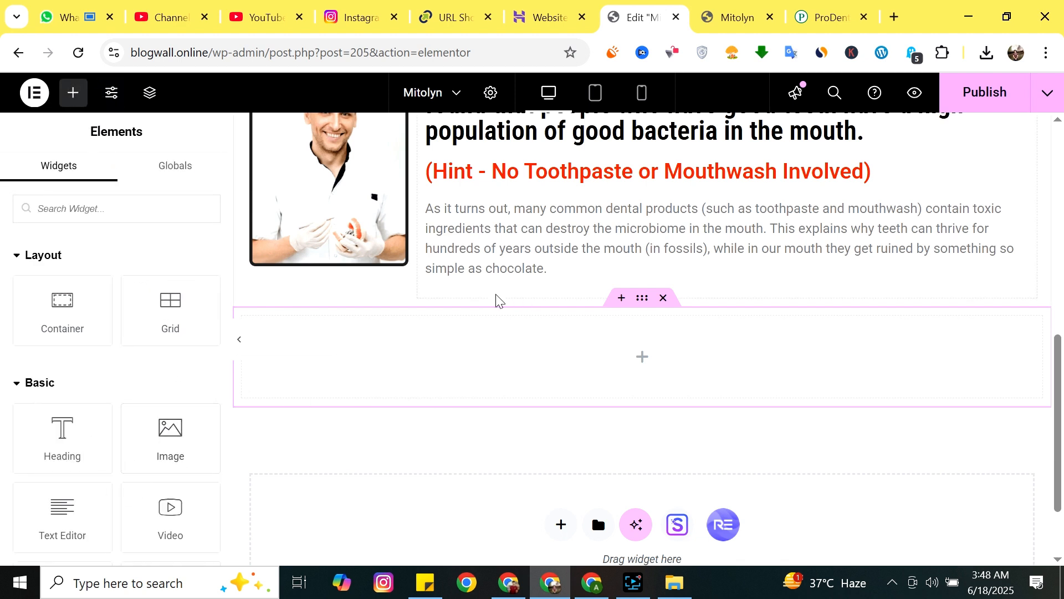
Give the new container a Classic background and upload Untitled design (58) from Downloads as its image.
left_click(643, 299)
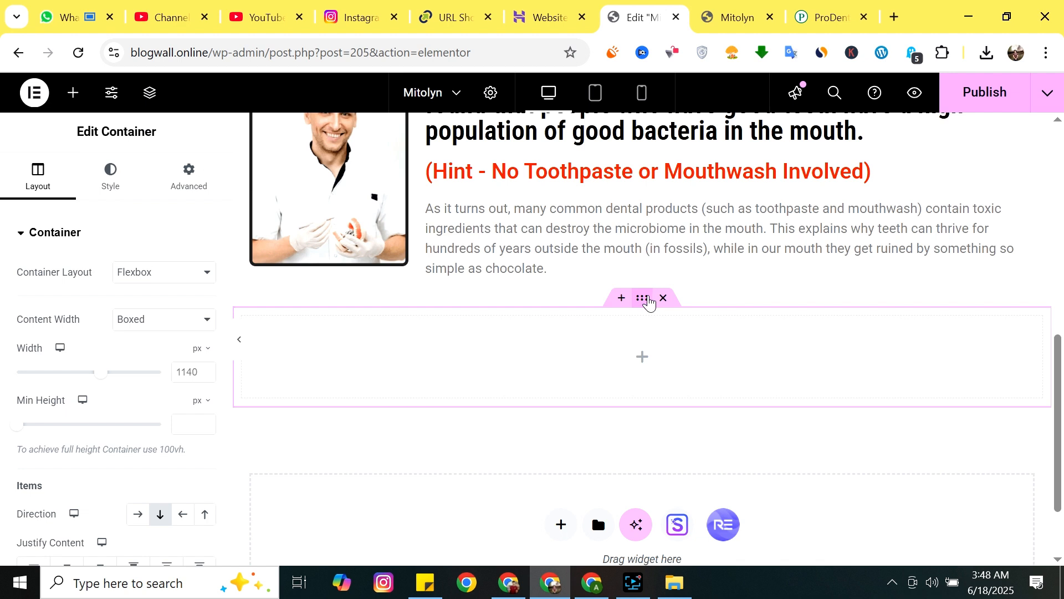
left_click(104, 184)
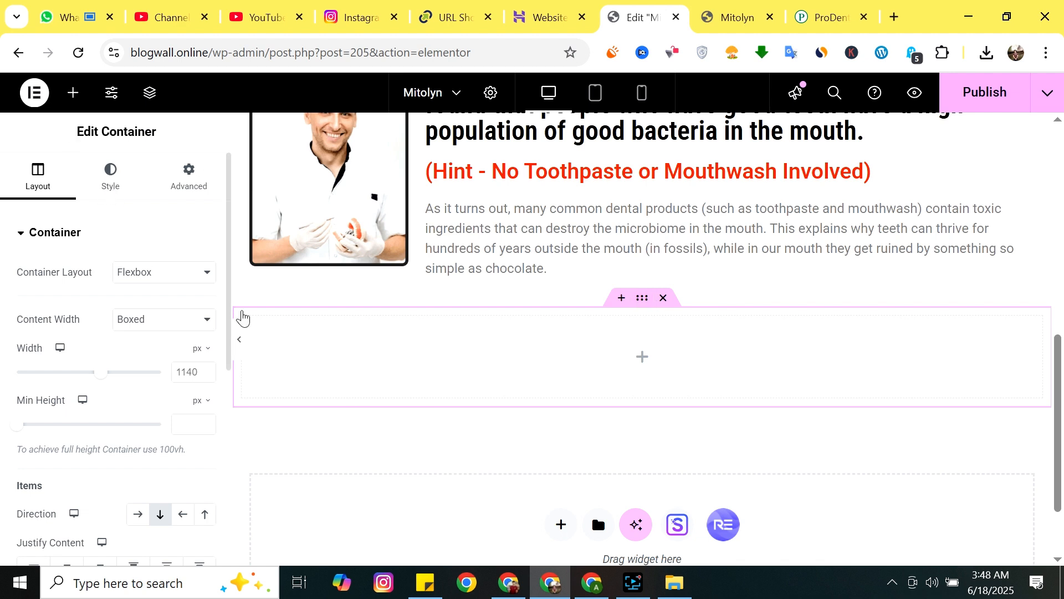
left_click(138, 308)
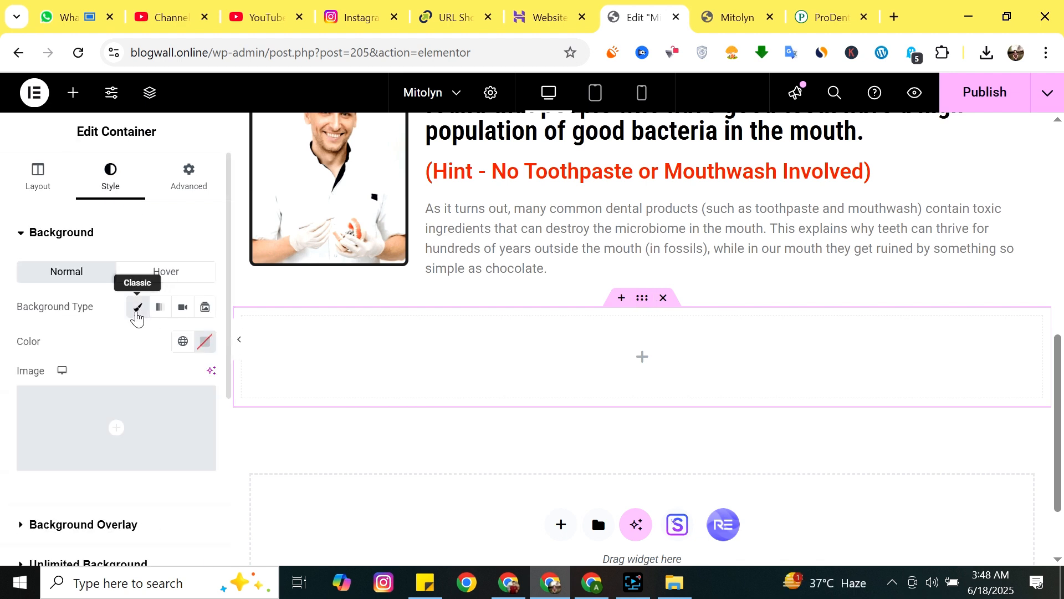
left_click(138, 446)
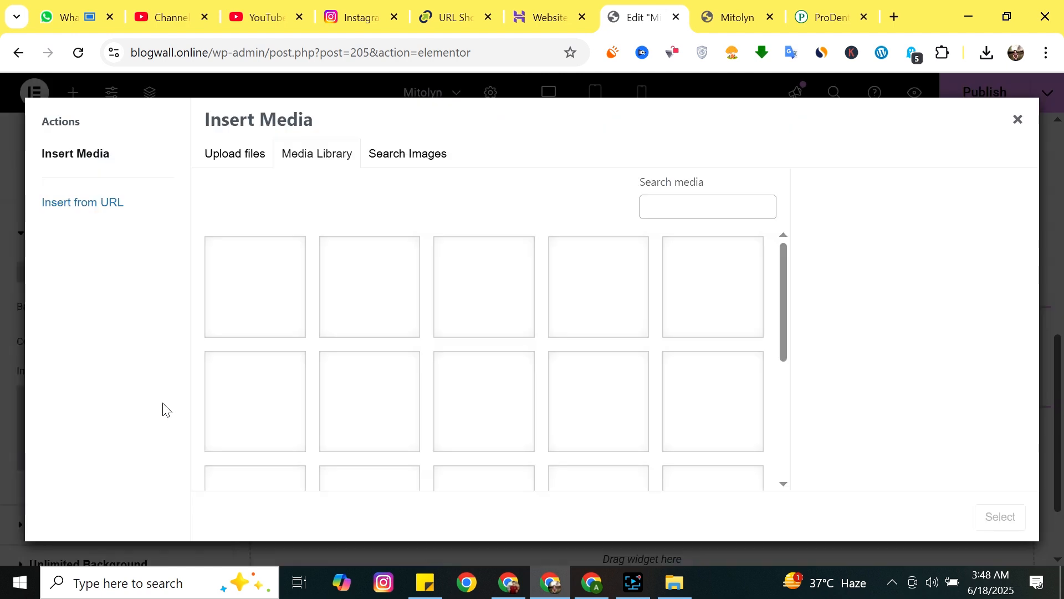
left_click(235, 154)
left_click(633, 358)
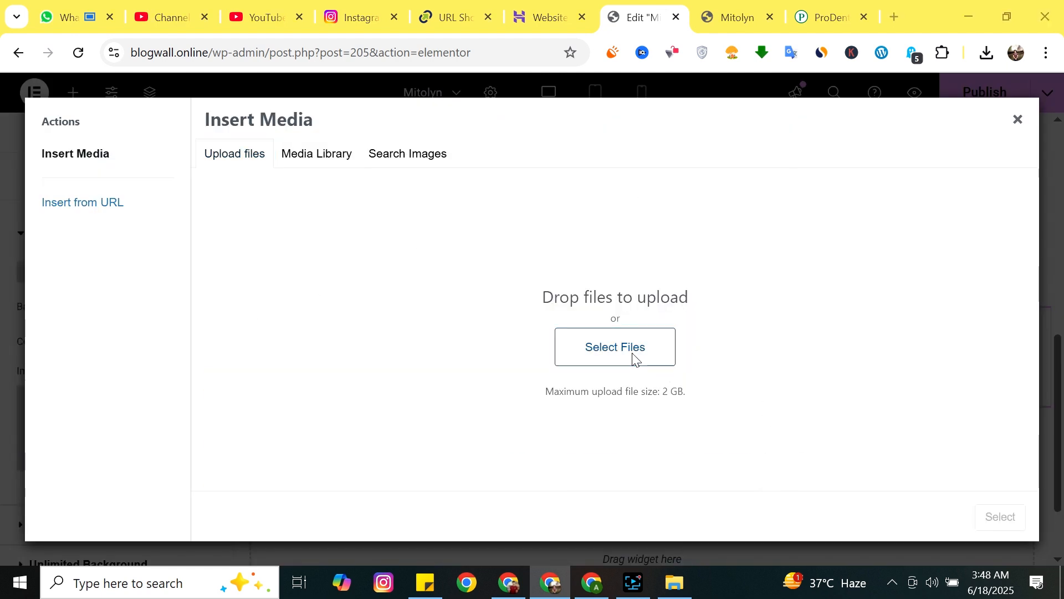
left_click(183, 169)
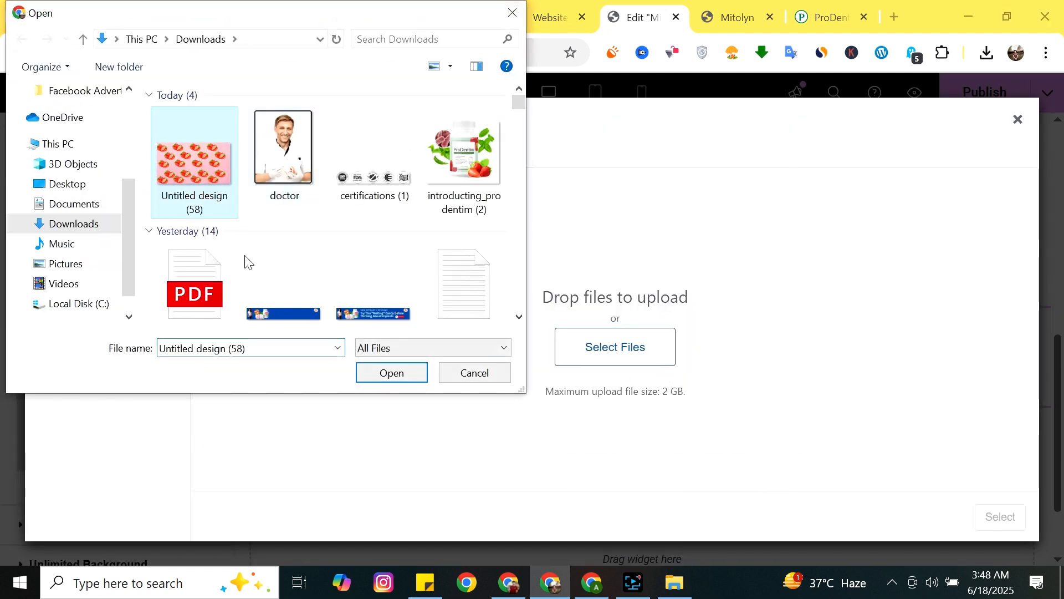
left_click(409, 376)
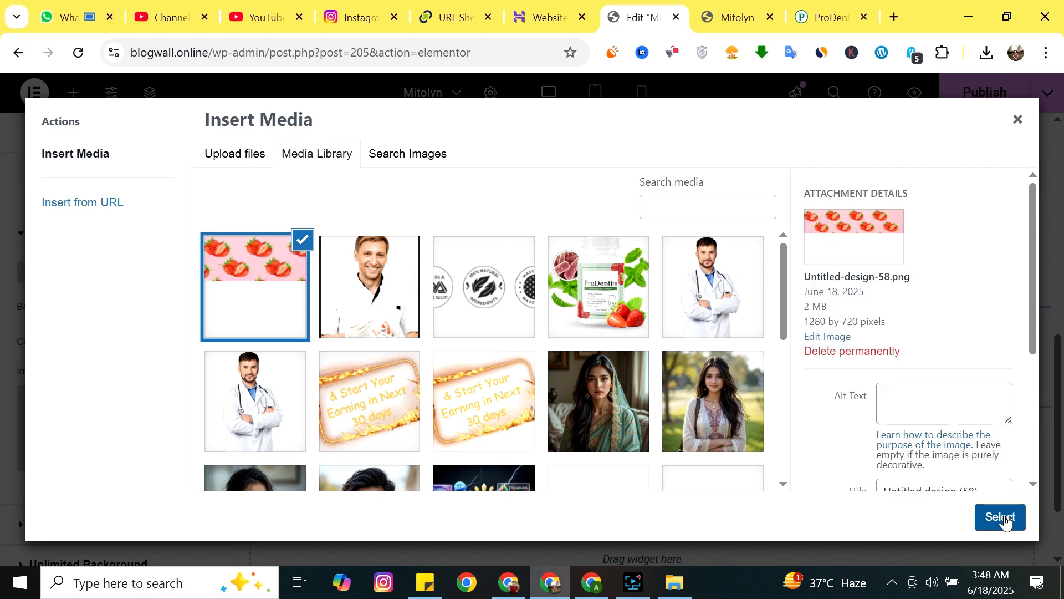
left_click(1004, 518)
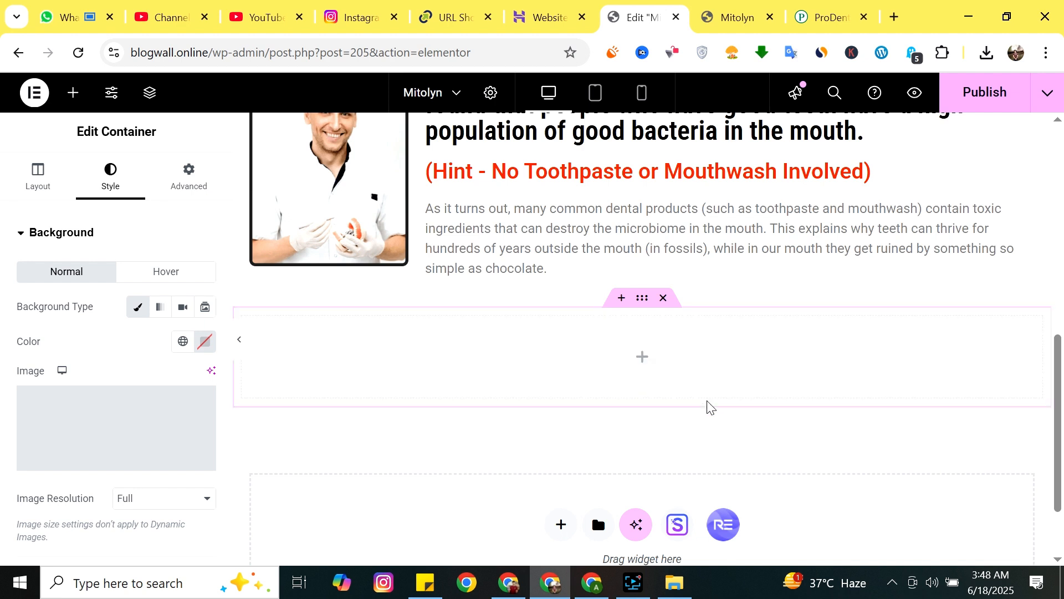
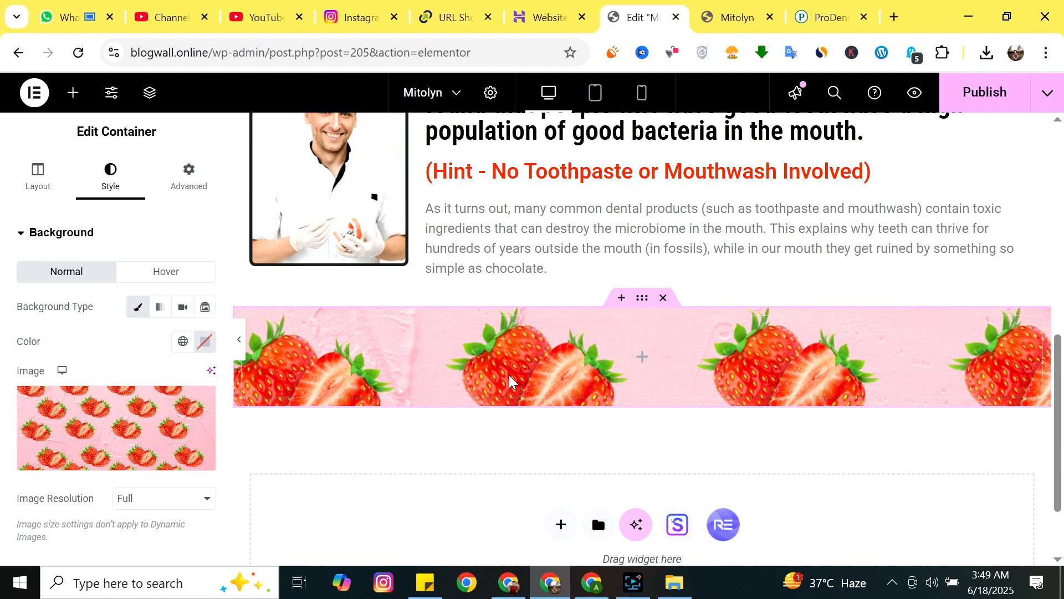
Review the background image options and insert a nested container inside the strawberry-background container.
scroll(118, 390, "down", 5)
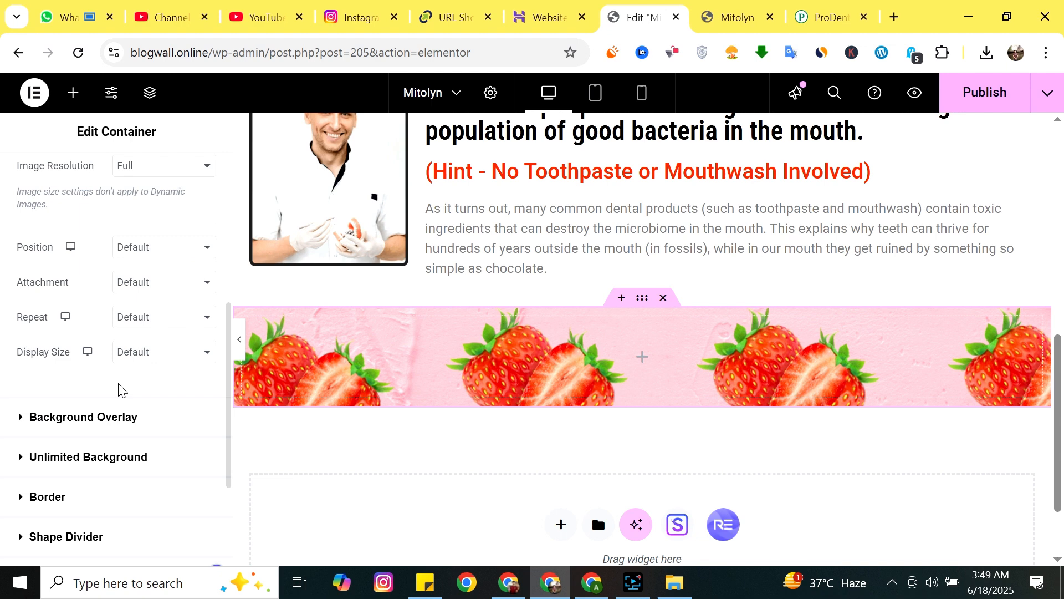
scroll(164, 432, "up", 3)
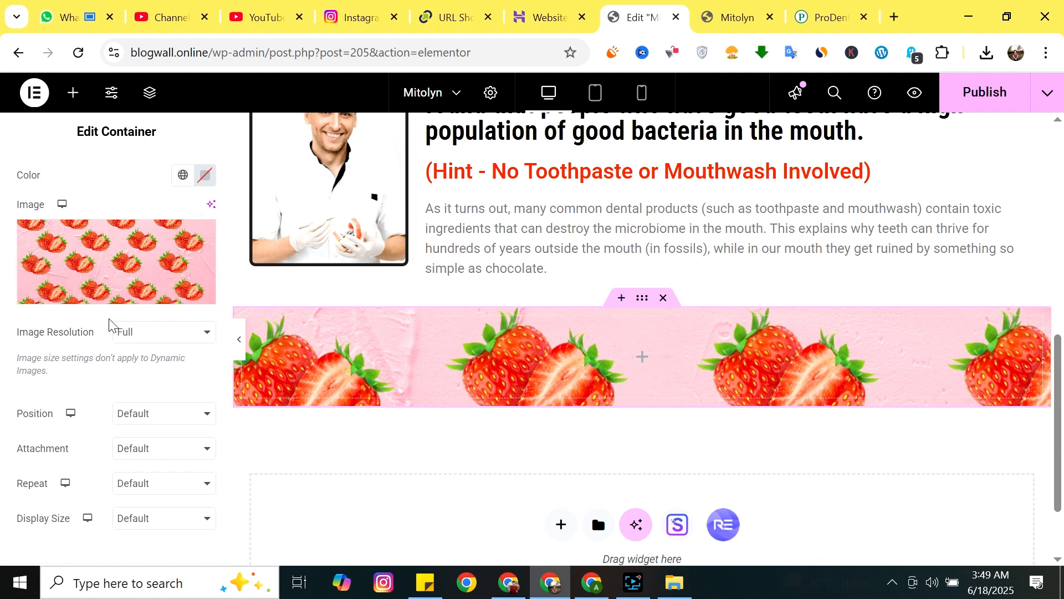
scroll(117, 324, "up", 3)
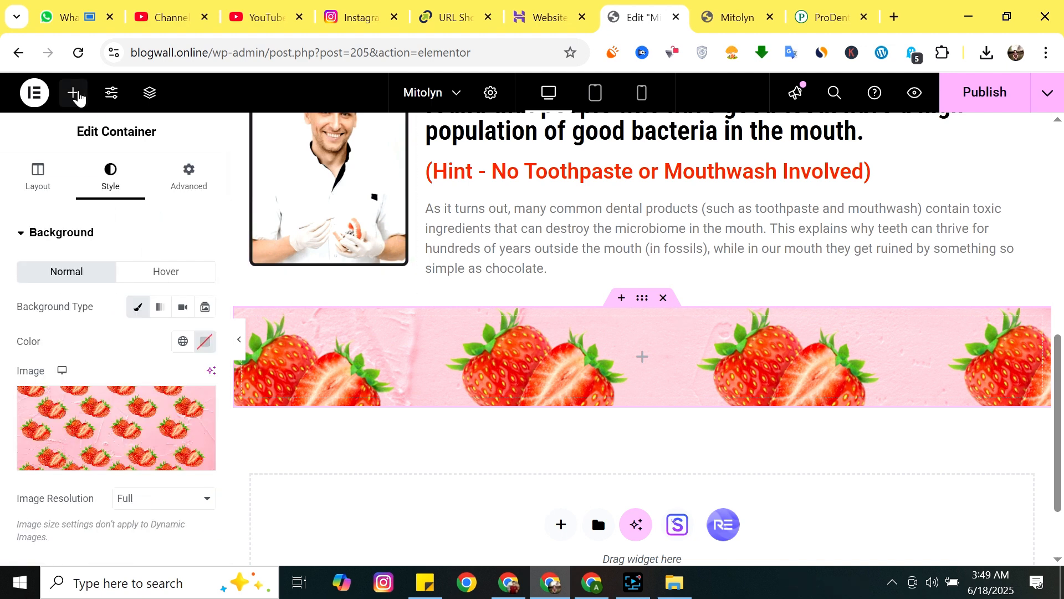
left_click(73, 93)
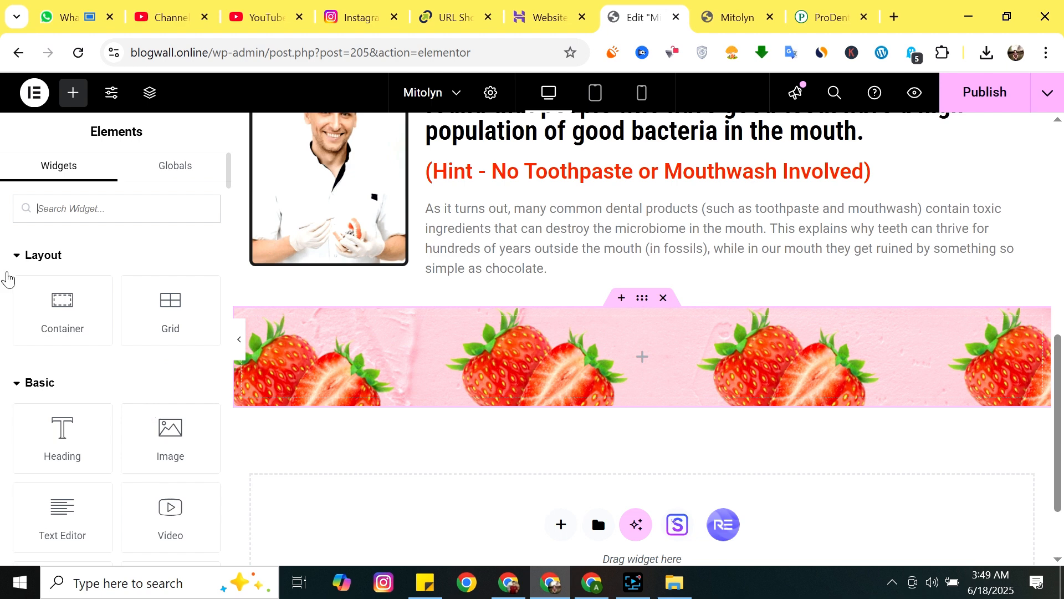
left_click_drag(62, 304, 643, 358)
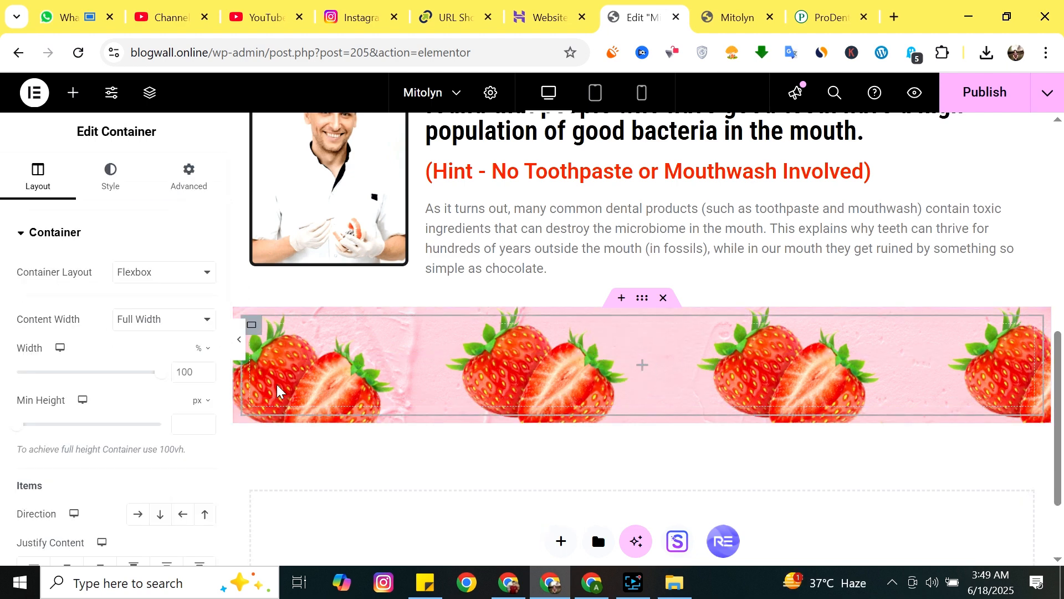
Try different linked margins on the nested container in the strawberry section, raising them to 46 px and bringing them back to 6 px.
left_click(310, 375)
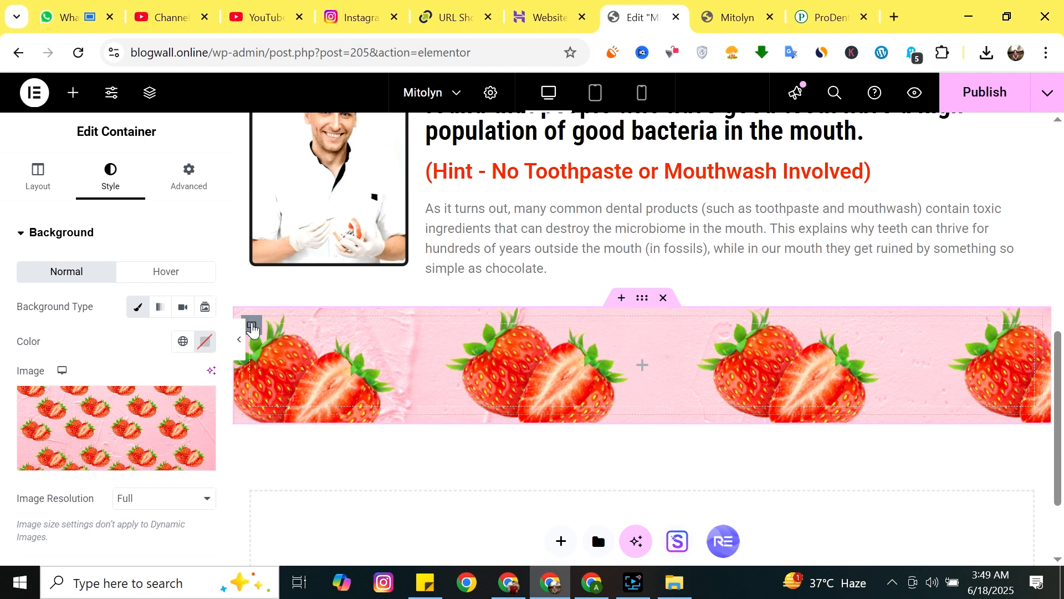
left_click(253, 330)
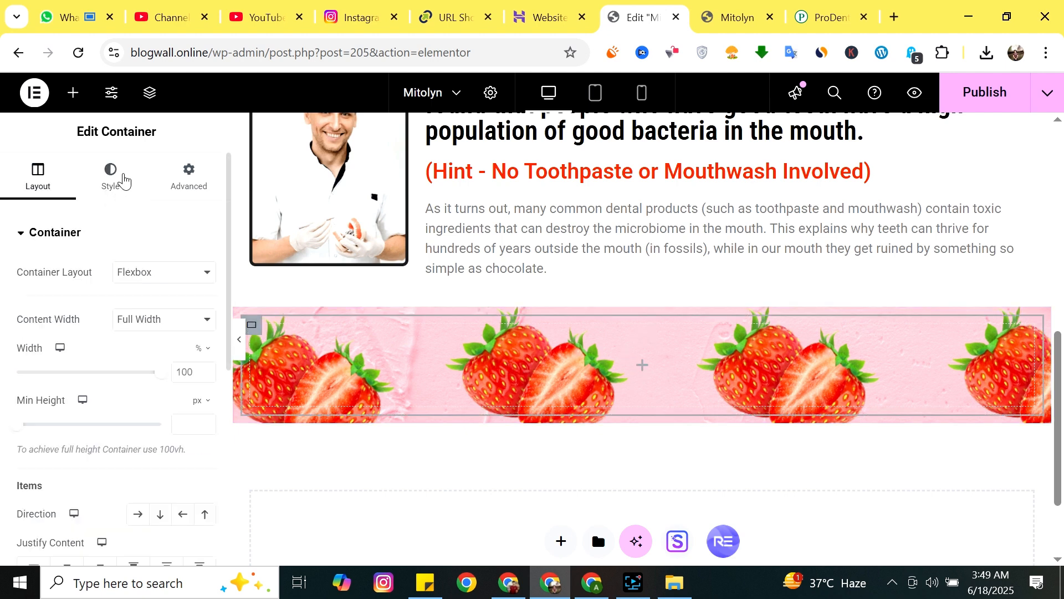
left_click(208, 182)
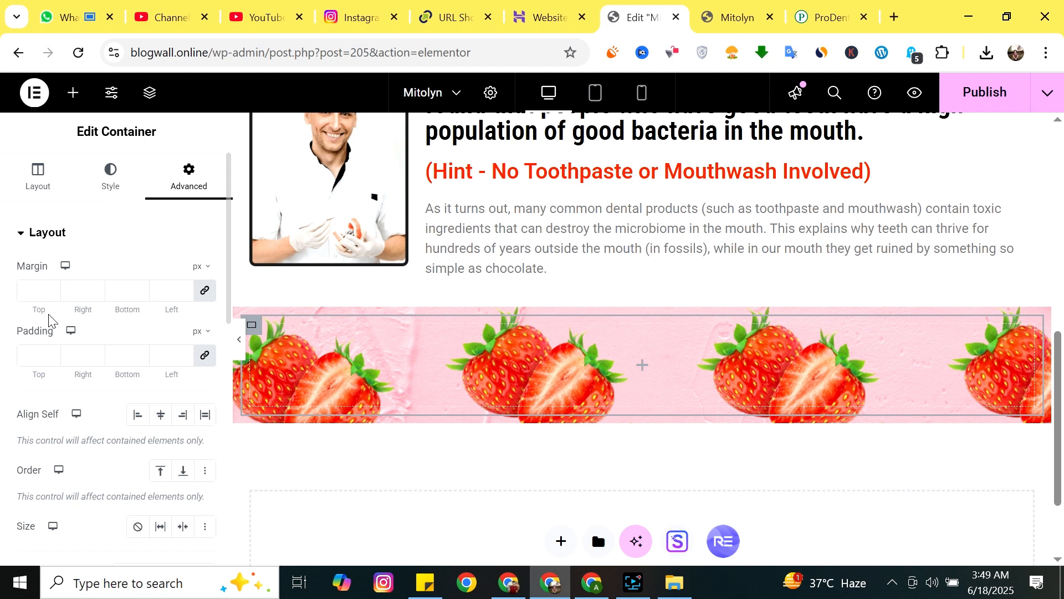
left_click(50, 290)
left_click(50, 291)
left_click(50, 291)
left_click(51, 290)
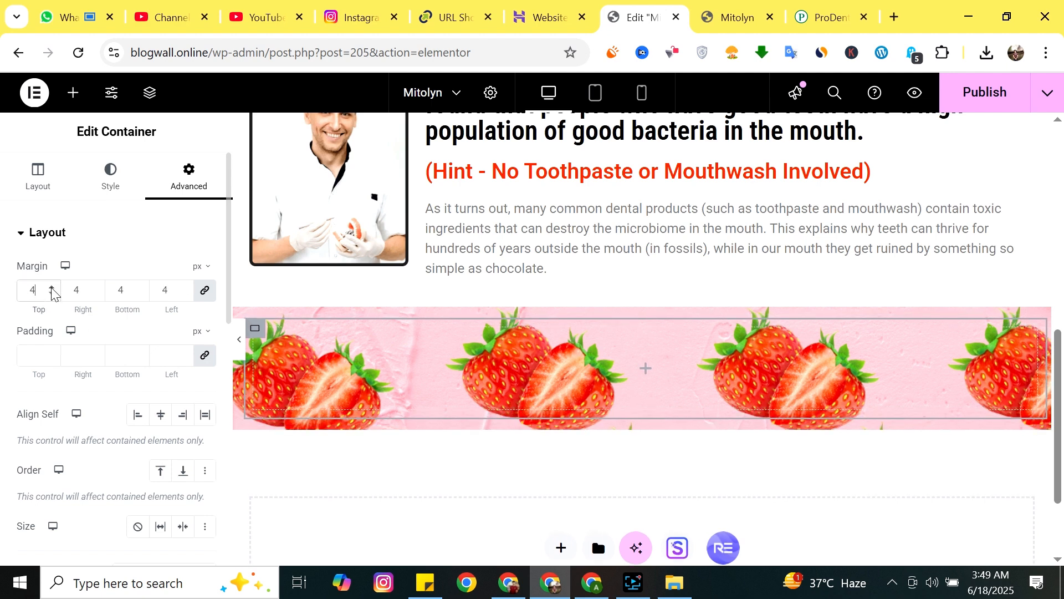
left_click(51, 291)
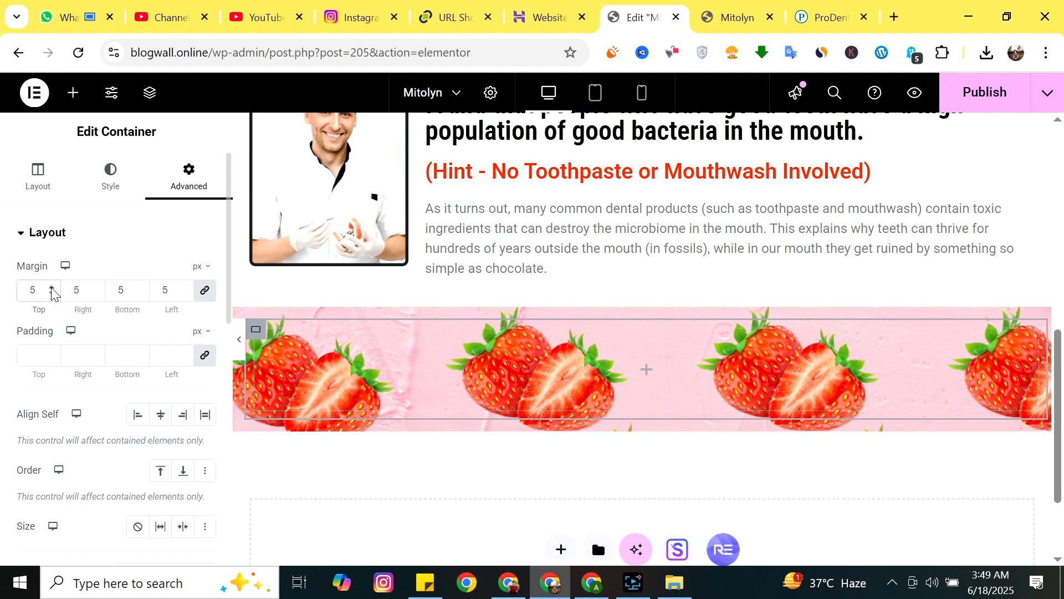
left_click(51, 291)
left_click(51, 290)
left_click(52, 290)
left_click(51, 291)
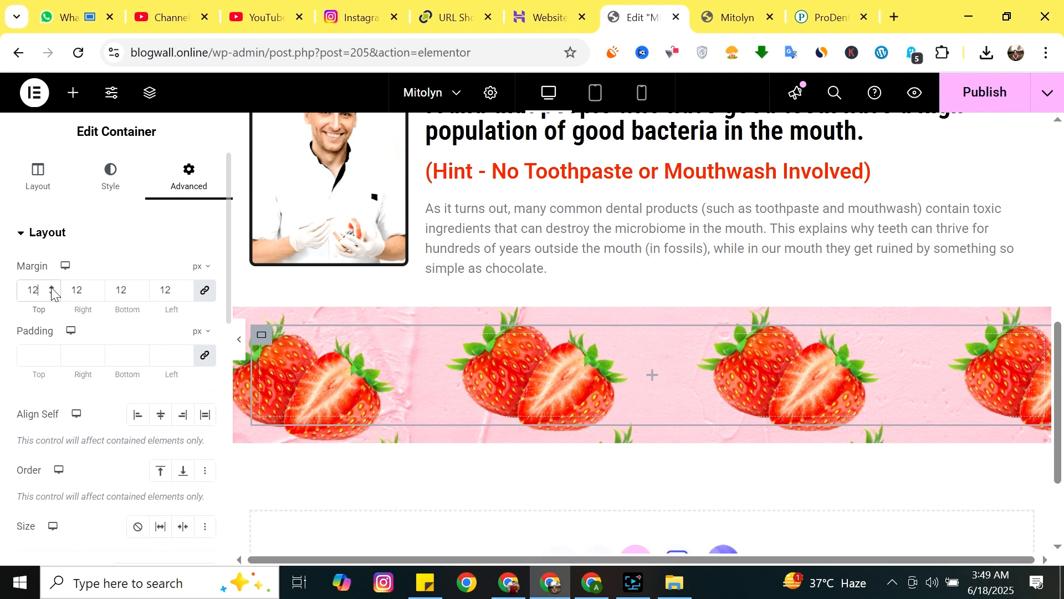
left_click(52, 290)
left_click(52, 290)
left_click(51, 291)
left_click(51, 290)
left_click(51, 291)
left_click(52, 290)
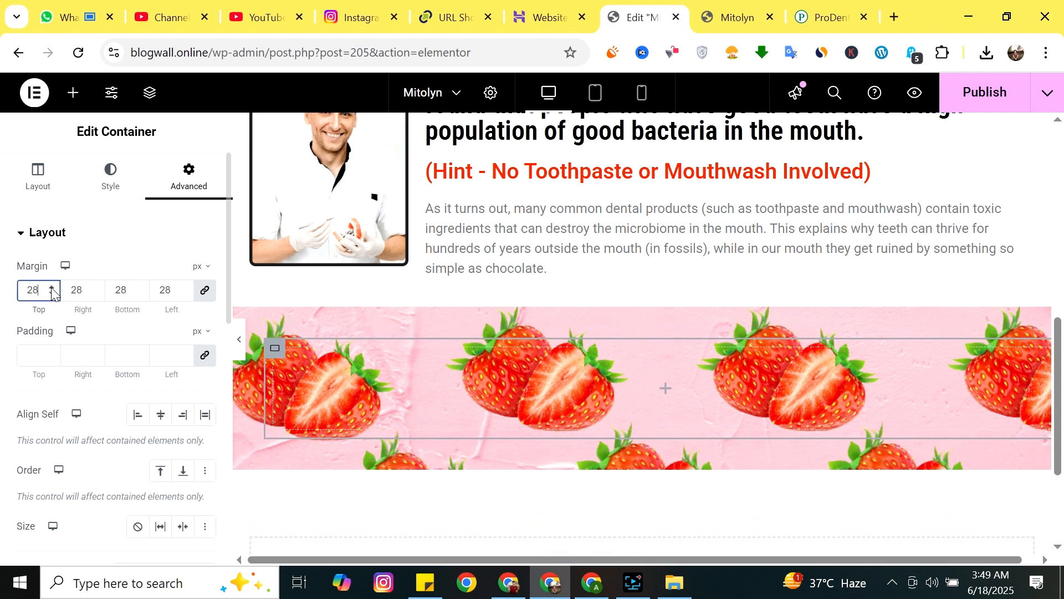
left_click(51, 290)
left_click(51, 290)
left_click(52, 290)
left_click(51, 290)
left_click(52, 291)
left_click(52, 291)
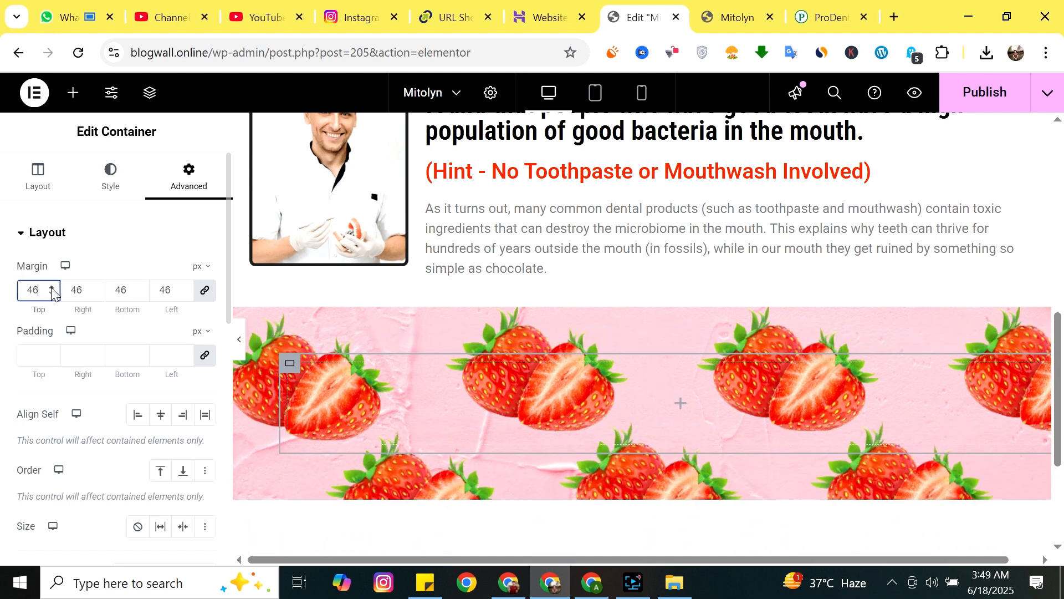
left_click(51, 290)
left_click(52, 291)
left_click(51, 291)
left_click(52, 290)
left_click(52, 288)
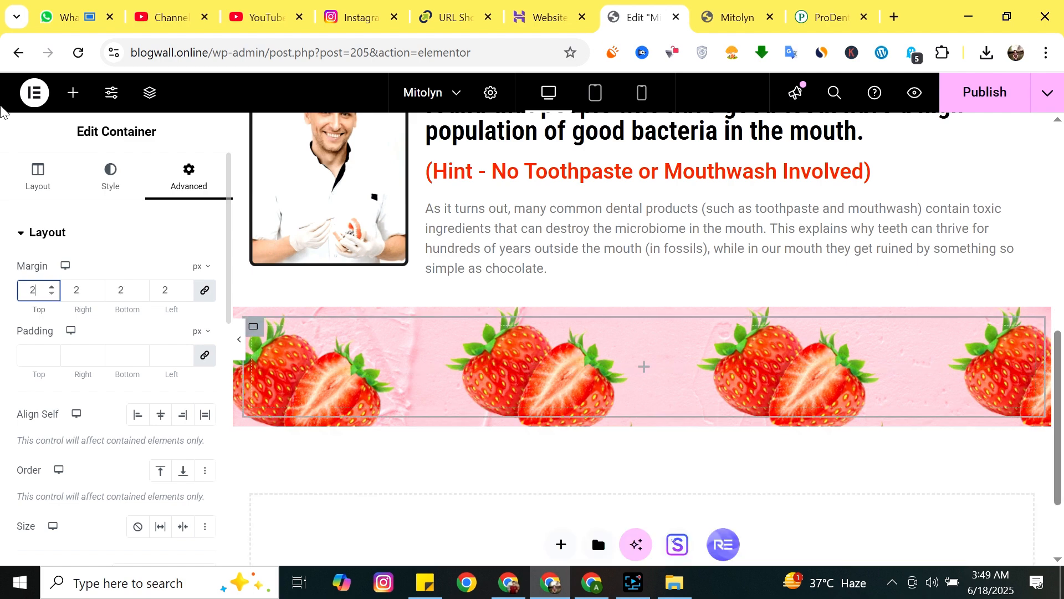
left_click(51, 289)
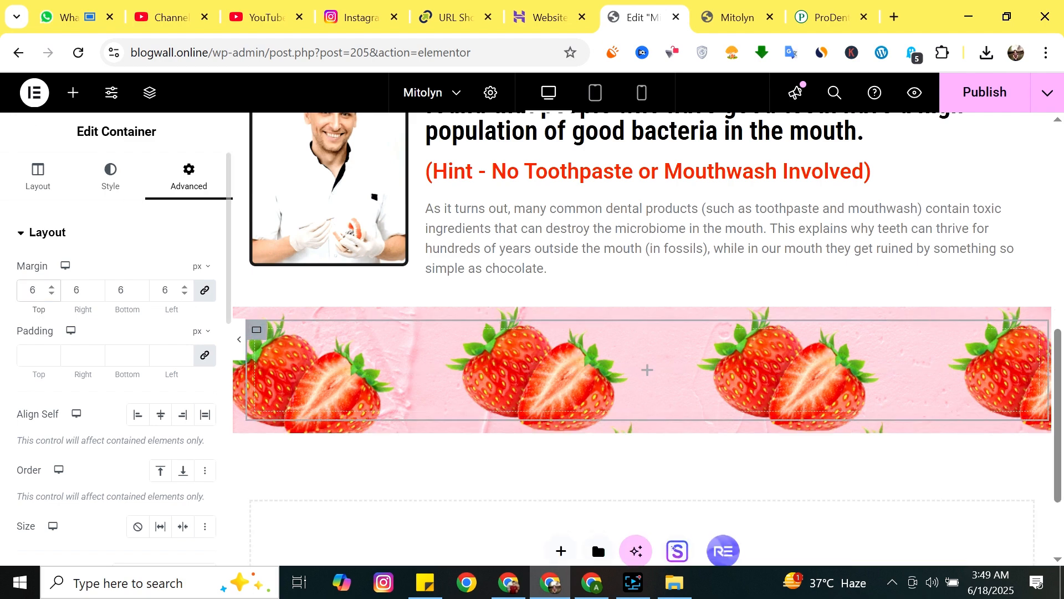
Set the nested container's linked margin to 100 px on all sides and check the section's height.
double_click(165, 290)
type("100")
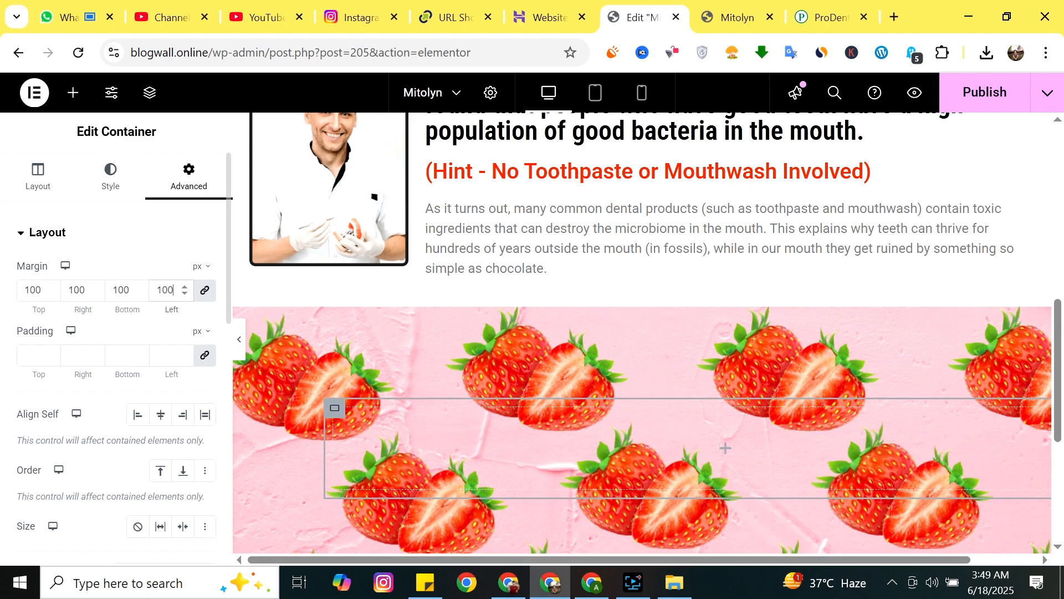
scroll(763, 352, "down", 5)
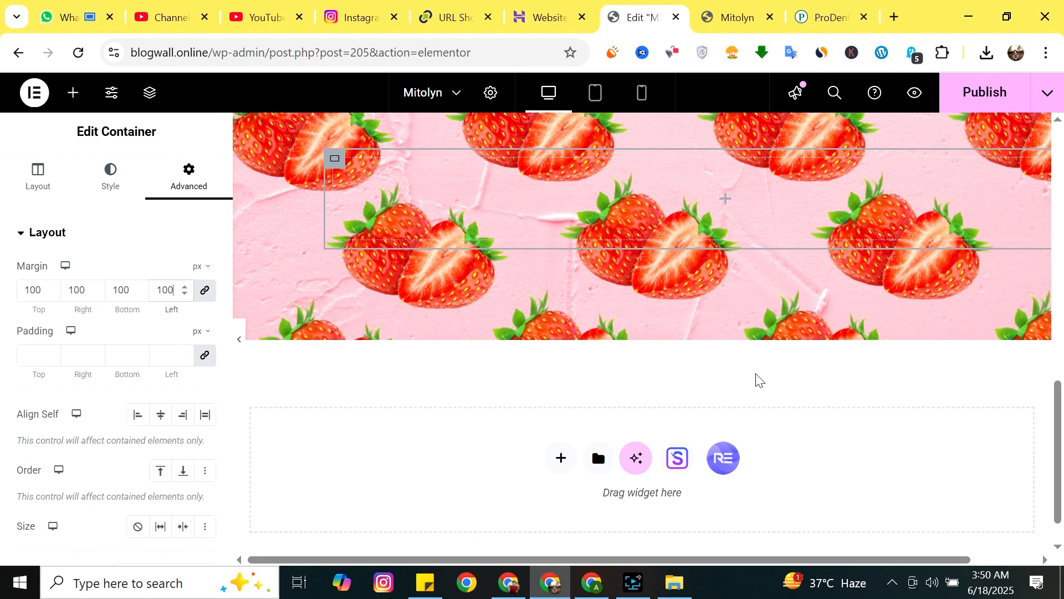
scroll(700, 368, "up", 3)
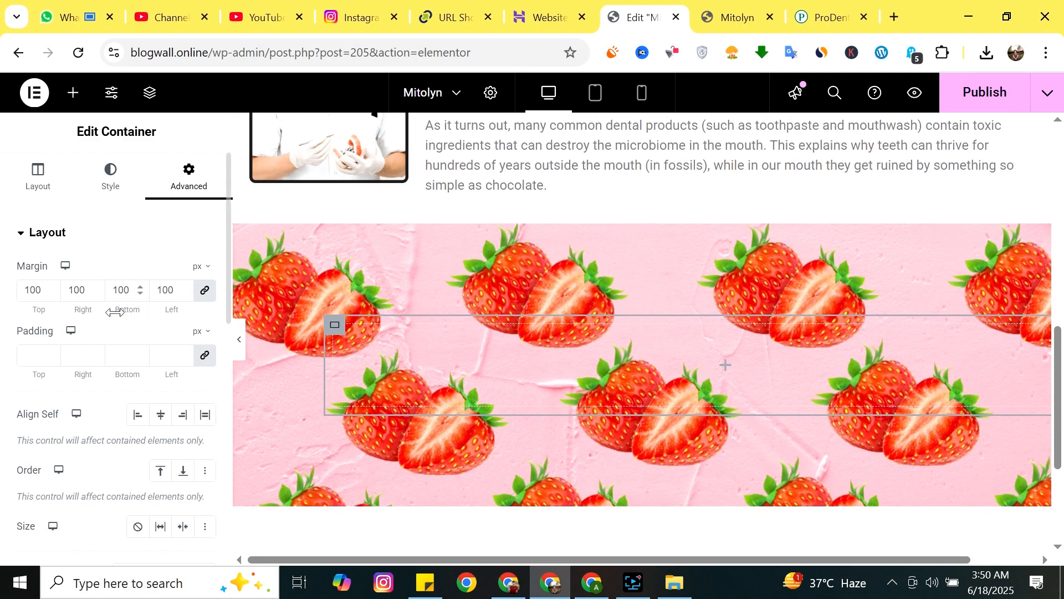
Set the nested container's linked padding to 31 px and its linked margin to 50 px.
left_click(186, 354)
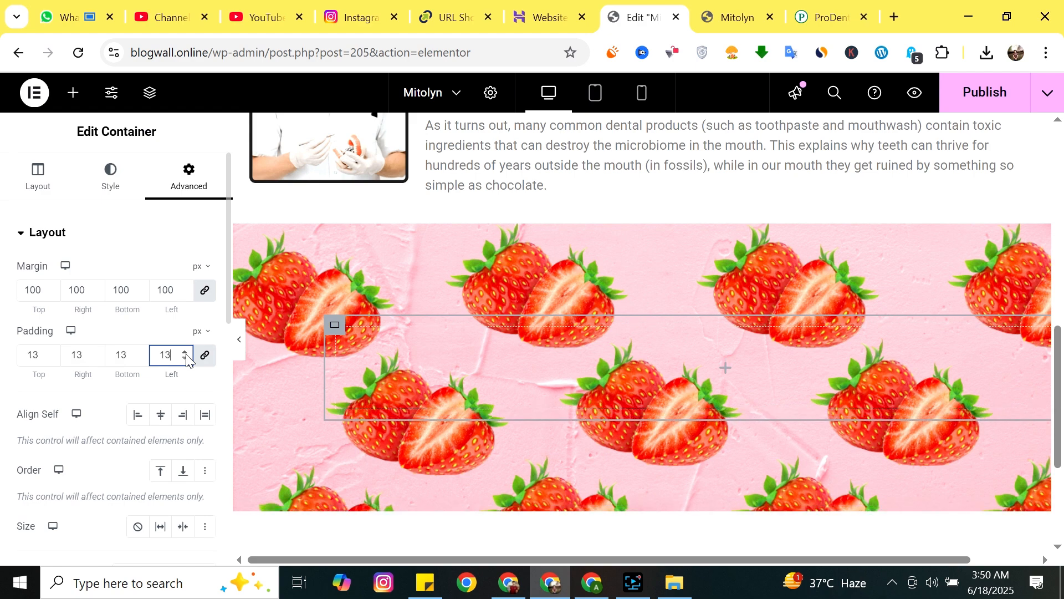
left_click_drag(187, 357, 187, 358)
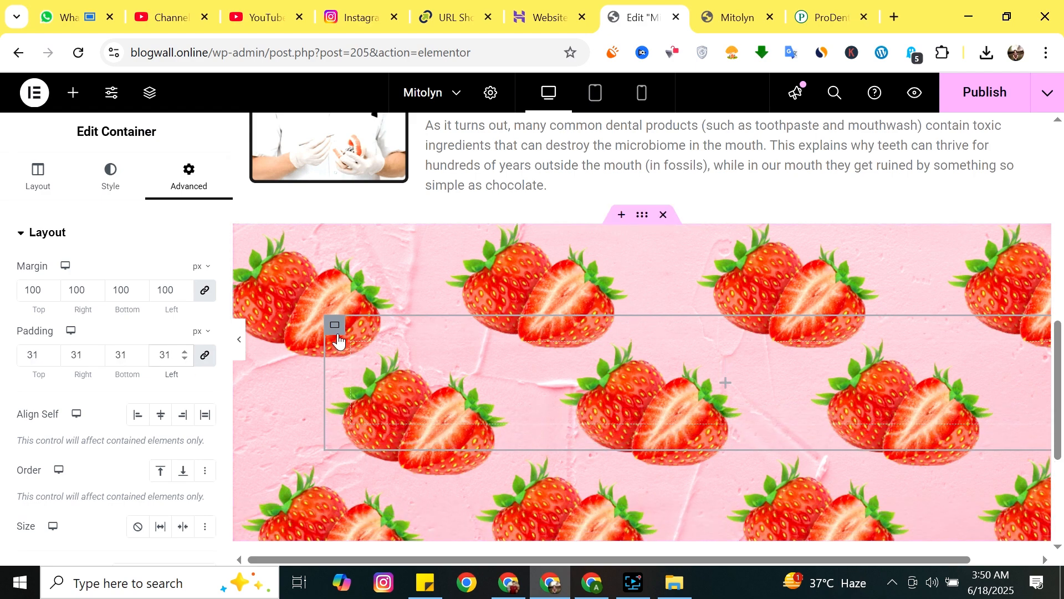
left_click(174, 289)
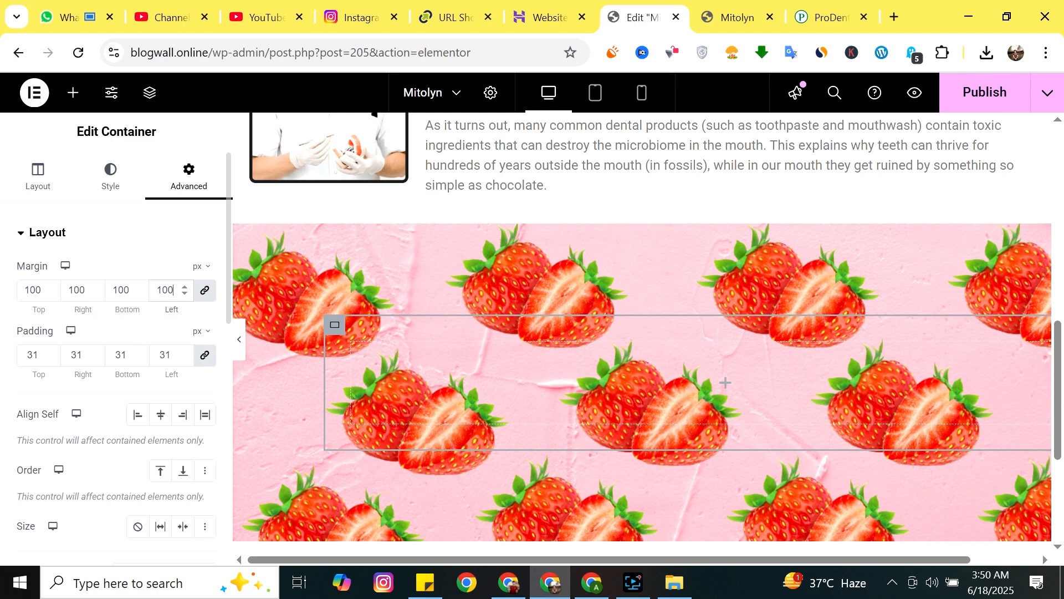
type("50")
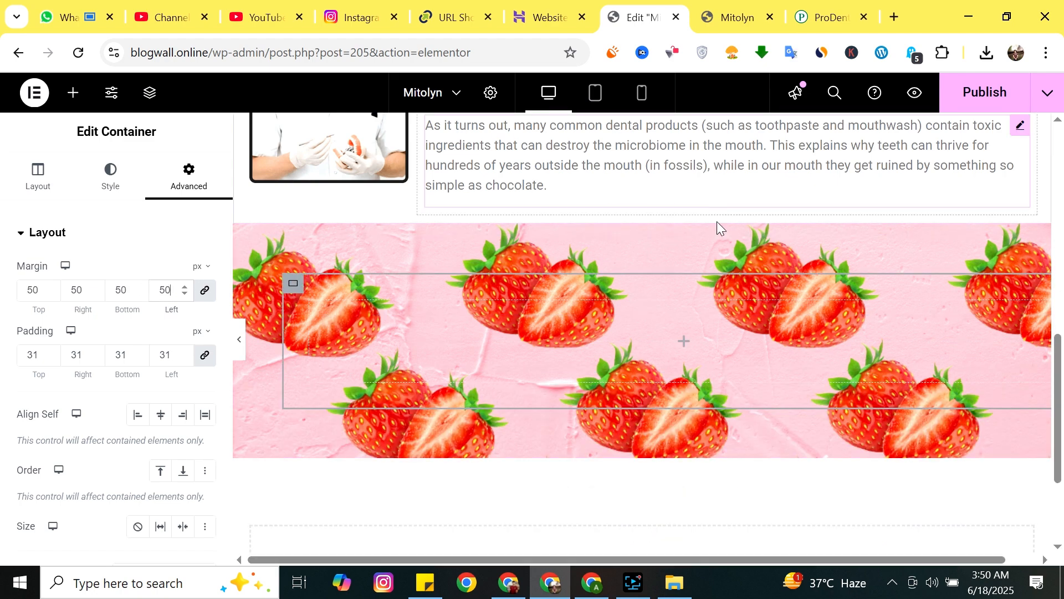
left_click(686, 503)
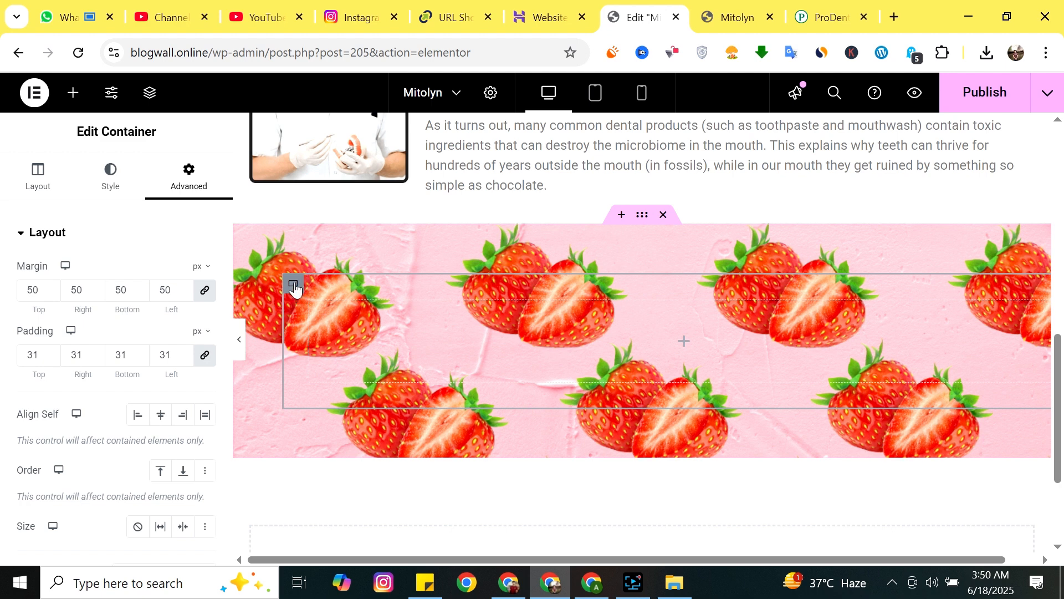
Give the nested container a solid white (#FFFFFF) background colour over the strawberry pattern.
left_click(40, 176)
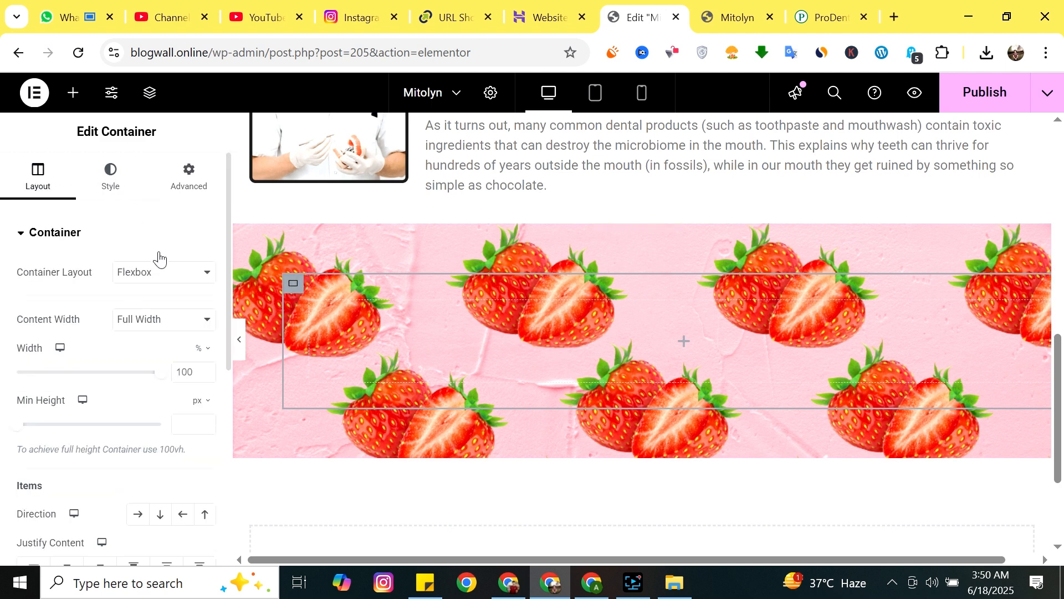
left_click(110, 176)
left_click(183, 341)
left_click(184, 343)
left_click(205, 342)
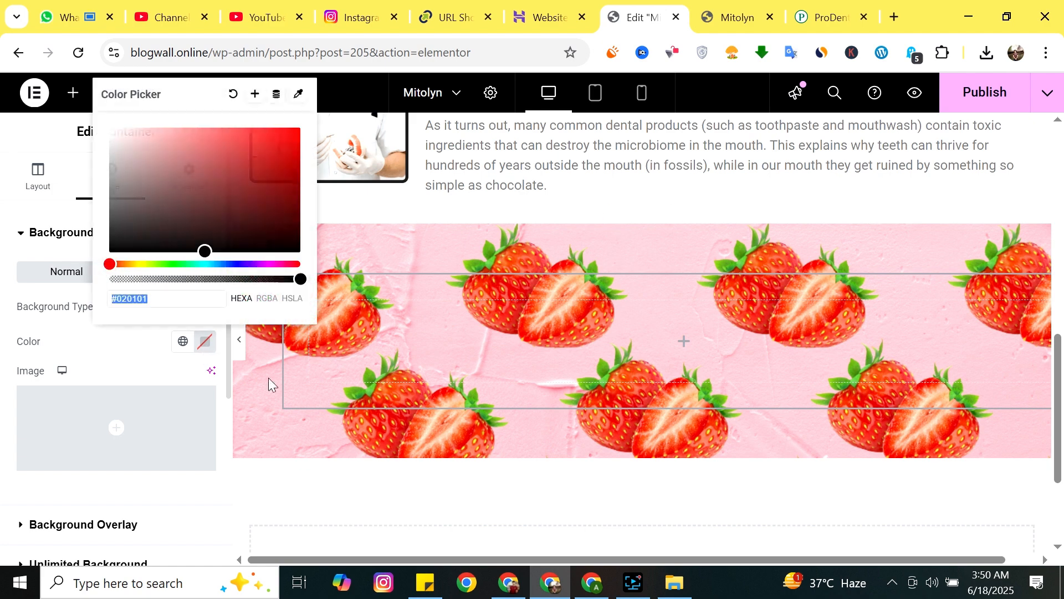
left_click_drag(206, 253, 97, 123)
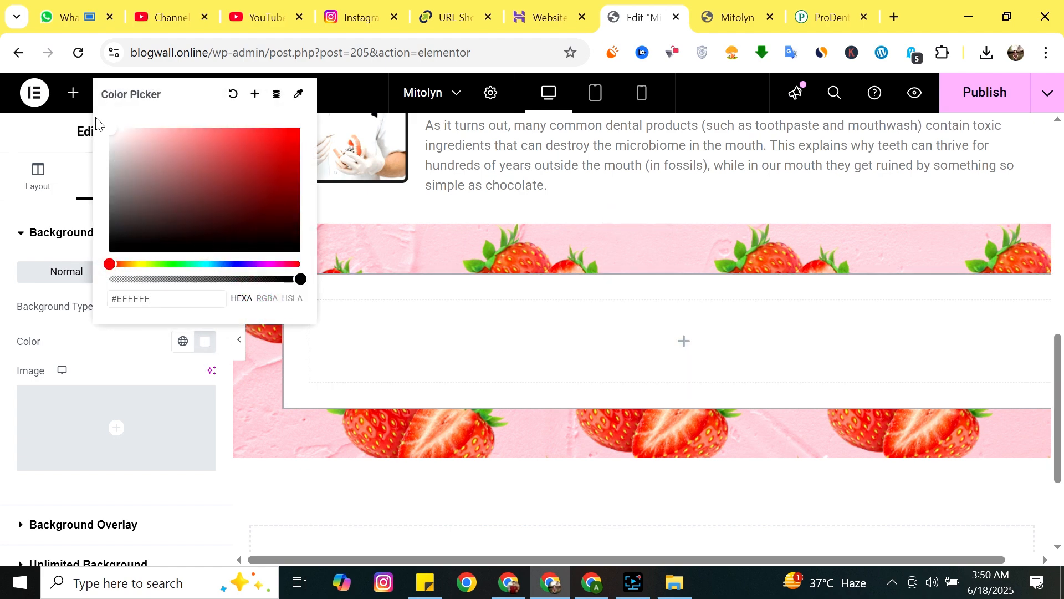
left_click(656, 502)
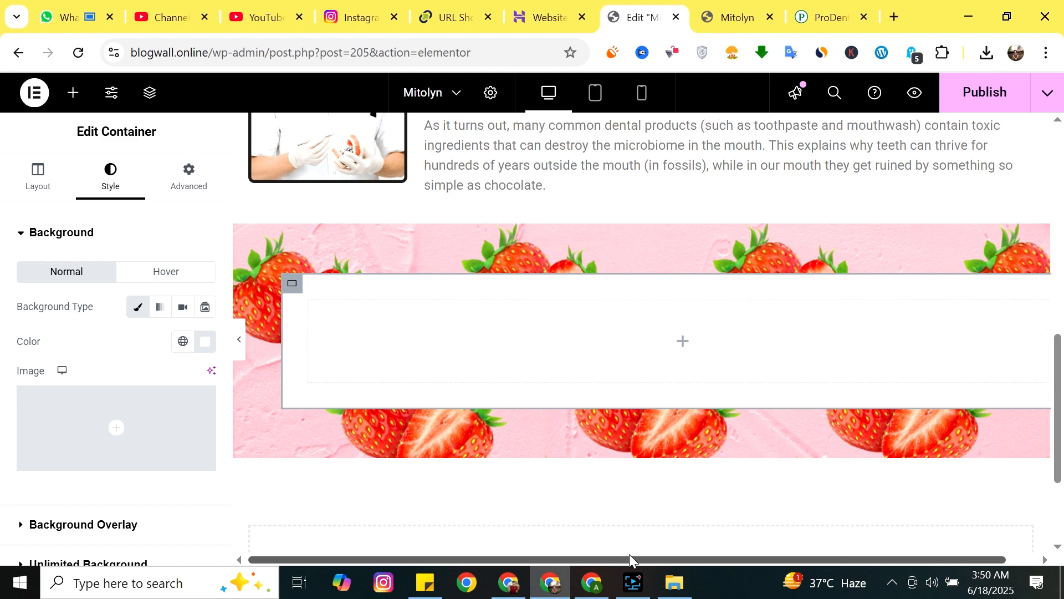
left_click_drag(630, 554, 894, 545)
scroll(613, 527, "left", 1)
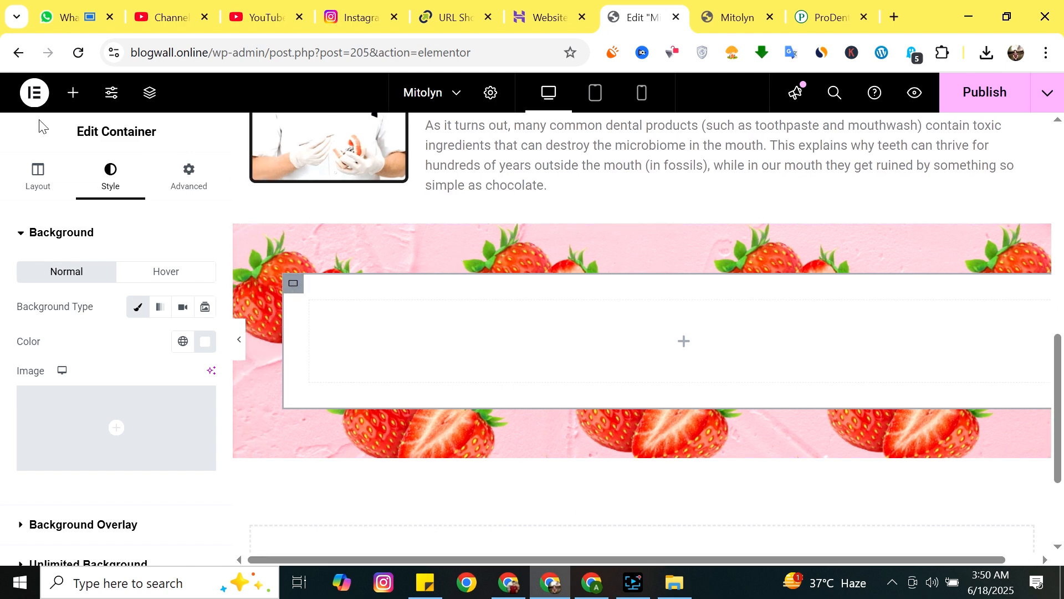
Reduce the white nested container's linked padding to 25 px and its linked margin to 21 px.
left_click(195, 179)
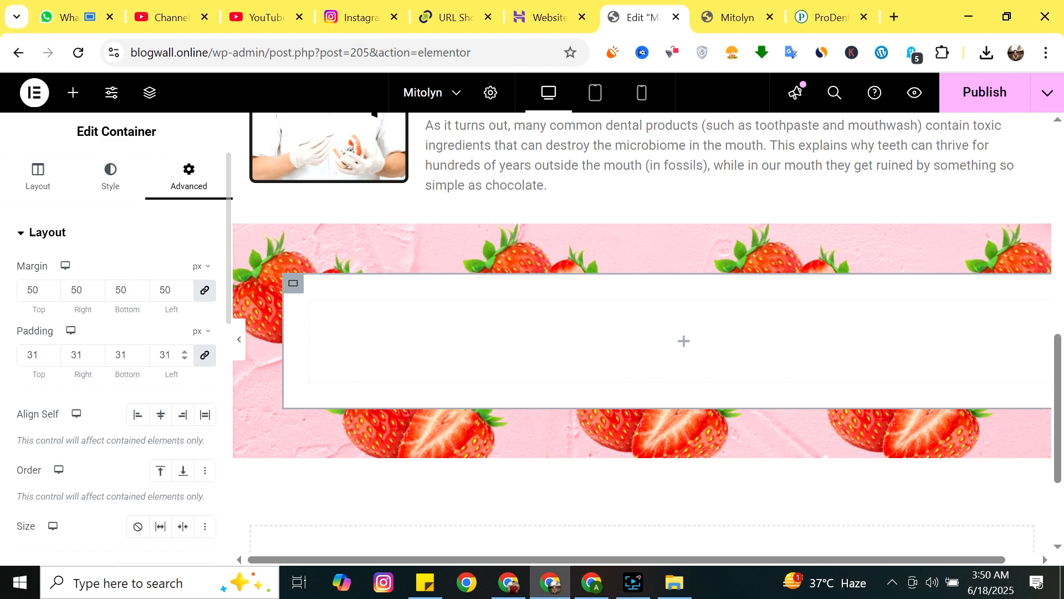
left_click(184, 359)
left_click(183, 359)
left_click(183, 358)
left_click(183, 359)
left_click(183, 358)
left_click(184, 359)
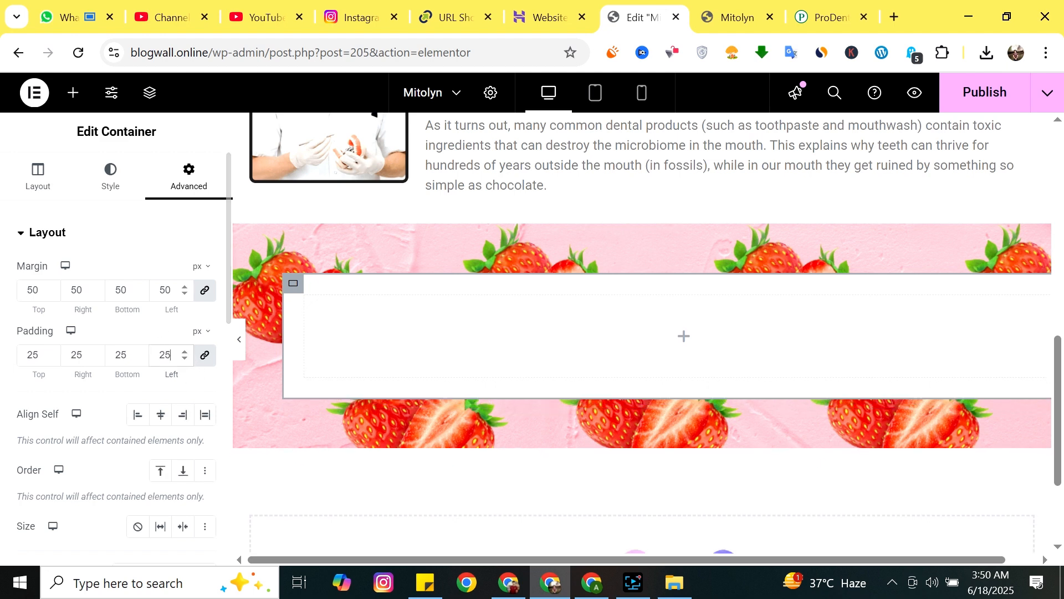
left_click_drag(182, 294, 185, 299)
left_click(185, 287)
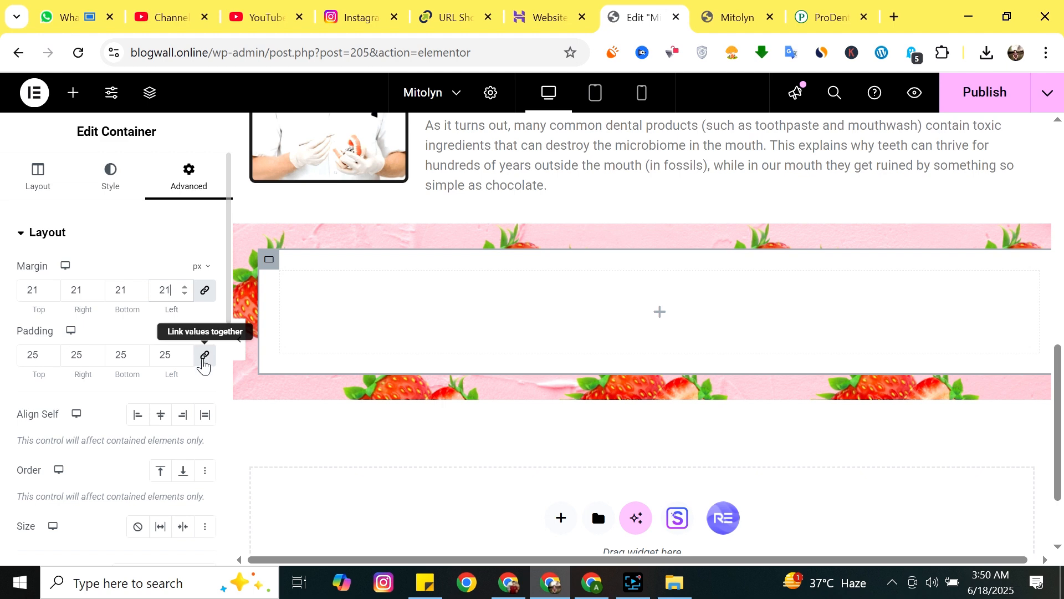
Unlink the white container's padding values and set only the right padding to 48 px, keeping the left at 25 px.
left_click(206, 360)
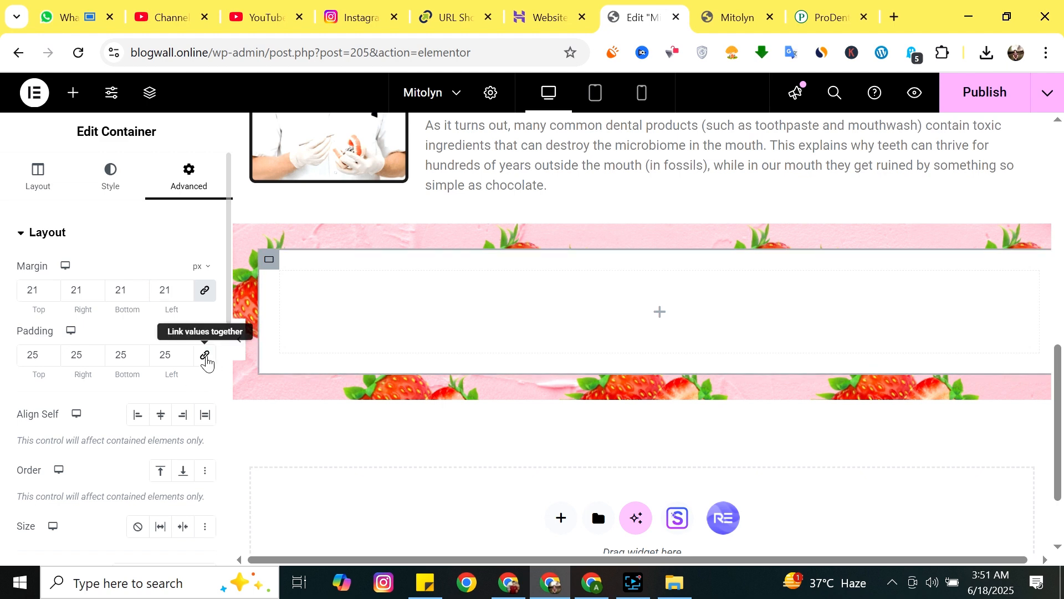
left_click(185, 351)
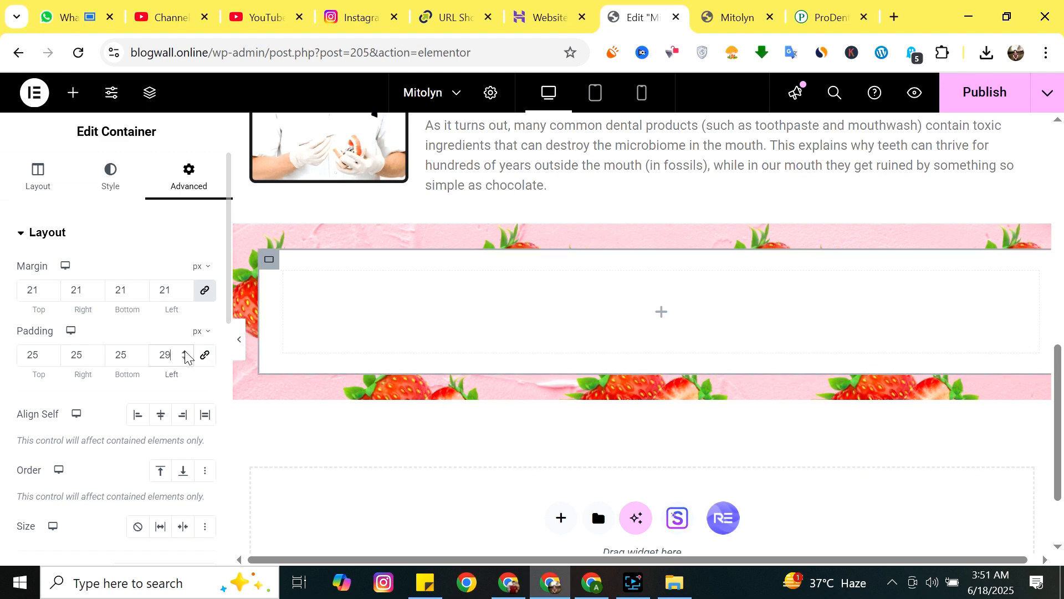
left_click(185, 352)
left_click(185, 351)
left_click(184, 352)
double_click(97, 355)
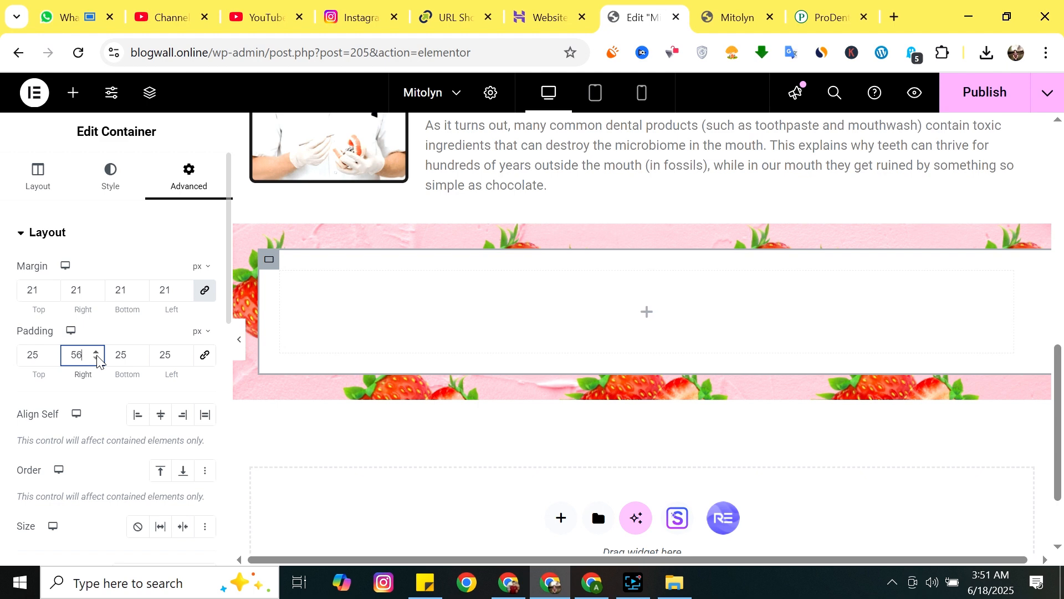
left_click(97, 355)
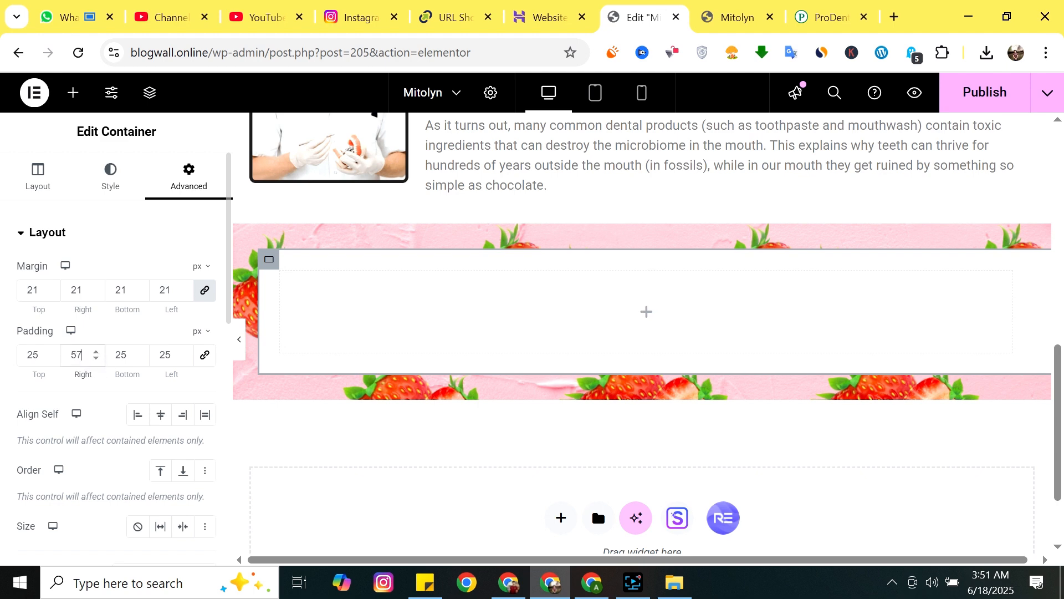
left_click(95, 360)
left_click(96, 360)
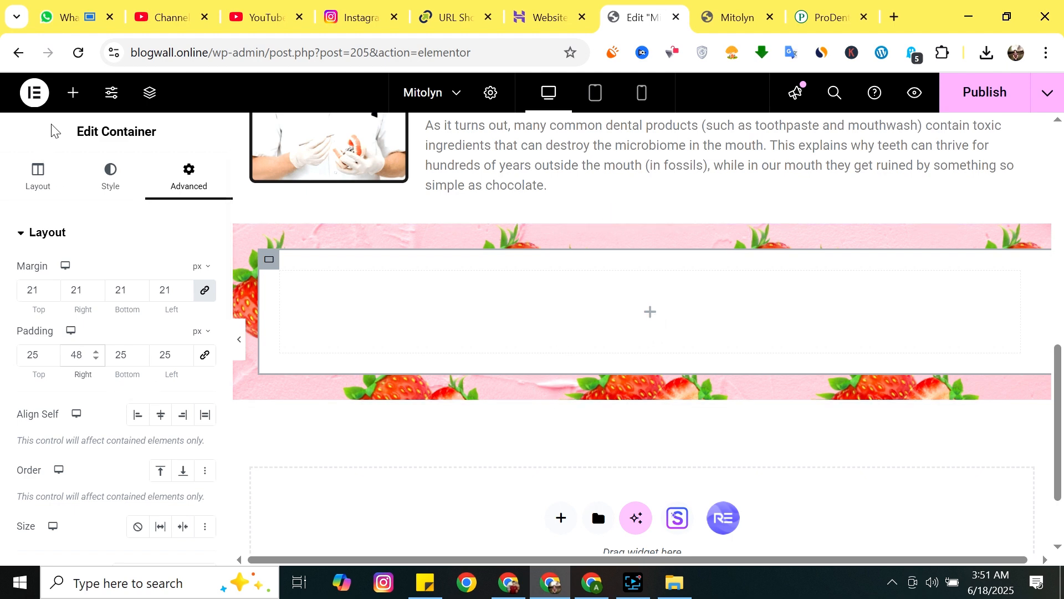
Check the ProDentim reference section, and add inner containers with a Heading widget inside the white container.
left_click(72, 92)
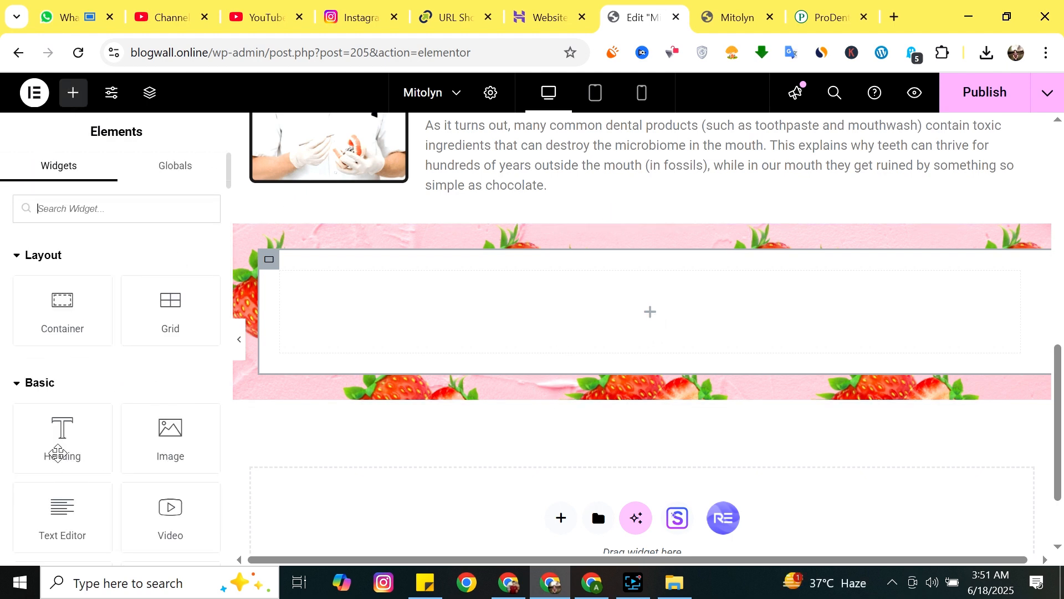
left_click_drag(60, 446, 89, 421)
left_click(830, 17)
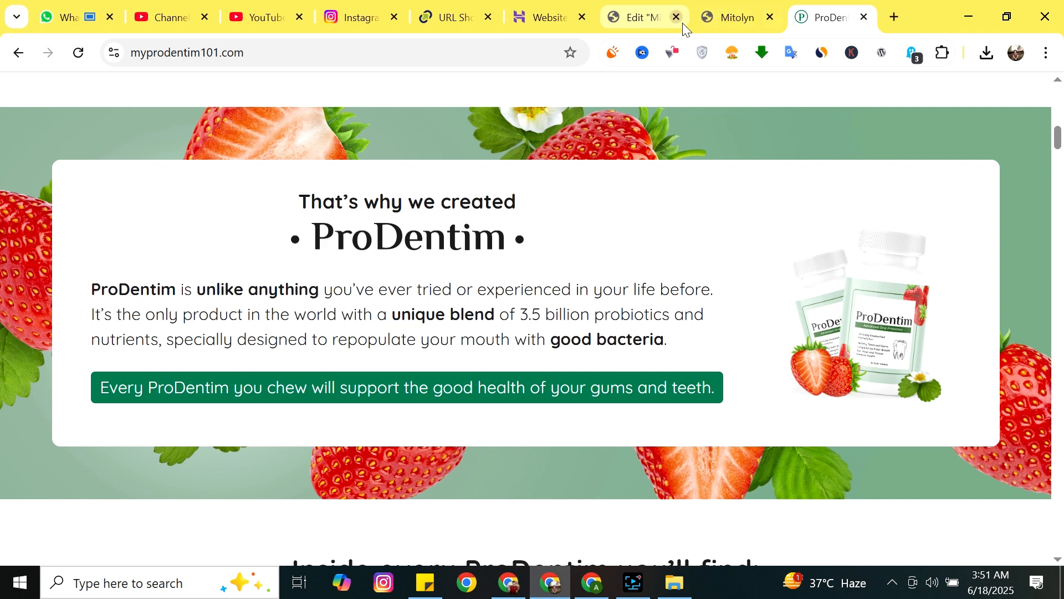
left_click(644, 8)
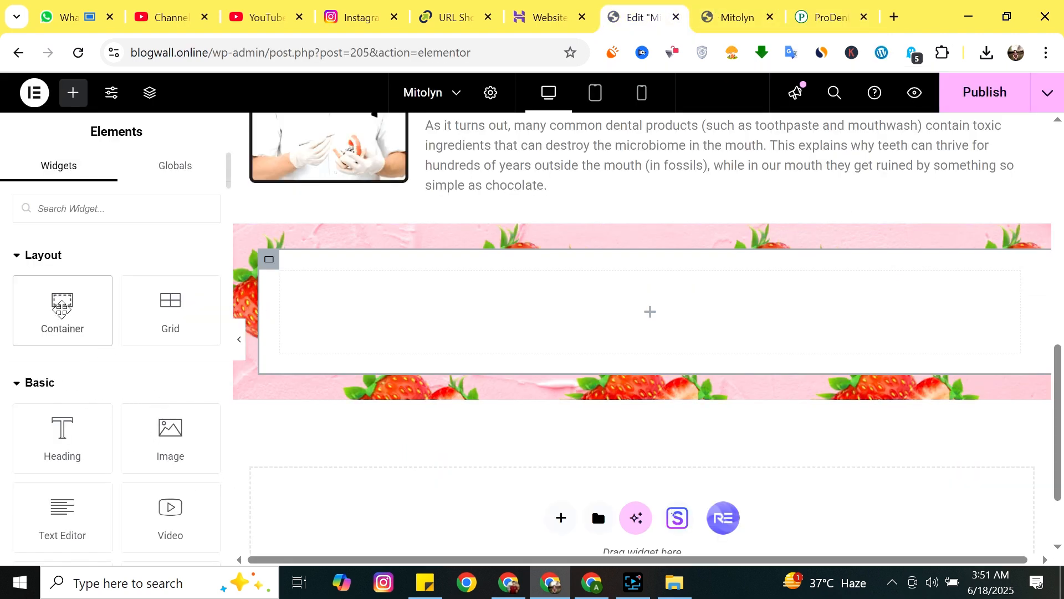
left_click(62, 317)
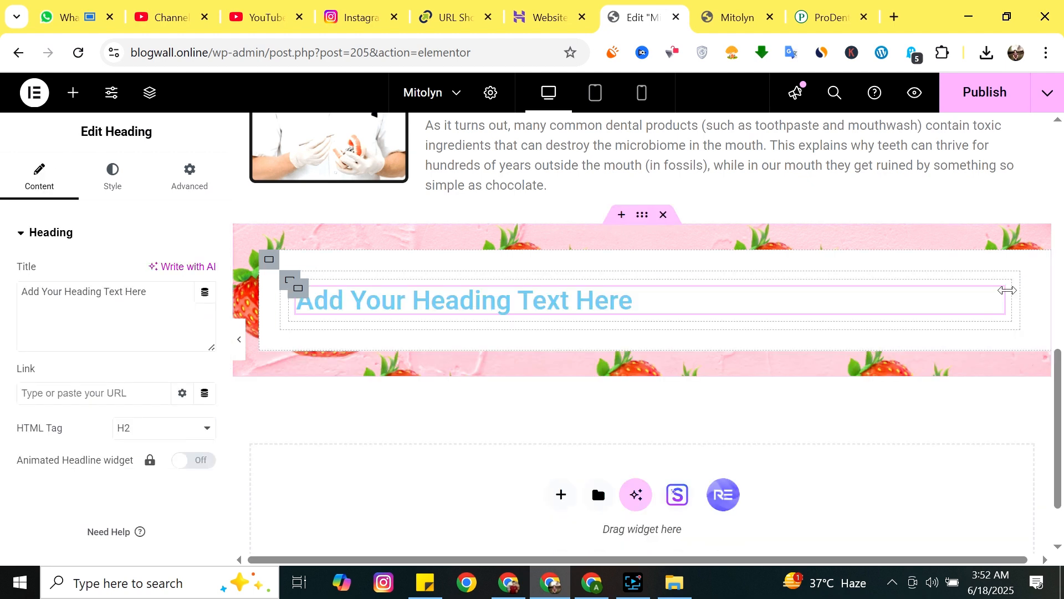
Narrow the inner container to about half the white box's width and retitle its heading "That’s why we created", following the ProDentim reference page.
left_click_drag(1007, 290, 690, 302)
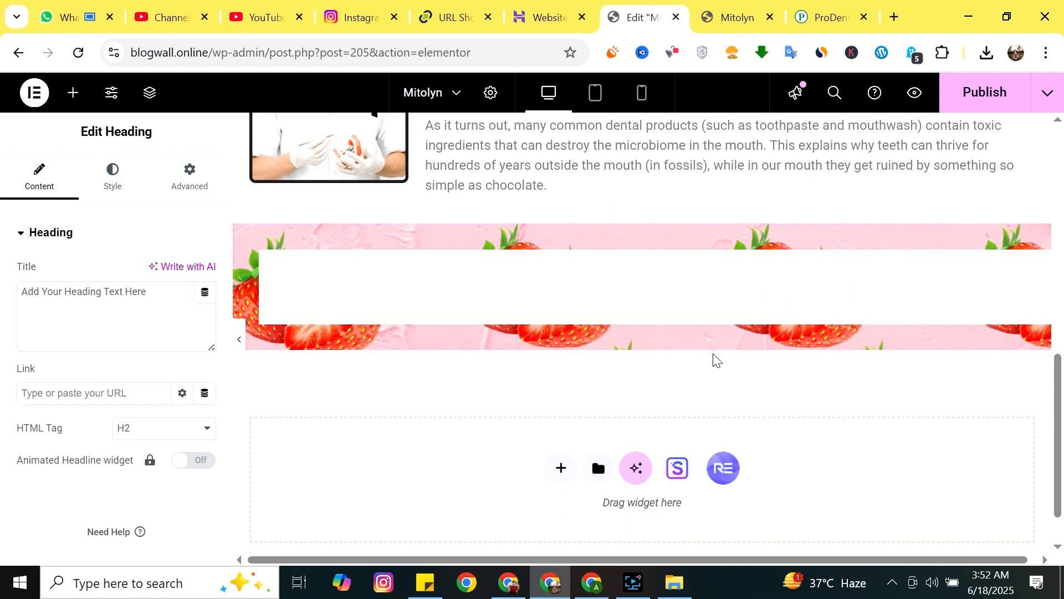
left_click(821, 18)
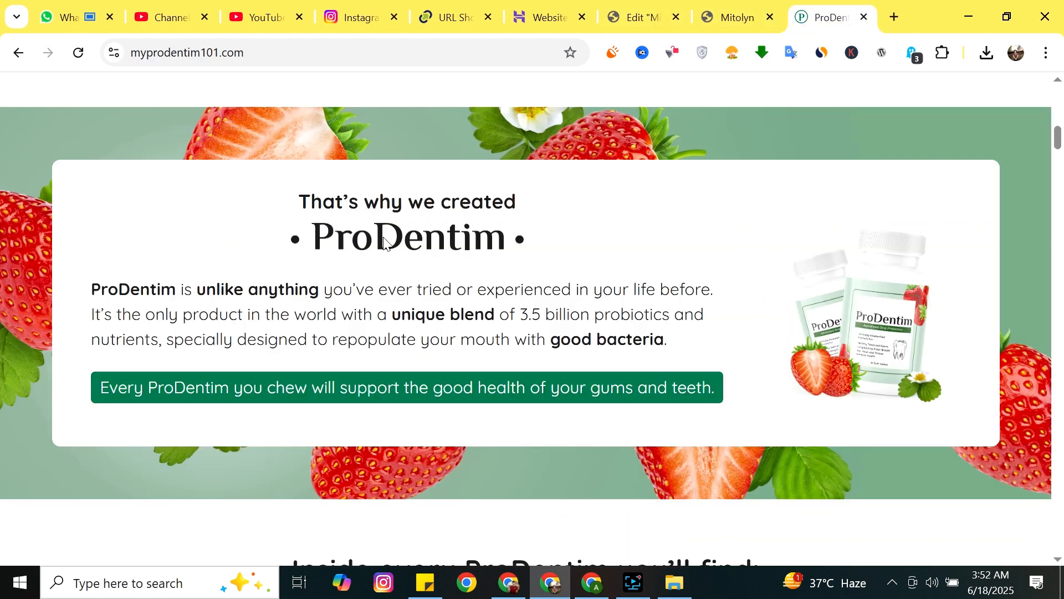
left_click_drag(298, 200, 596, 257)
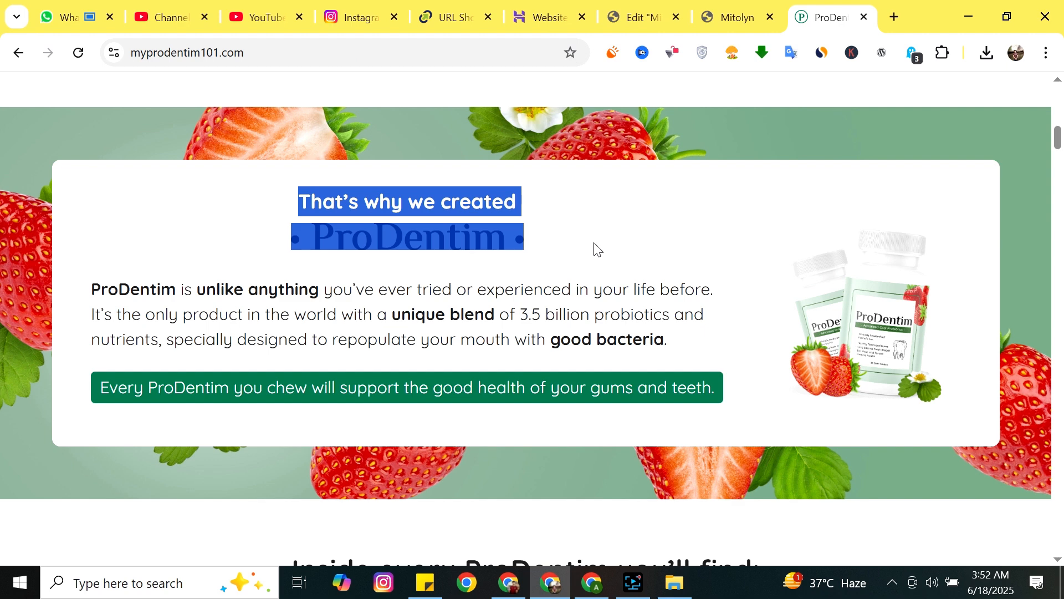
left_click(733, 17)
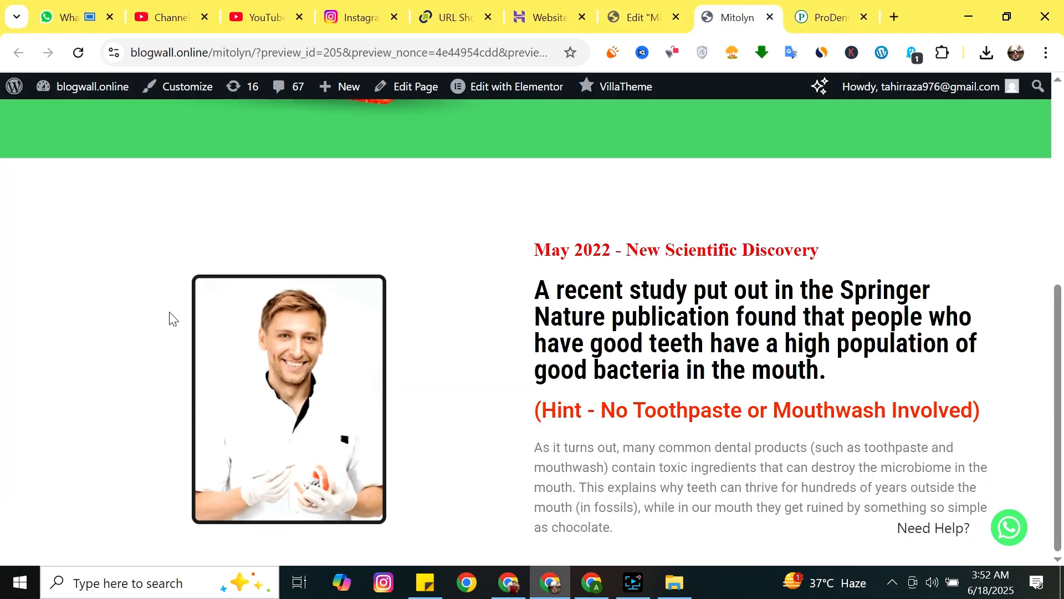
left_click(640, 11)
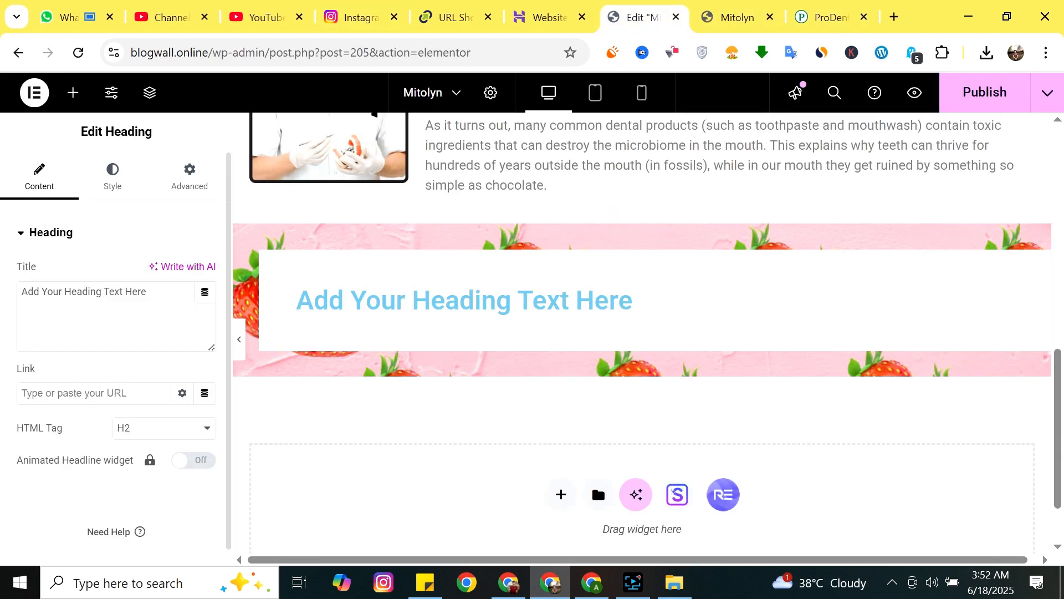
key("ctrl+a")
type("That’s why we created")
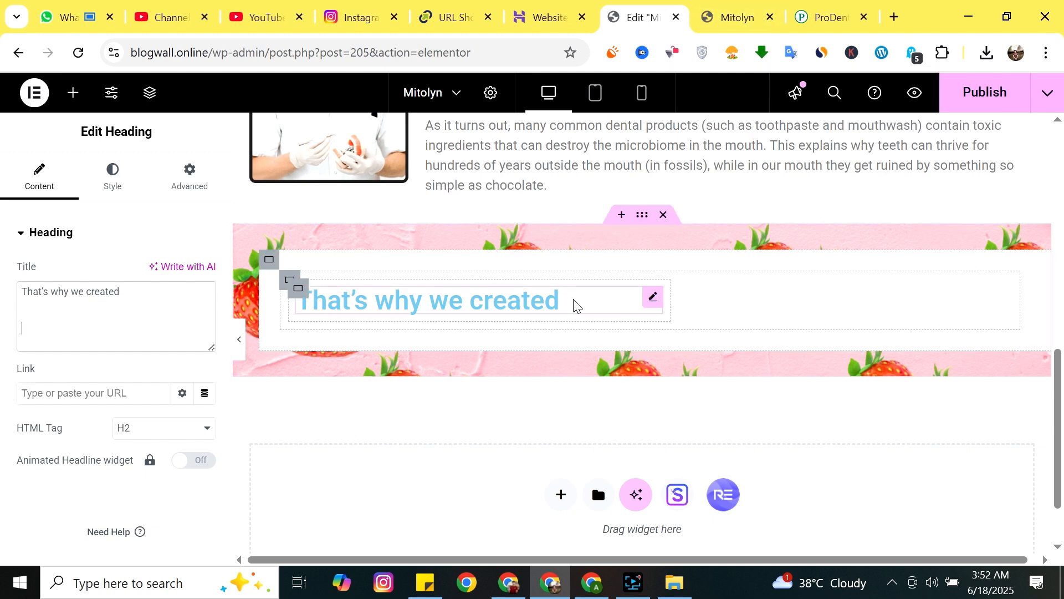
Style the "That’s why we created" heading with a 16 px font size, centre alignment and black (#000000) text colour.
left_click(109, 183)
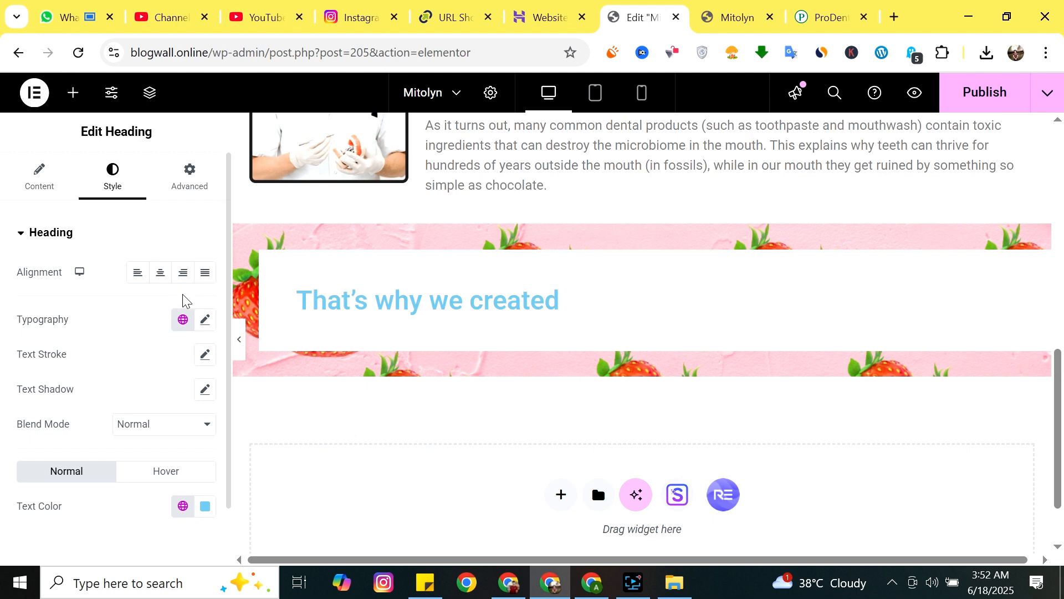
left_click(202, 323)
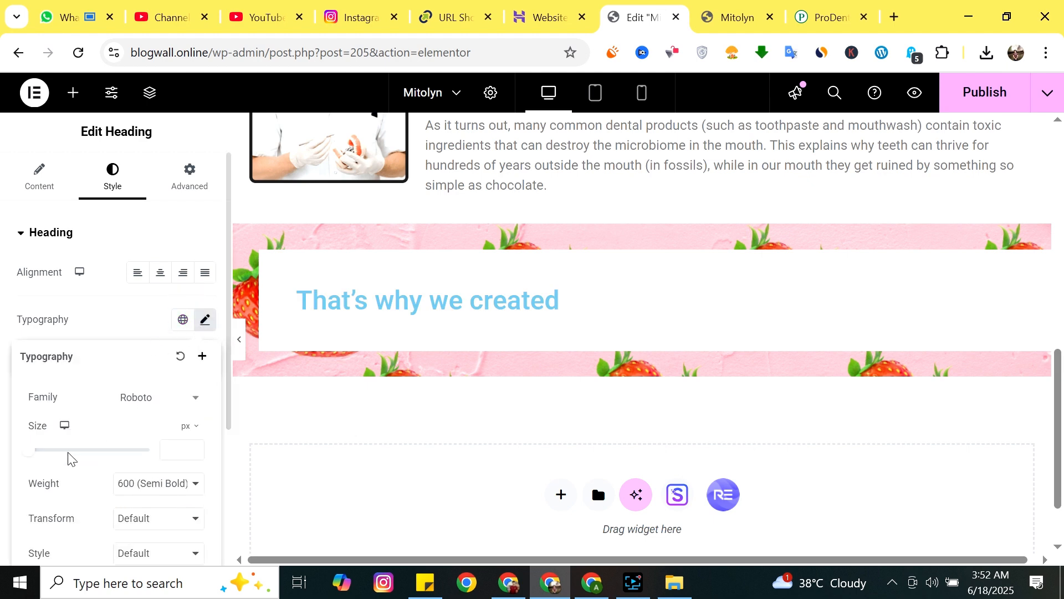
left_click_drag(27, 457, 36, 457)
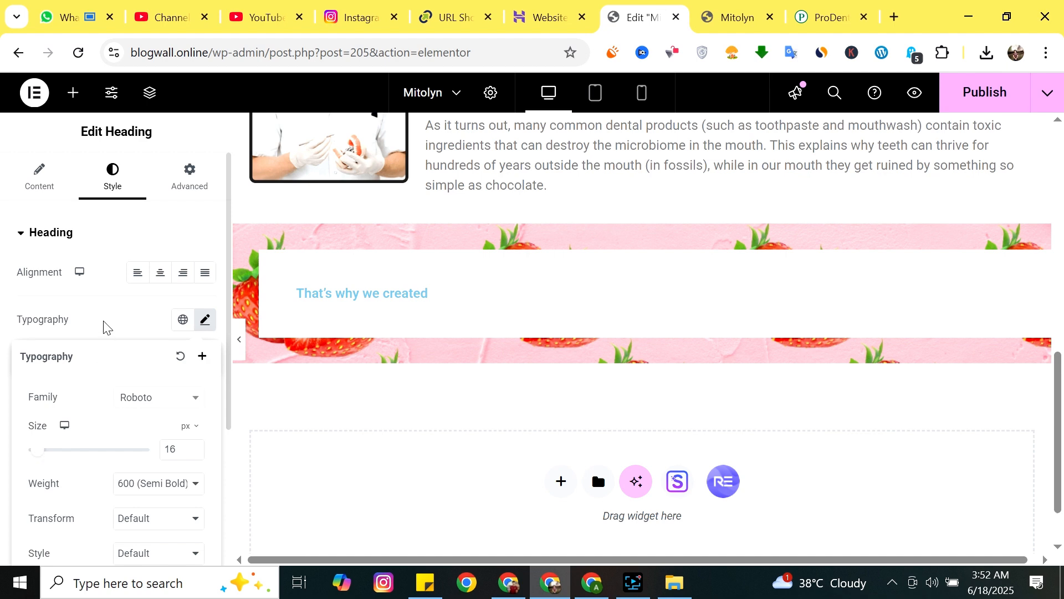
left_click(160, 272)
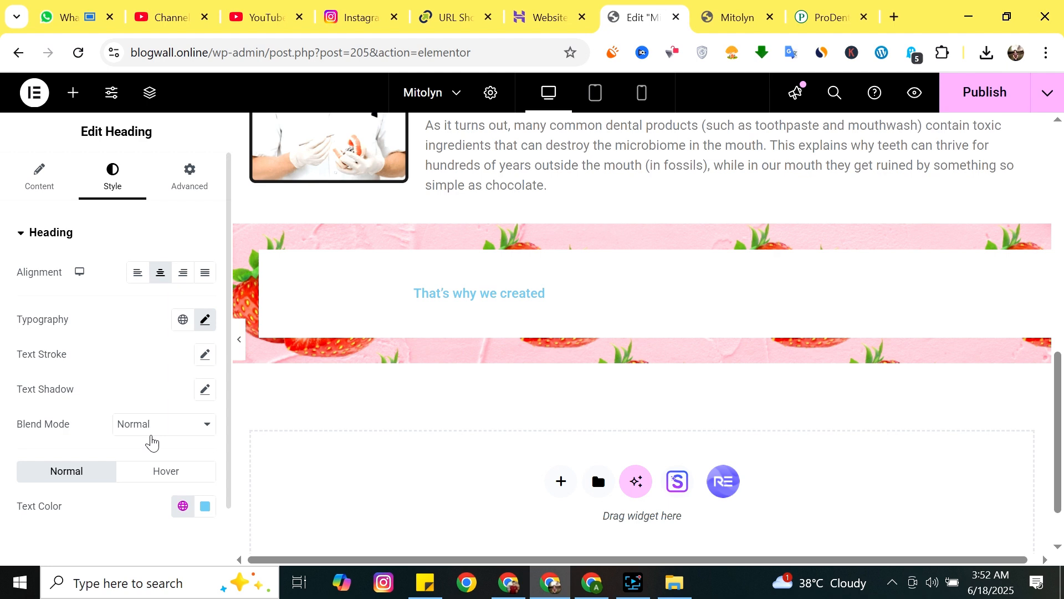
left_click(205, 506)
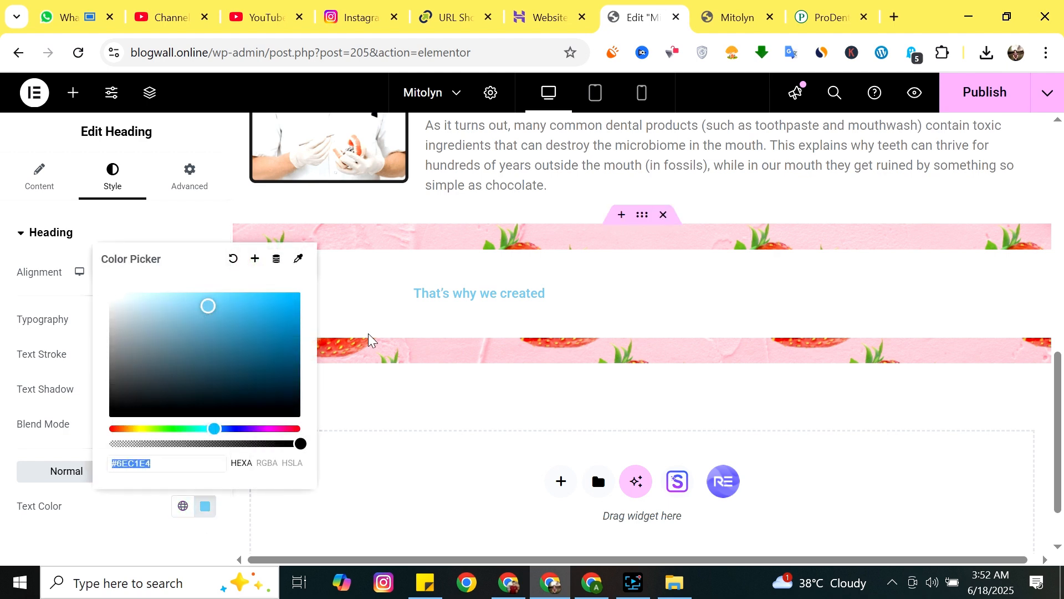
type("#000000")
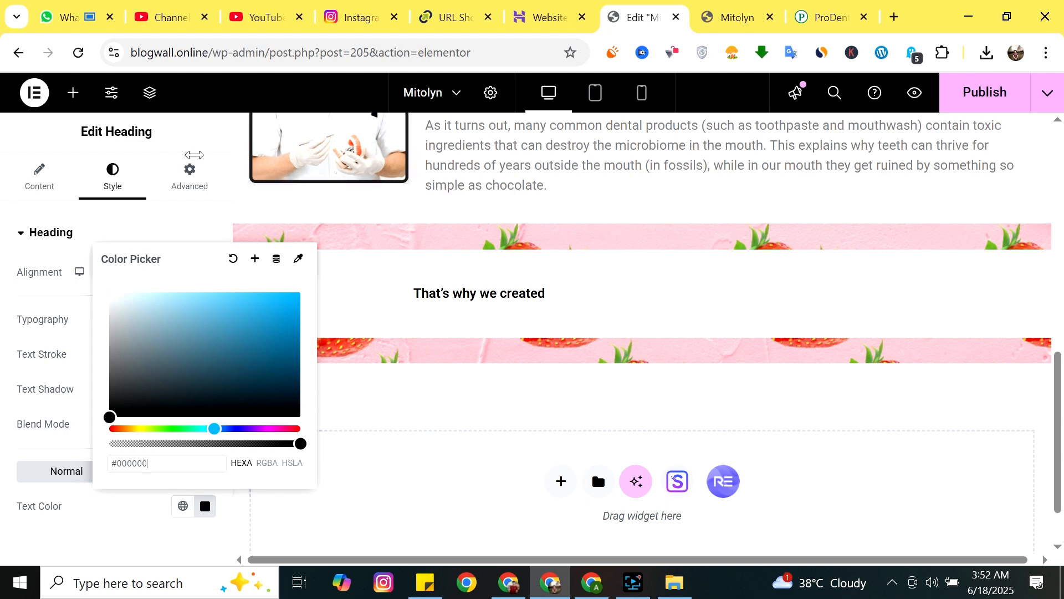
Add a second Heading widget below "That’s why we created", check the product name on the ProDentim page, and title the heading "Prodentim".
left_click(73, 92)
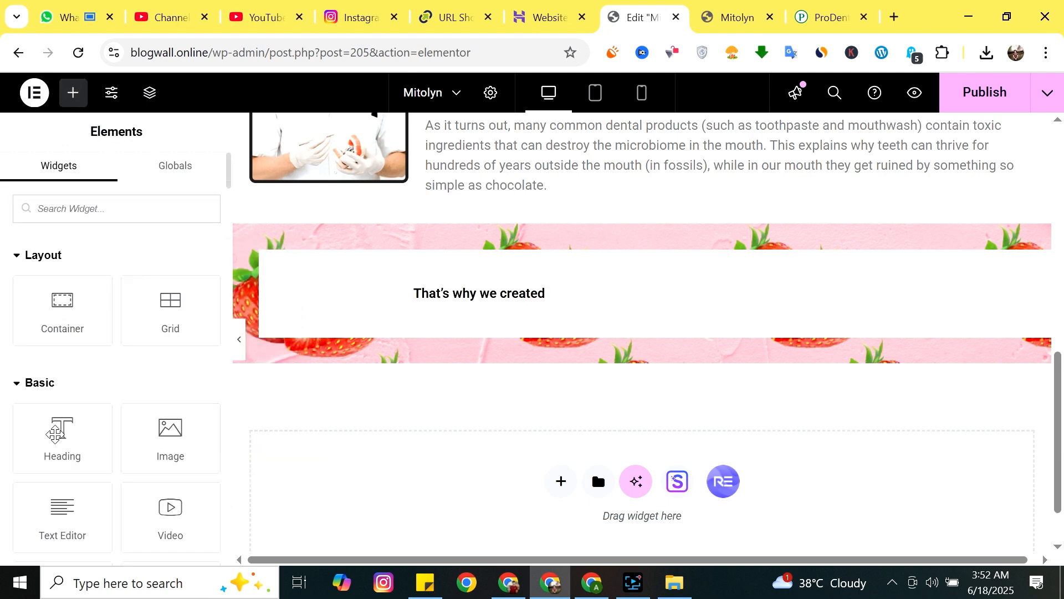
left_click_drag(63, 435, 483, 317)
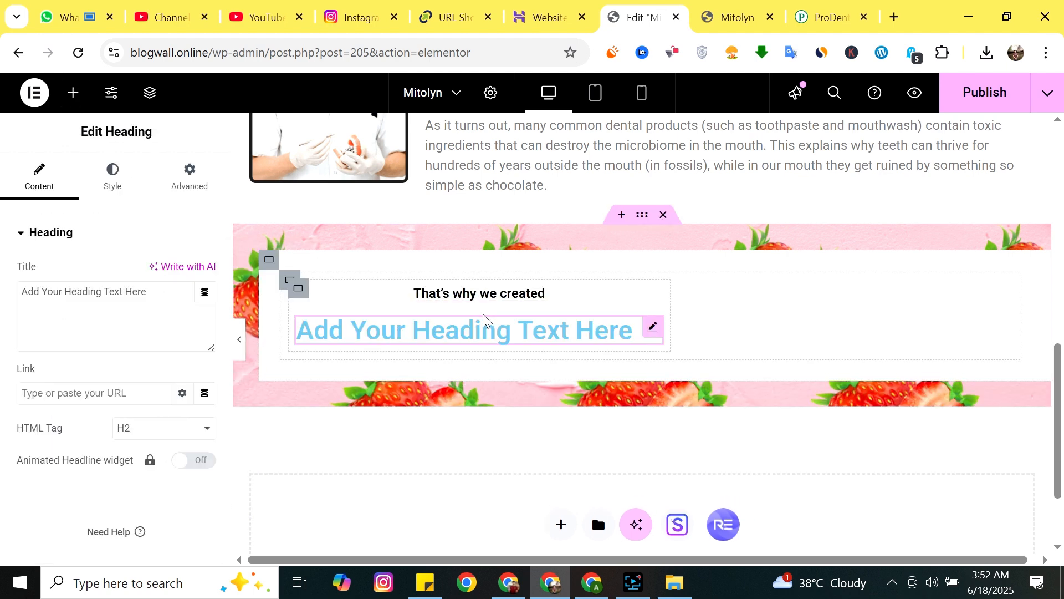
left_click(733, 18)
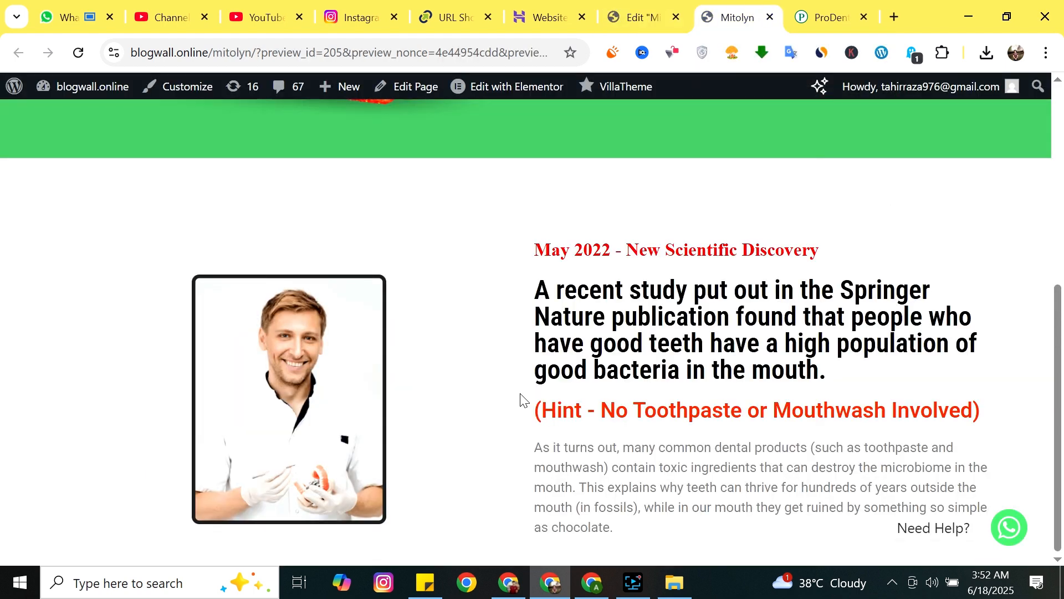
left_click(829, 17)
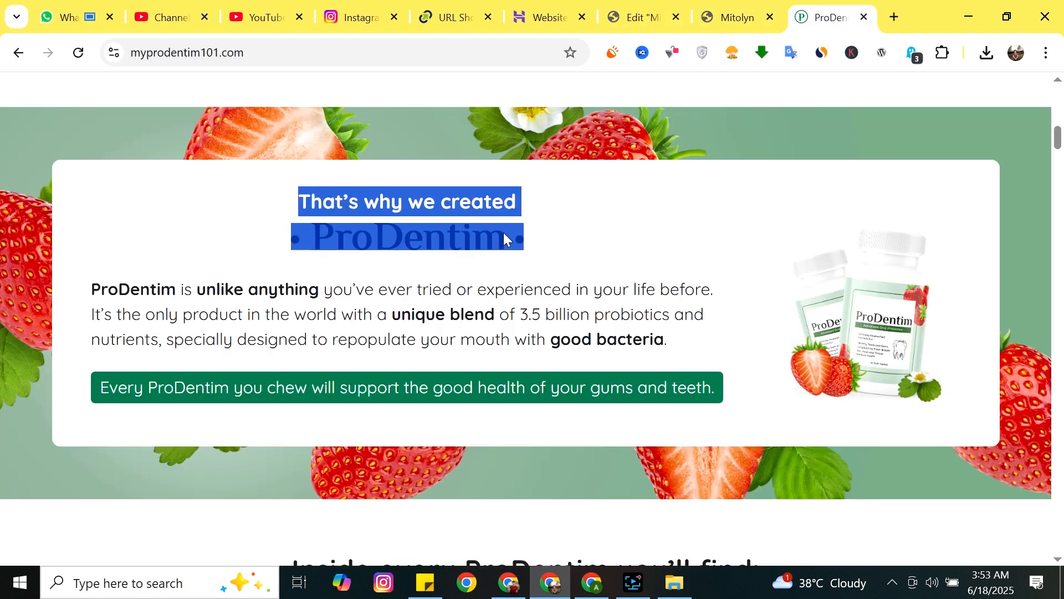
left_click(488, 251)
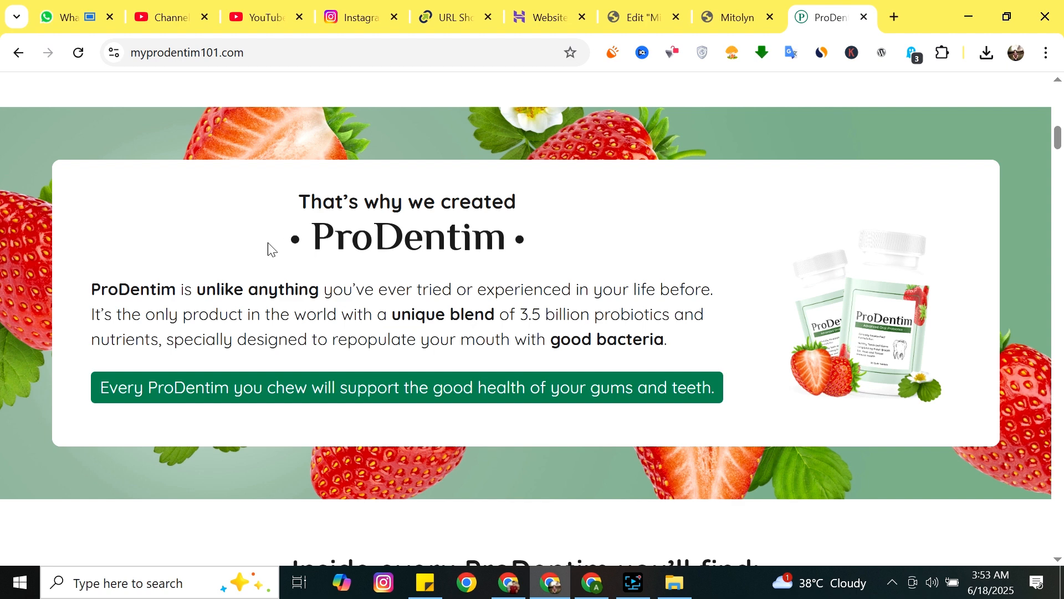
left_click_drag(268, 244, 575, 244)
left_click(582, 252)
left_click(646, 14)
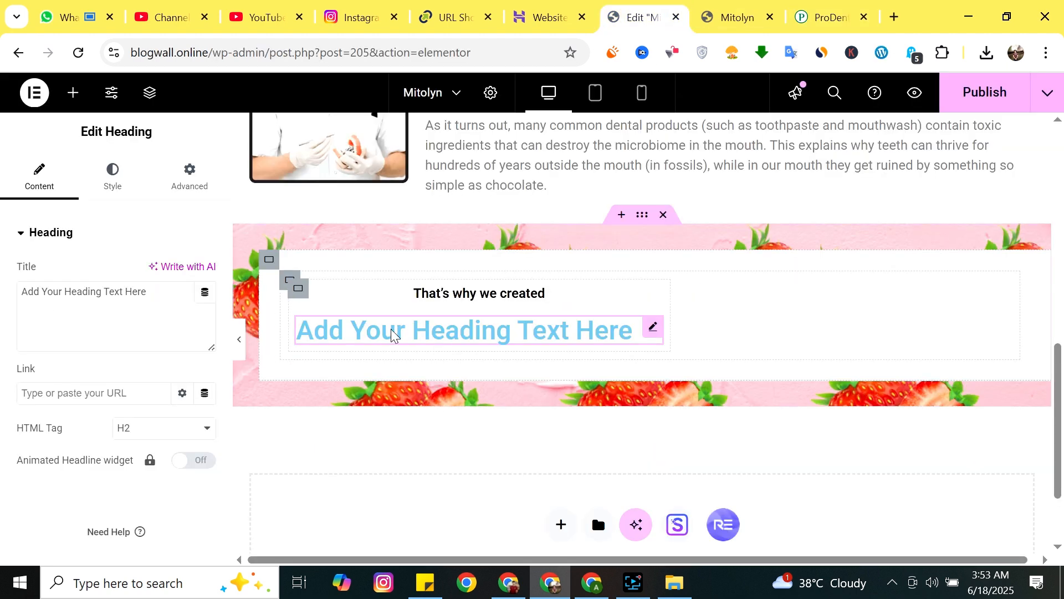
key("ctrl+a")
type("P")
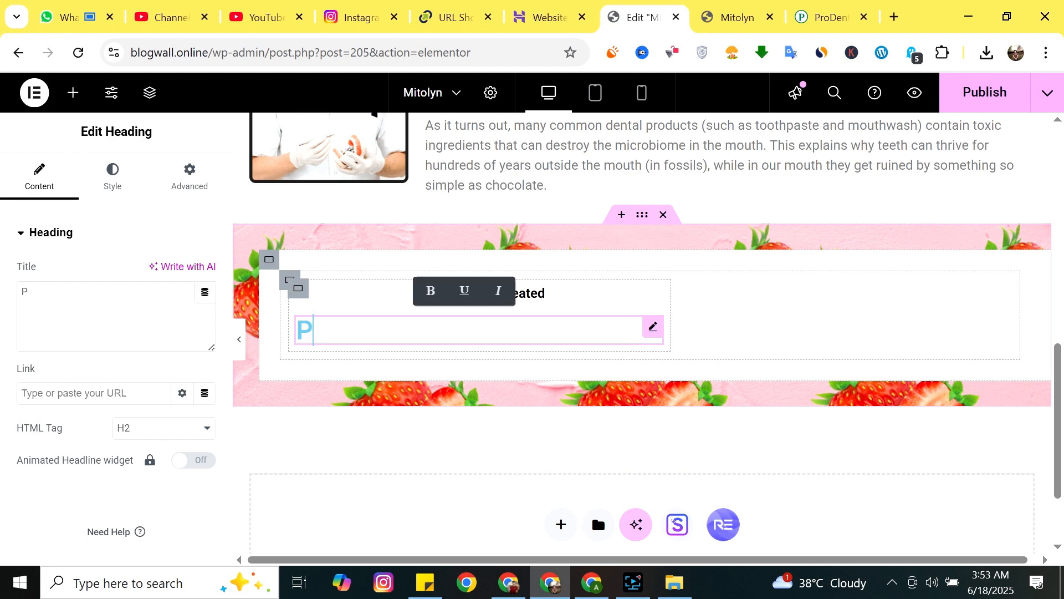
type("rodentim")
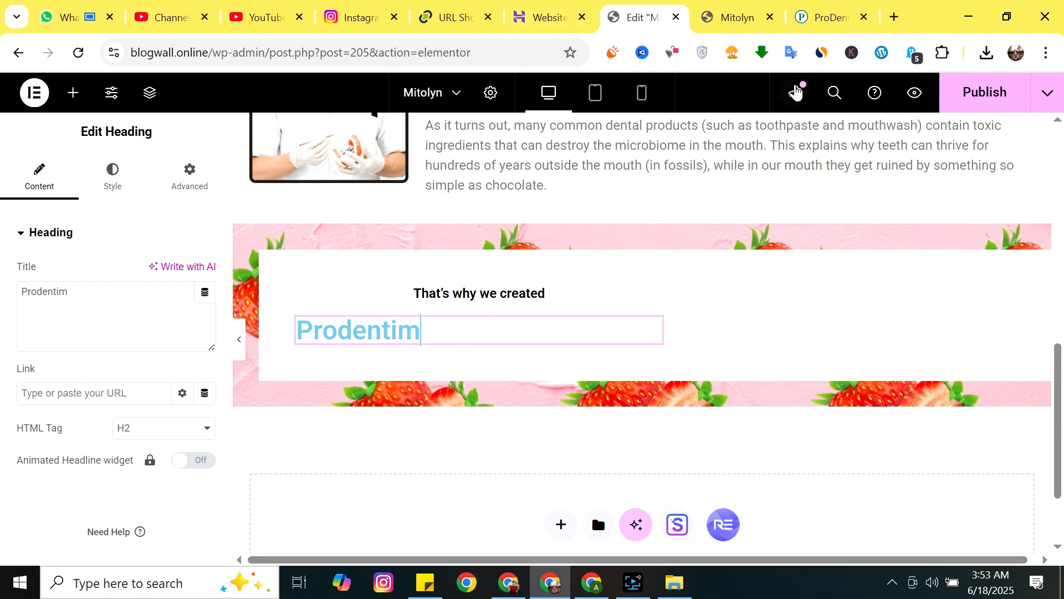
Centre the "Prodentim" heading and change its text colour to black.
left_click(111, 180)
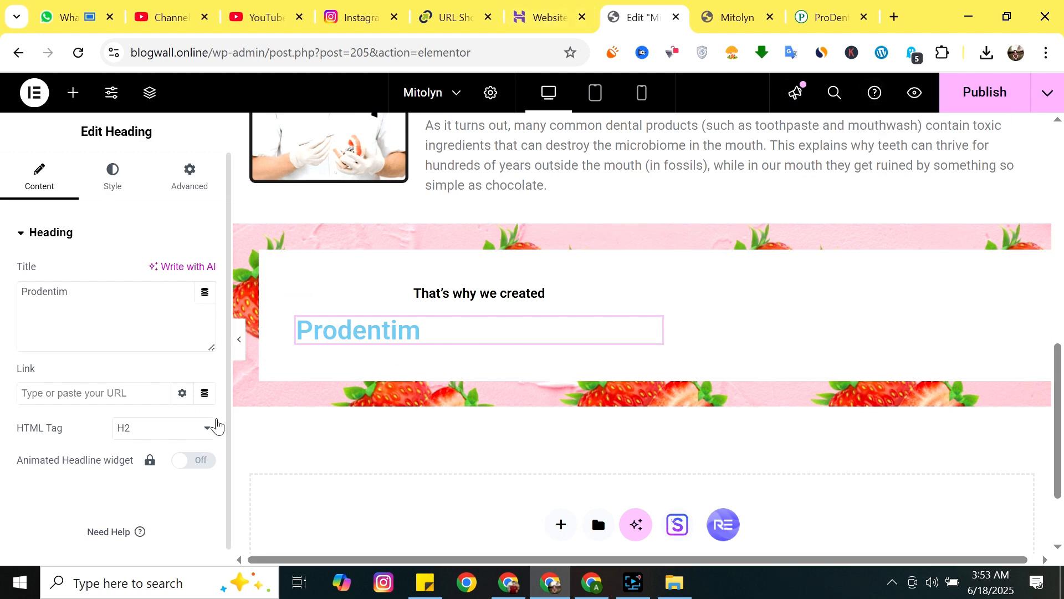
left_click(183, 273)
left_click(160, 272)
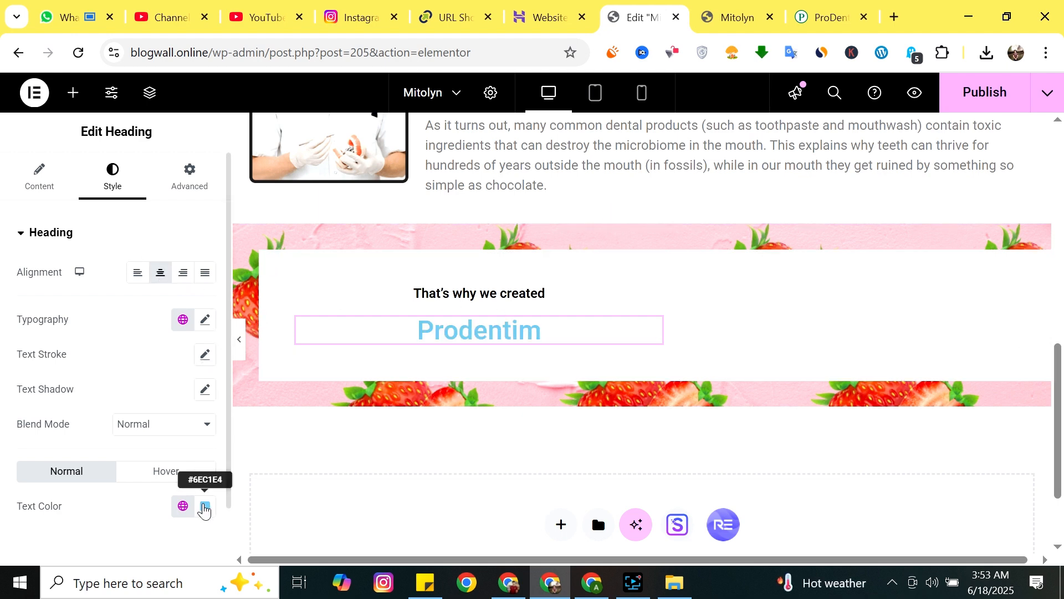
left_click(205, 505)
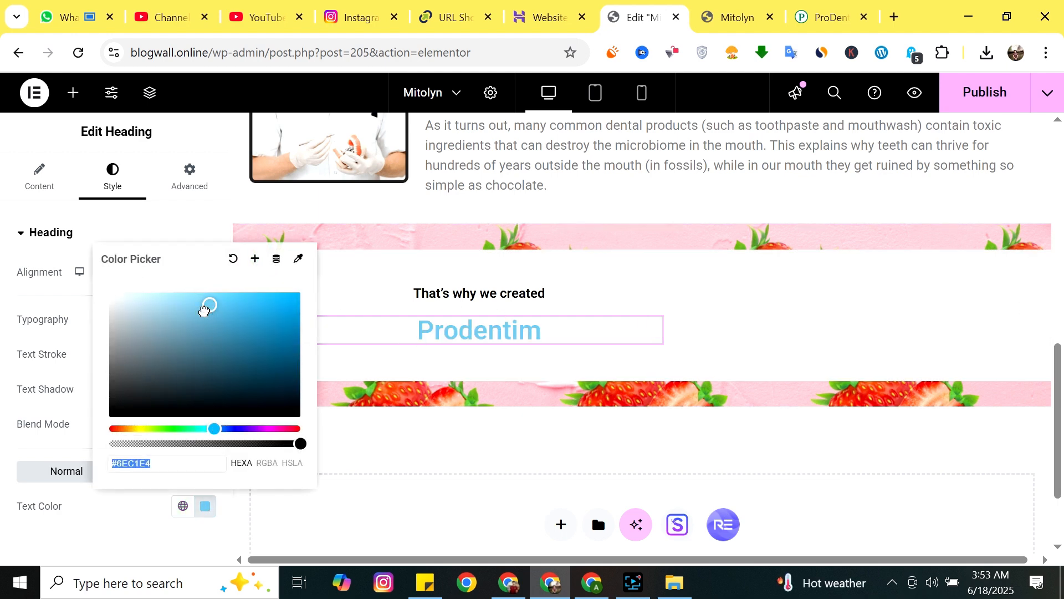
left_click_drag(207, 306, 109, 413)
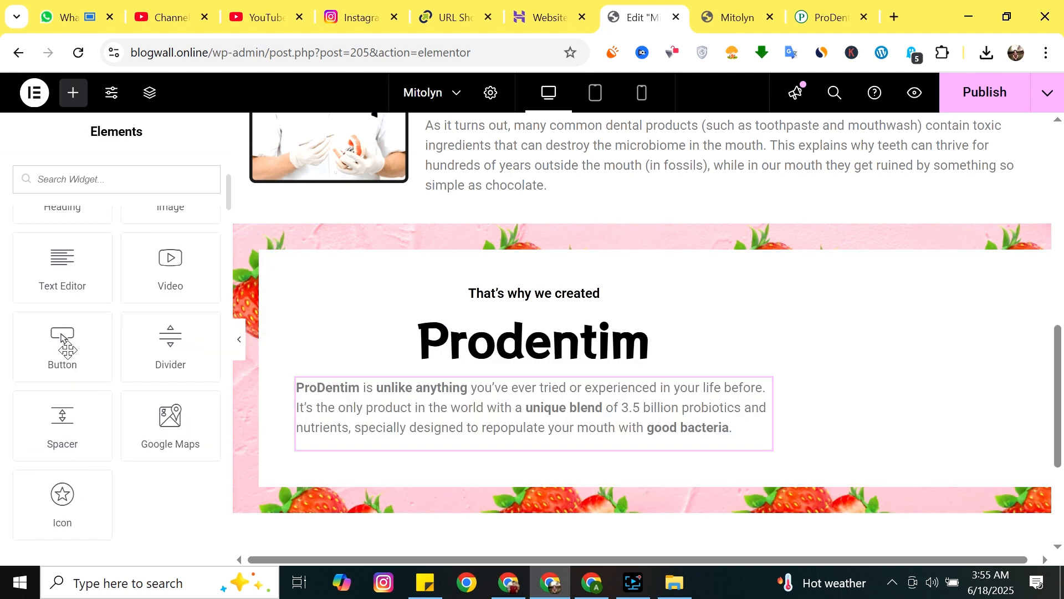
Add a button below the paragraph reading "Every ProDentim you chew will support the good health of your gums and teeth." and widen the inner container.
left_click_drag(63, 341, 504, 441)
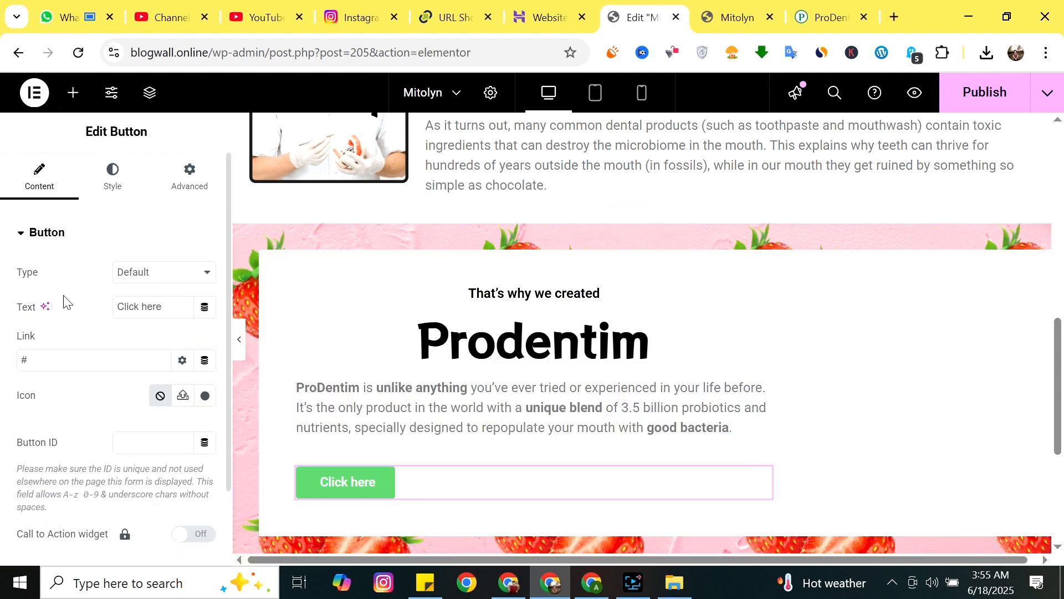
left_click(161, 306)
left_click(726, 5)
left_click(830, 15)
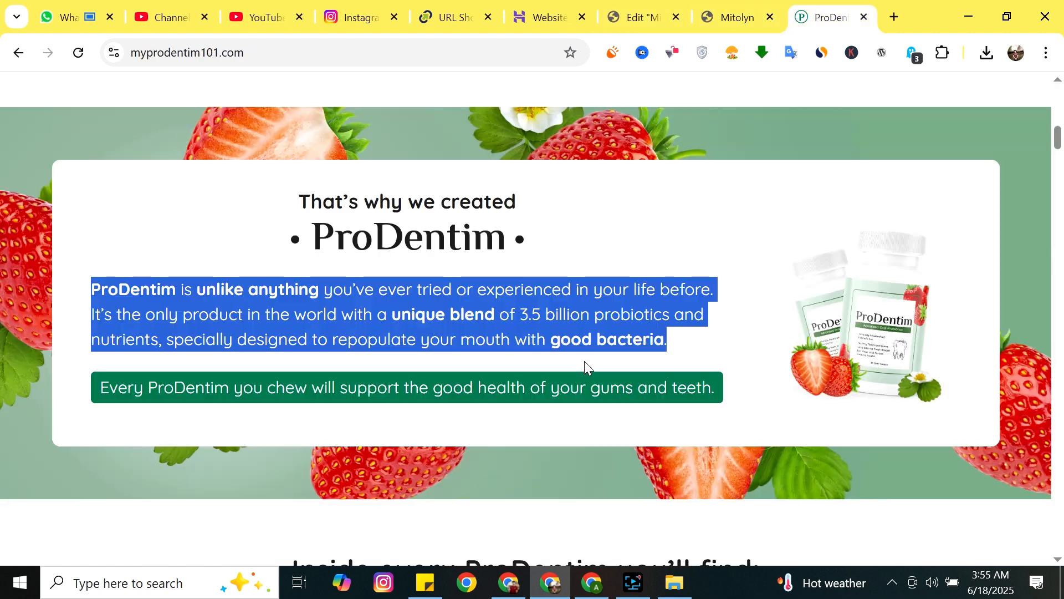
left_click_drag(718, 388, 98, 388)
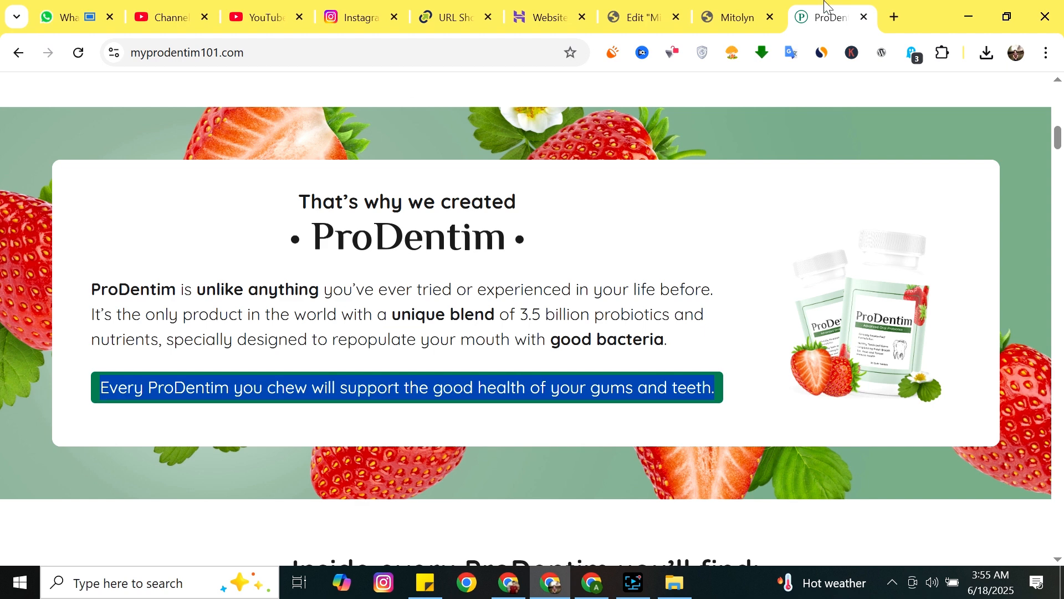
left_click(646, 14)
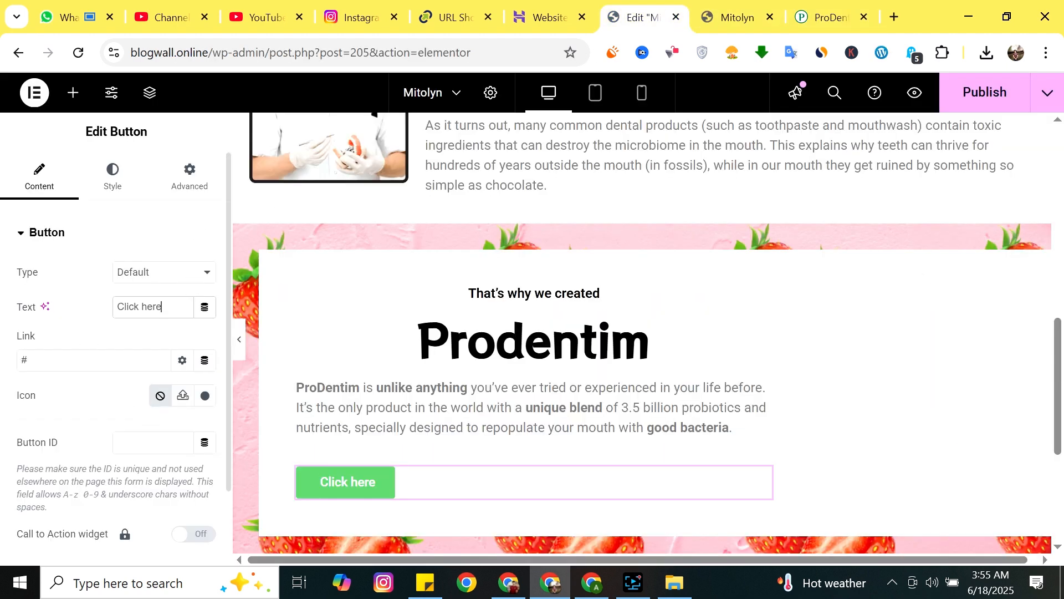
key("ctrl+a")
key("ctrl+v")
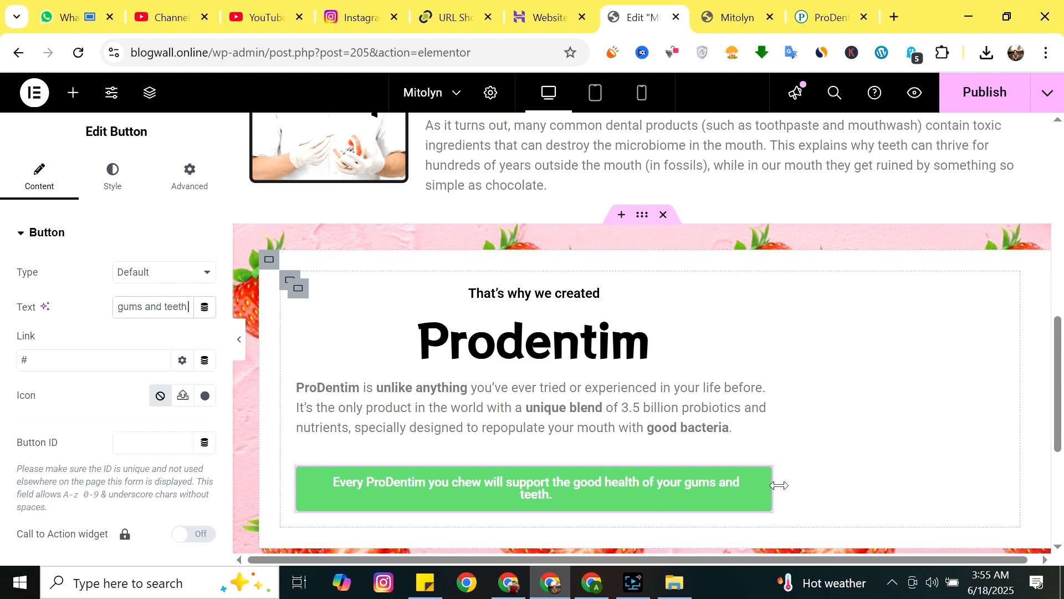
mouse_move(776, 460)
left_mouse_down()
mouse_move(792, 462)
mouse_move(760, 471)
mouse_move(775, 465)
left_mouse_up()
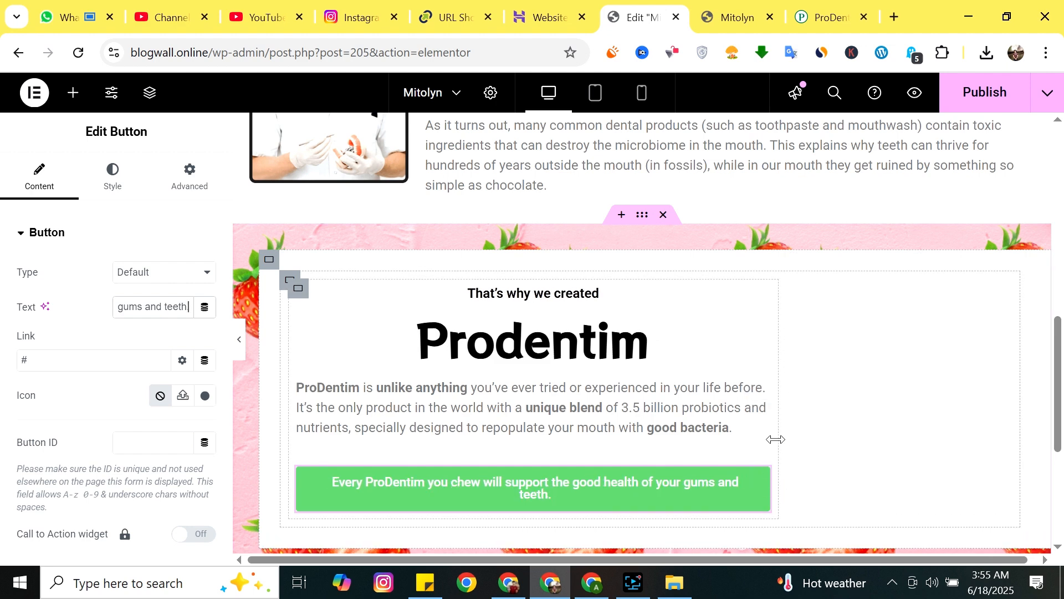
left_click_drag(774, 437, 817, 431)
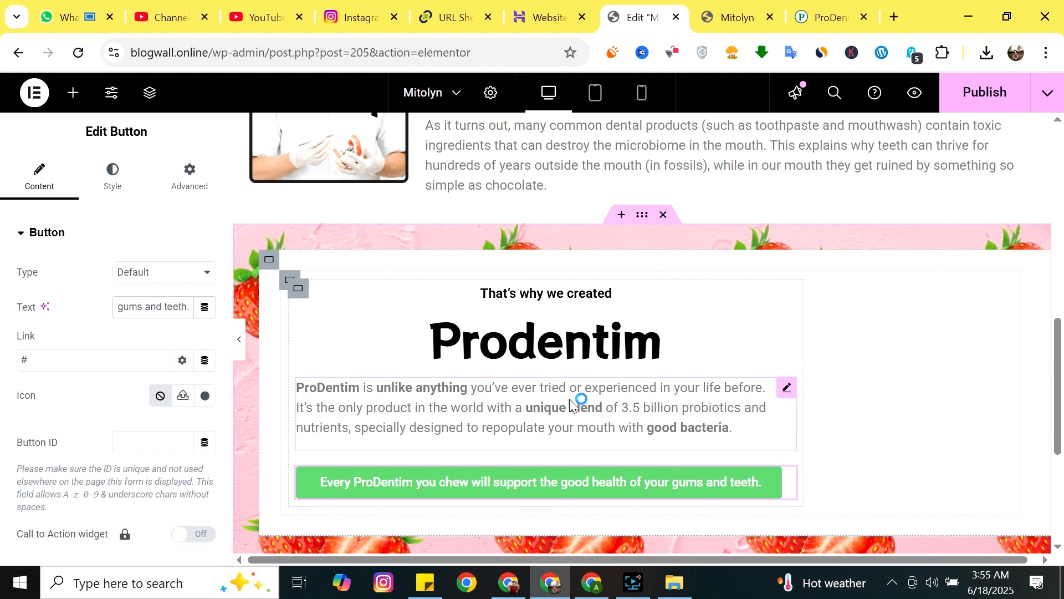
left_click(72, 92)
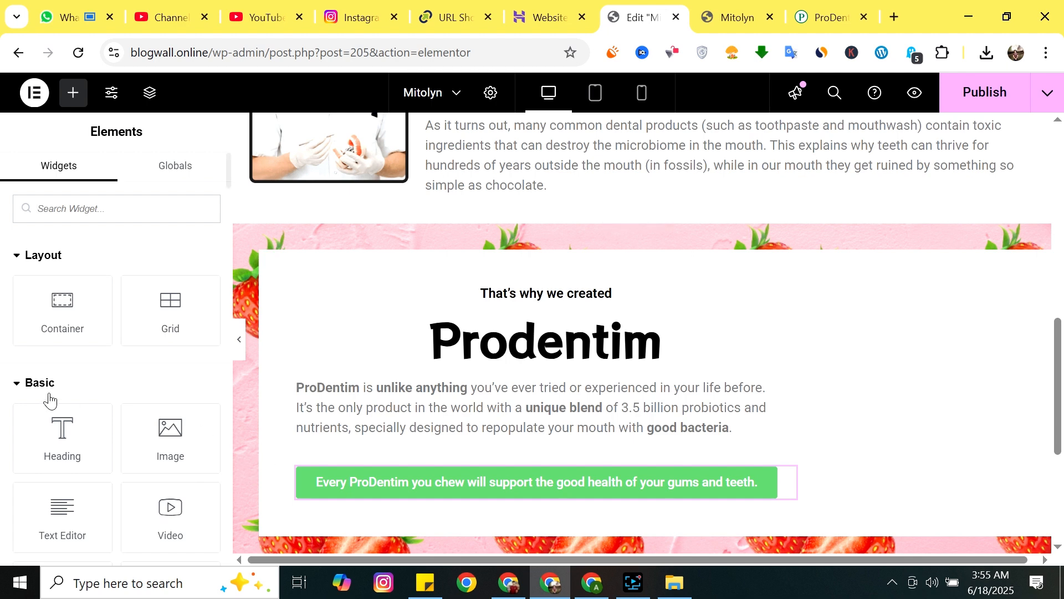
left_click_drag(171, 434, 951, 384)
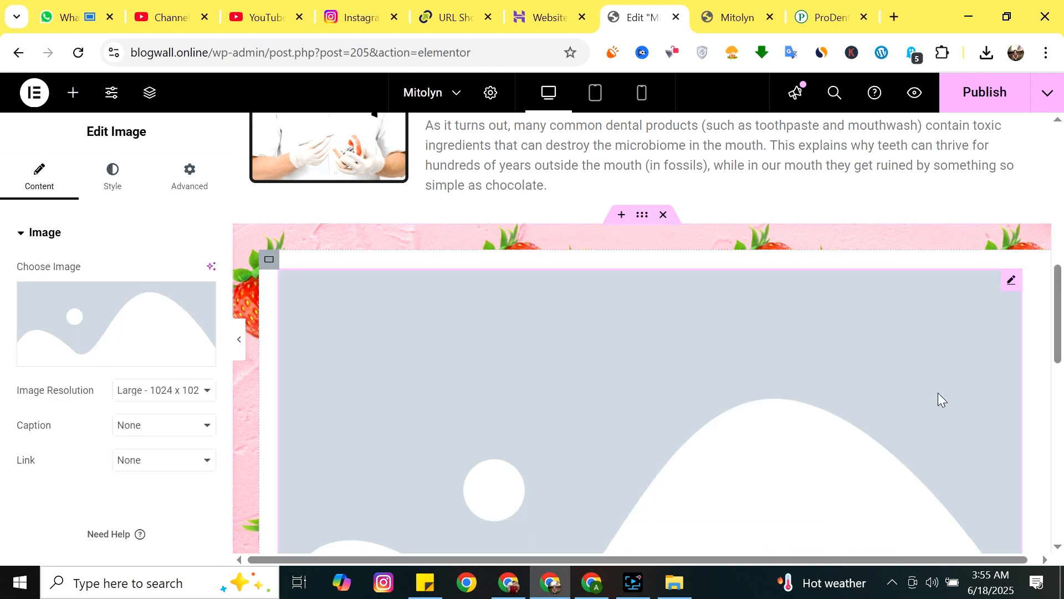
key("ctrl+z")
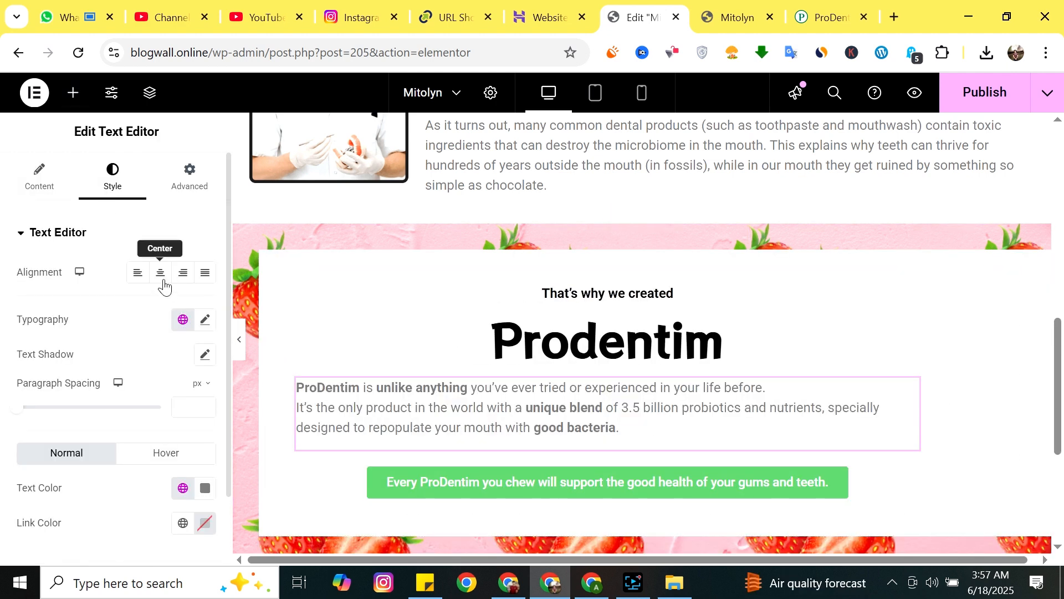
Centre-align the ProDentim description paragraph between the "Prodentim" heading and the green button.
left_click(164, 287)
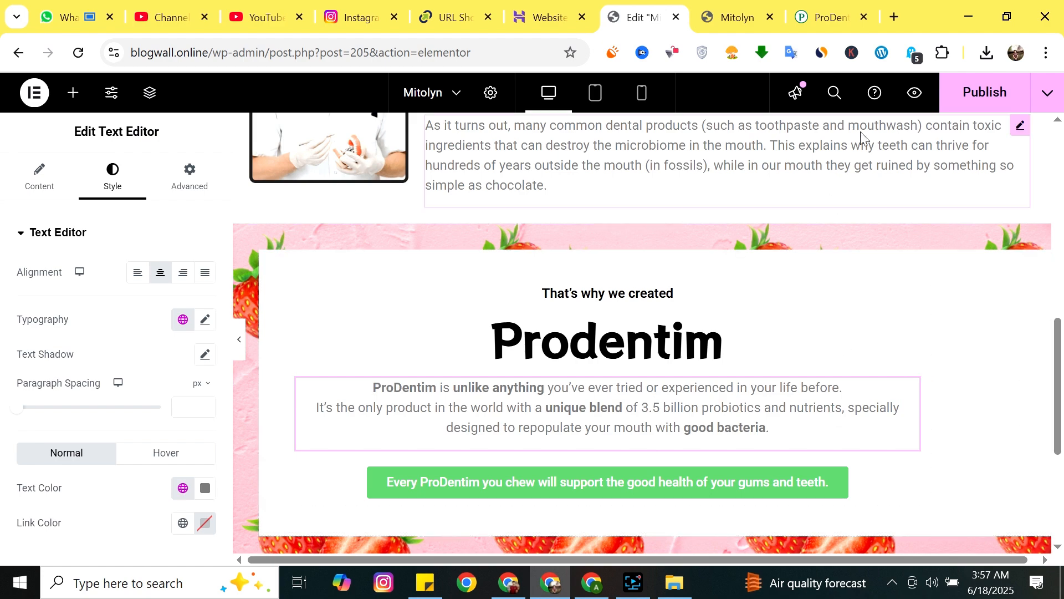
Publish the page changes and check the strawberry "Prodentim" section on the live Mitolyn page.
left_click(977, 92)
left_click(741, 8)
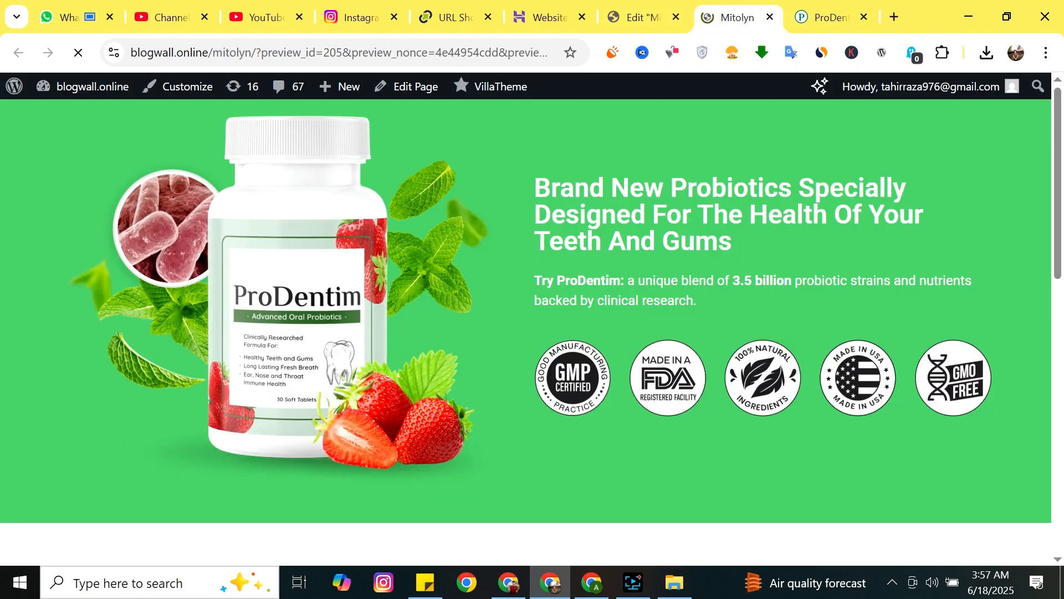
scroll(470, 269, "down", 10)
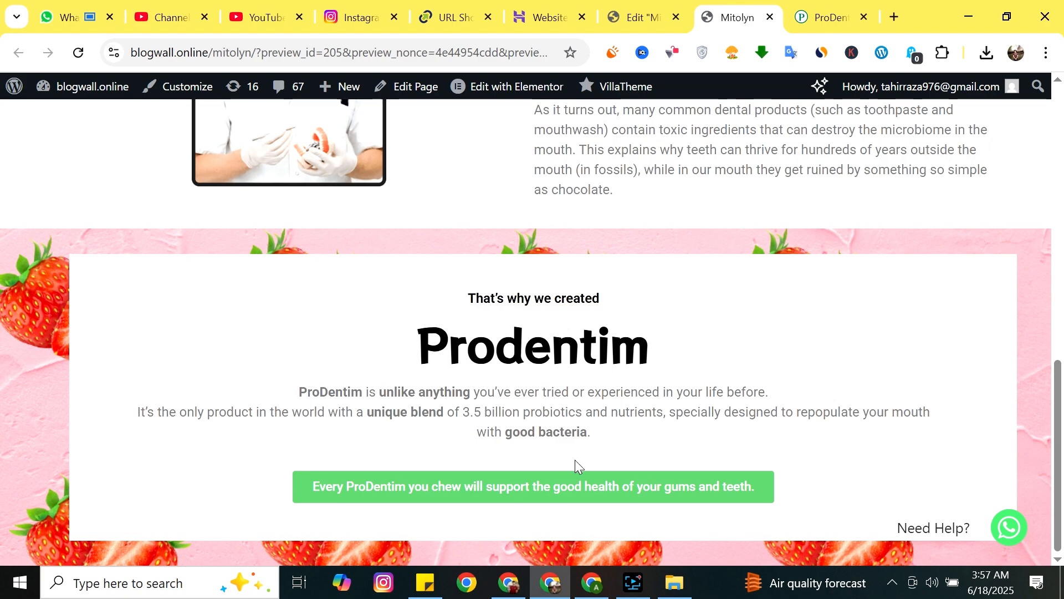
scroll(554, 374, "up", 3)
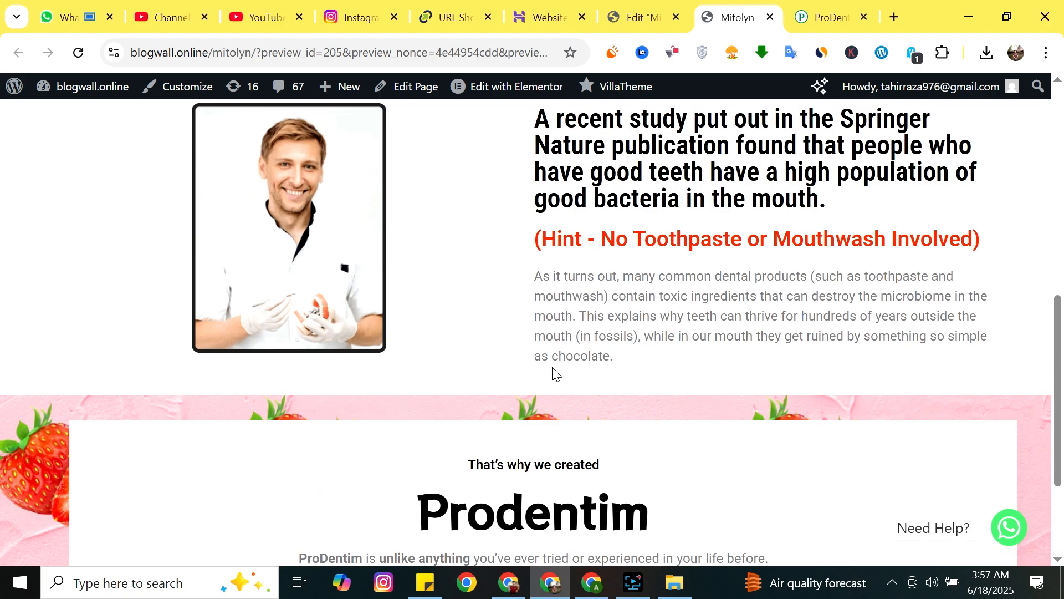
scroll(554, 374, "down", 3)
scroll(542, 373, "up", 10)
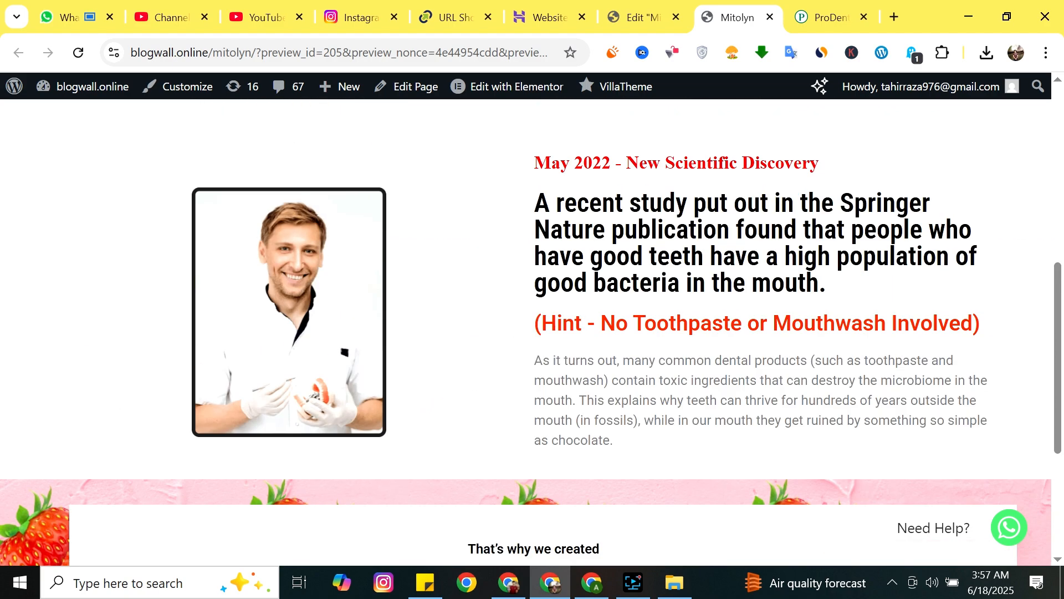
scroll(543, 372, "down", 10)
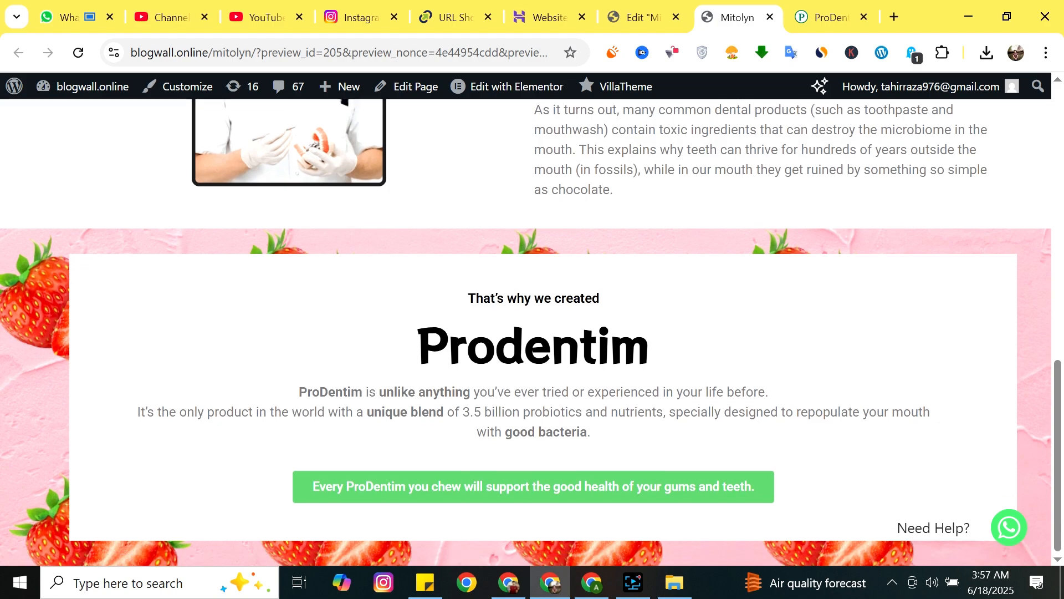
scroll(537, 365, "up", 10)
Look through the ProDentim page from the ingredient sections down to the customer photos and reviews.
left_click(815, 17)
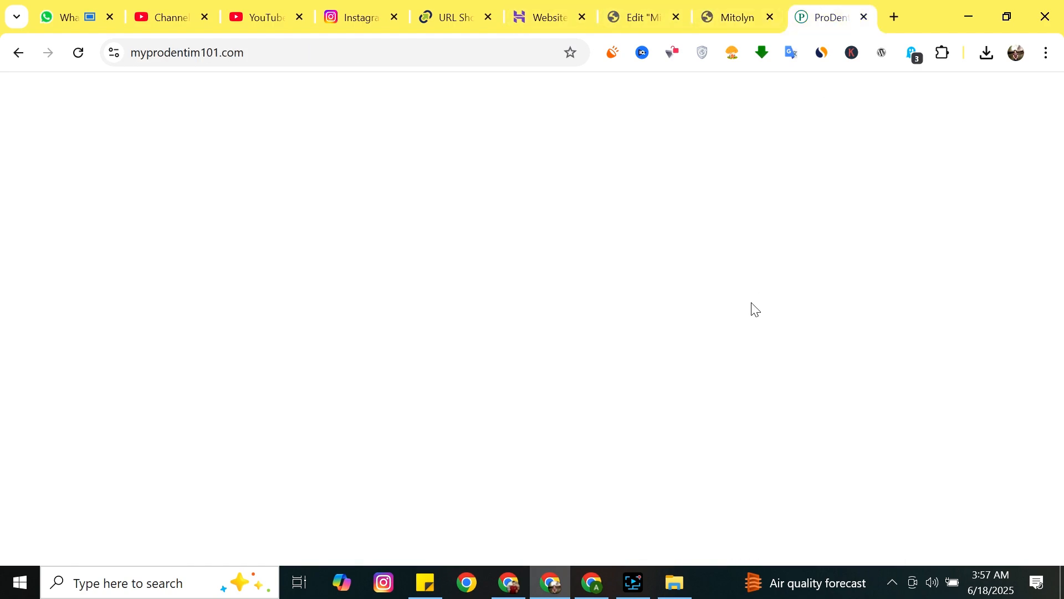
scroll(657, 330, "down", 7)
scroll(701, 331, "down", 4)
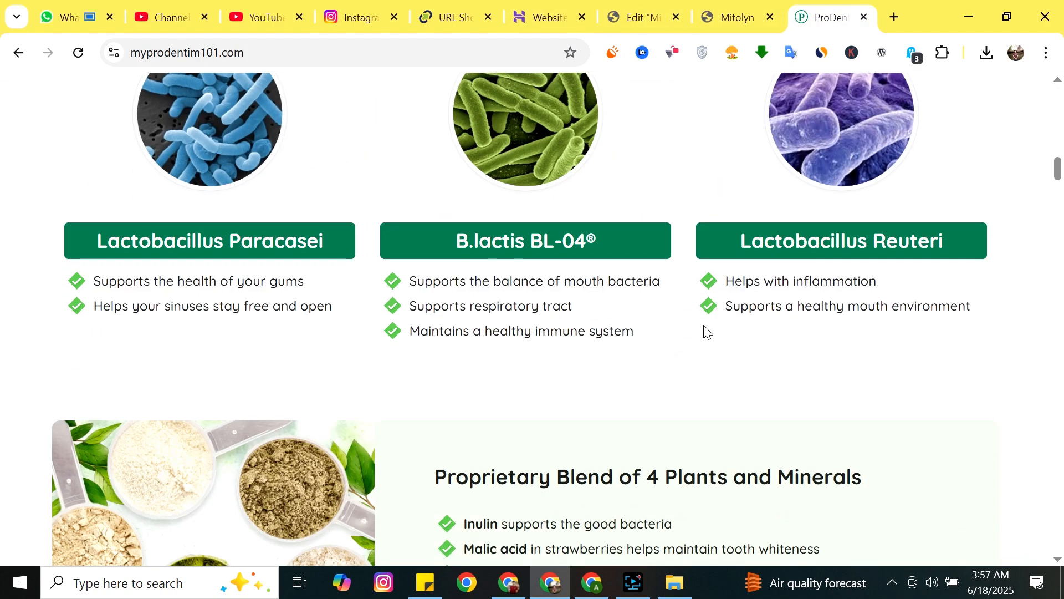
scroll(697, 301, "down", 18)
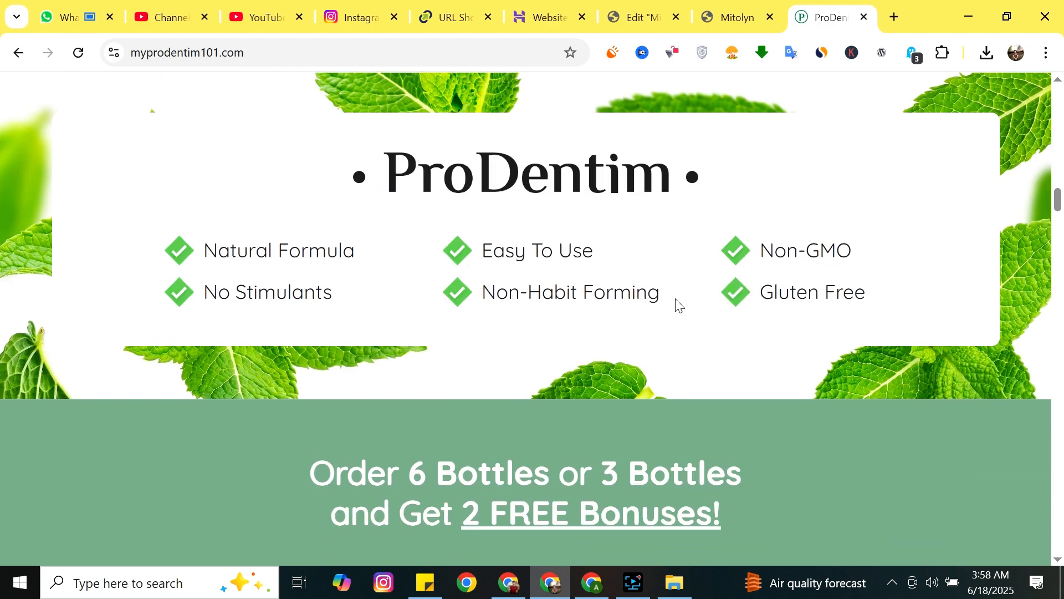
scroll(665, 299, "down", 15)
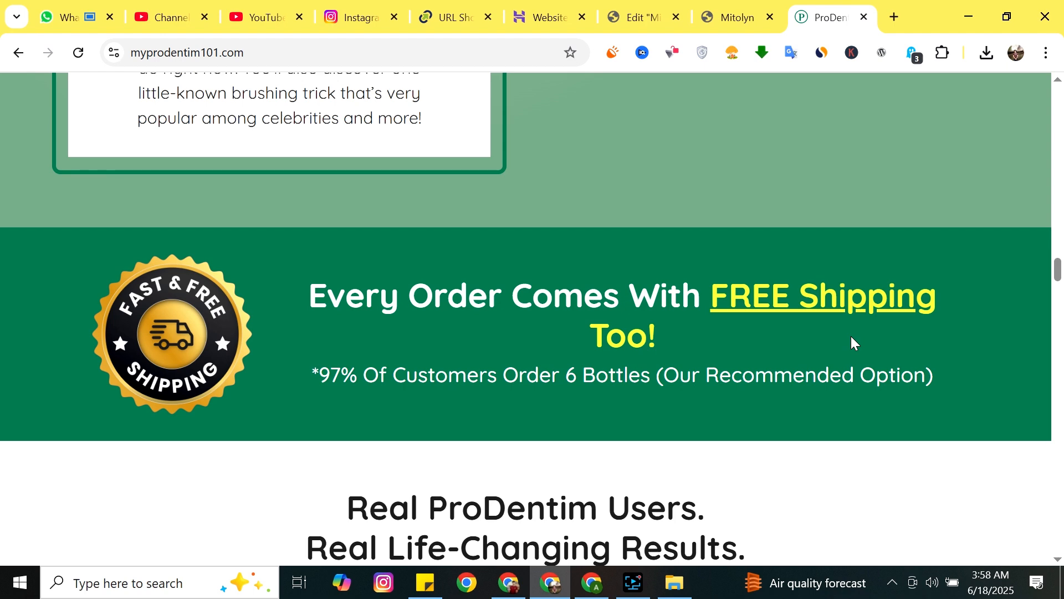
scroll(702, 443, "down", 10)
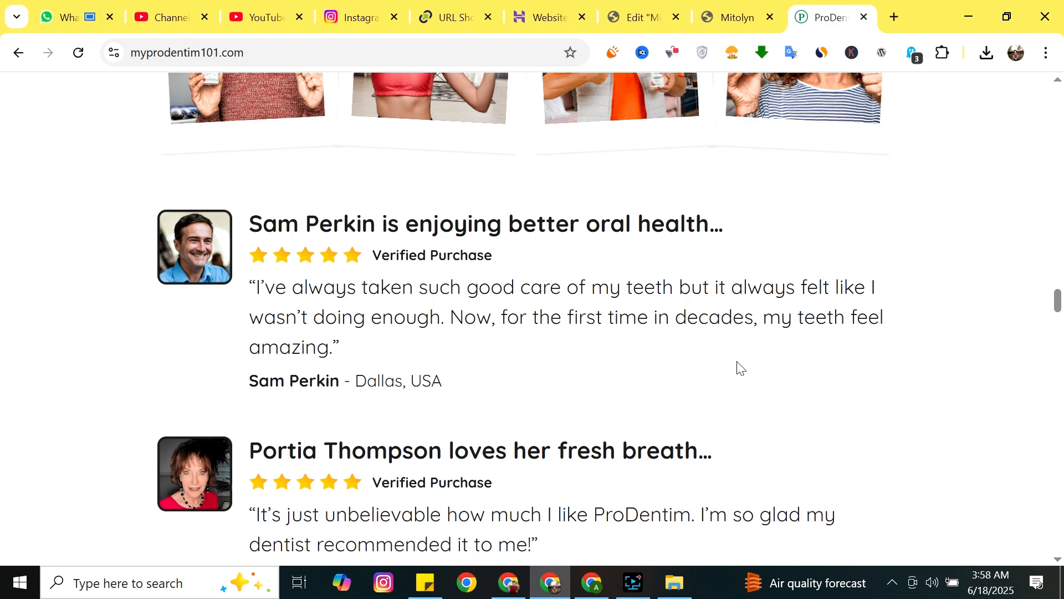
scroll(738, 362, "up", 5)
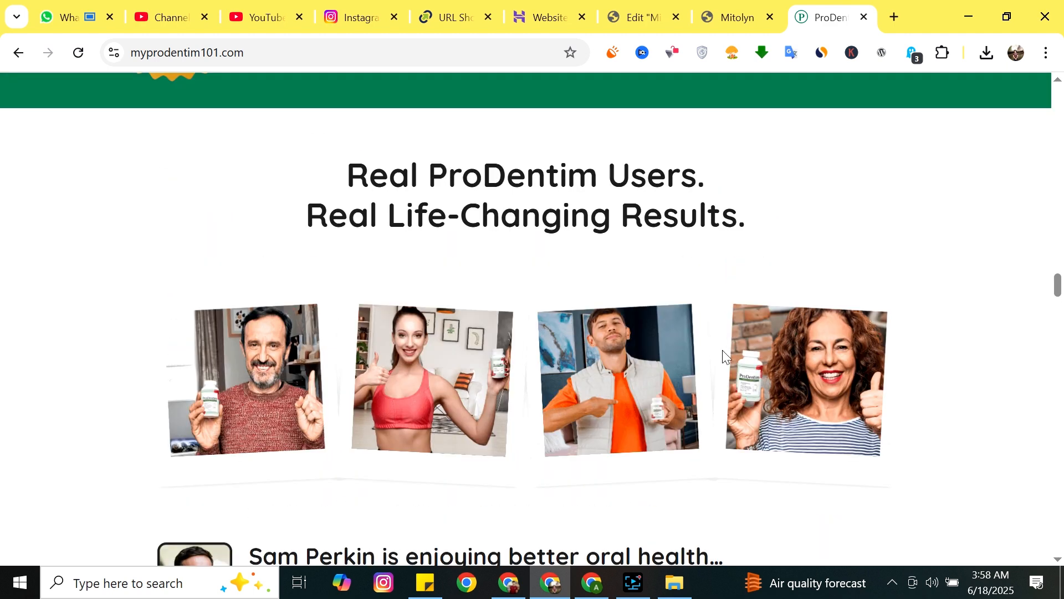
Save the customer photos image under "Real ProDentim Users" to Downloads as the PNG file review-images2.
right_click(335, 319)
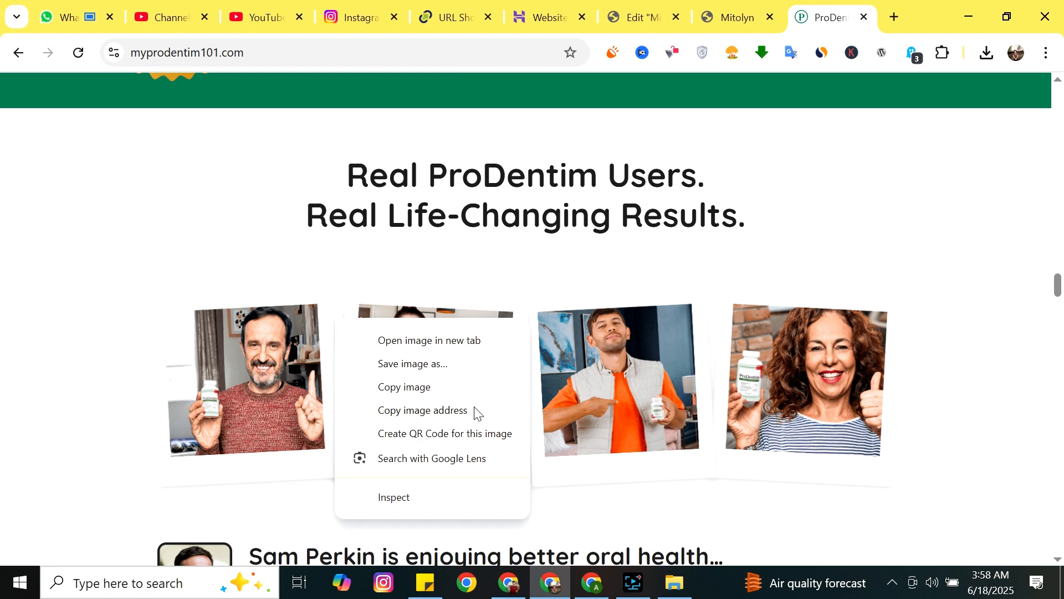
left_click(634, 582)
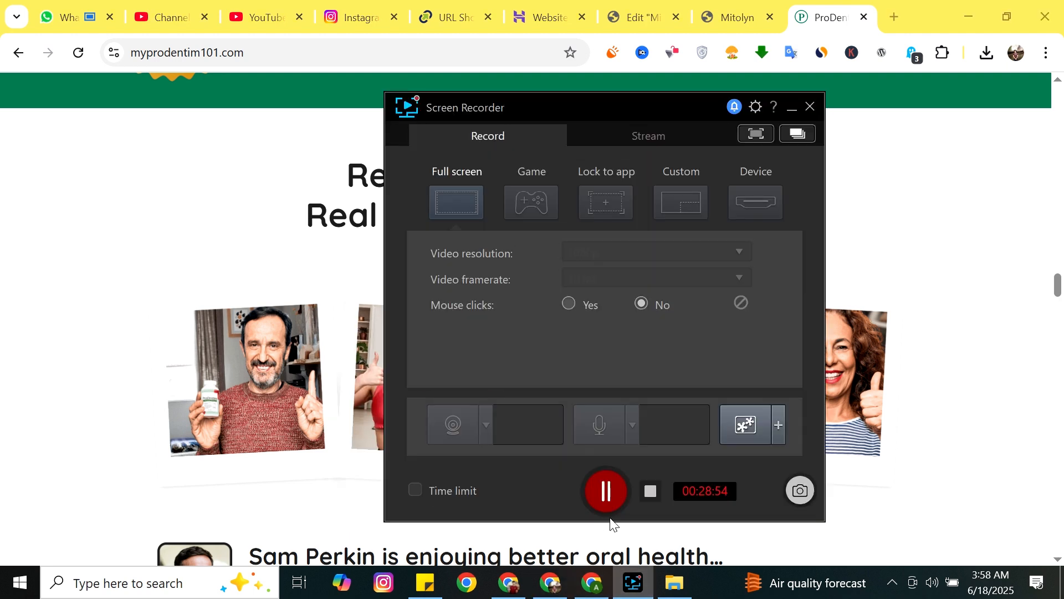
left_click(610, 491)
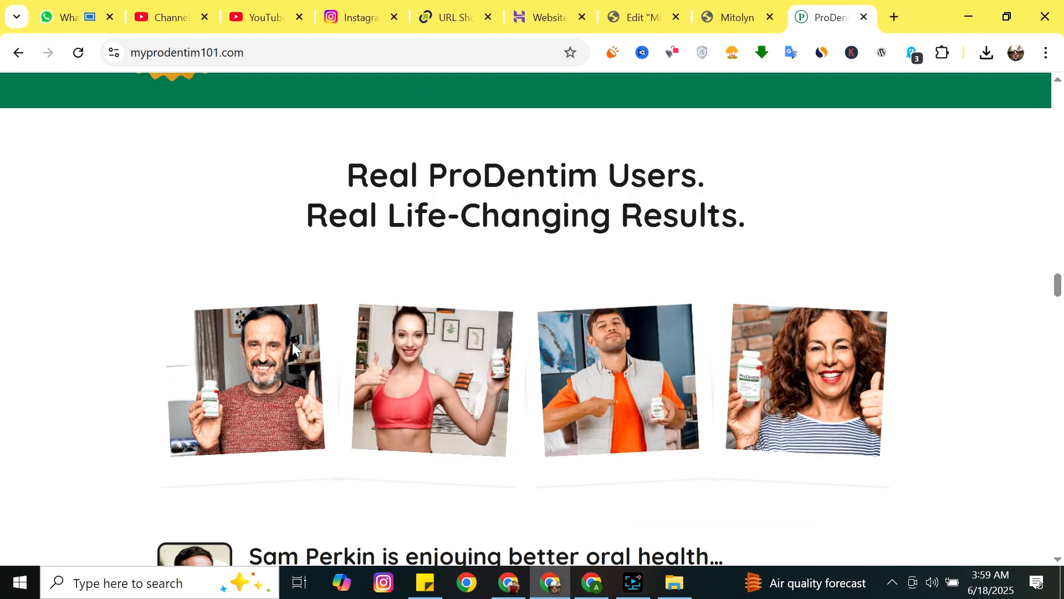
right_click(291, 341)
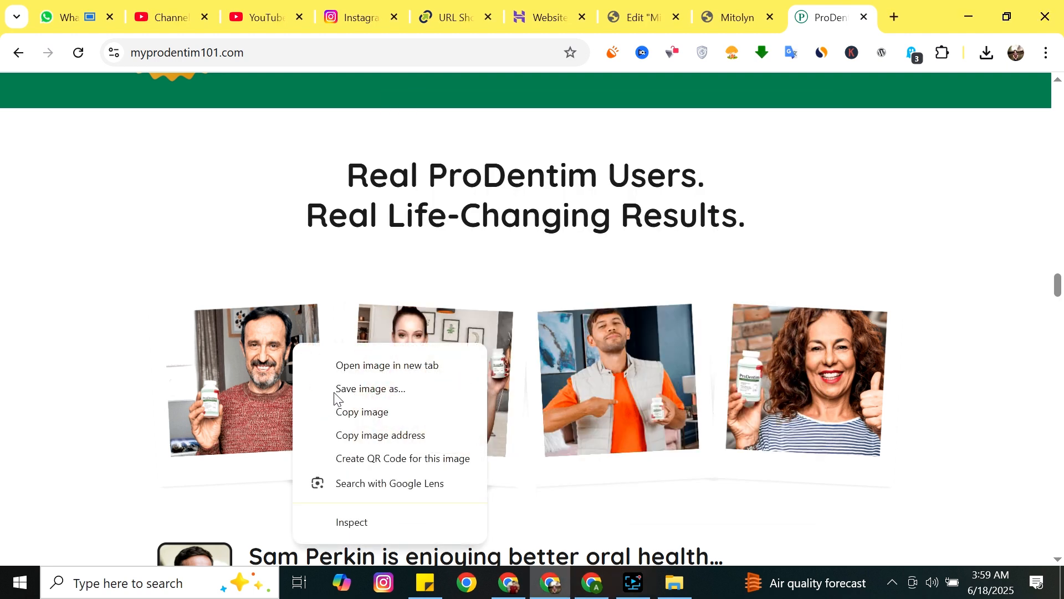
key("Escape")
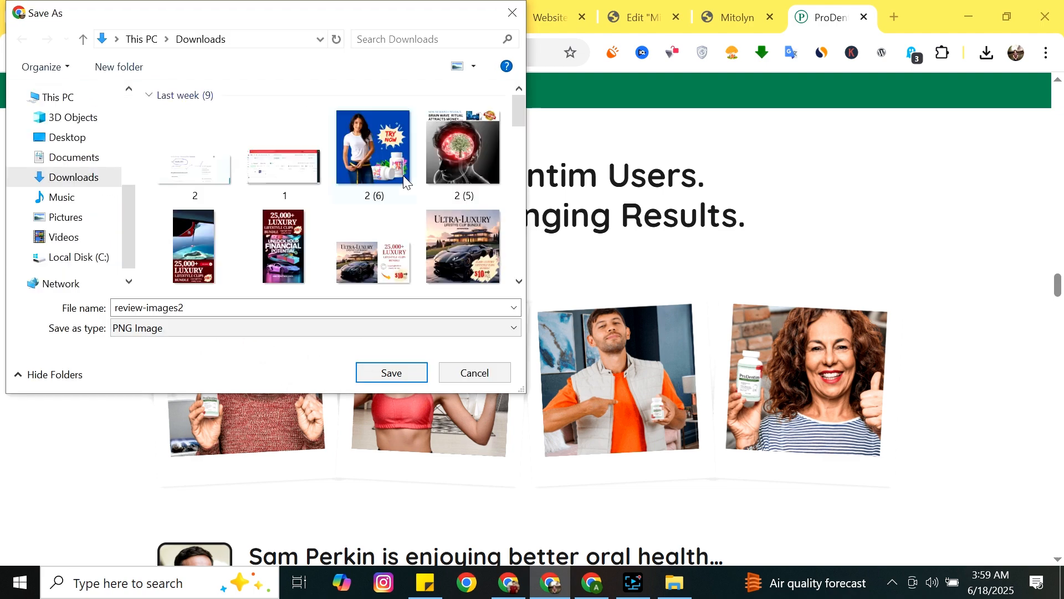
left_click(390, 370)
Examine the "Real ProDentim Users" heading and the reviews, bottle packages, guarantee and FAQ sections further down the ProDentim page.
left_click_drag(347, 178, 774, 228)
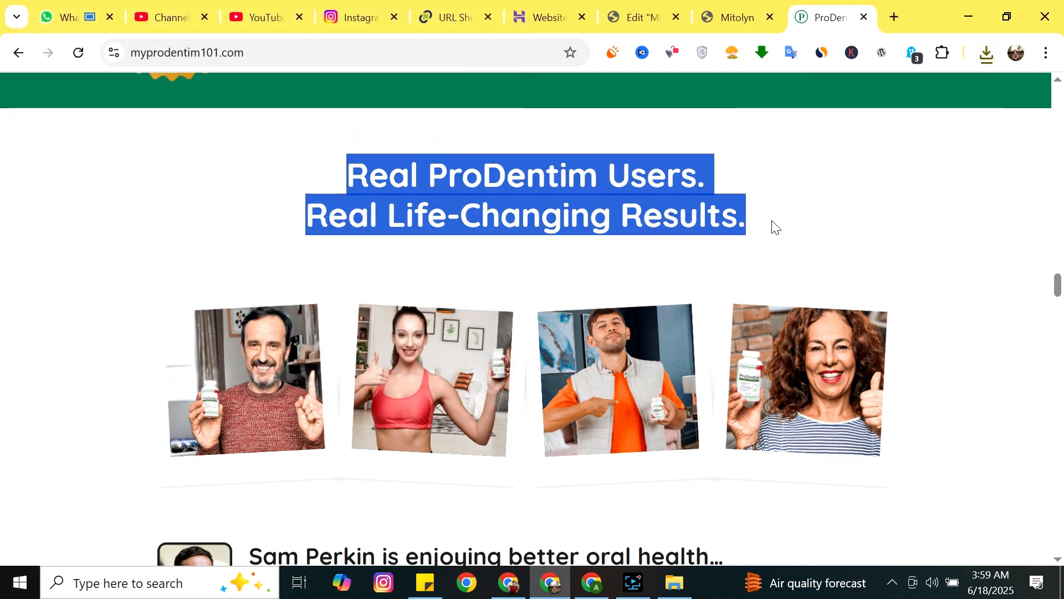
left_click(848, 251)
scroll(856, 263, "down", 12)
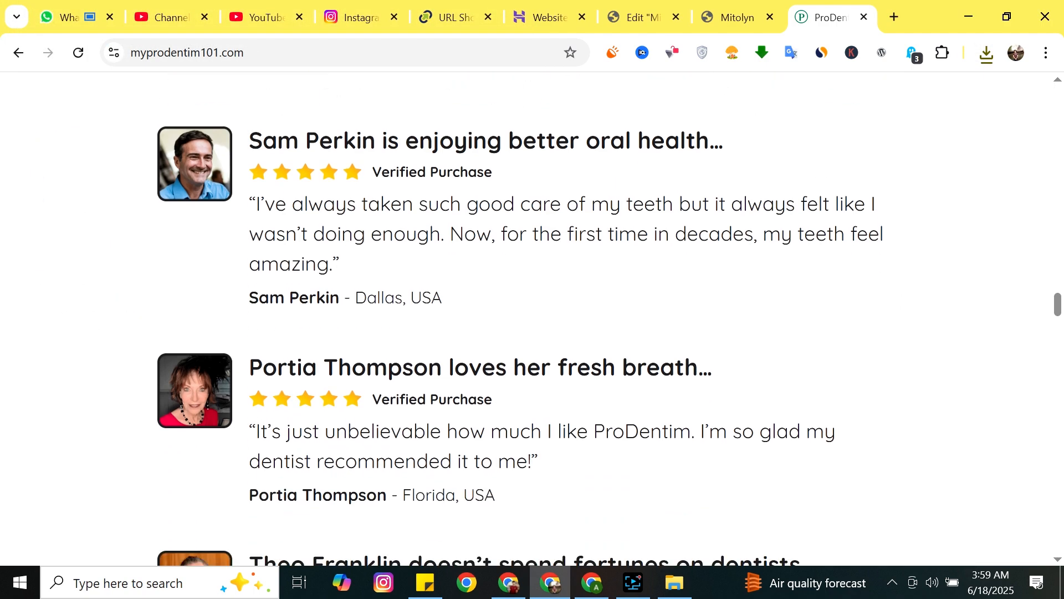
scroll(727, 290, "down", 7)
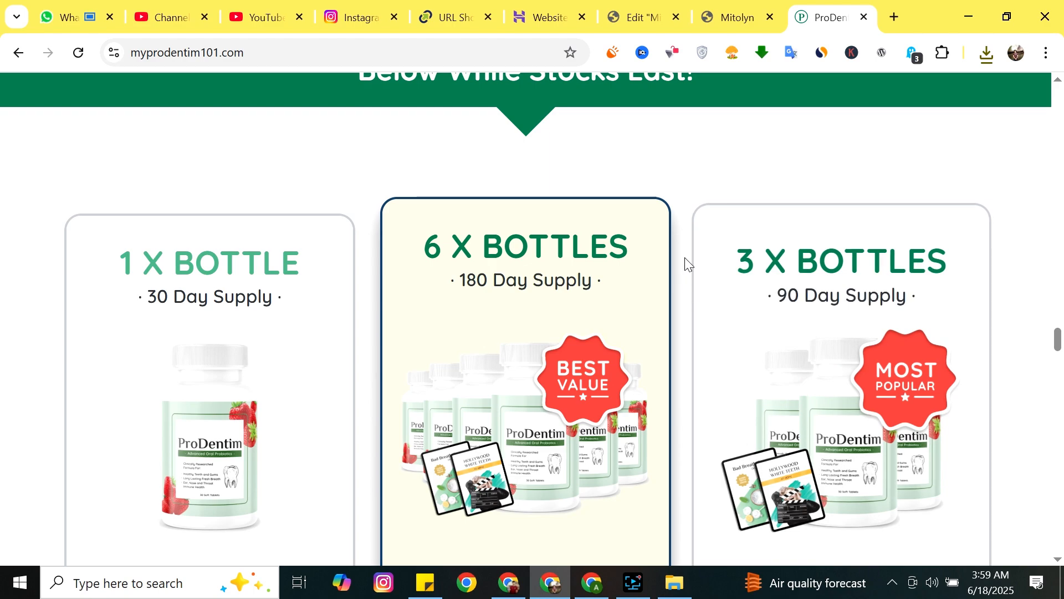
scroll(686, 264, "down", 10)
scroll(686, 264, "down", 10)
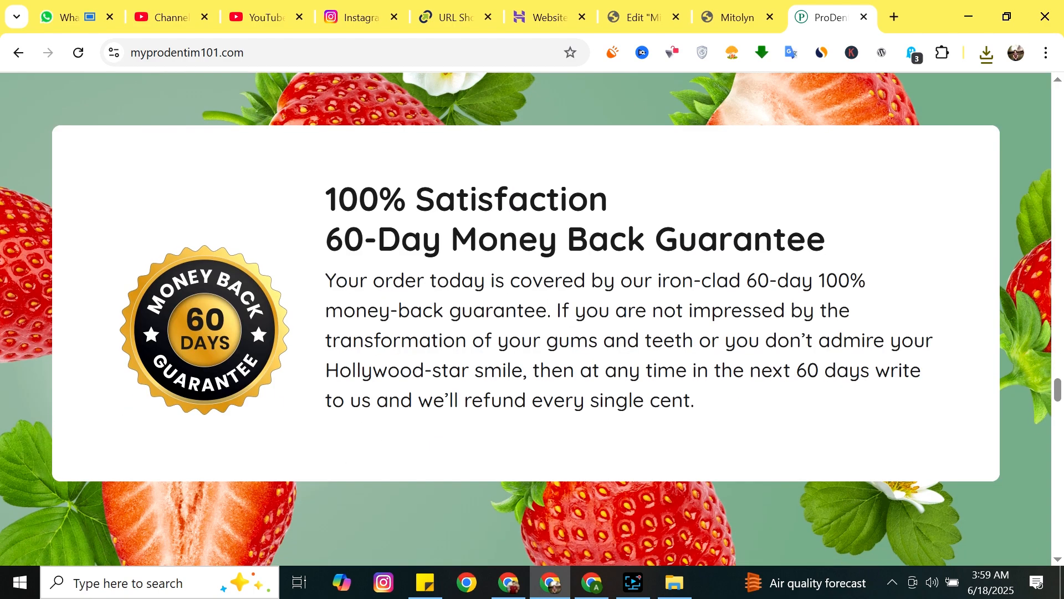
scroll(685, 263, "down", 20)
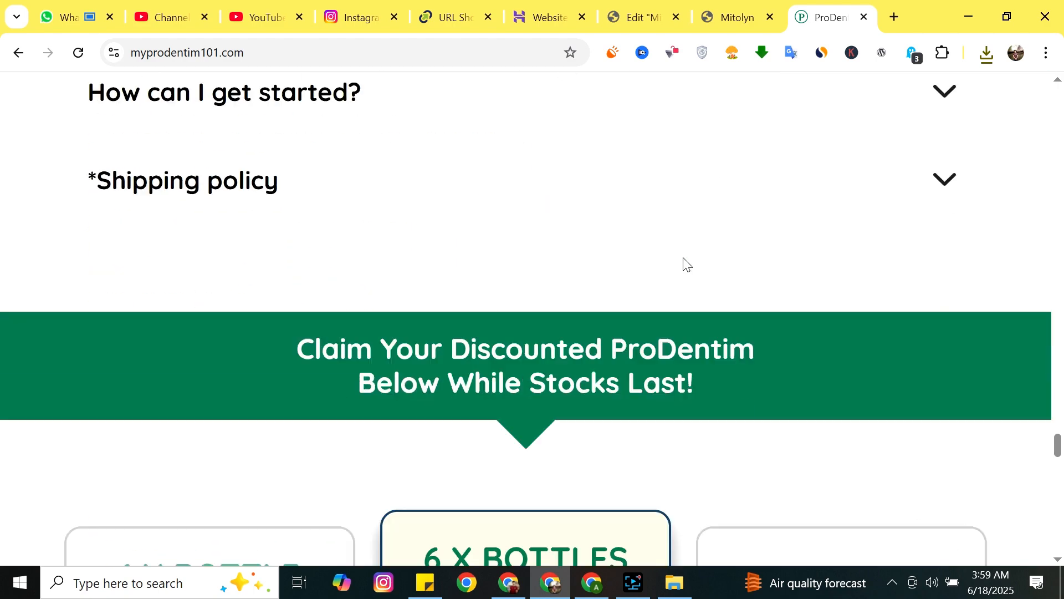
scroll(686, 264, "up", 15)
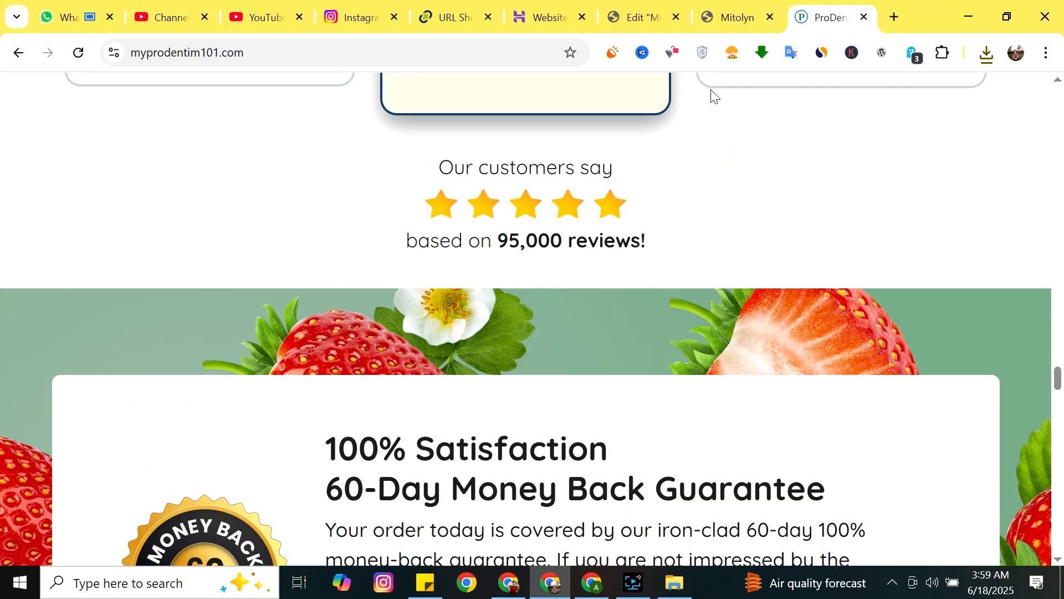
Return to the Elementor editor and add a single-column Flexbox container below the strawberry section.
left_click(634, 14)
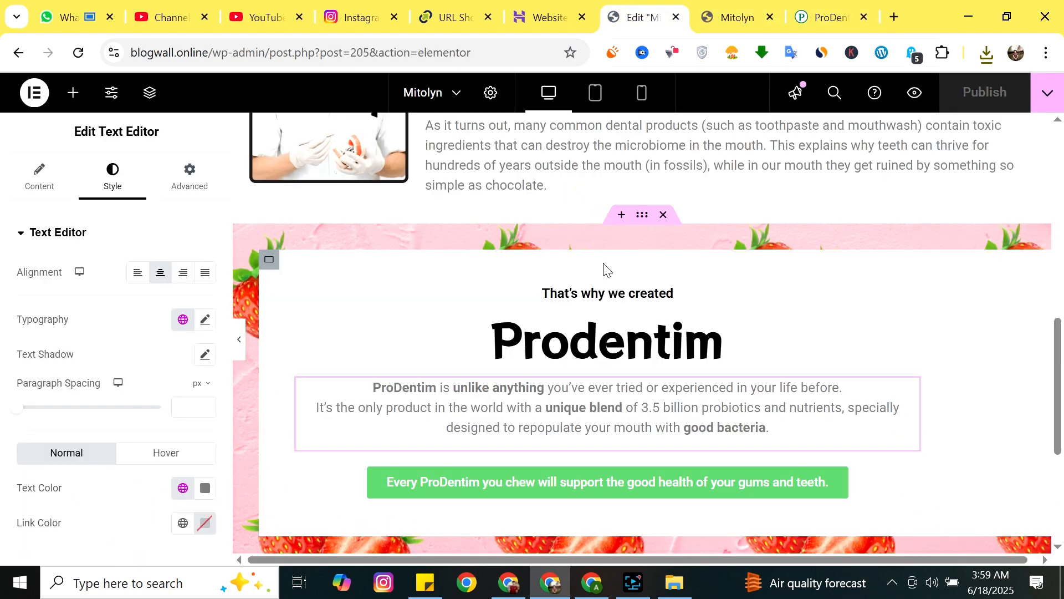
scroll(637, 338, "down", 5)
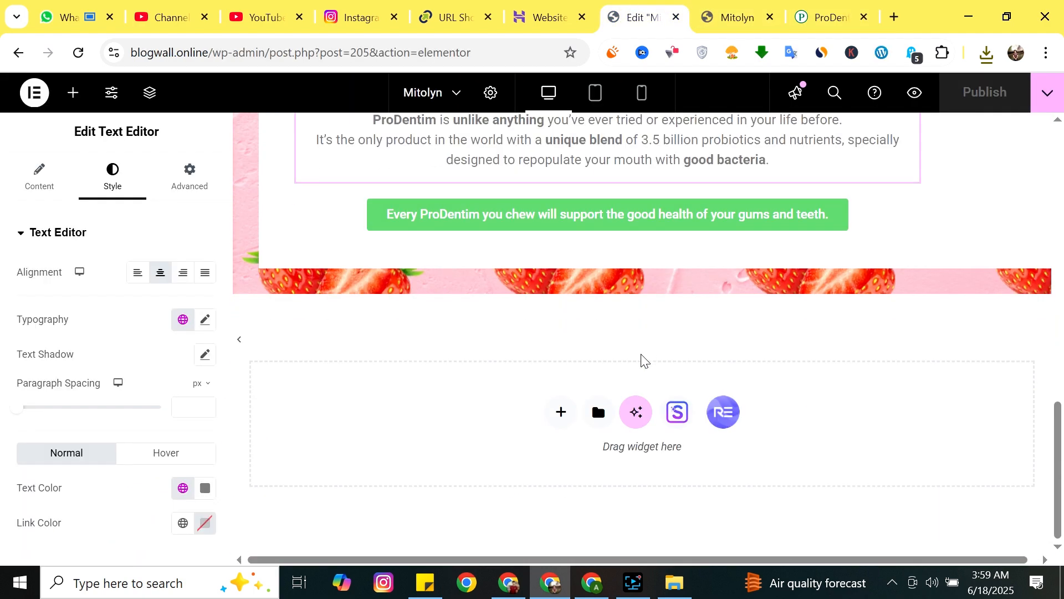
left_click(561, 411)
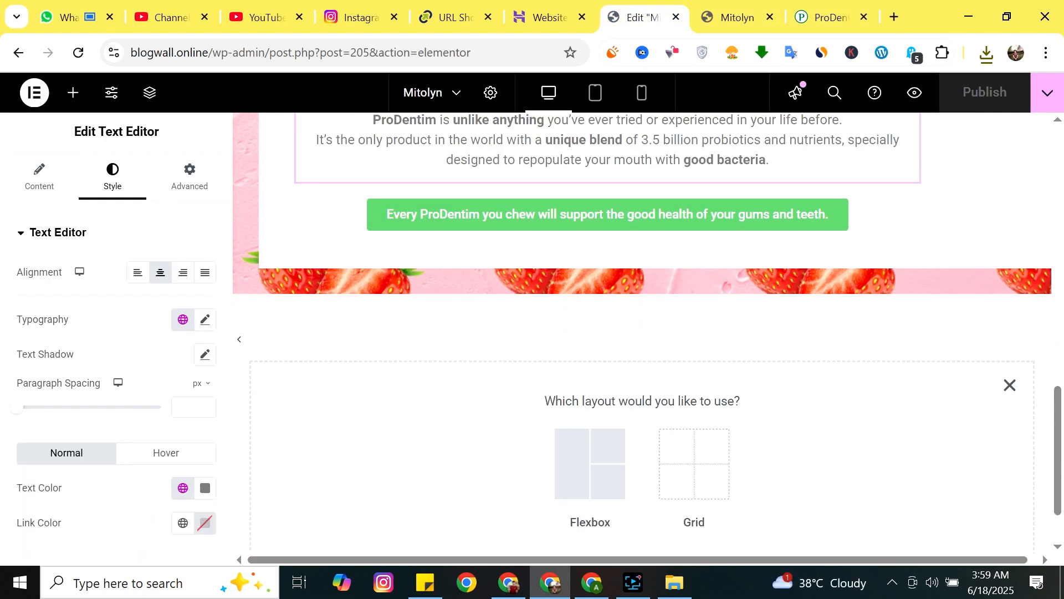
left_click(588, 466)
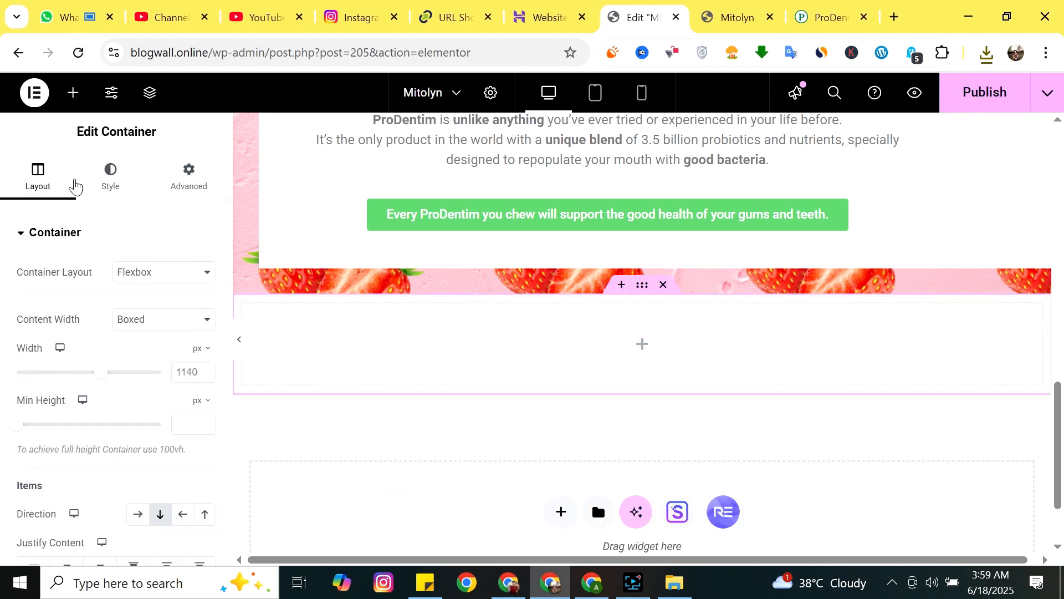
left_click(73, 92)
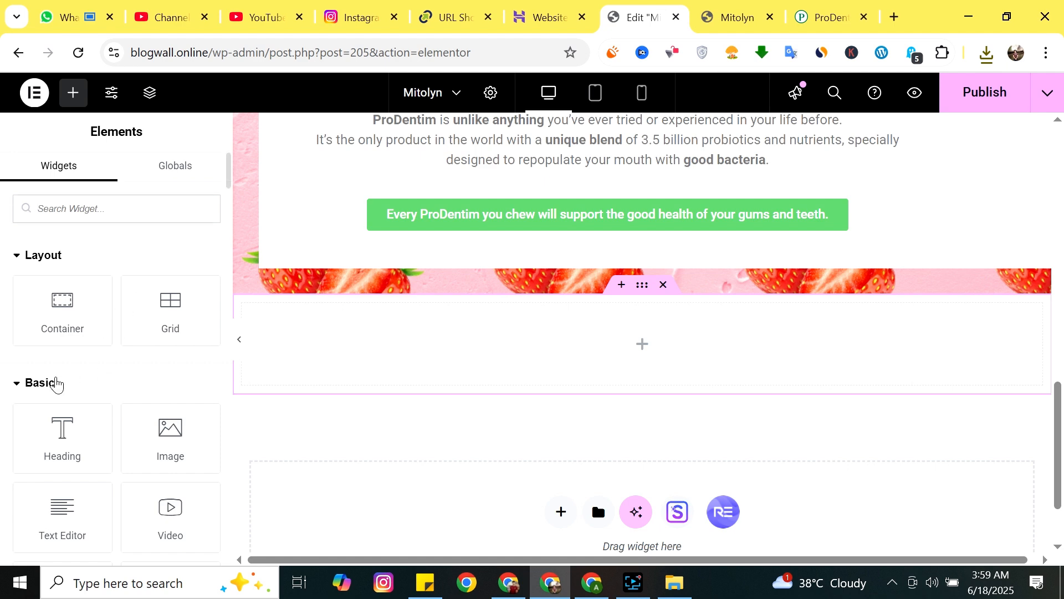
left_click_drag(62, 435, 649, 347)
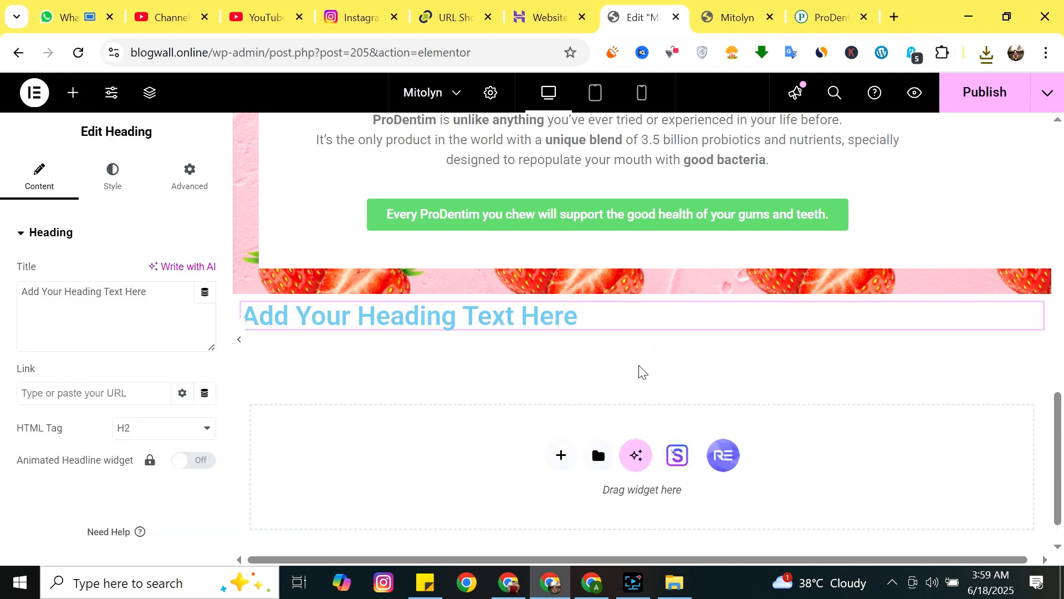
key("ctrl+z")
Nest a container inside the new empty Flexbox container and add a Heading widget to it.
left_click_drag(41, 327, 631, 356)
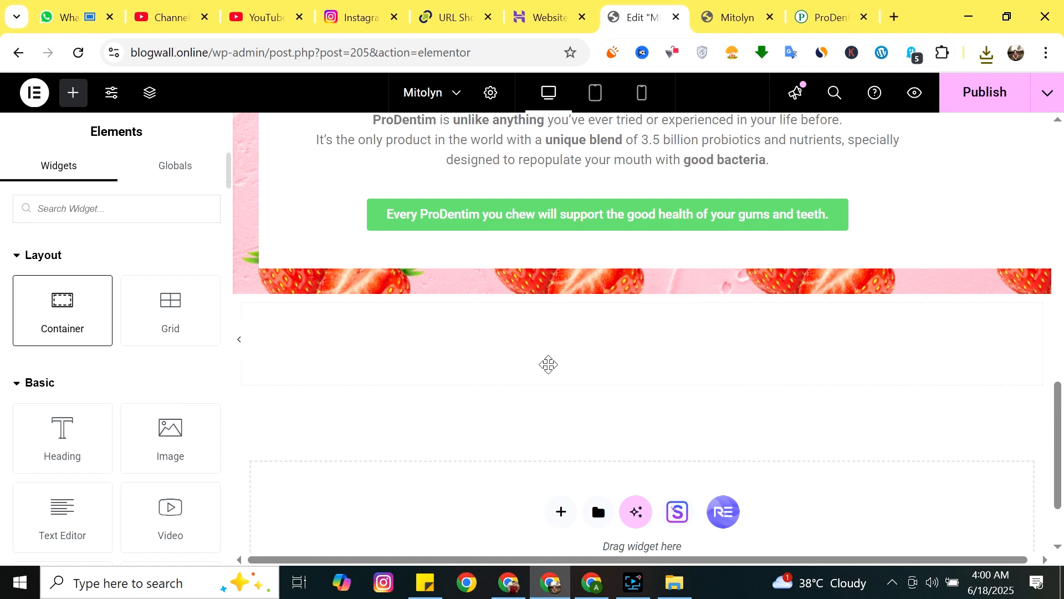
left_click_drag(549, 364, 547, 366)
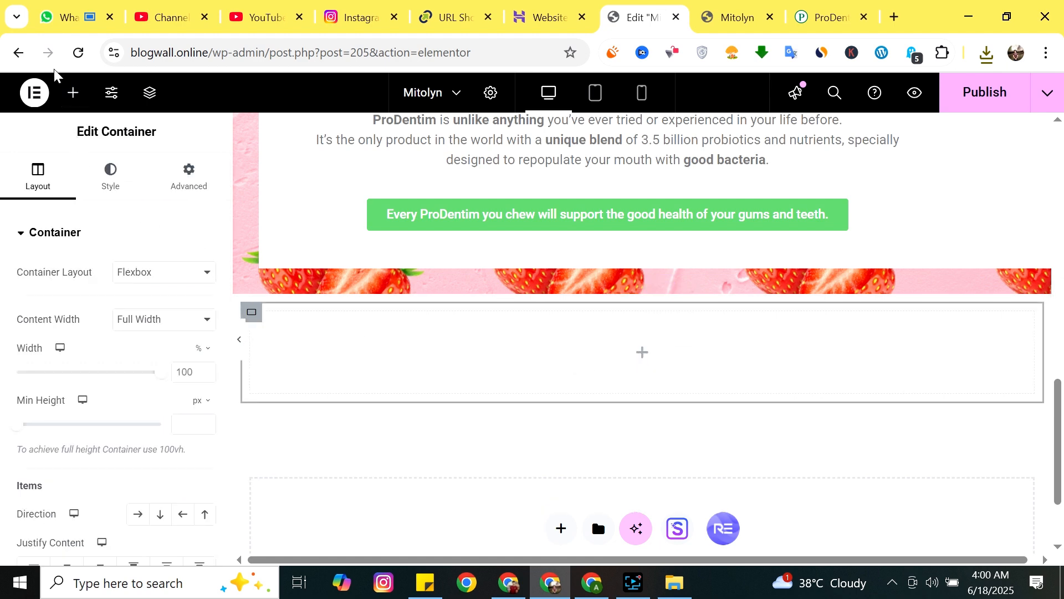
left_click(72, 93)
left_click_drag(63, 441, 632, 377)
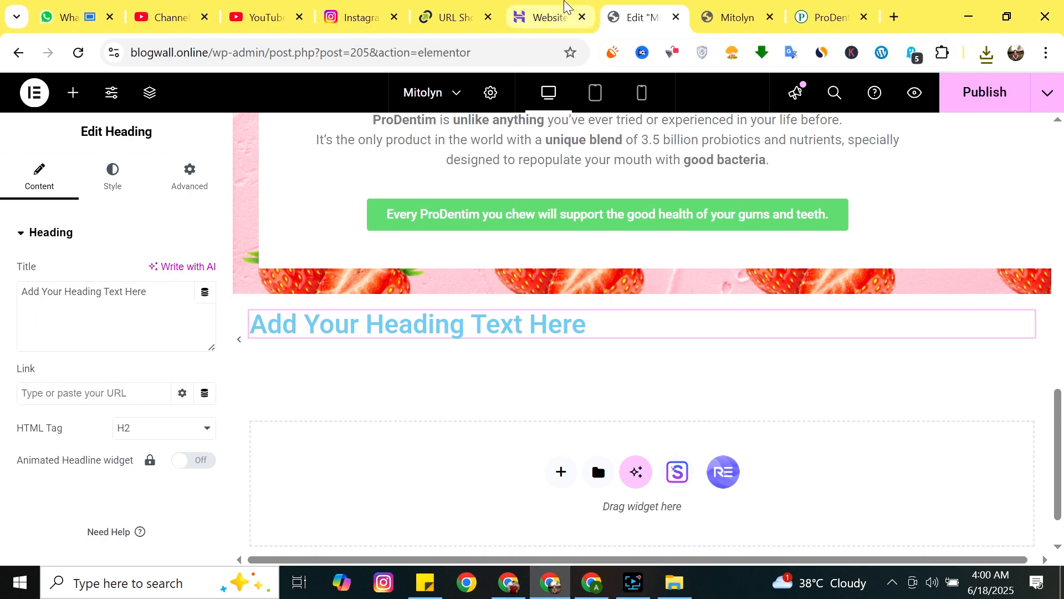
On the ProDentim page, copy the heading "Real ProDentim Users. Real Life-Changing Results." above the customer photos.
left_click(727, 17)
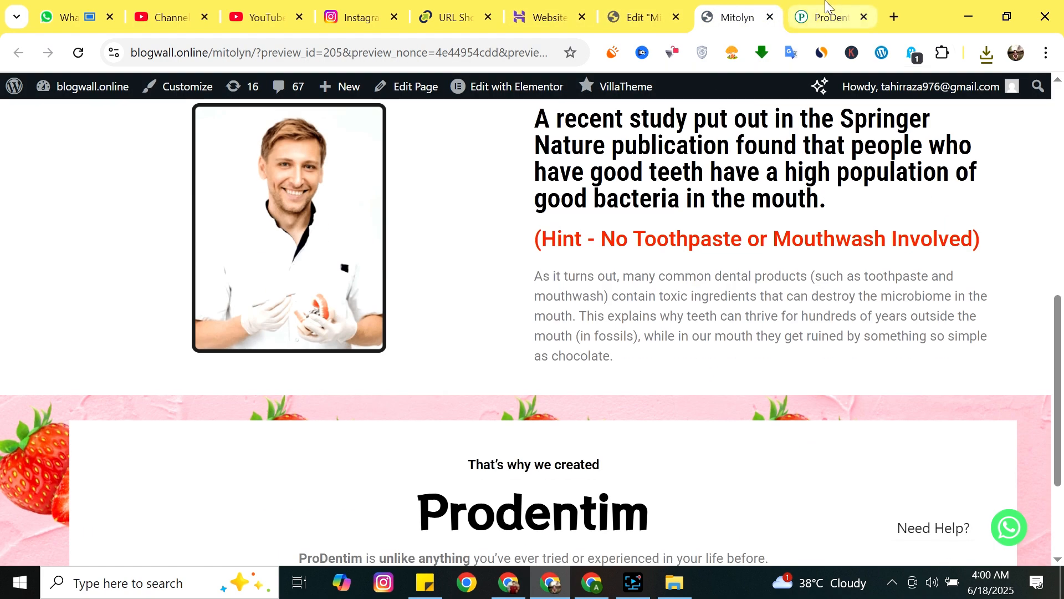
left_click_drag(825, 10, 715, 7)
scroll(487, 337, "up", 20)
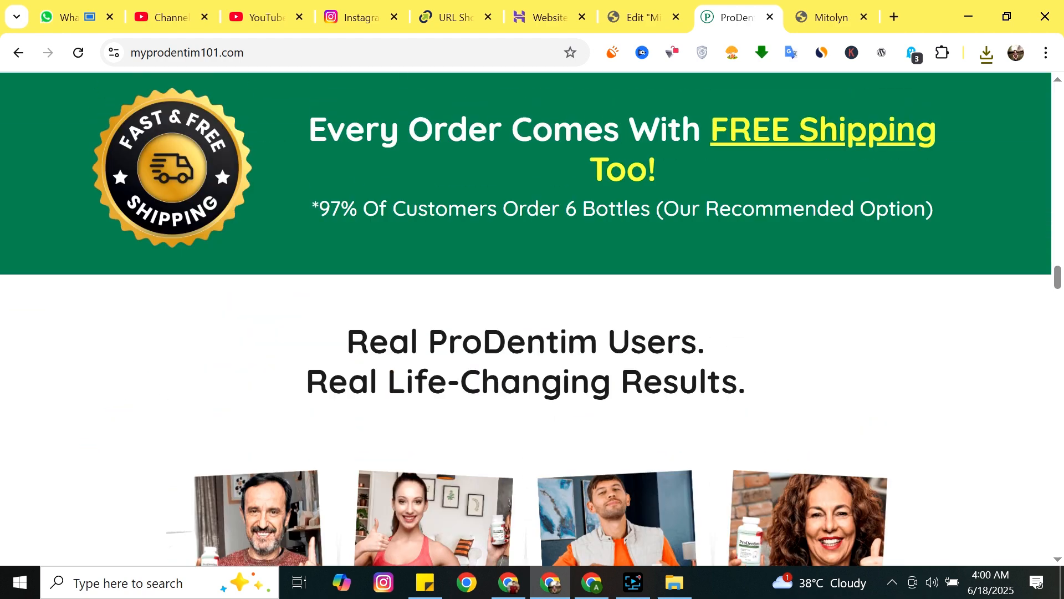
triple_click(773, 369)
key("ctrl+c")
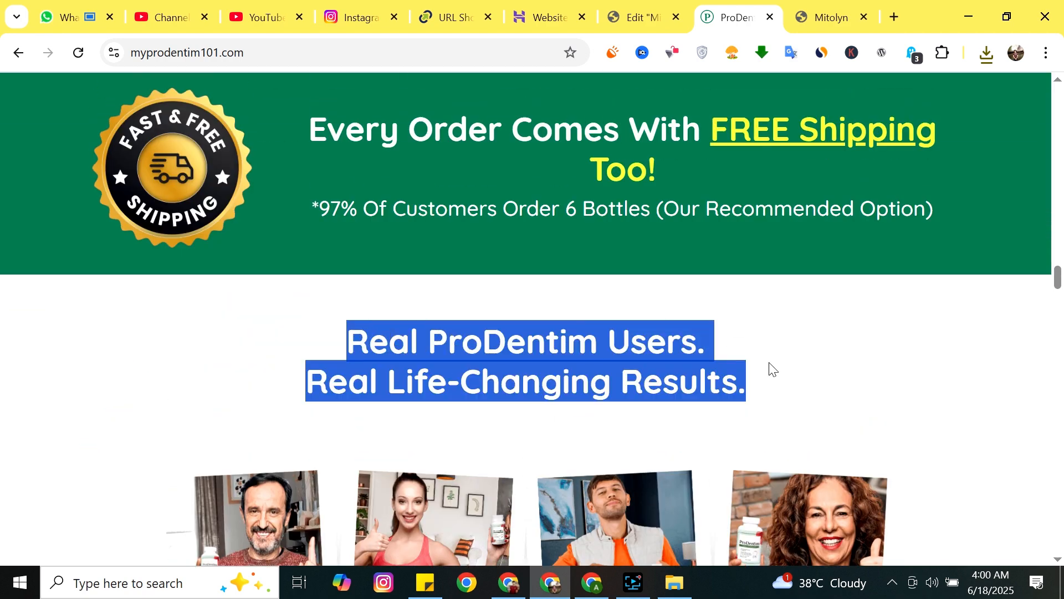
Replace the new Heading widget's title in the Elementor editor with the copied text and centre it.
left_click(627, 6)
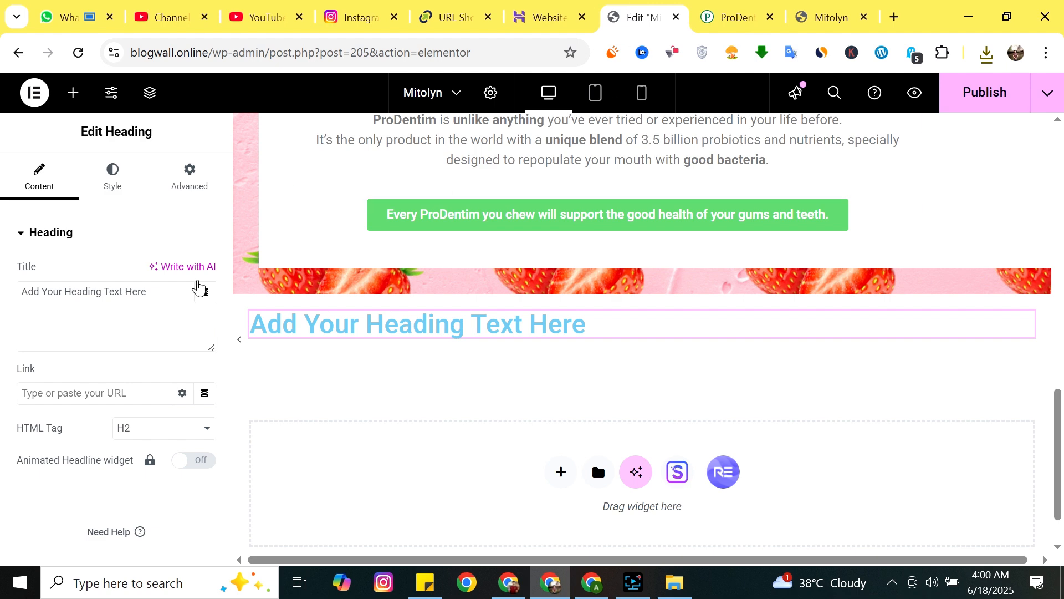
left_click(124, 291)
key("ctrl+a")
key("ctrl+v")
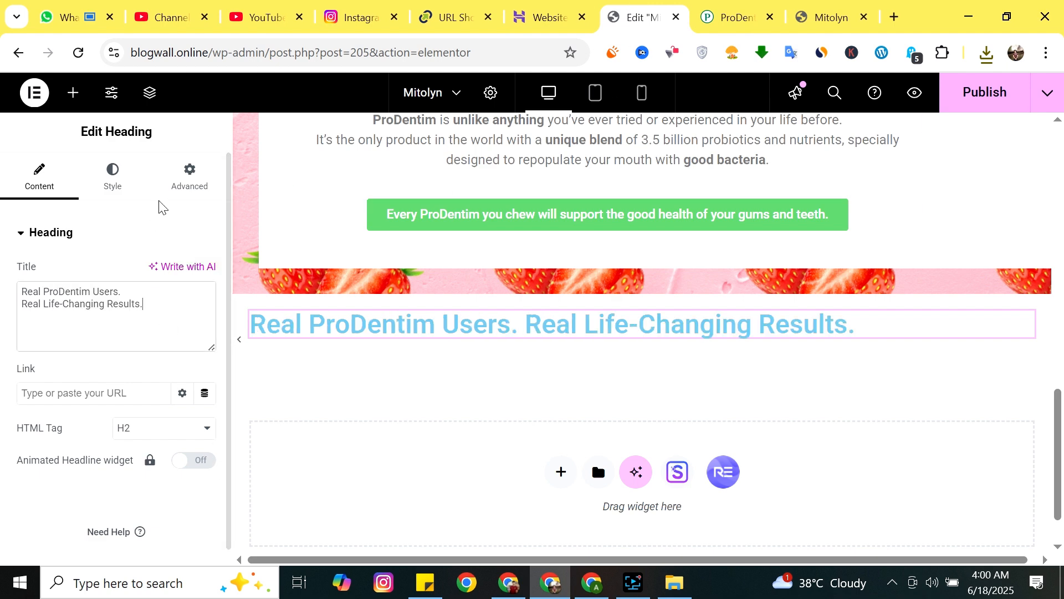
left_click(125, 183)
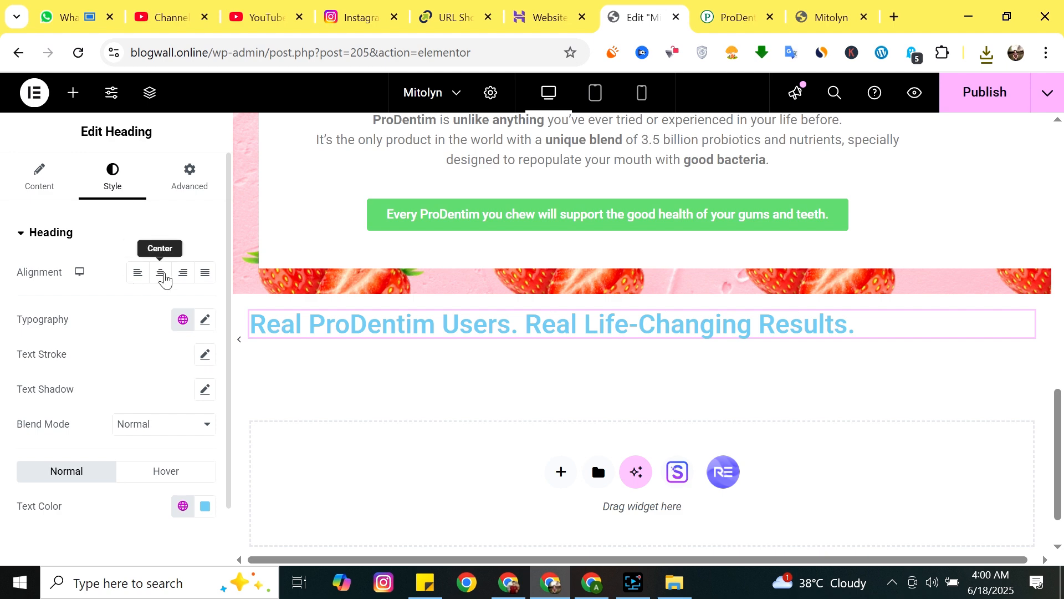
left_click(160, 272)
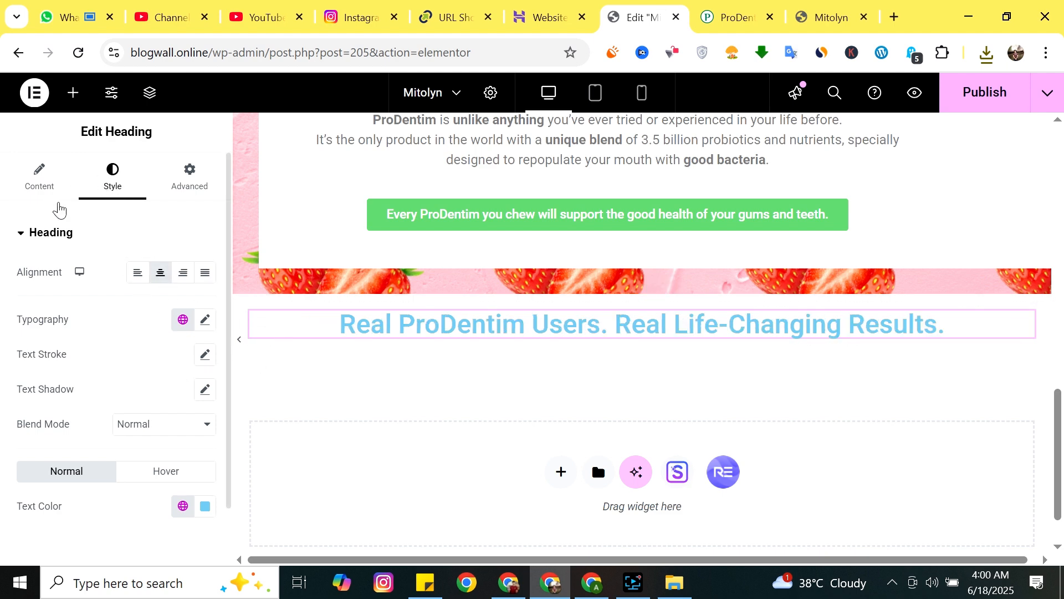
Try to split the heading into two lines after "Real ProDentim Users." using a line break in the title.
left_click(40, 179)
left_click(123, 292)
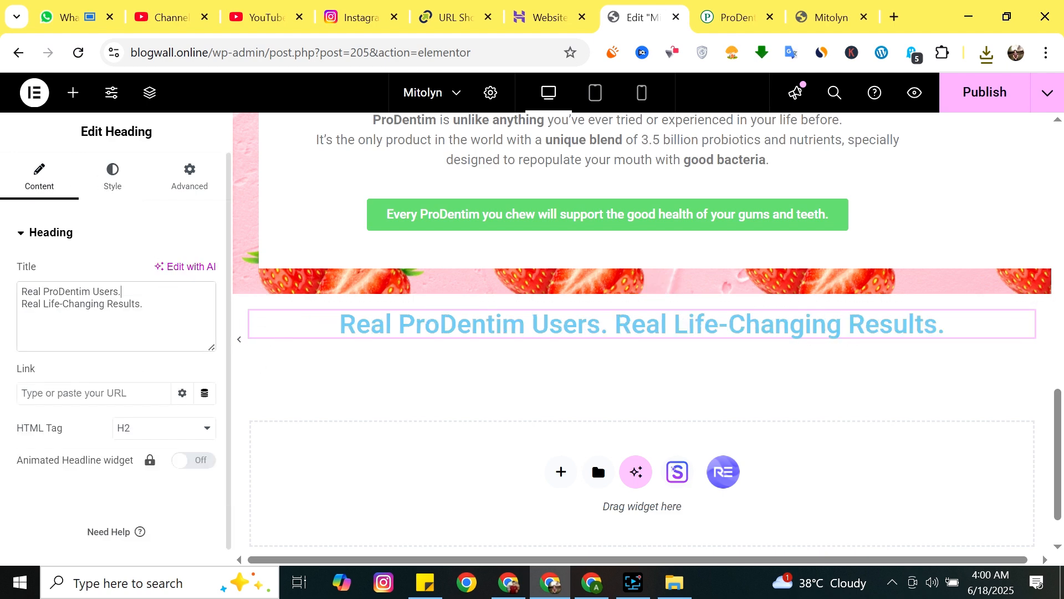
key("Return")
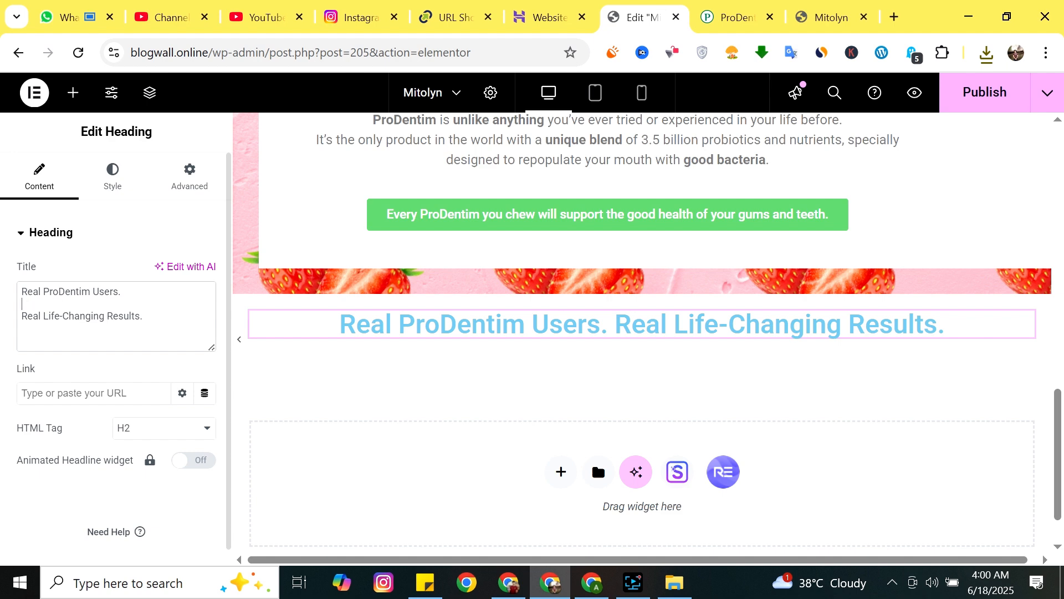
key("BackSpace")
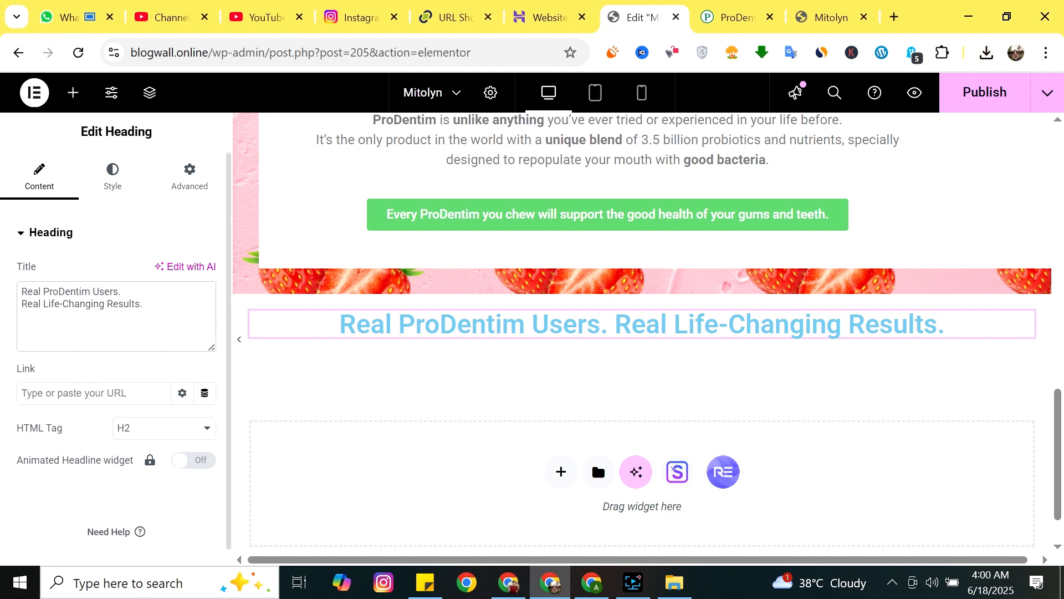
key("BackSpace")
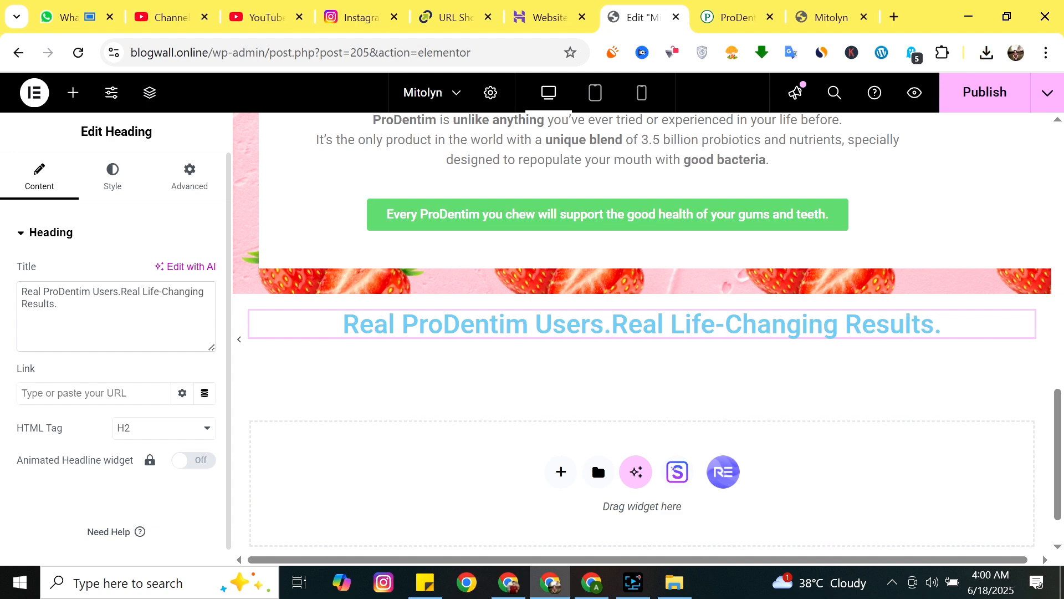
key("Return")
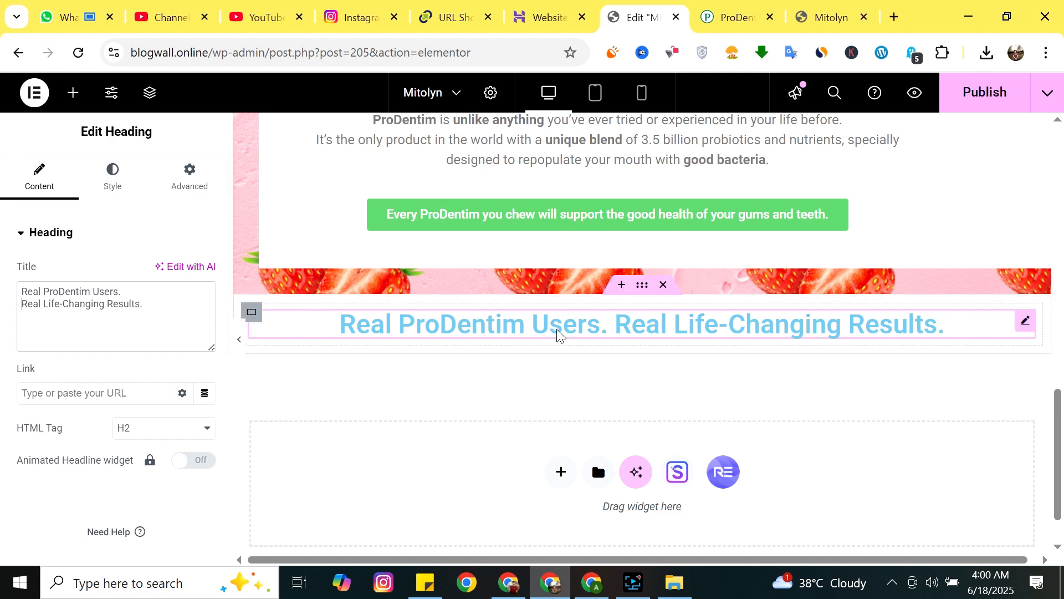
Shorten the heading's title to "Real ProDentim Users." and set its text colour to black (#000000).
left_click_drag(144, 304, 21, 304)
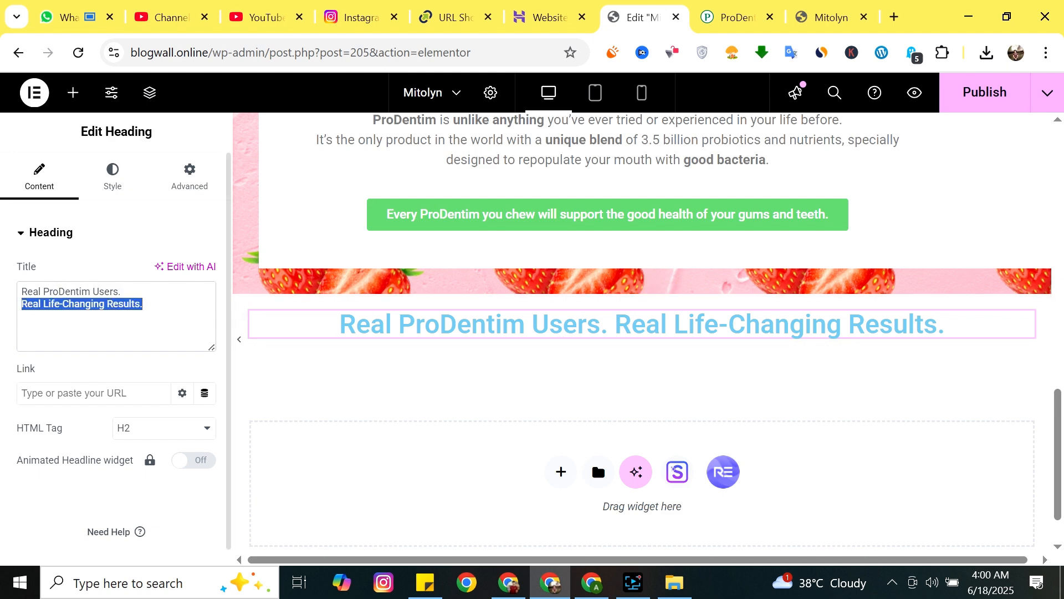
key("BackSpace")
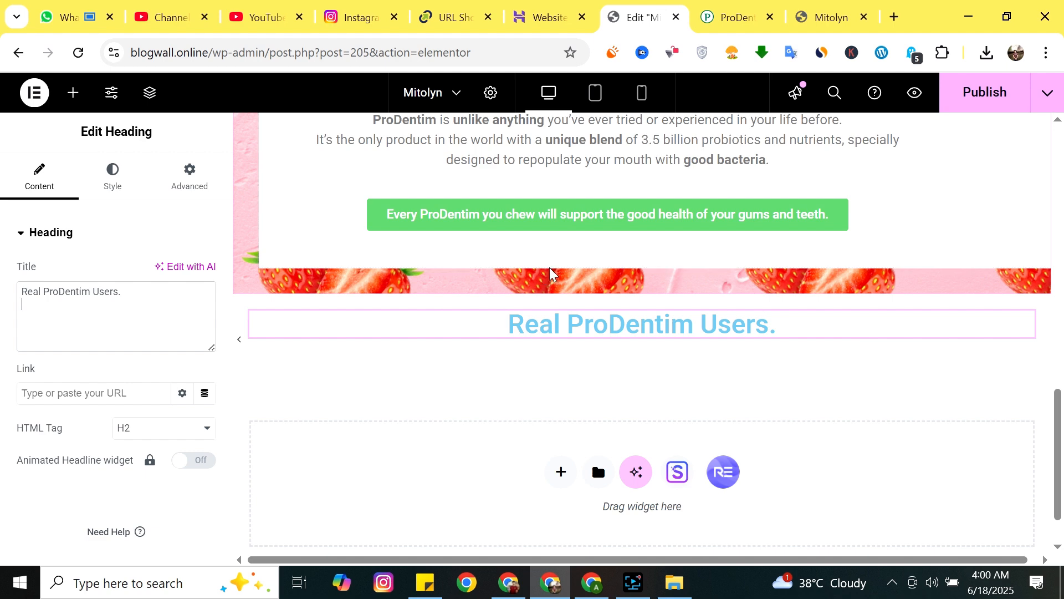
left_click(114, 187)
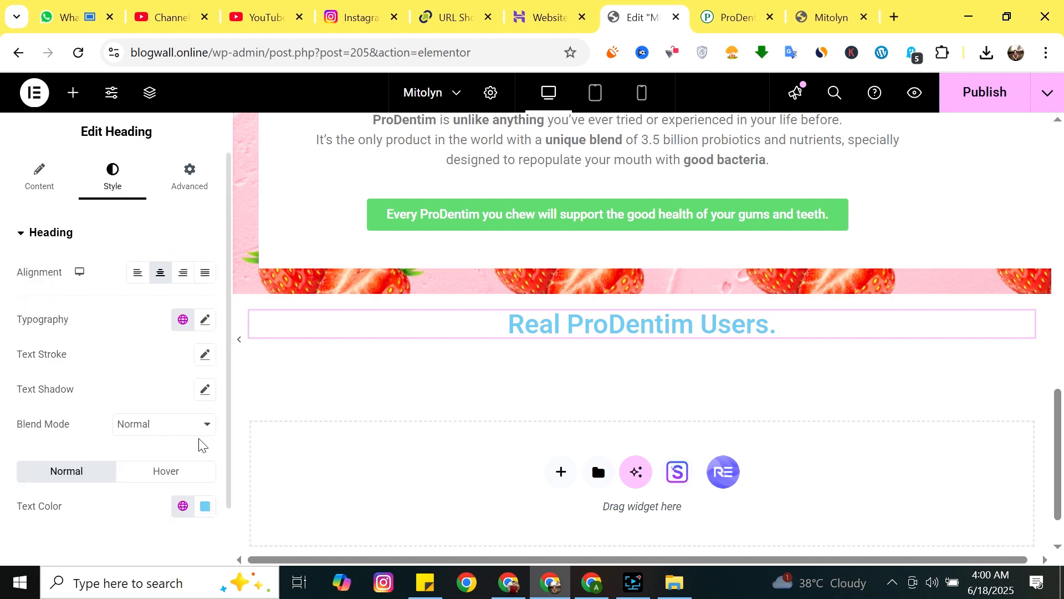
left_click(205, 505)
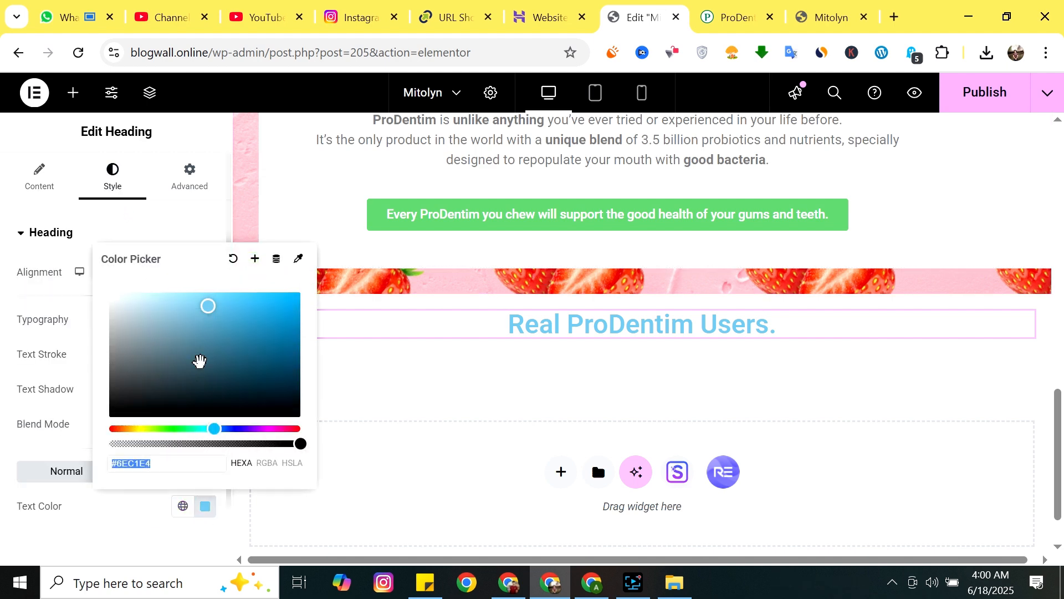
left_click_drag(210, 302, 104, 417)
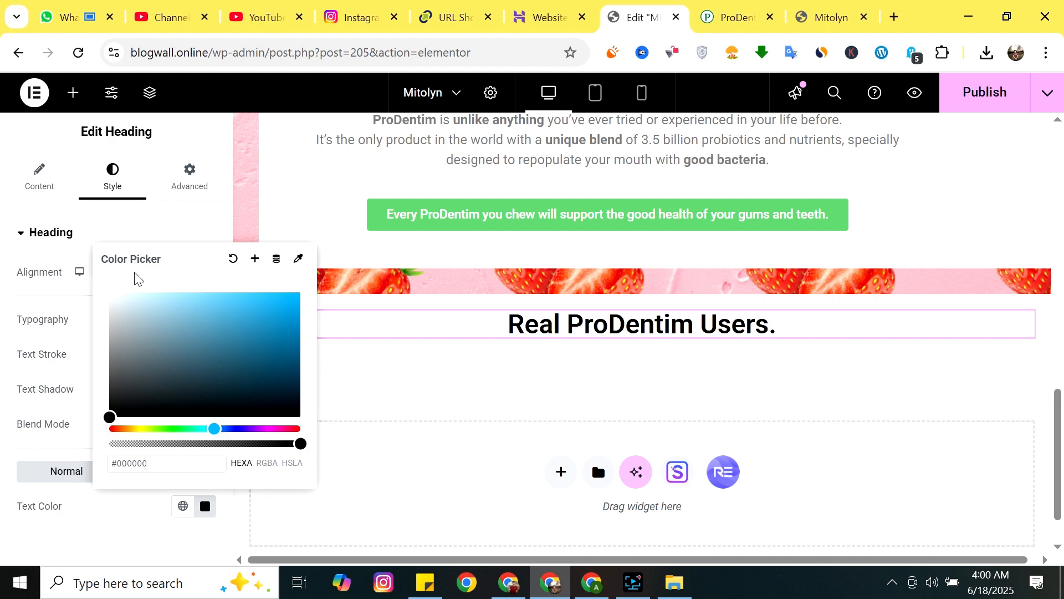
left_click(226, 135)
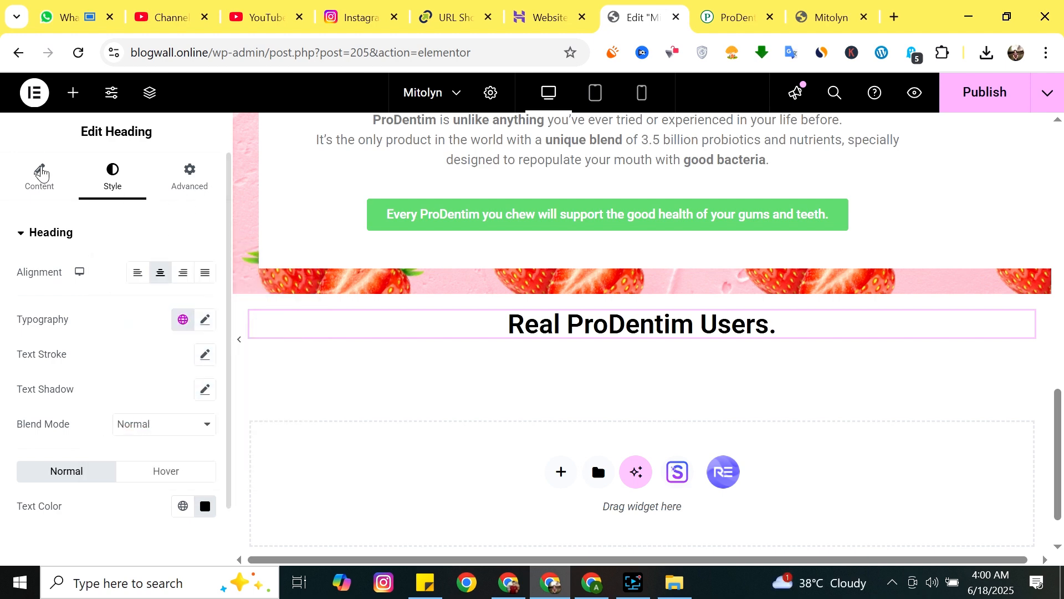
Add a second Heading widget below "Real ProDentim Users." with the title "Real Life-Changing Results.".
left_click(73, 92)
left_click_drag(85, 409, 592, 336)
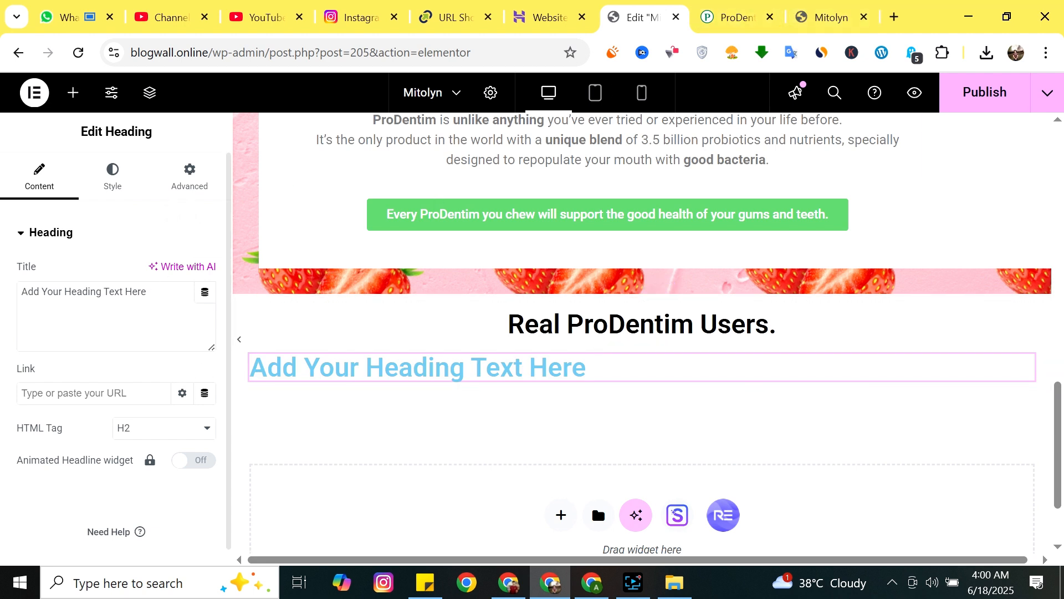
left_click(169, 304)
key("ctrl+a")
key("ctrl+v")
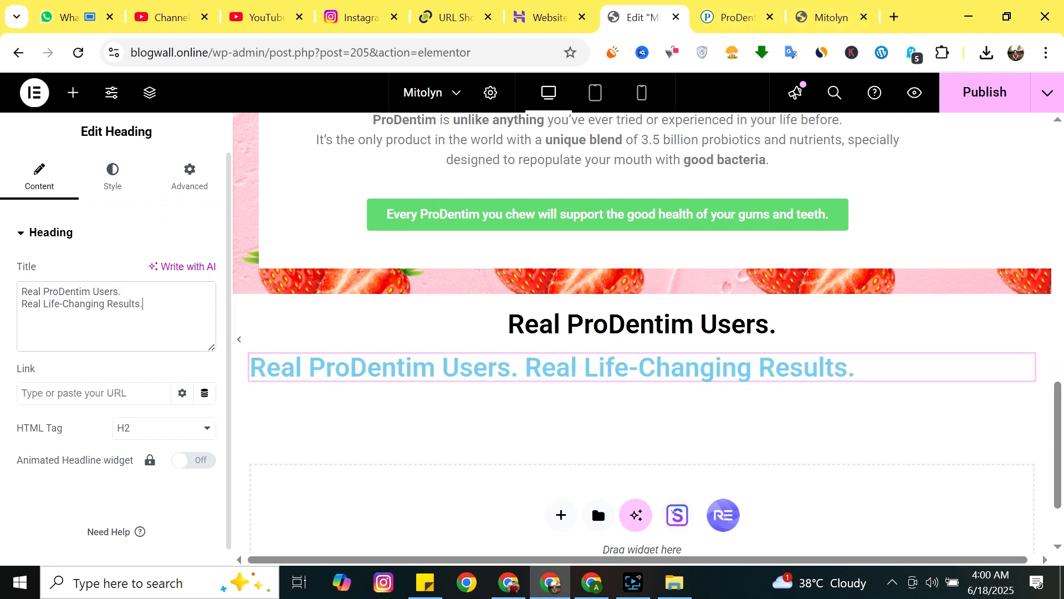
left_click_drag(122, 291, 3, 296)
key("BackSpace")
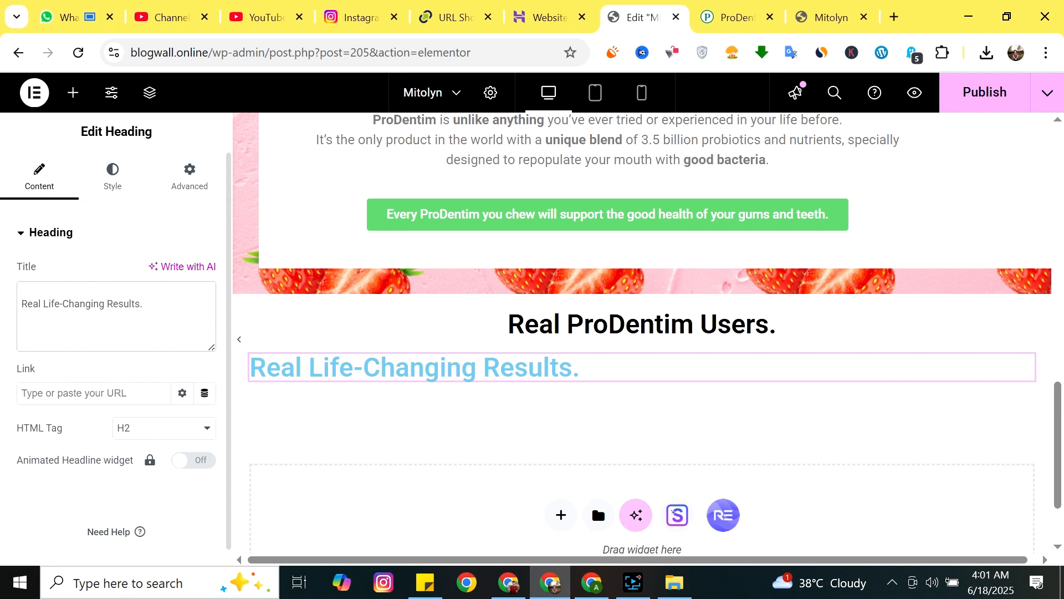
key("Delete")
Centre the "Real Life-Changing Results." heading and set its text colour to #000000.
left_click(142, 183)
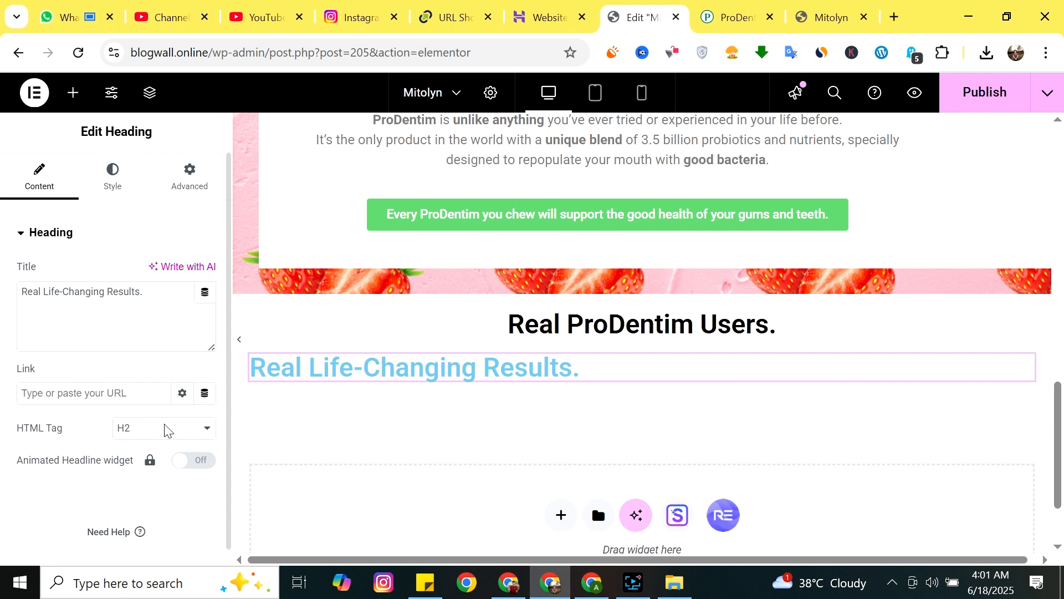
left_click(160, 272)
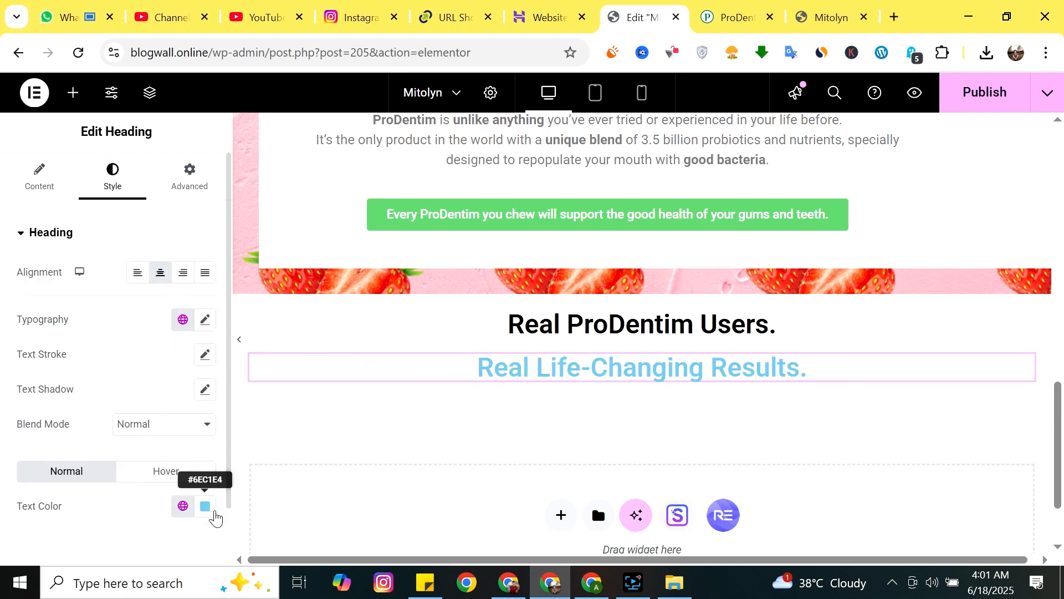
left_click(205, 506)
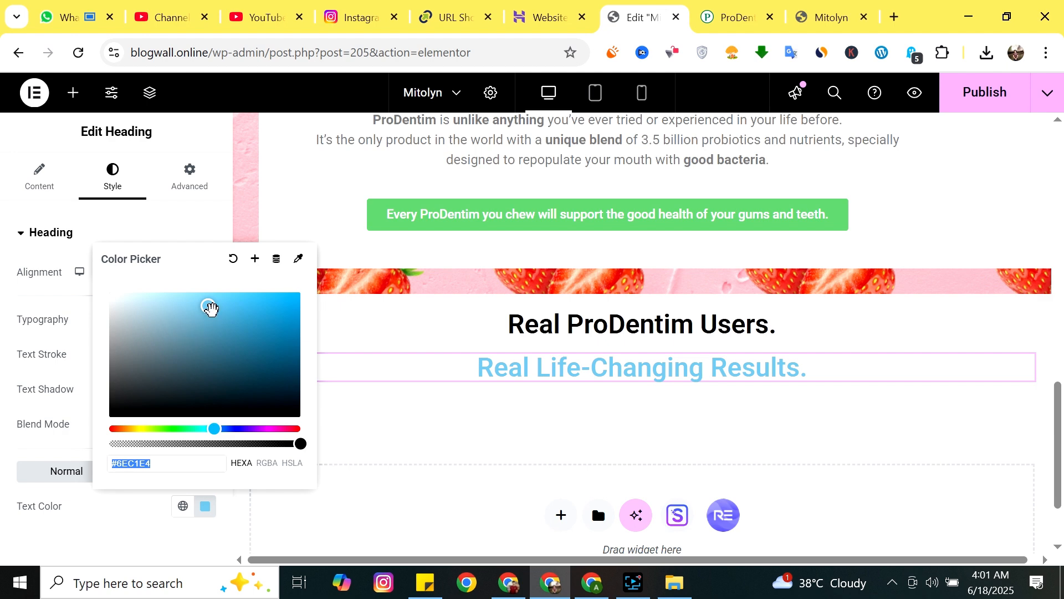
type("#000000")
left_click(123, 528)
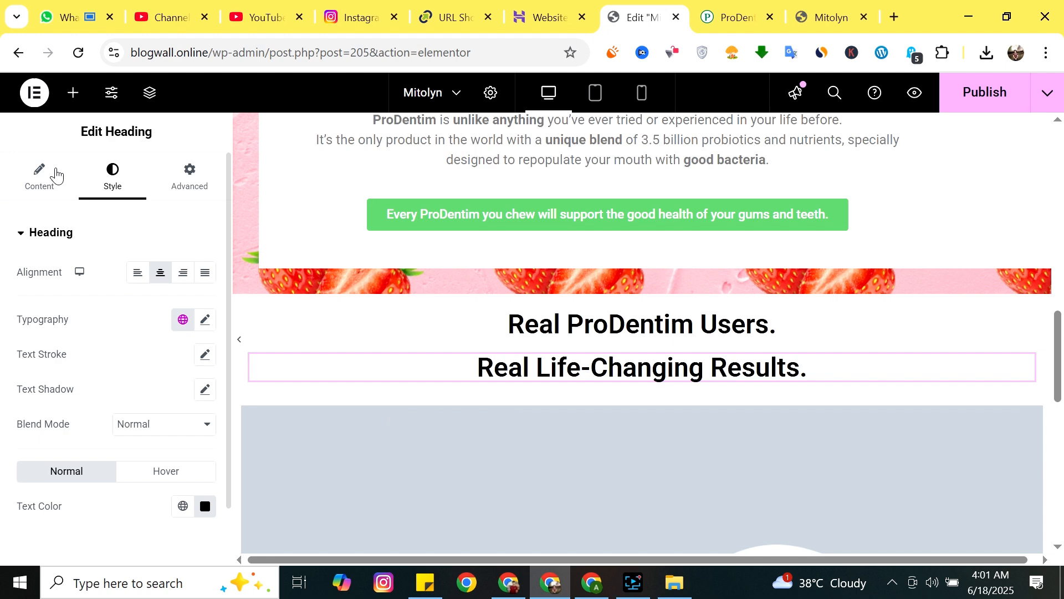
Add an Image widget below the two headings and fill it with review-images2 uploaded from Downloads.
left_click(354, 441)
left_click(103, 303)
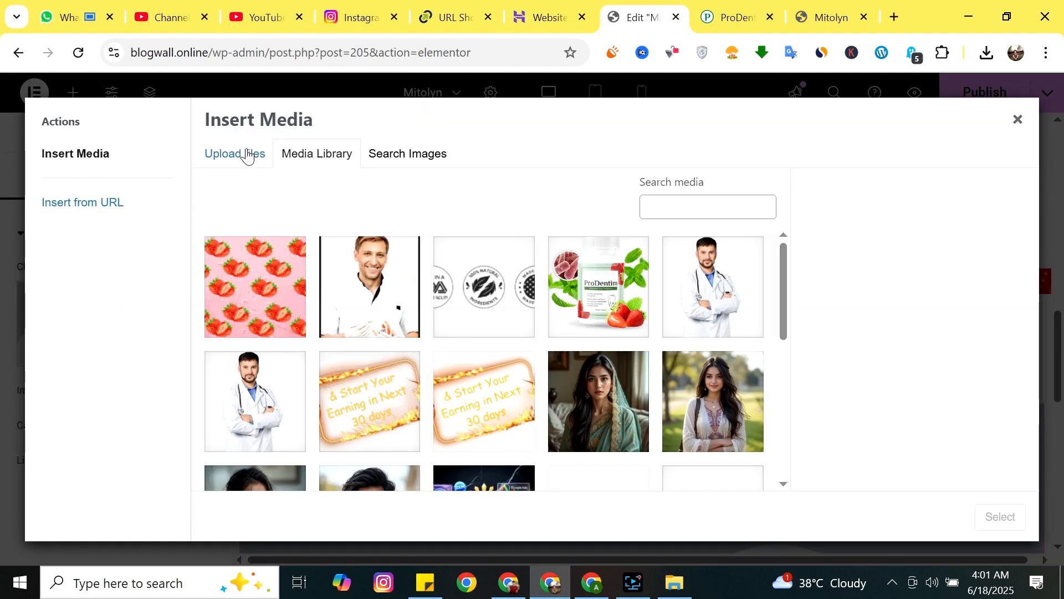
left_click(245, 153)
left_click(674, 361)
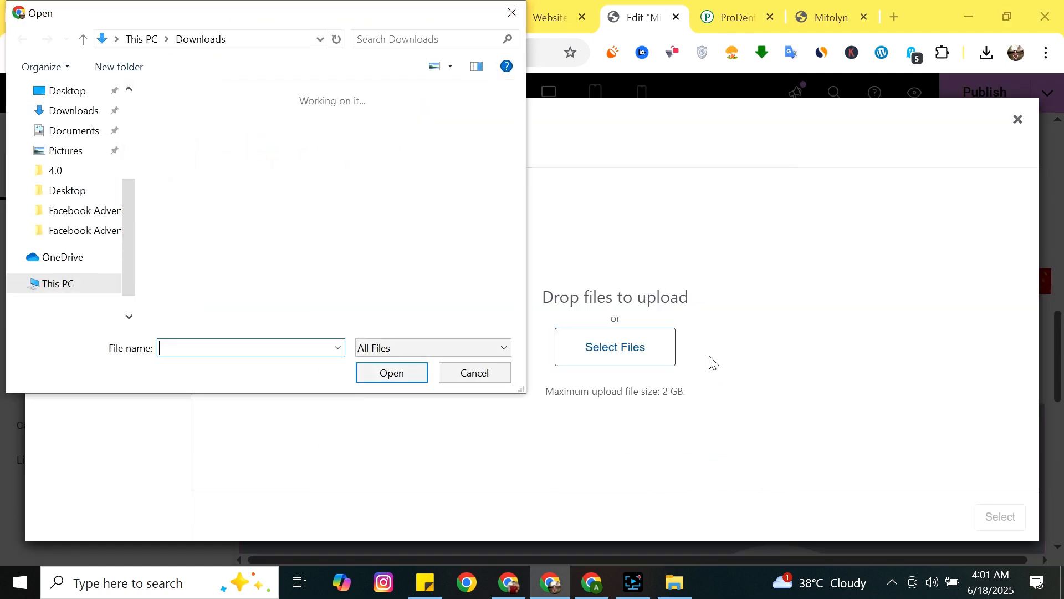
left_click(218, 192)
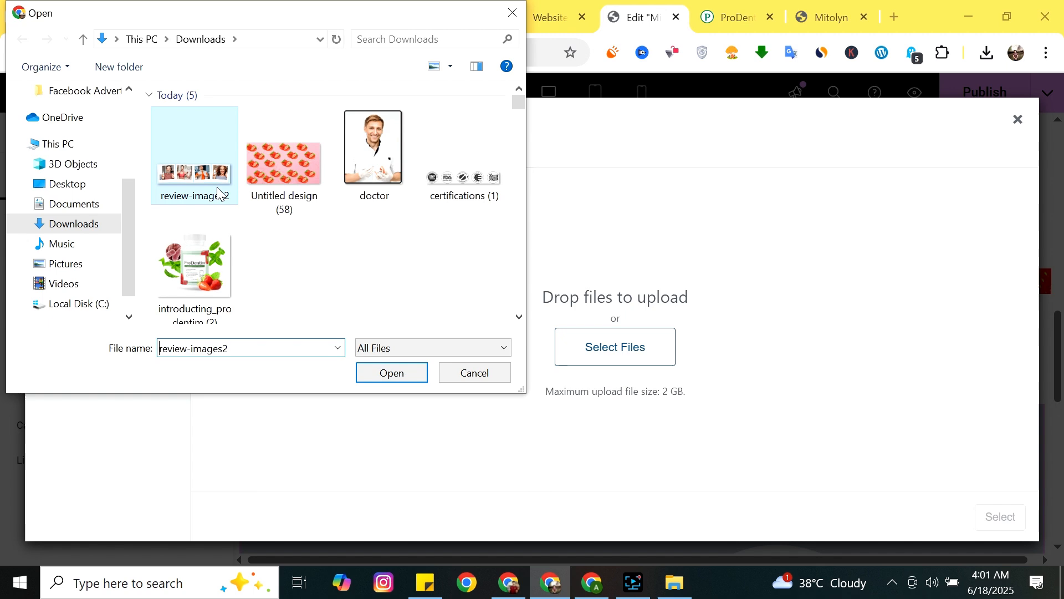
left_click(392, 372)
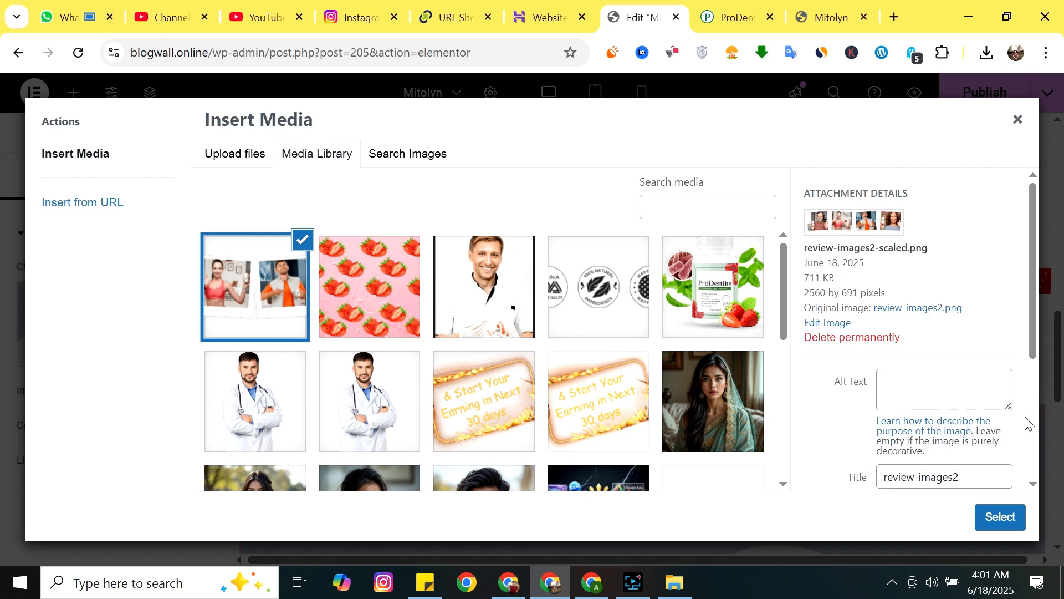
scroll(1026, 424, "down", 4)
left_click(1000, 516)
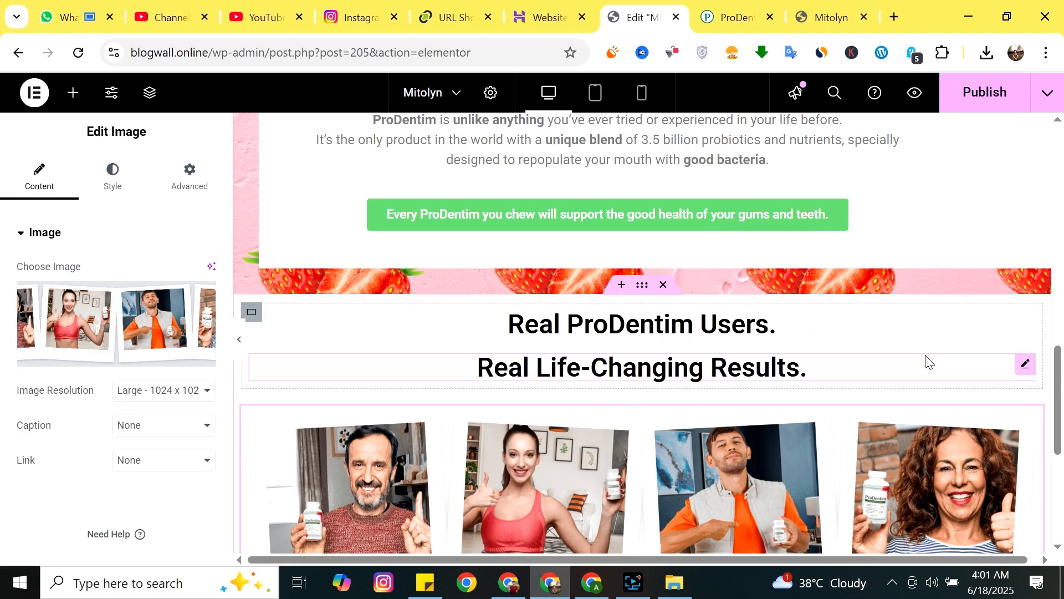
Publish the page and check the new customer results section in the Mitolyn page preview.
scroll(929, 379, "down", 3)
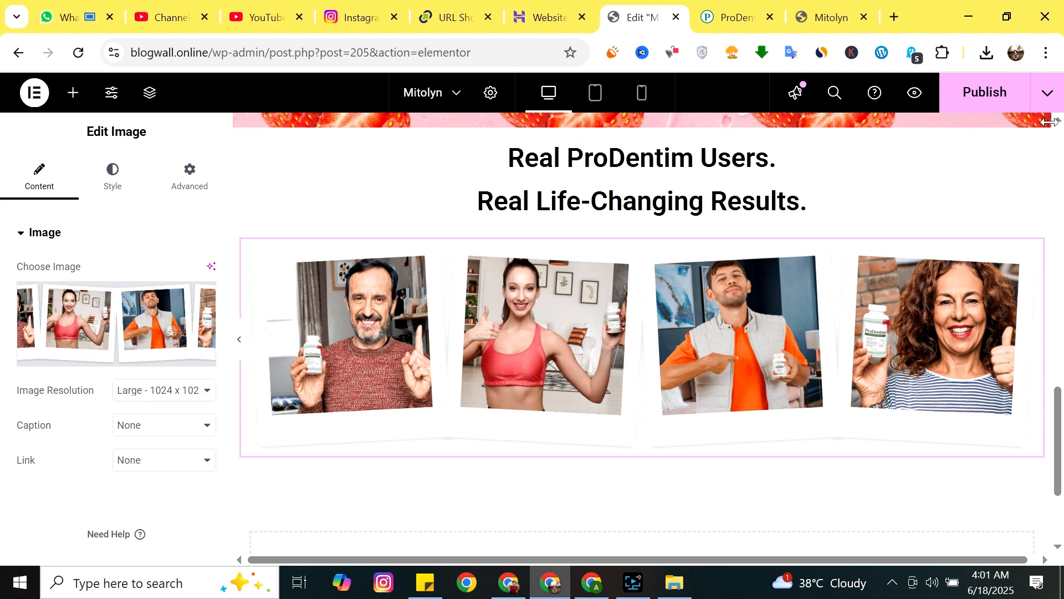
left_click(984, 92)
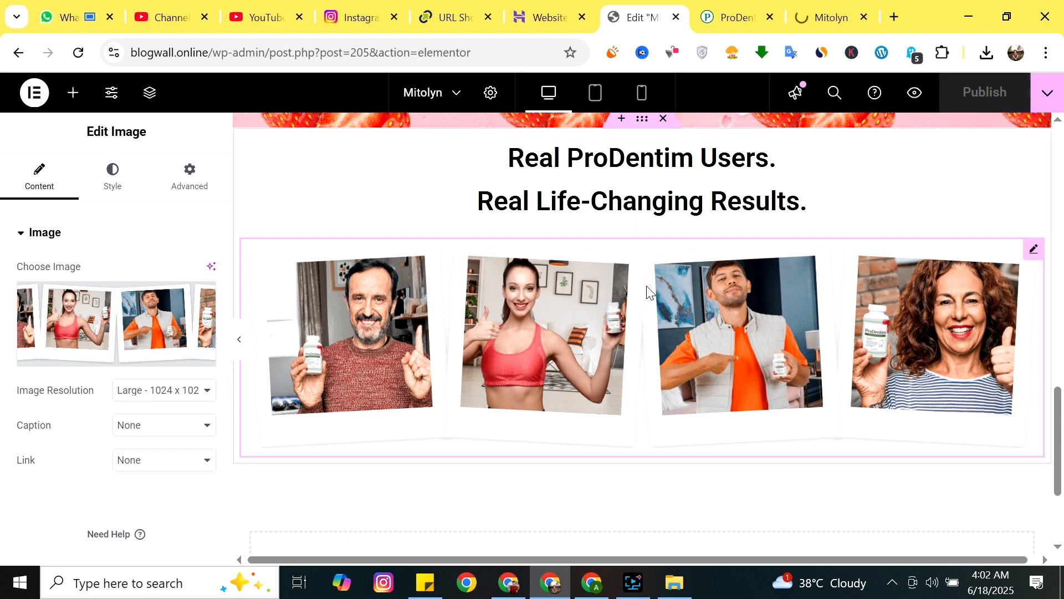
left_click(819, 8)
scroll(521, 264, "down", 15)
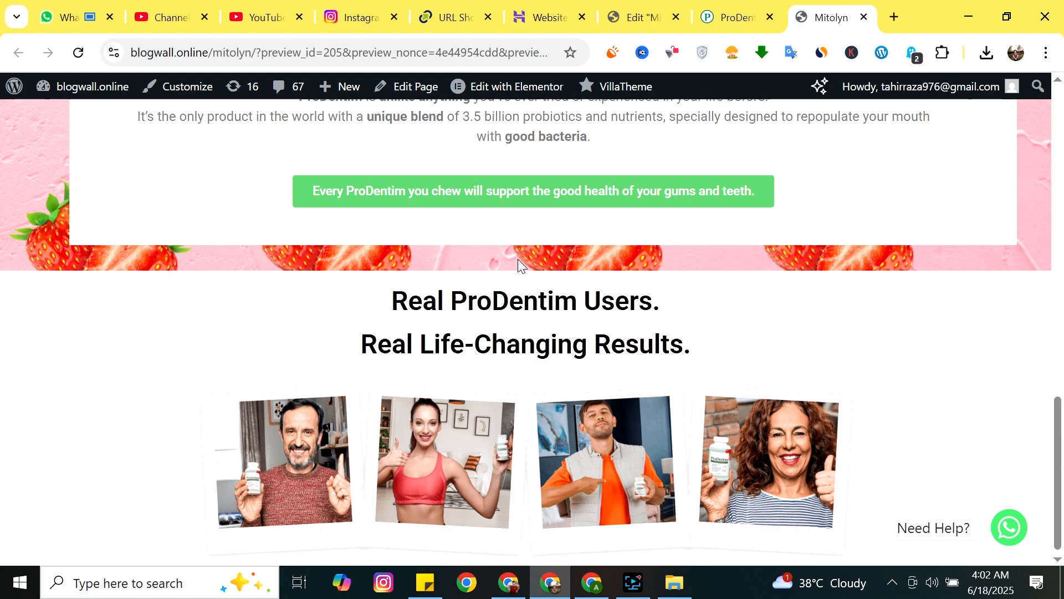
scroll(518, 258, "up", 8)
scroll(518, 258, "down", 10)
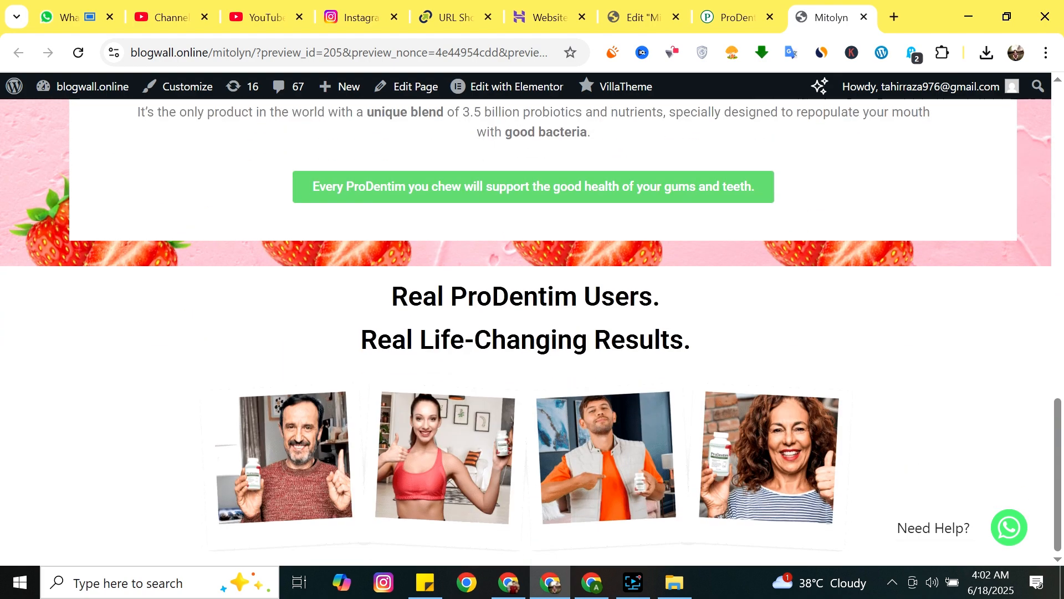
key("ctrl+shift+Tab")
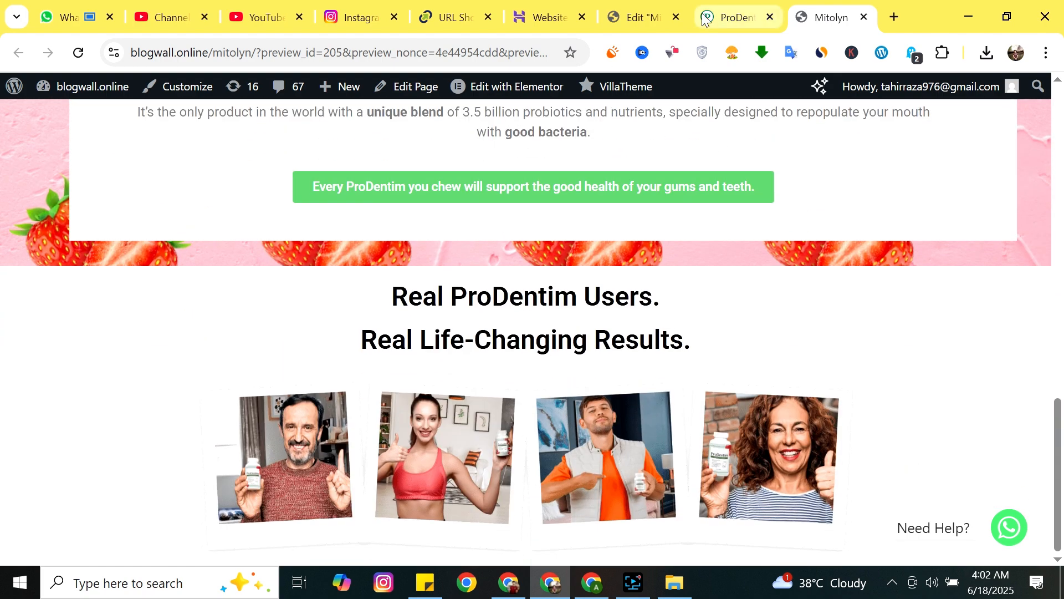
Save the portraits of the first three reviewers from the ProDentim testimonials to the Downloads folder.
scroll(518, 358, "down", 1)
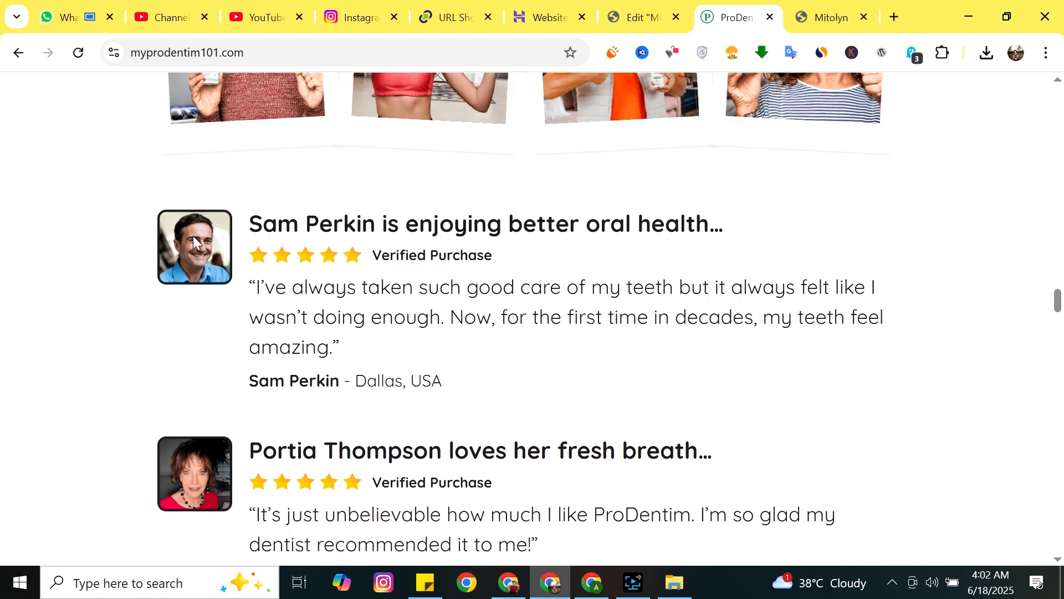
right_click(185, 240)
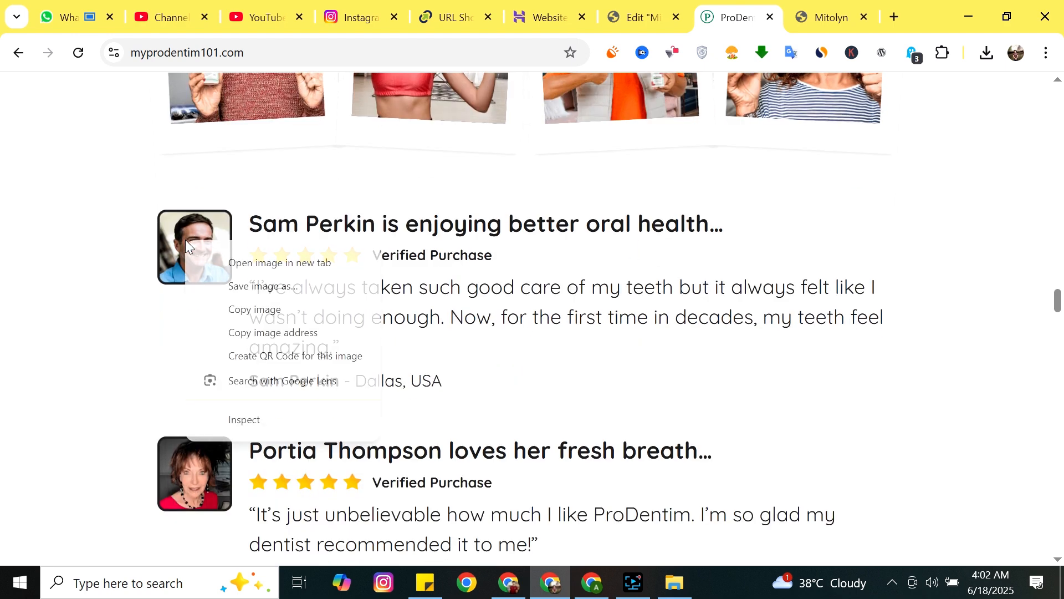
left_click(240, 286)
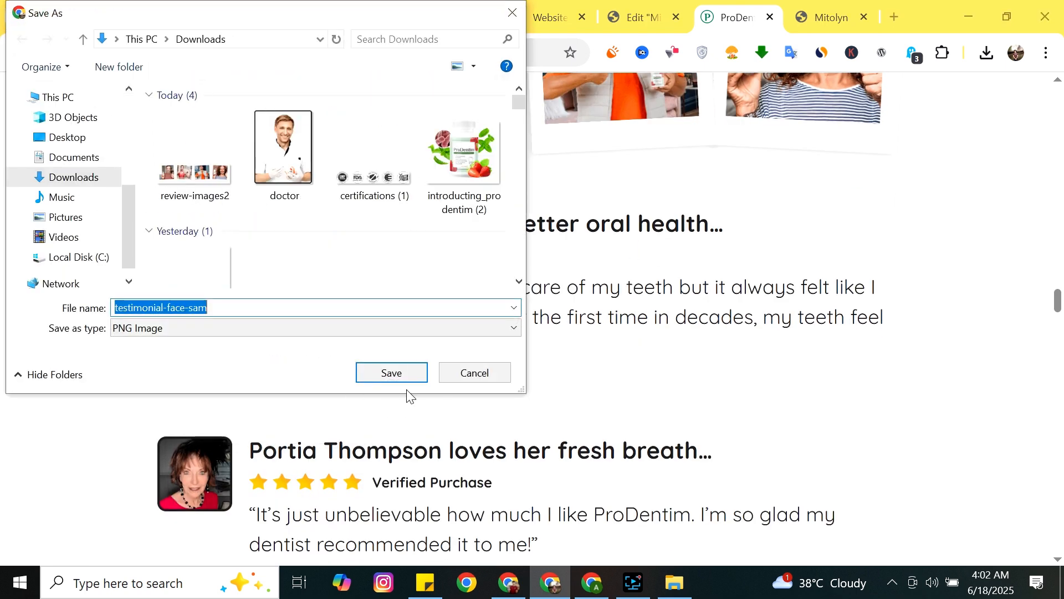
left_click(392, 375)
right_click(198, 474)
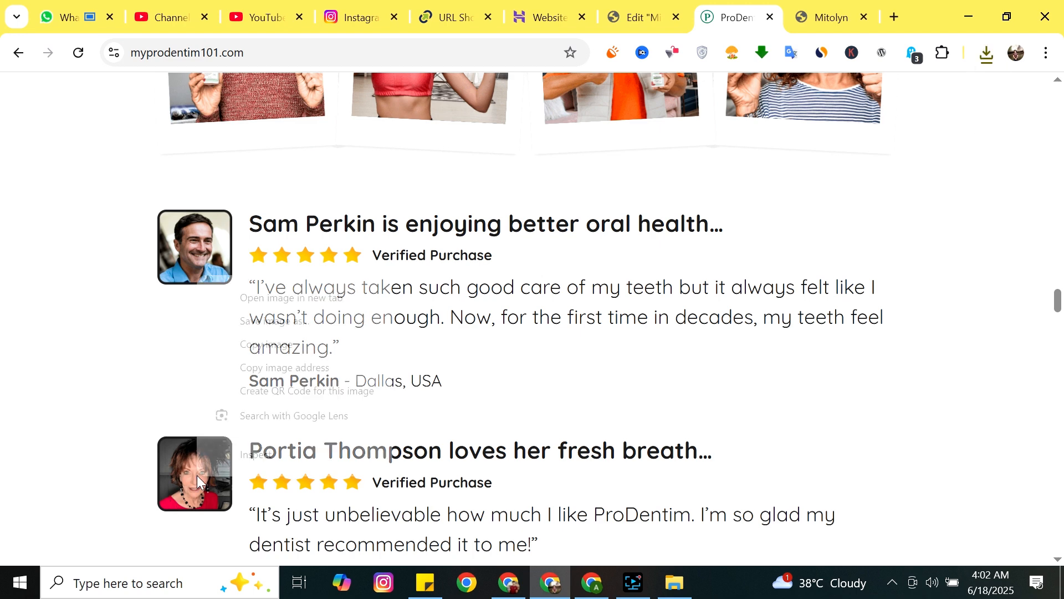
left_click(263, 321)
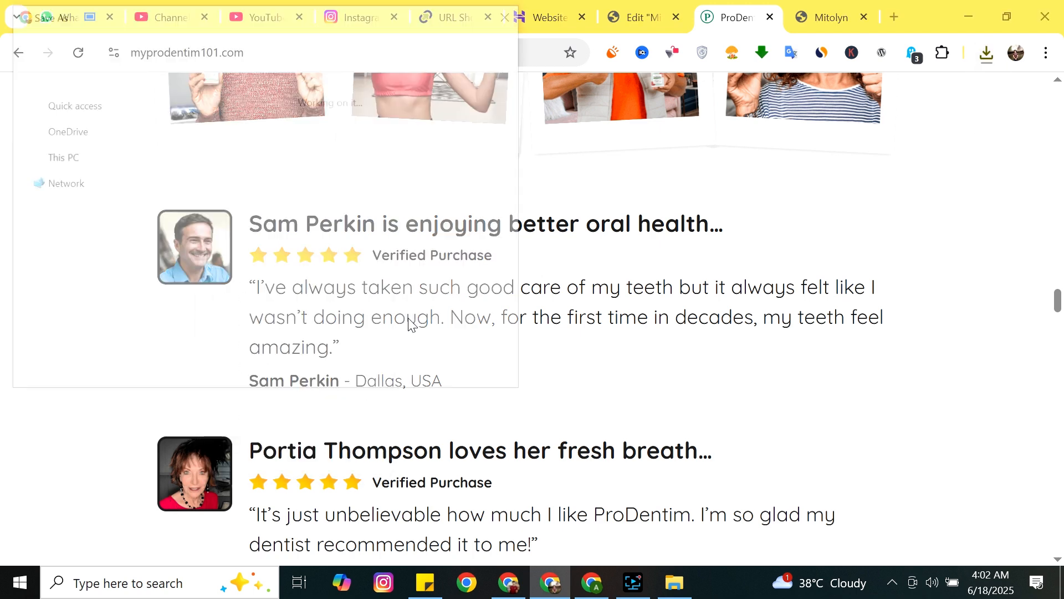
left_click(404, 370)
scroll(280, 408, "down", 4)
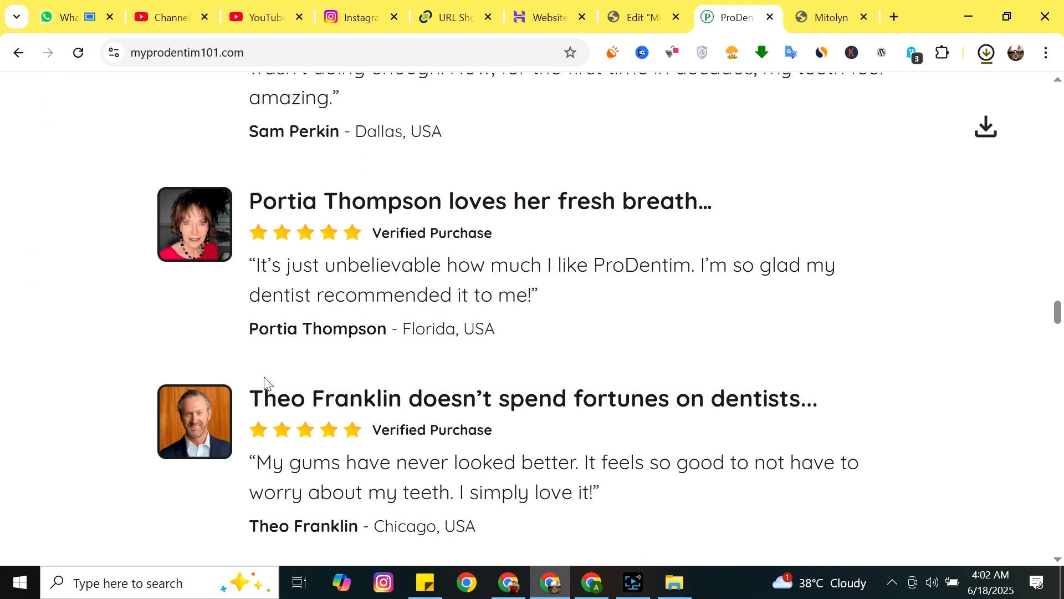
right_click(183, 411)
left_click(240, 255)
left_click(407, 370)
Return to the Elementor editor, add a two-column container below the review images and place an Image widget in its narrow column.
scroll(187, 356, "down", 5)
key("ctrl+shift+Tab")
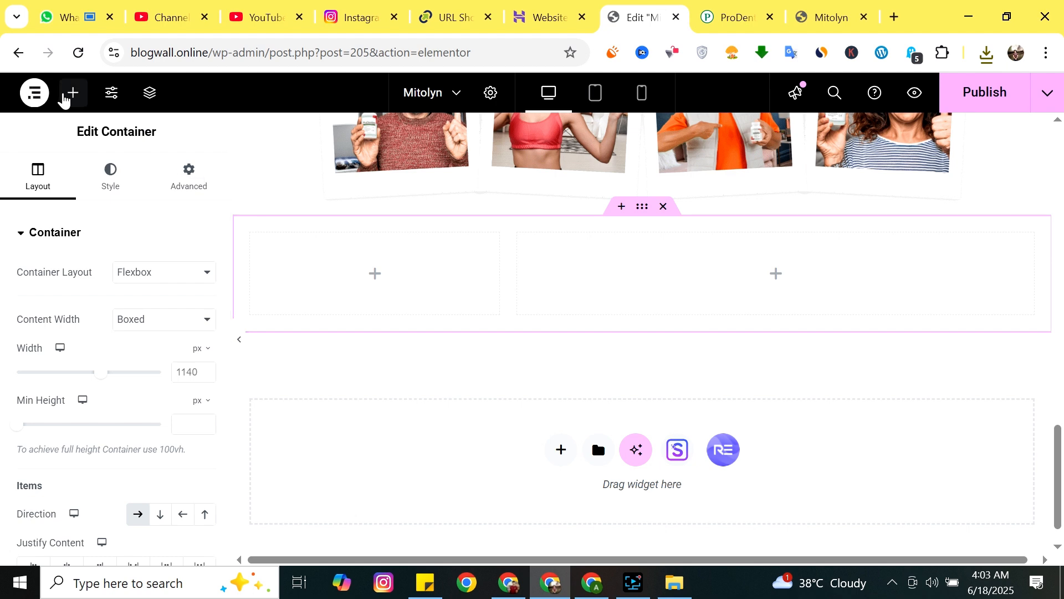
left_click(71, 93)
left_click_drag(164, 452, 376, 278)
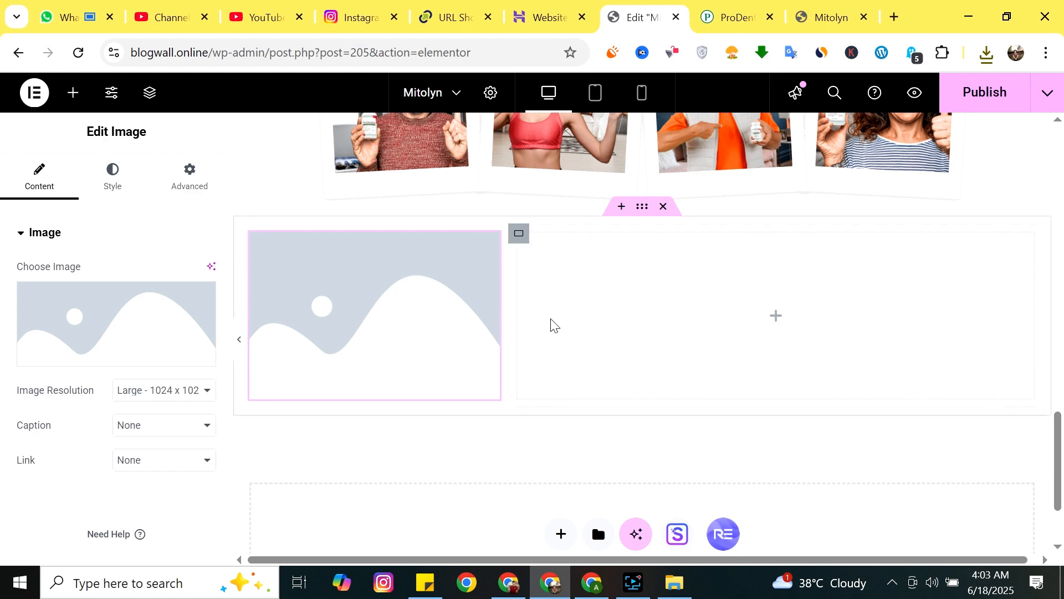
Upload the three testimonial-face portraits from Downloads to the media library for the new Image widget.
left_click(135, 349)
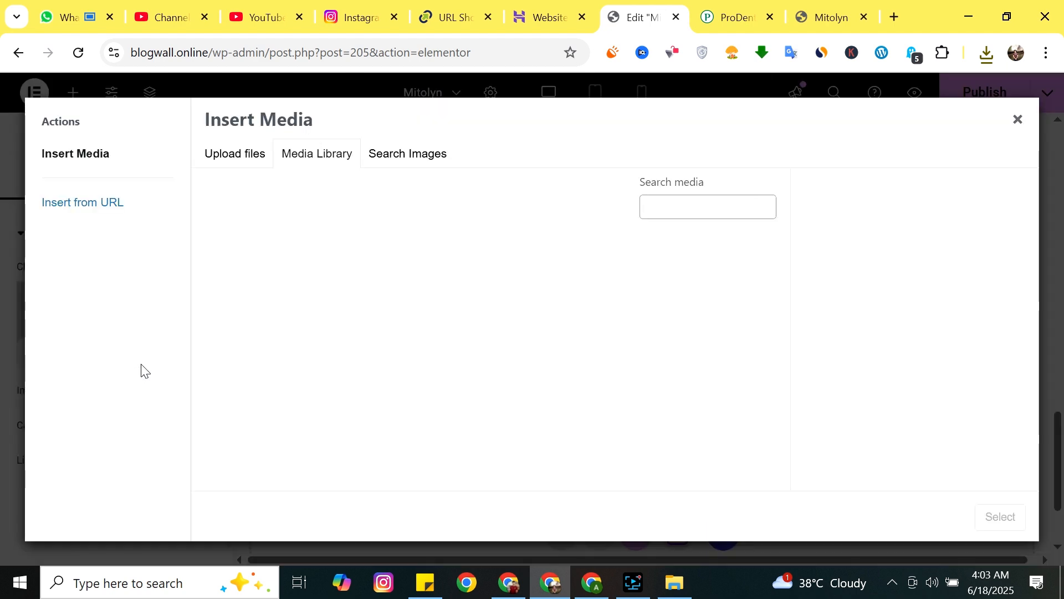
left_click(262, 151)
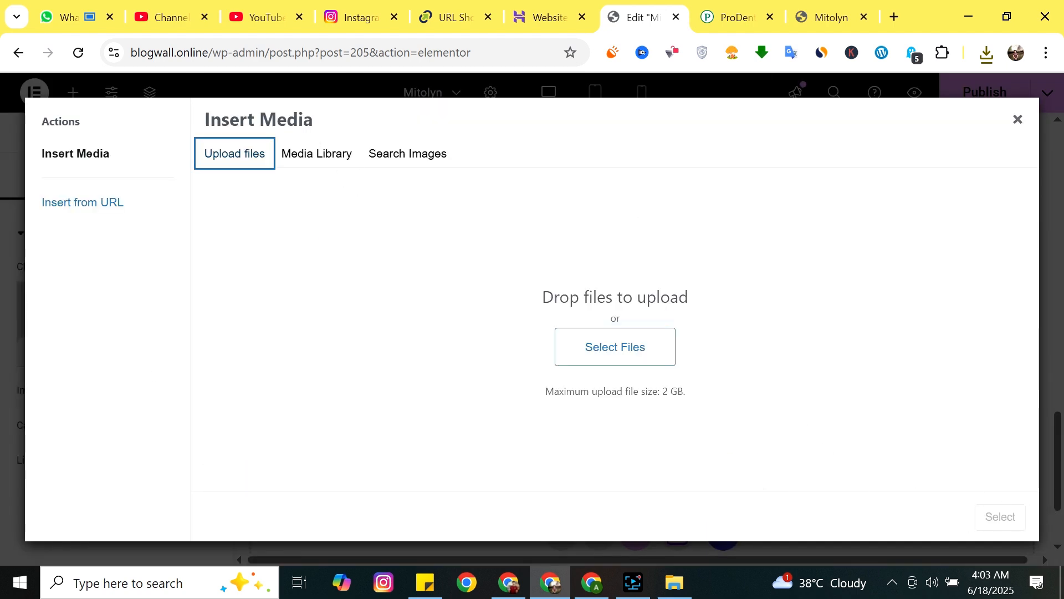
left_click(627, 355)
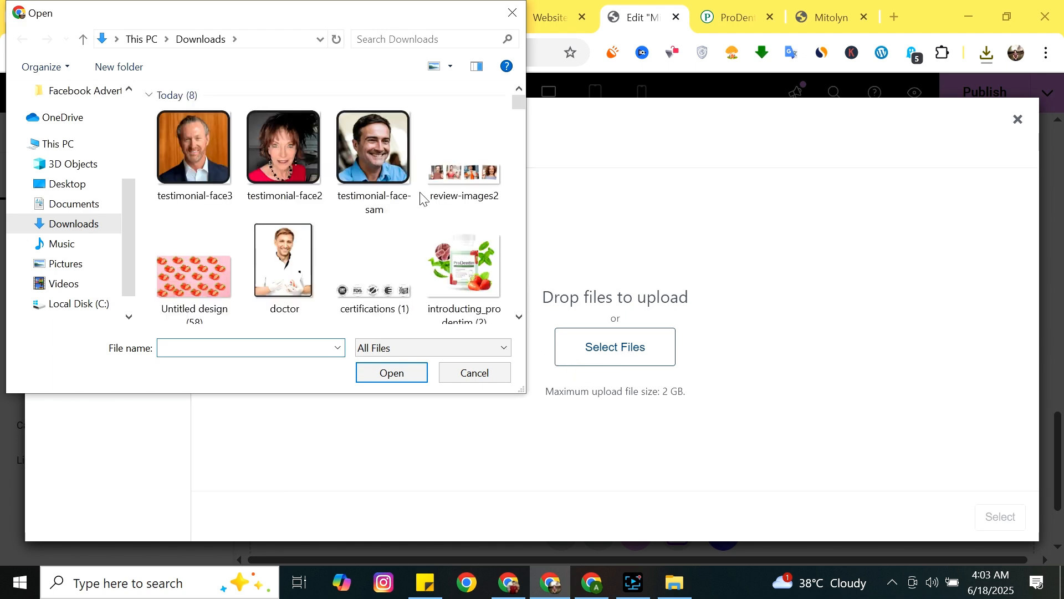
left_click(377, 158)
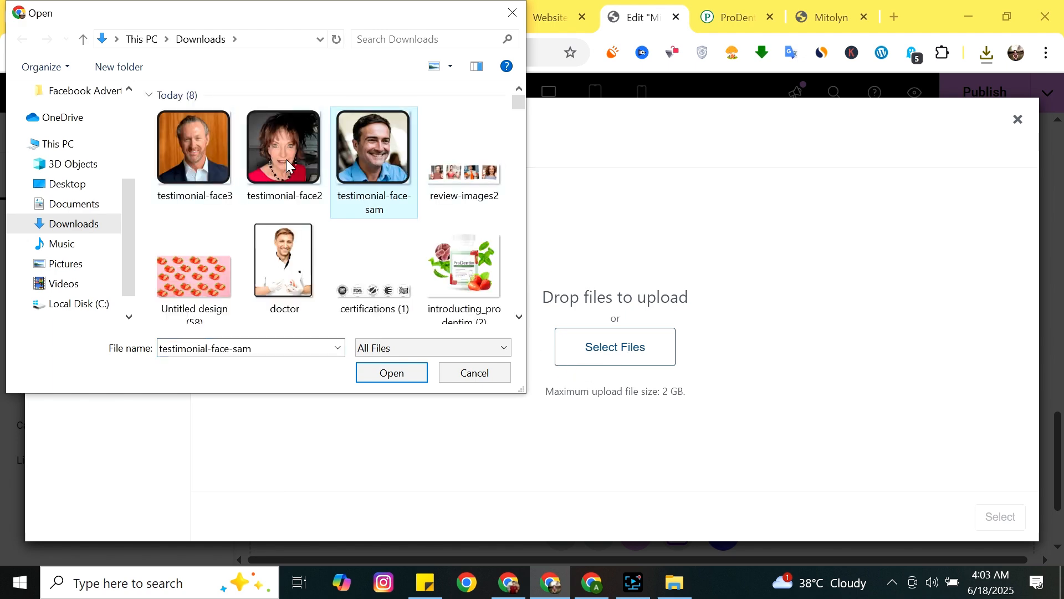
left_click(286, 165, "ctrl")
left_click(194, 150, "ctrl")
left_click(392, 373)
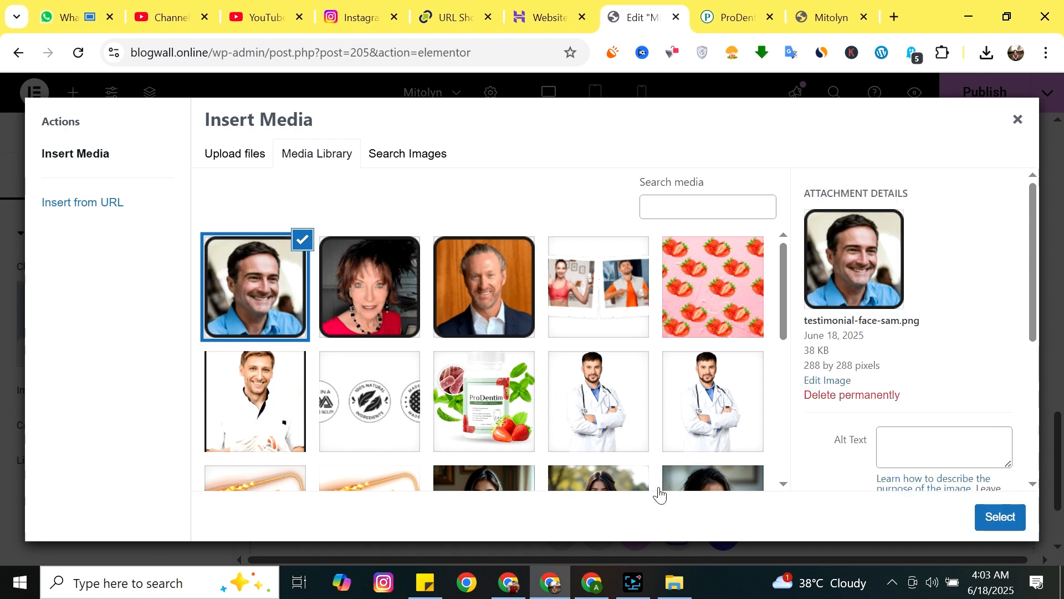
Fill the Image widget with the first reviewer's portrait and set its resolution to Thumbnail - 150 x 150.
left_click(995, 523)
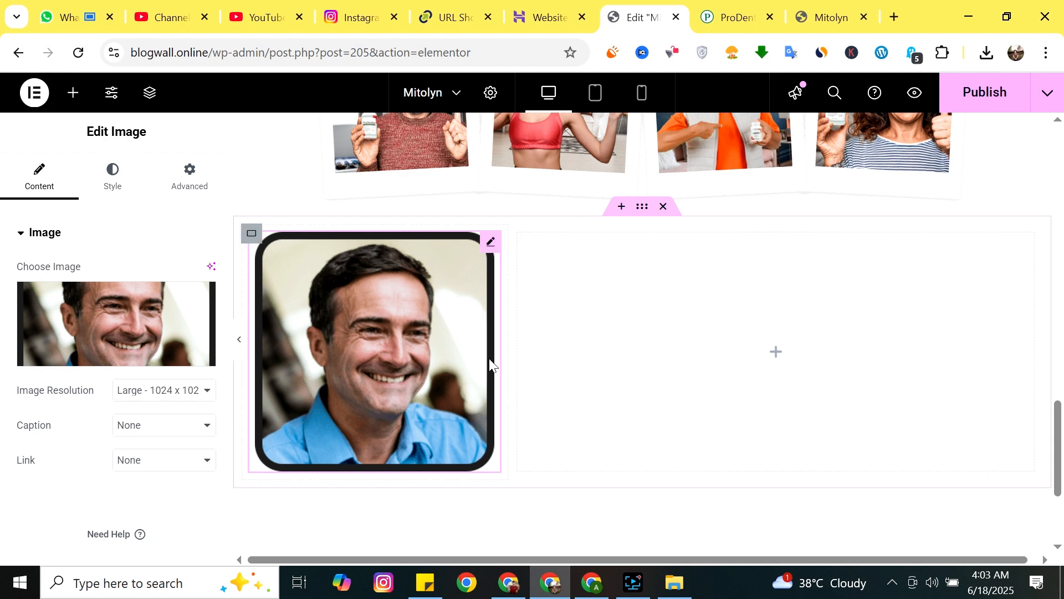
left_click(182, 390)
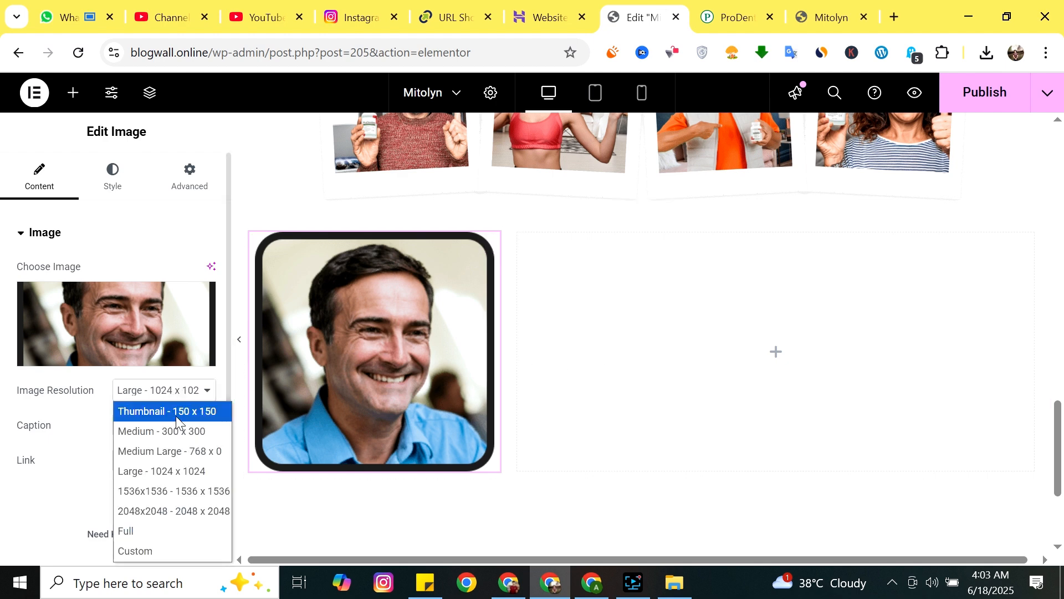
left_click(176, 416)
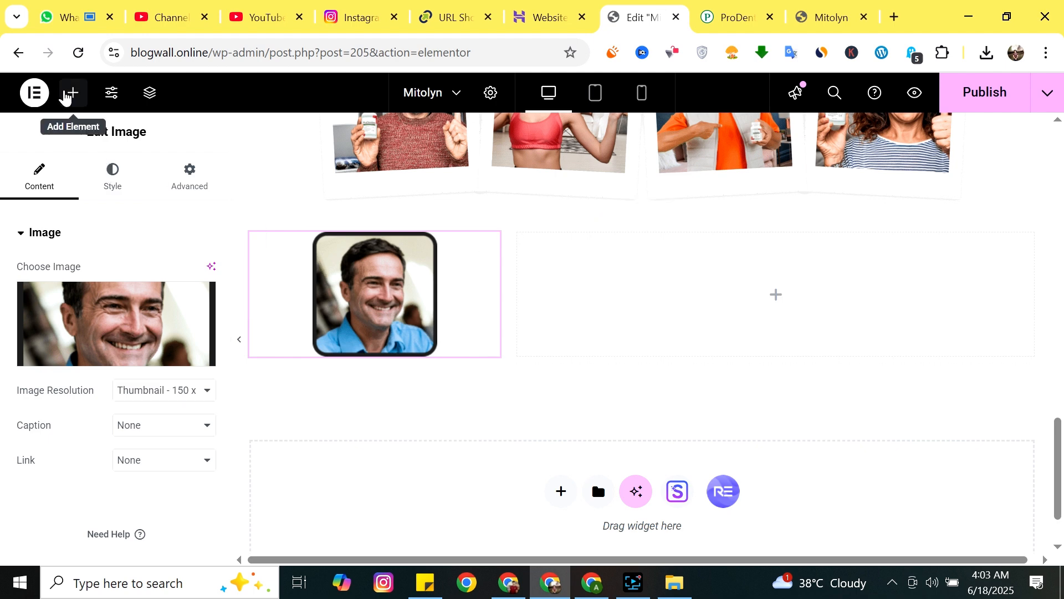
Add a Heading widget to the wide column beside the first reviewer's portrait.
left_click(65, 94)
left_click(744, 5)
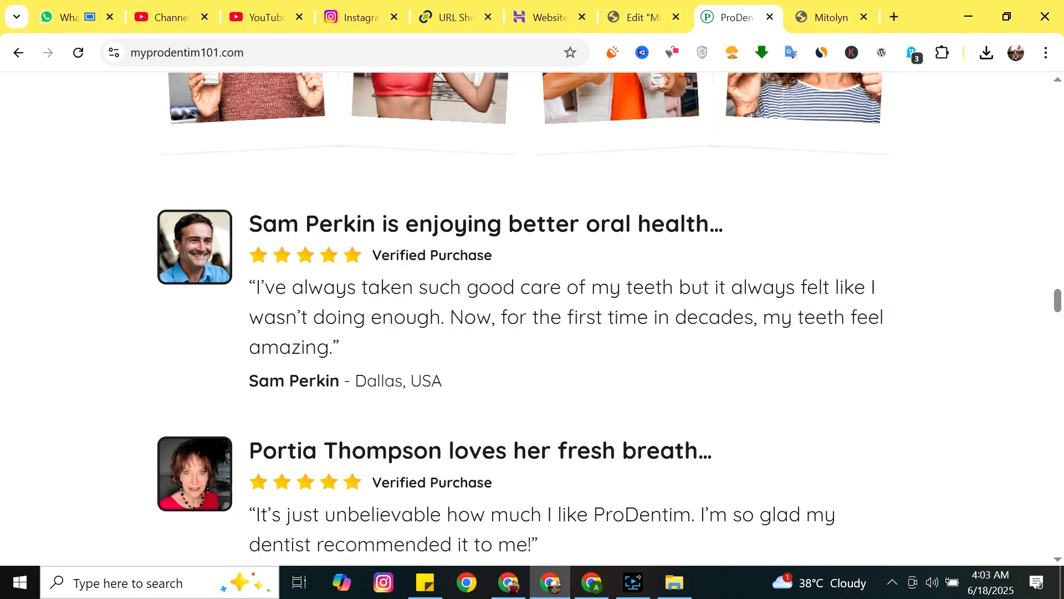
left_click(637, 17)
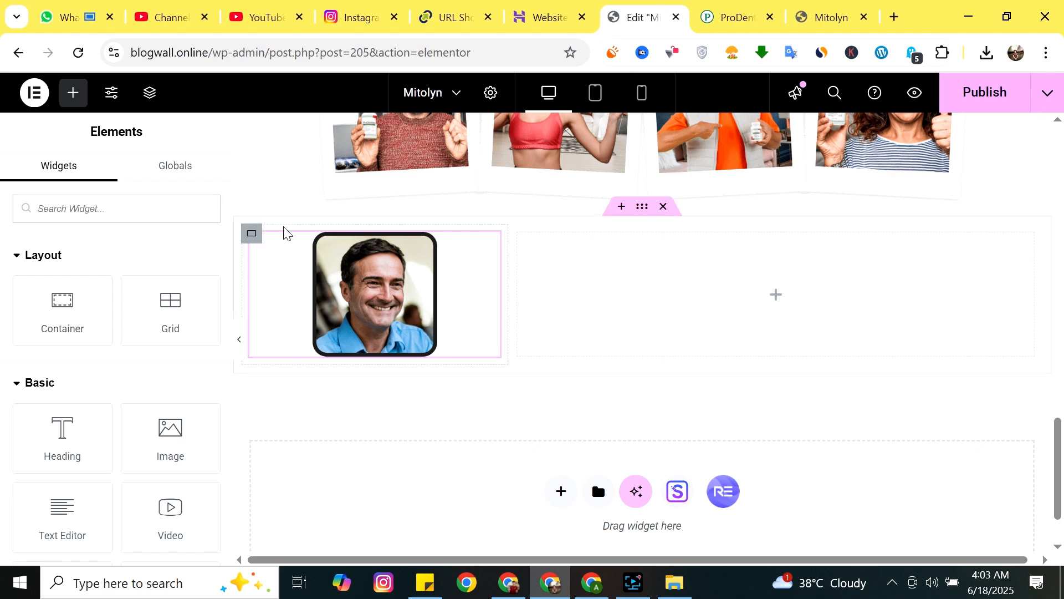
left_click_drag(107, 448, 707, 256)
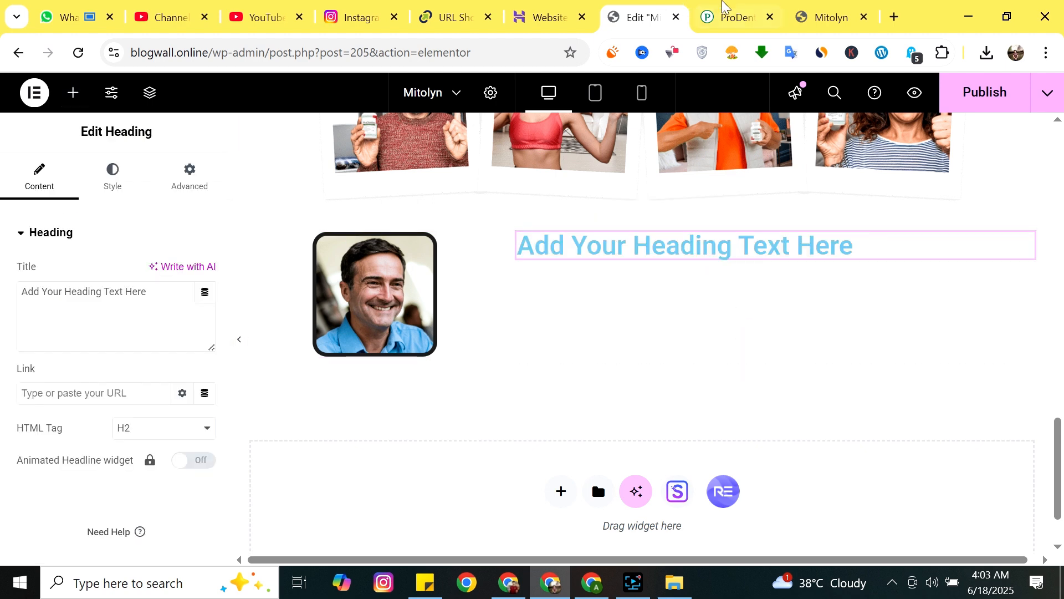
Set the heading's title to the first reviewer's "is enjoying better oral health…" headline, including the name, copied from the ProDentim page.
left_click(726, 14)
left_click_drag(731, 234, 206, 214)
key("ctrl+c")
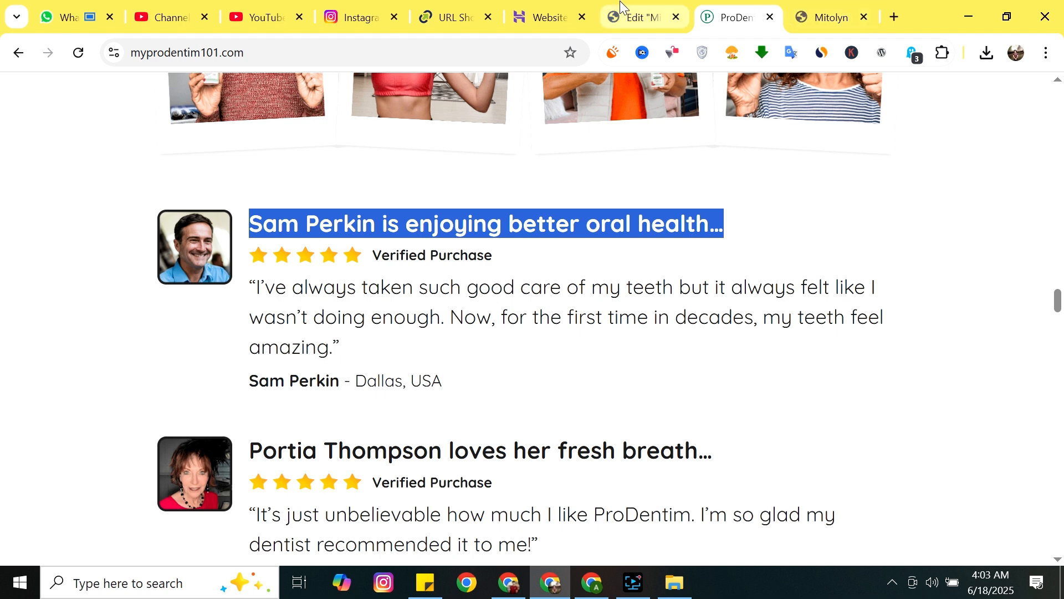
left_click(637, 17)
left_click(146, 293)
key("ctrl+a")
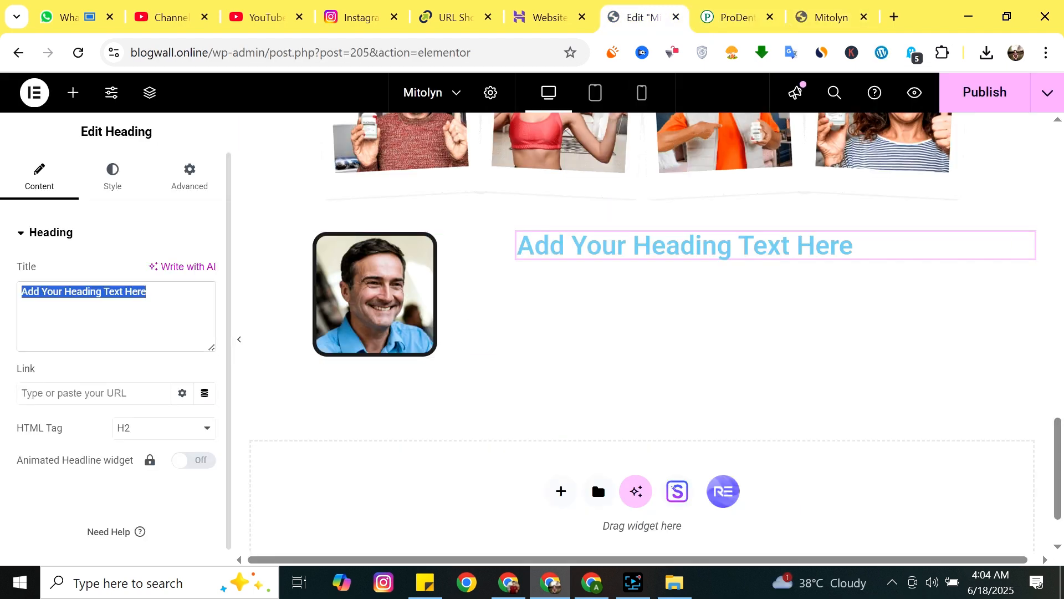
key("ctrl+v")
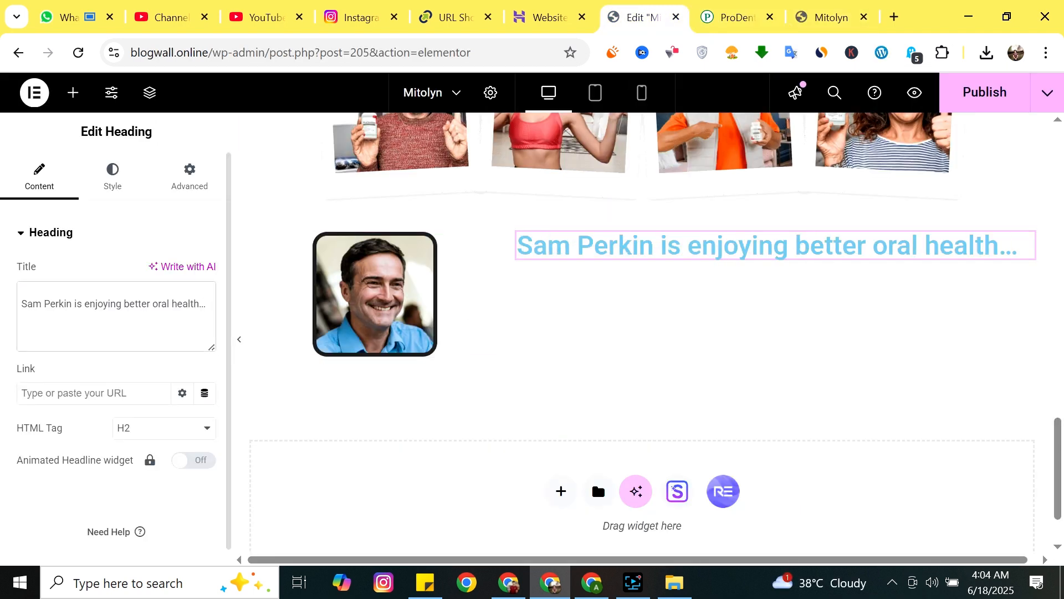
Try to append the star rating line with "Verified Purchase" from the ProDentim page to the heading's title.
left_click(736, 15)
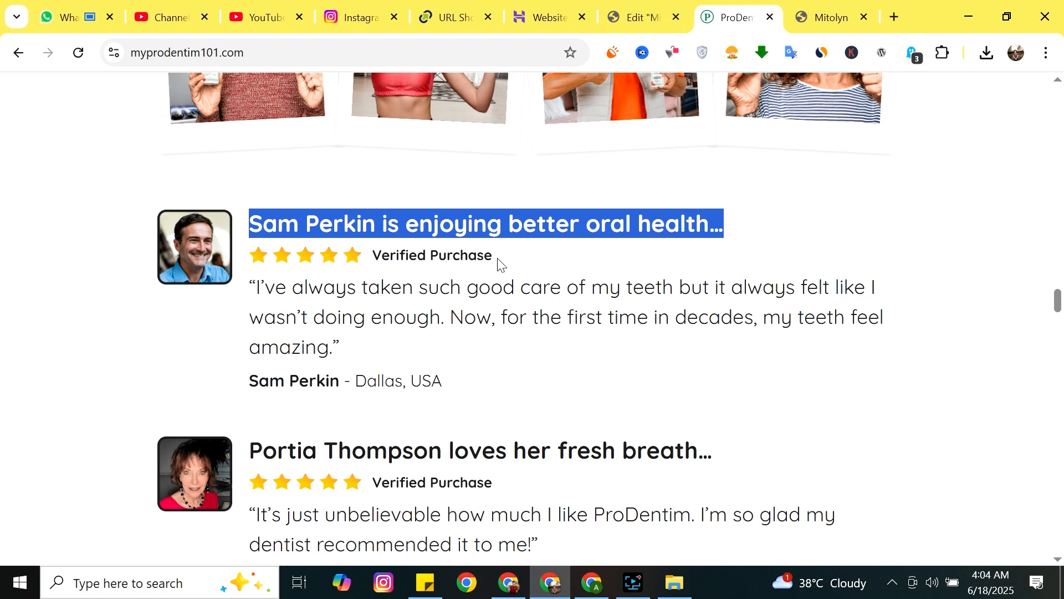
left_click_drag(498, 259, 289, 250)
key("ctrl+c")
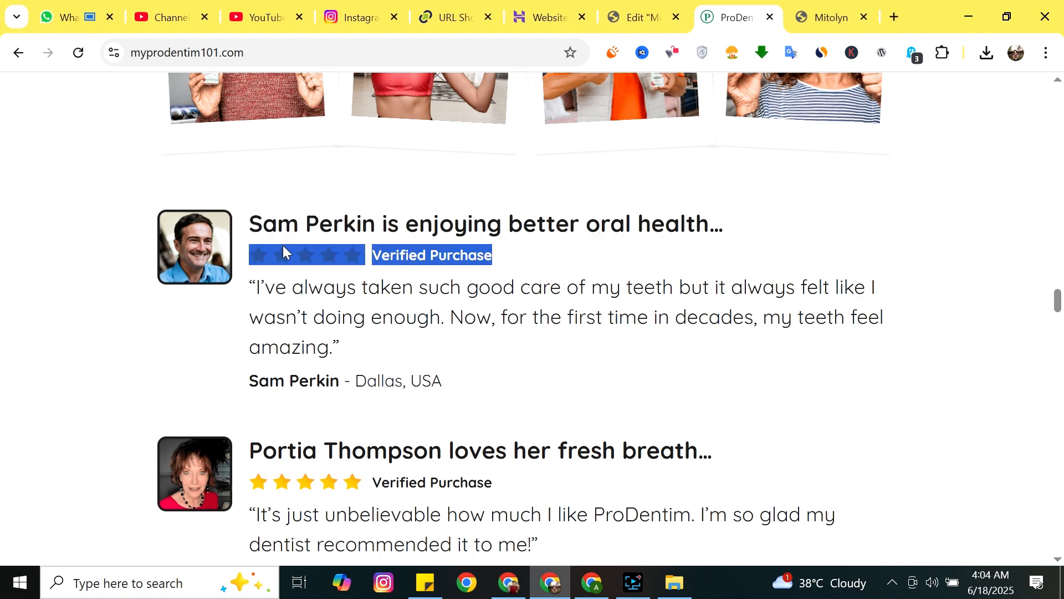
left_click(658, 12)
key("ctrl+v")
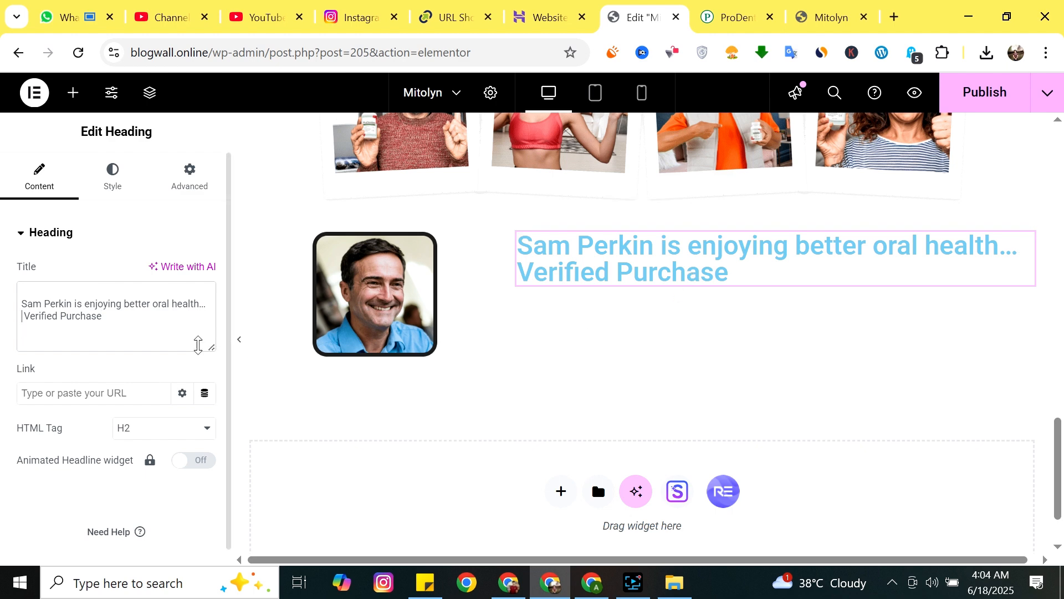
left_click(755, 275)
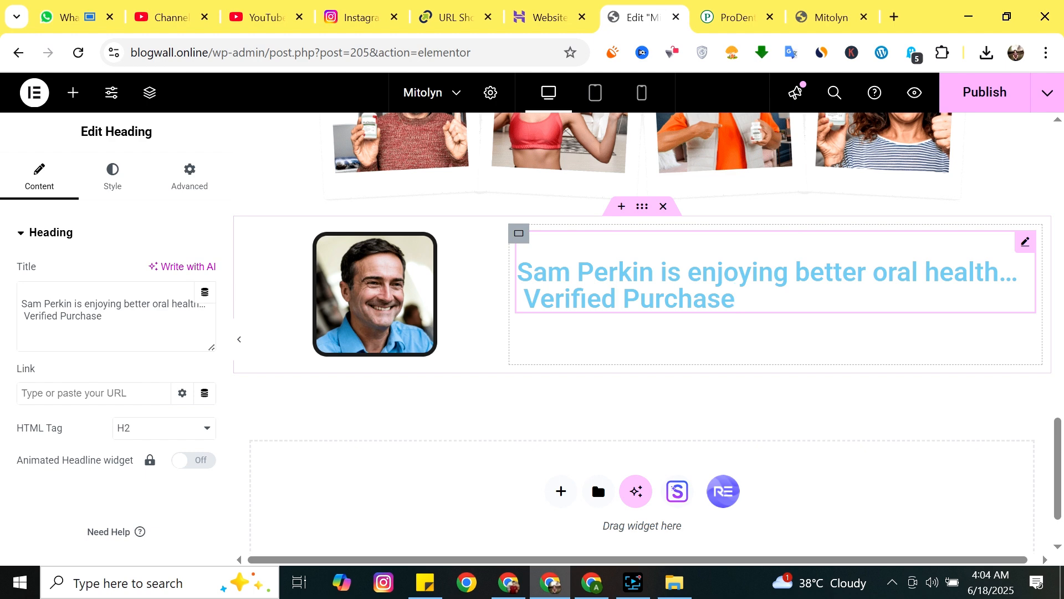
left_click_drag(103, 316, 1, 328)
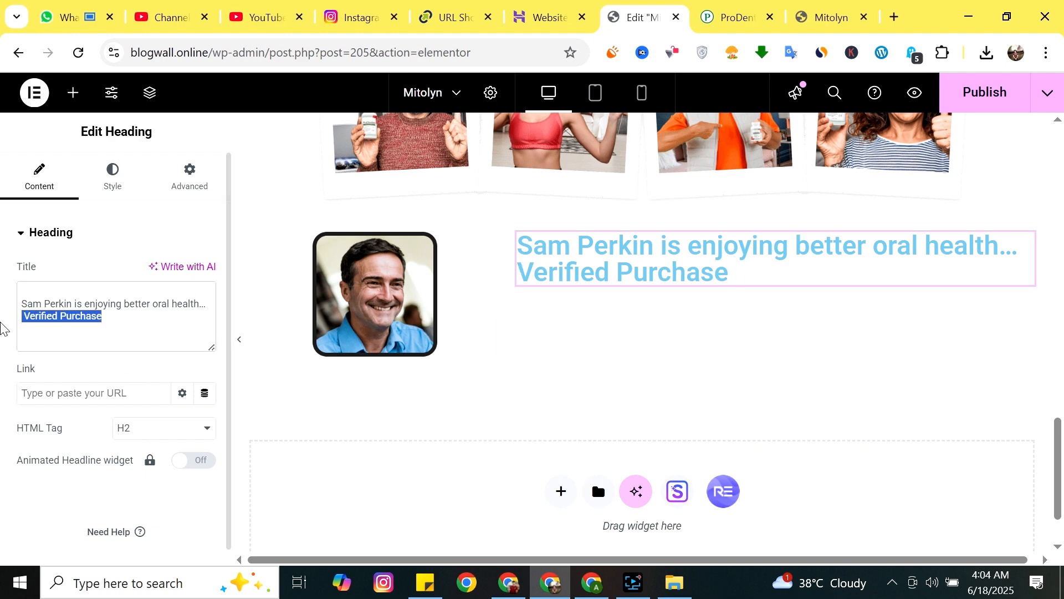
key("BackSpace")
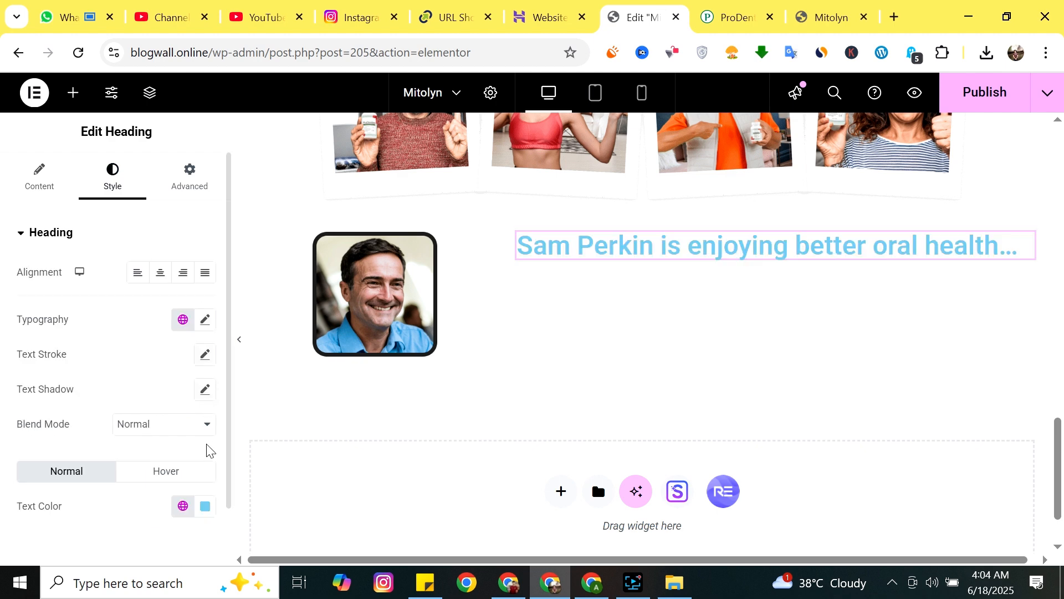
Set the text colour of the first reviewer's heading to #000000.
left_click(205, 506)
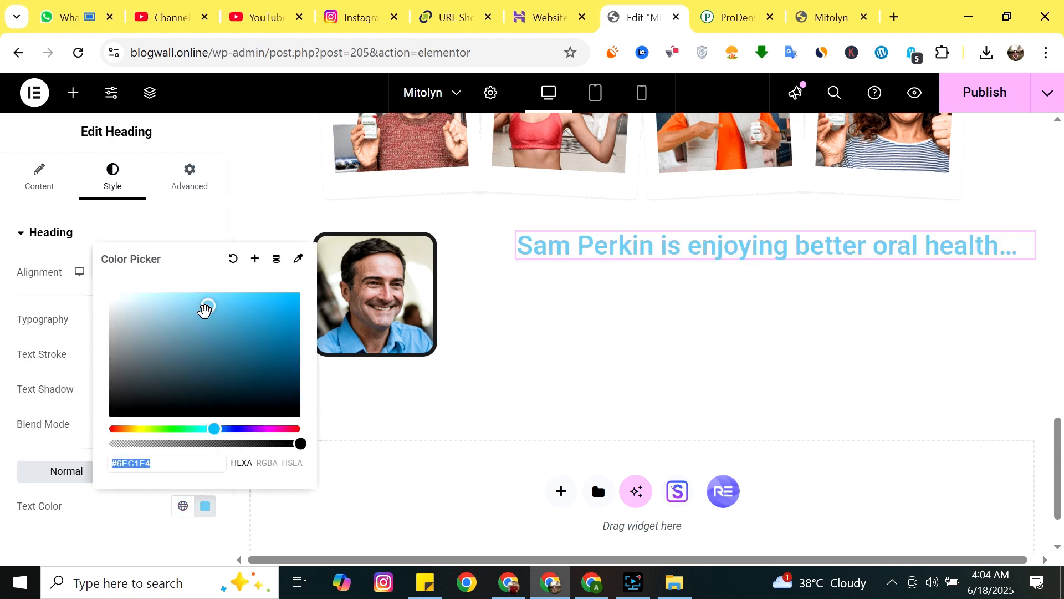
left_click_drag(205, 308, 60, 449)
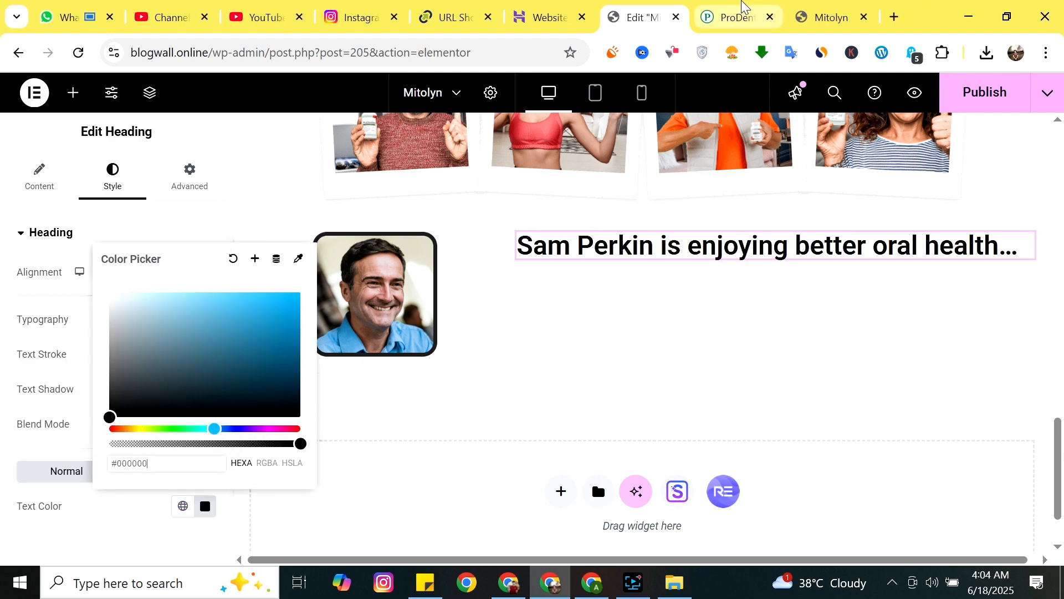
Copy the first reviewer's quote together with the name and location line from the ProDentim page.
left_click(737, 17)
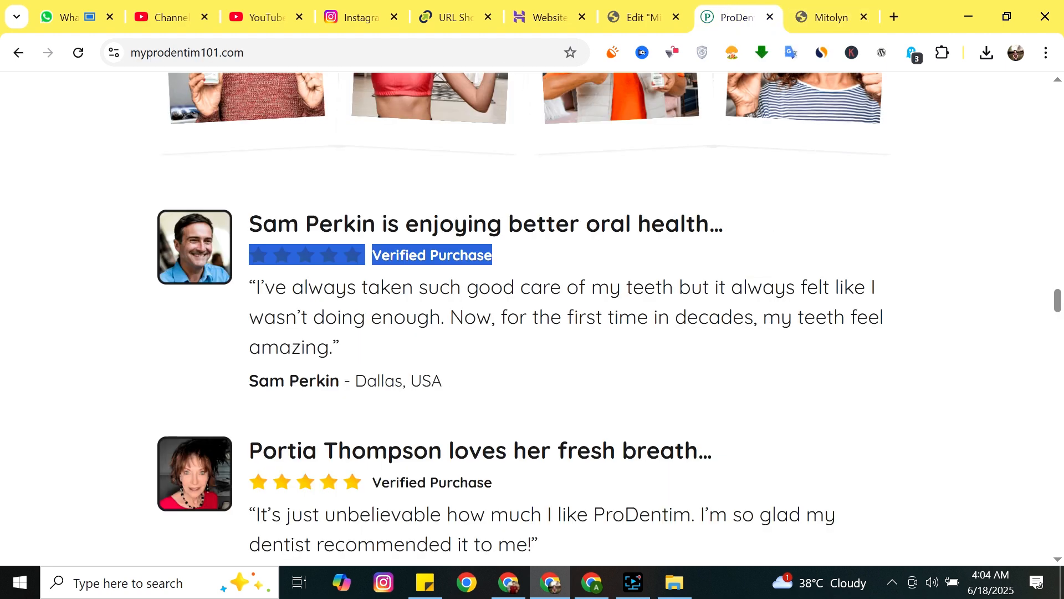
left_click(531, 270)
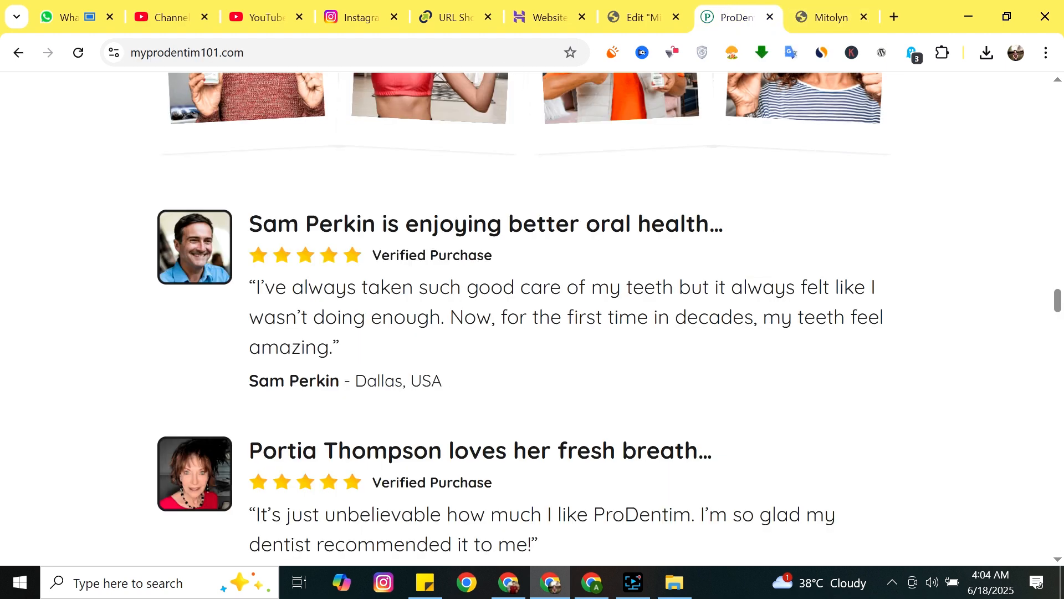
left_click_drag(255, 287, 457, 391)
key("ctrl+c")
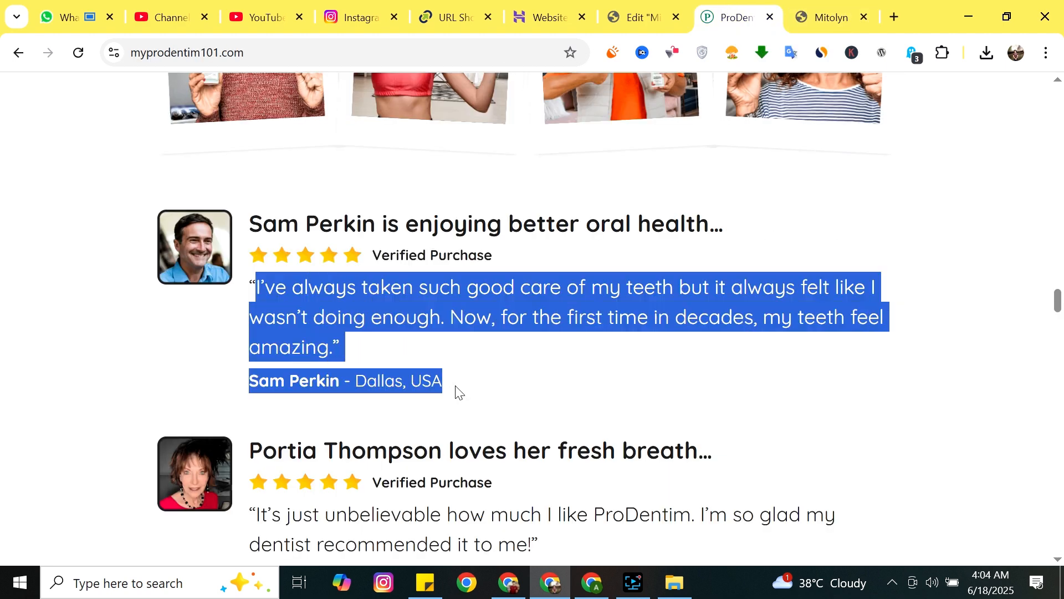
Add a Text Editor widget under the first reviewer's heading and replace its placeholder text with the copied quote and attribution.
left_click(642, 13)
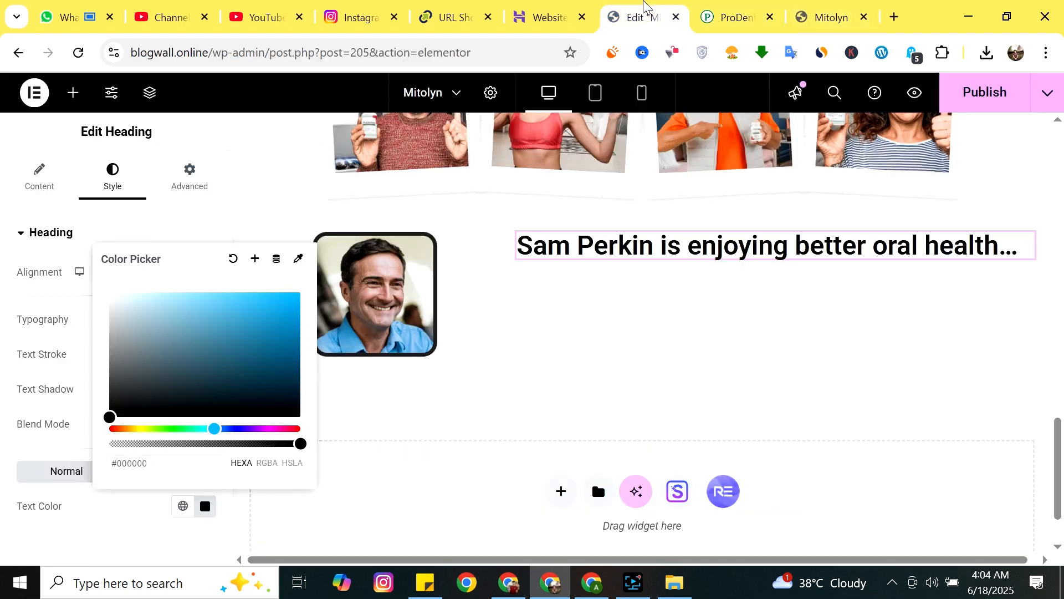
left_click(72, 92)
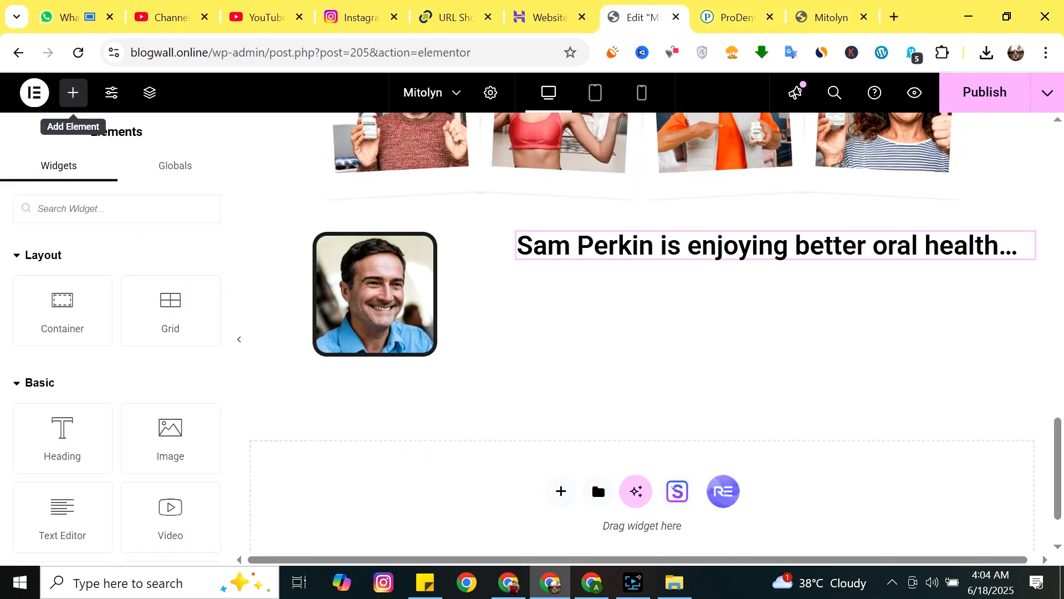
left_click_drag(76, 510, 587, 271)
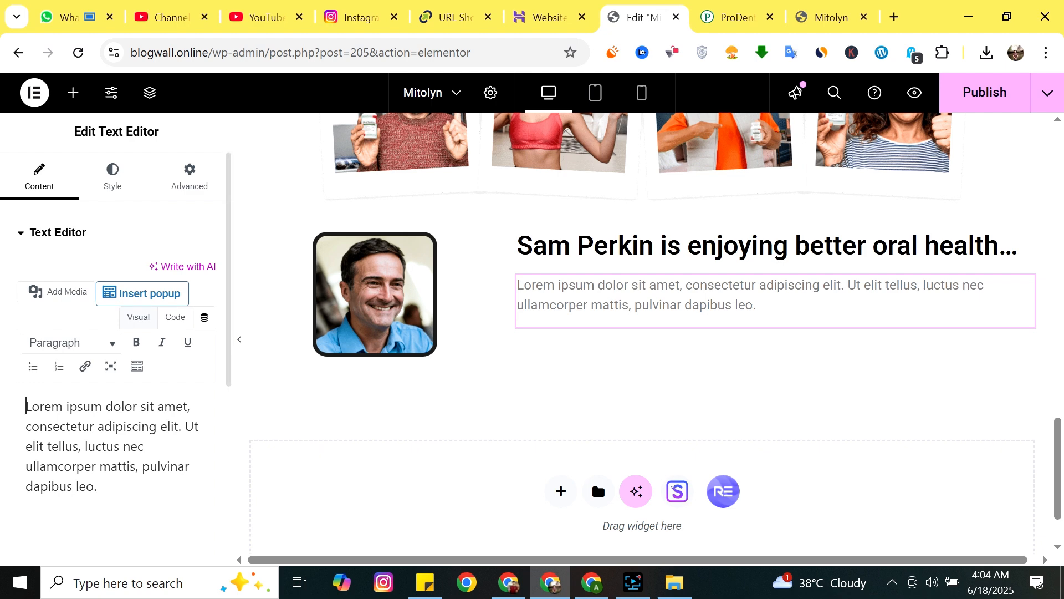
key("ctrl+a")
key("ctrl+v")
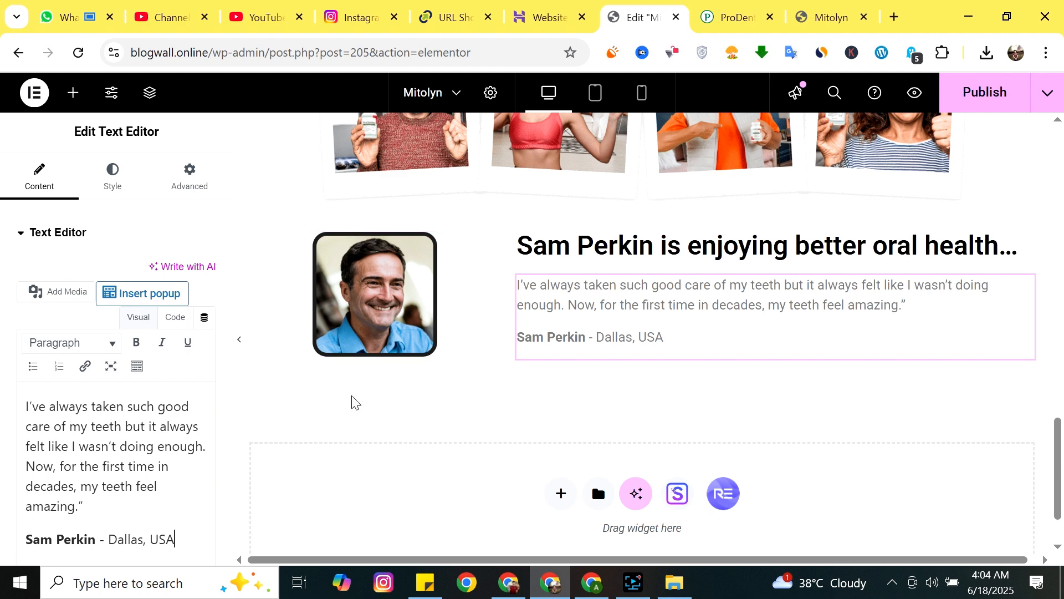
Publish the page, look at the Mitolyn preview and return to the Elementor editor.
left_click(993, 98)
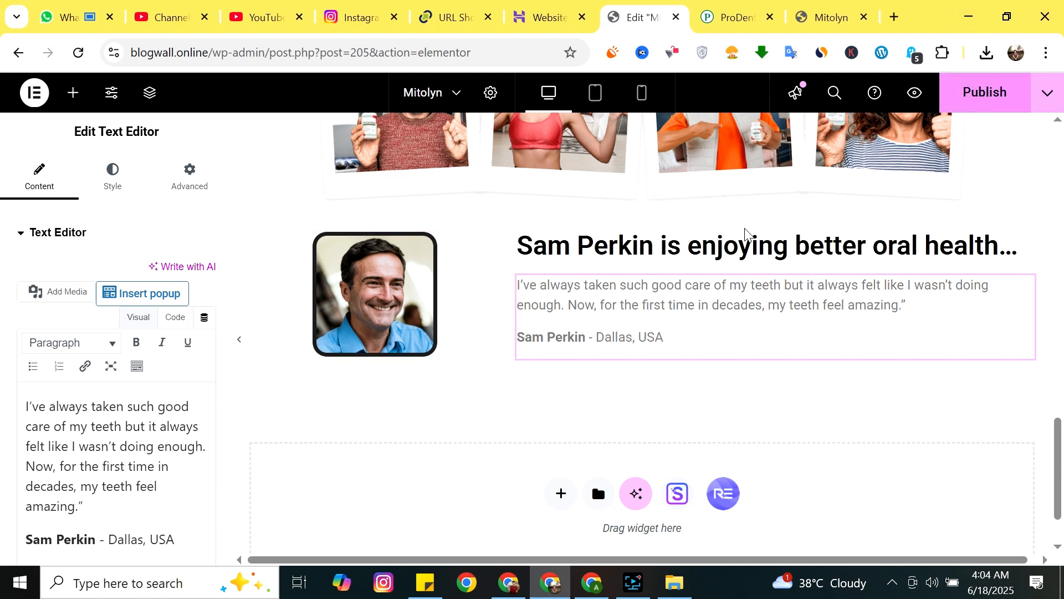
left_click(826, 17)
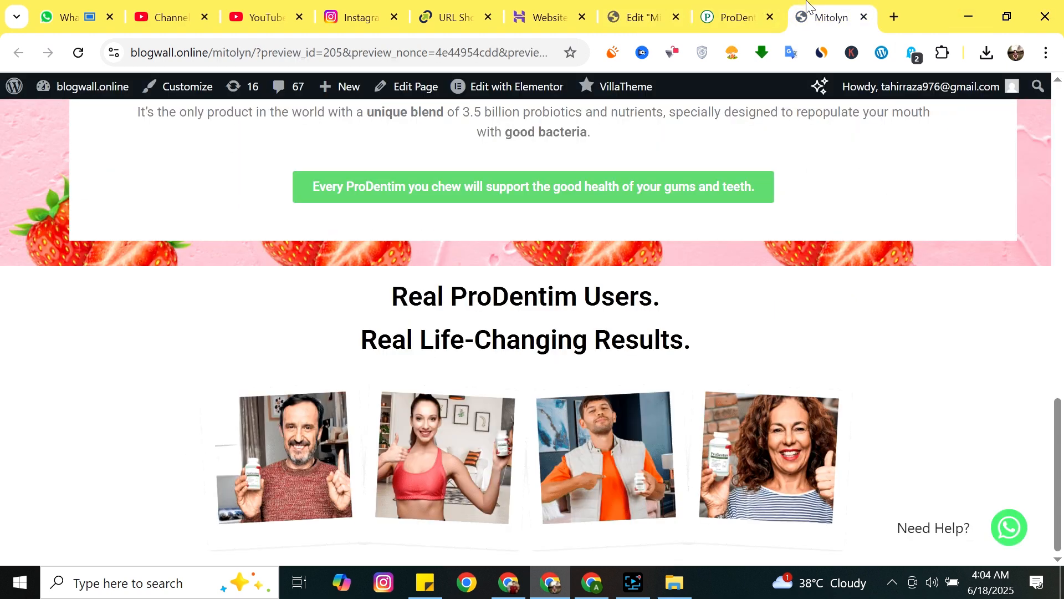
left_click(643, 17)
Duplicate the first testimonial's container, and paste a further copy of it below to make three testimonial rows.
right_click(643, 210)
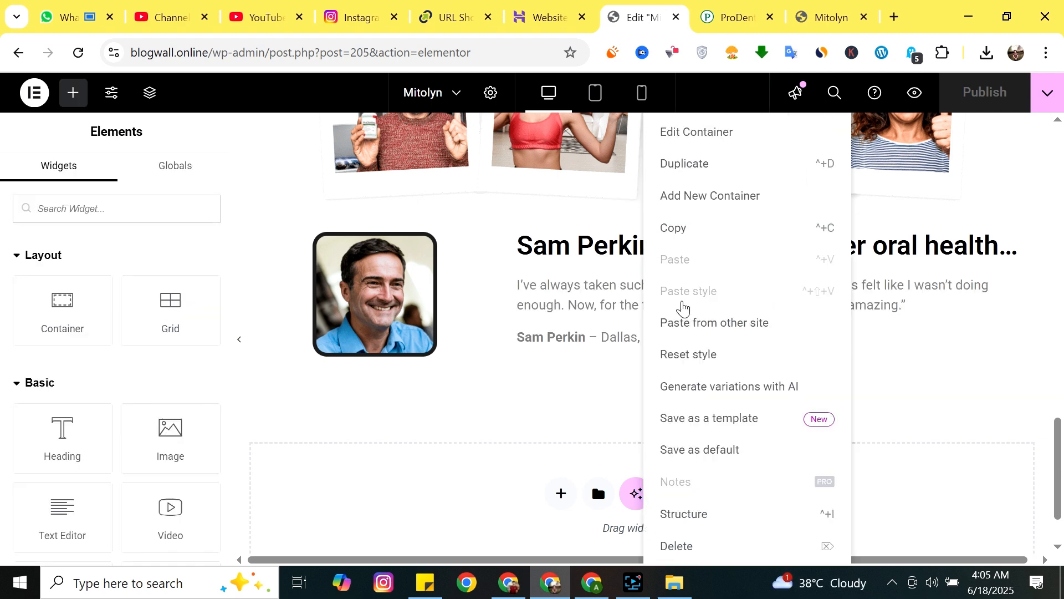
key("ctrl+d")
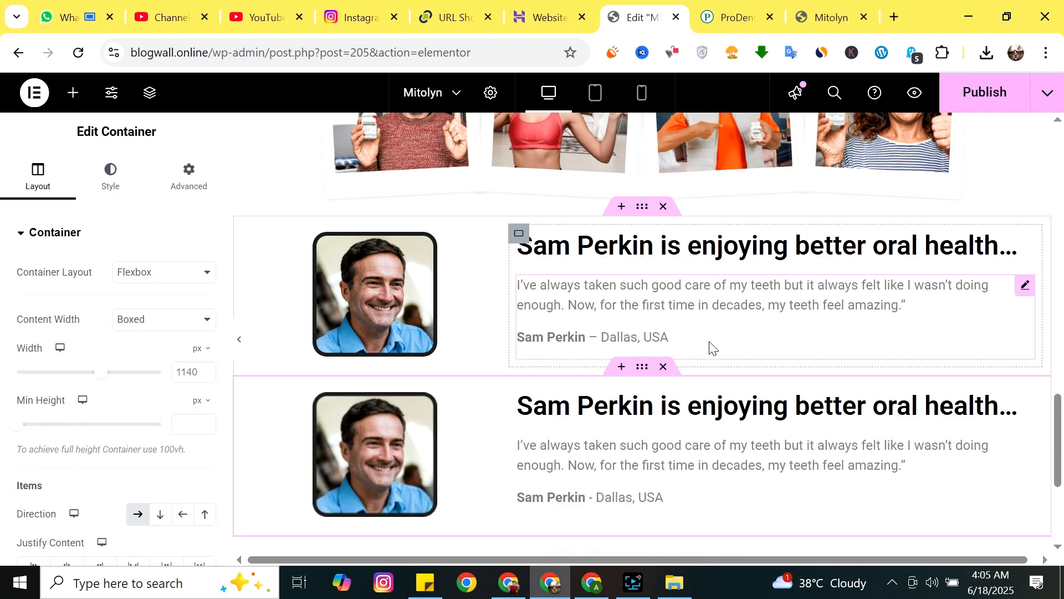
right_click(624, 369)
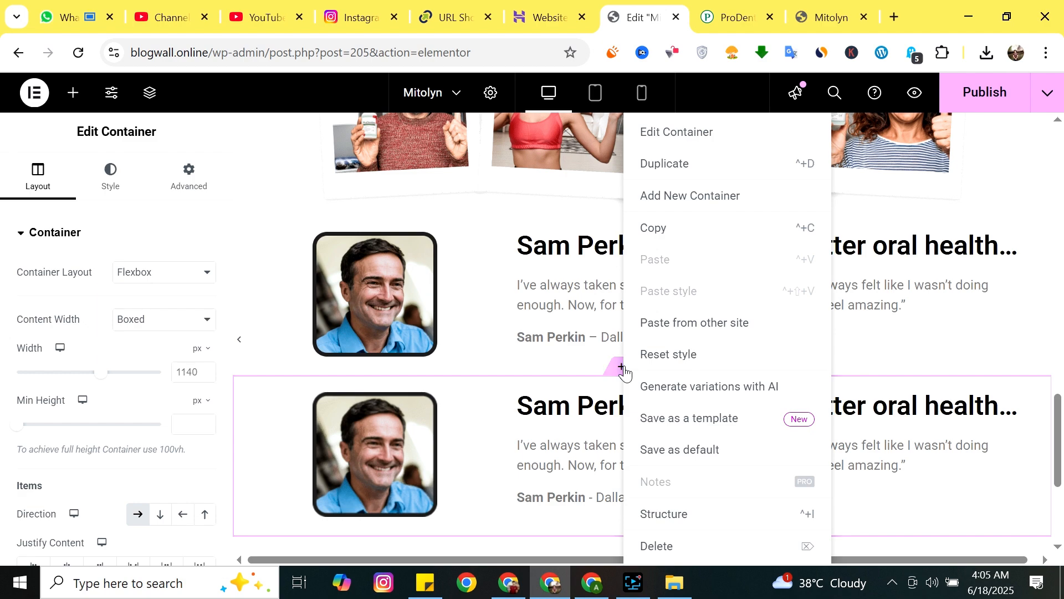
left_click(698, 225)
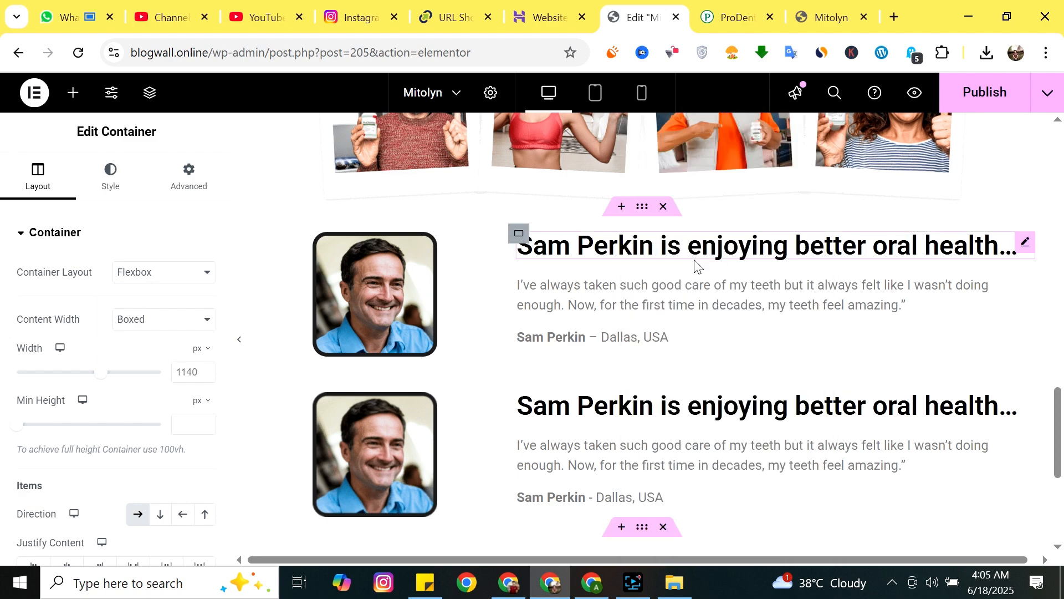
scroll(646, 312, "down", 2)
key("ctrl+v")
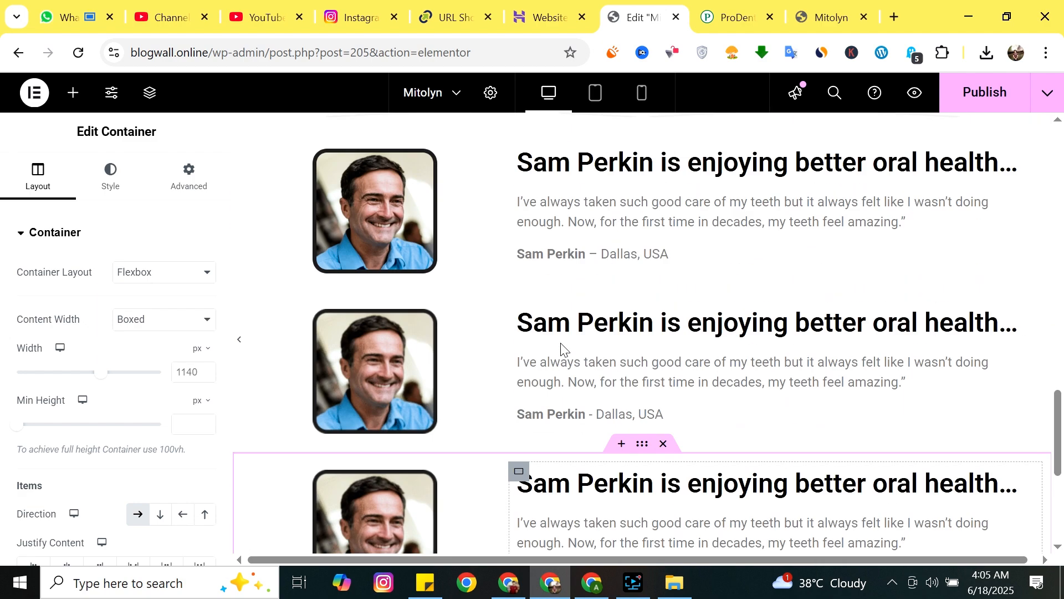
Replace the portrait in the second testimonial row with testimonial-face2.png from the media library.
left_click(424, 352)
left_click(115, 349)
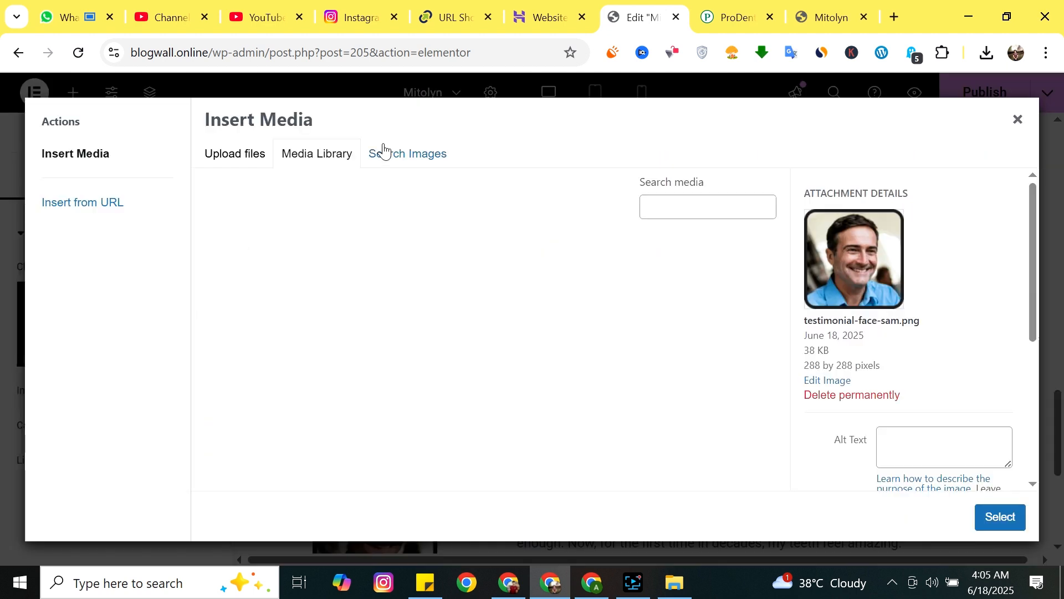
left_click(370, 289)
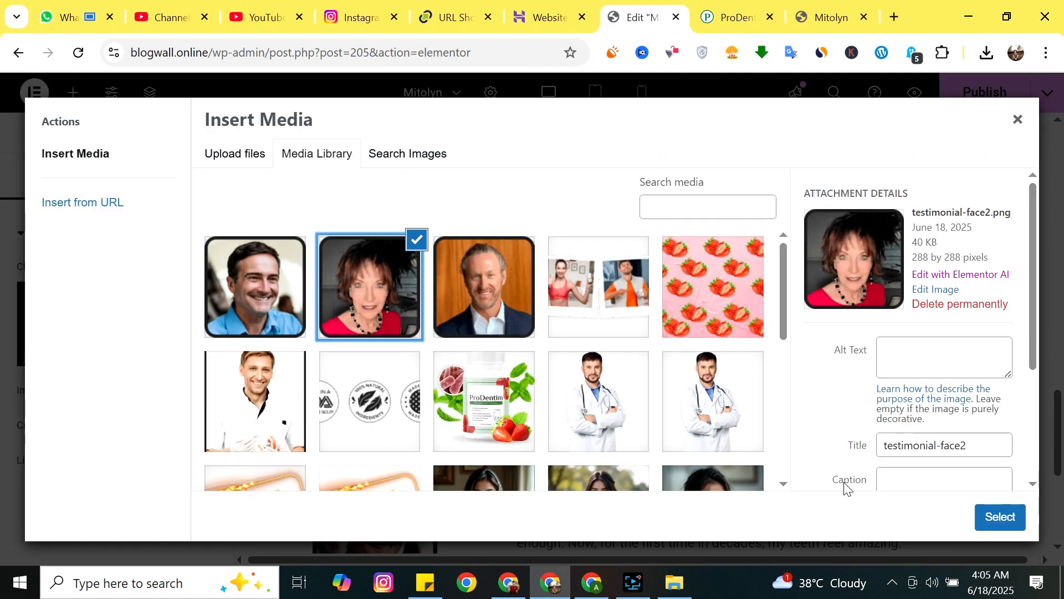
left_click(1002, 520)
Replace the second testimonial's heading with the second reviewer's "loves her fresh breath…" headline, including the name, copied from the ProDentim page.
left_click(734, 17)
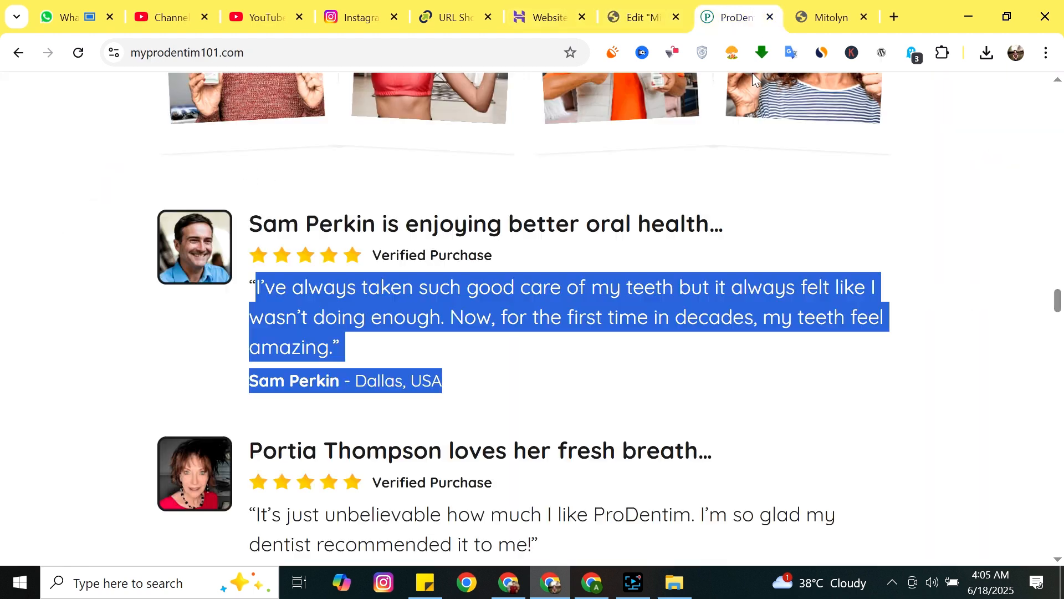
scroll(238, 371, "down", 1)
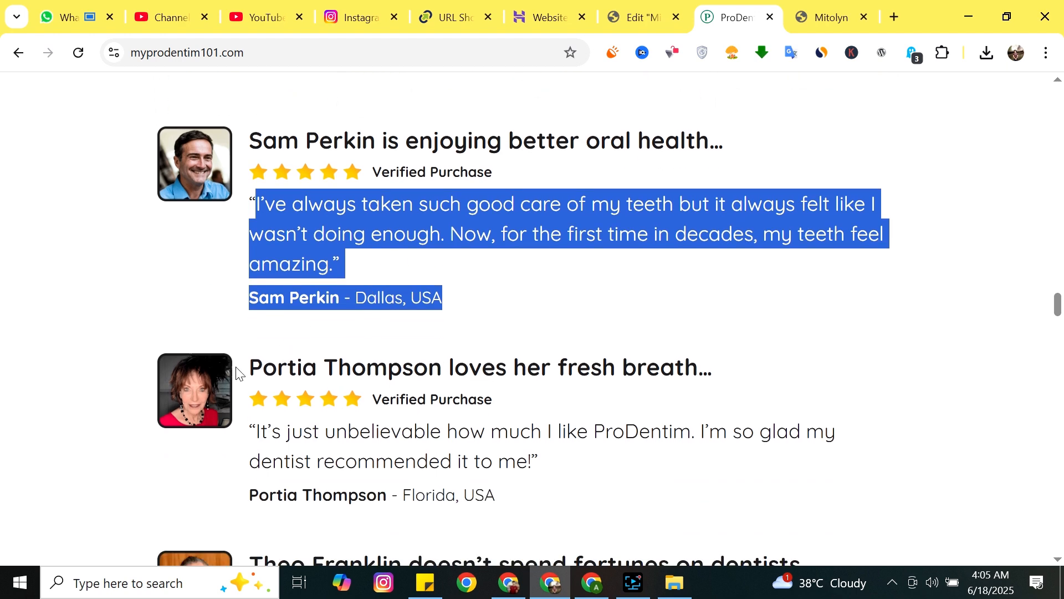
left_click_drag(249, 367, 719, 361)
key("ctrl+c")
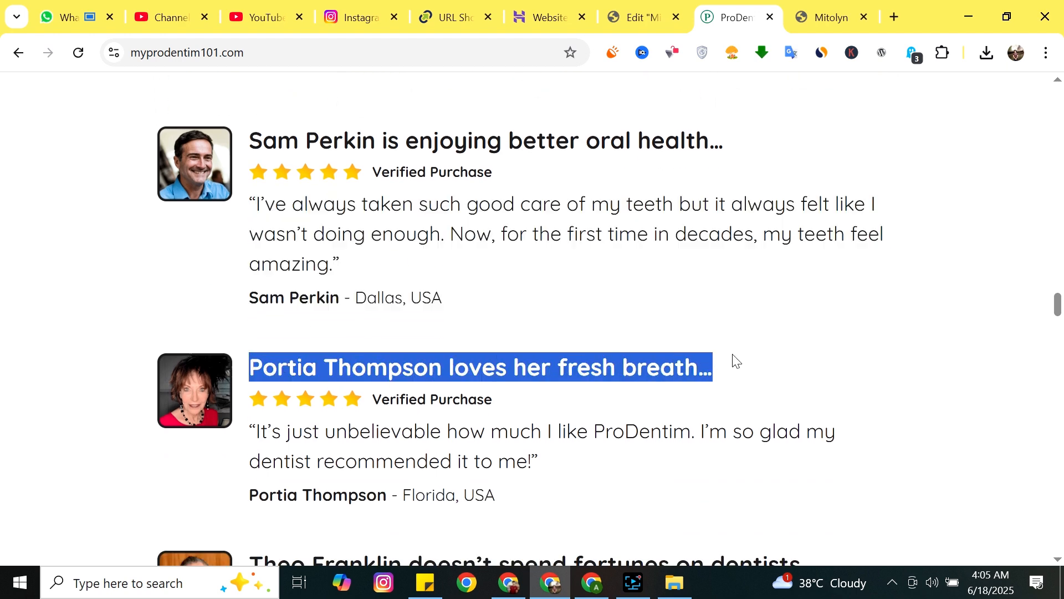
left_click(643, 17)
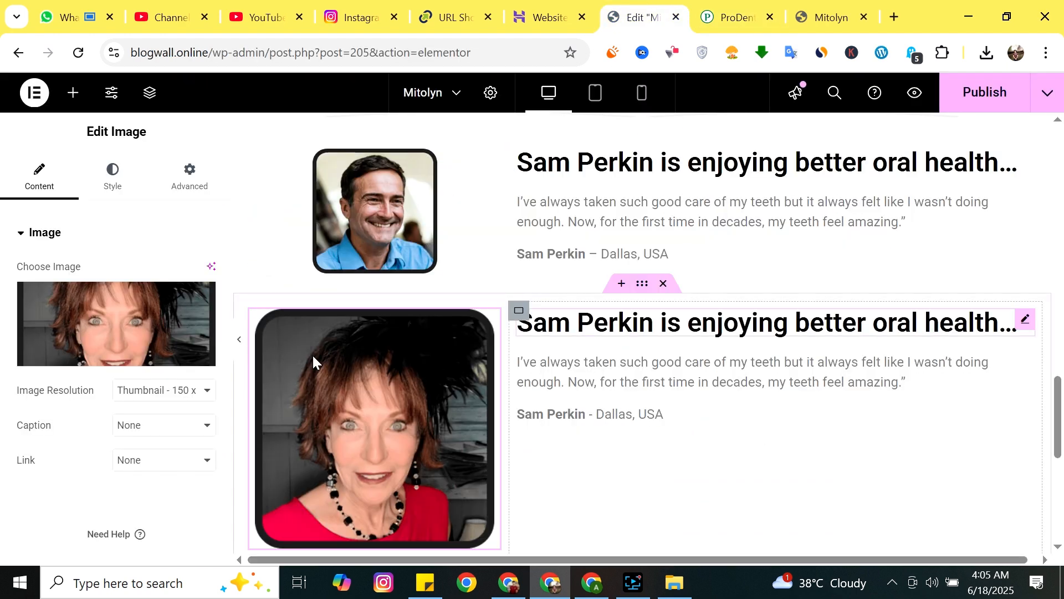
left_click(596, 333)
left_click(105, 321)
key("ctrl+a")
key("ctrl+v")
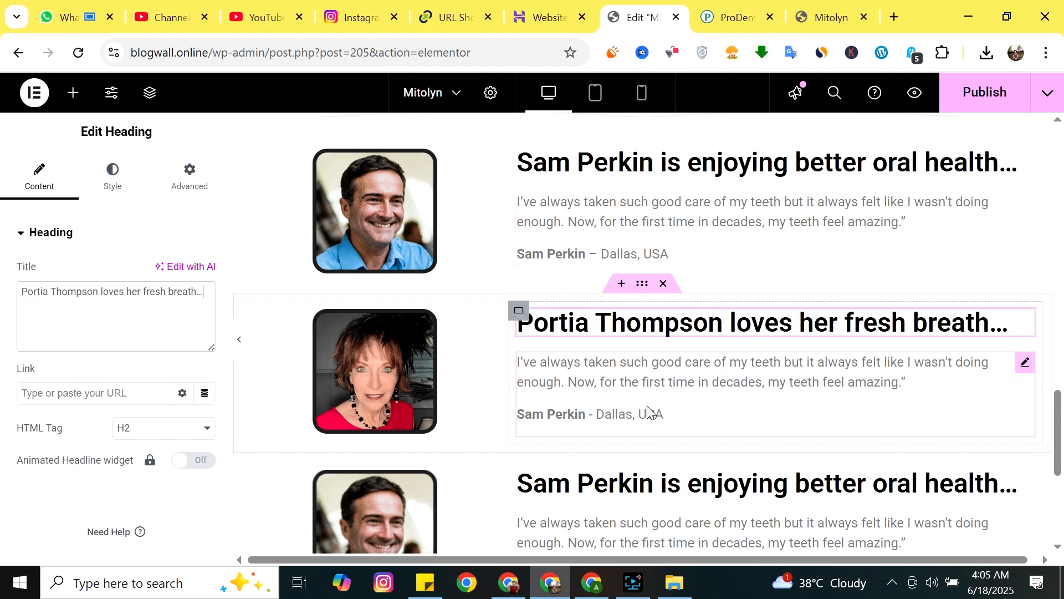
Check the testimonial section in the Mitolyn page preview and return to the Elementor editor.
left_click(826, 17)
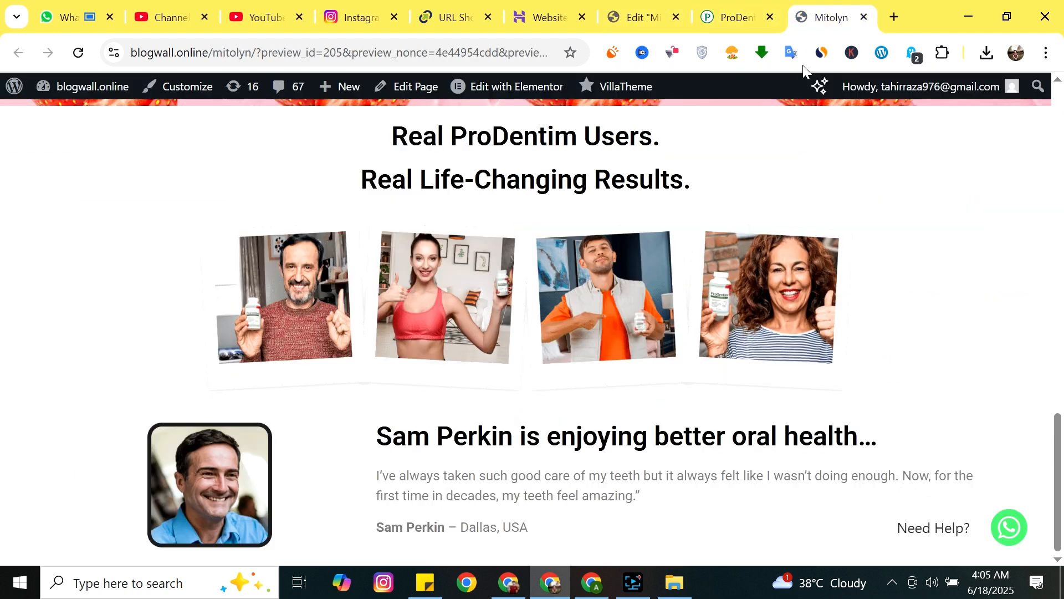
left_click(739, 4)
left_click(638, 17)
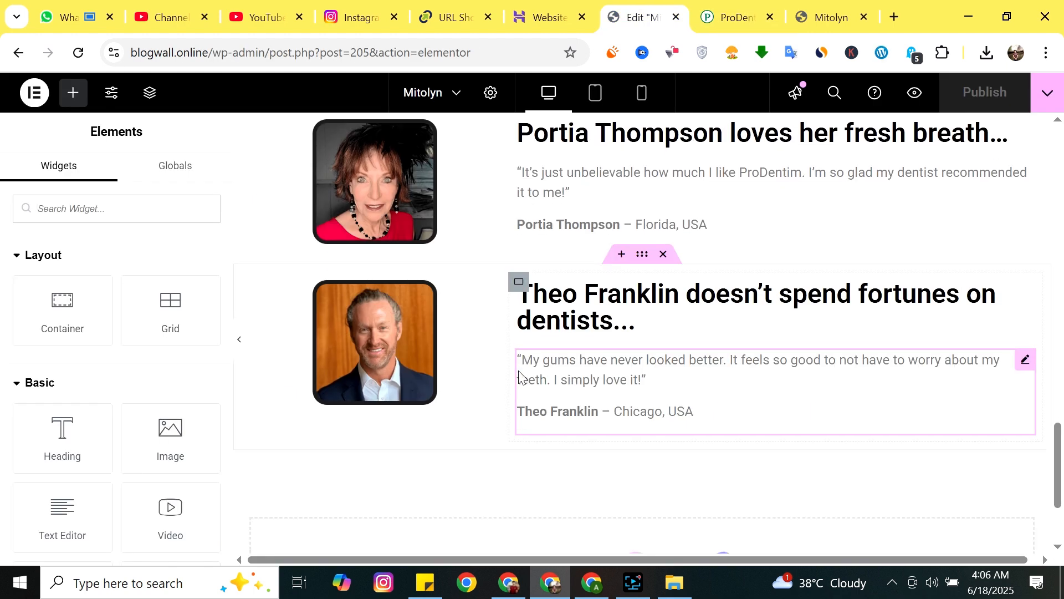
Add a new single-column container with downward direction below the third testimonial.
scroll(555, 388, "down", 3)
left_click(565, 415)
left_click(589, 465)
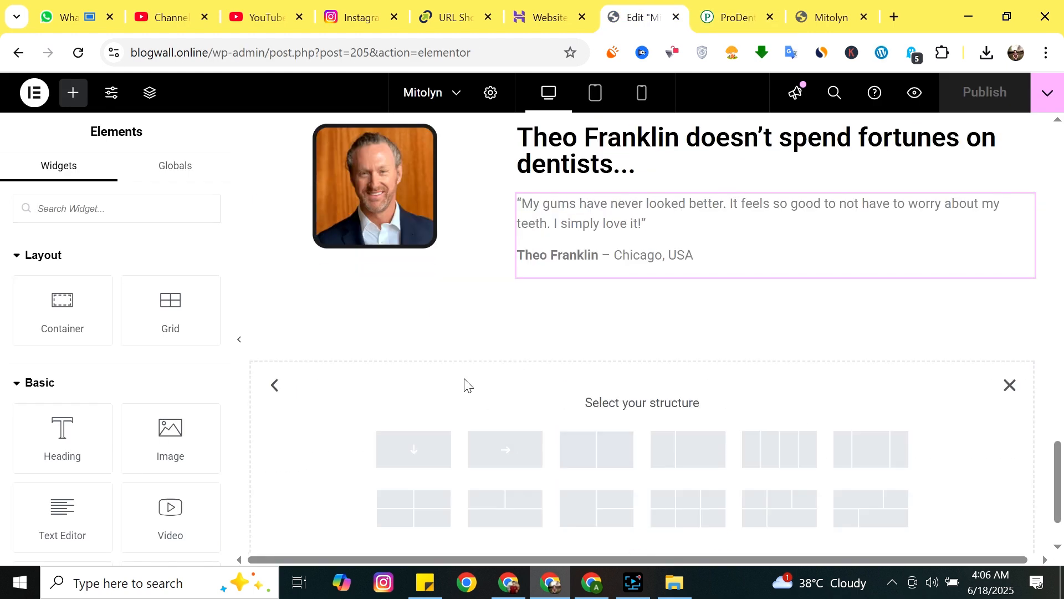
left_click(432, 442)
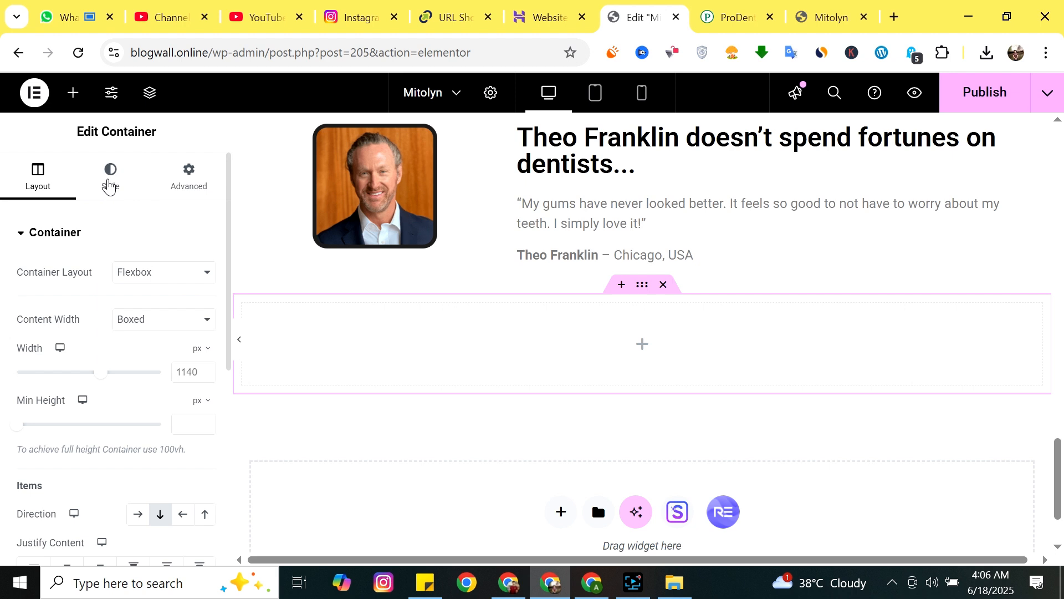
Give the new container a classic background in the dark green colour #3D8E48.
left_click(110, 177)
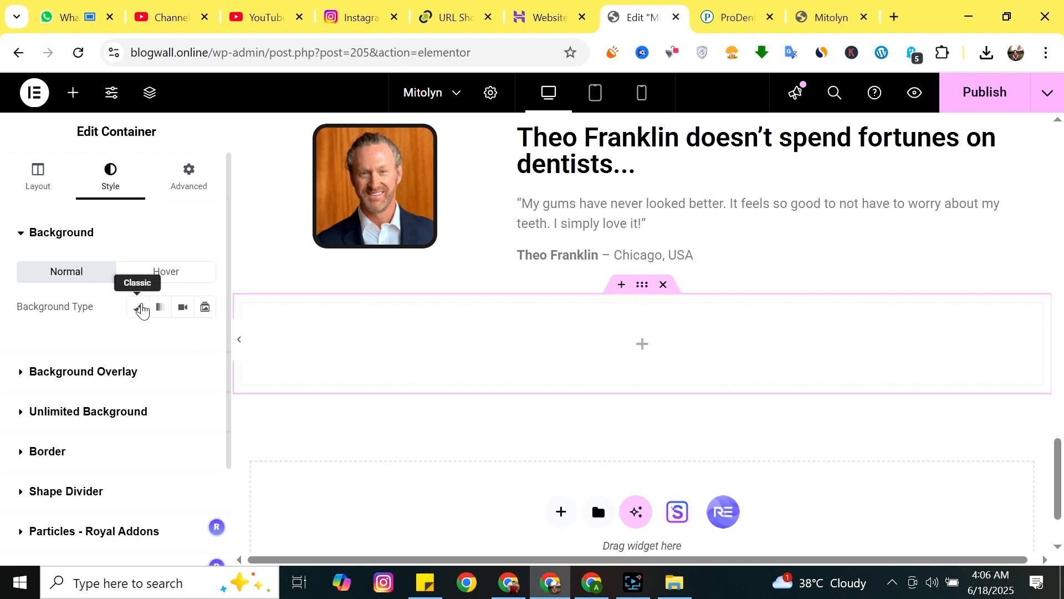
left_click(138, 307)
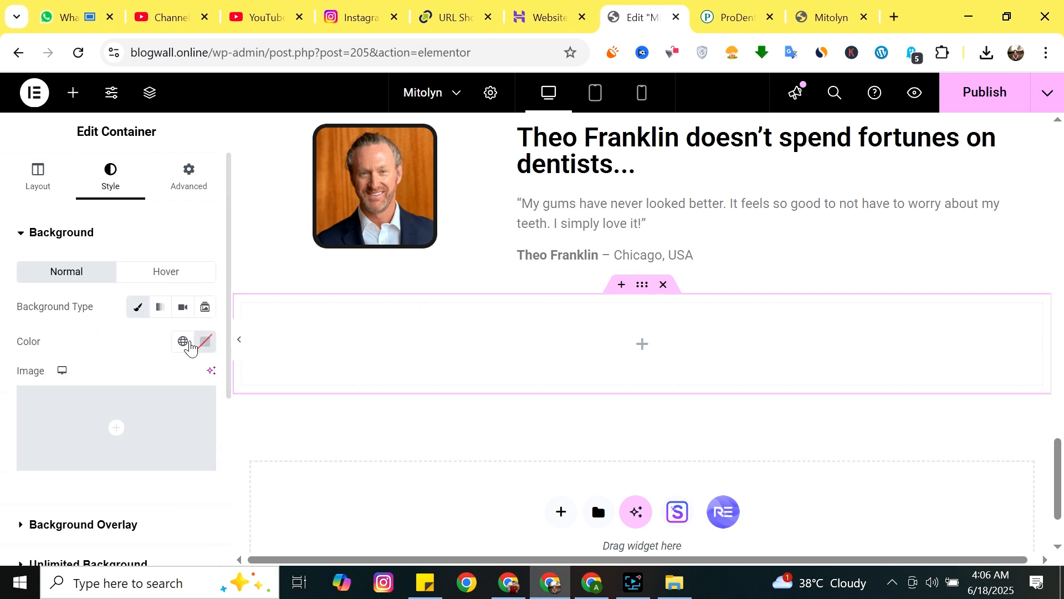
left_click(186, 341)
left_click(76, 519)
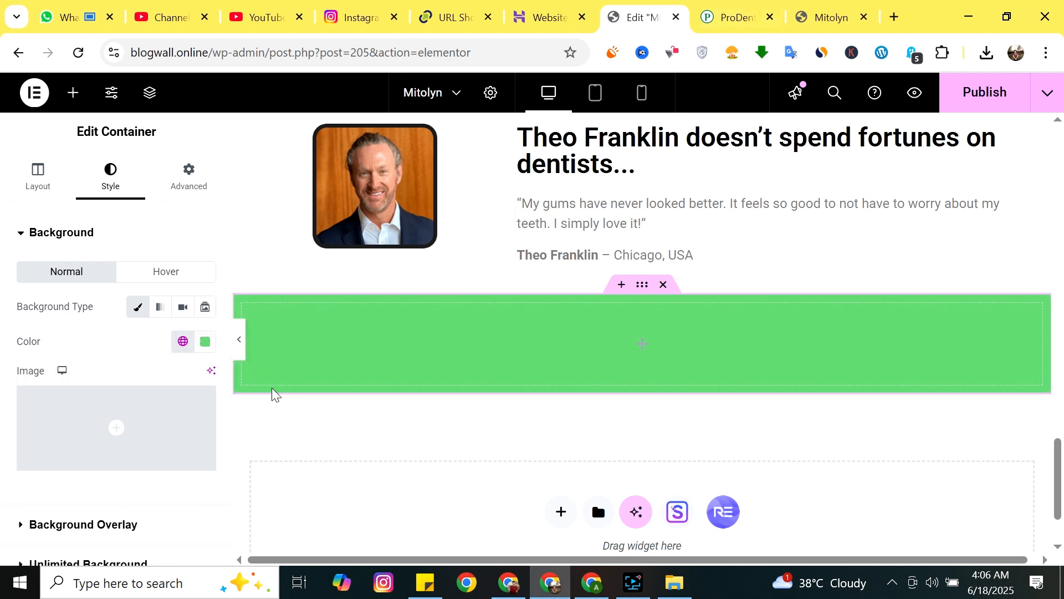
left_click(206, 343)
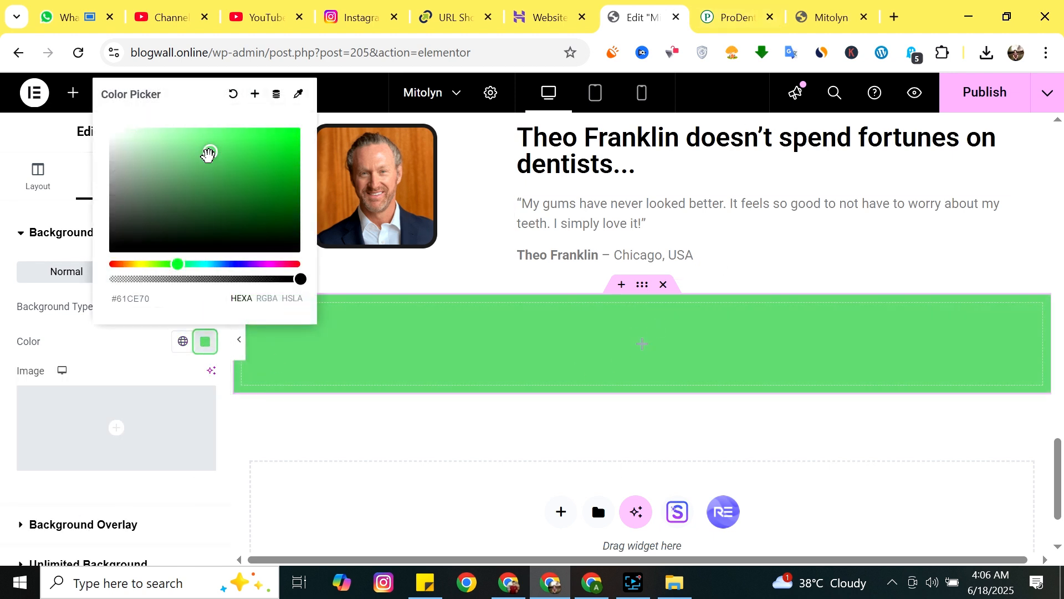
left_click_drag(208, 153, 217, 184)
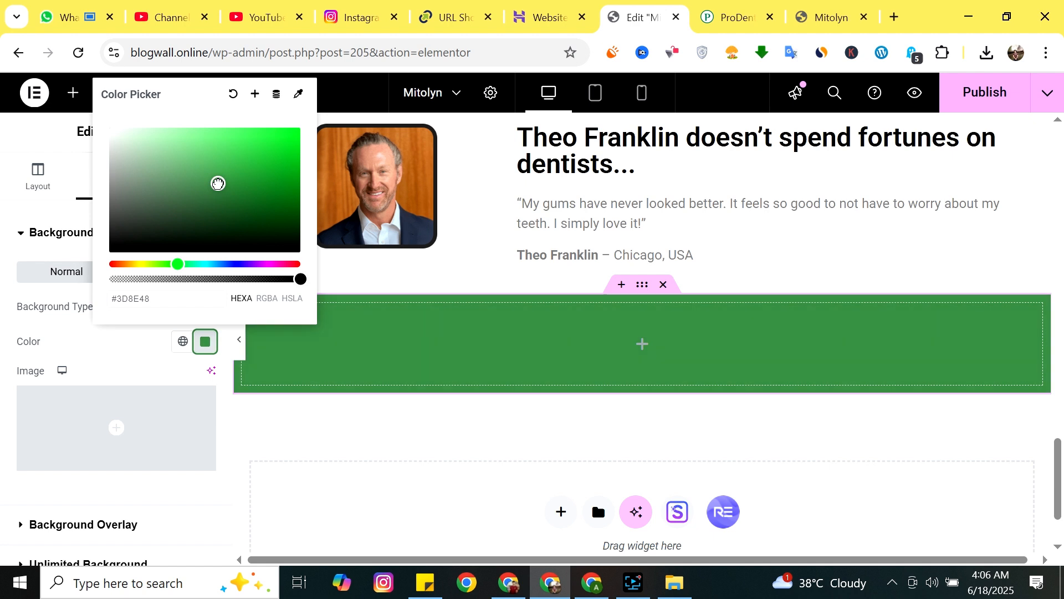
left_click(112, 358)
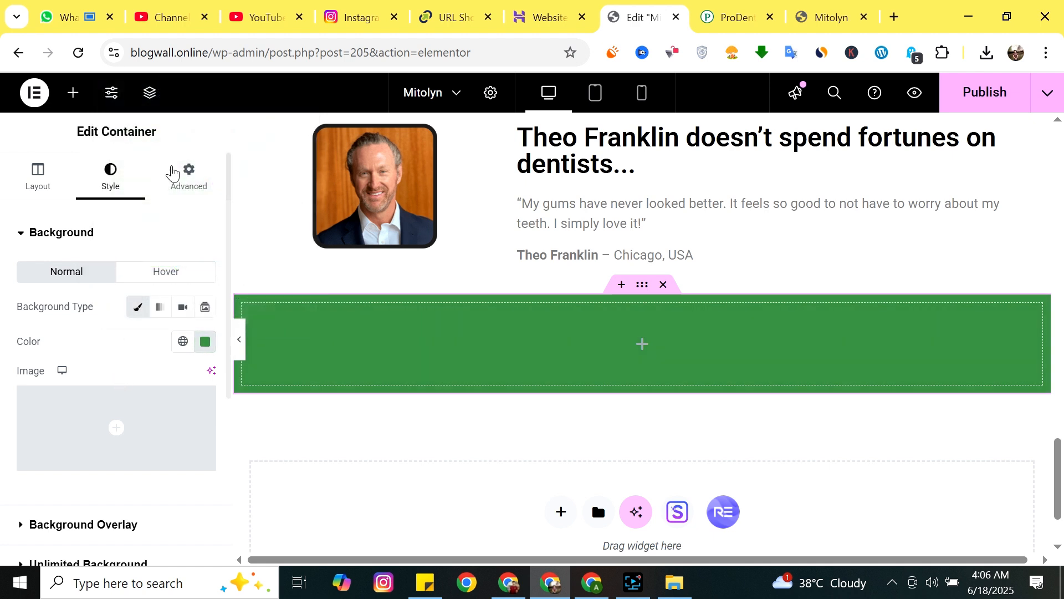
Try an Arrow shape divider on the bottom edge of the green container.
left_click(189, 177)
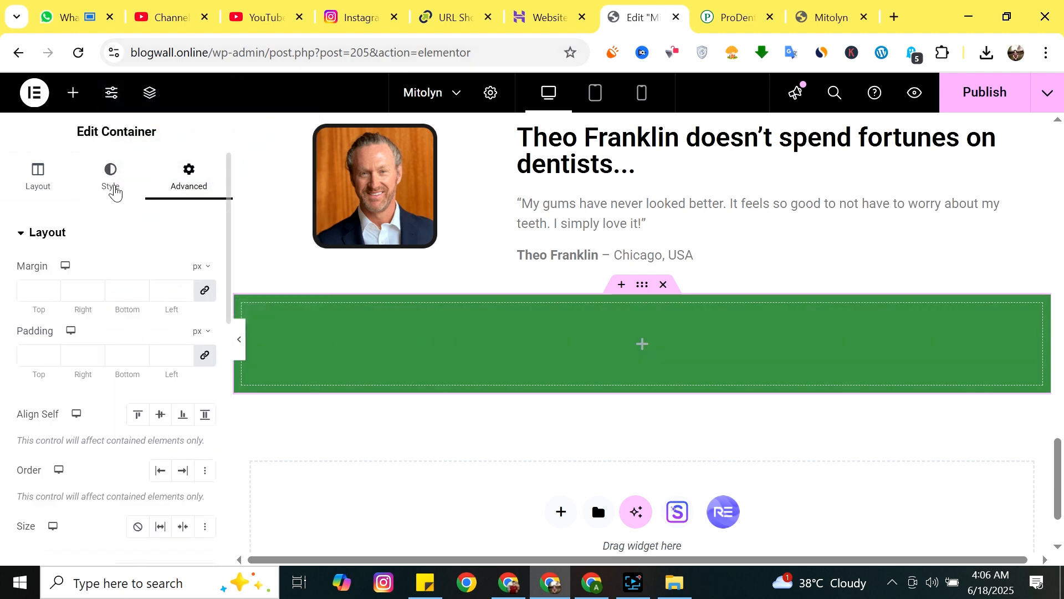
left_click(110, 176)
scroll(153, 328, "down", 5)
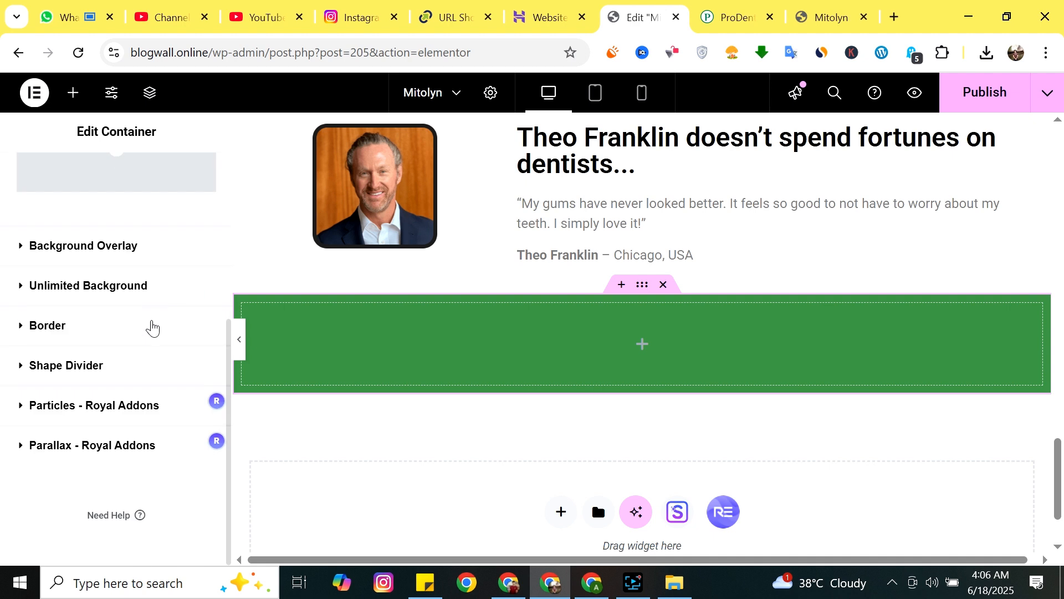
left_click(38, 367)
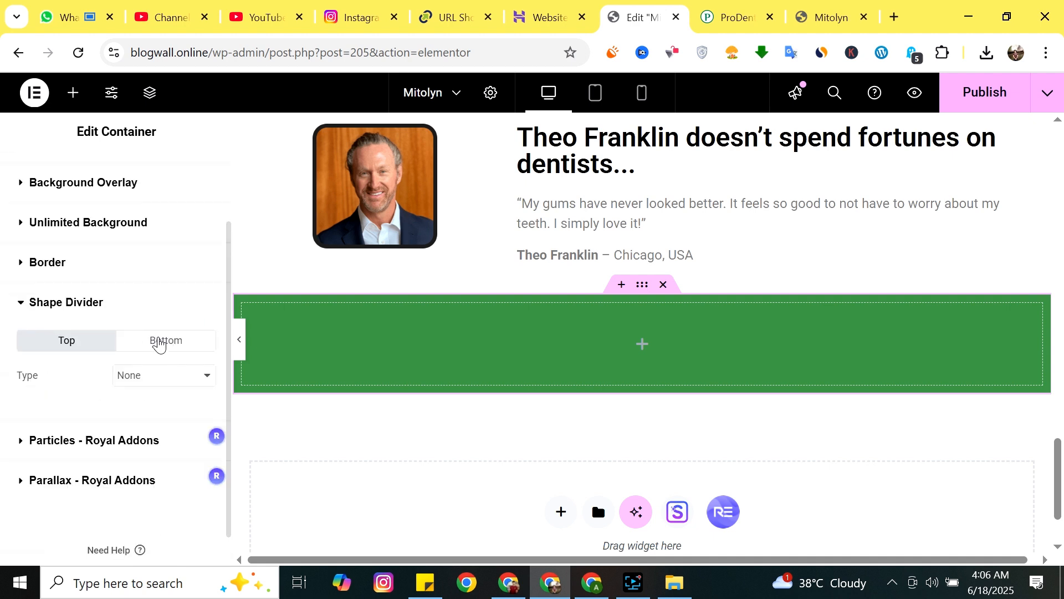
left_click(164, 343)
left_click(202, 379)
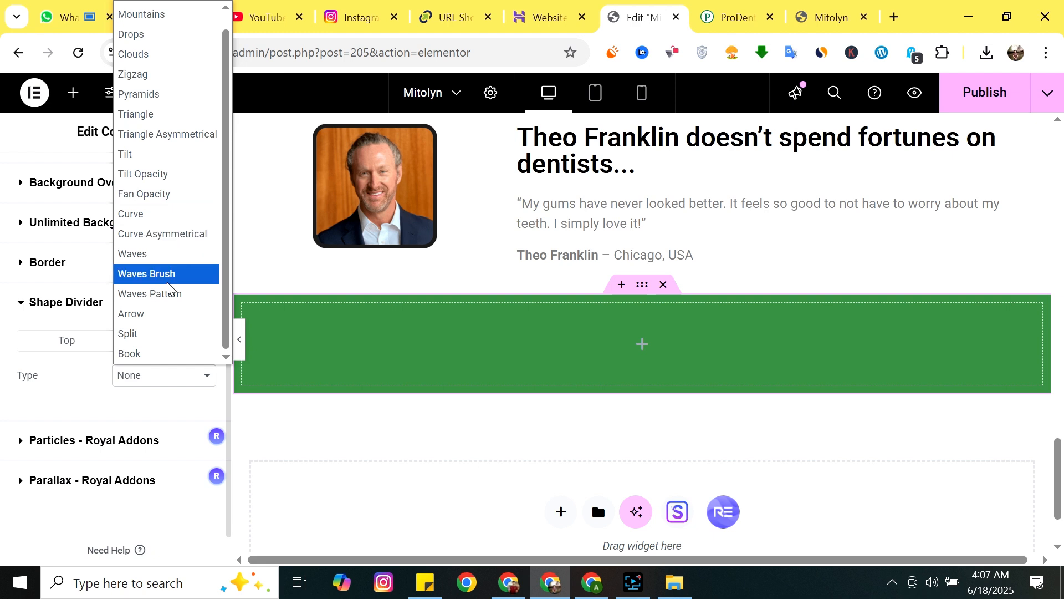
left_click(160, 314)
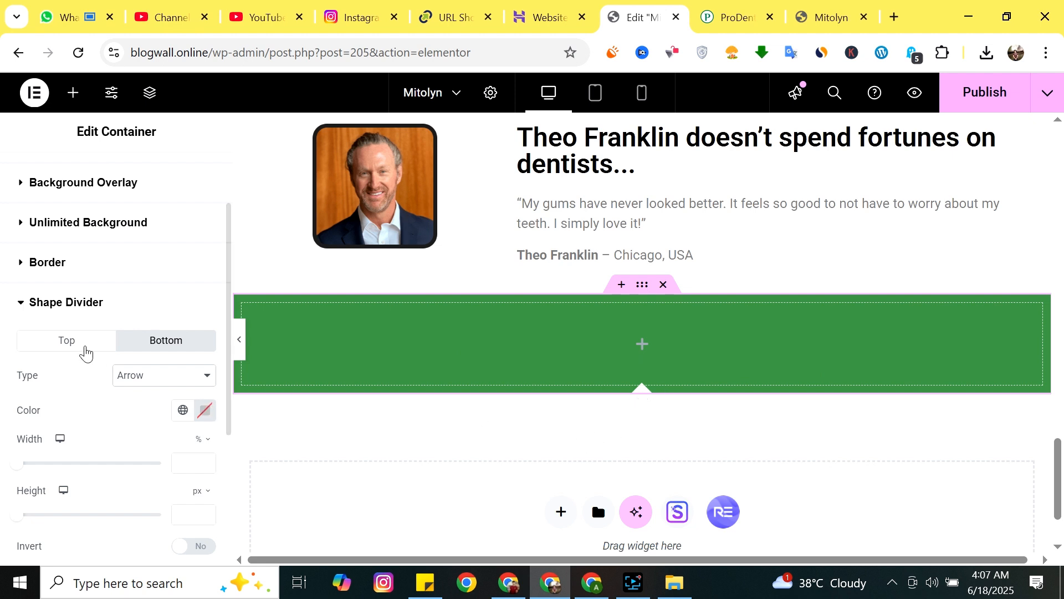
Try the dark colour #271515 on the container's bottom Arrow divider.
left_click(84, 352)
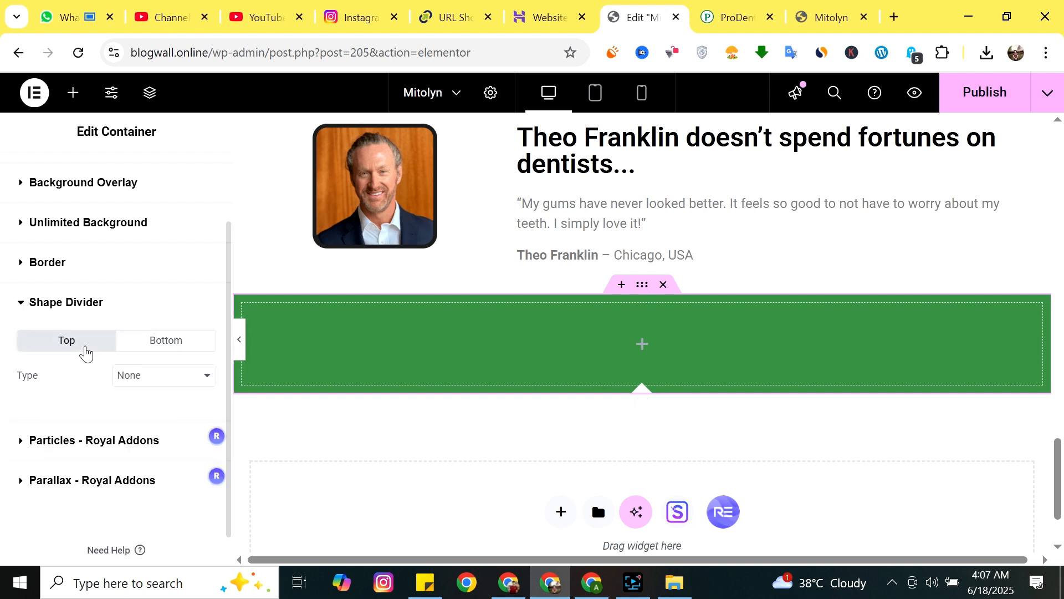
left_click(156, 342)
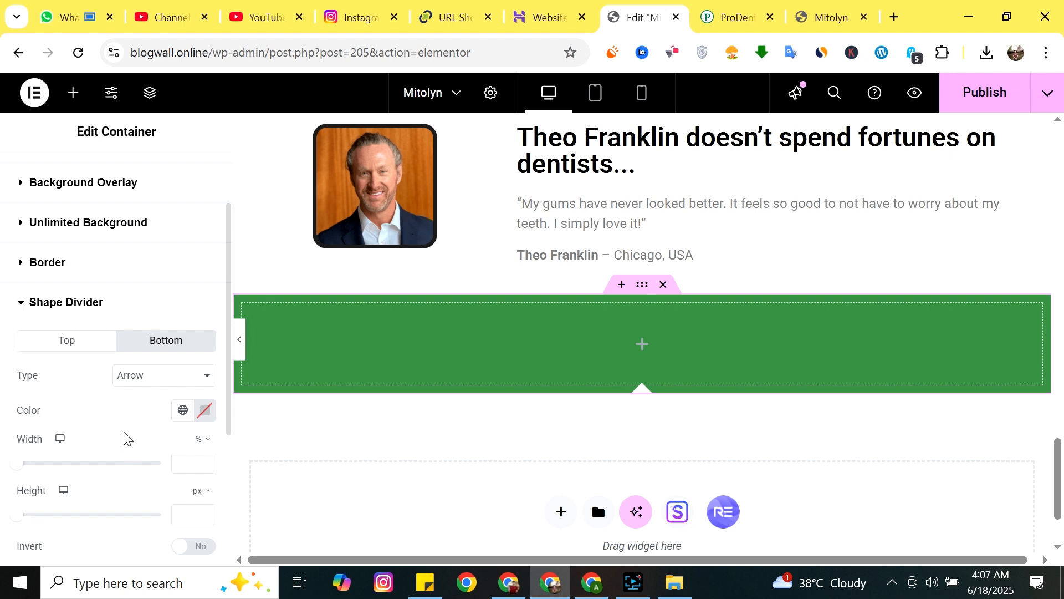
scroll(125, 438, "down", 3)
scroll(188, 388, "up", 2)
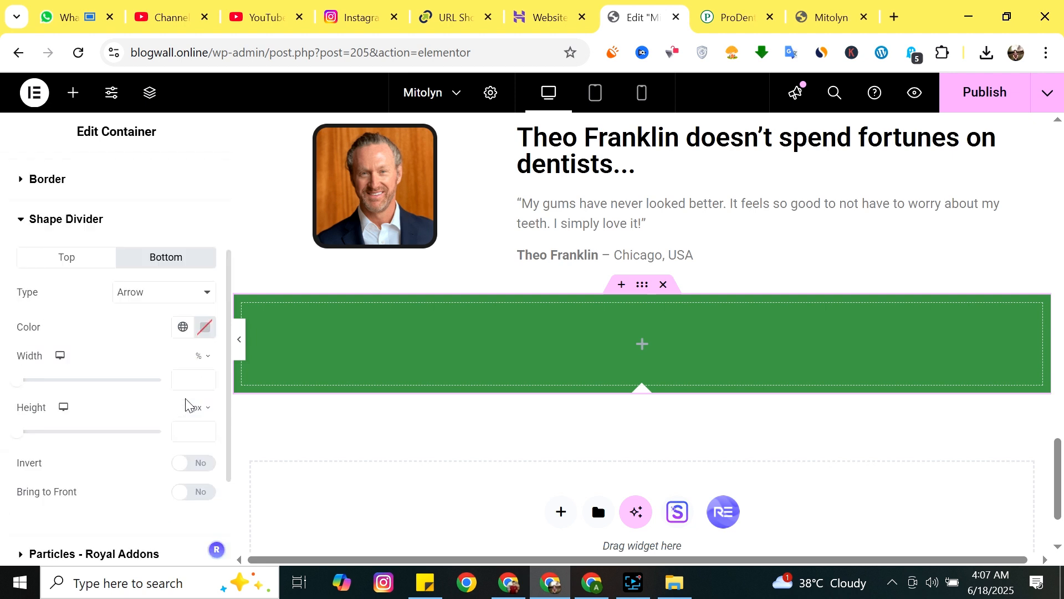
left_click(205, 330)
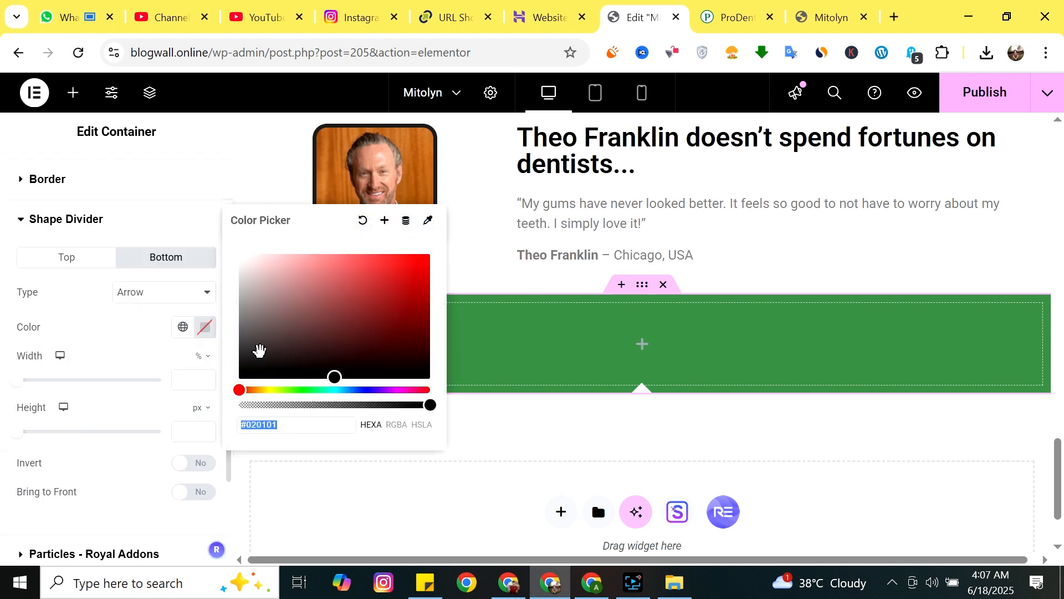
left_click(336, 254)
left_click_drag(336, 254, 328, 358)
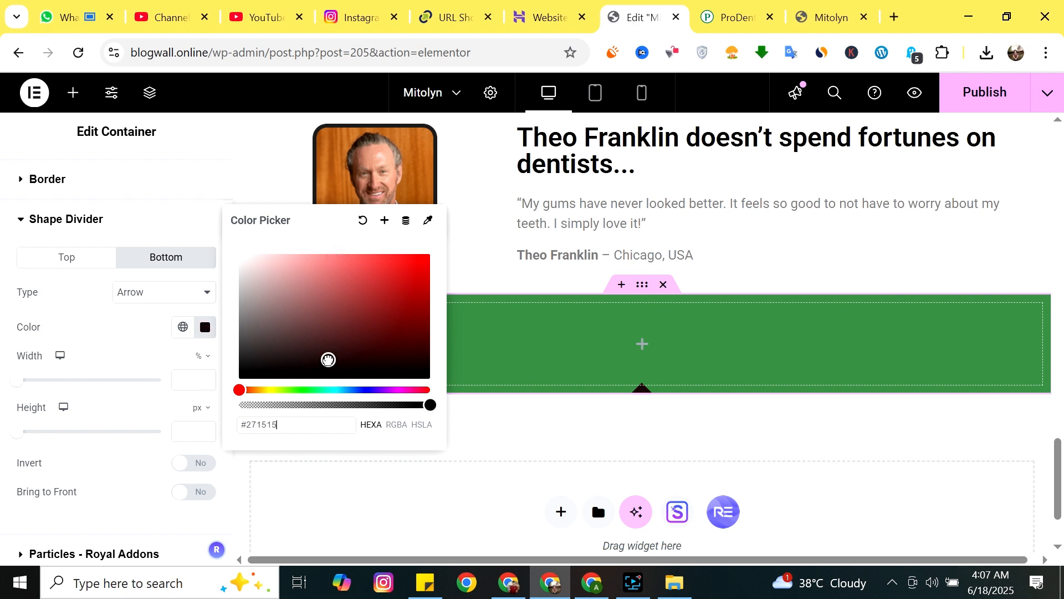
Remove the bottom shape divider by resetting its type to None.
left_click(185, 293)
scroll(167, 150, "up", 2)
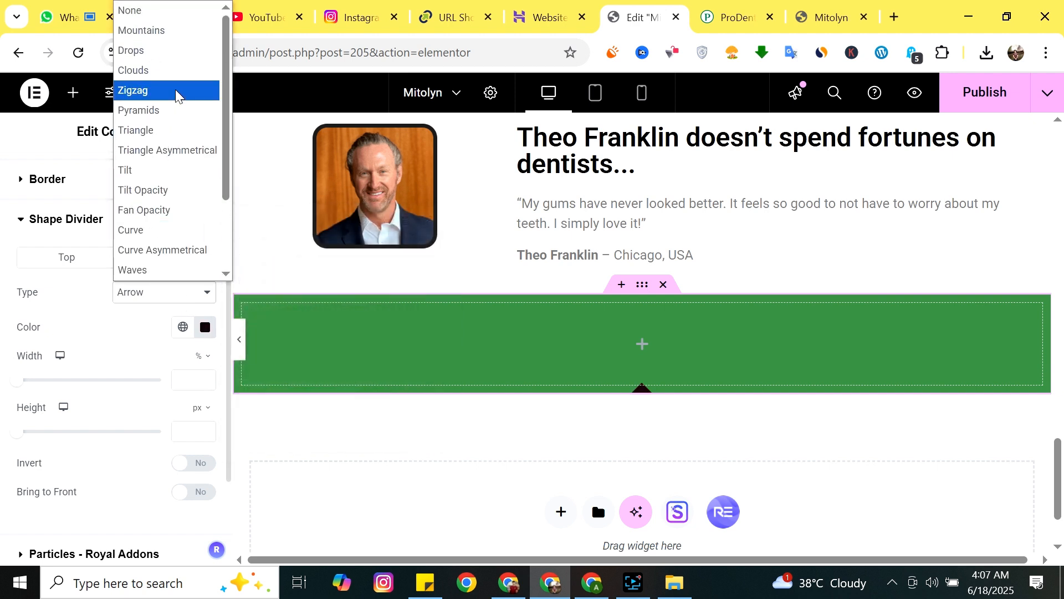
left_click(179, 10)
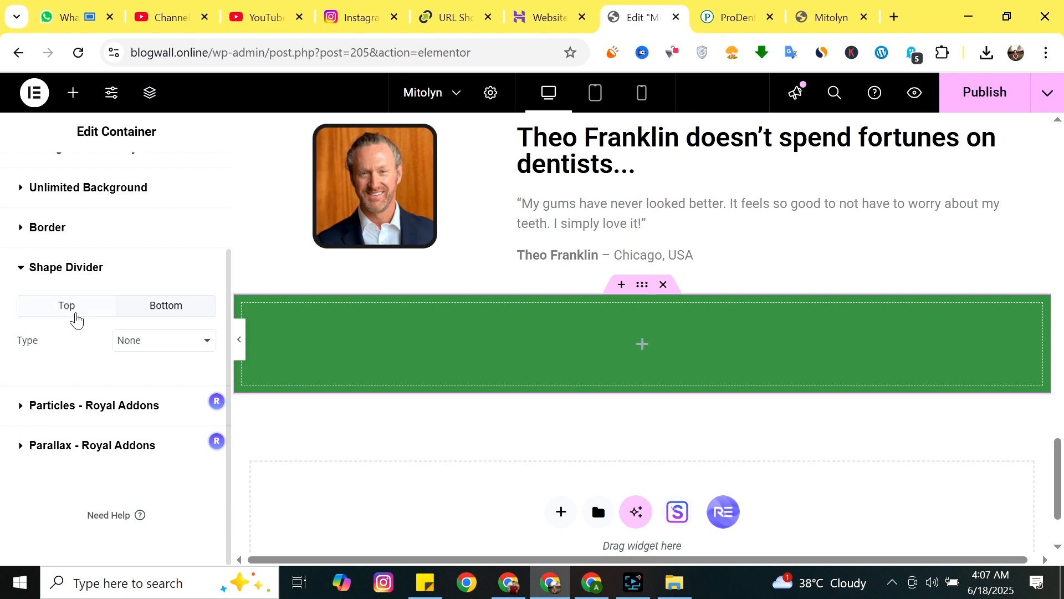
Try an Arrow shape divider on the top edge of the green container.
left_click(76, 311)
left_click(202, 353)
scroll(190, 281, "down", 1)
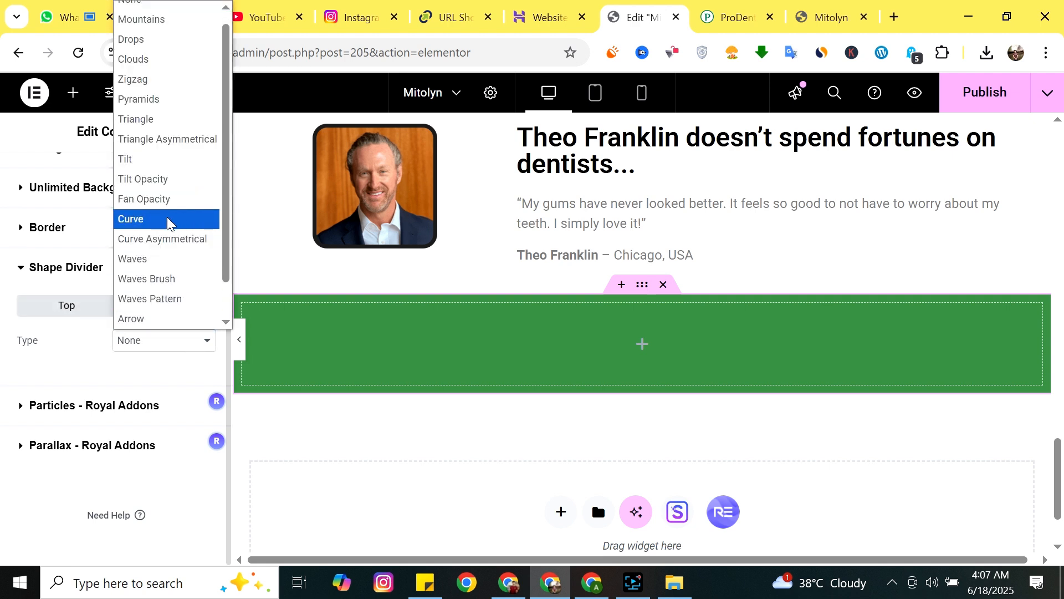
left_click(140, 318)
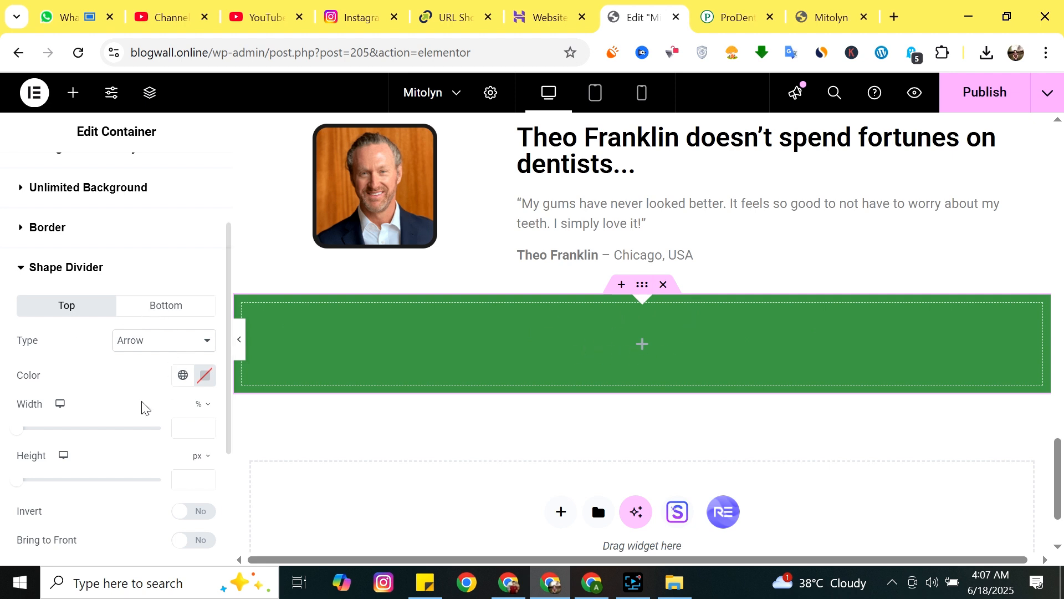
scroll(128, 438, "down", 2)
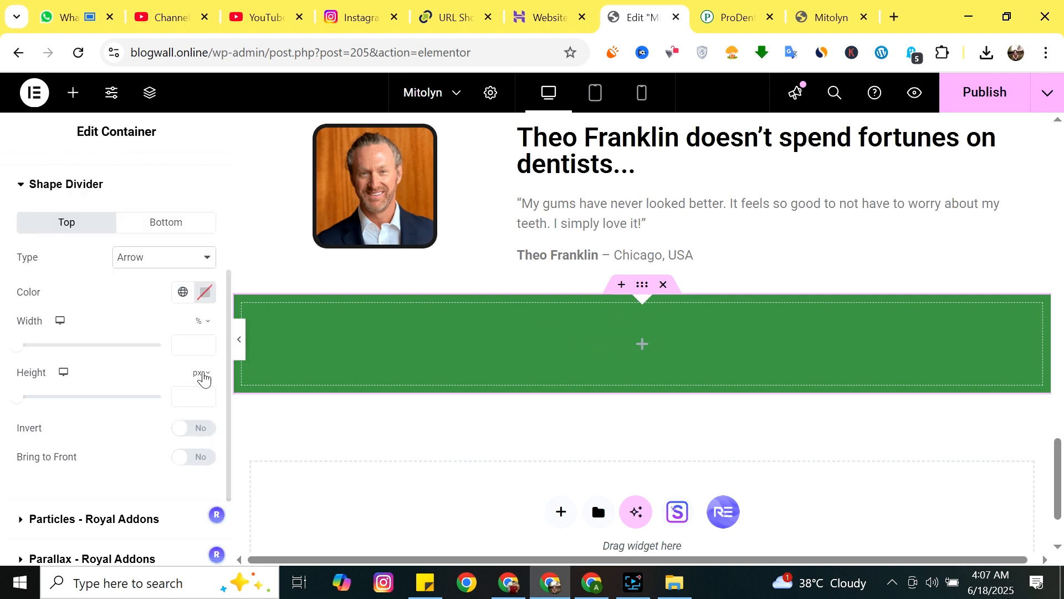
scroll(174, 375, "up", 2)
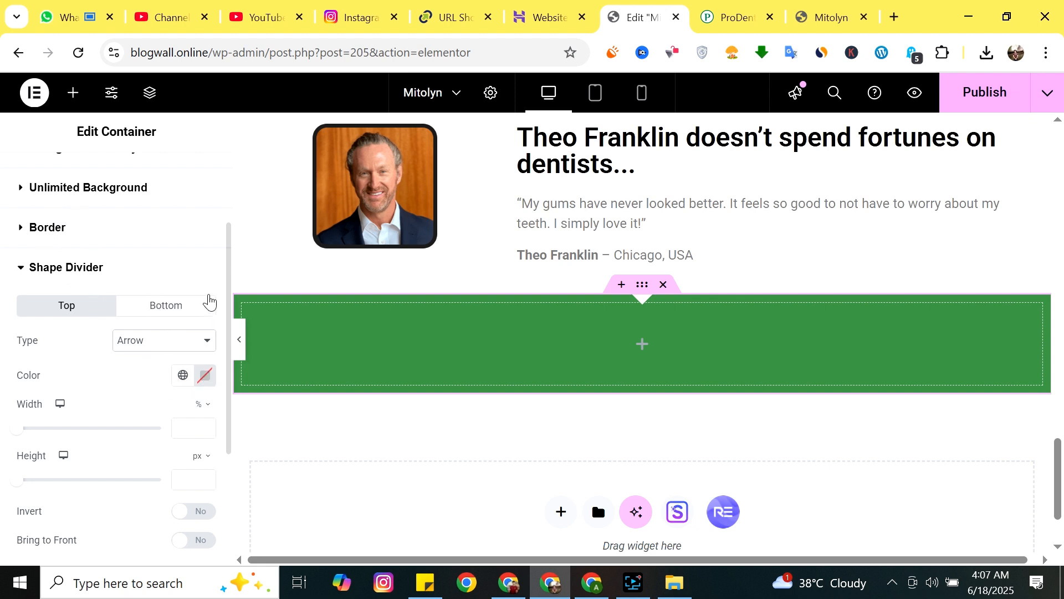
Try the Waves, Tilt Opacity and Triangle types for the container's top shape divider.
left_click(175, 346)
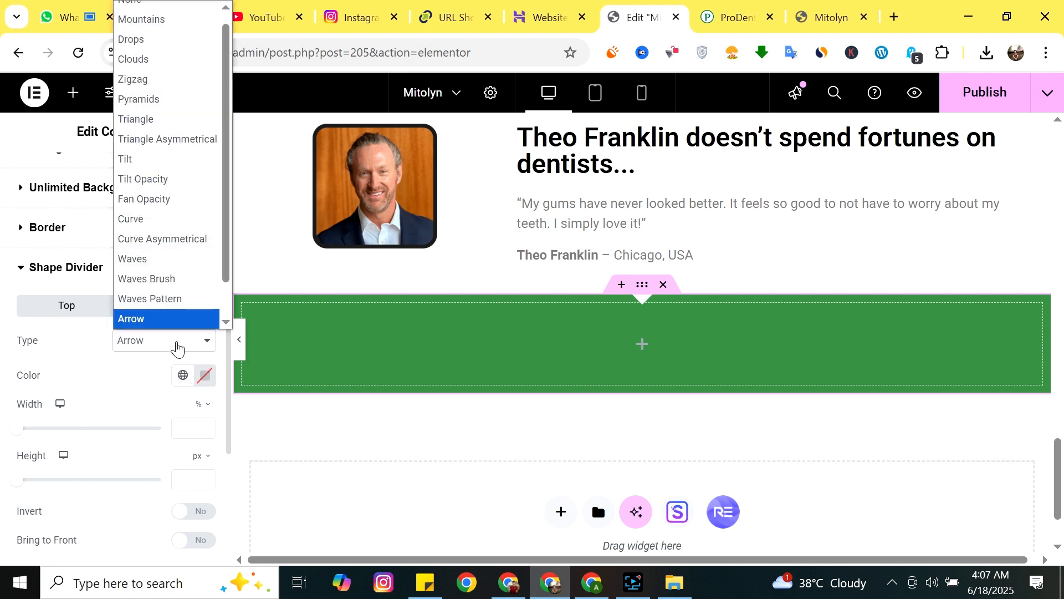
left_click(173, 260)
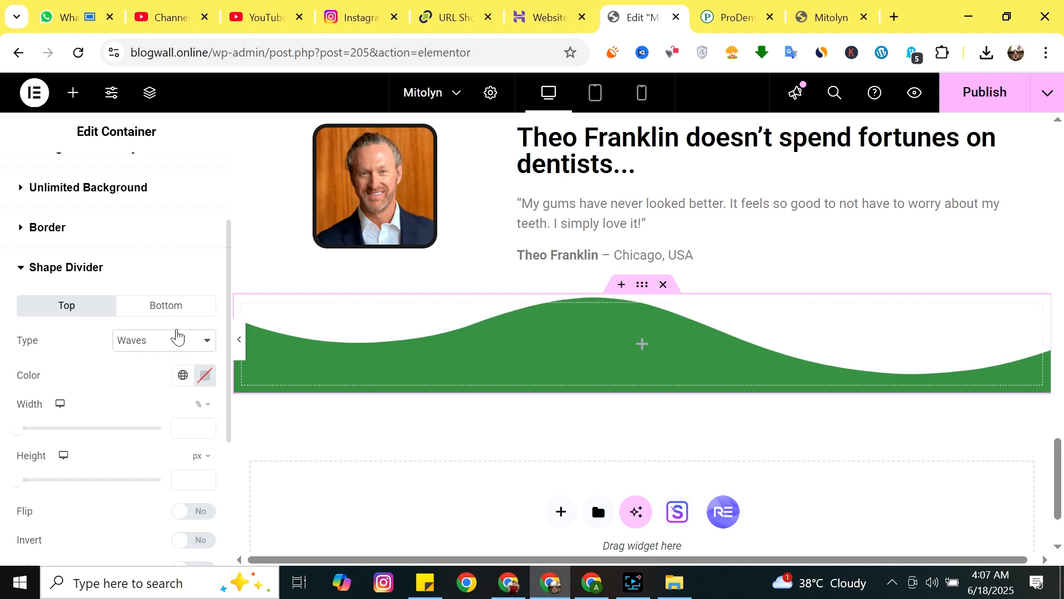
left_click(177, 336)
left_click(156, 180)
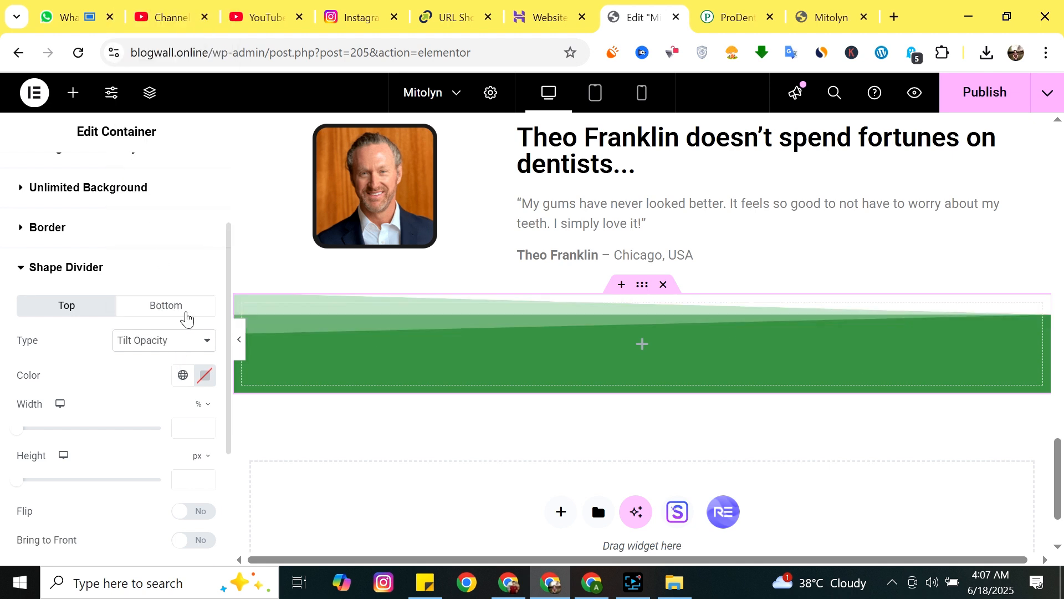
left_click(190, 342)
left_click(160, 117)
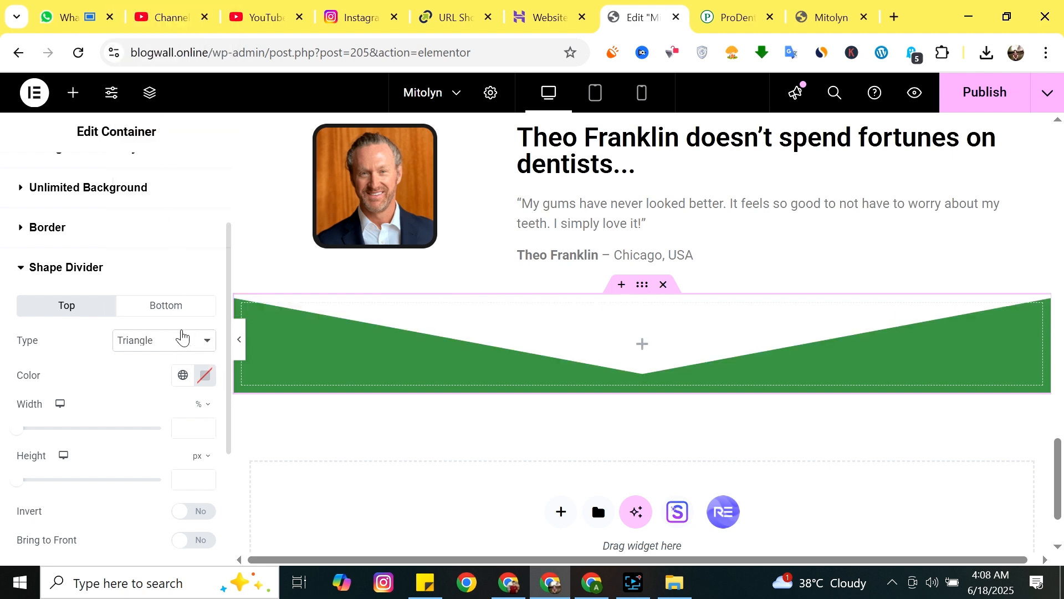
Try the Split type for the top shape divider and reset the divider to None.
left_click(165, 306)
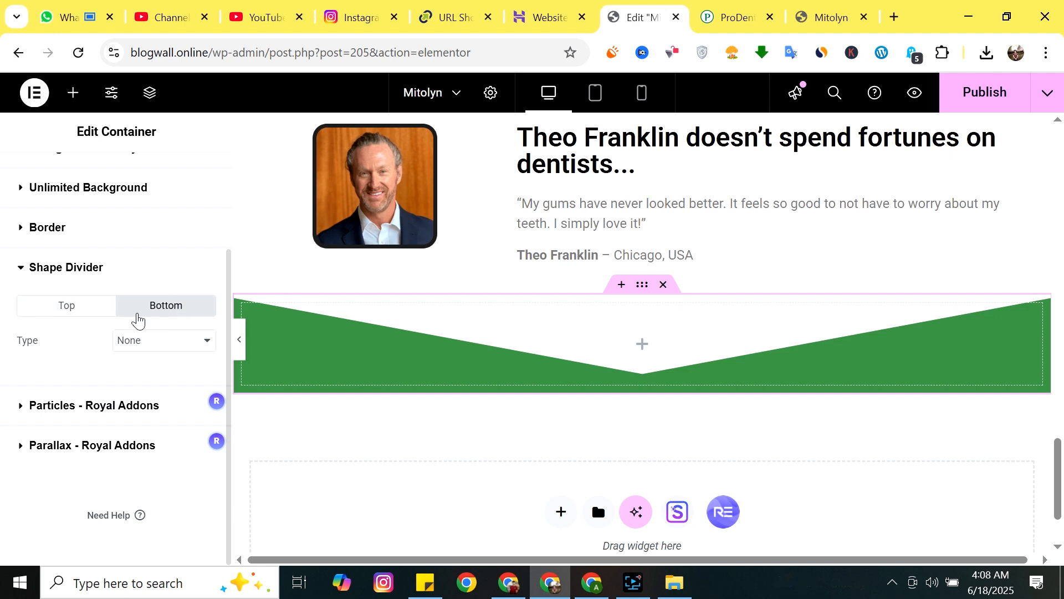
left_click(82, 306)
left_click(200, 341)
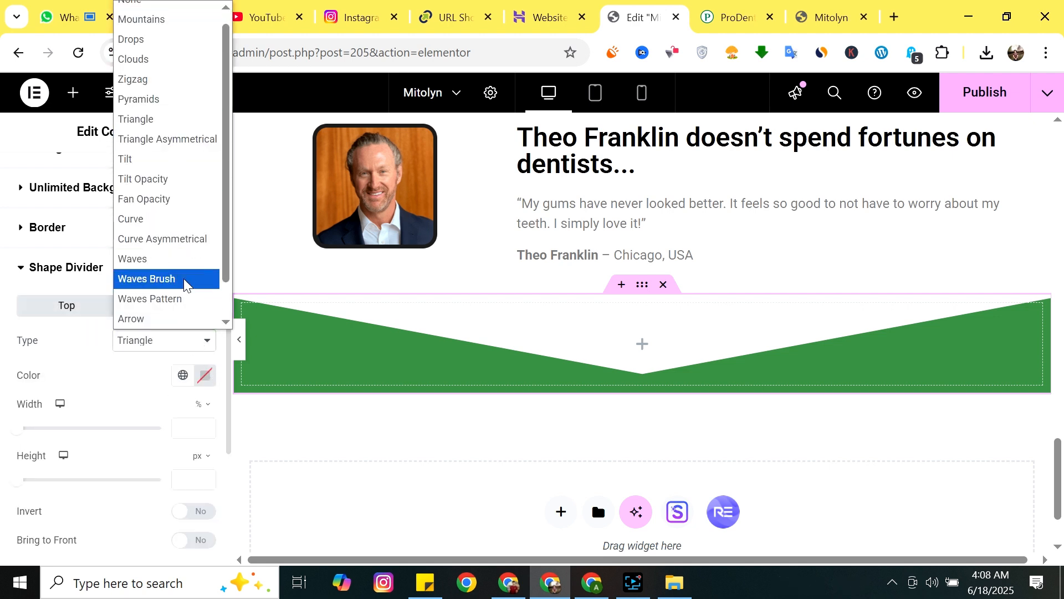
scroll(187, 286, "down", 1)
left_click(171, 302)
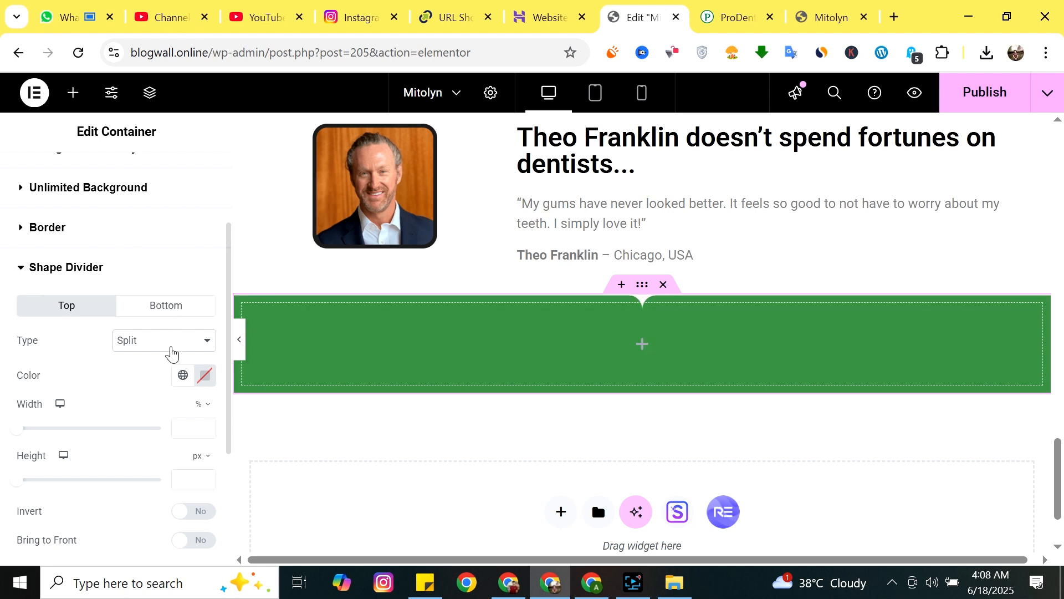
left_click(171, 352)
scroll(194, 202, "up", 1)
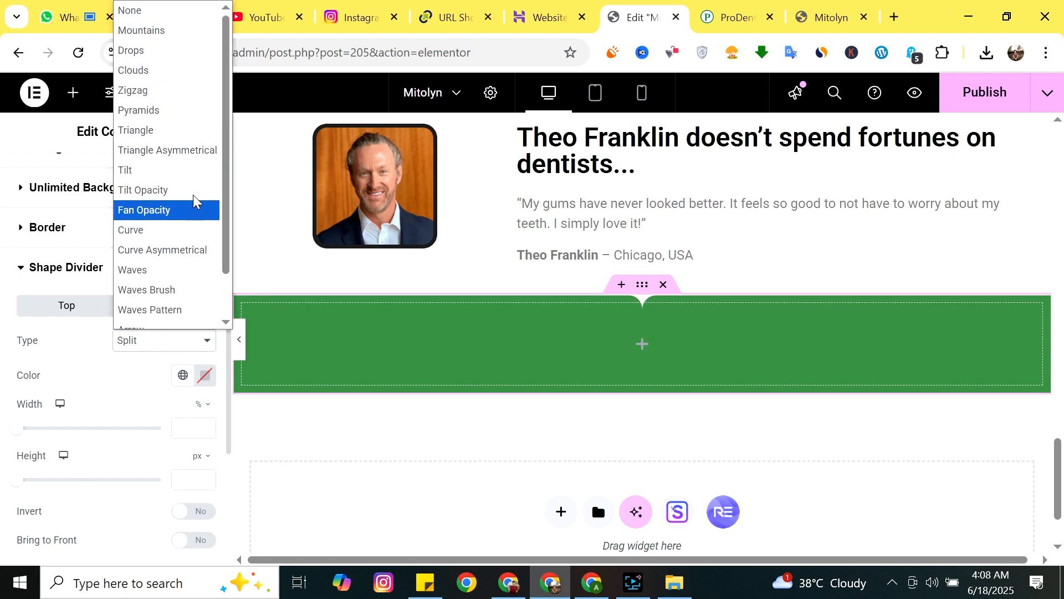
left_click(209, 11)
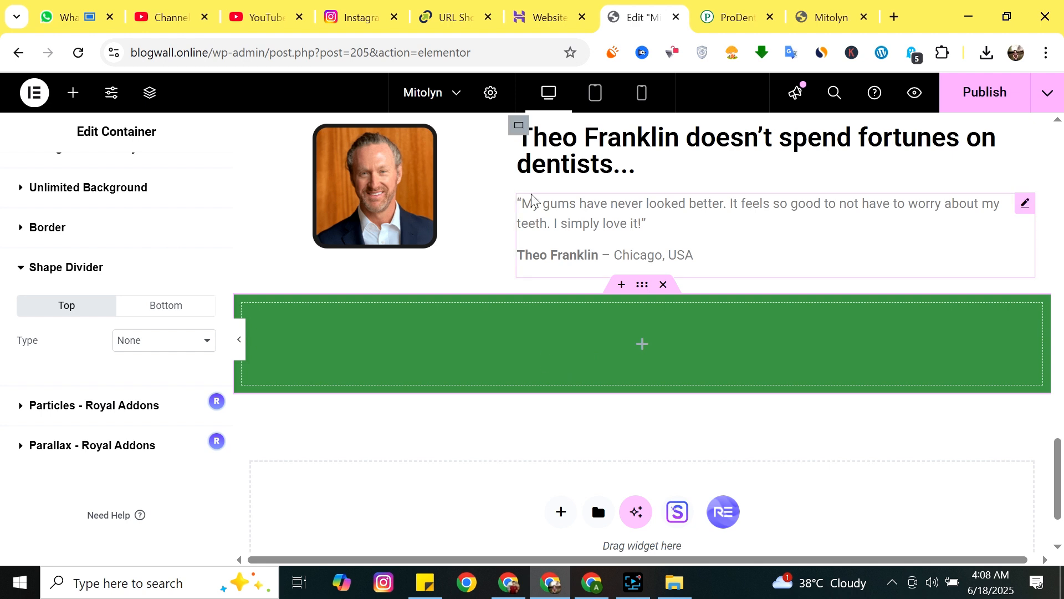
Add a heading to the green container with "Claim Your Discounted ProDentim Below While Stocks Last!" copied from the ProDentim page.
left_click(73, 93)
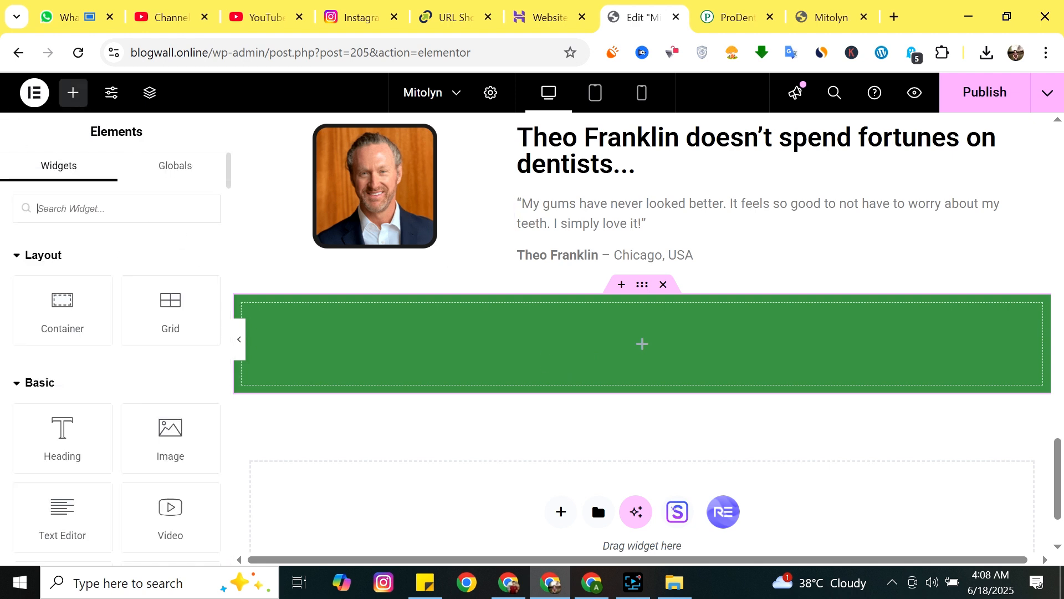
left_click_drag(62, 435, 646, 343)
left_click(743, 15)
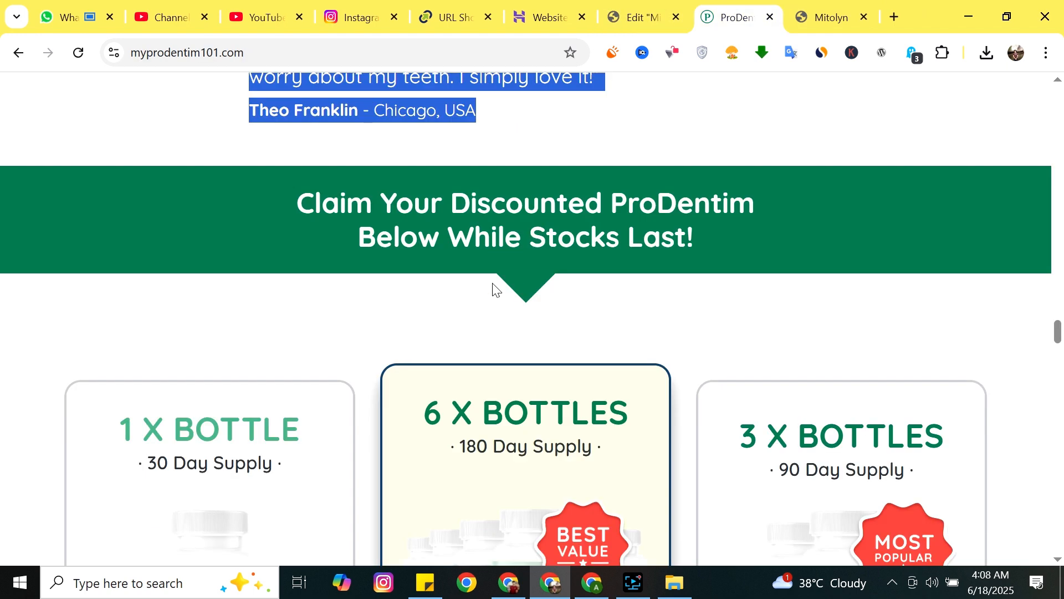
left_click_drag(297, 203, 905, 300)
key("ctrl+c")
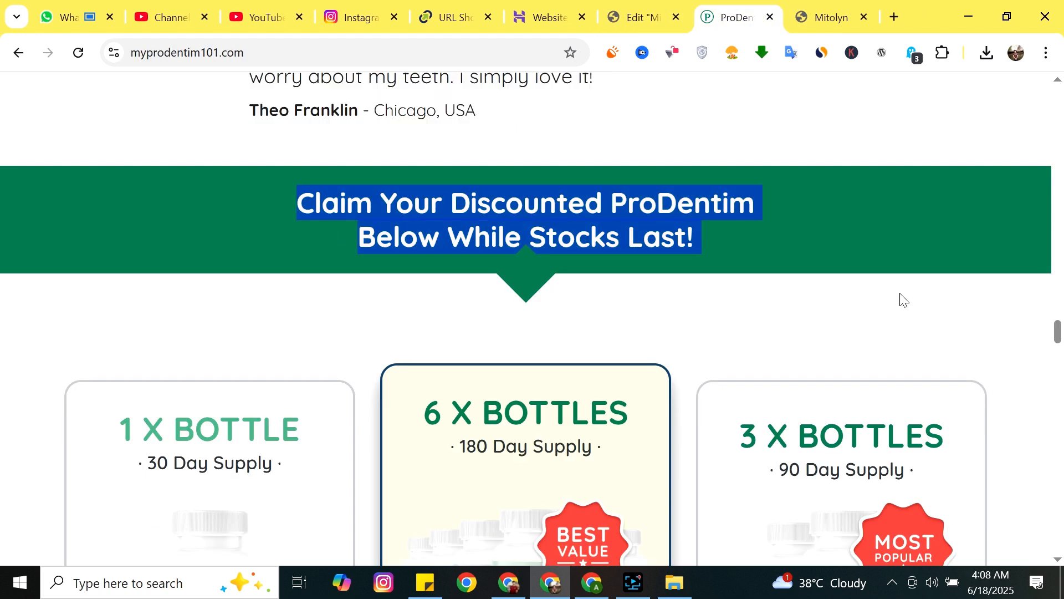
left_click(643, 16)
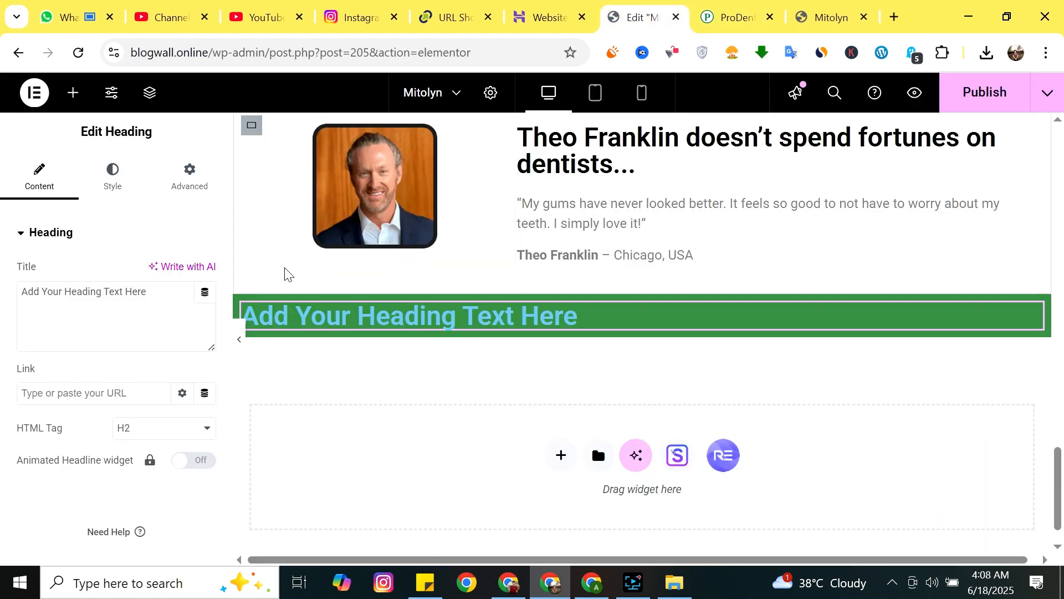
key("ctrl+a")
key("ctrl+v")
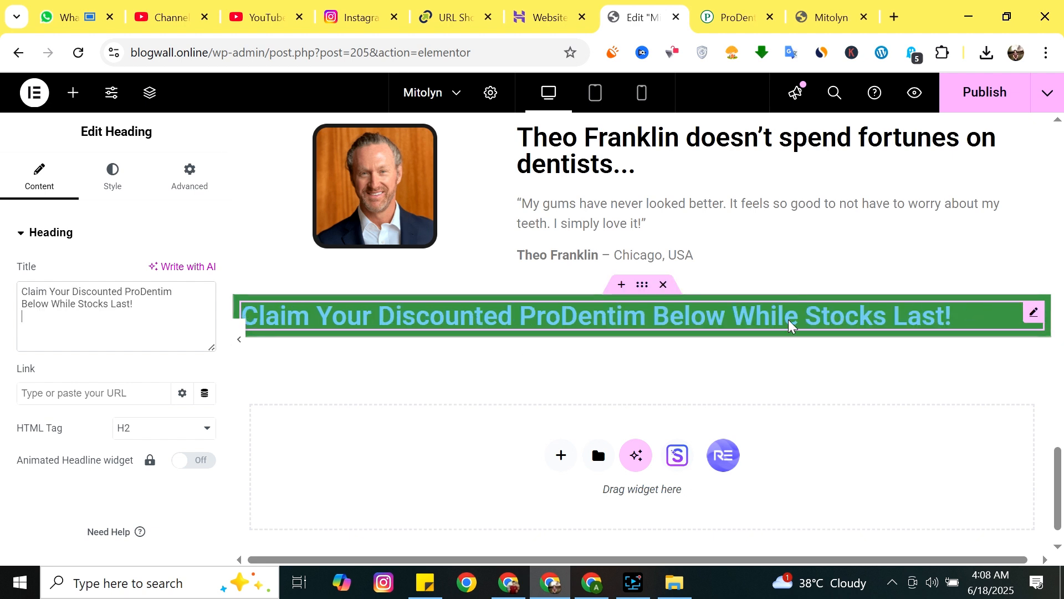
left_click(660, 314)
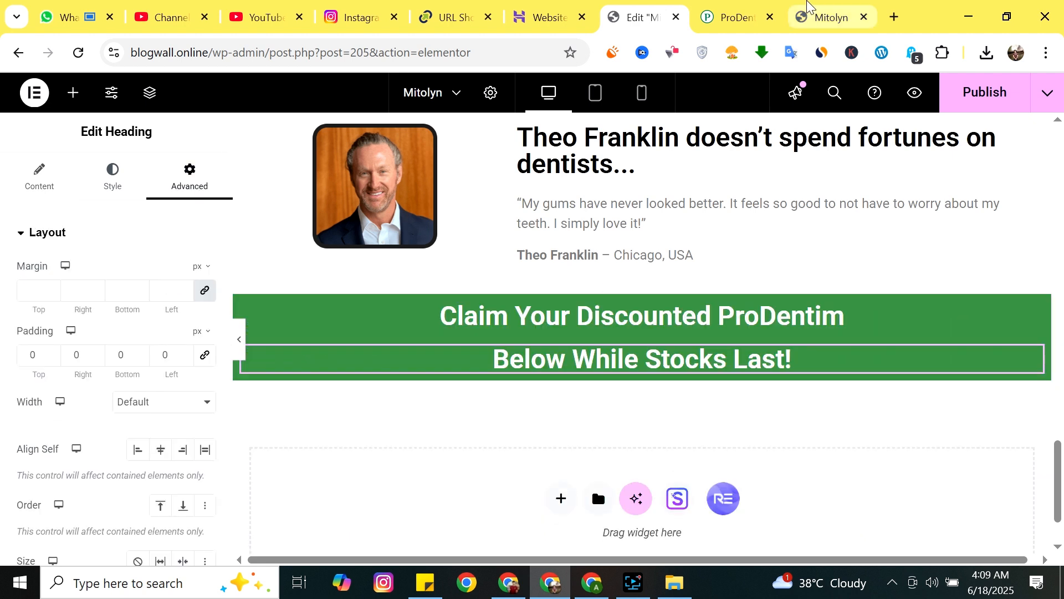
Publish the page and check the green banner below the testimonials in the Mitolyn preview.
left_click(978, 99)
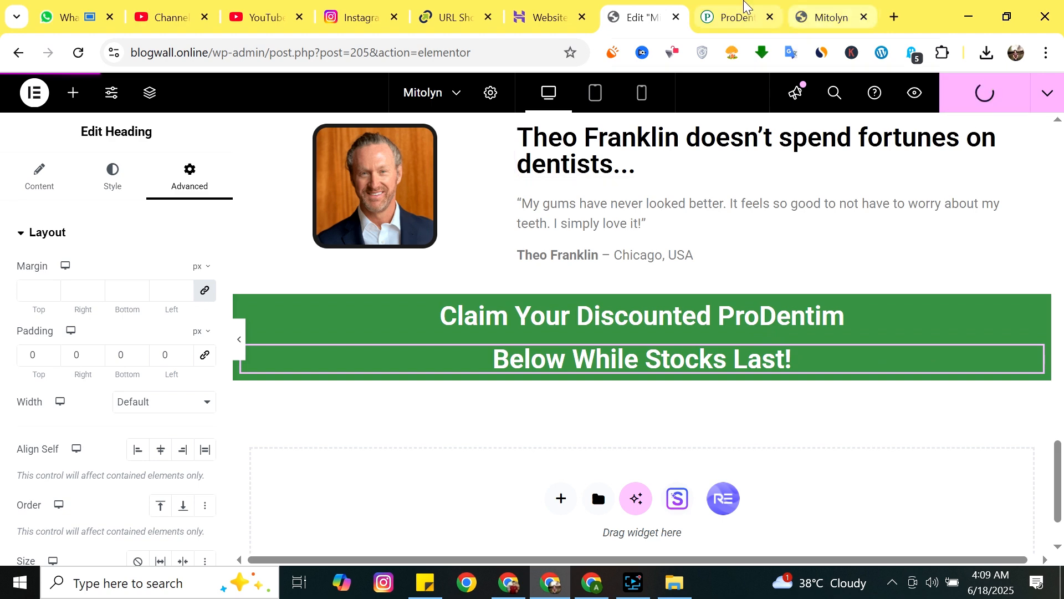
left_click(821, 6)
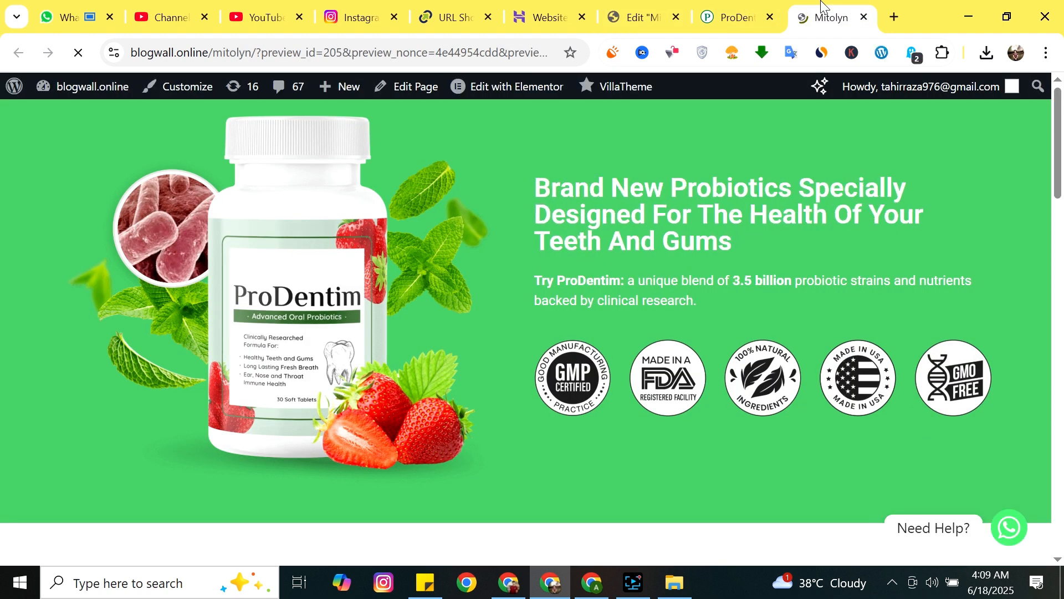
scroll(505, 300, "down", 15)
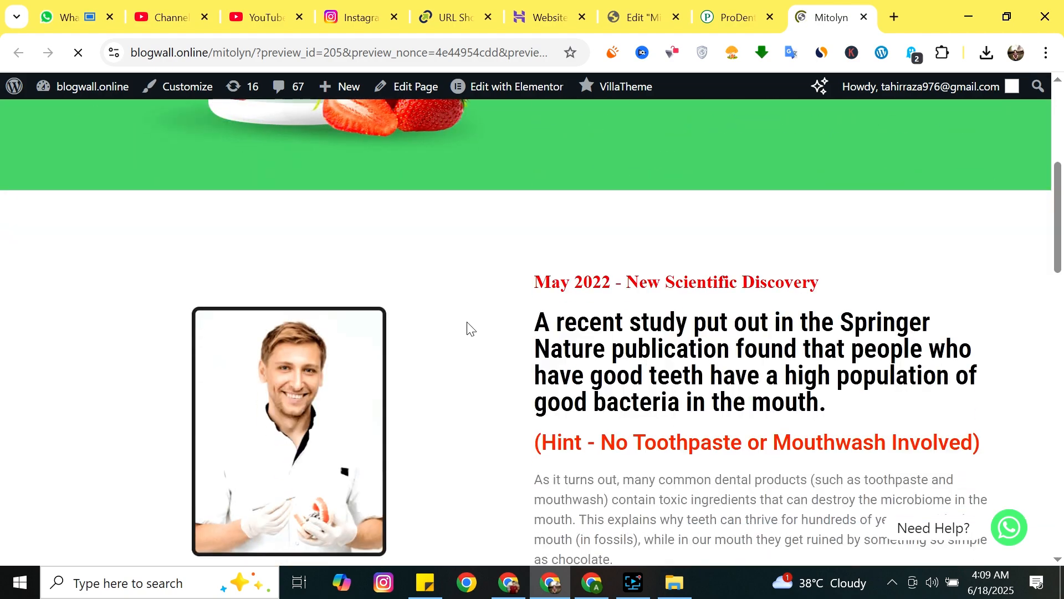
scroll(509, 295, "down", 8)
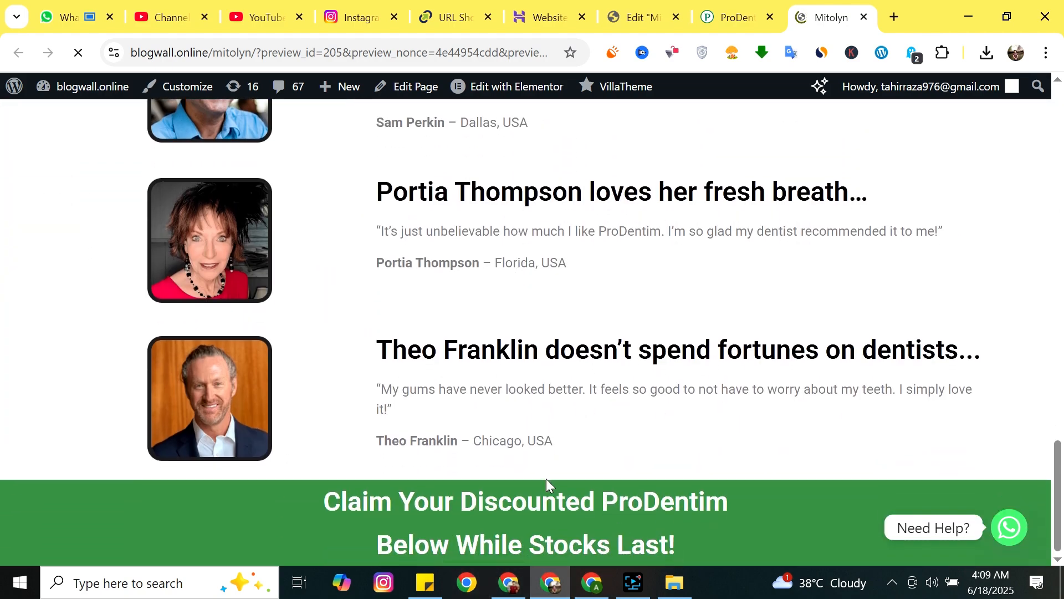
Examine the bottle pricing cards below the discount banner on the ProDentim page.
scroll(515, 432, "up", 20)
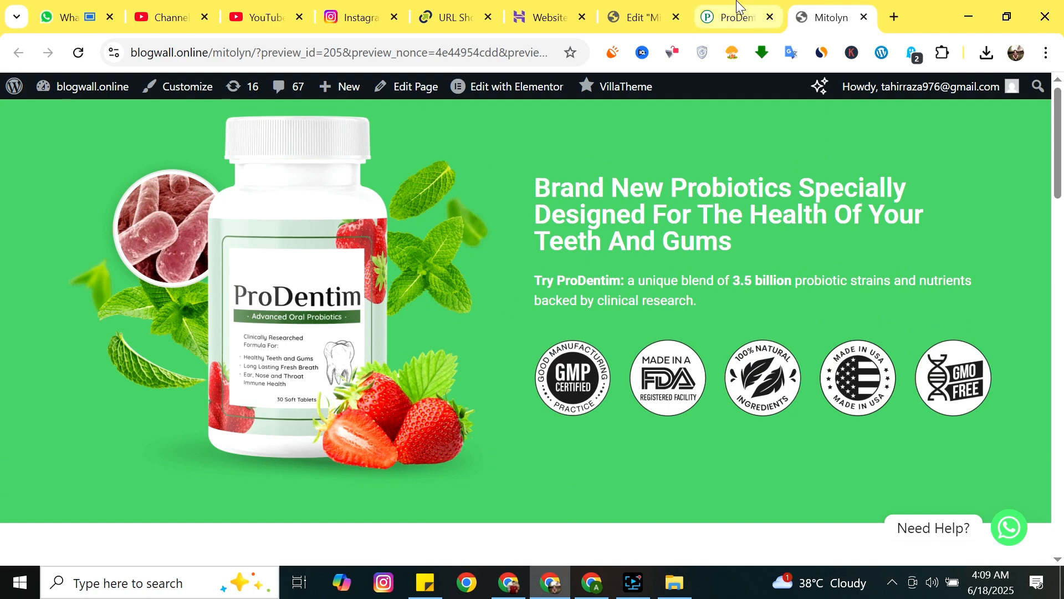
left_click(644, 5)
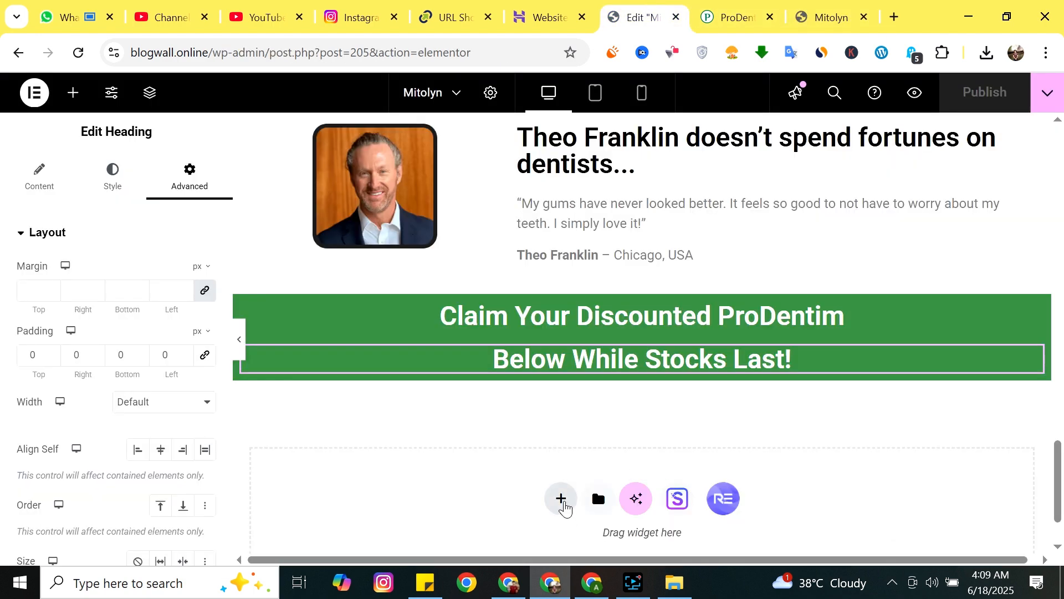
left_click(740, 13)
scroll(499, 313, "down", 10)
scroll(498, 310, "up", 7)
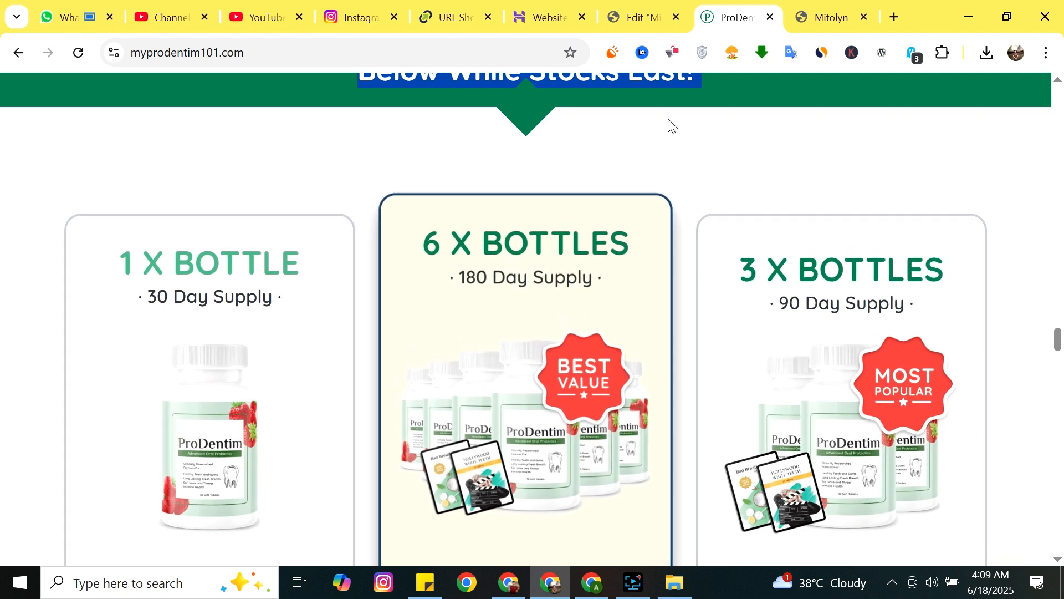
scroll(475, 385, "down", 3)
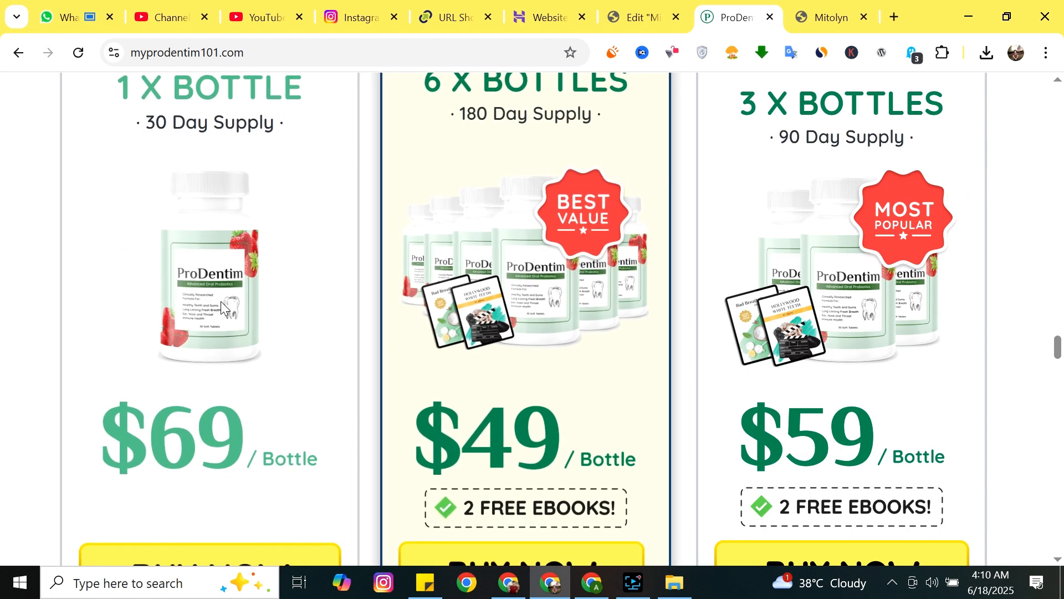
Return to the Mitolyn page in Elementor and start adding a new container below the green banner.
left_click(630, 13)
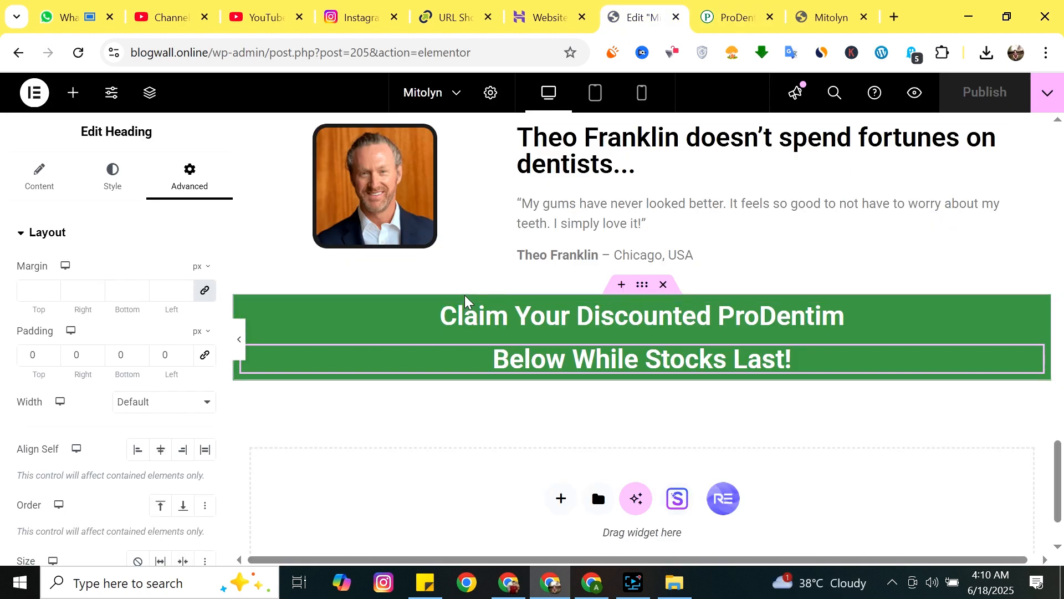
left_click(73, 92)
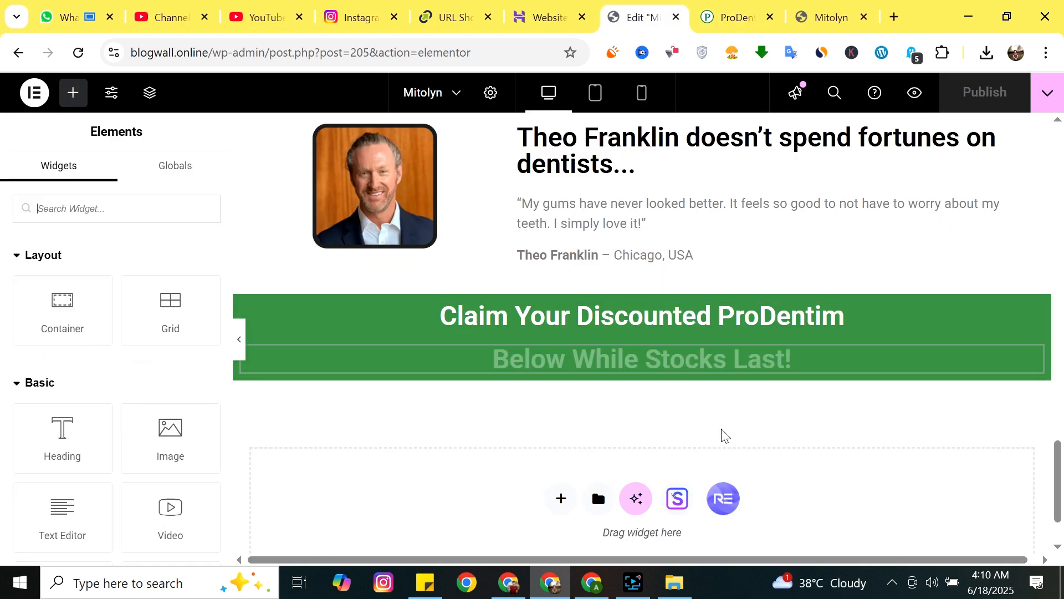
scroll(136, 297, "down", 3)
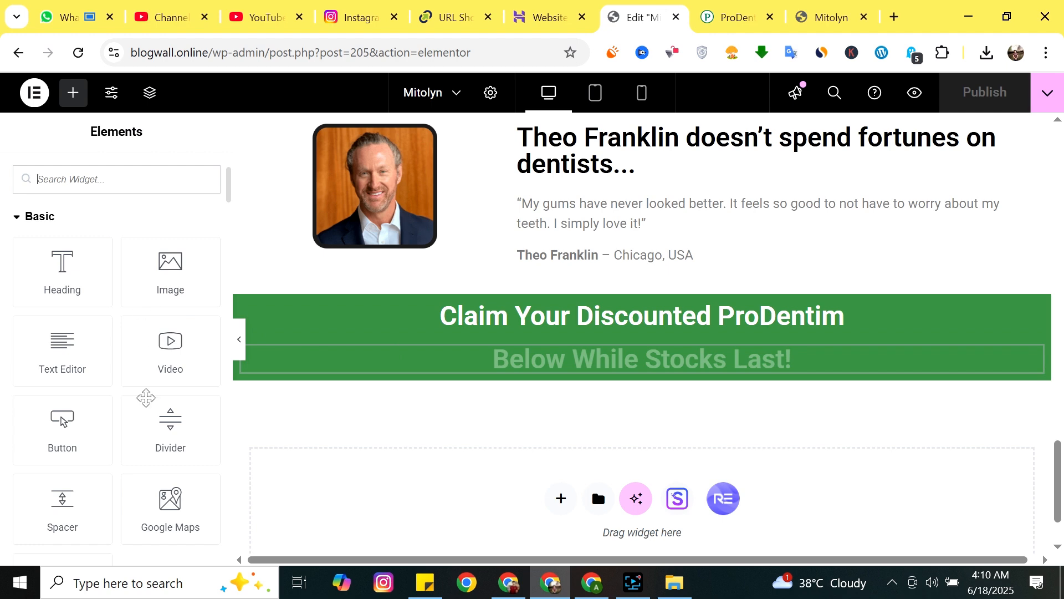
scroll(146, 399, "up", 3)
left_click(561, 499)
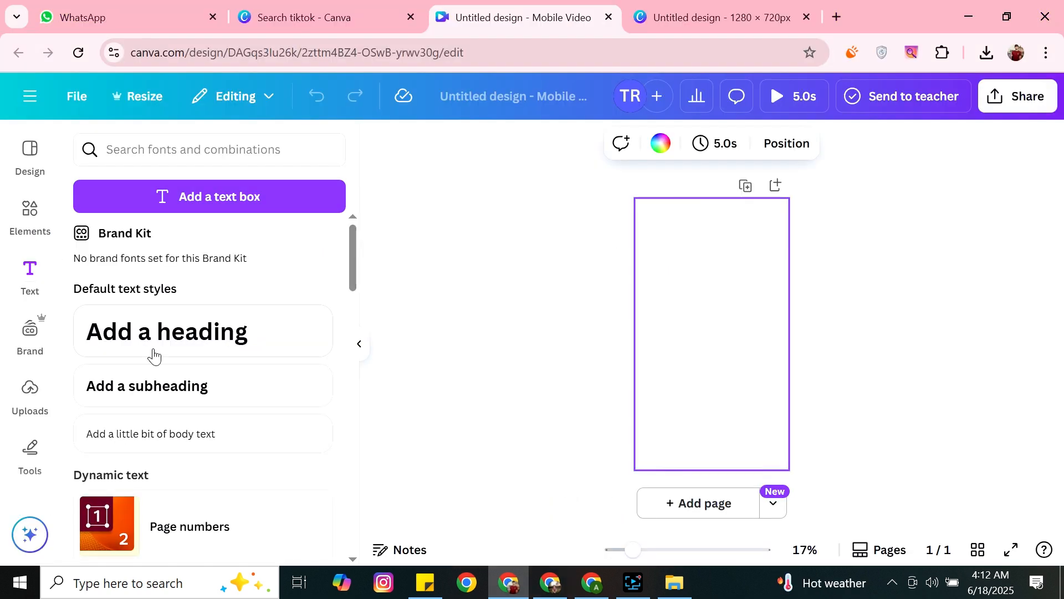
In the blank Canva mobile video design, add a heading reading "1x Bottle" with "30 days Supply" on a second line.
left_click(151, 332)
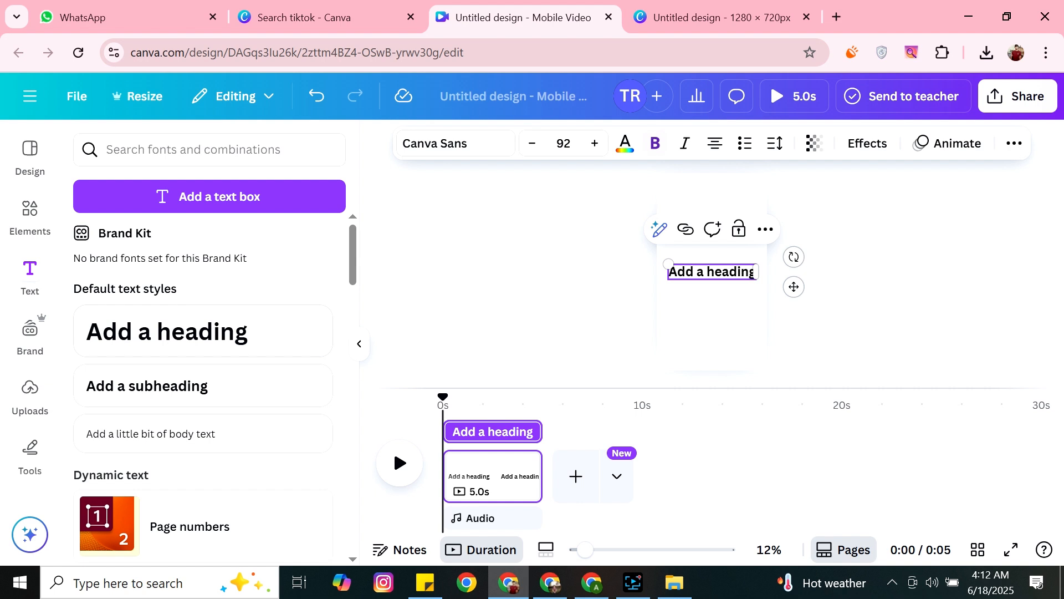
double_click(721, 271)
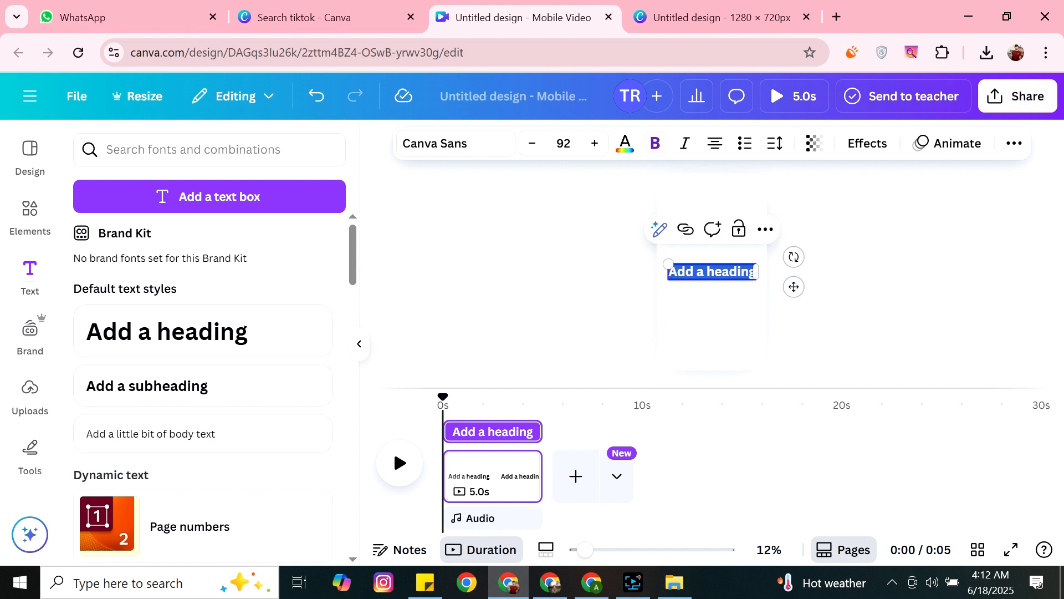
type("1x")
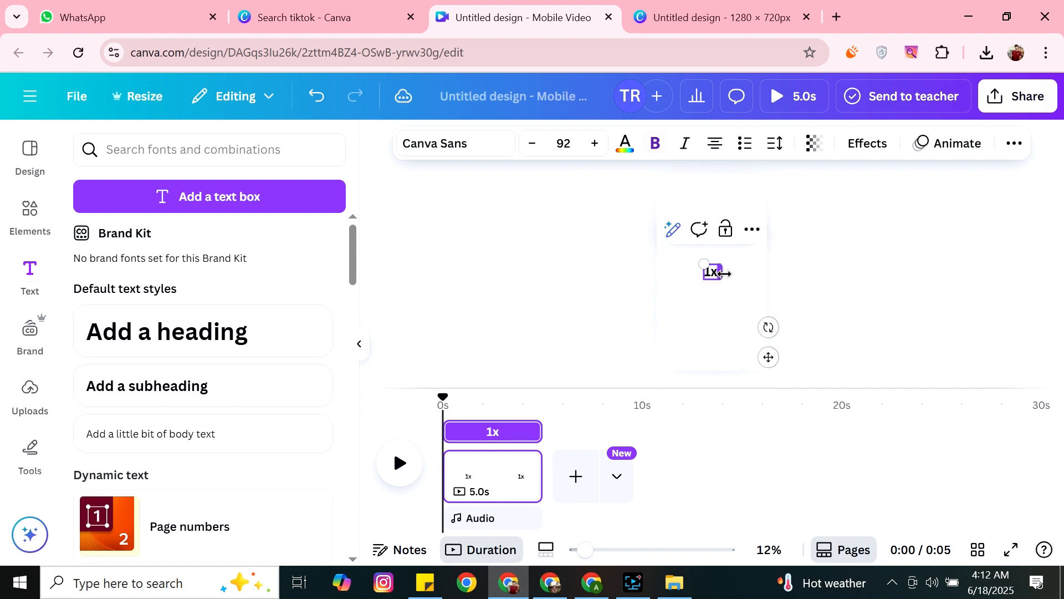
type(" Bottle")
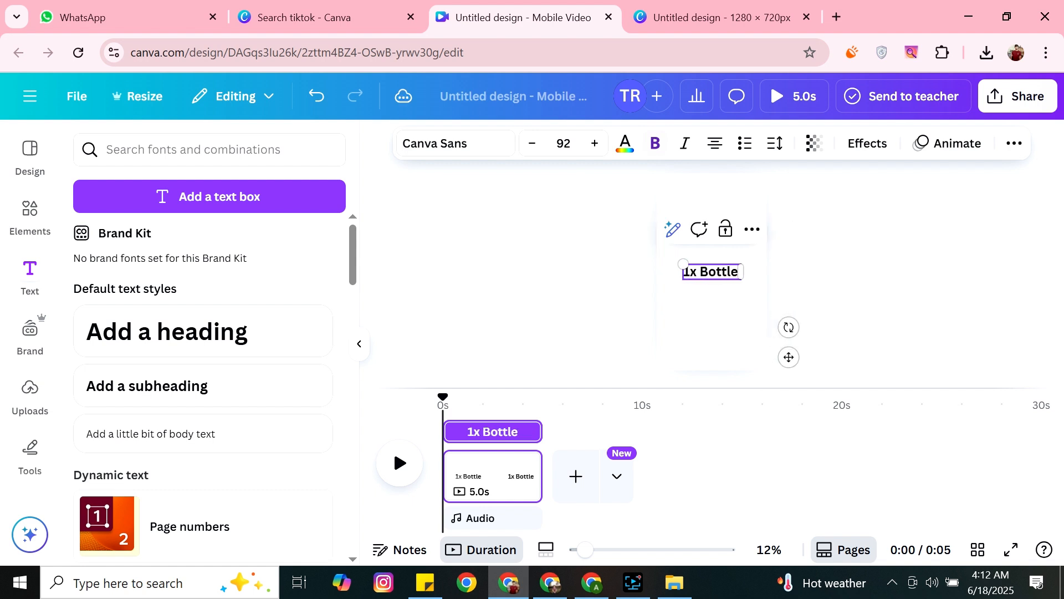
key("Return")
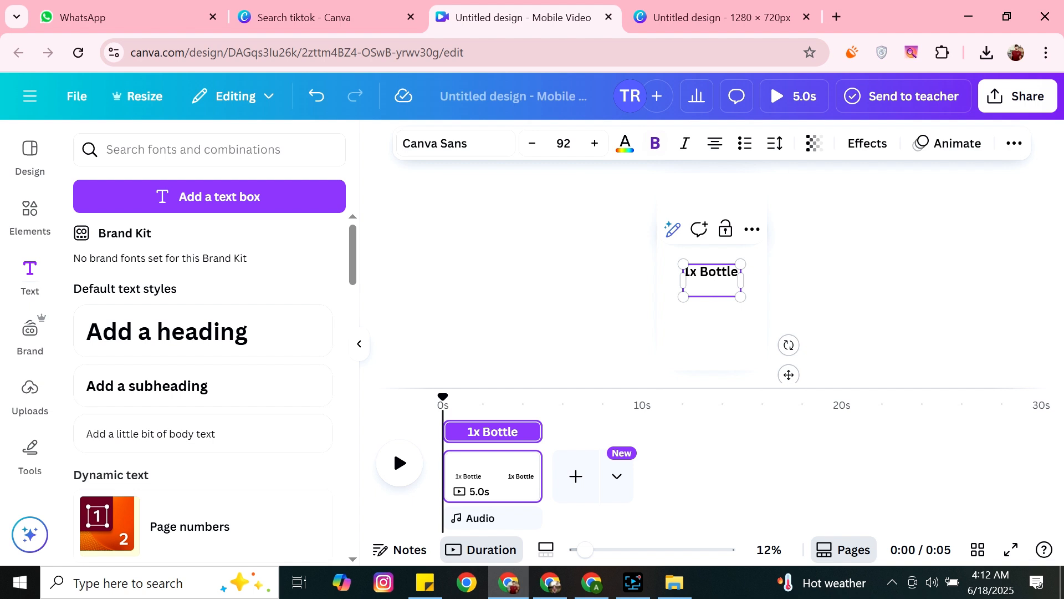
type("30 da")
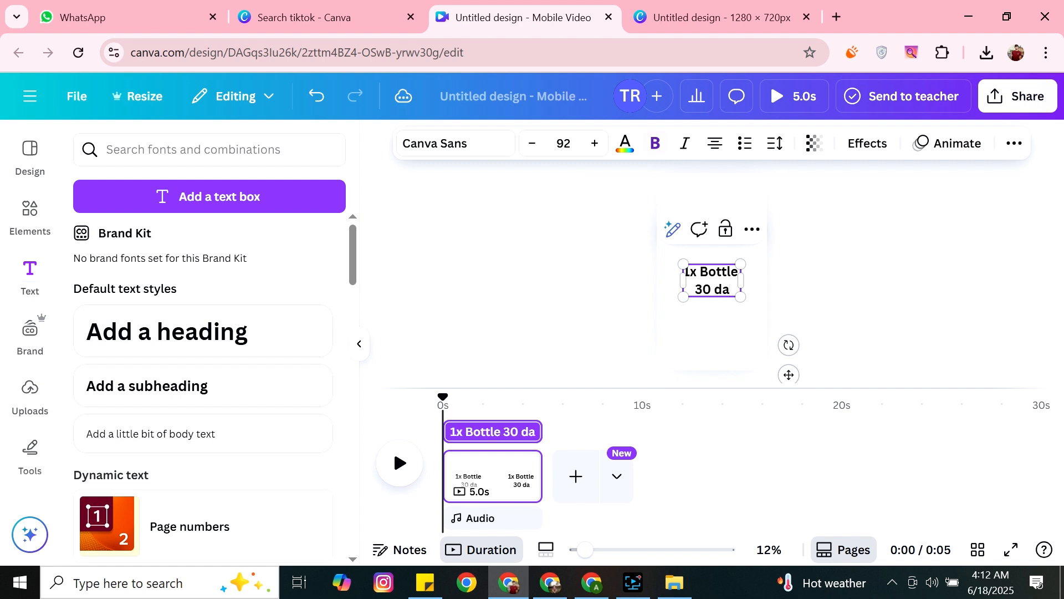
type("ys Supp")
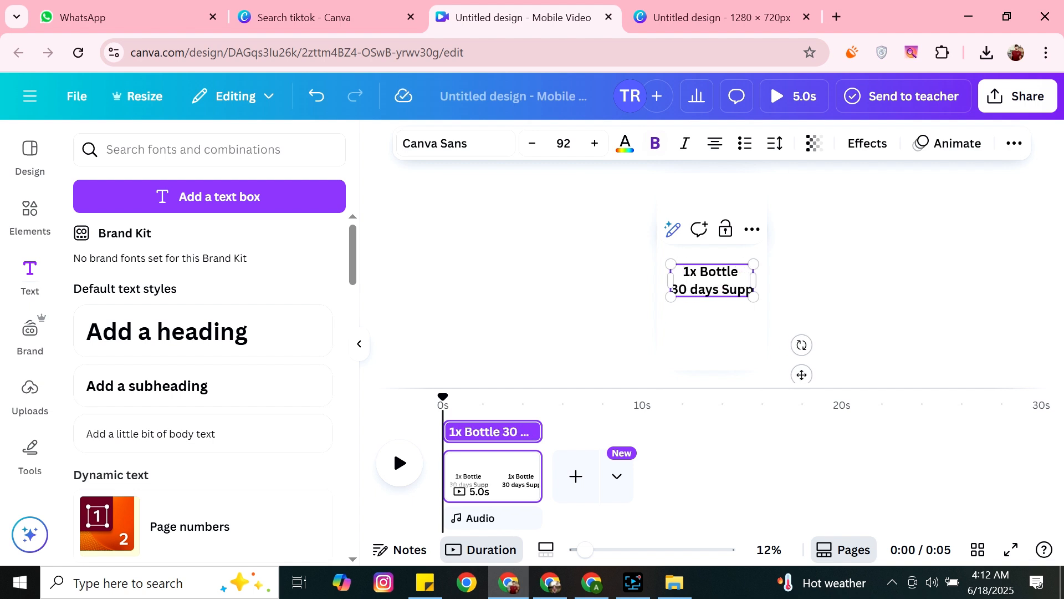
type("ly")
left_click(607, 286)
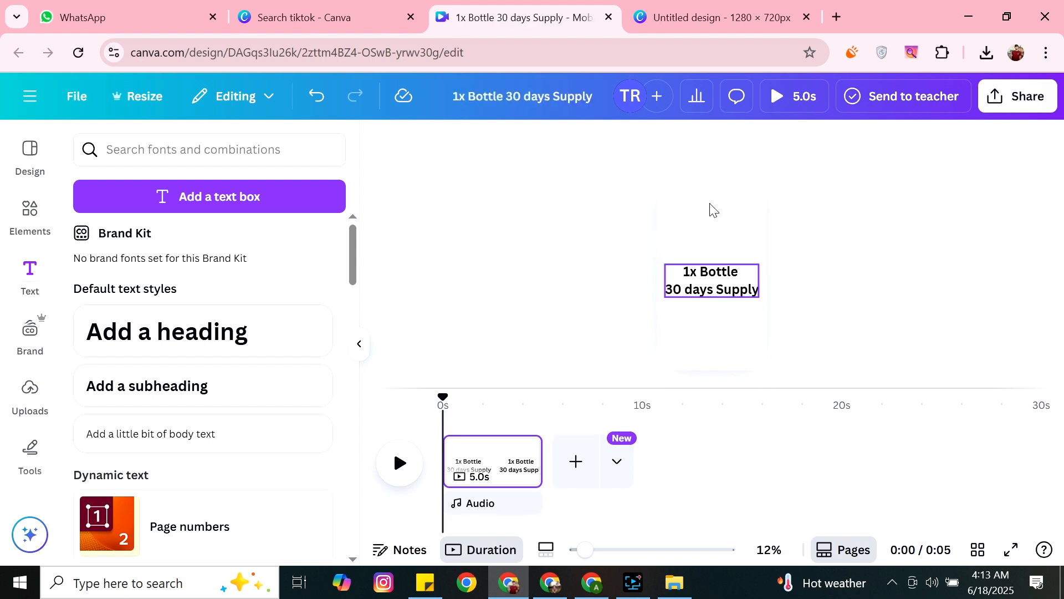
Move the "1x Bottle 30 days Supply" text to the top of the design page, centred horizontally.
left_click_drag(710, 203, 714, 191)
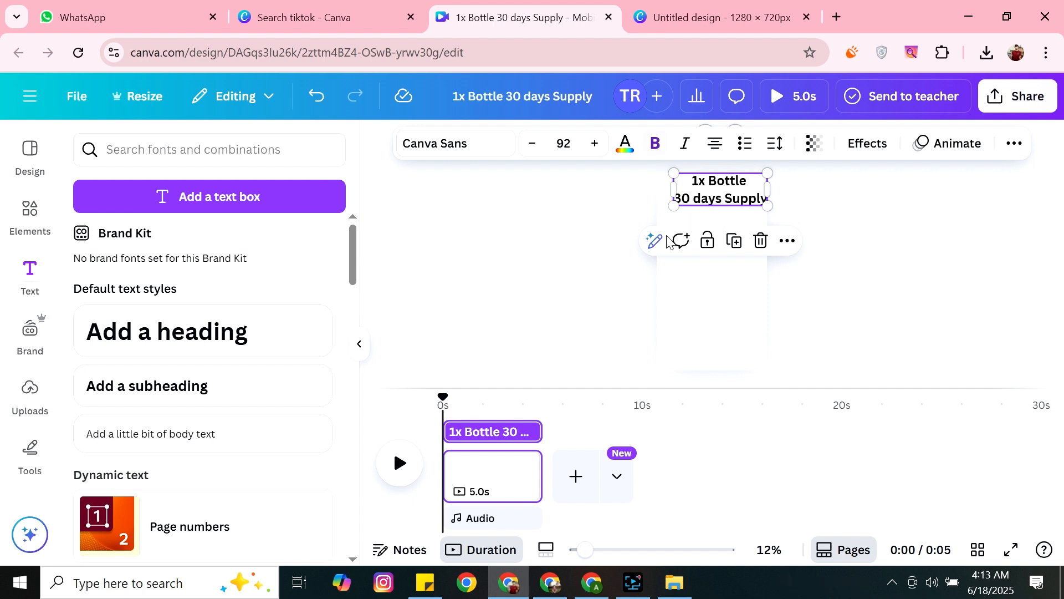
left_click_drag(705, 203, 689, 223)
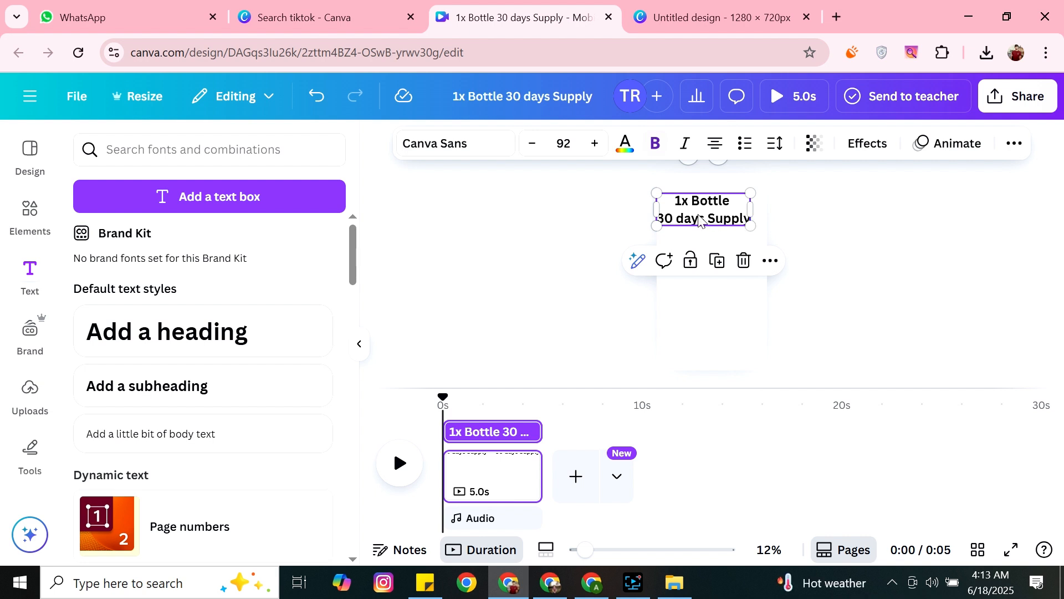
mouse_move(702, 220)
left_mouse_down()
mouse_move(717, 205)
mouse_move(709, 212)
left_mouse_up()
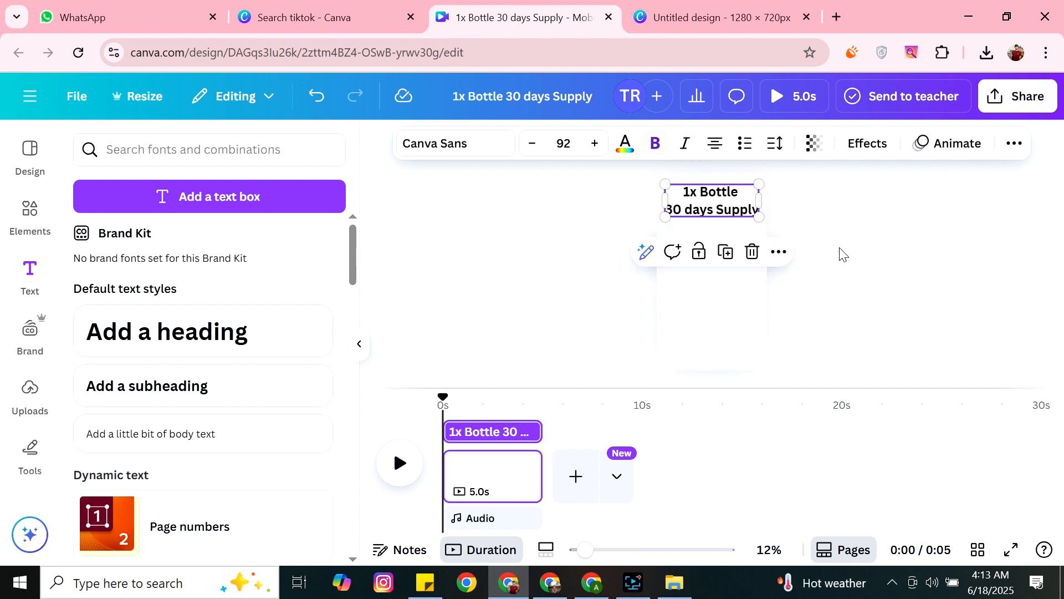
left_click(843, 254)
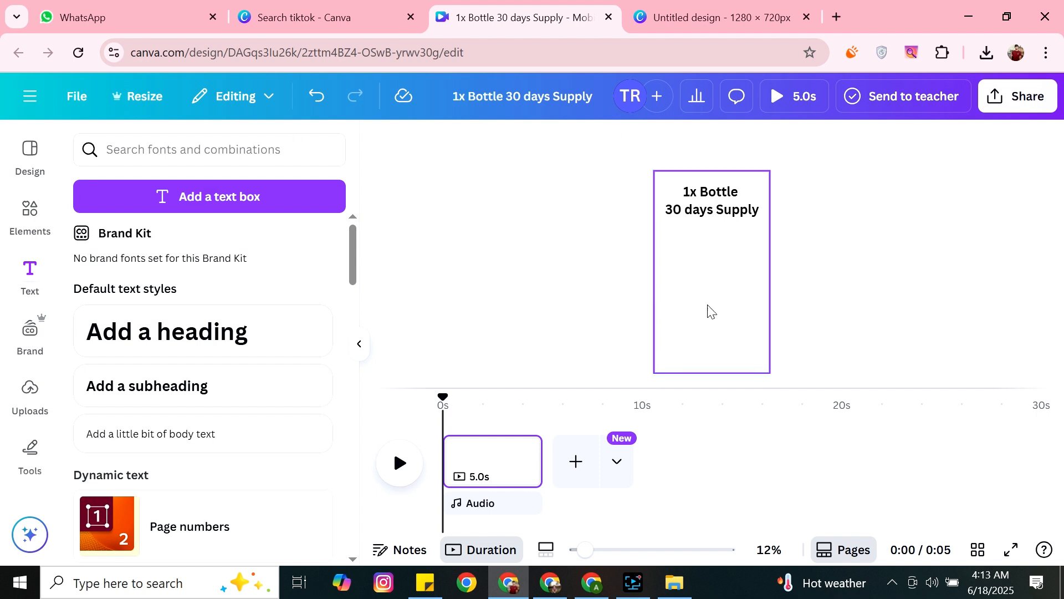
Try Cooper Hewitt on the bottle text, remove its bold formatting and set its font to Open Sauce.
left_click(712, 201)
left_click(432, 149)
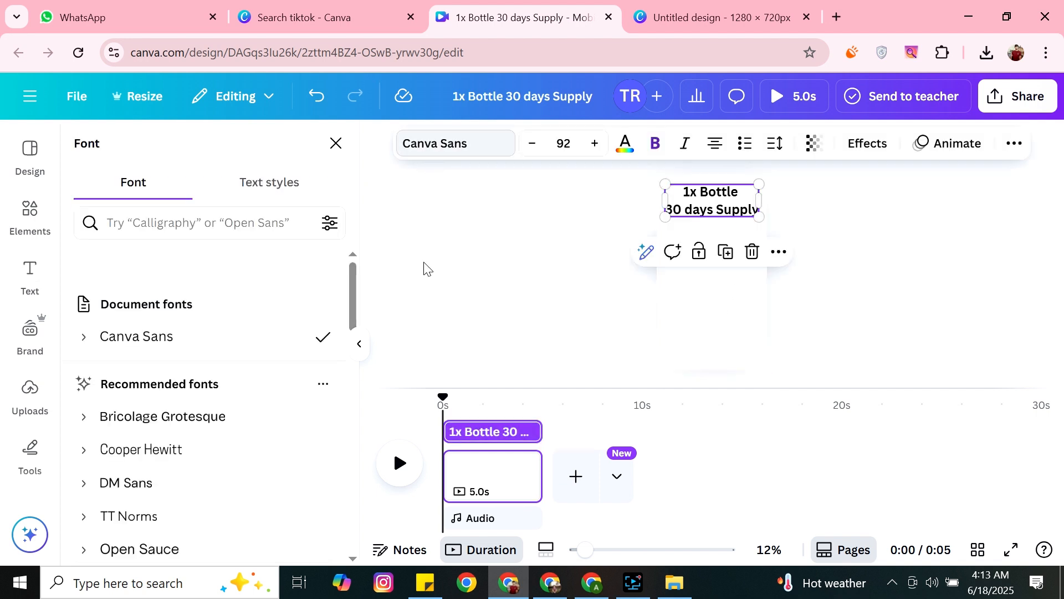
scroll(234, 344, "down", 1)
left_click(183, 373)
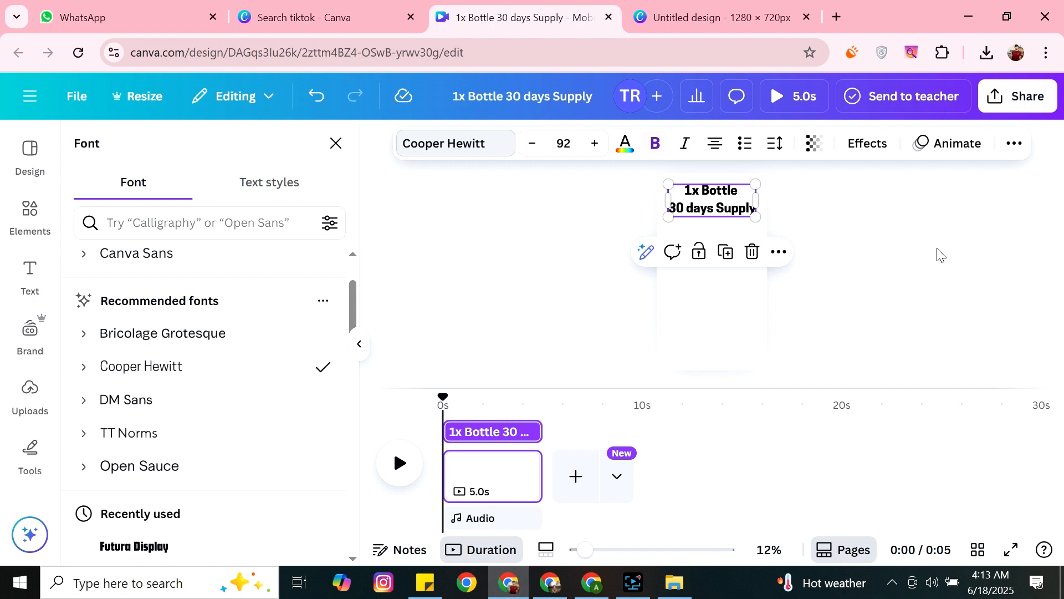
left_click(654, 143)
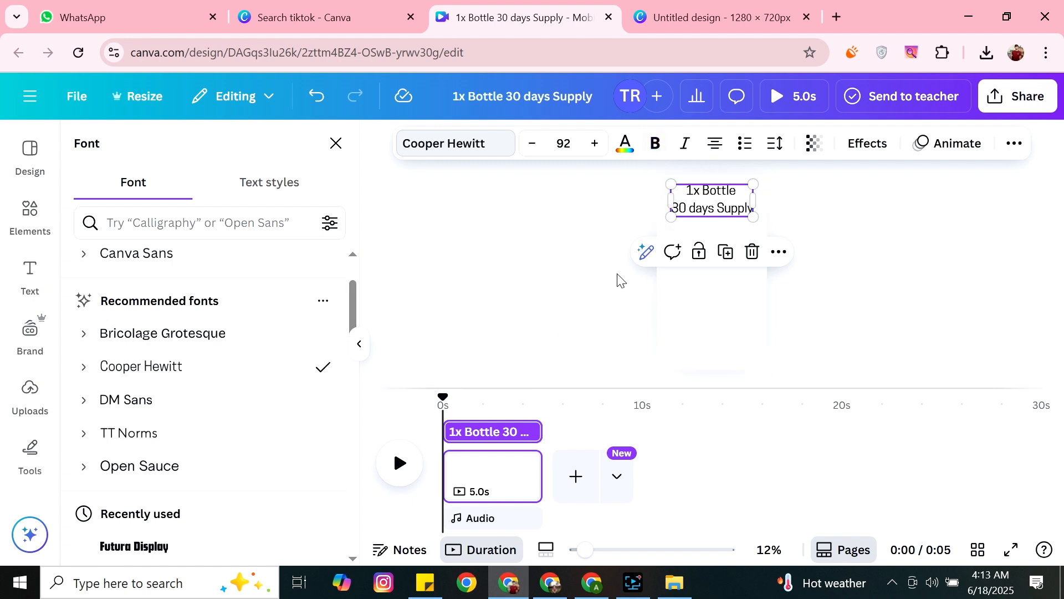
left_click(151, 465)
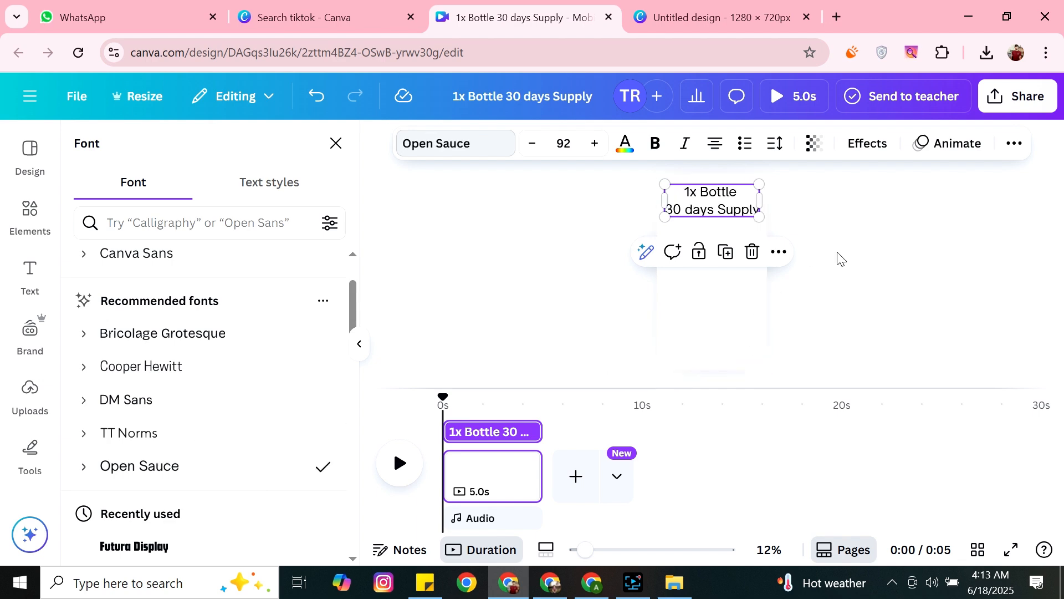
left_click(851, 284)
left_click(868, 286)
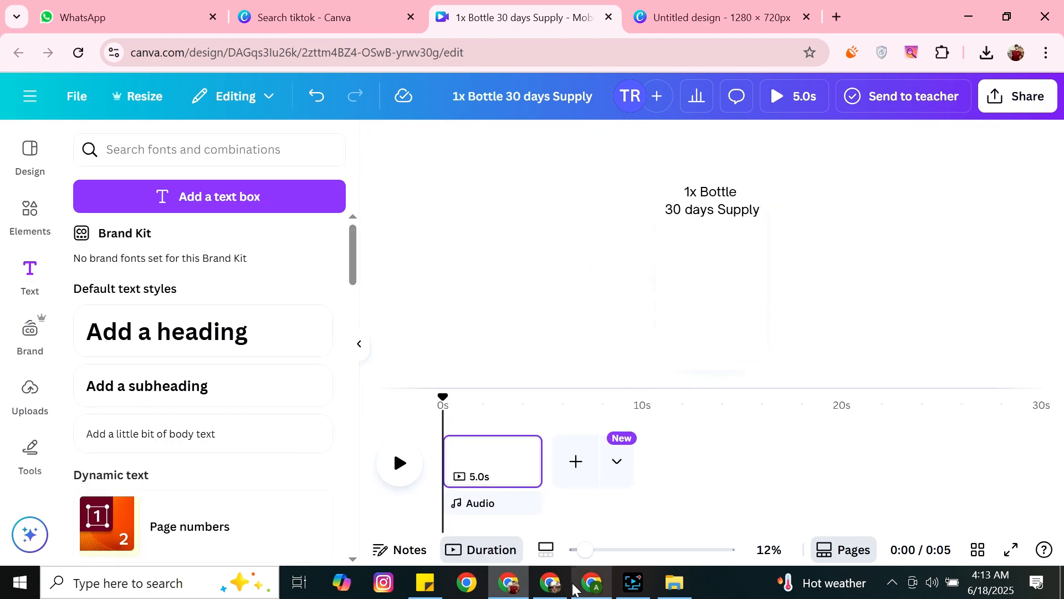
Compare the "1x Bottle" text in the design with the one-bottle pricing card on the ProDentim page.
left_click(552, 584)
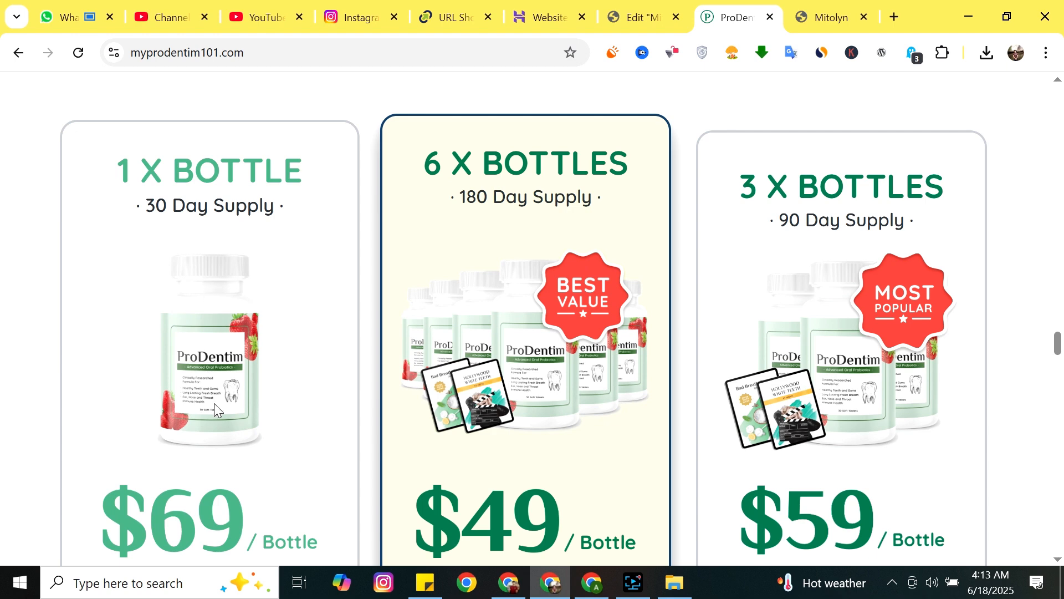
scroll(309, 410, "down", 3)
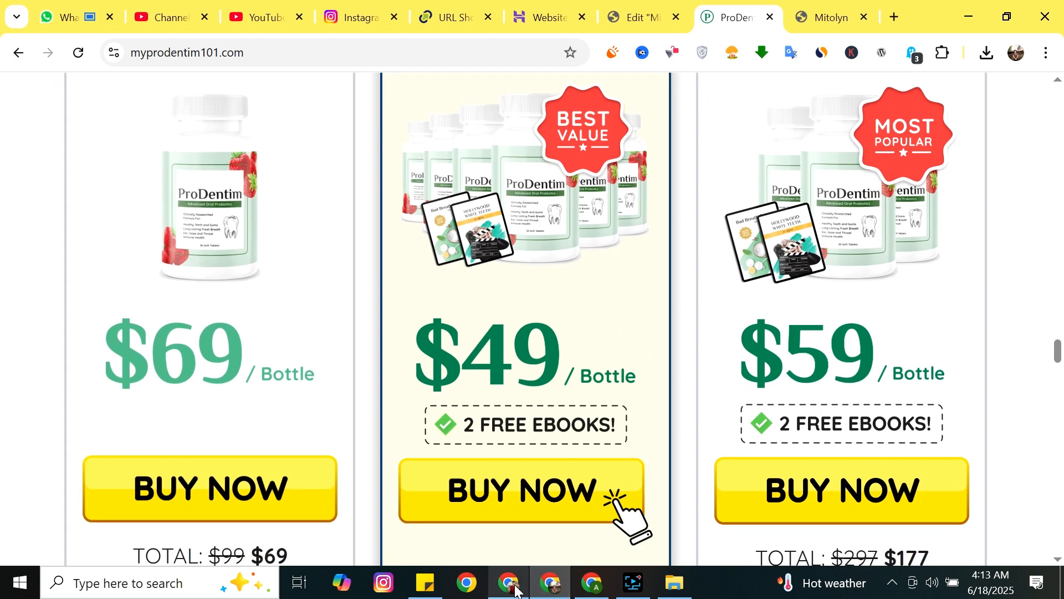
key("alt+Tab")
left_click(720, 206)
double_click(733, 196)
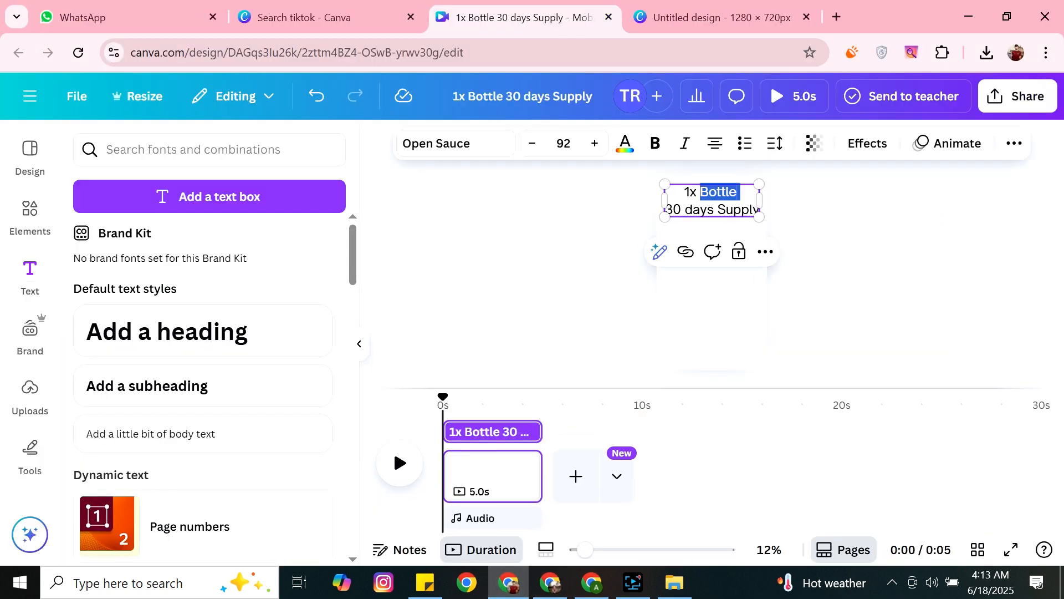
left_click(739, 193)
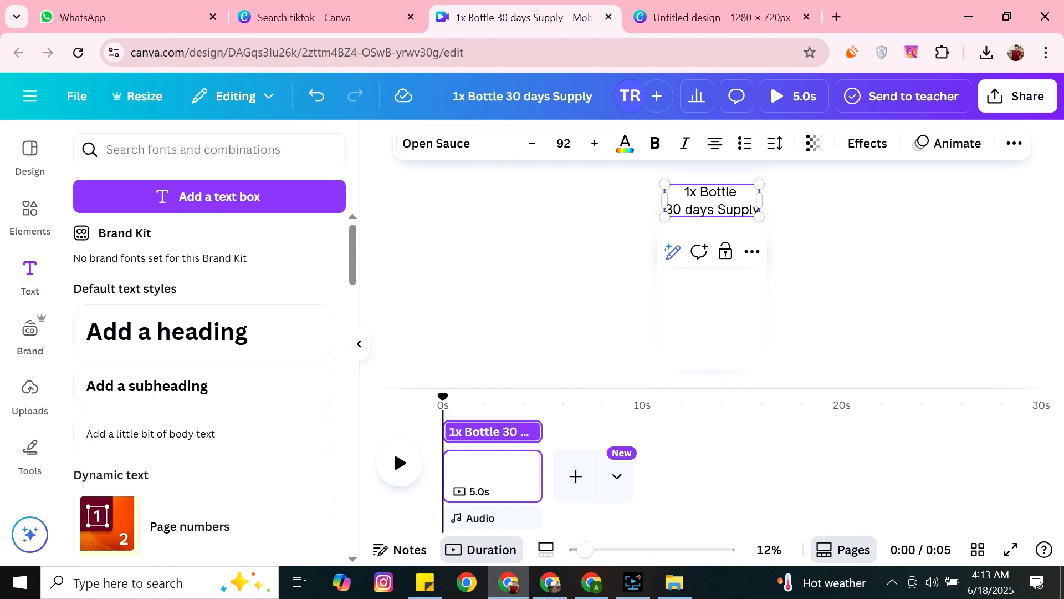
key("alt+Tab")
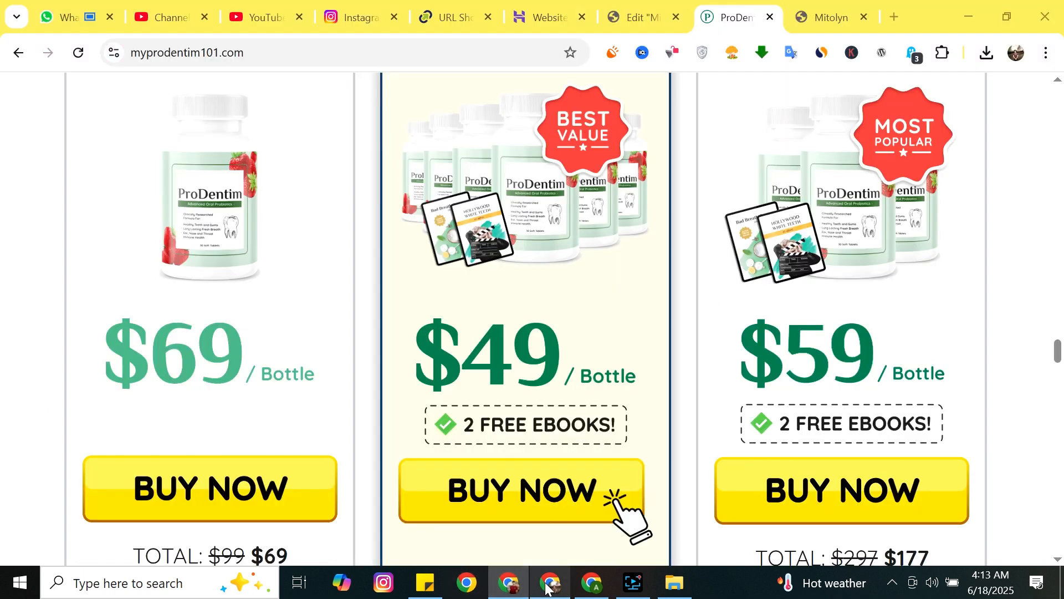
scroll(234, 395, "up", 5)
scroll(234, 394, "down", 2)
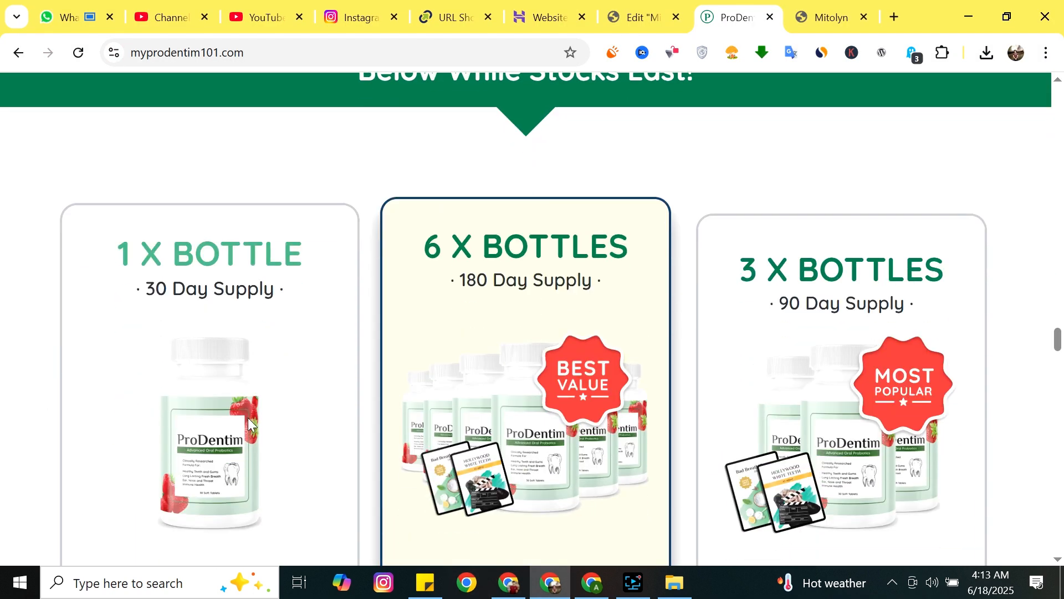
Switch to the Canva design and change the heading's first line to "1X Bottle" in a larger size than the second line.
left_click(506, 583)
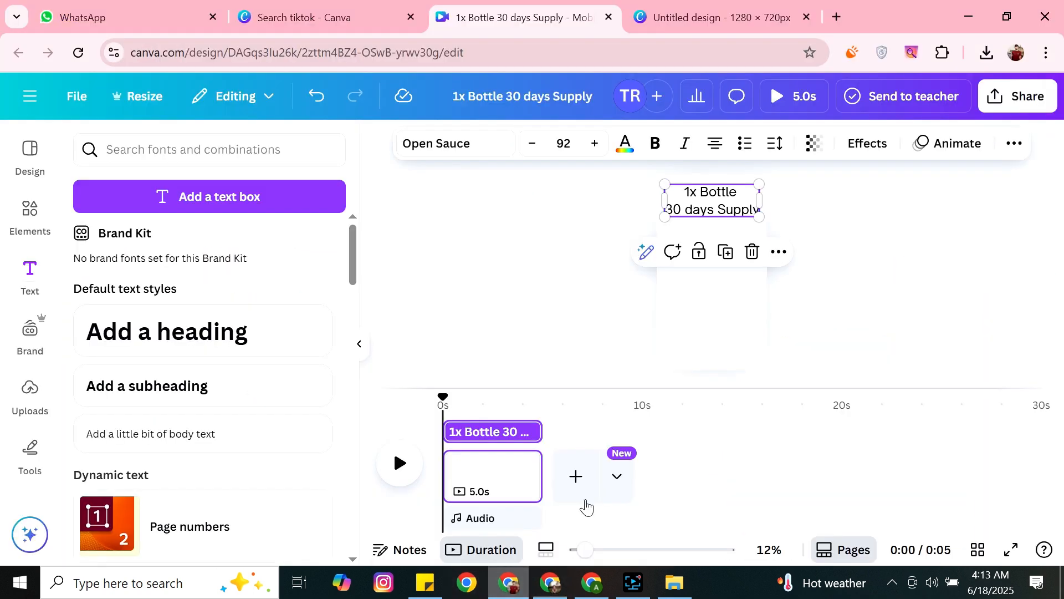
double_click(699, 192)
left_click(698, 192)
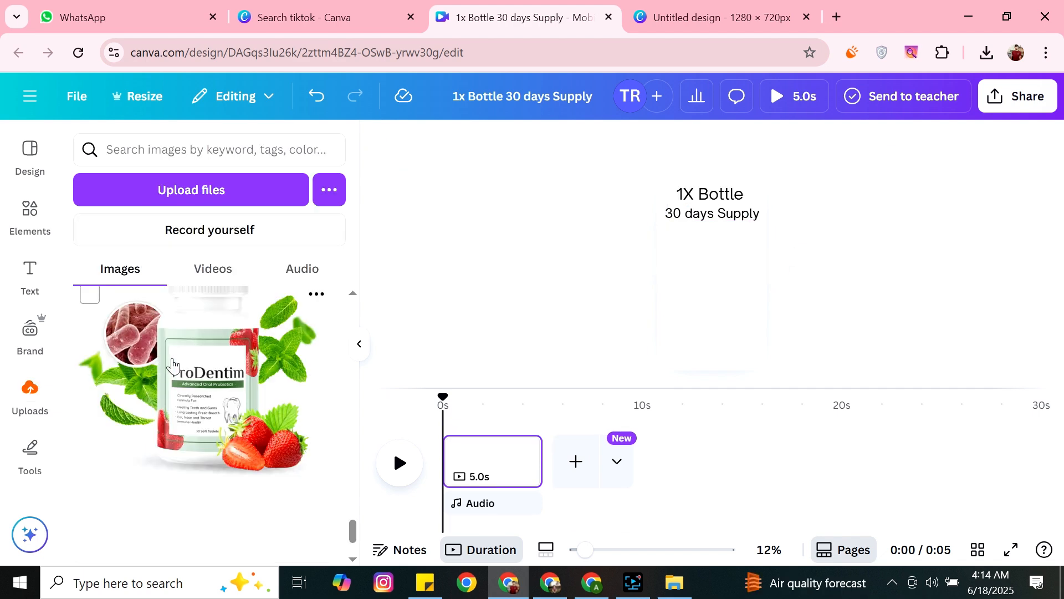
Add the uploaded ProDentim bottle image to the page, scale it down and place it below the heading.
left_click_drag(172, 366, 759, 337)
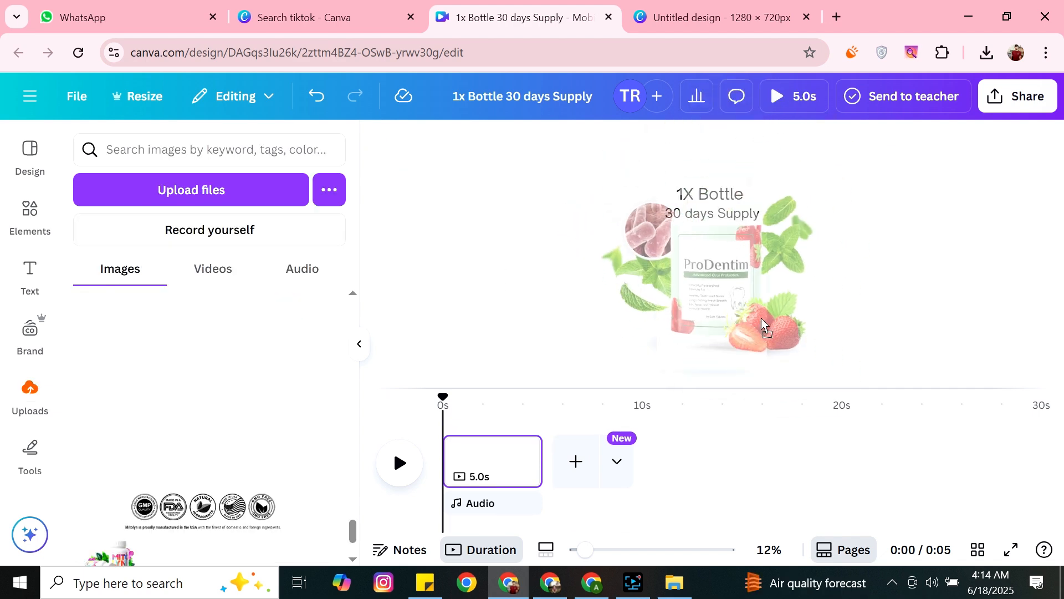
right_click(722, 294)
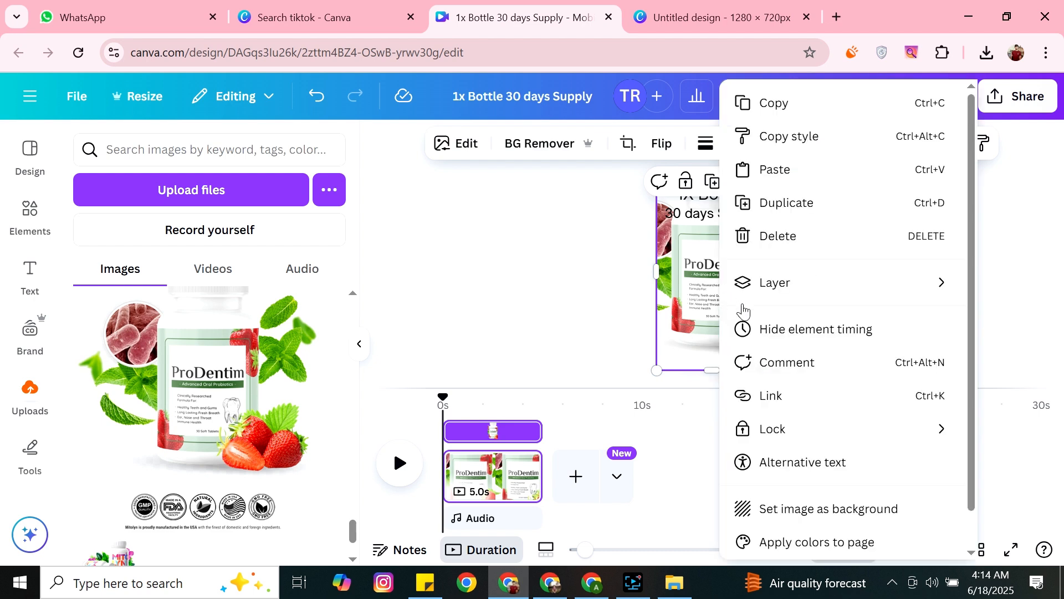
left_click(574, 326)
left_click_drag(767, 370, 711, 310)
left_click_drag(696, 260, 713, 314)
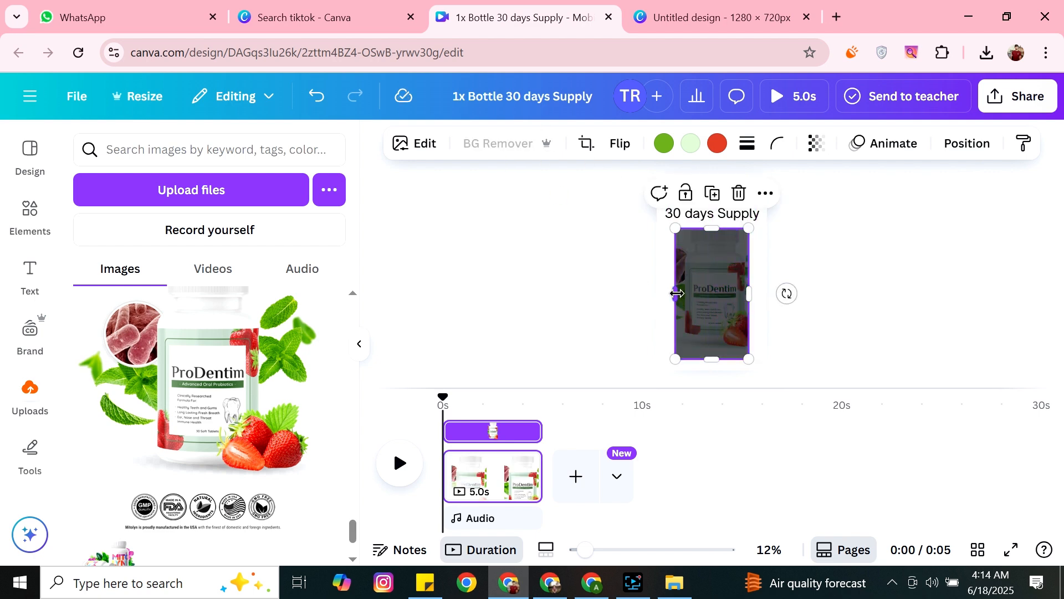
Widen the image crop to show the full product picture, then shrink it and centre it just below the heading.
left_click_drag(676, 293, 656, 294)
left_click_drag(751, 292, 768, 290)
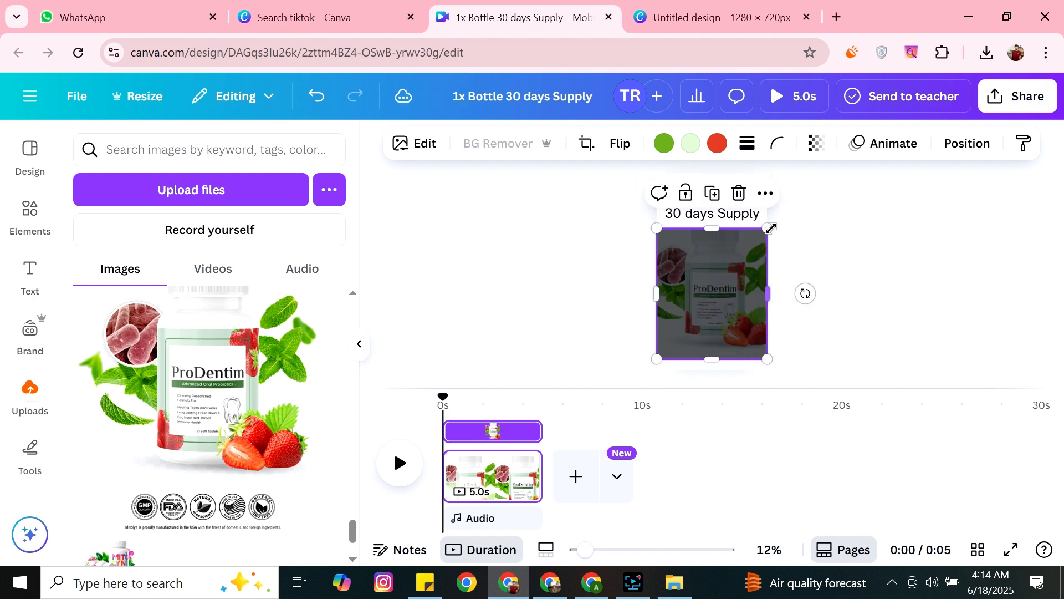
left_click_drag(769, 228, 750, 249)
left_click_drag(753, 303, 767, 303)
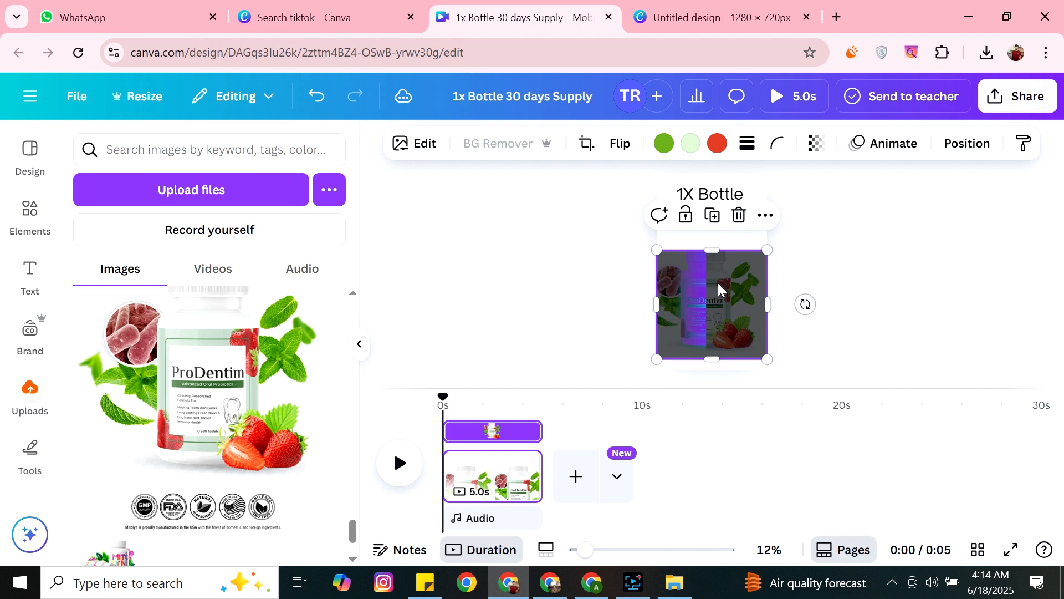
left_click_drag(657, 251, 681, 265)
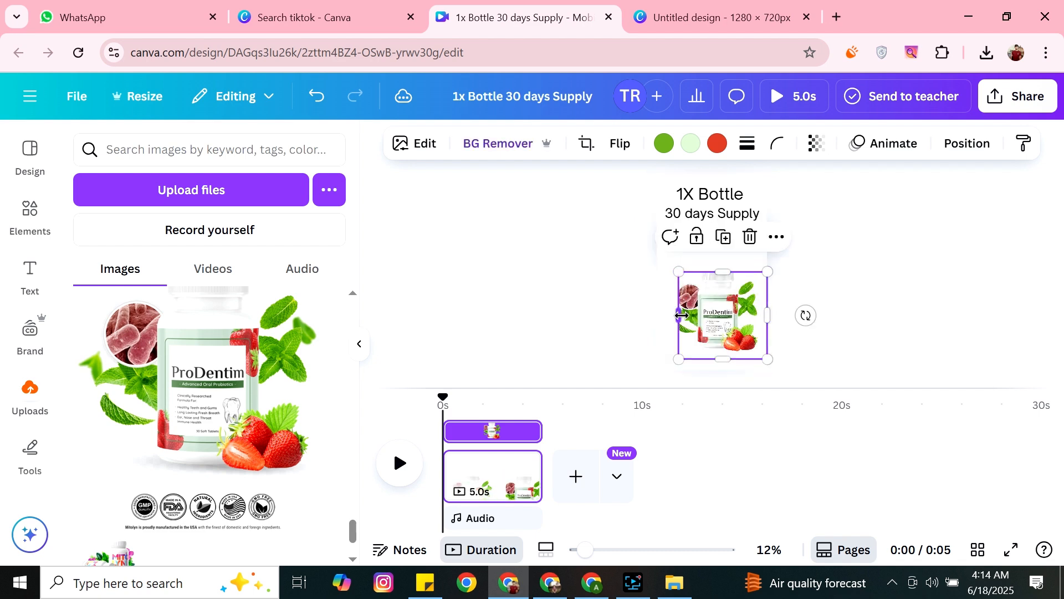
left_click_drag(681, 315, 718, 277)
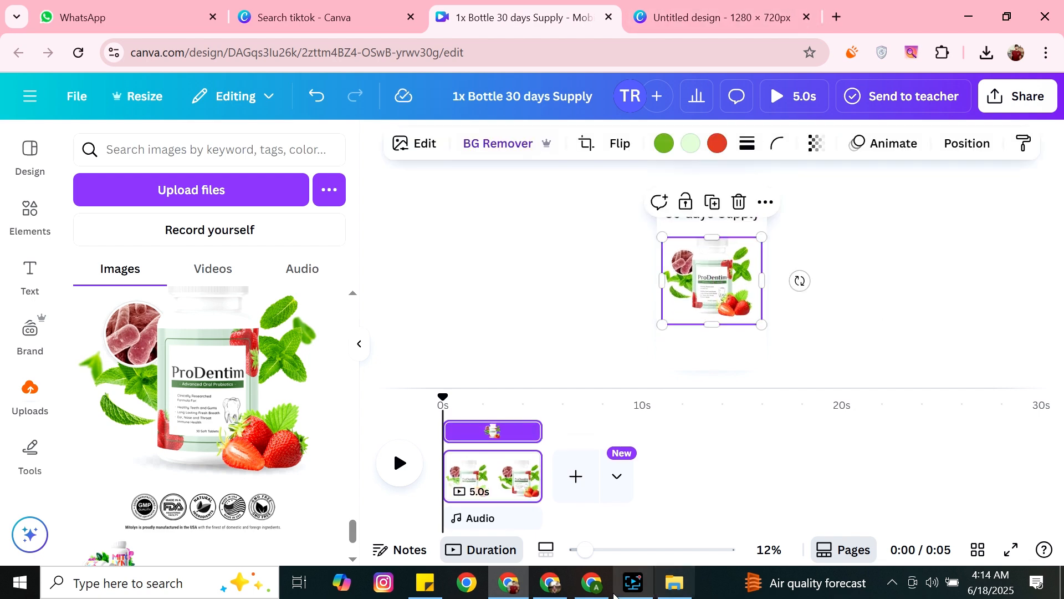
Check the single-bottle price on the ProDentim sales page and return to the Canva design.
left_click(551, 582)
scroll(280, 356, "down", 5)
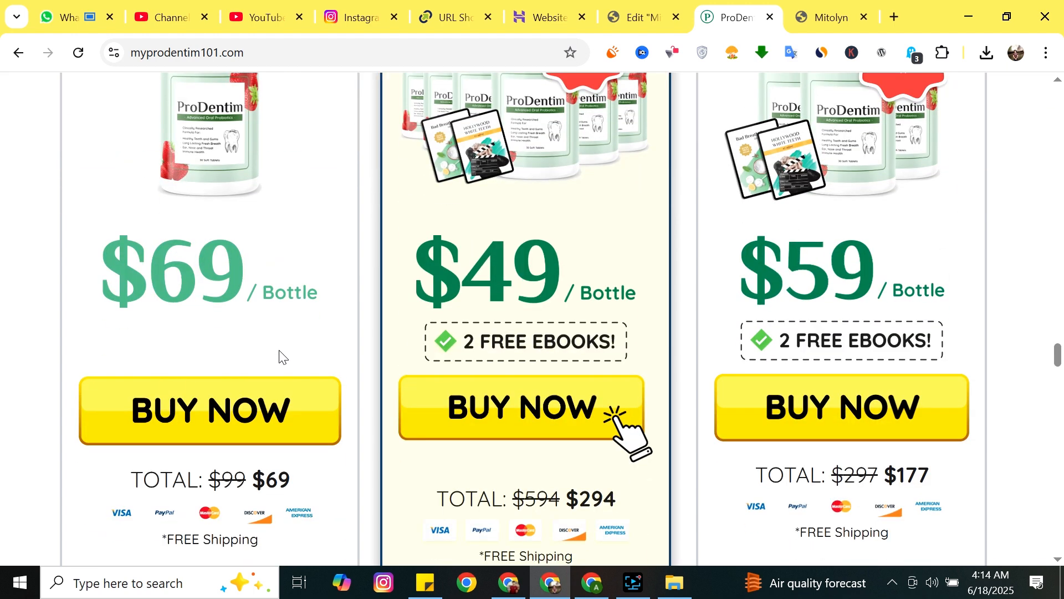
key("alt+Tab")
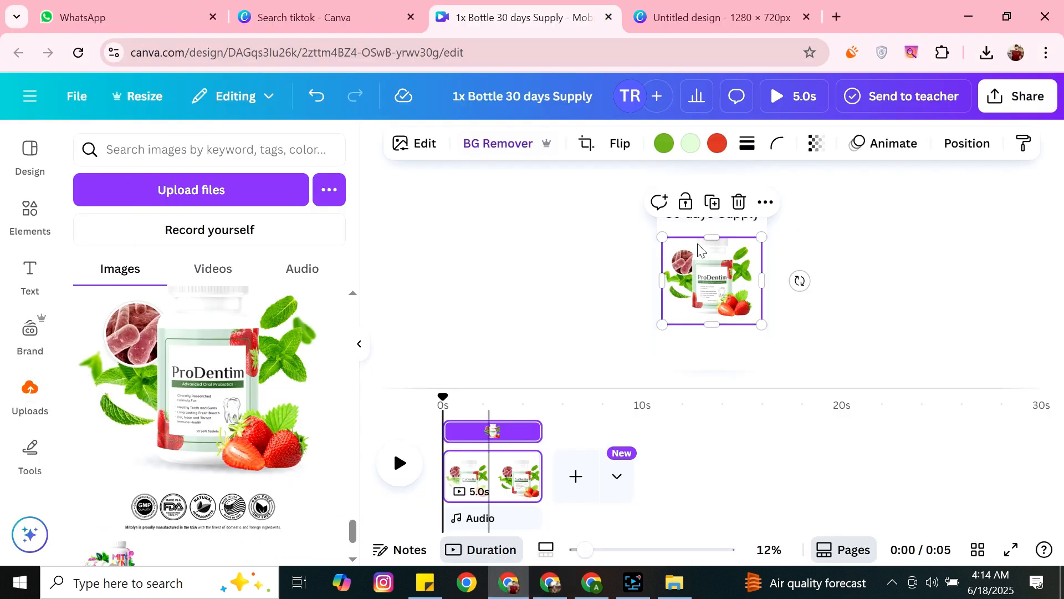
Colour the "1X Bottle 30 days Supply" text with the bright green photo colour and make it bold.
left_click(977, 245)
left_click(688, 200)
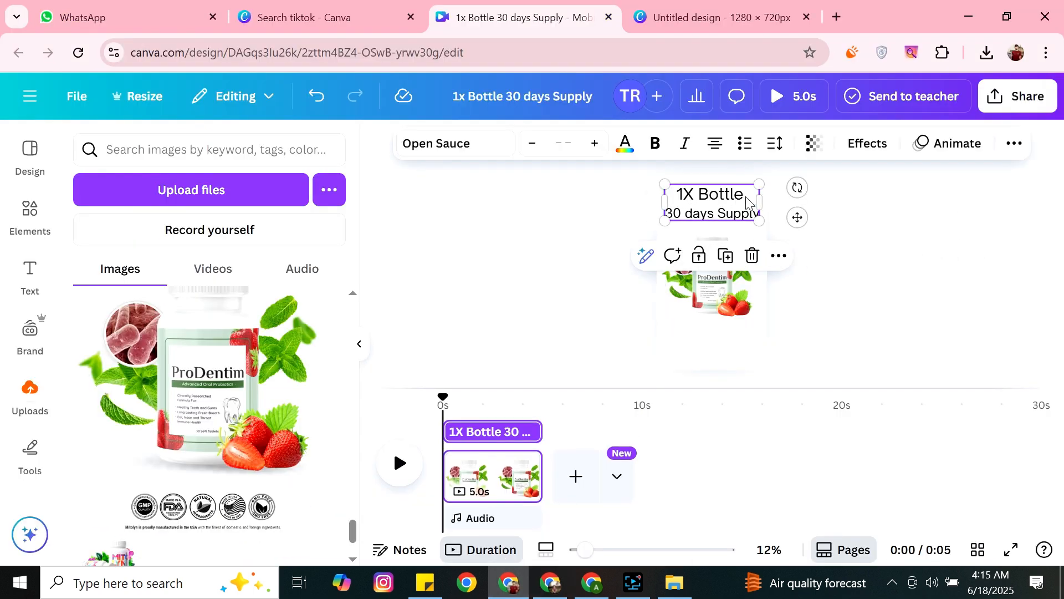
left_click(625, 144)
left_click(194, 434)
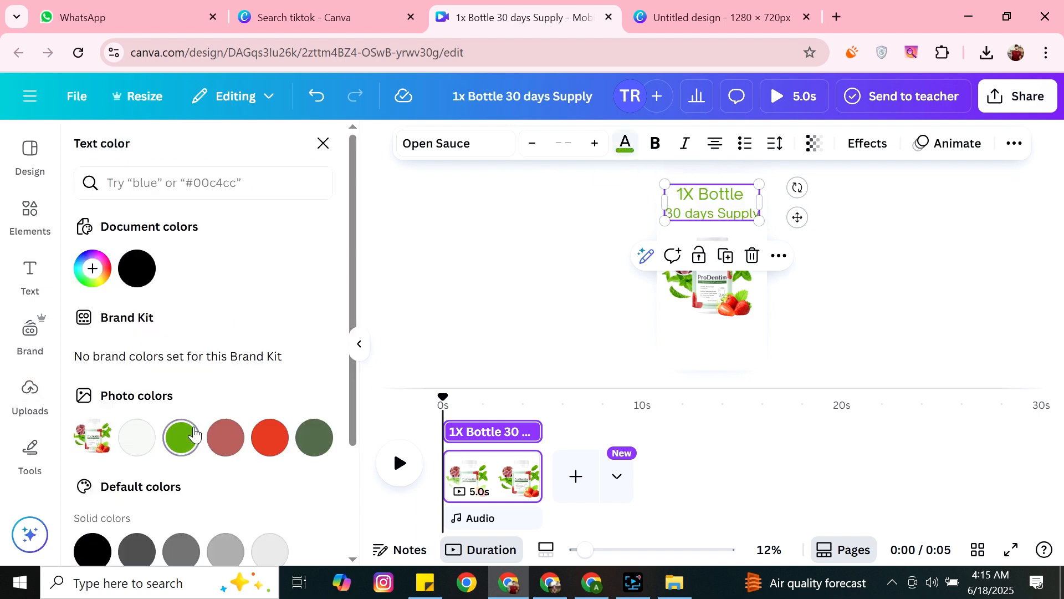
left_click(578, 284)
left_click(732, 217)
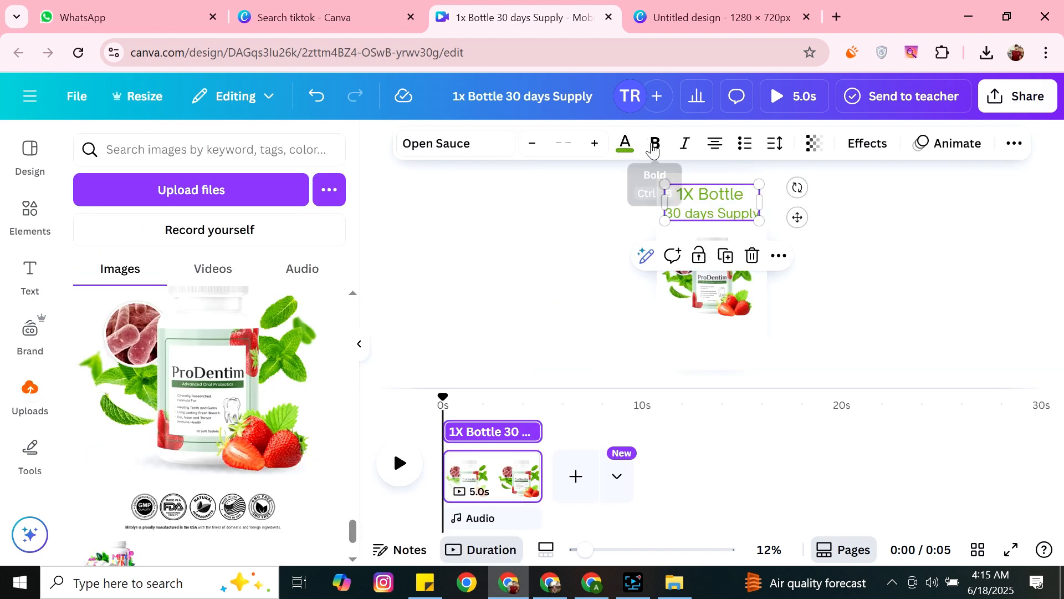
left_click(655, 144)
key("Escape")
Place a copy of the heading text below the product image and scale the copy down slightly.
left_click(712, 191)
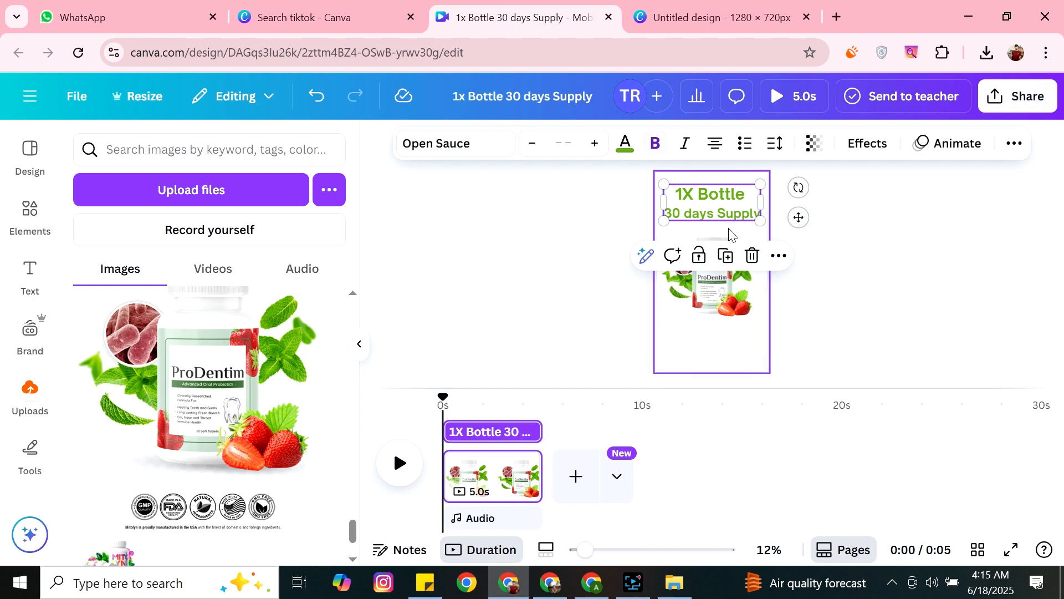
left_click_drag(715, 206, 710, 340)
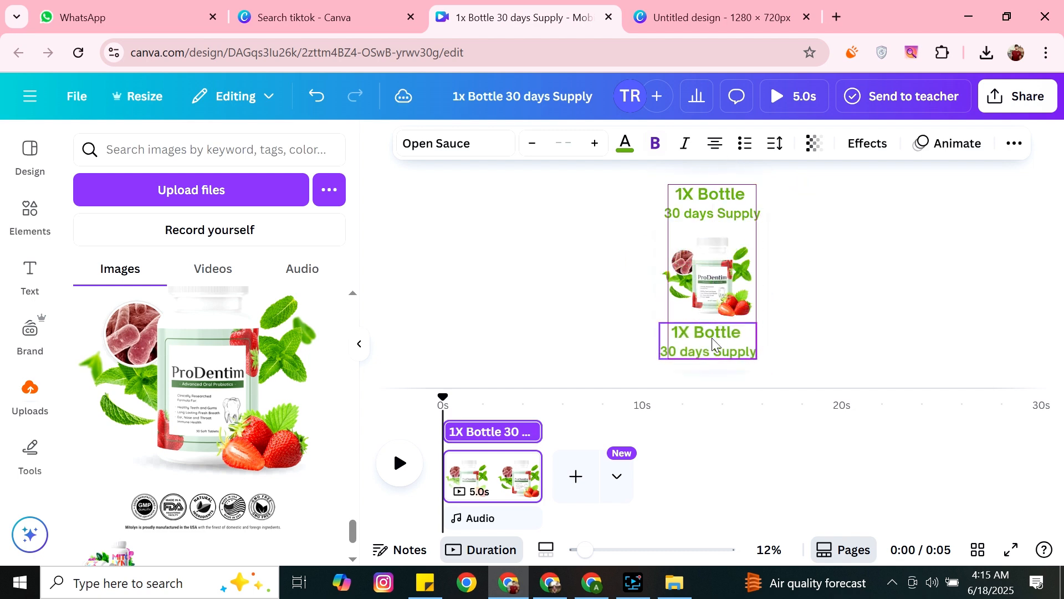
double_click(710, 340)
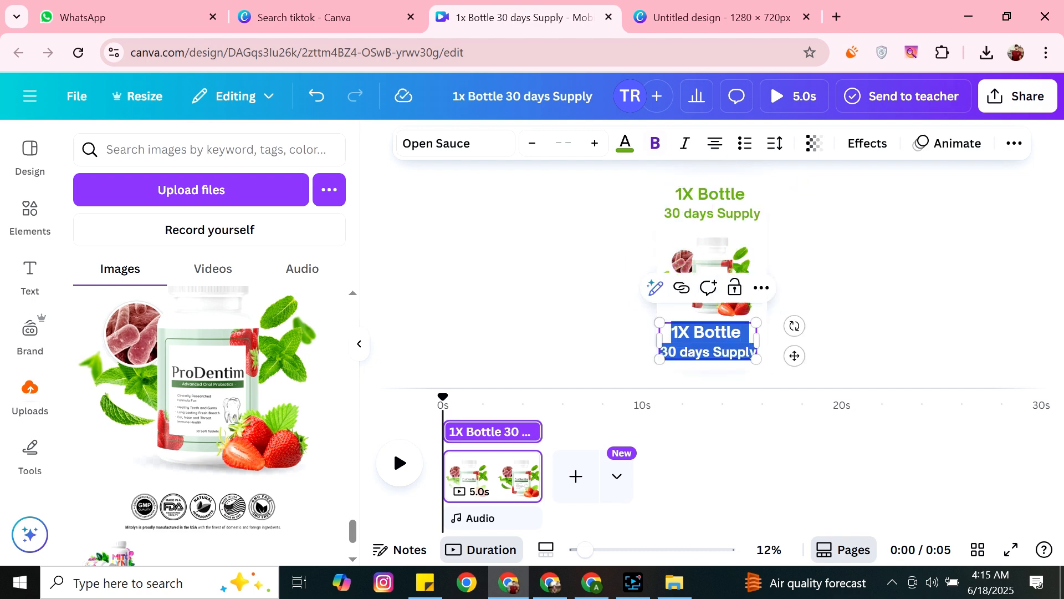
key("Escape")
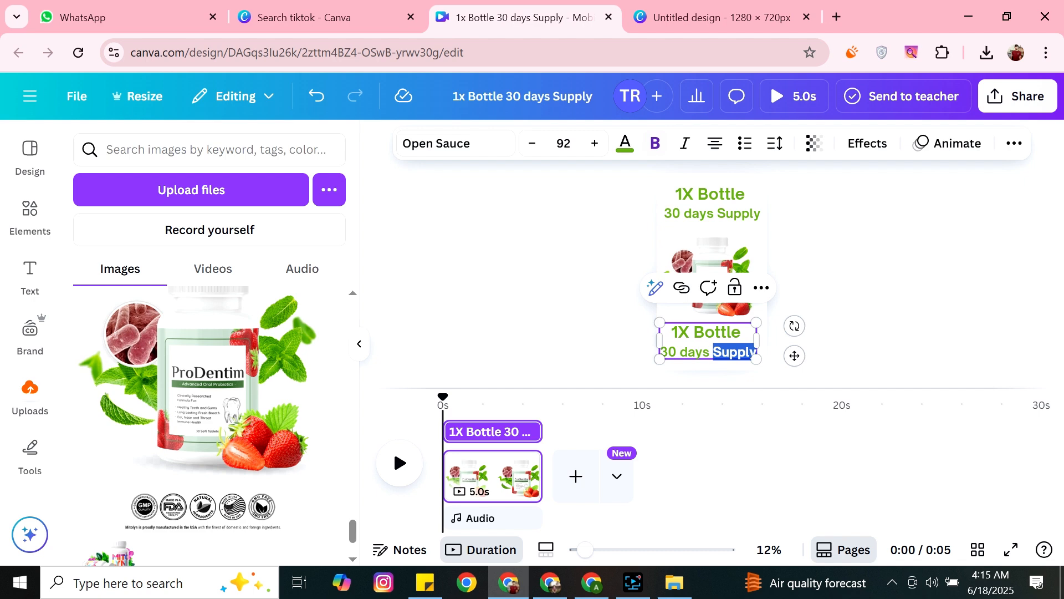
left_click_drag(756, 359, 733, 365)
Replace the copied text below the image with "$69/Bottle", checking the price wording on the ProDentim sales page.
double_click(714, 331)
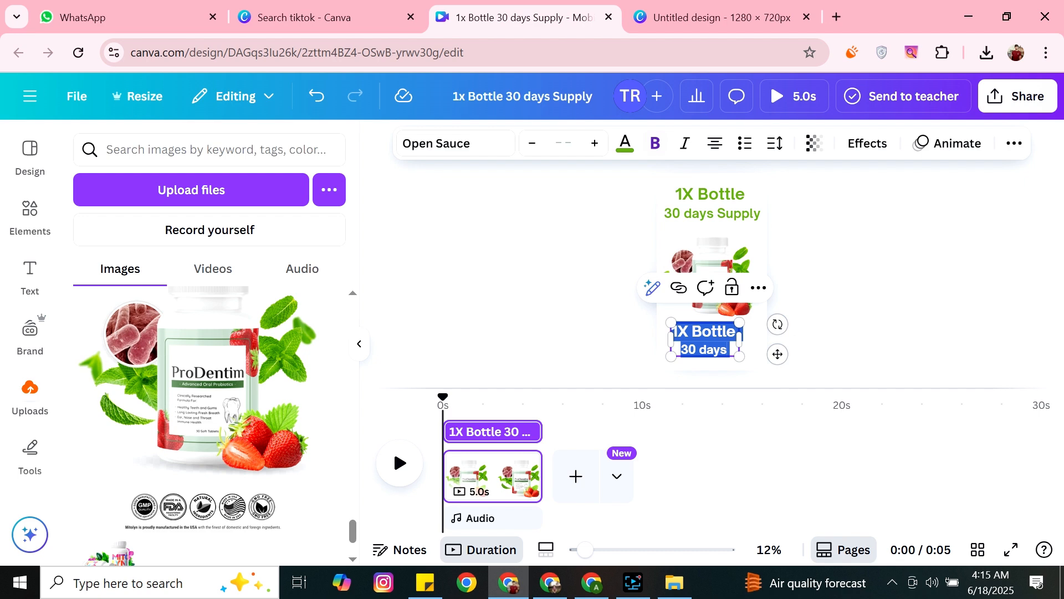
type("69")
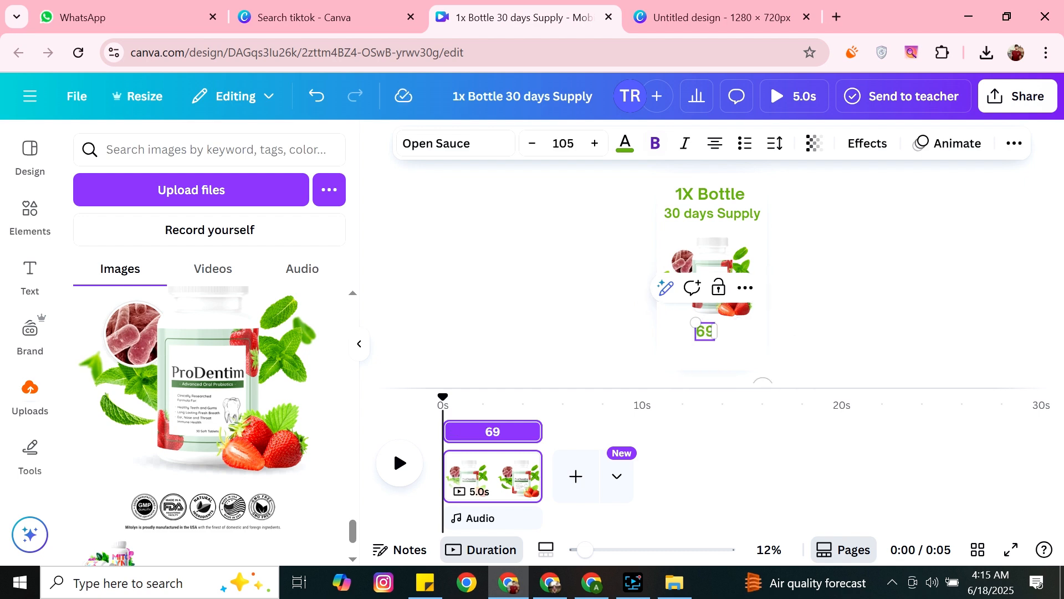
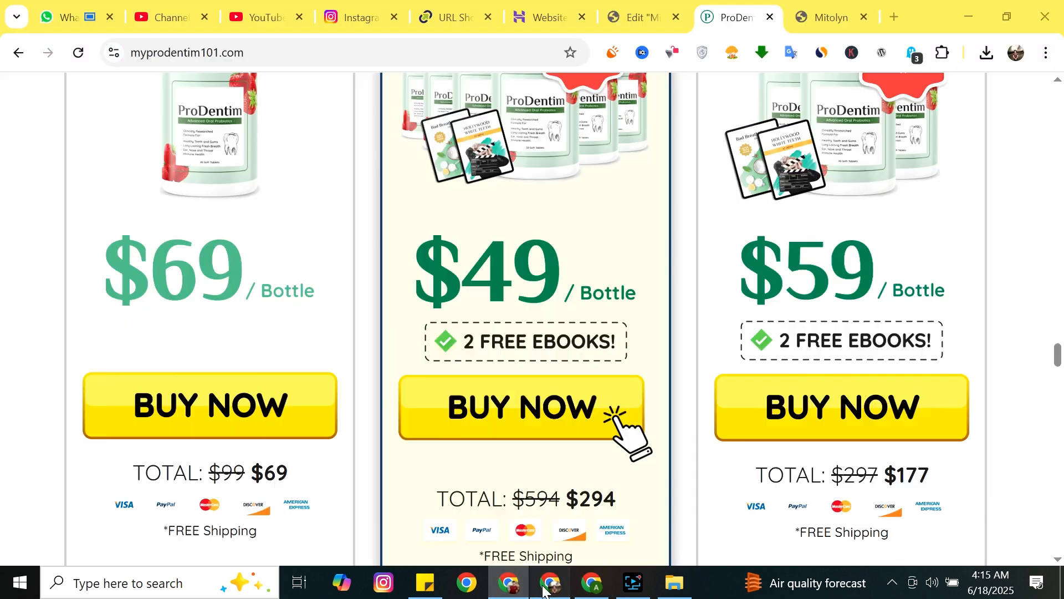
left_click(547, 585)
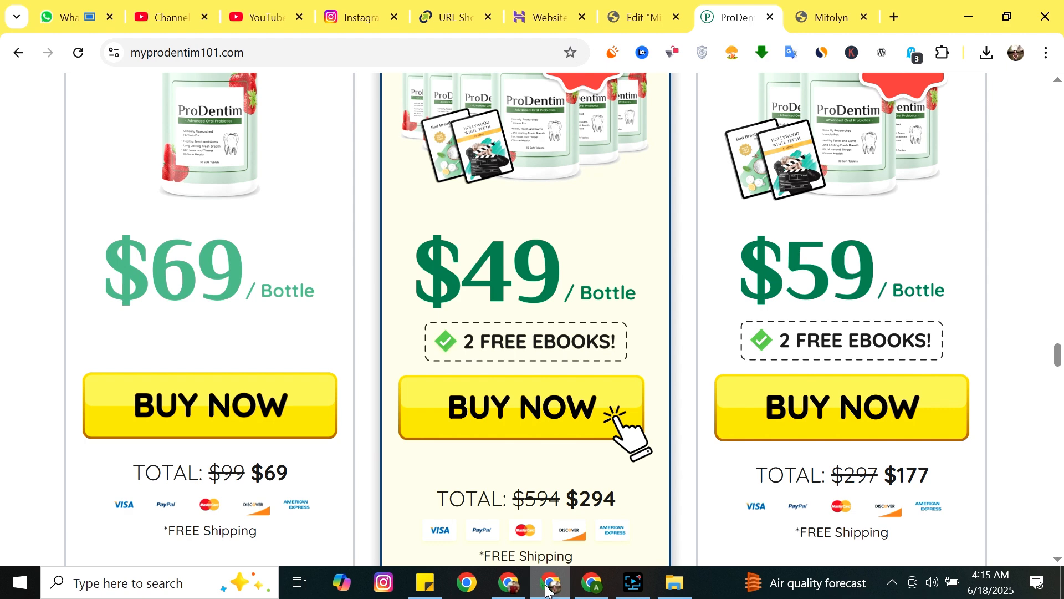
left_click(538, 583)
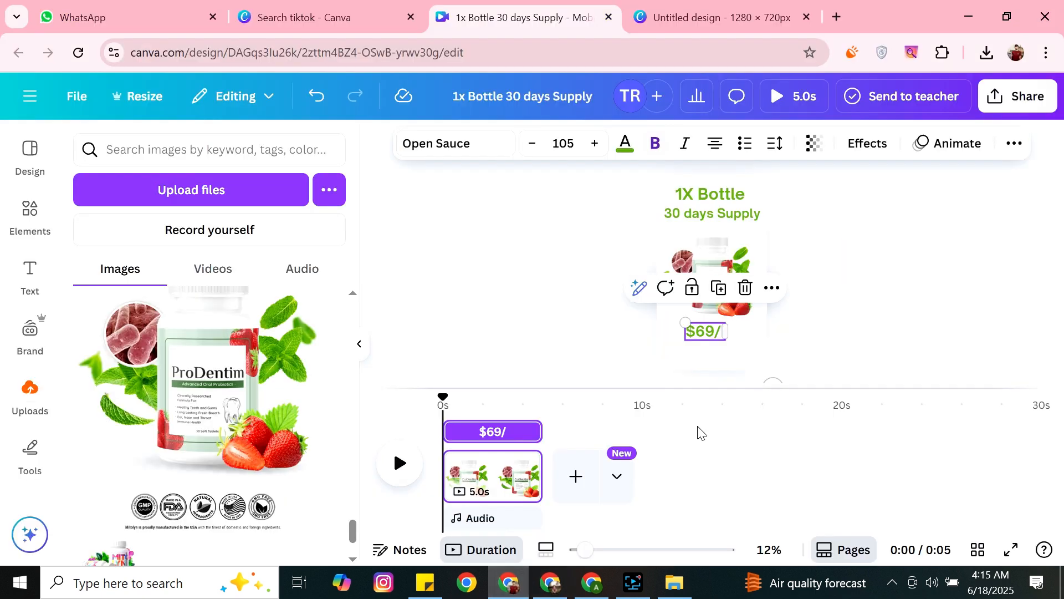
left_click(723, 332)
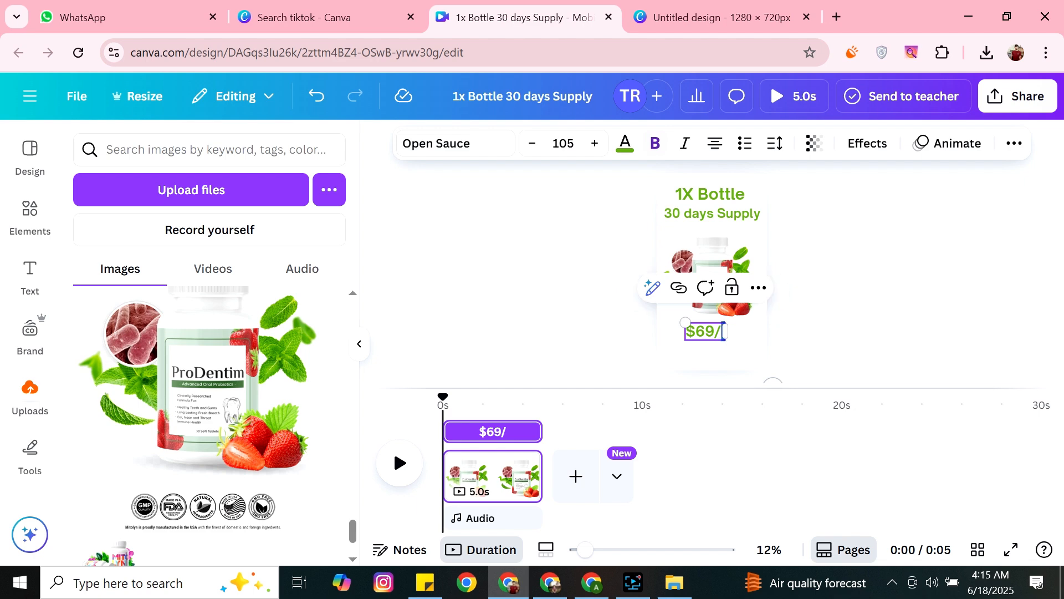
type("Bo")
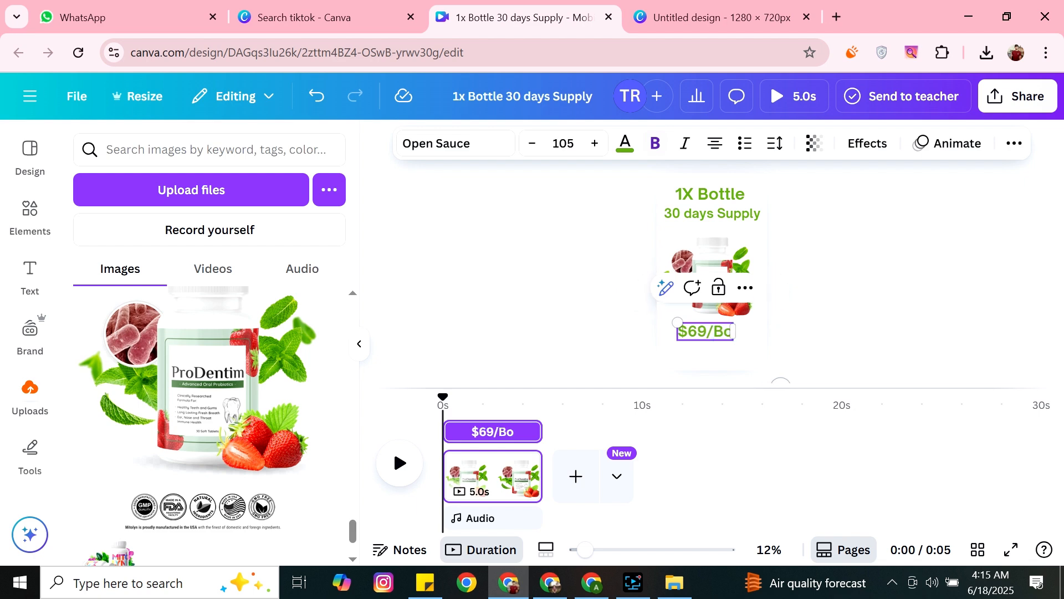
type("ttle")
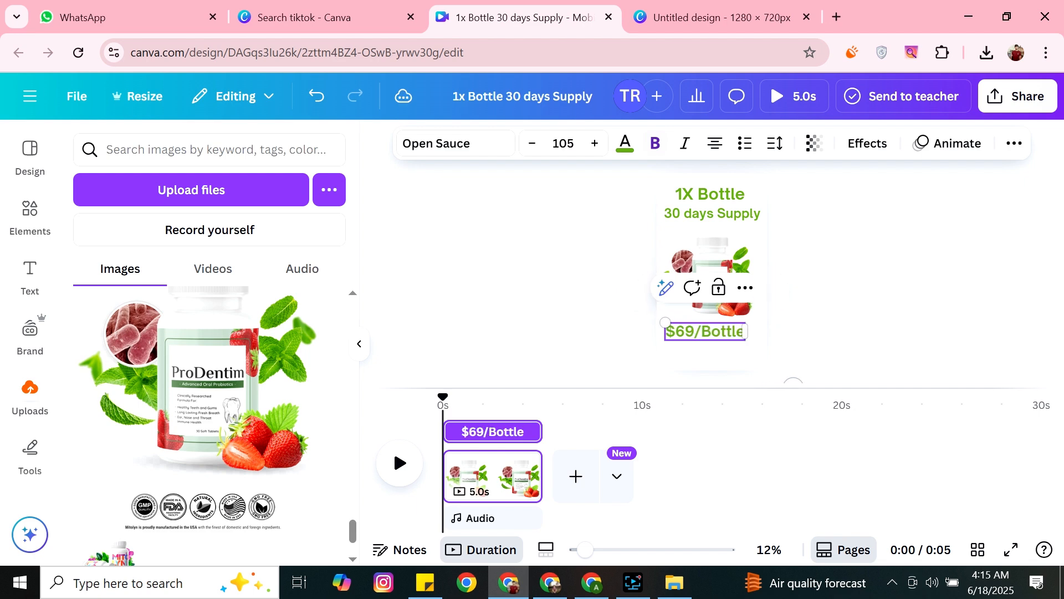
Adjust the font size of the "$69/Bottle" text to 99.2.
scroll(1008, 330, "up", 5)
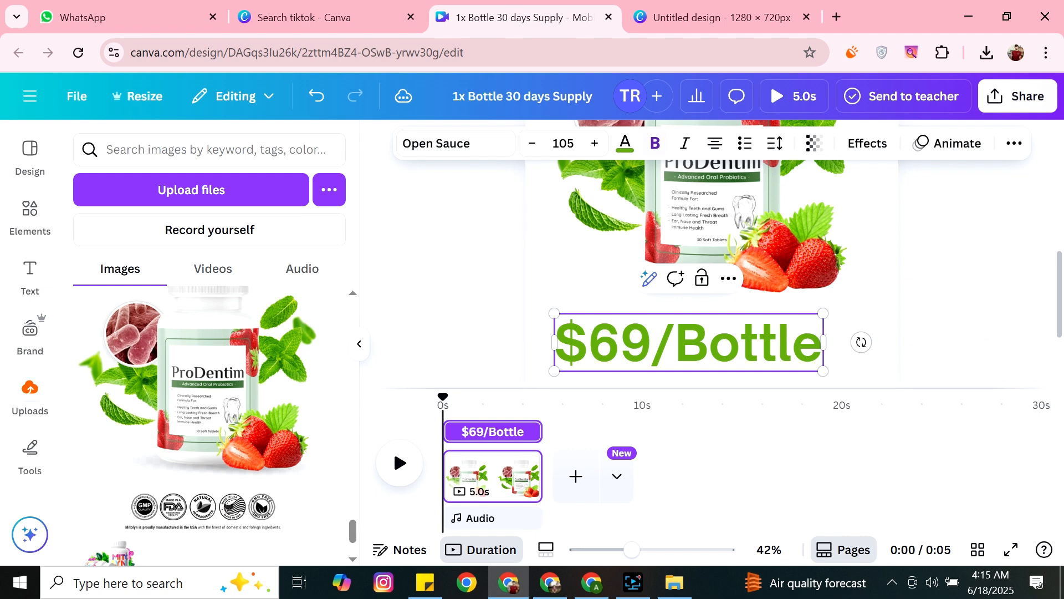
left_click_drag(821, 342, 679, 342)
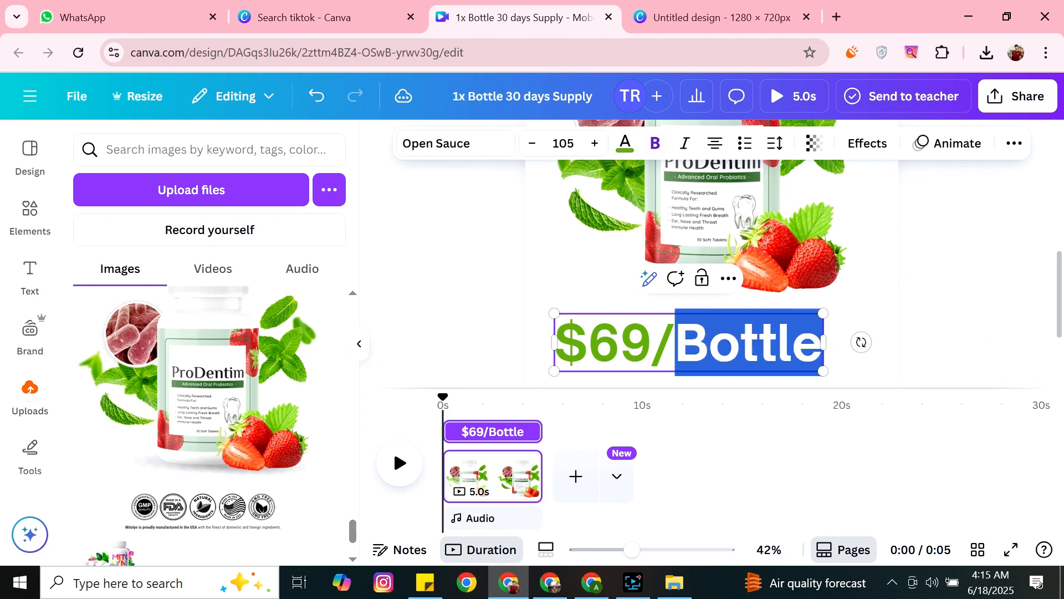
left_click(540, 158)
left_click(540, 157)
left_click(539, 157)
left_click(537, 150)
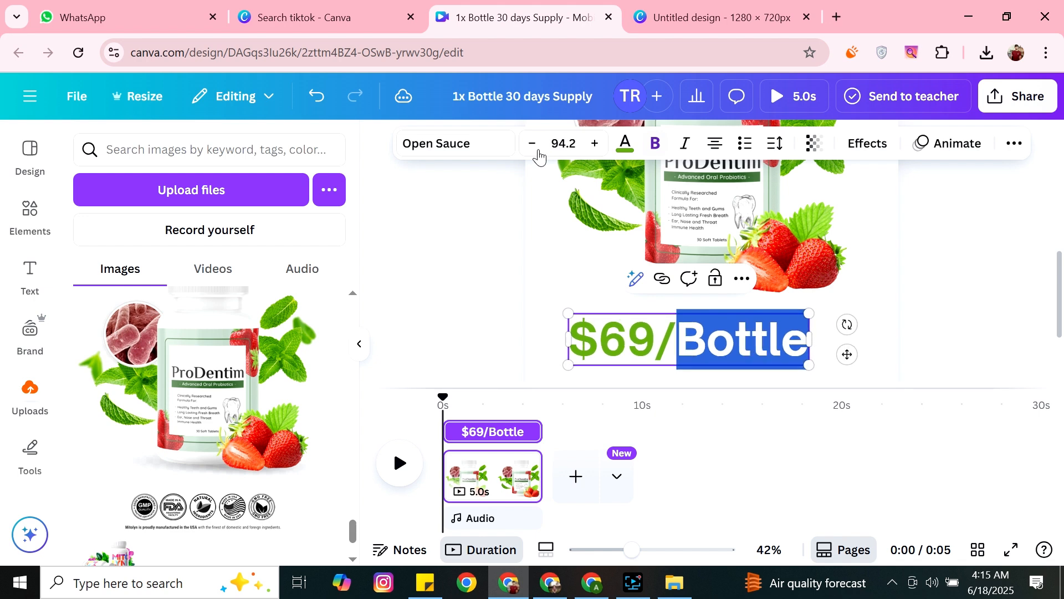
left_click(536, 151)
left_click(537, 151)
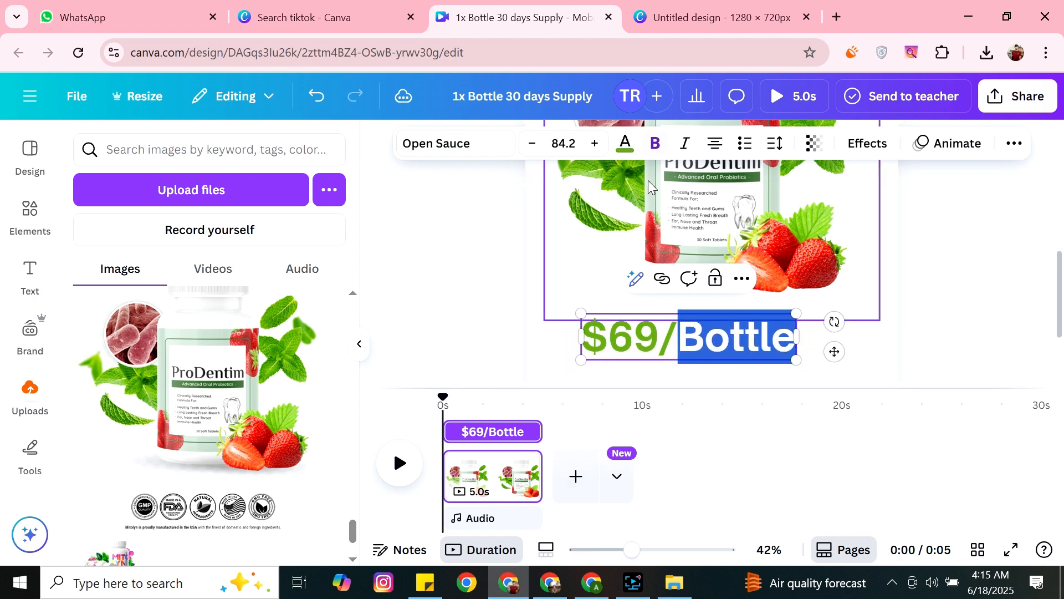
left_click(595, 144)
left_click(594, 144)
left_click(595, 144)
left_click(595, 144)
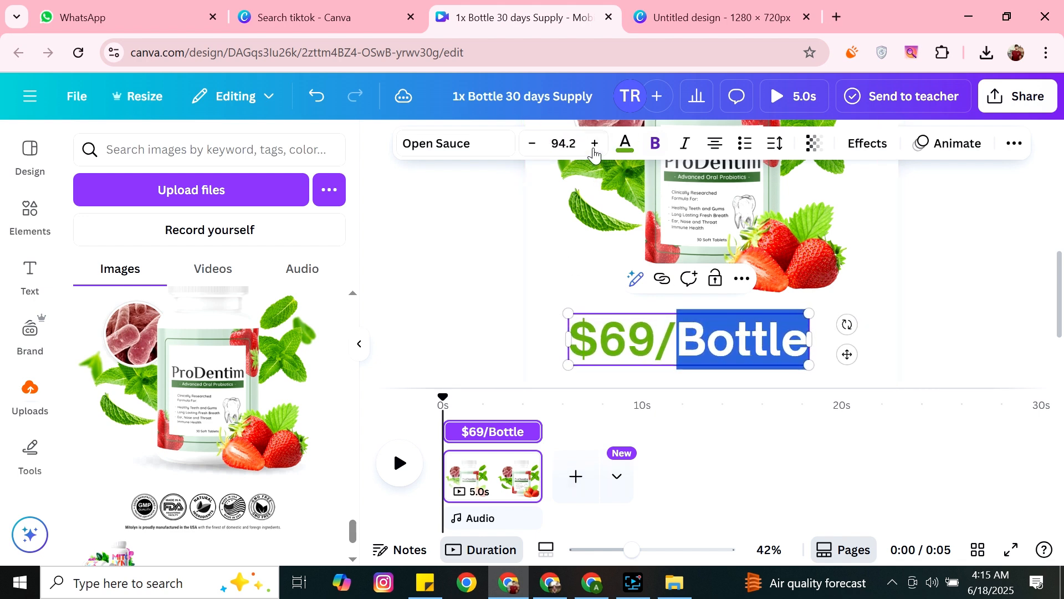
left_click(595, 144)
left_click(594, 144)
left_click(473, 285)
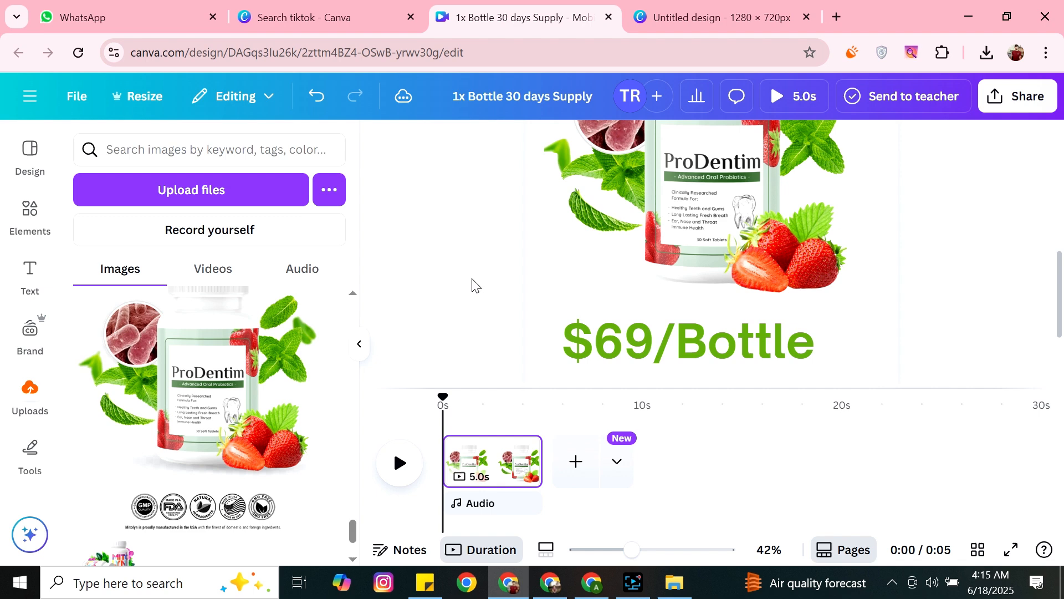
Delete the word "Bottle" from the price text so it reads "$69/".
left_click(710, 321)
double_click(707, 341)
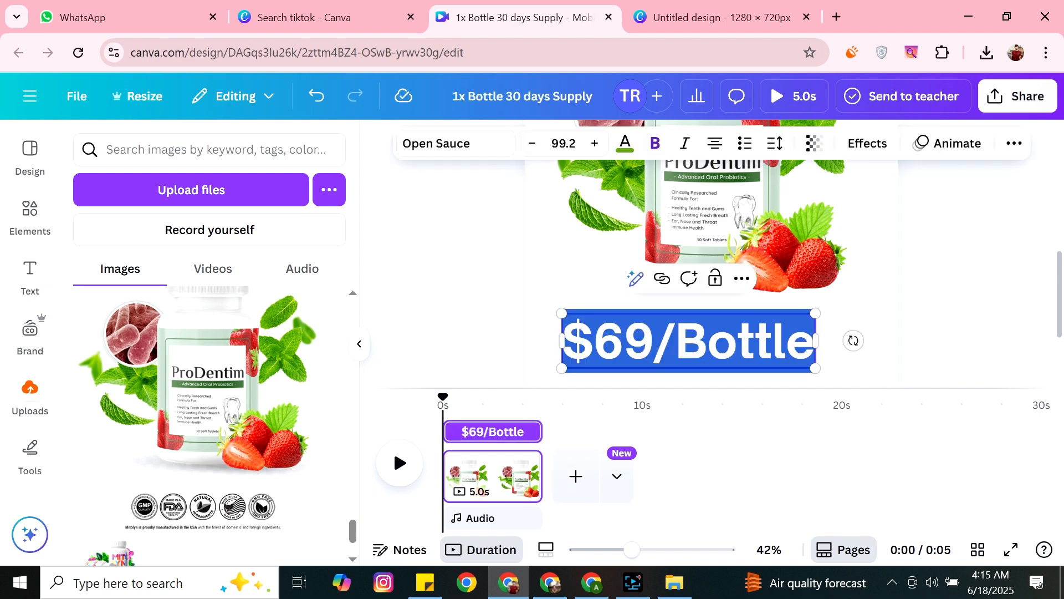
left_click(737, 341)
left_click_drag(814, 341, 675, 341)
key("BackSpace")
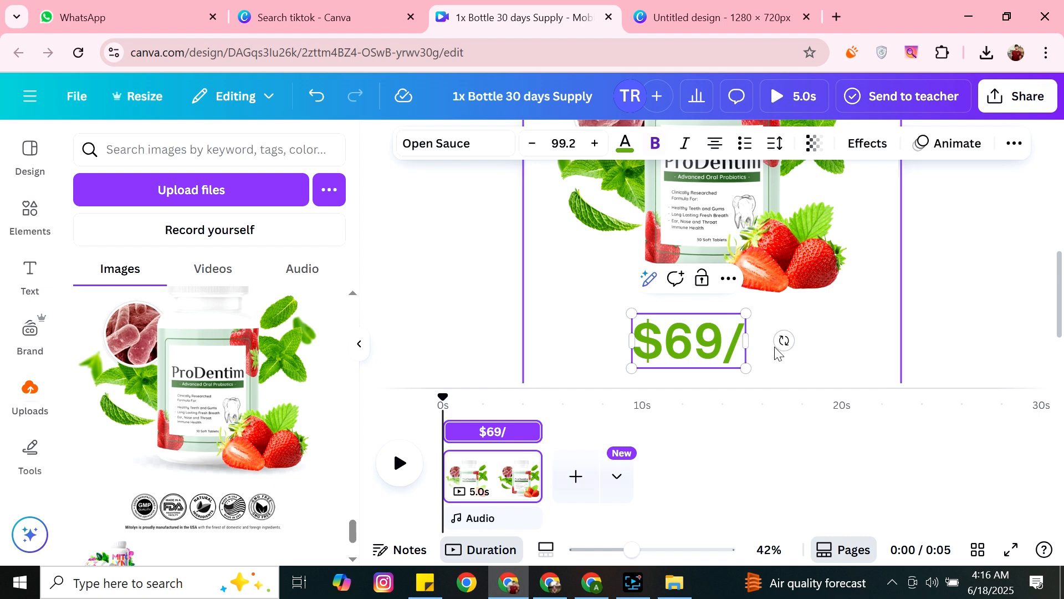
left_click(591, 330)
left_click(697, 352)
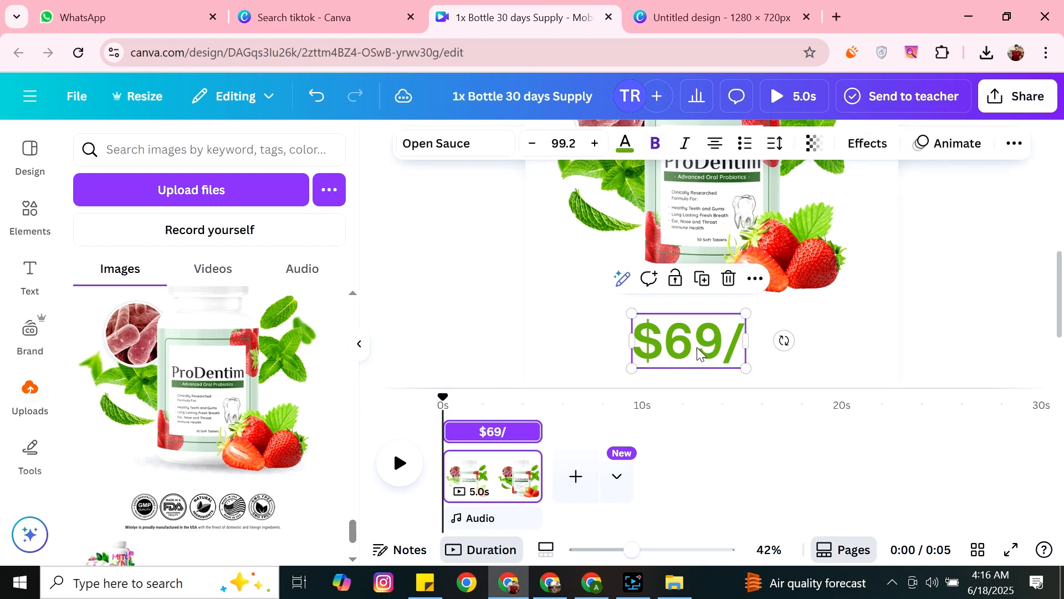
Duplicate the "$69/" text, place the copy beside the original and replace its text with "Bottle".
key("ctrl+d")
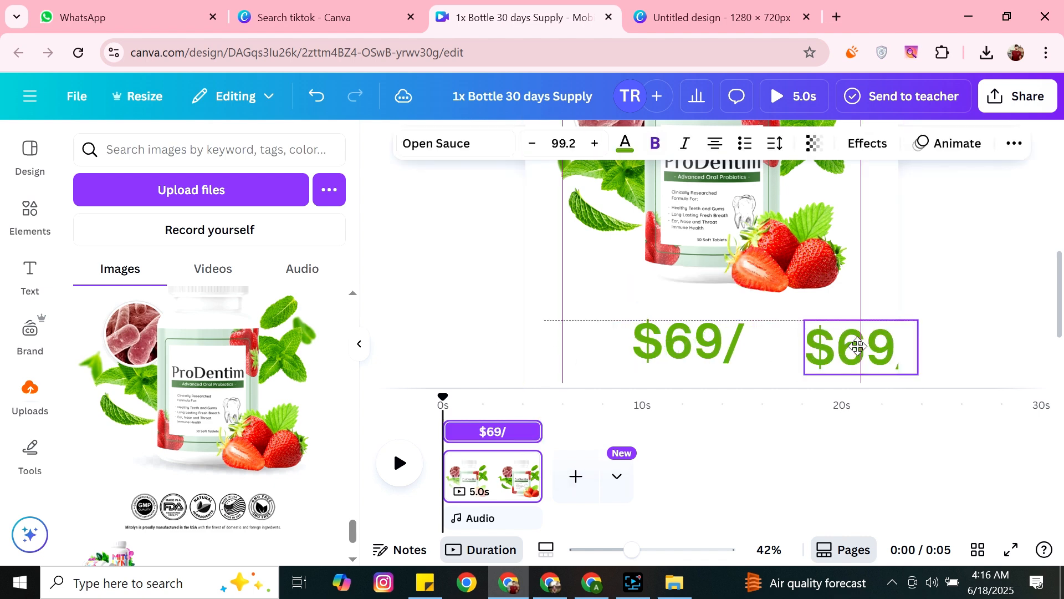
left_click_drag(859, 346, 803, 346)
double_click(803, 345)
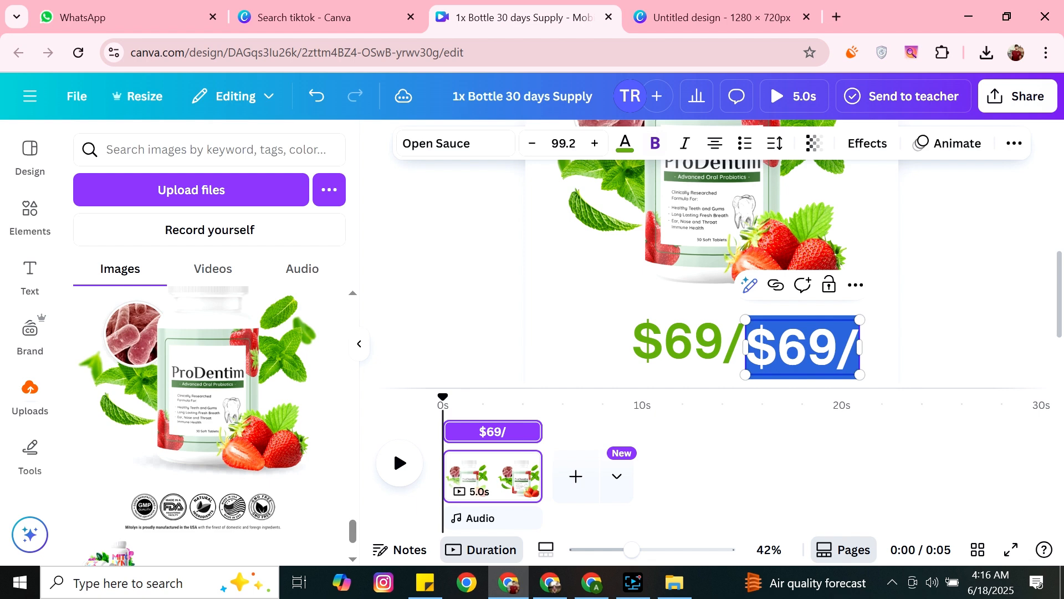
key("ctrl+v")
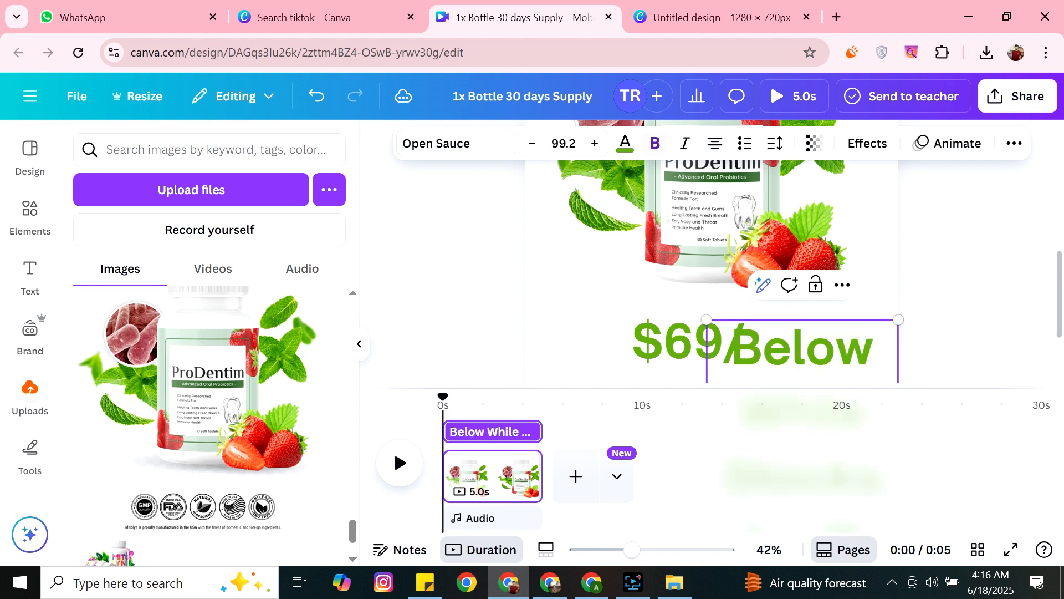
key("ctrl+a")
type("b")
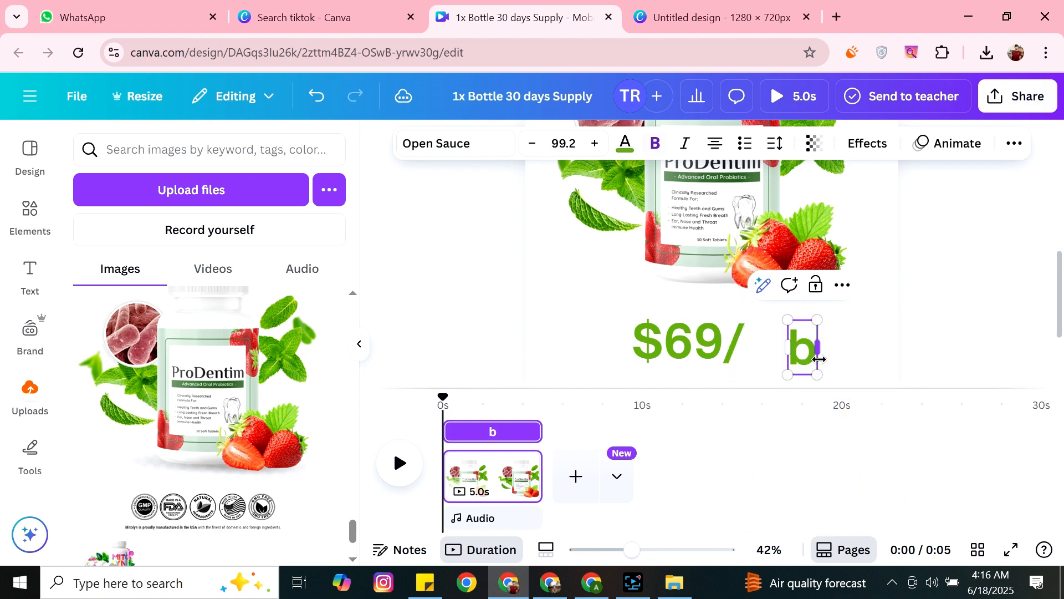
key("BackSpace")
type("Bottle")
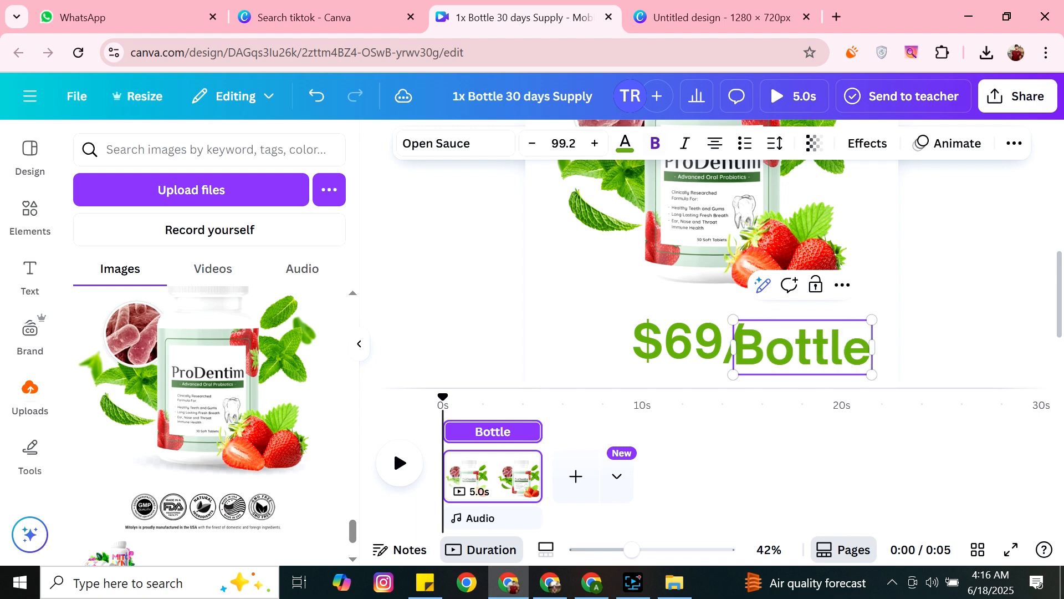
Scale the "Bottle" text down to font size 42, keeping it right after the slash of the price.
left_click_drag(866, 319, 804, 335)
left_click(895, 316)
left_click(789, 359)
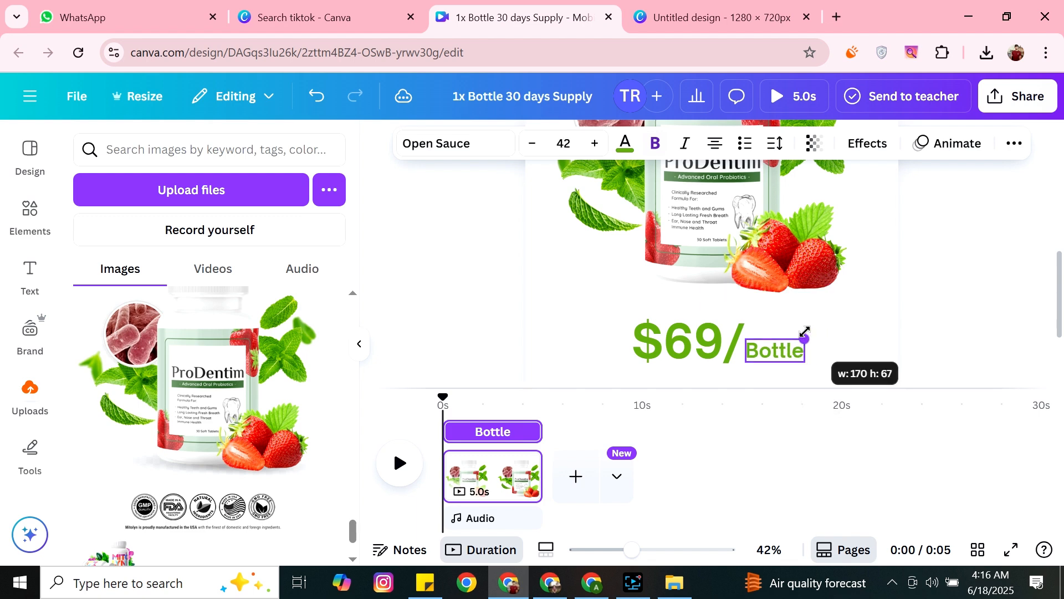
left_click(977, 268)
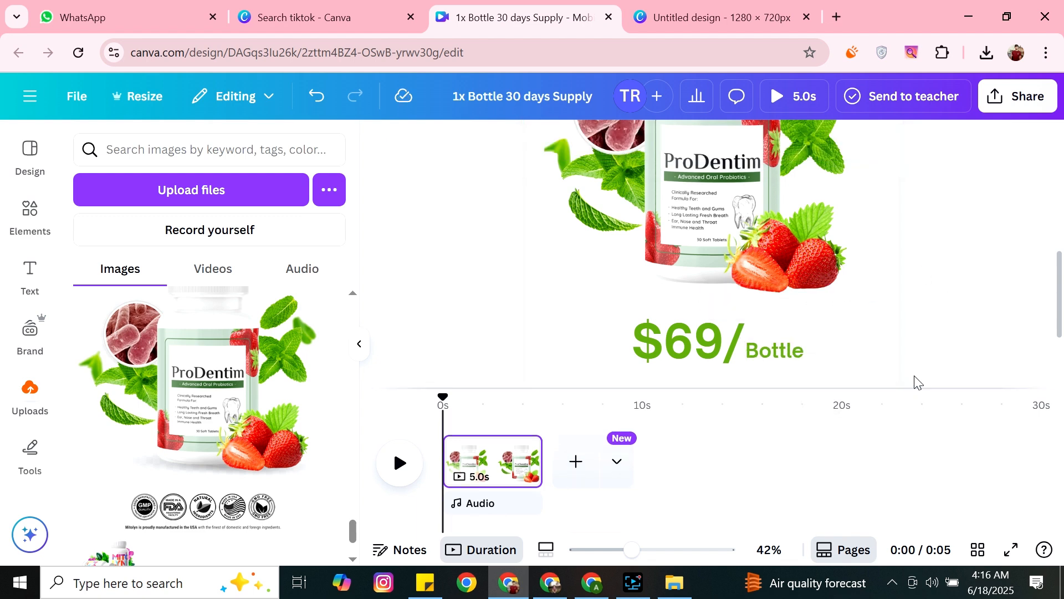
Group the "$69/" and "Bottle" texts and enlarge the group below the product image.
left_click_drag(770, 345, 899, 366)
left_click(675, 277)
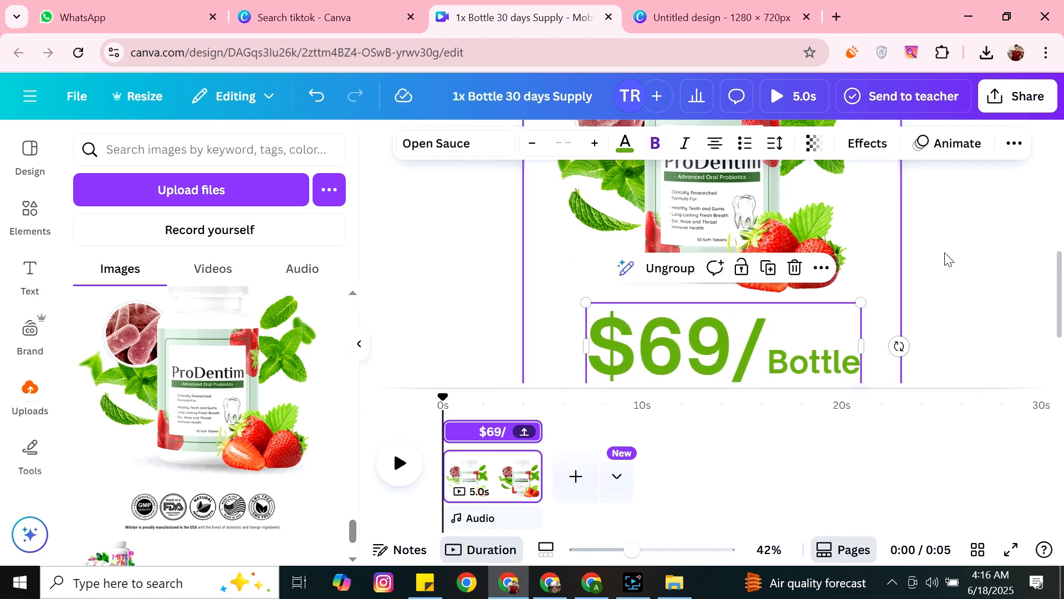
left_click(942, 257)
Check what follows the price on the ProDentim sales page, and move the grouped price up slightly in the Canva design.
scroll(836, 313, "up", 3)
scroll(836, 313, "down", 4)
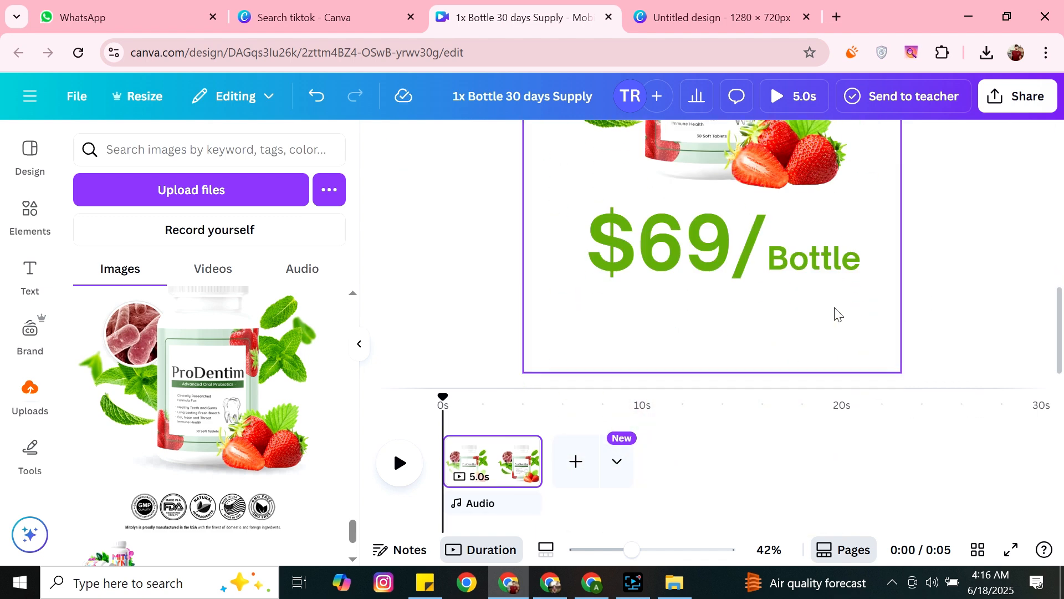
key("alt+Tab")
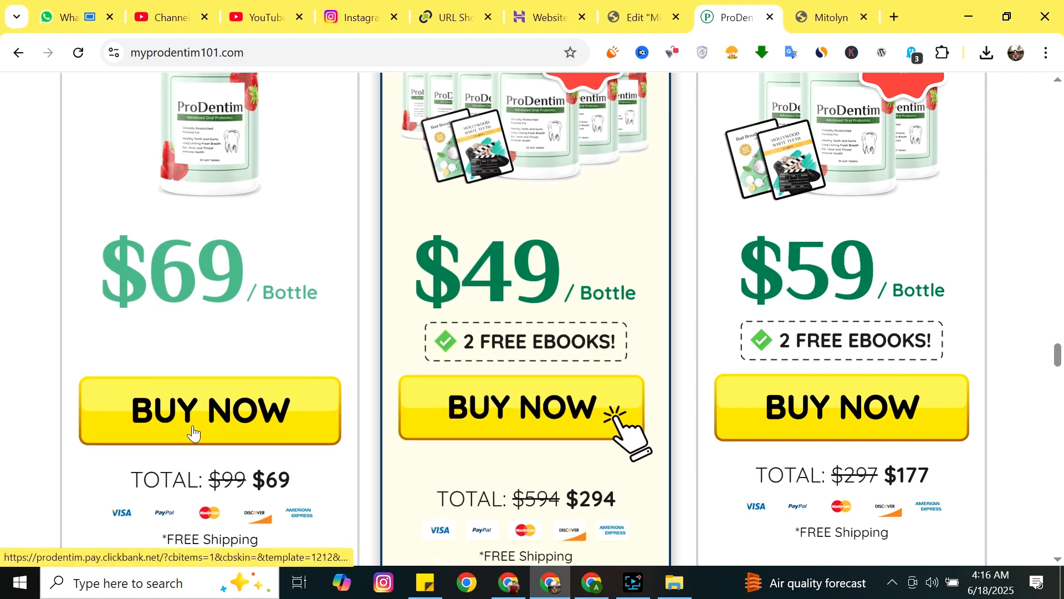
scroll(273, 368, "down", 4)
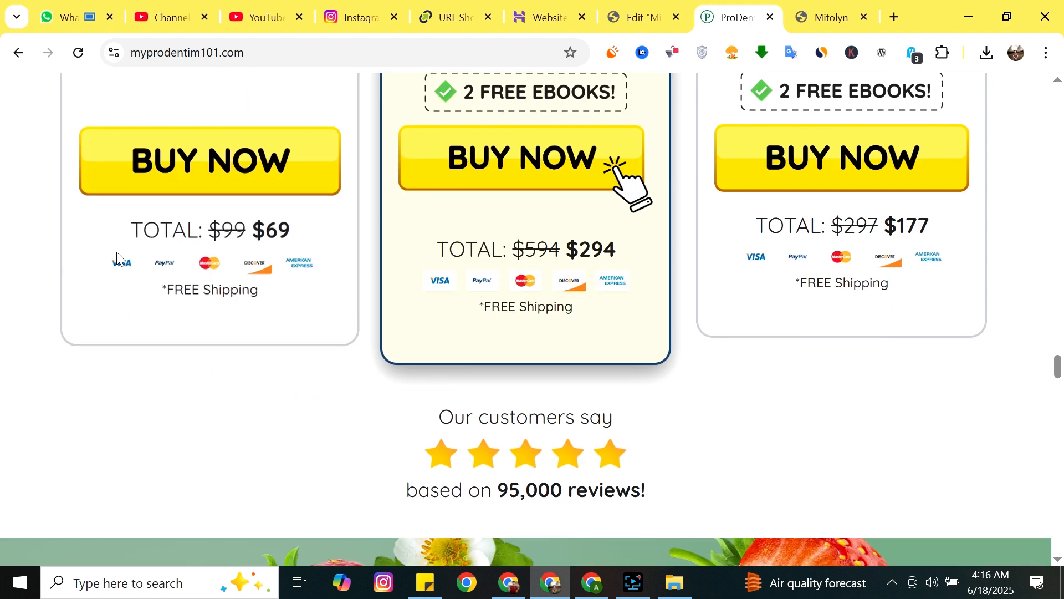
left_click(513, 582)
left_click(712, 245)
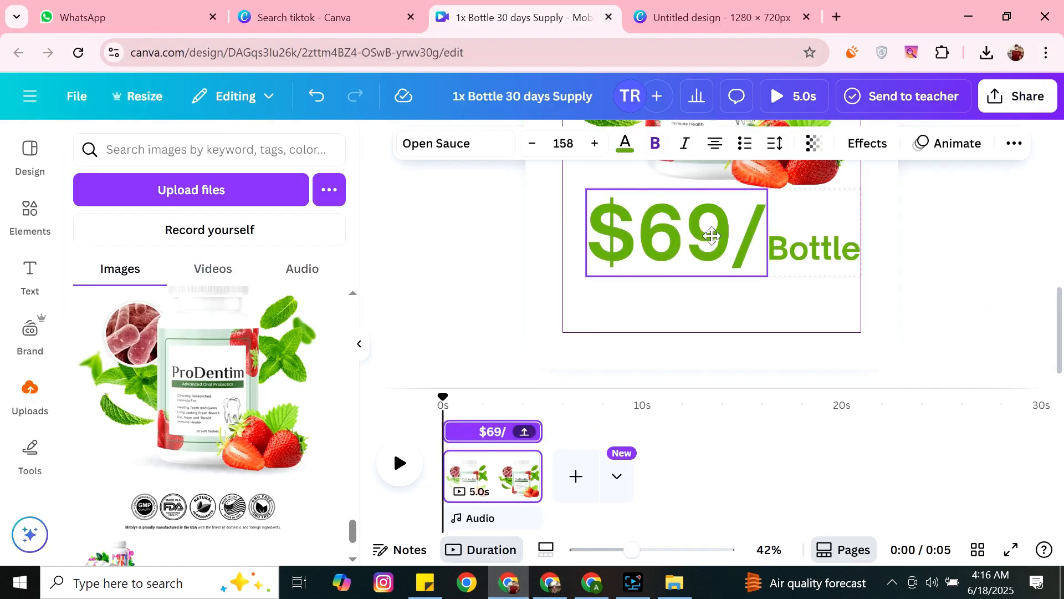
Search the Canva elements for "buy now" and browse the full list of graphics for a suitable button.
left_click(30, 213)
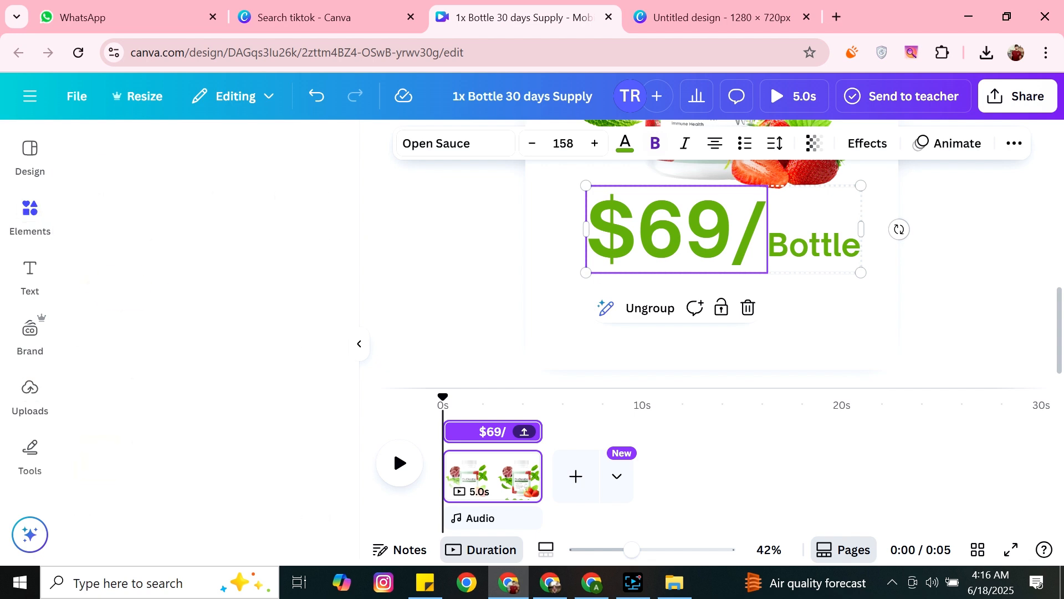
type("buy now")
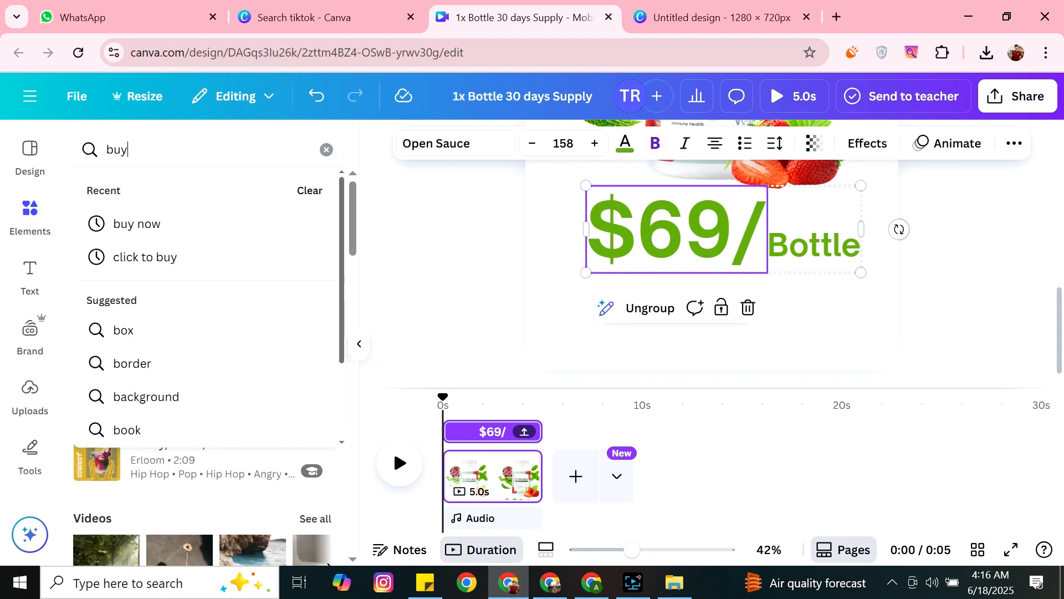
key("Return")
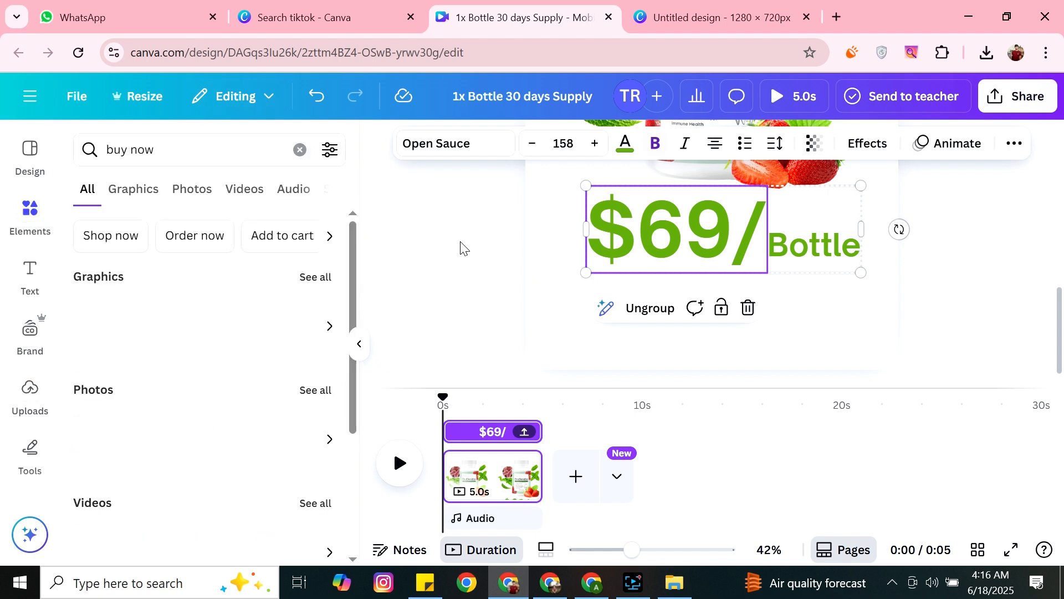
left_click(315, 277)
scroll(185, 388, "down", 10)
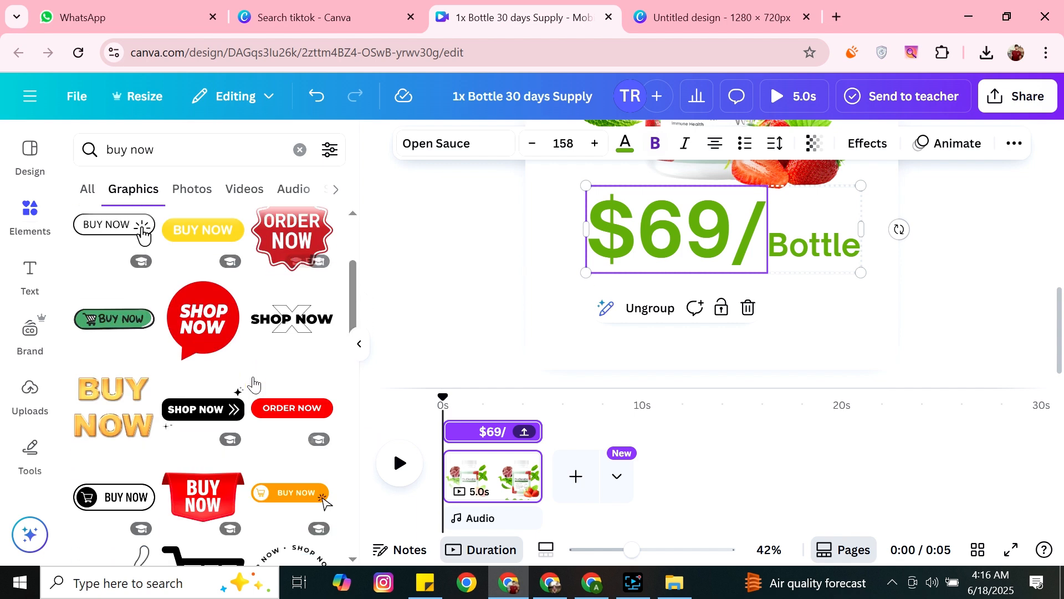
scroll(208, 341, "down", 10)
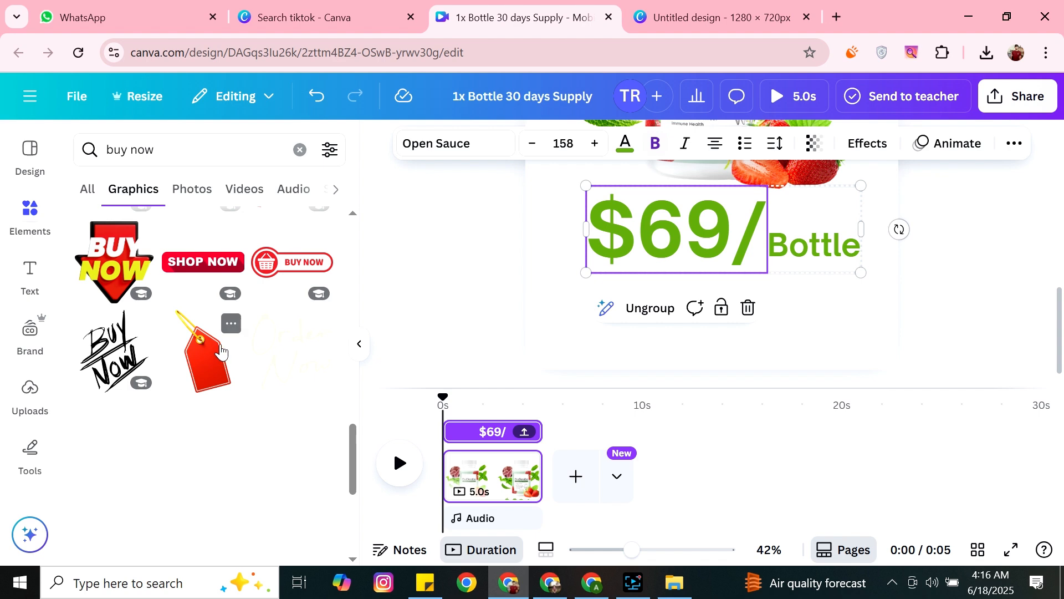
scroll(220, 349, "down", 10)
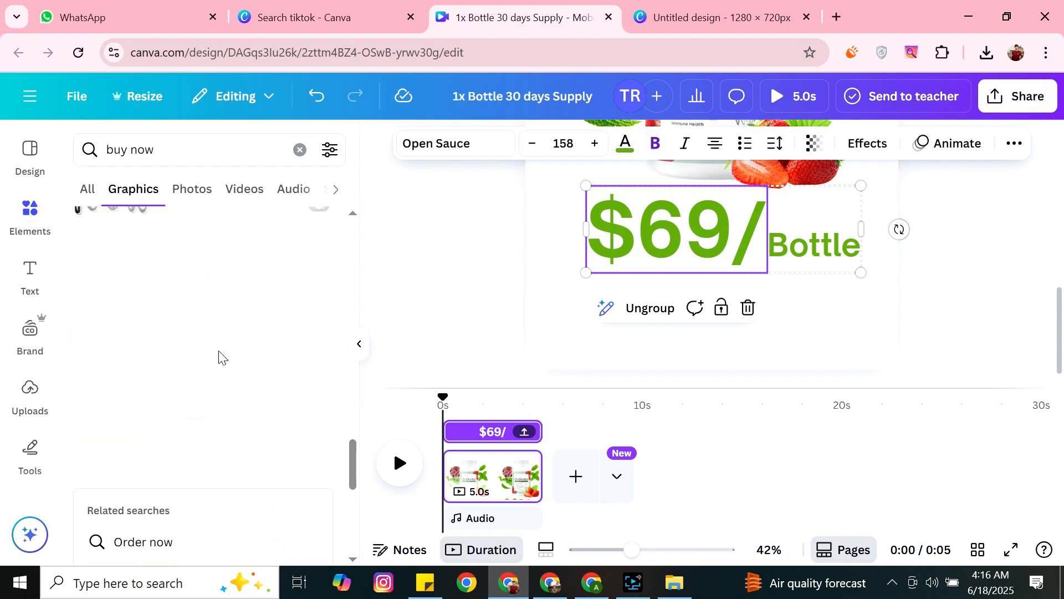
scroll(218, 357, "up", 20)
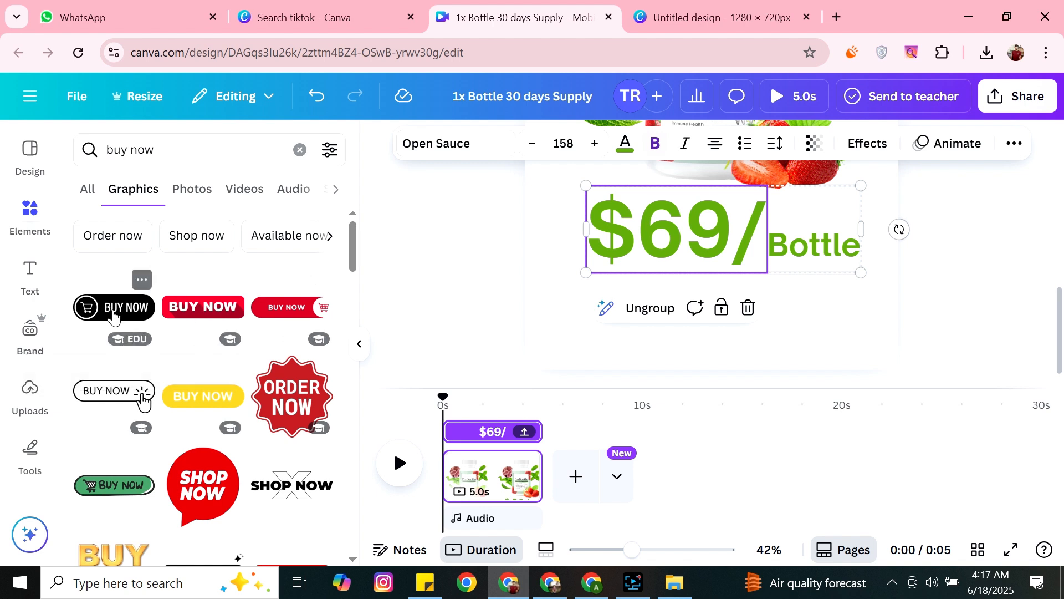
Add the black "BUY NOW" button graphic with the cart icon and place it directly below the price.
left_click_drag(113, 315, 678, 335)
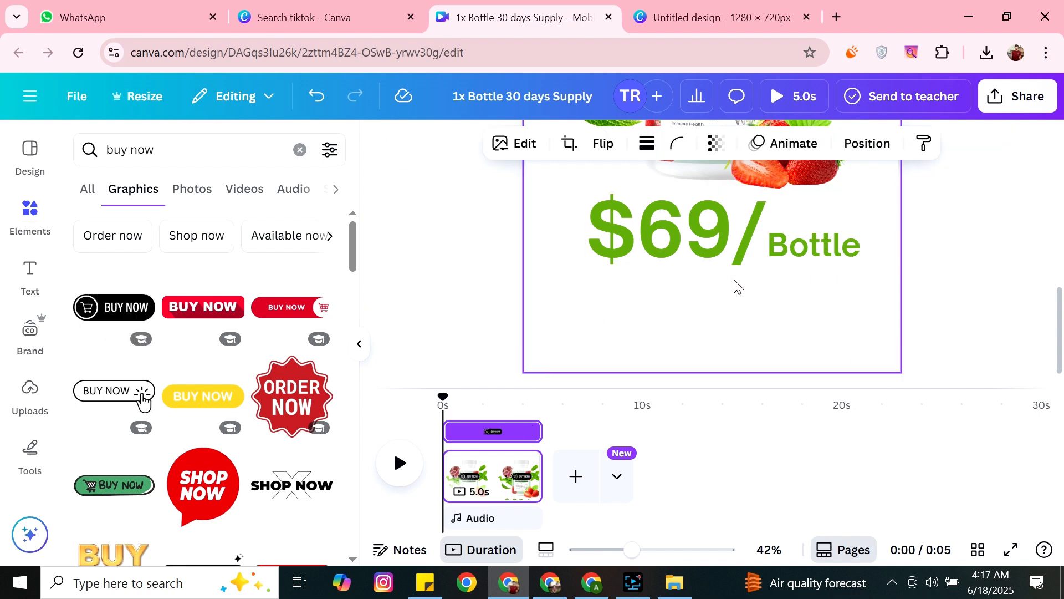
left_click_drag(727, 288, 738, 399)
scroll(770, 278, "down", 4)
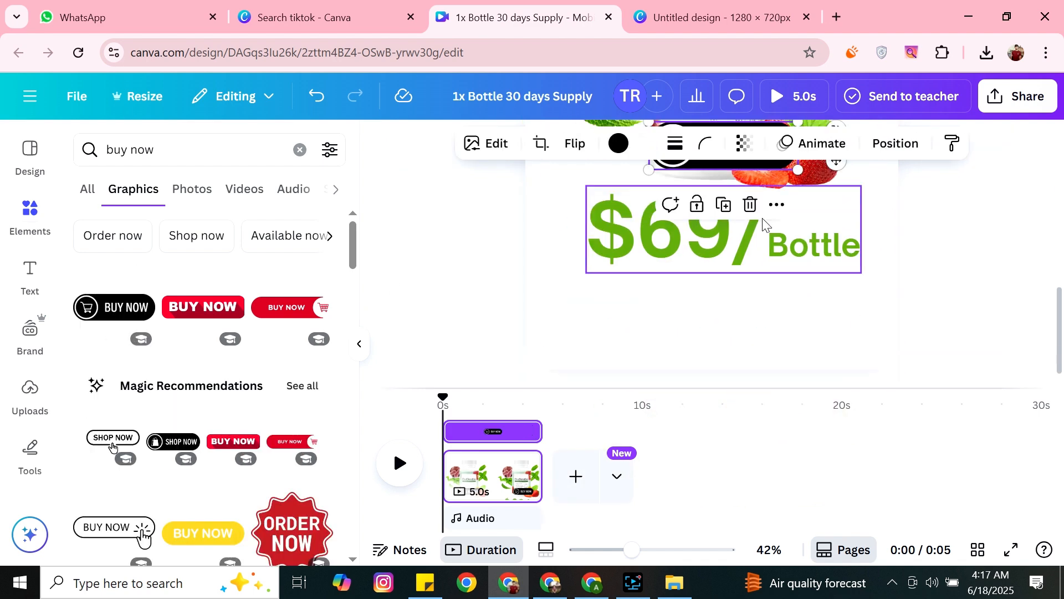
left_click_drag(749, 167, 736, 321)
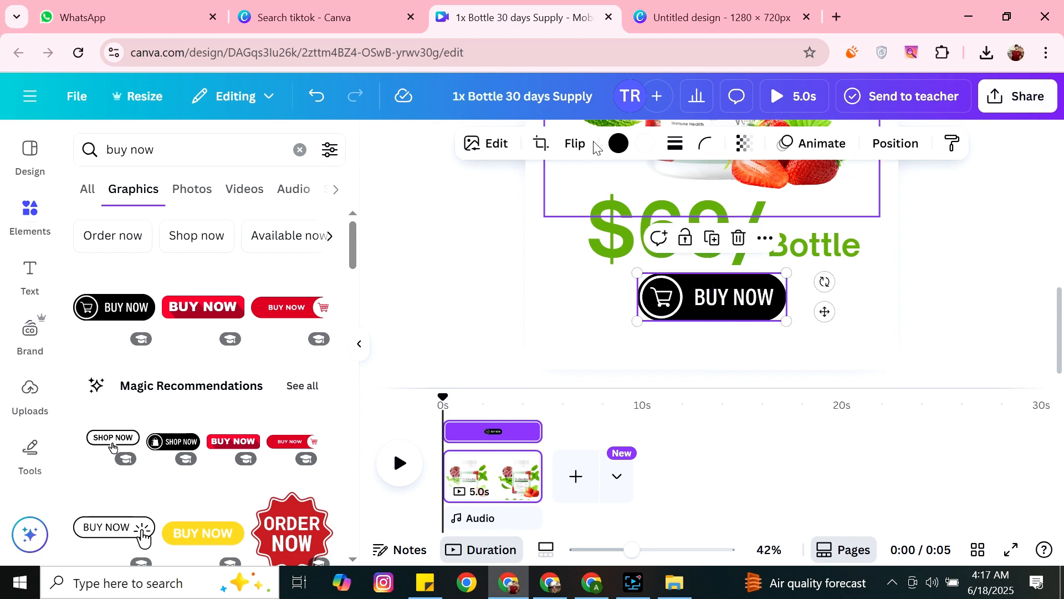
Recolor the "BUY NOW" button's background light orange and its text and cart icon black.
left_click(619, 143)
scroll(233, 298, "down", 3)
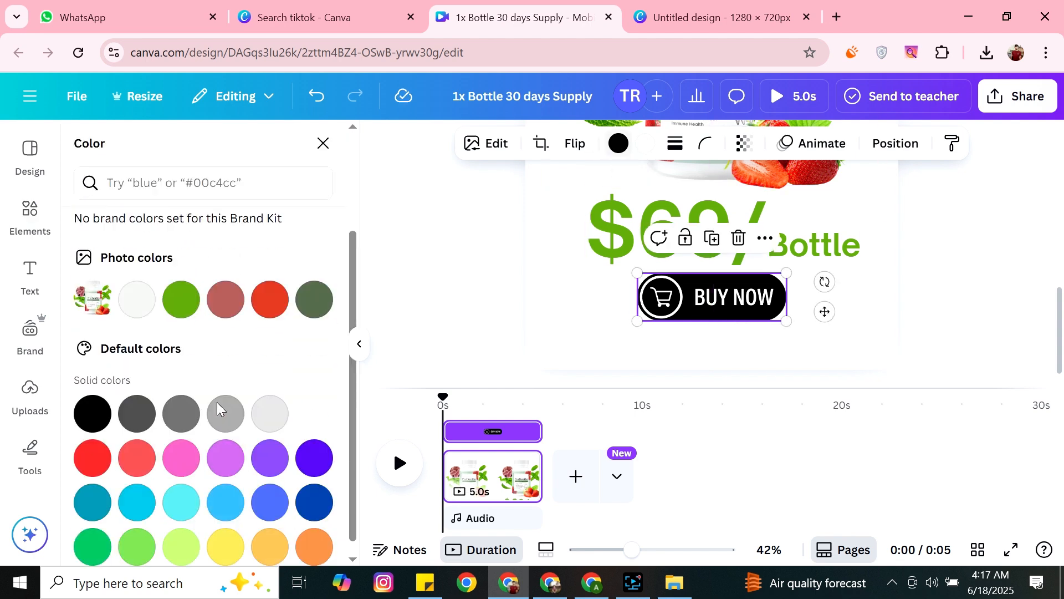
left_click(270, 533)
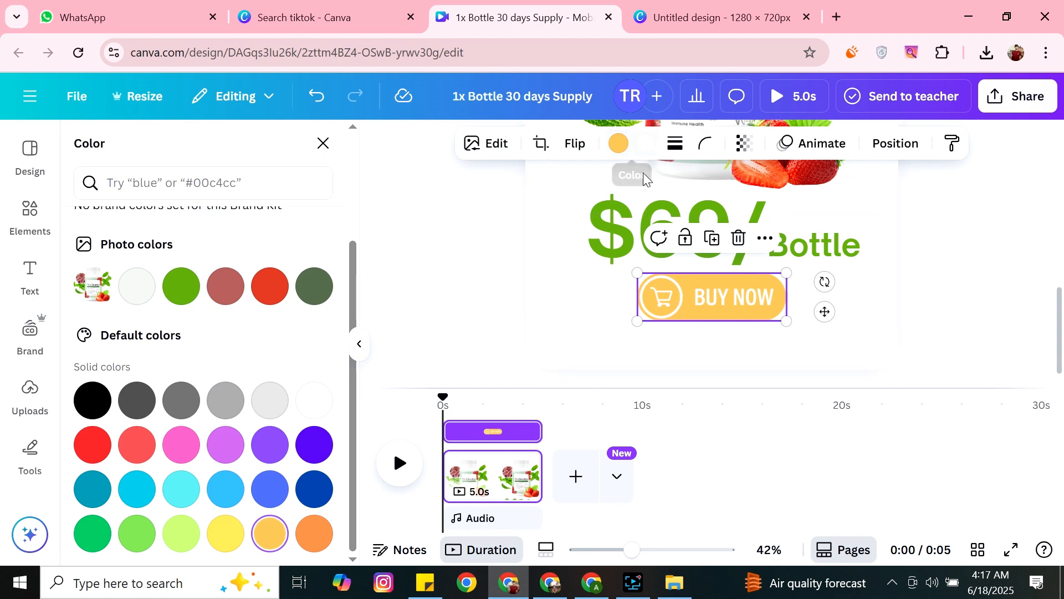
left_click(645, 145)
left_click(92, 400)
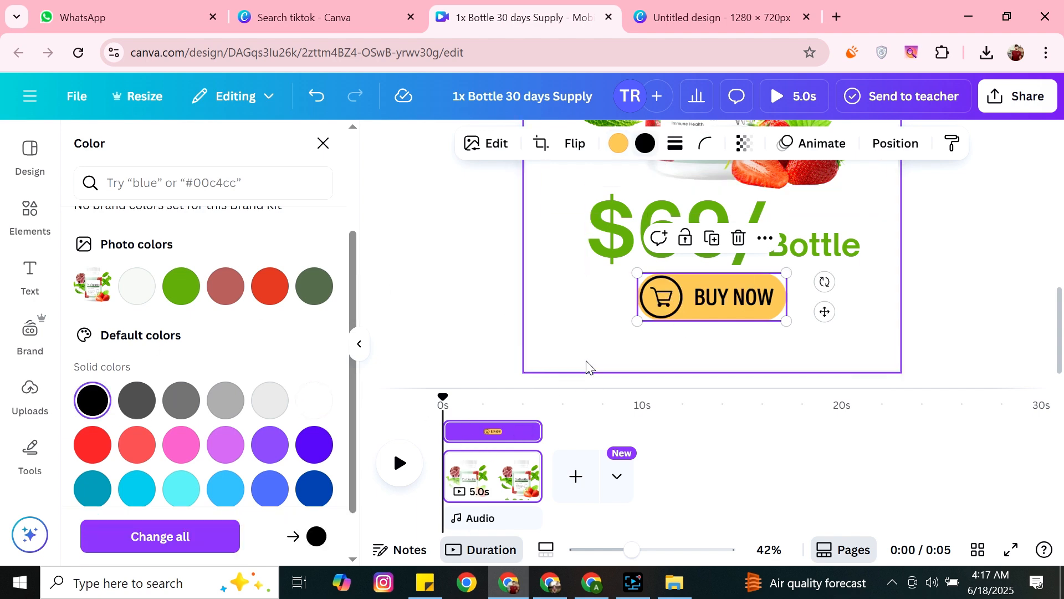
left_click(971, 295)
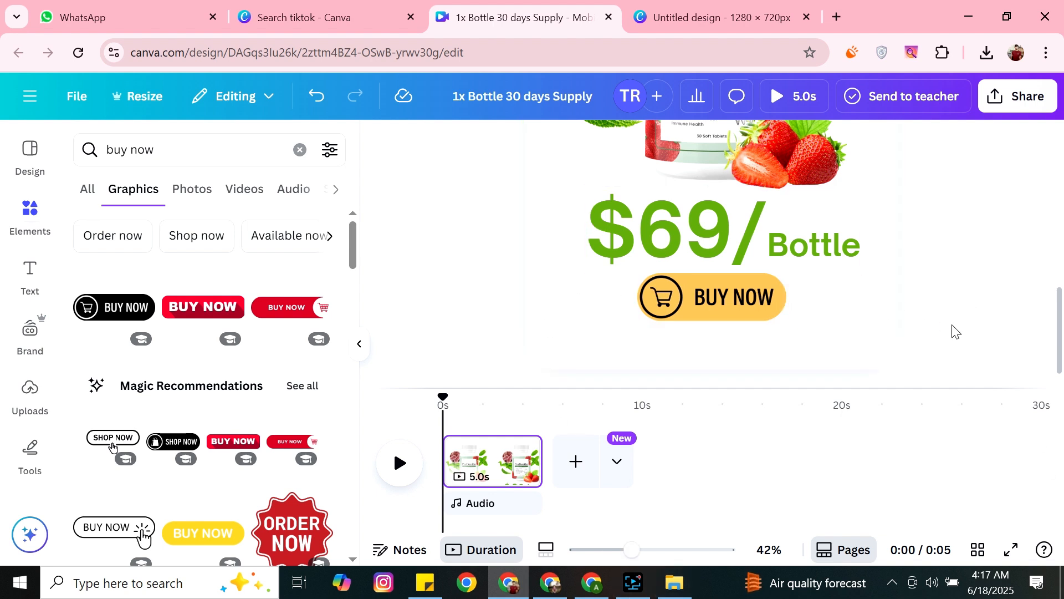
Scale the price group and the "BUY NOW" button down together and center them below the product image.
left_click_drag(952, 330, 649, 232)
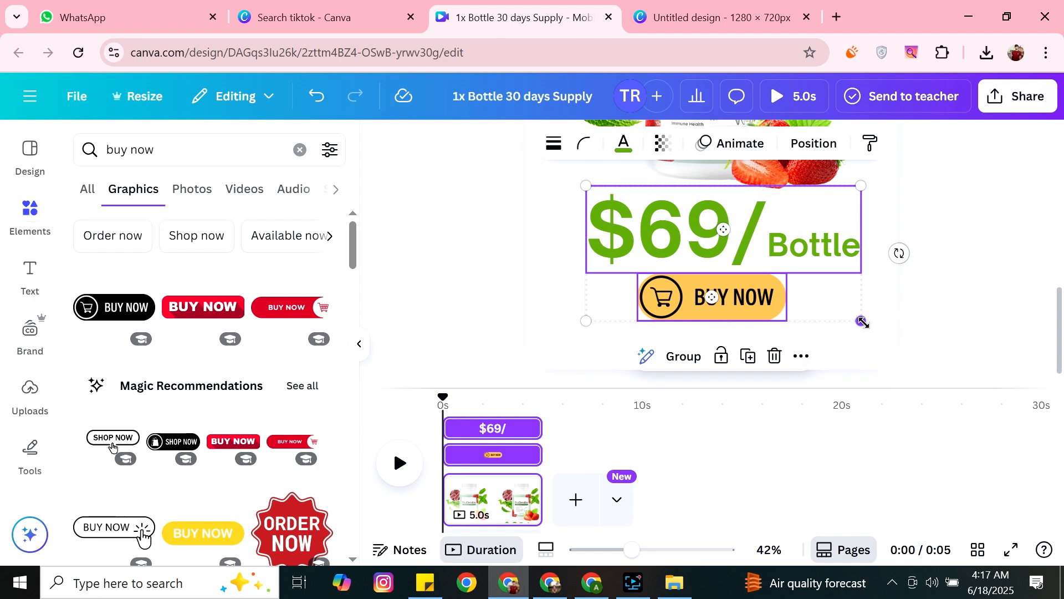
left_click_drag(861, 320, 797, 288)
left_click_drag(701, 236, 730, 233)
left_click(941, 348)
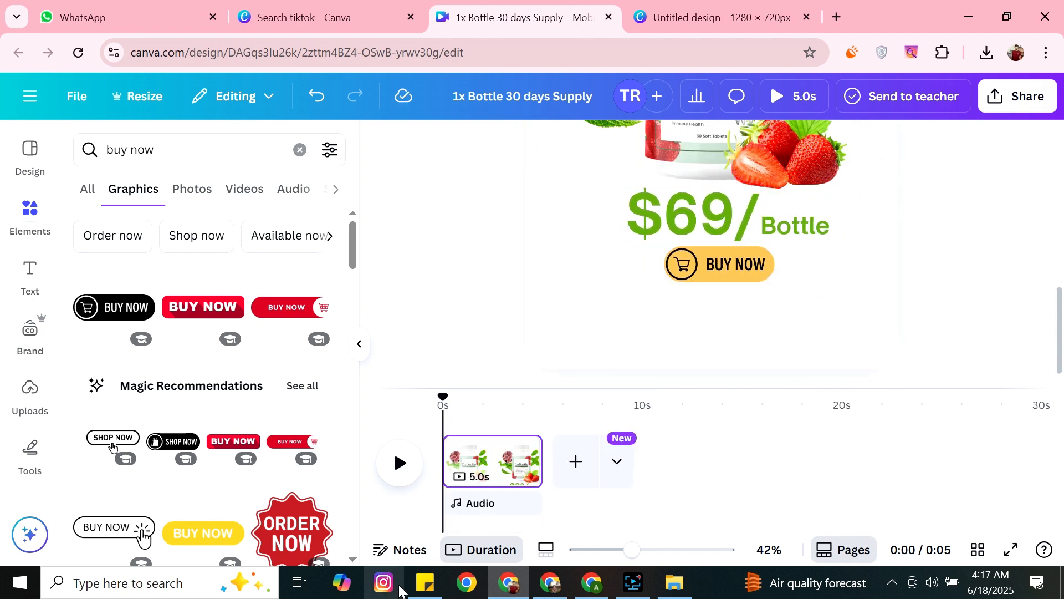
Save the payment-method logos image from the one-bottle offer on the ProDentim sales page to the computer.
left_click(551, 582)
right_click(261, 269)
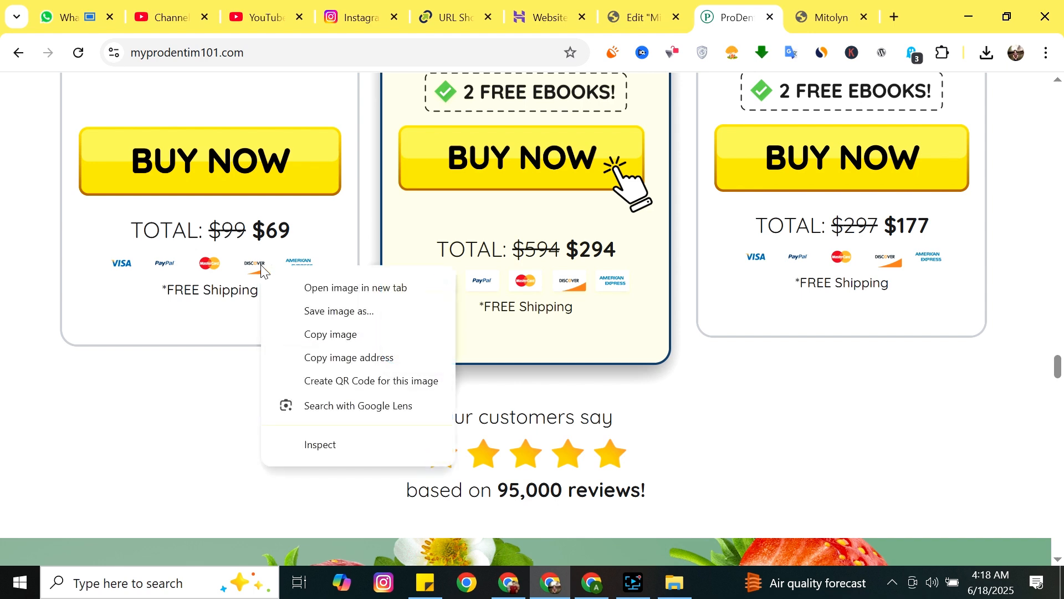
left_click(332, 312)
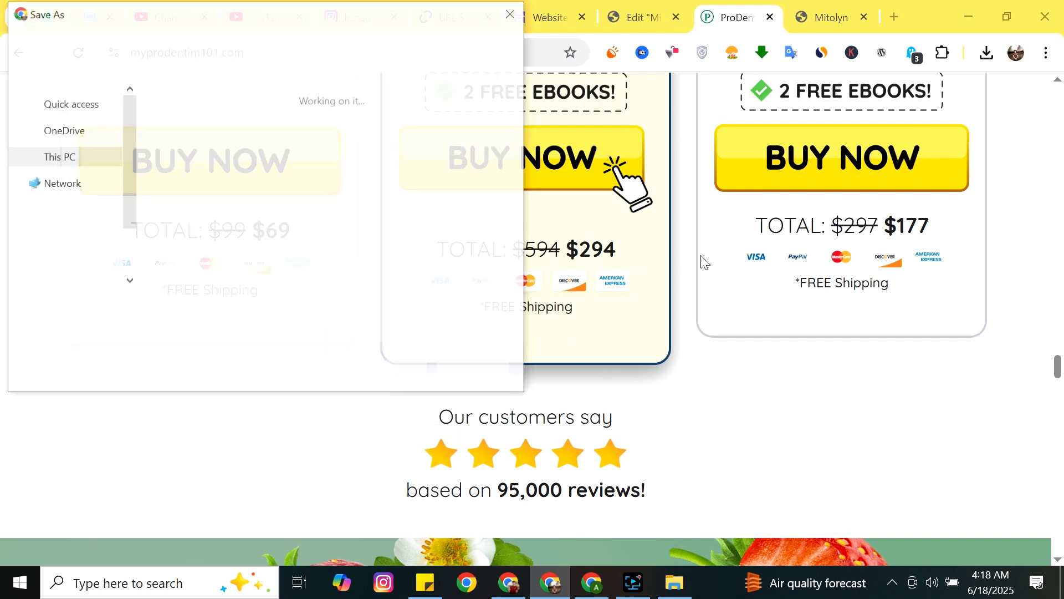
left_click(394, 373)
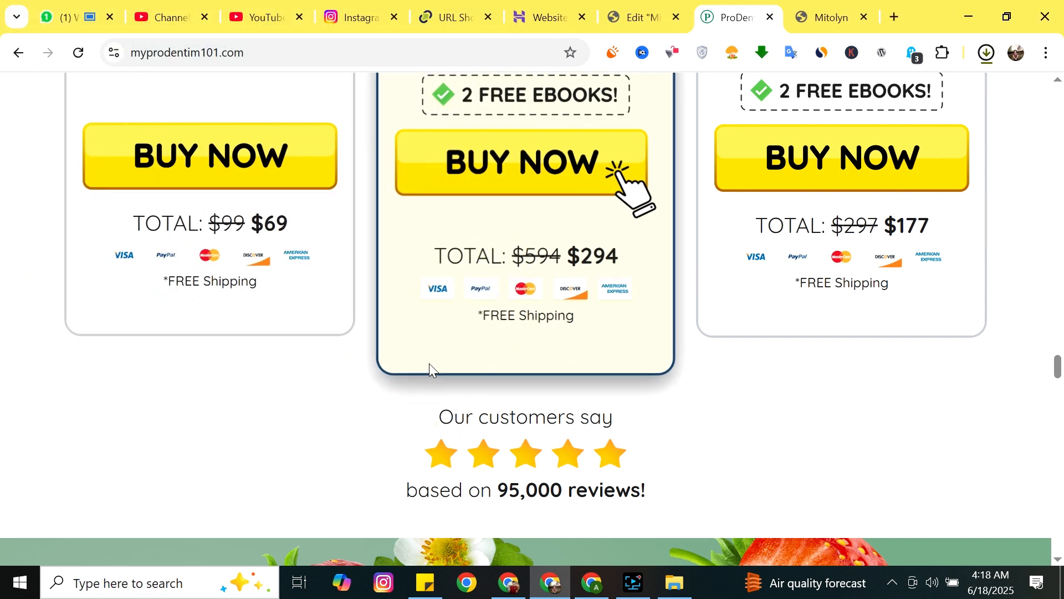
Switch to the Canva one-bottle design and upload the credit-cards image from the Downloads folder.
left_click(640, 15)
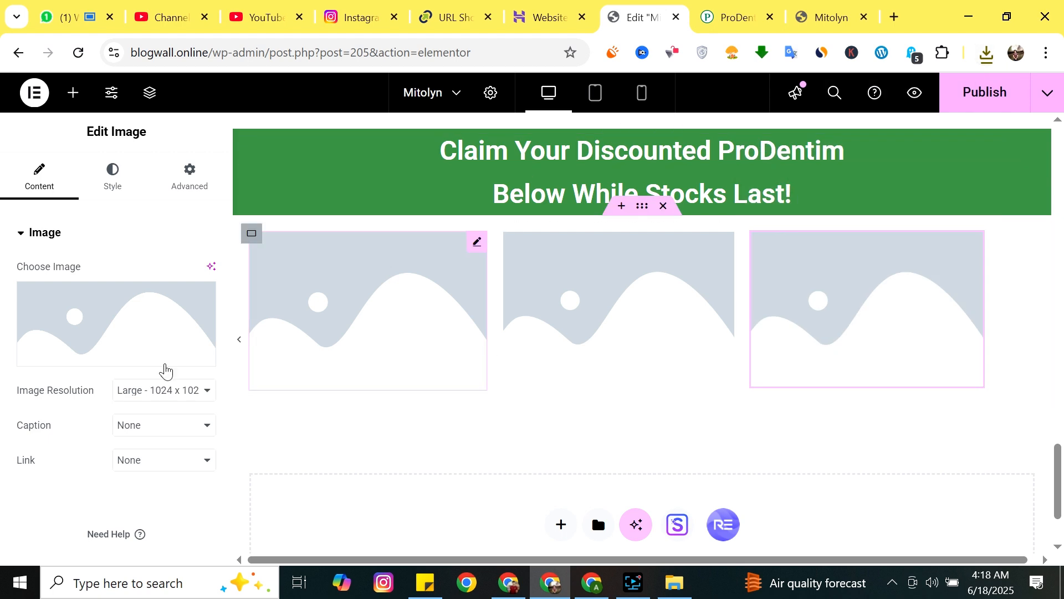
left_click(509, 582)
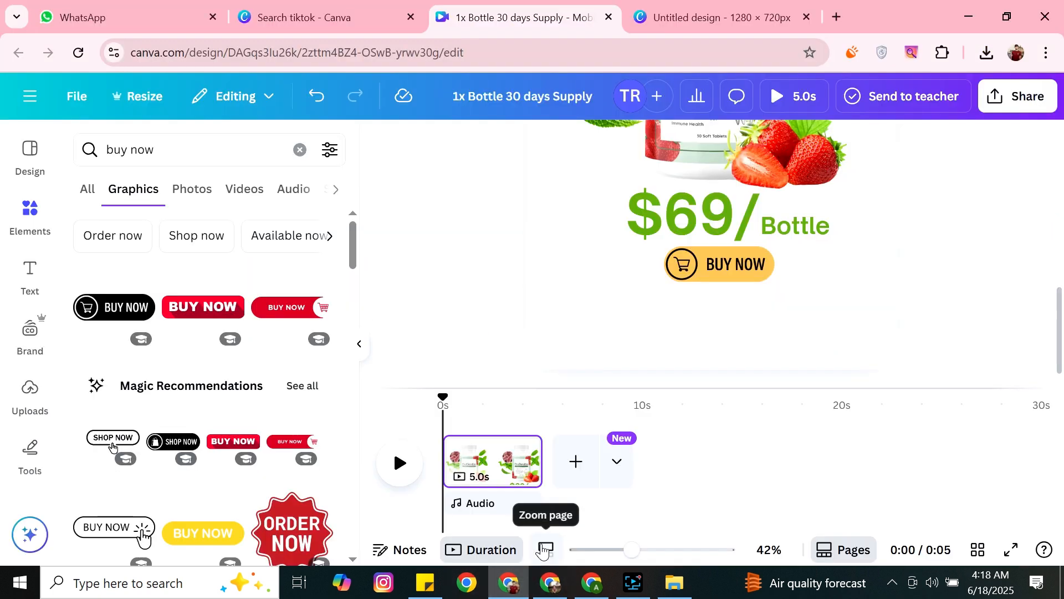
left_click(32, 391)
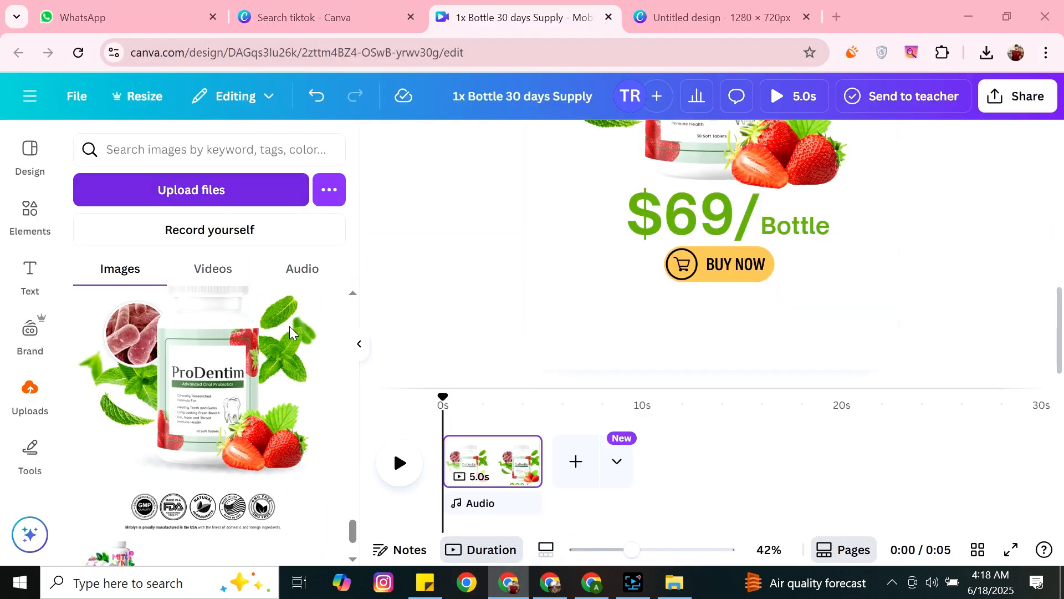
left_click(216, 193)
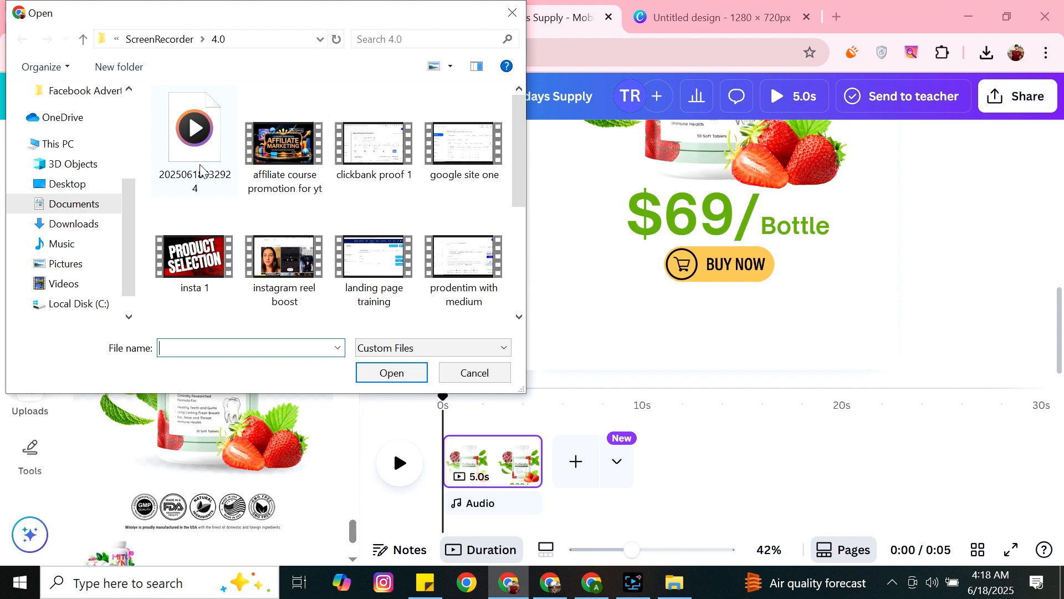
left_click(90, 223)
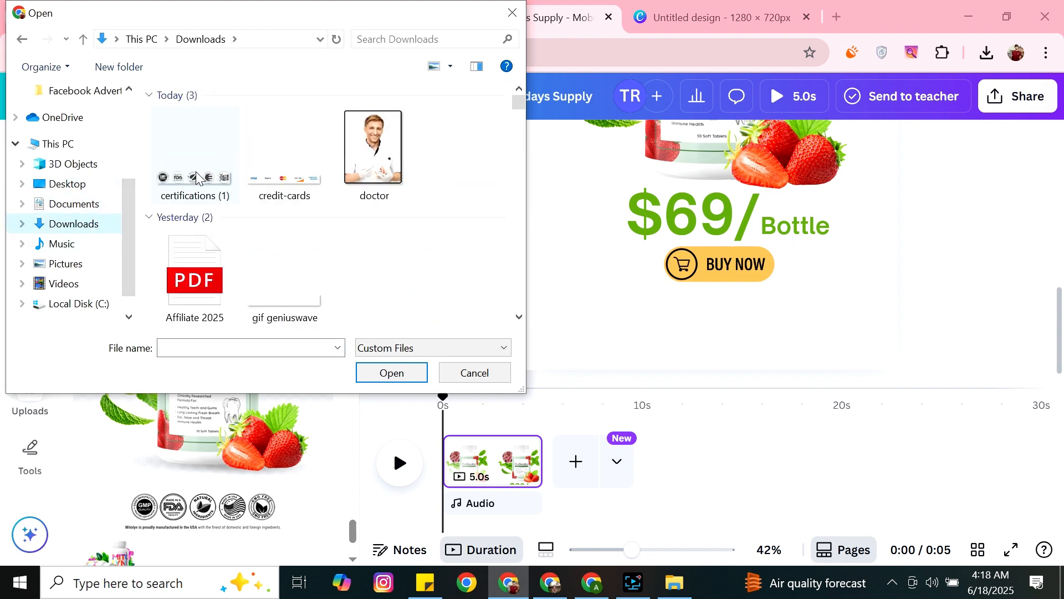
left_click(195, 177)
left_click(252, 194)
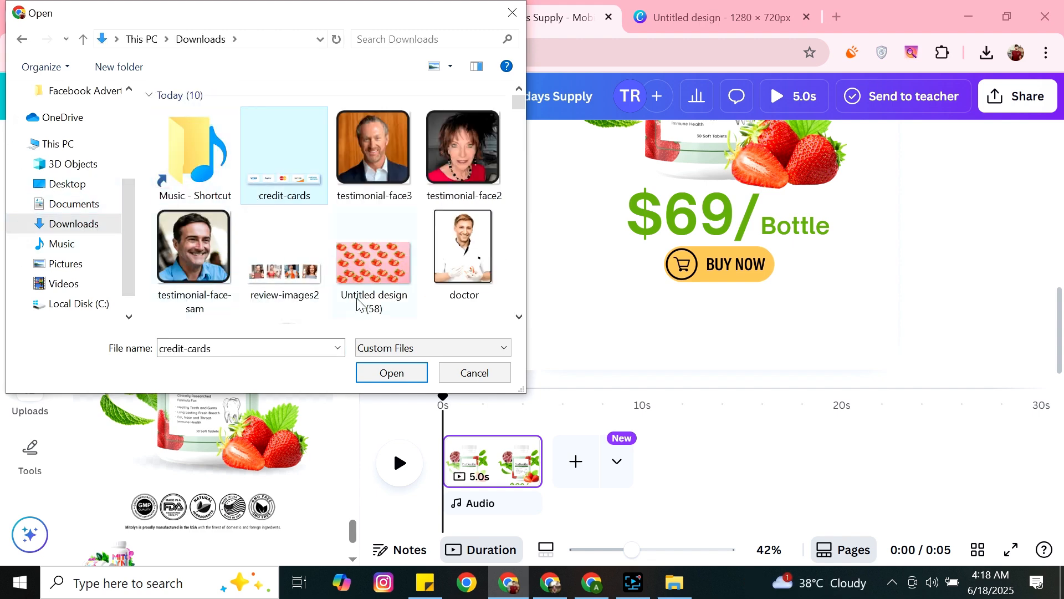
left_click(388, 374)
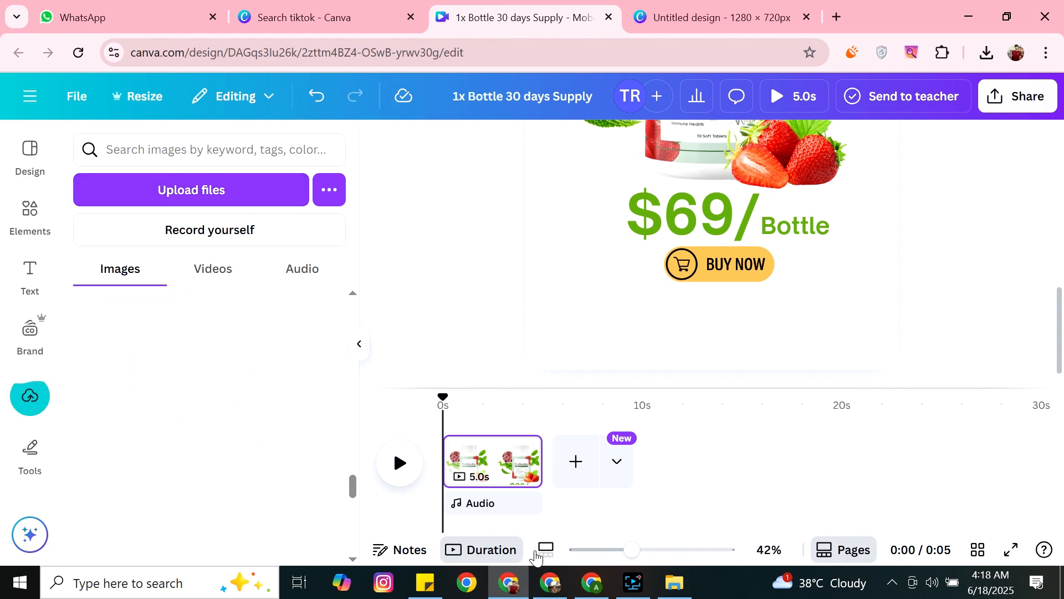
Place the uploaded payment-method logos below the "BUY NOW" button, enlarge them and center them on the page.
left_click_drag(354, 486, 352, 251)
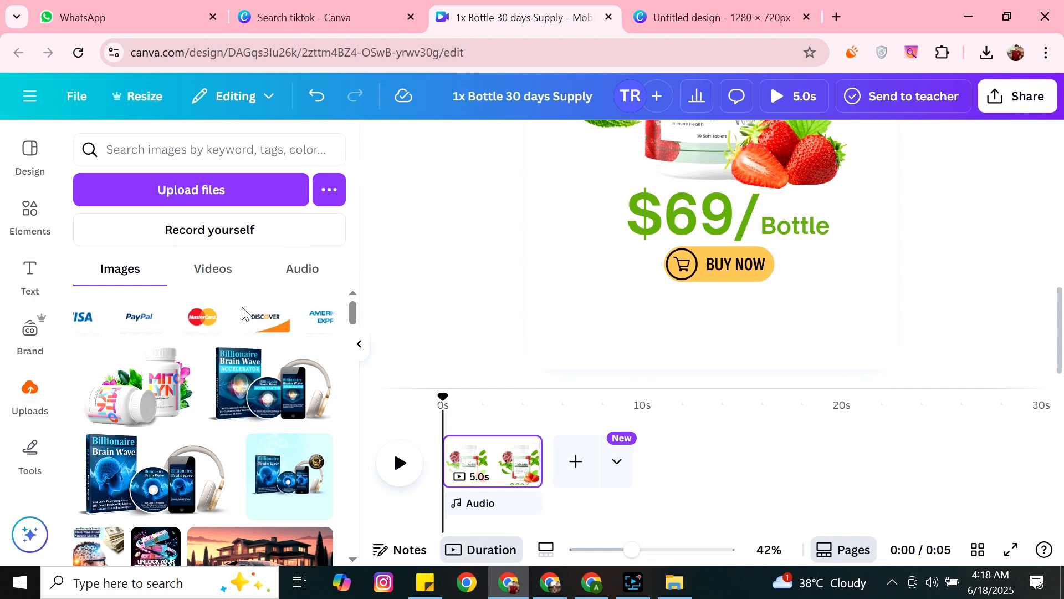
left_click_drag(216, 327, 749, 309)
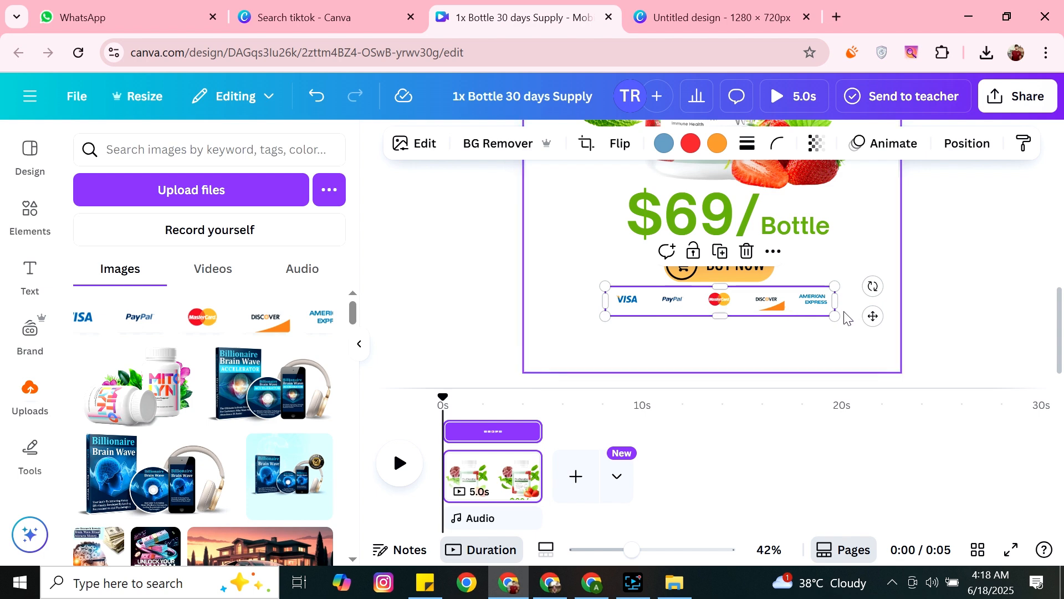
left_click_drag(605, 315, 571, 321)
left_click_drag(720, 311, 742, 306)
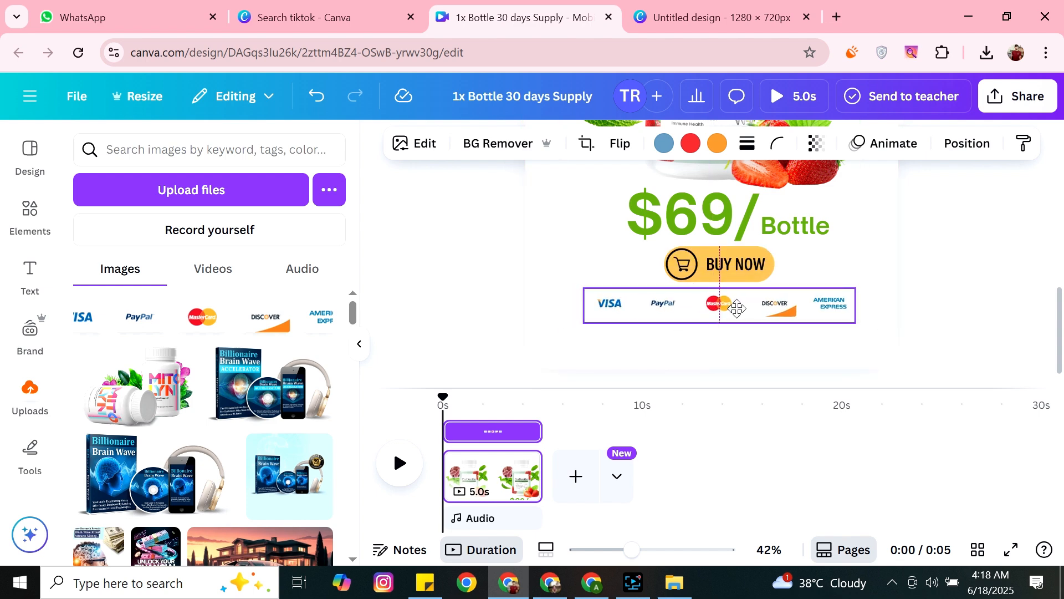
left_click(963, 244)
Duplicate the "Bottle" text, place the copy below the payment logos, and group "$69/" with the original "Bottle" again.
left_click(792, 240)
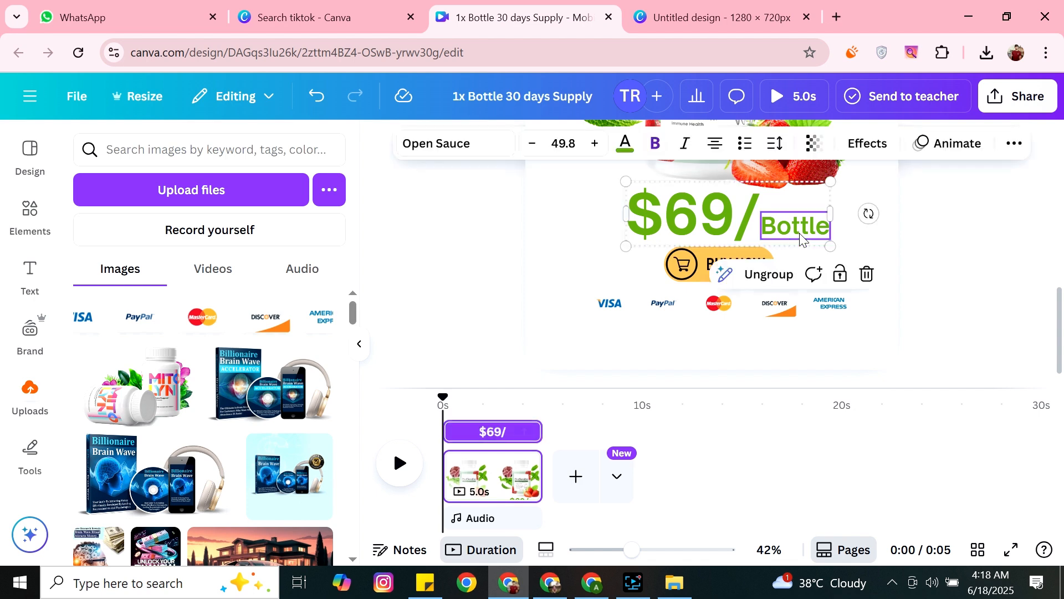
left_click(949, 233)
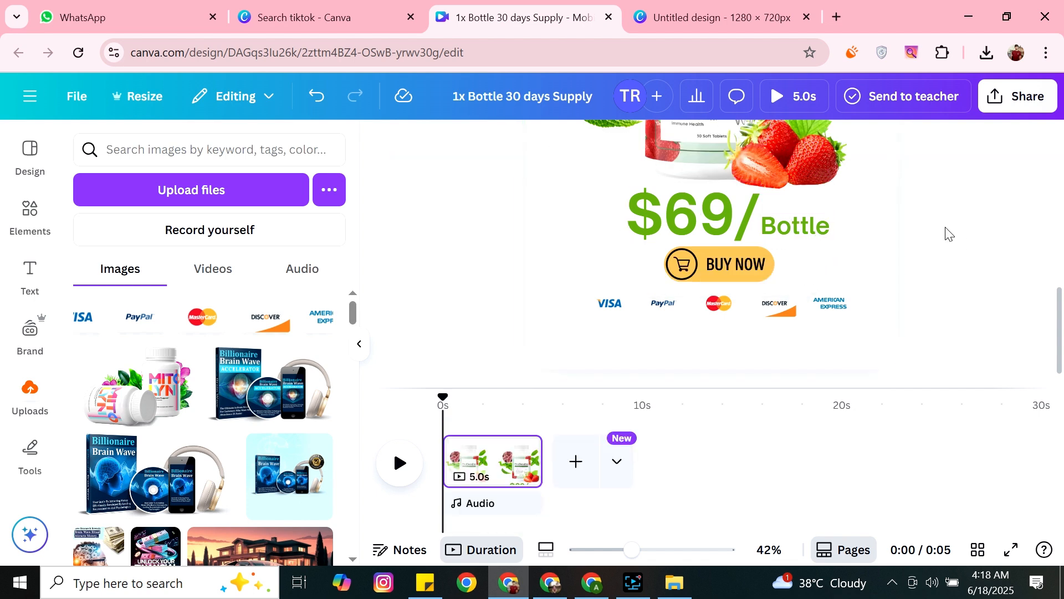
left_click(800, 235)
key("ctrl+d")
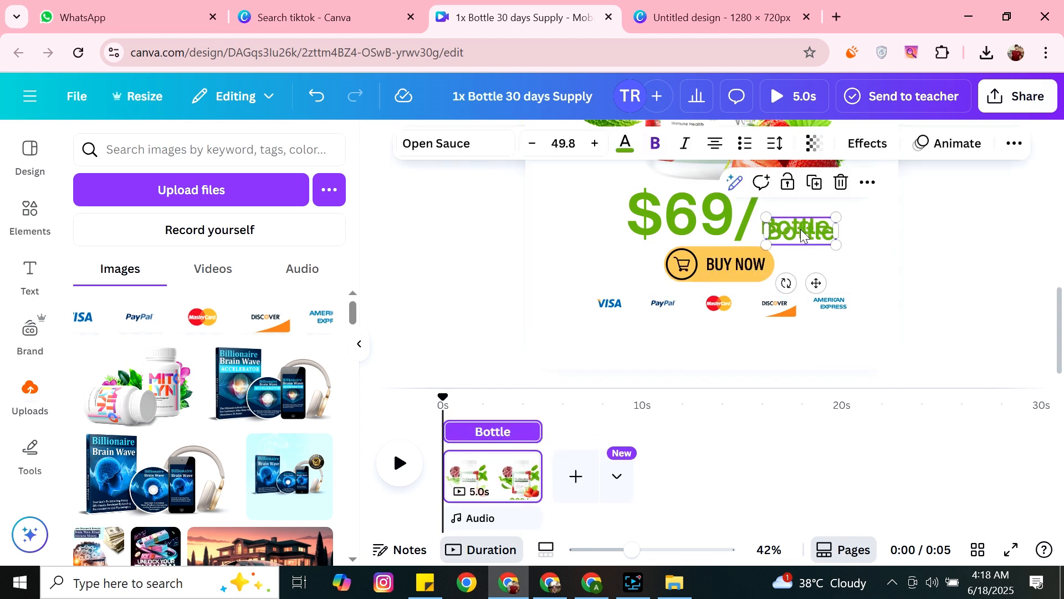
left_click_drag(801, 235, 661, 347)
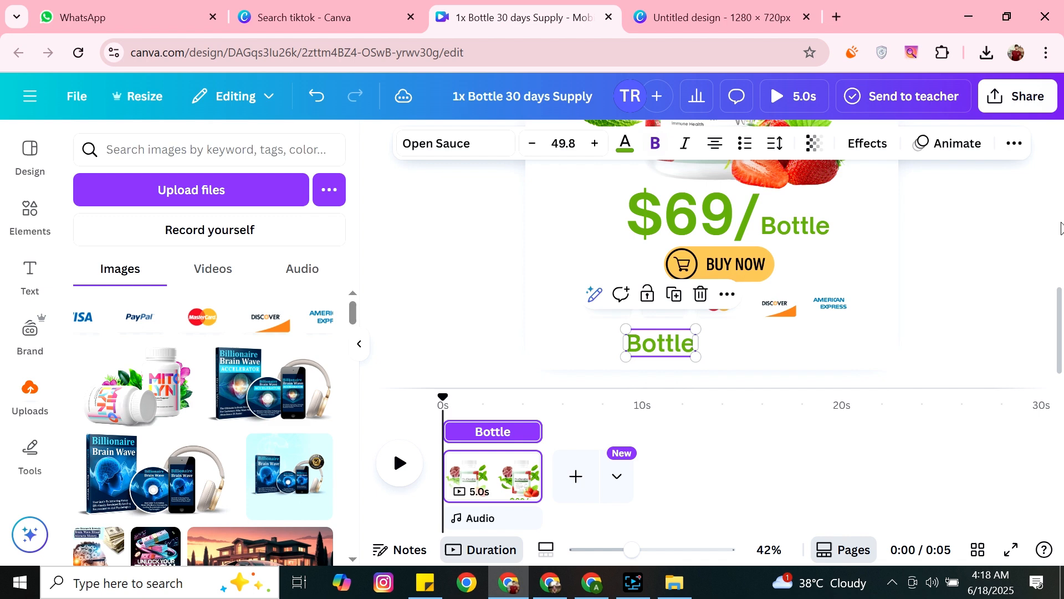
left_click(976, 229)
left_click(690, 225)
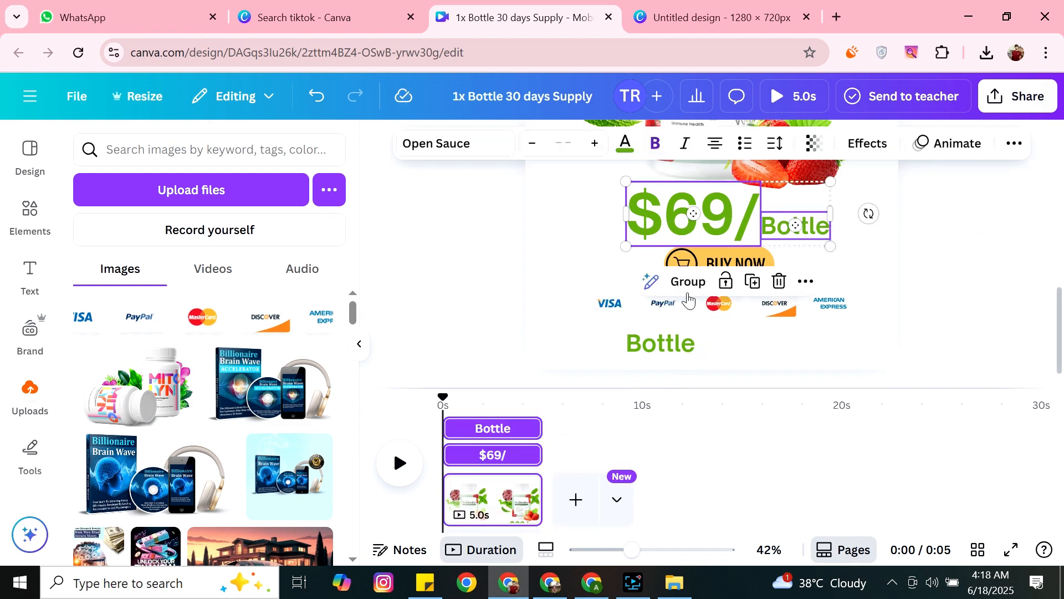
left_click(687, 282)
Replace the copied text with "Free Shipping" and widen its text box so it fits on one line.
left_click(650, 344)
double_click(635, 333)
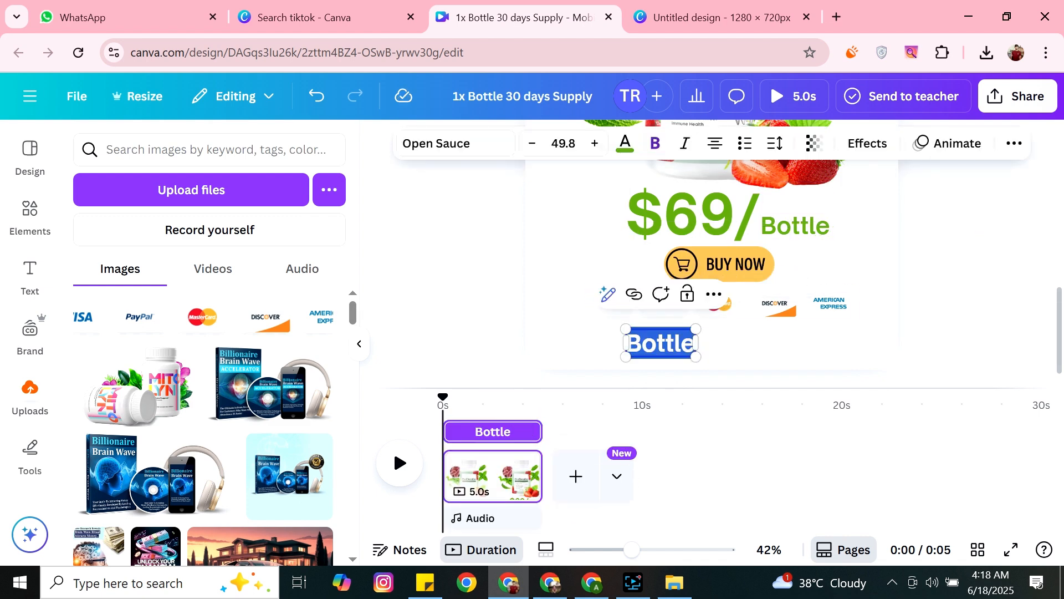
type("Free")
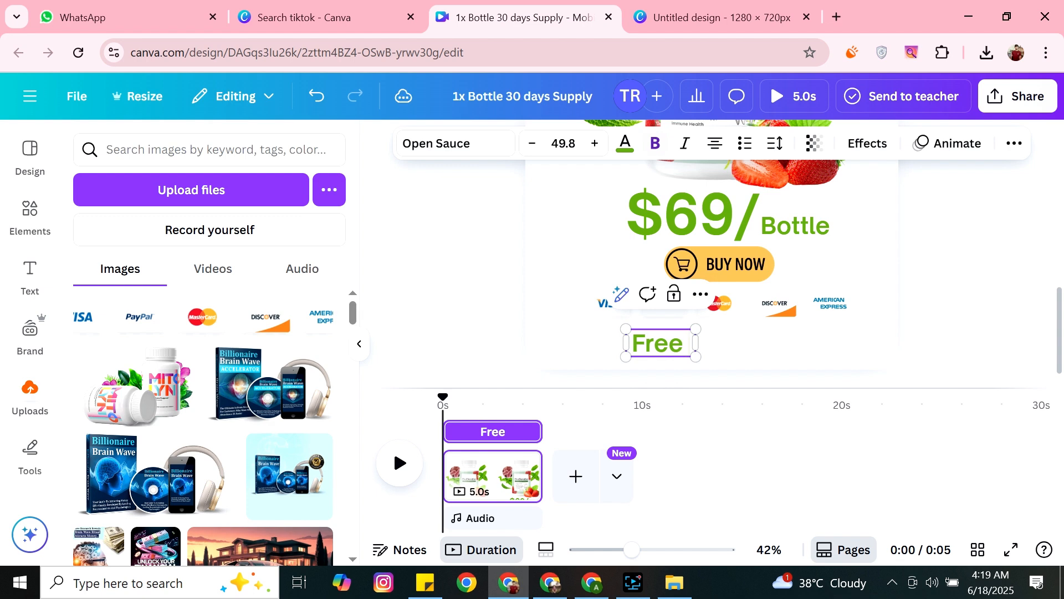
type(" Shipping")
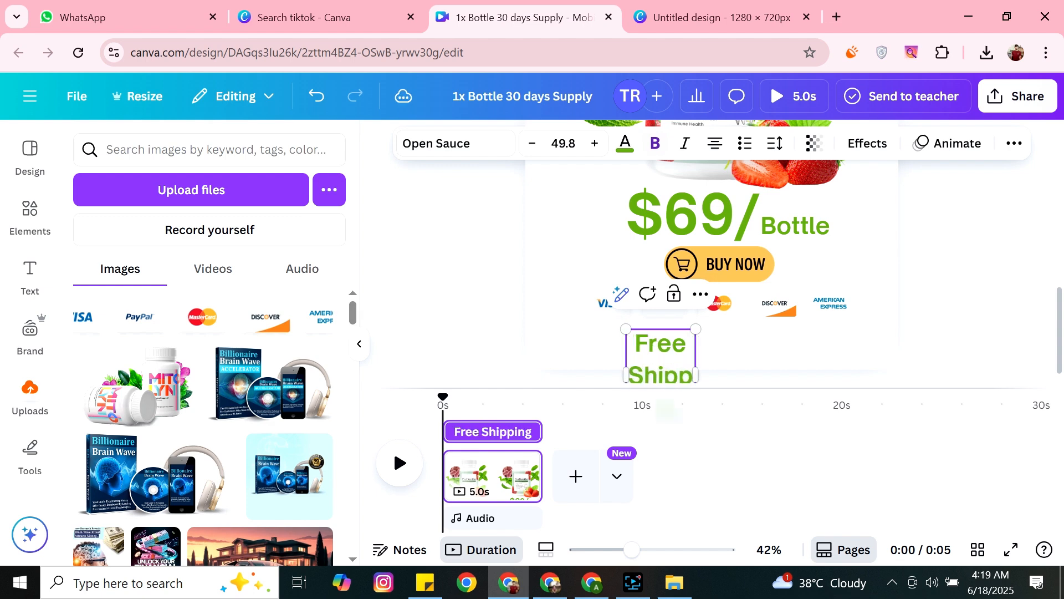
left_click_drag(696, 359, 809, 358)
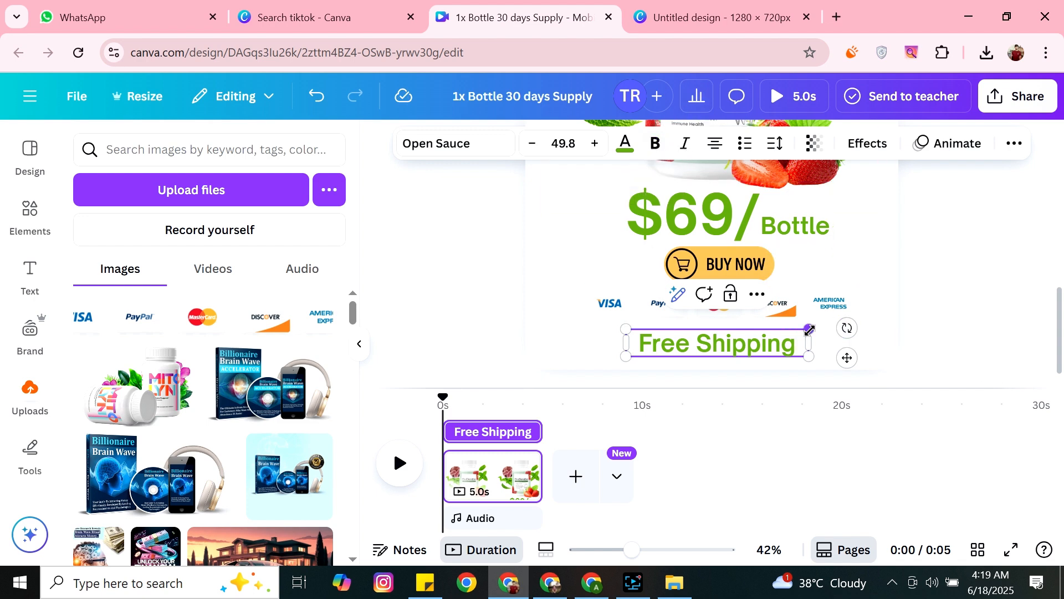
Remove the bold from "Free Shipping", scale it down to font size 34.9, and center it below the payment logos.
left_click(809, 331)
left_click(660, 144)
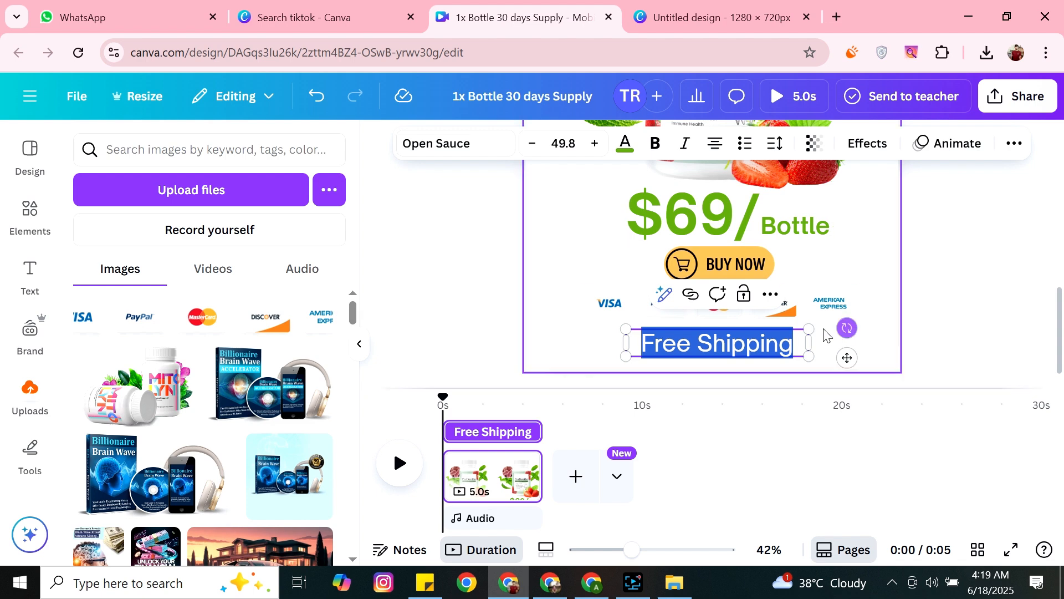
left_click_drag(807, 330, 753, 338)
left_click(968, 253)
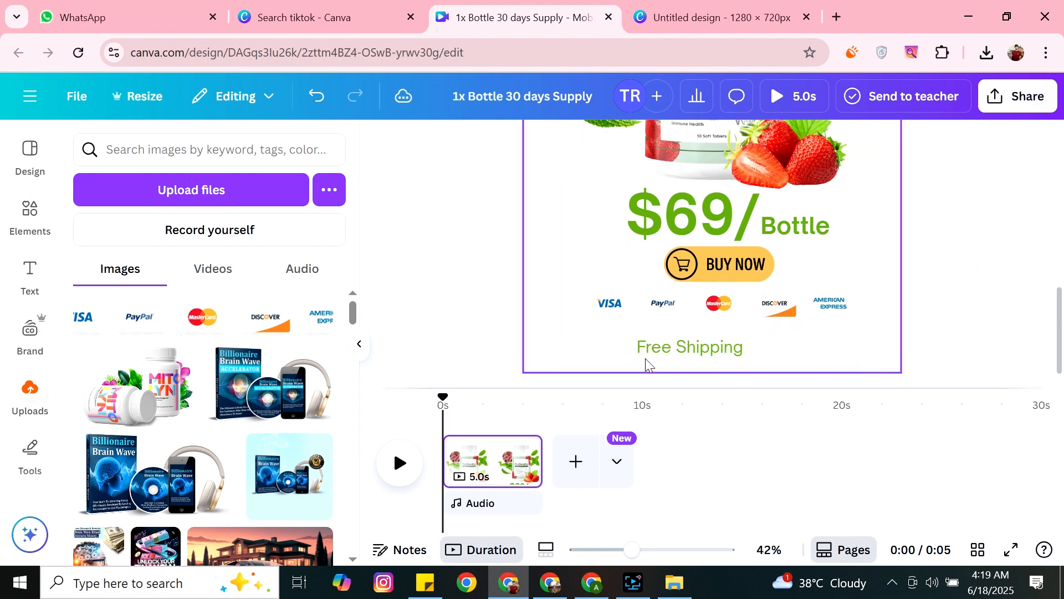
left_click_drag(684, 344, 712, 338)
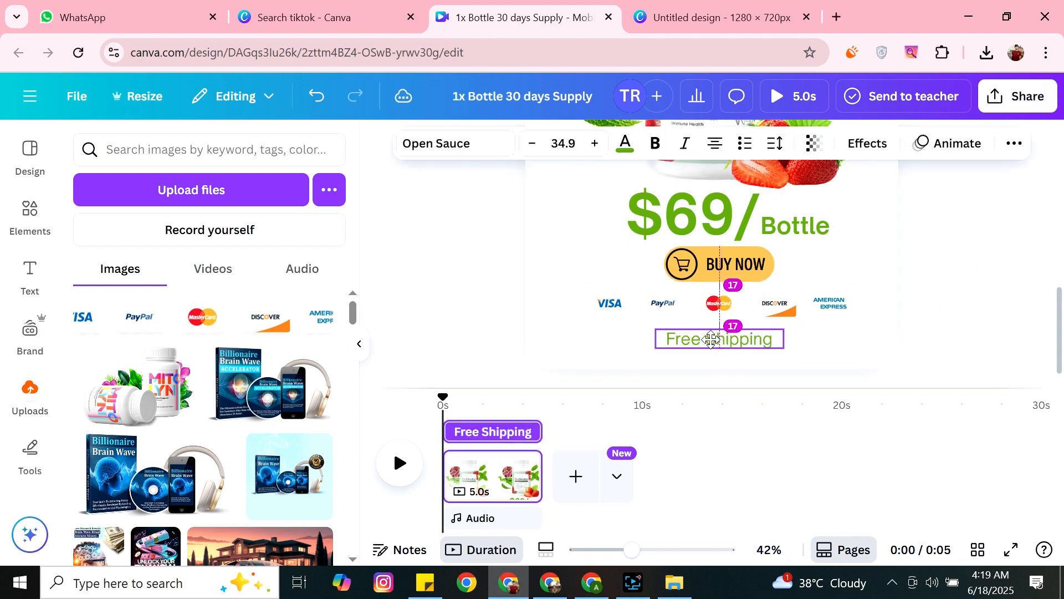
left_click(933, 264)
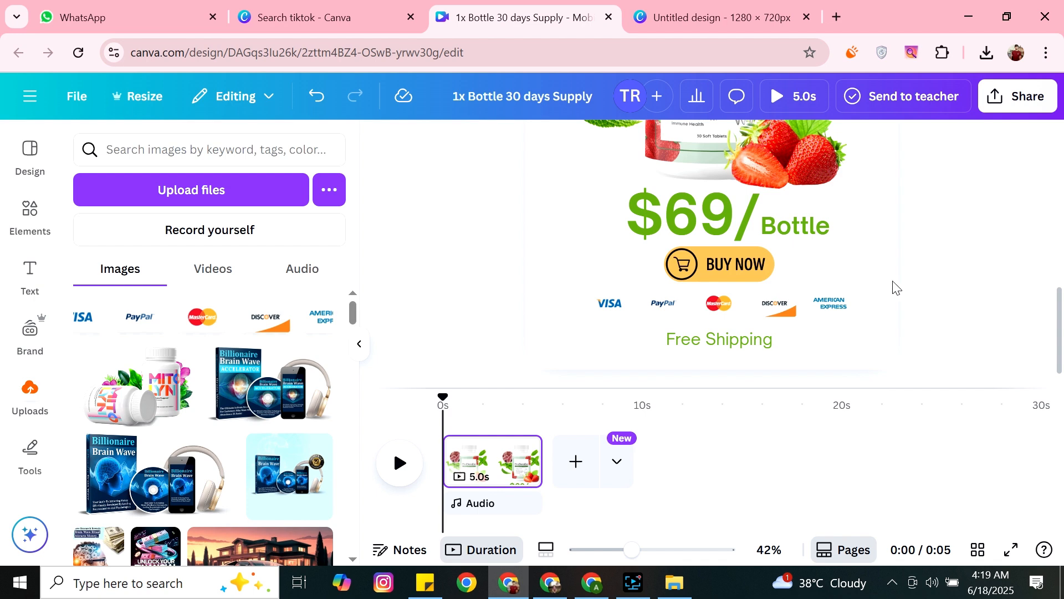
Download the finished one-bottle design as a PNG at 1,080 × 1,920 px.
scroll(872, 298, "up", 3)
scroll(872, 299, "up", 3)
scroll(878, 335, "down", 2)
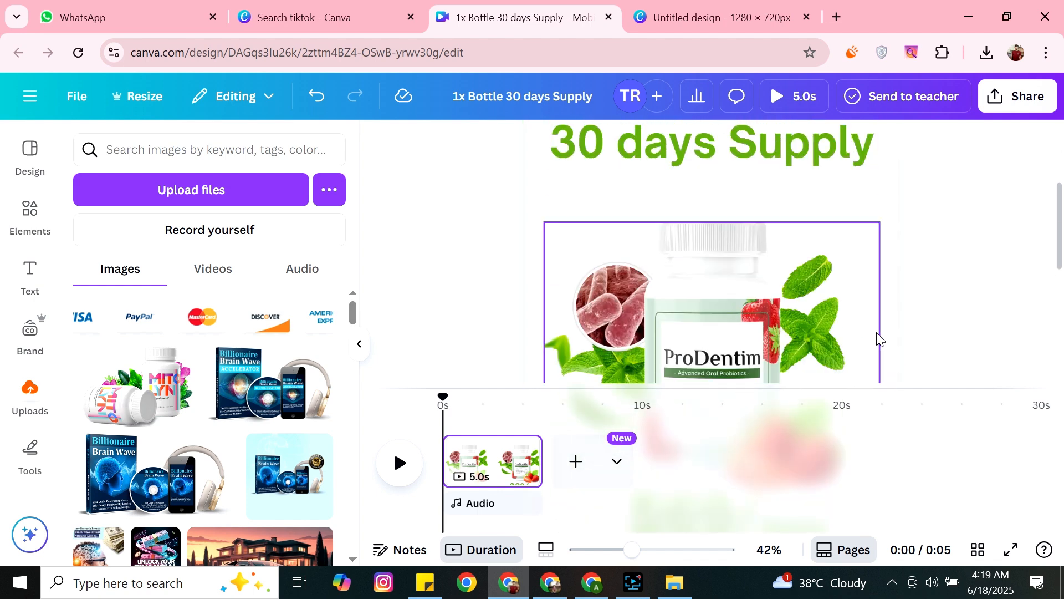
scroll(876, 340, "up", 2)
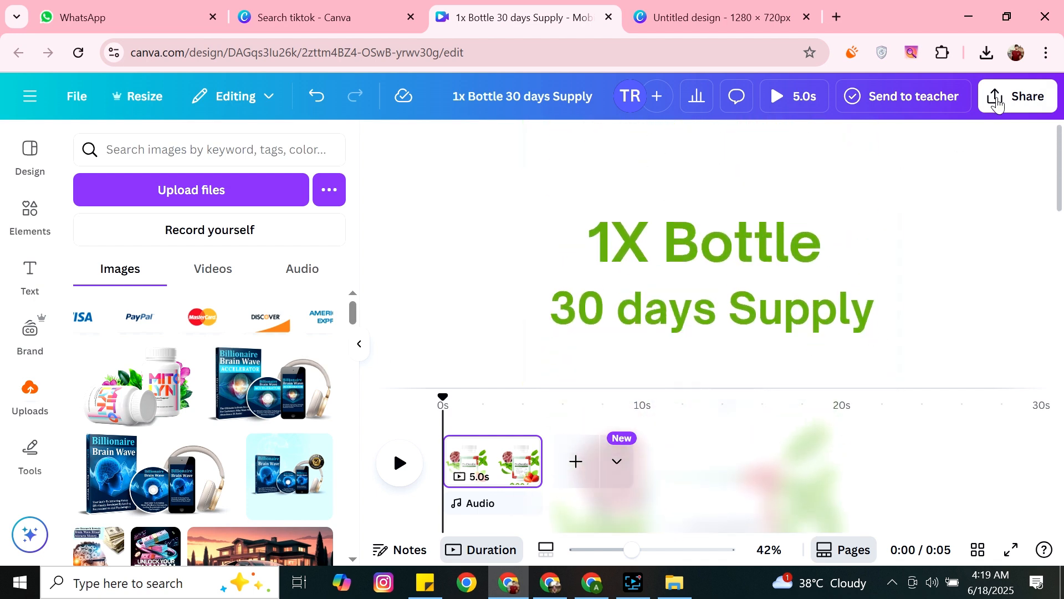
left_click(998, 97)
left_click(770, 450)
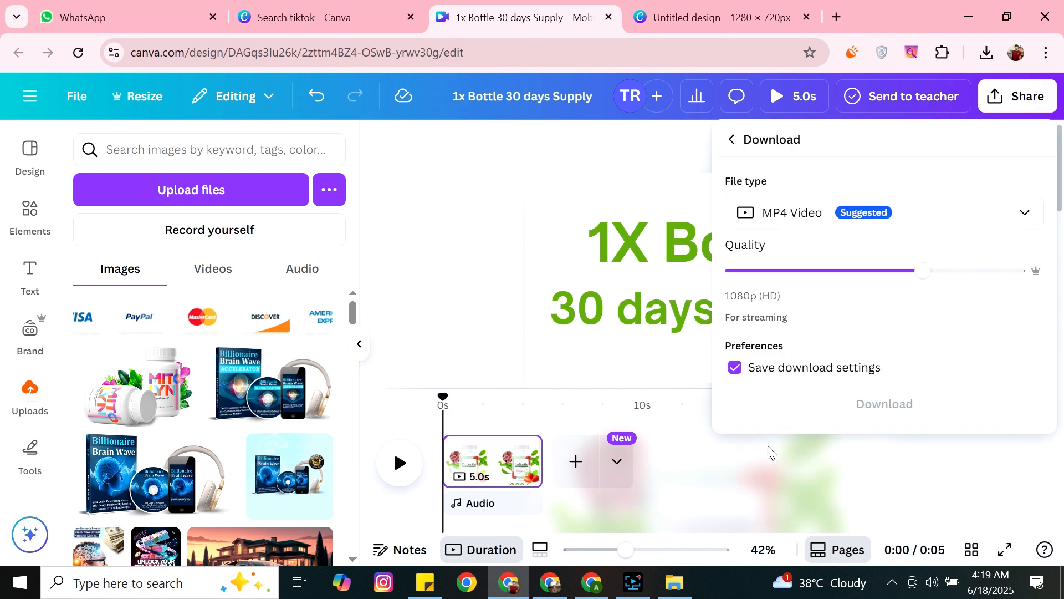
left_click(808, 221)
left_click(820, 314)
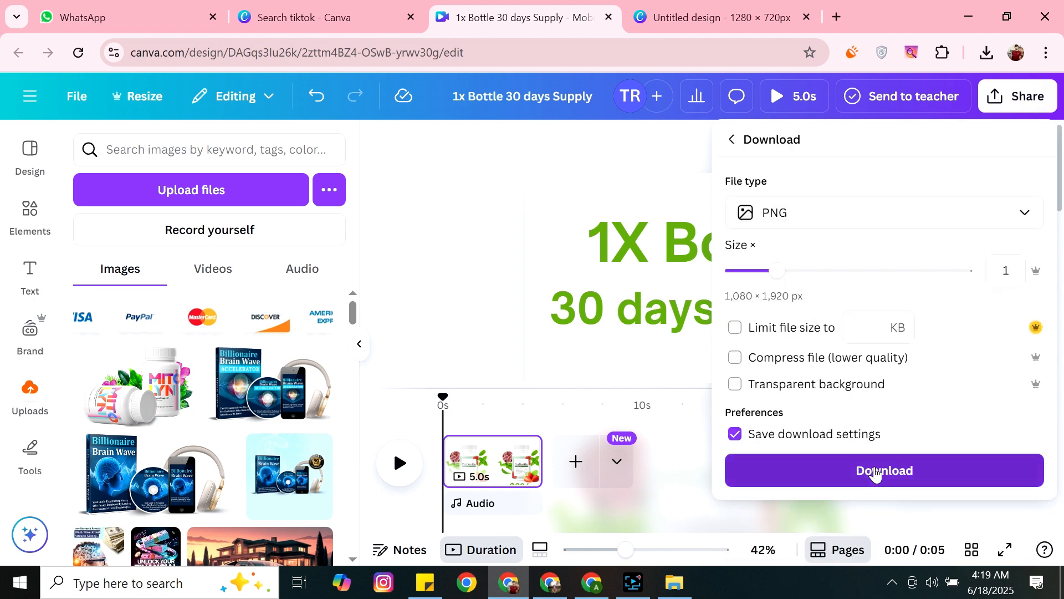
left_click(875, 472)
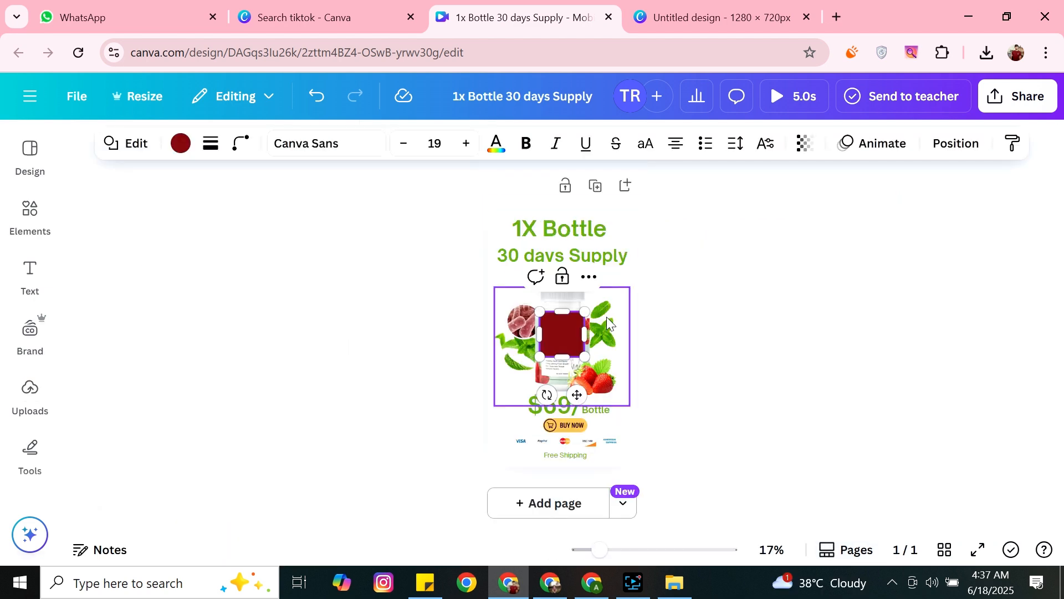
Stretch the dark red square to cover the whole page and set its corner rounding to 63.
left_click(714, 301)
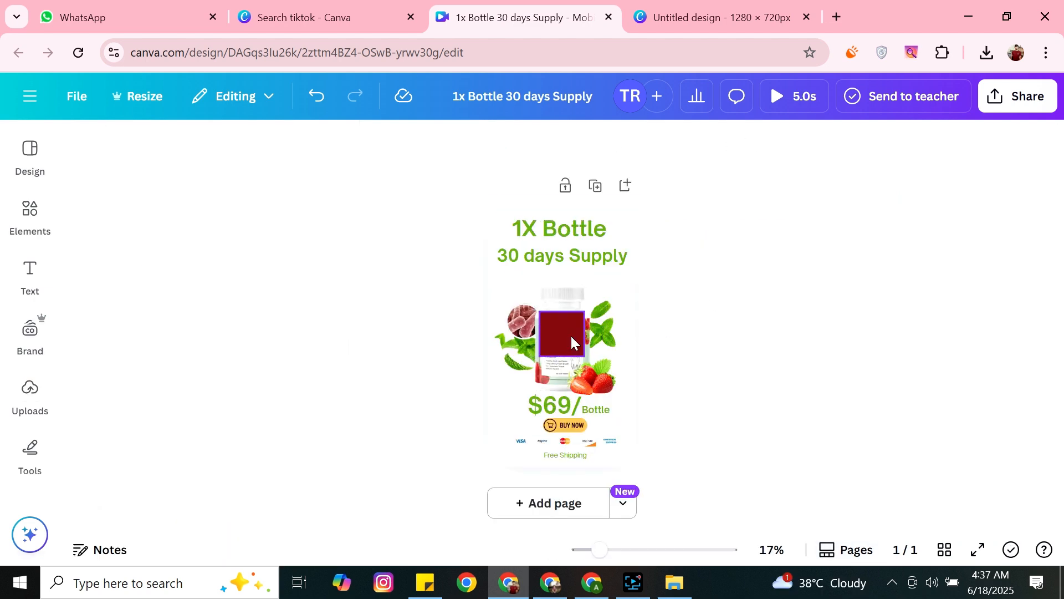
left_click_drag(561, 334, 615, 372)
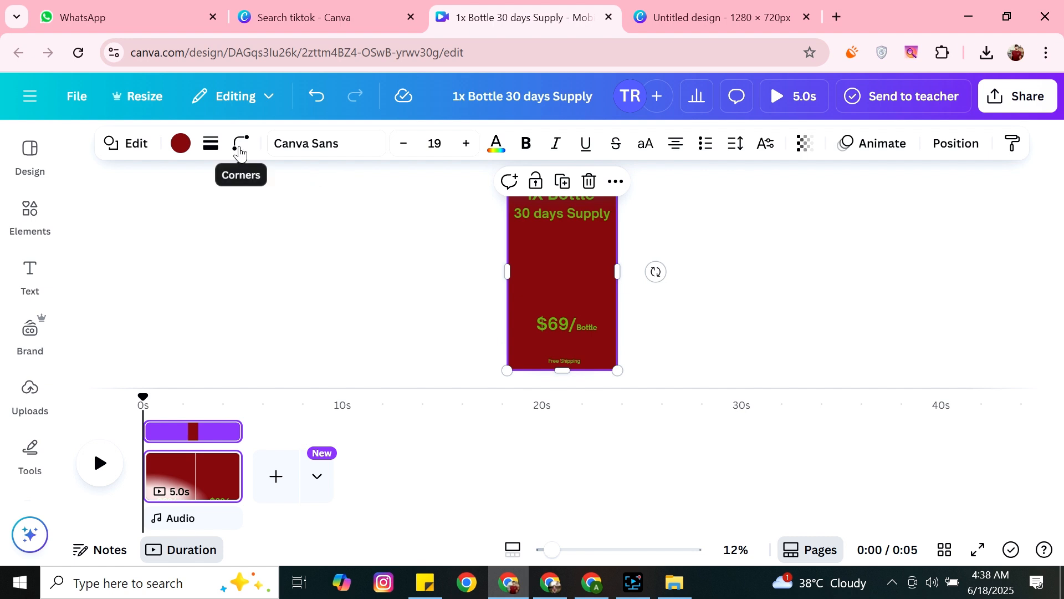
left_click(241, 143)
left_click_drag(153, 222, 233, 218)
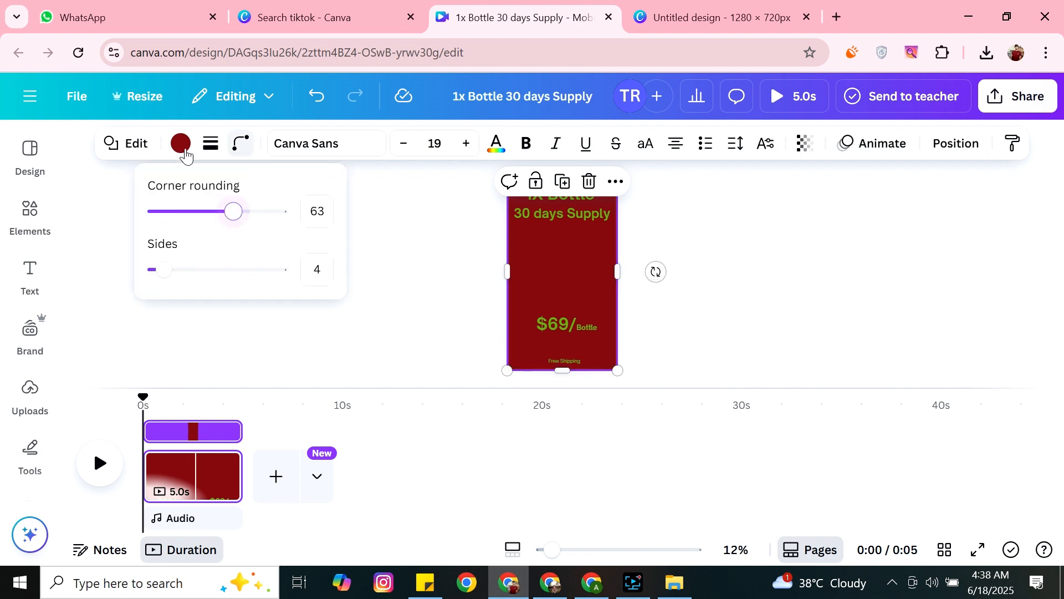
Try a transparent fill on the page-sized rectangle and change its fill to green #63a715.
left_click(184, 156)
left_click(184, 158)
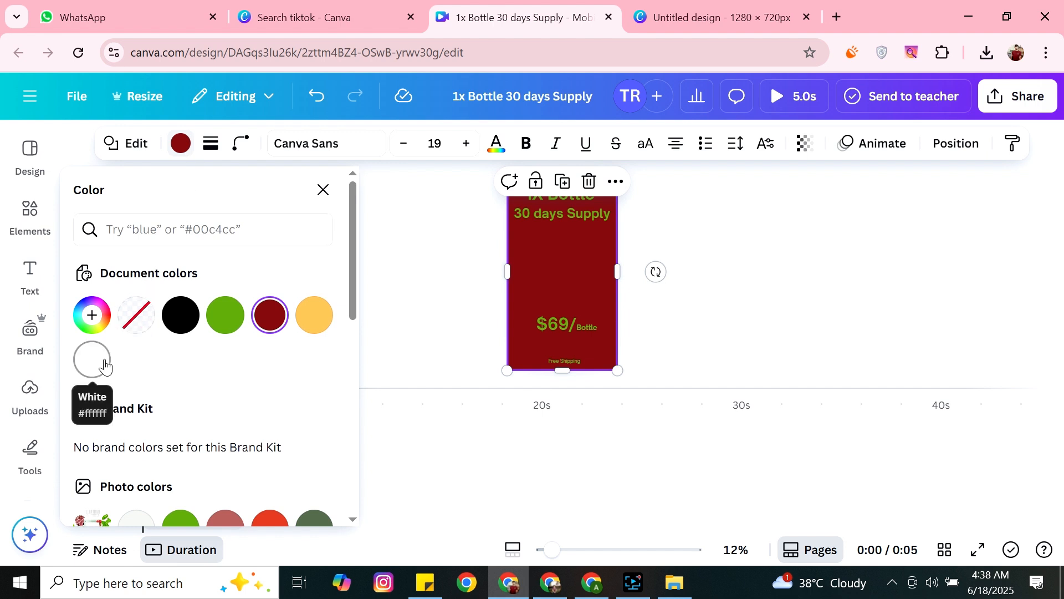
left_click(139, 327)
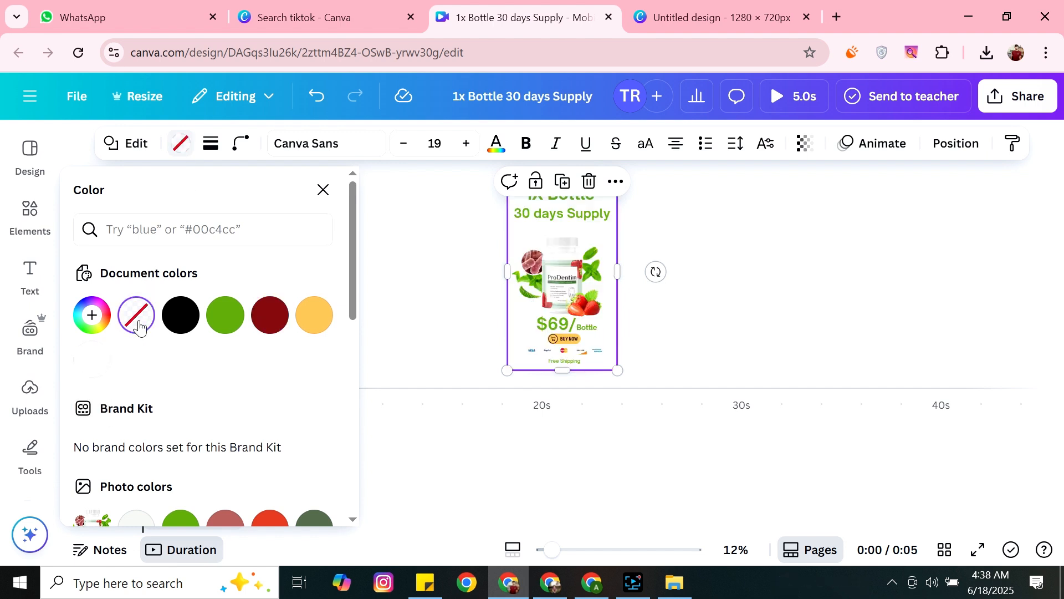
left_click(211, 145)
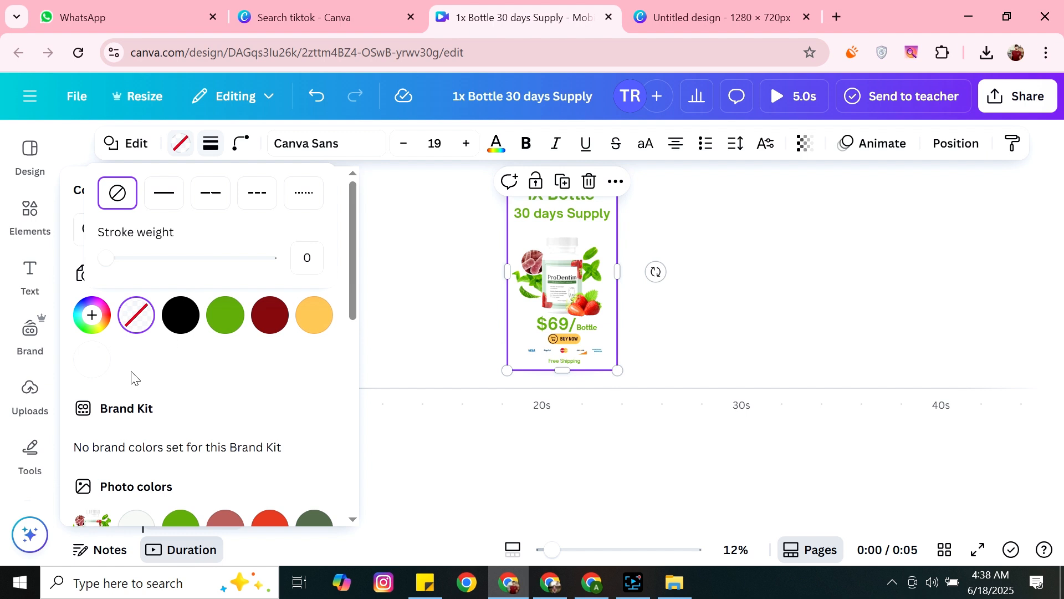
left_click(224, 316)
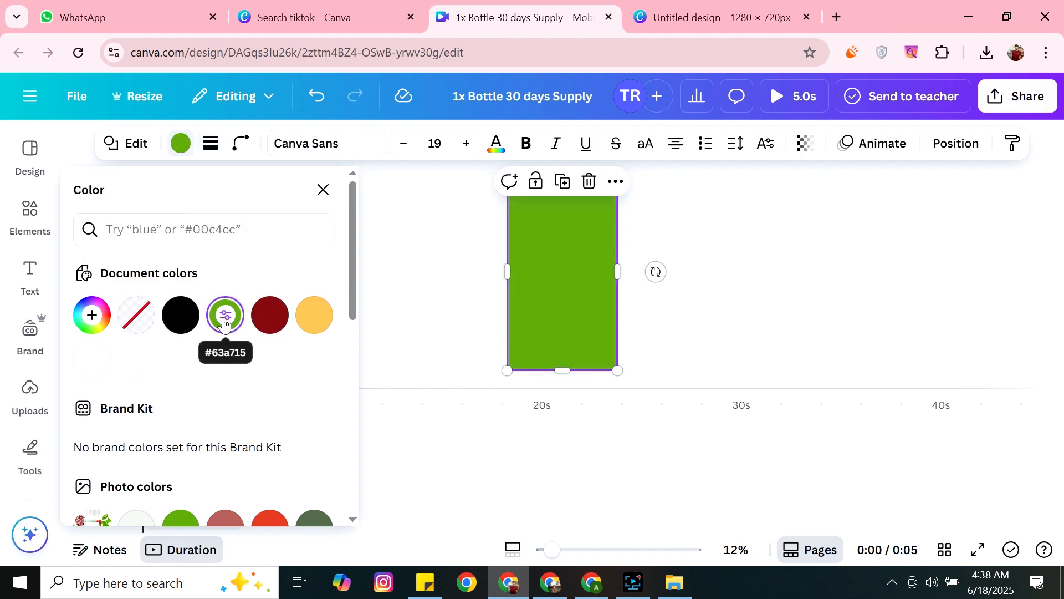
Make the page-sized rectangle's fill transparent and give it a solid green stroke with a weight of 10.
left_click(137, 316)
left_click(213, 148)
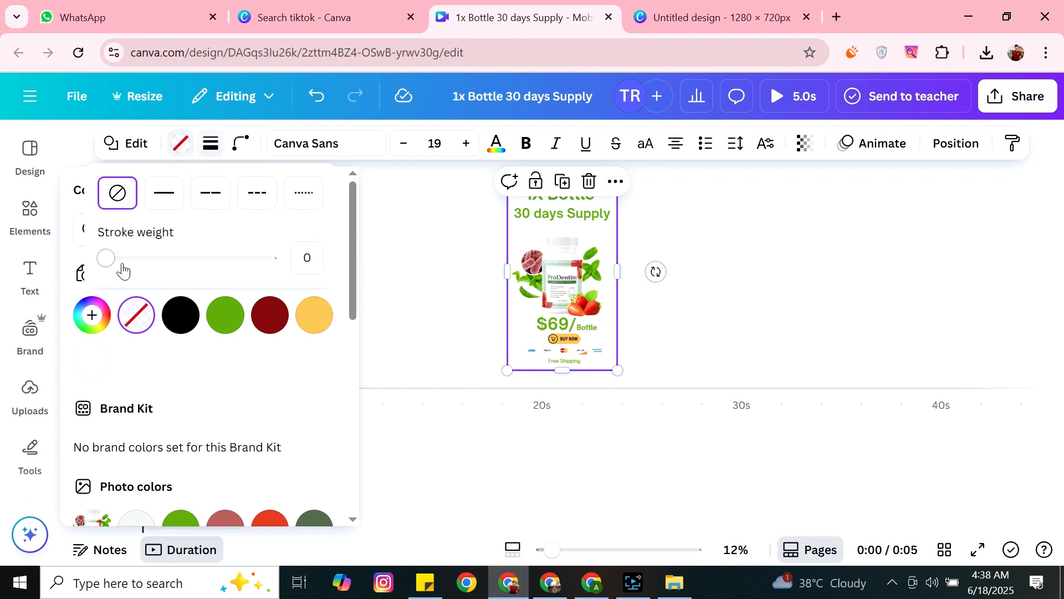
left_click_drag(112, 266, 122, 266)
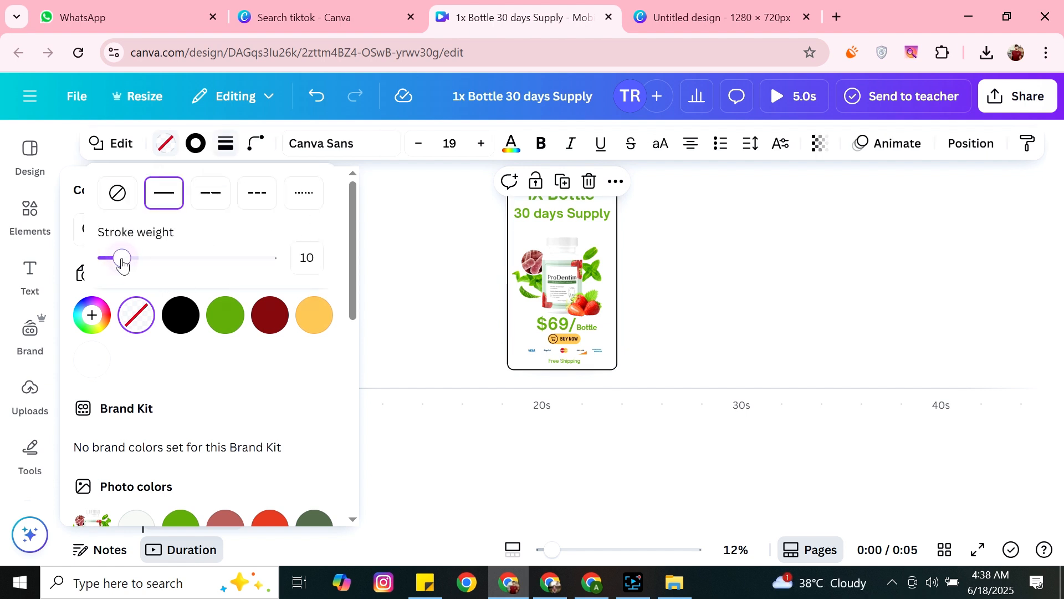
left_click(195, 143)
left_click(181, 316)
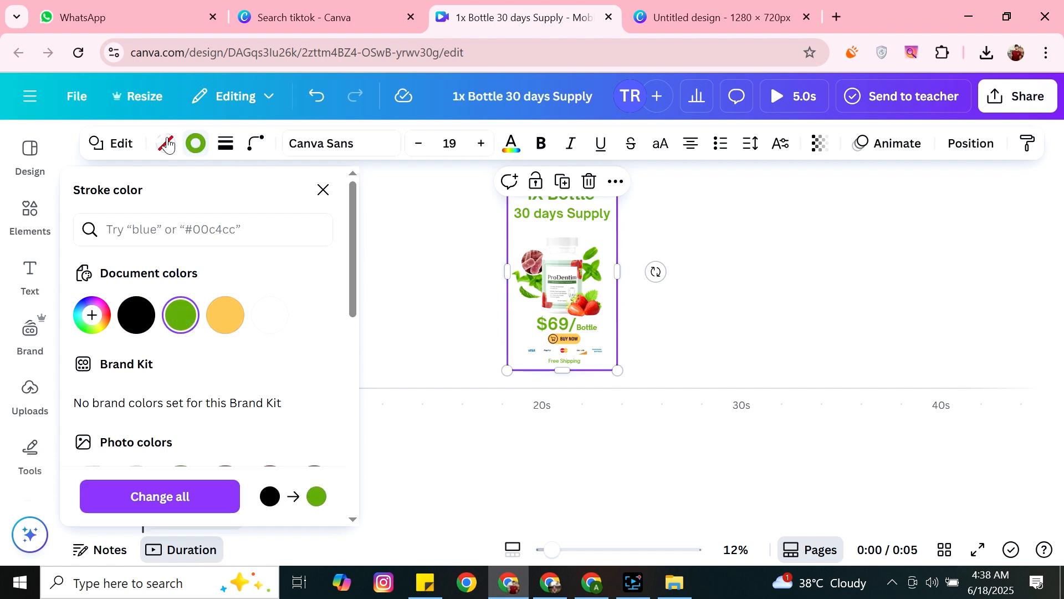
Set the frame's corner rounding to 100 and open the download options for the design.
left_click(256, 144)
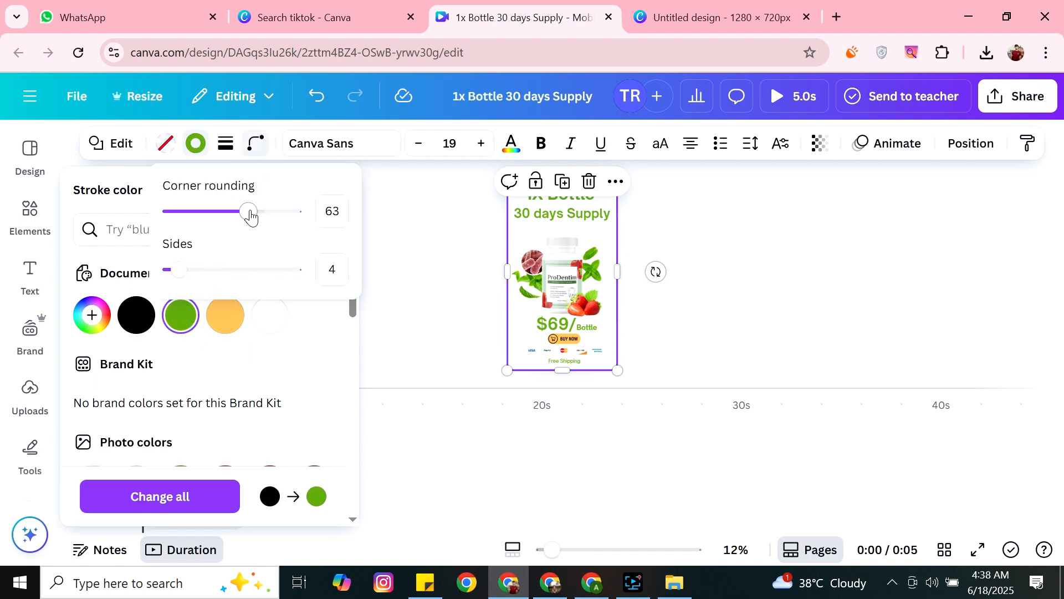
left_click_drag(250, 216, 302, 225)
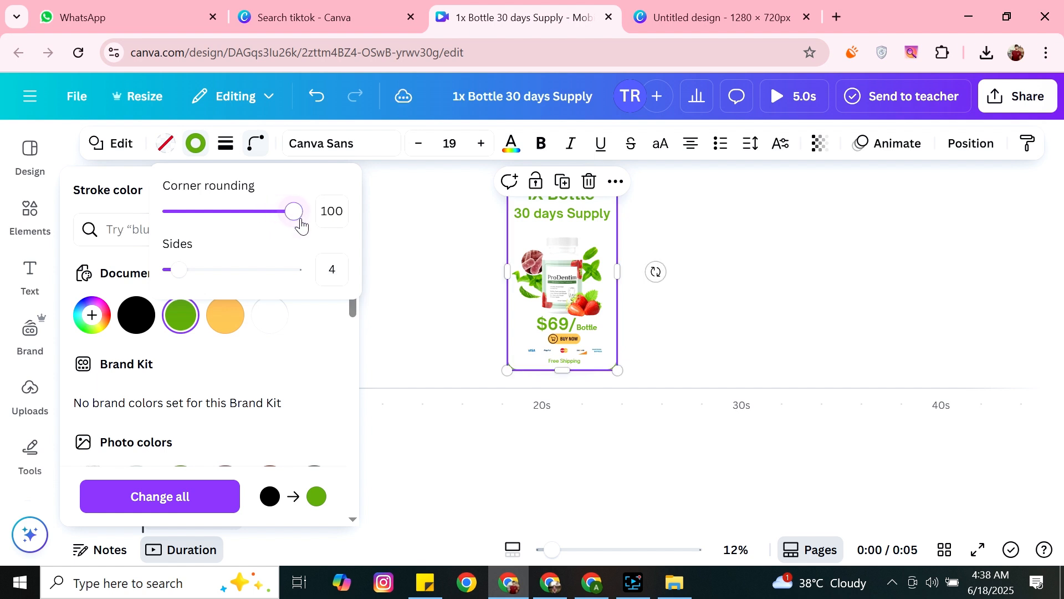
left_click(435, 260)
left_click(784, 277)
left_click(756, 314)
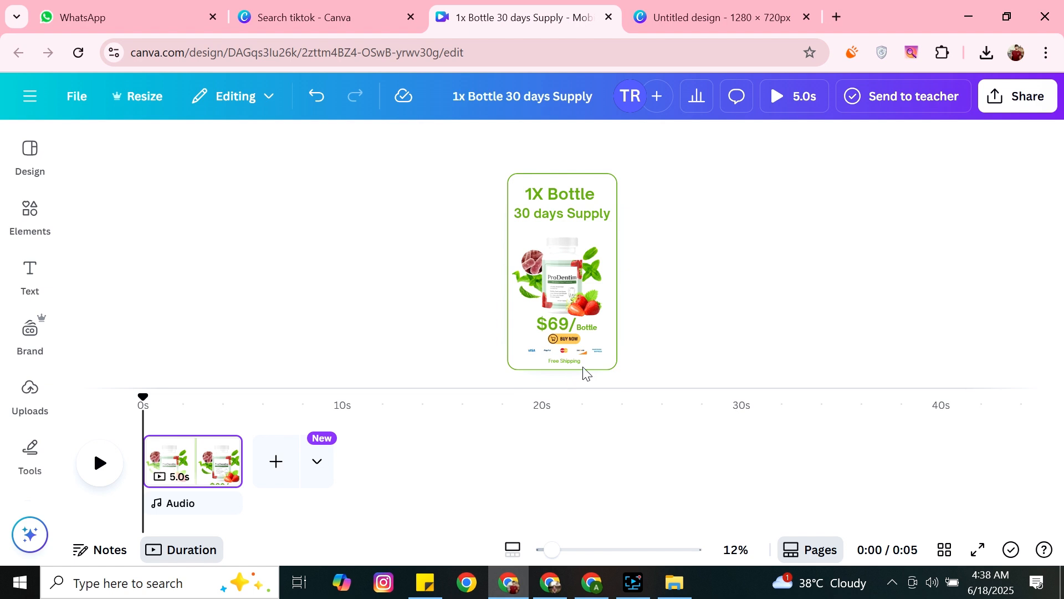
left_click(1022, 105)
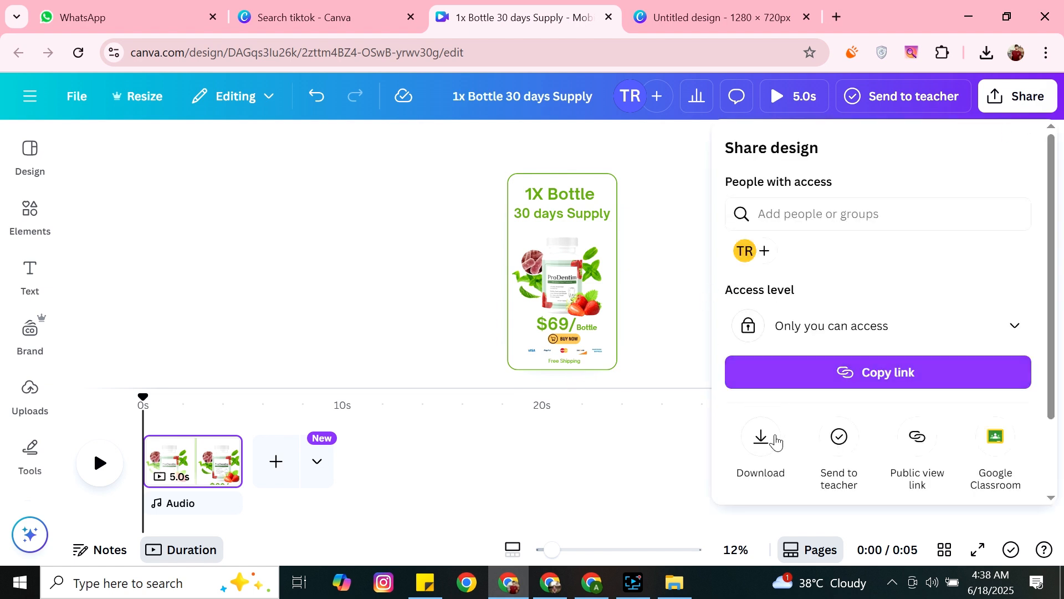
left_click(770, 441)
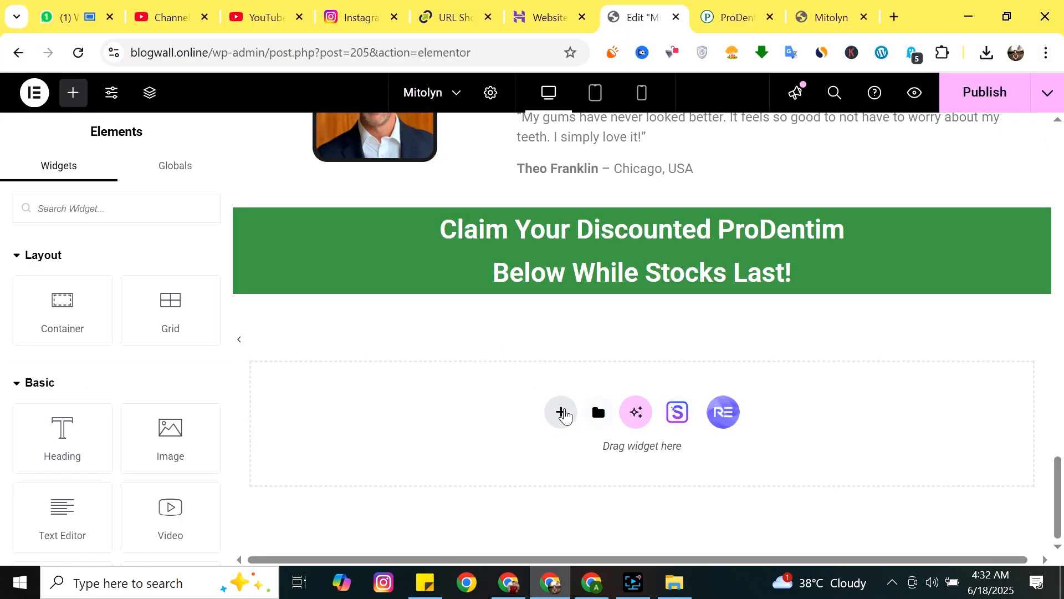
Switch to the Elementor editor and add a three-column grid container below the green "Claim Your Discounted ProDentim" banner.
left_click(560, 411)
left_click(717, 461)
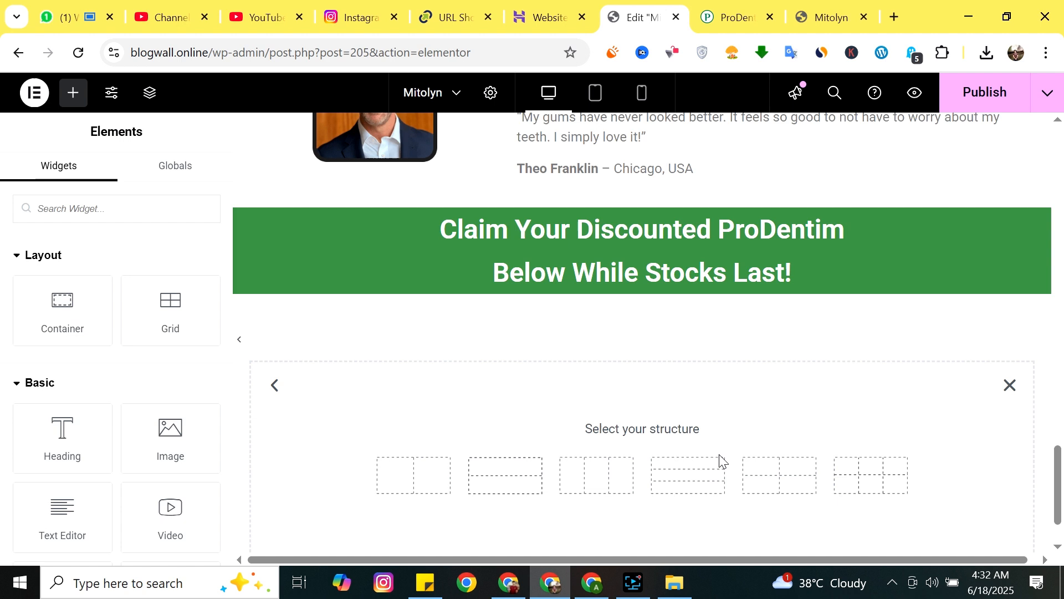
left_click(599, 477)
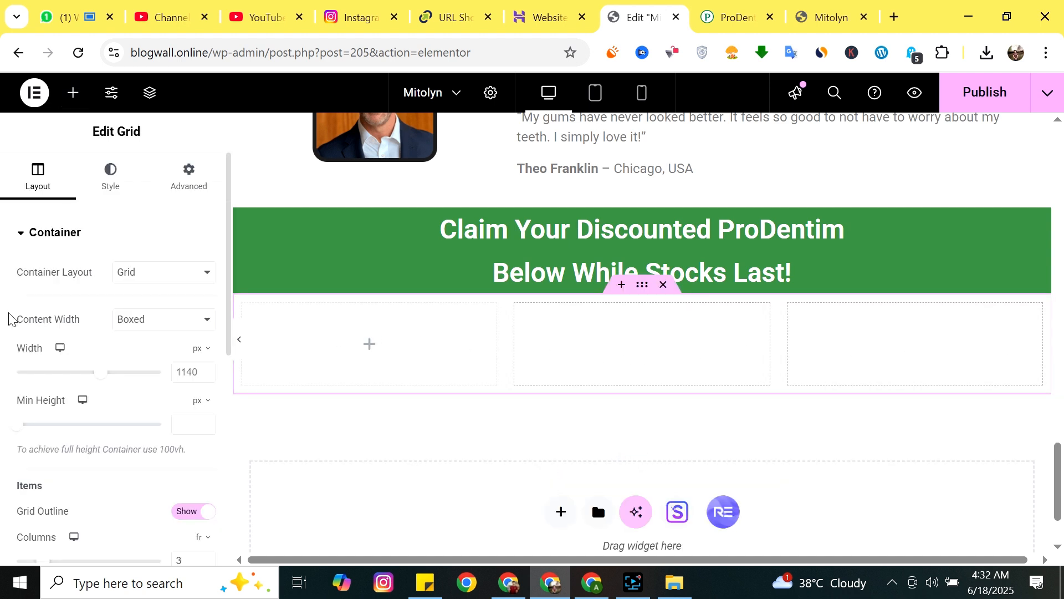
Place an Image widget in each of the three cells of the new grid.
left_click(374, 355)
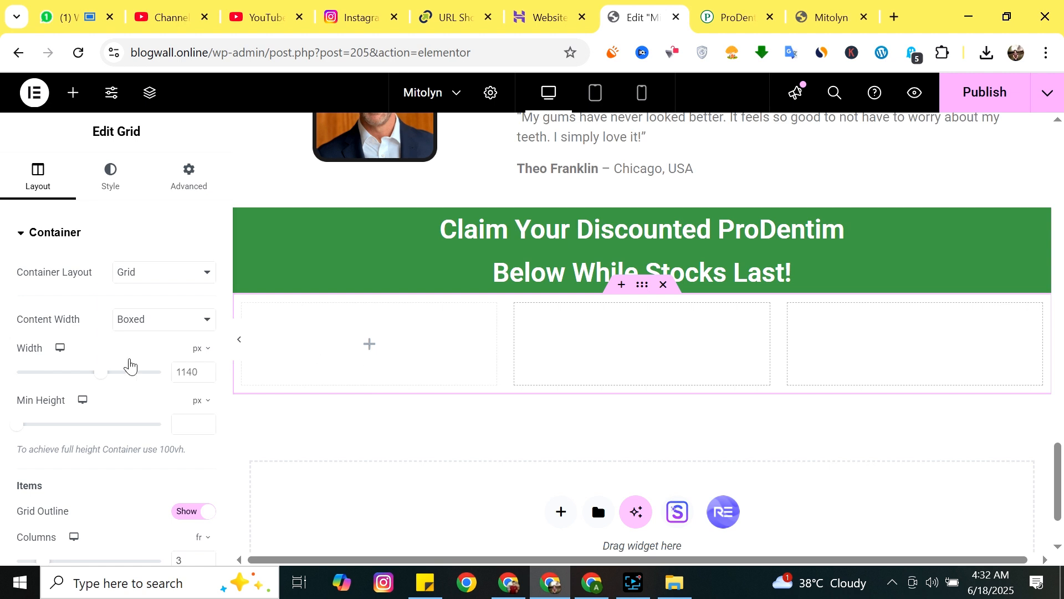
left_click_drag(187, 448, 381, 374)
left_click(640, 390)
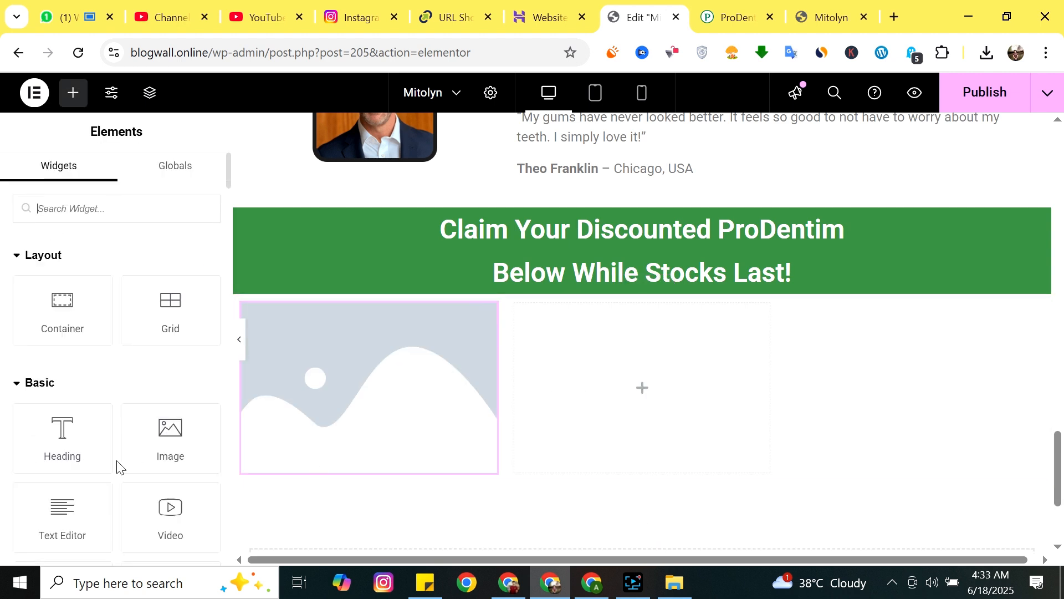
left_click_drag(167, 440, 649, 433)
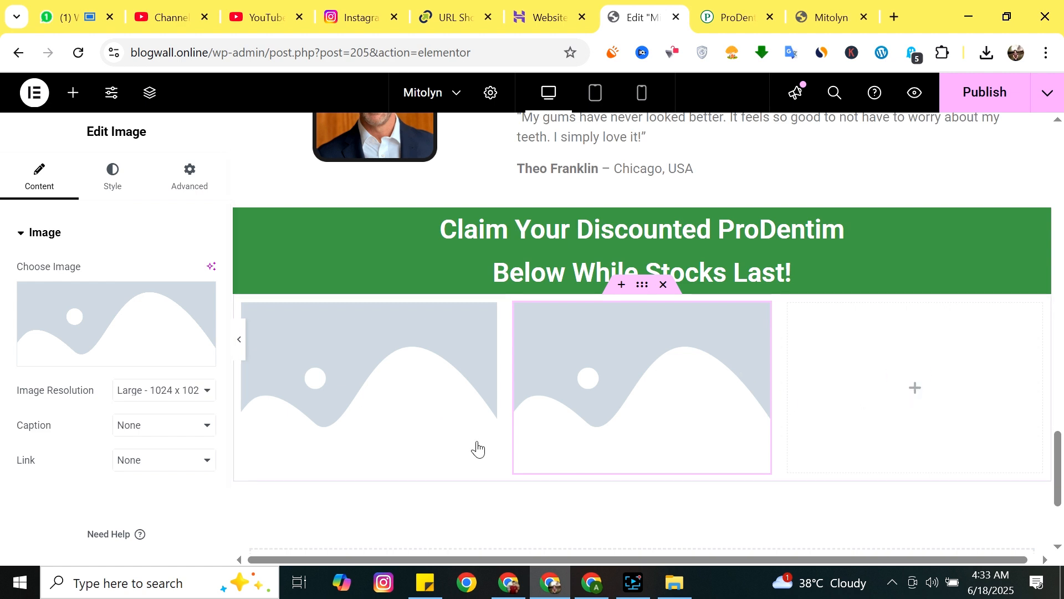
left_click(73, 93)
left_click_drag(171, 435, 857, 437)
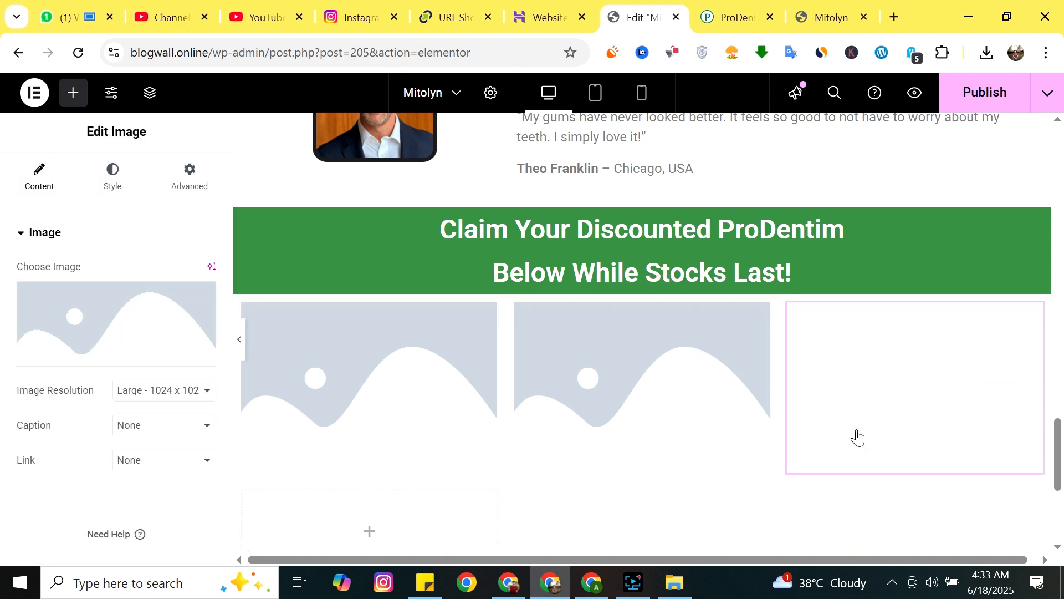
Assign the "1X Bottle 30 days Supply" graphic from the media library to all three image widgets in the grid.
left_click(87, 350)
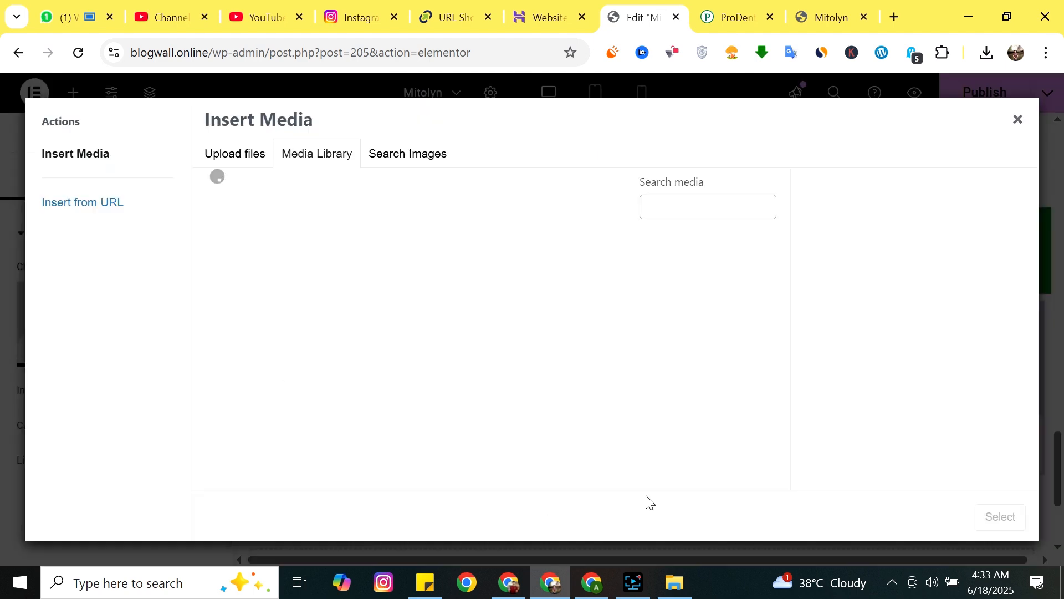
left_click(235, 273)
left_click(1007, 527)
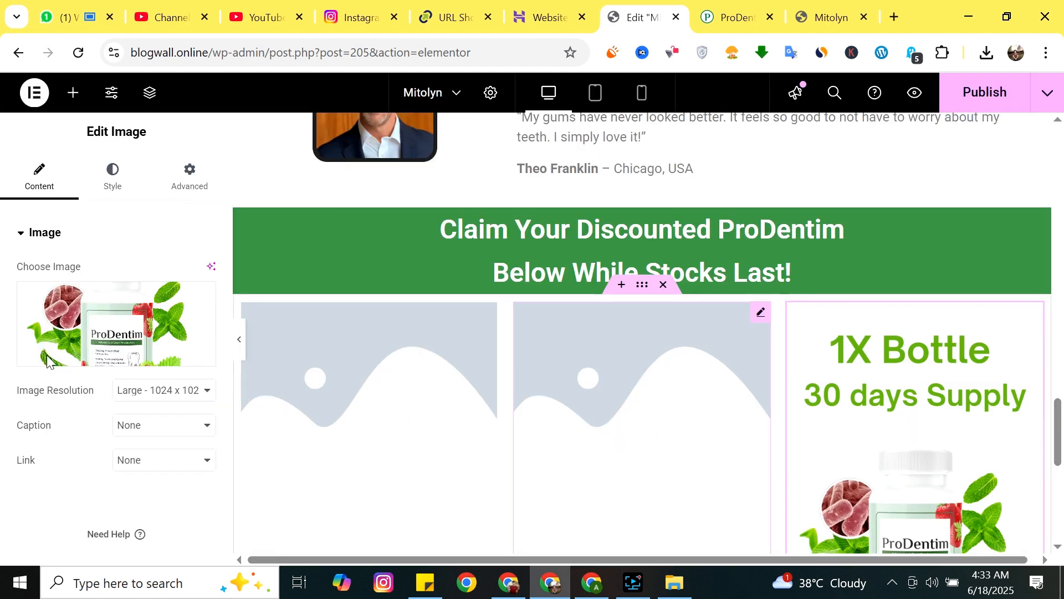
mouse_move(120, 360)
left_click(157, 360)
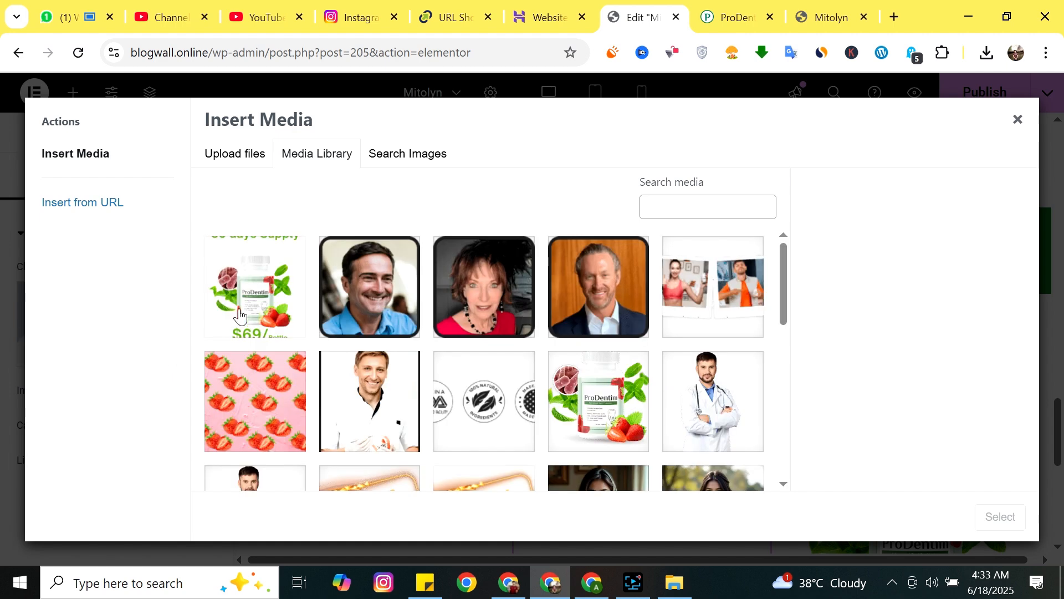
left_click(992, 524)
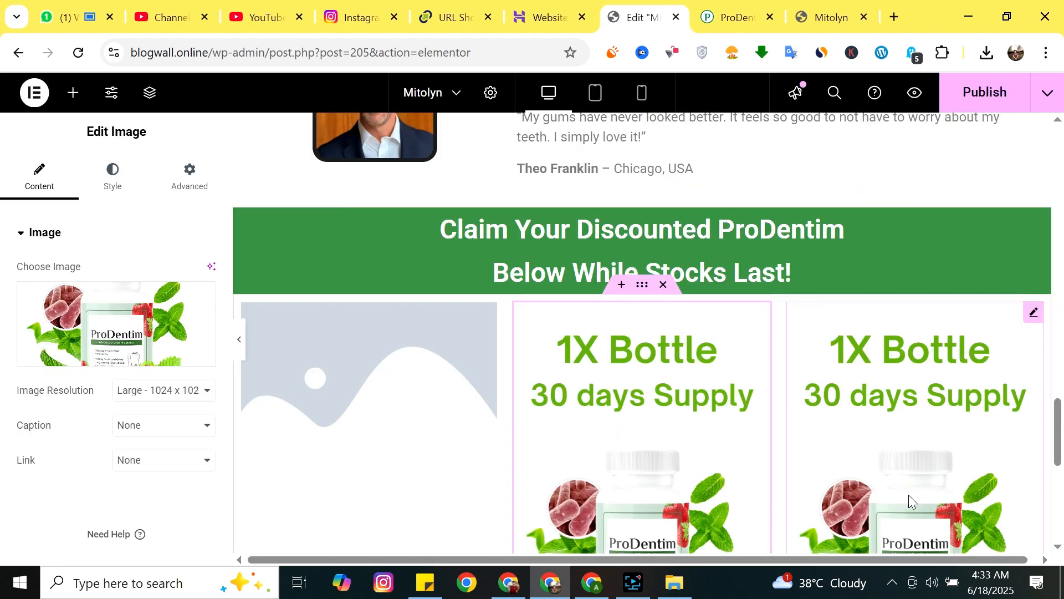
mouse_move(115, 359)
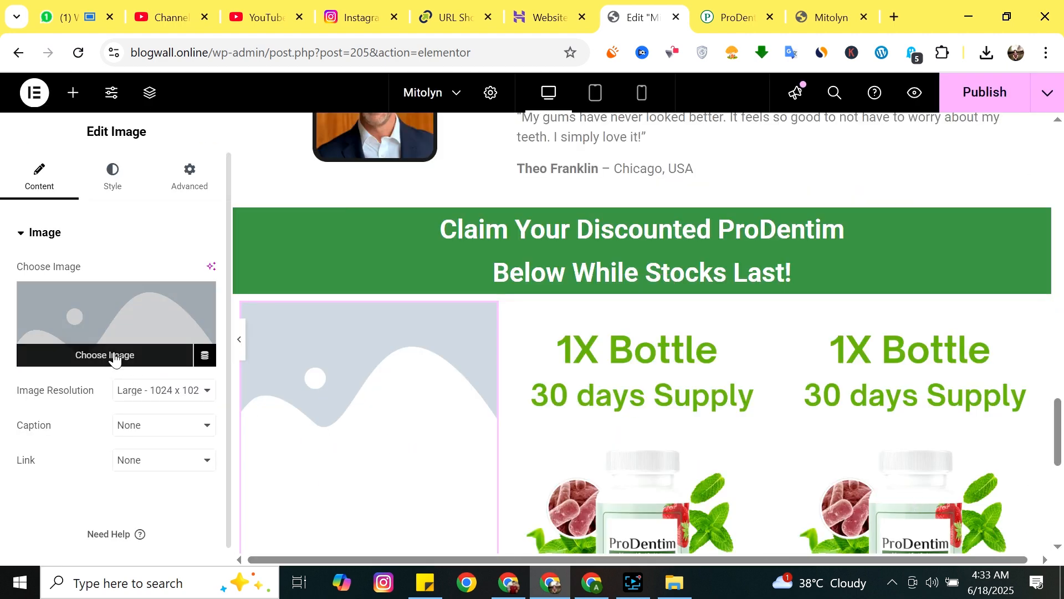
left_click(423, 421)
left_click(269, 308)
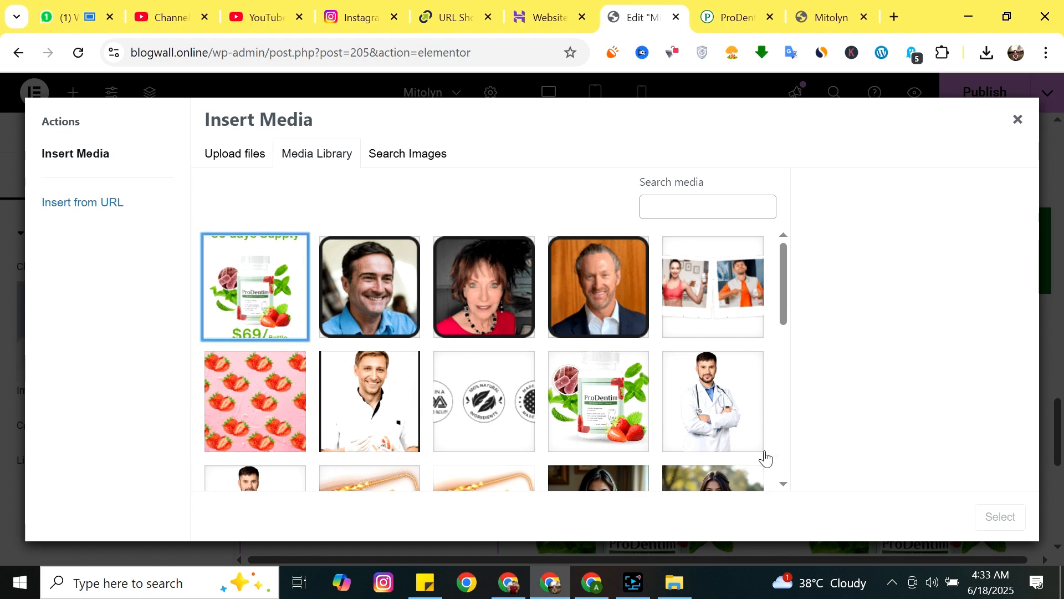
left_click(992, 517)
Publish the page and check the three offer images in the Mitolyn page preview.
scroll(777, 400, "down", 5)
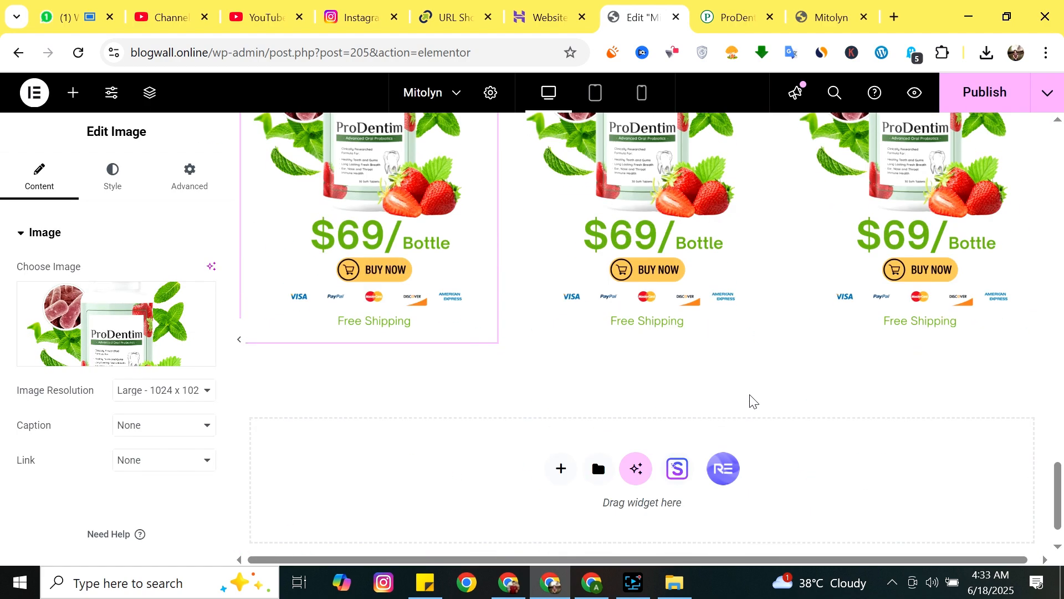
scroll(728, 378, "up", 2)
left_click(978, 93)
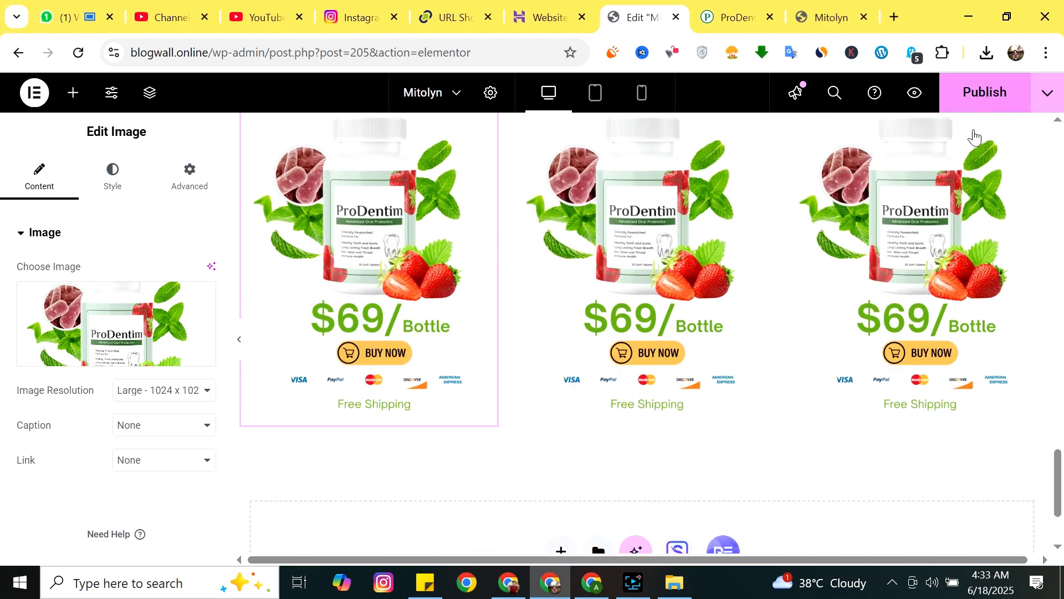
left_click(799, 11)
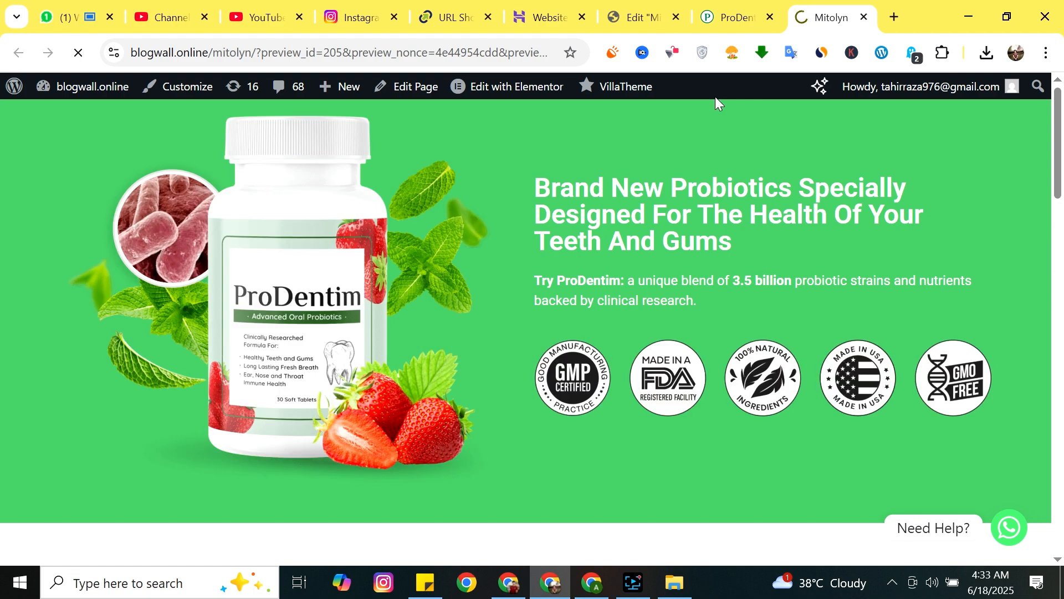
scroll(560, 224, "down", 15)
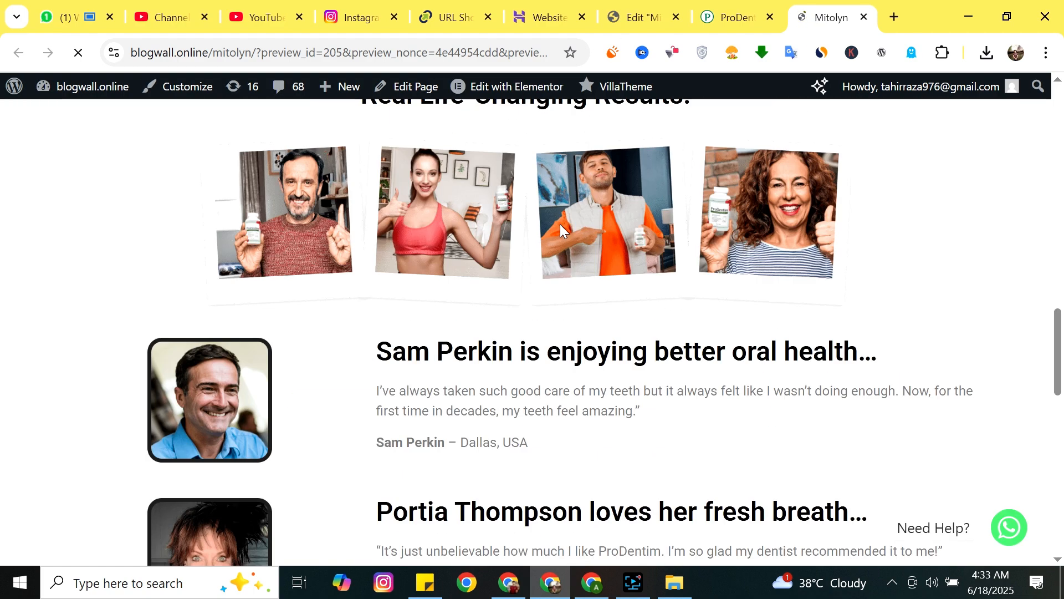
scroll(558, 232, "down", 5)
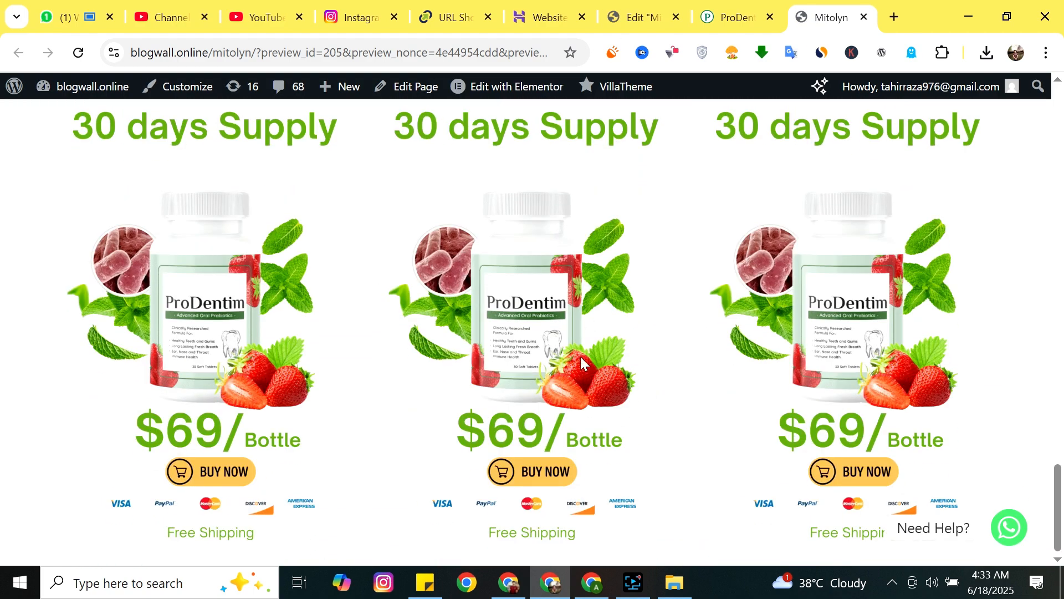
scroll(580, 348, "up", 3)
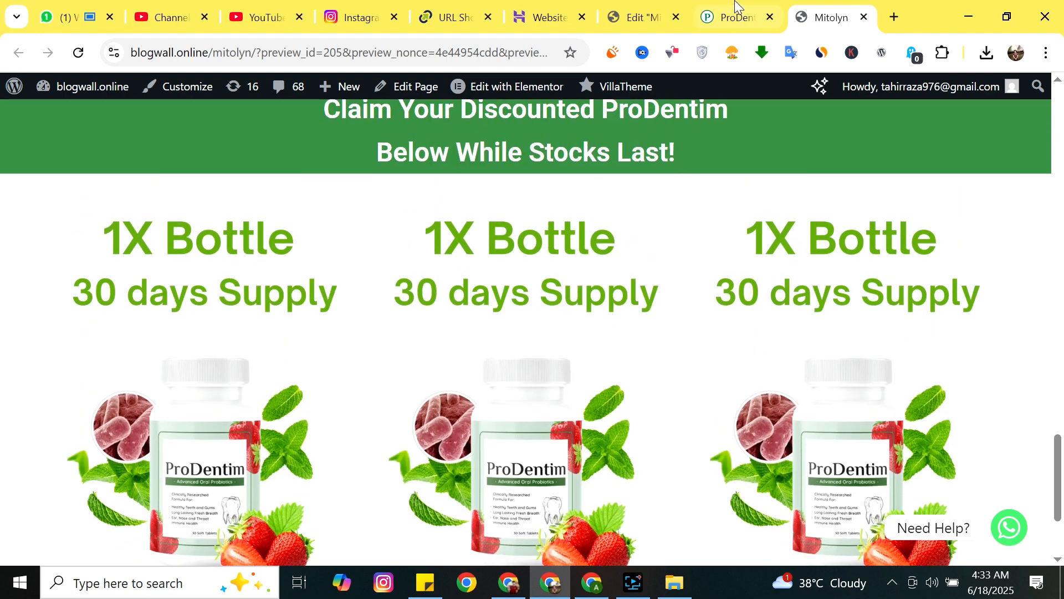
In the Elementor editor, give the first offer image a solid border with a 25 px border radius.
left_click(637, 16)
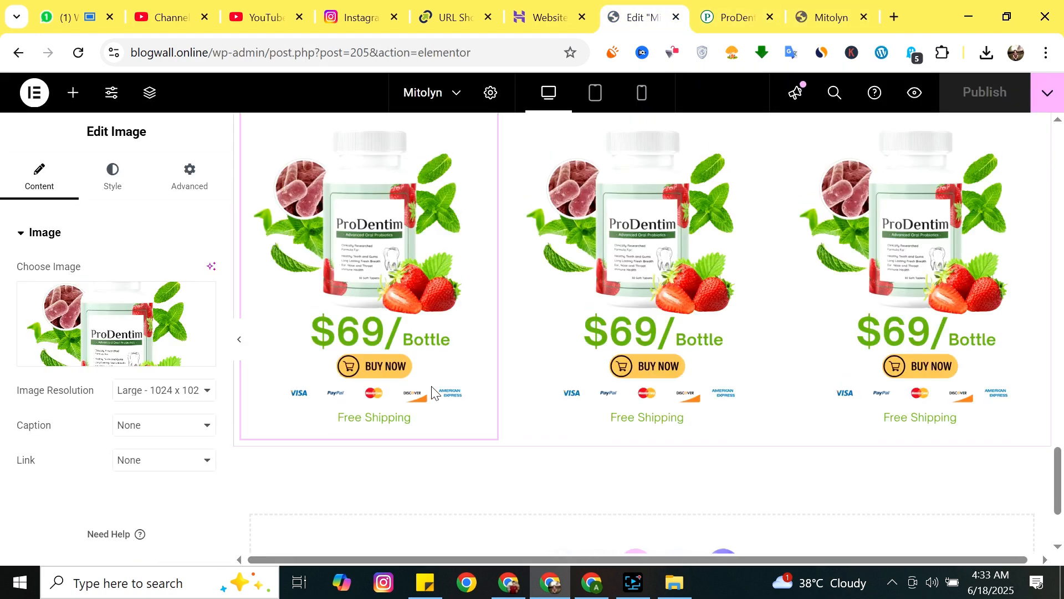
scroll(431, 388, "up", 4)
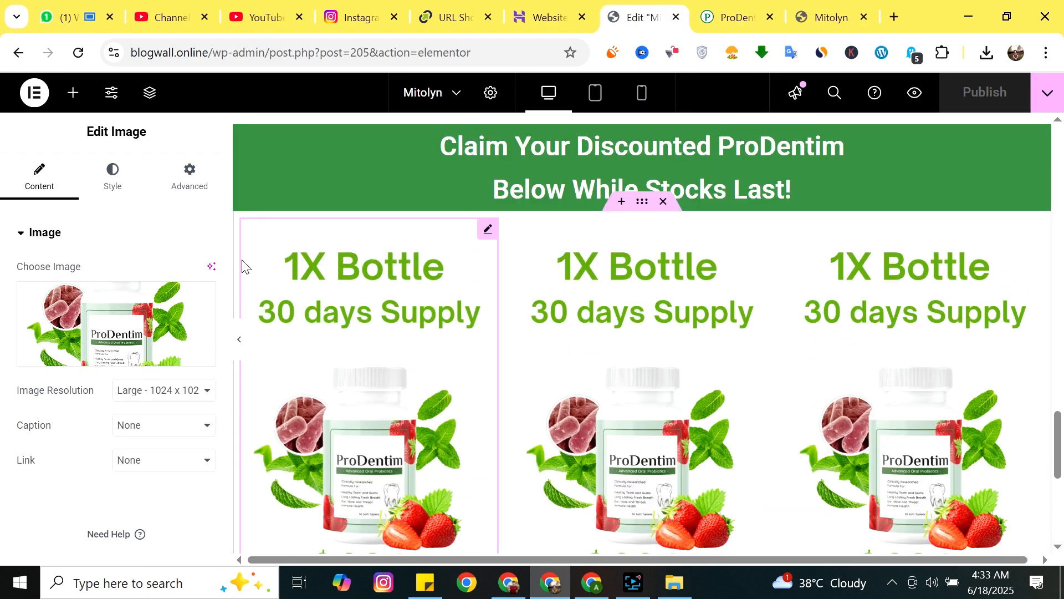
left_click(190, 177)
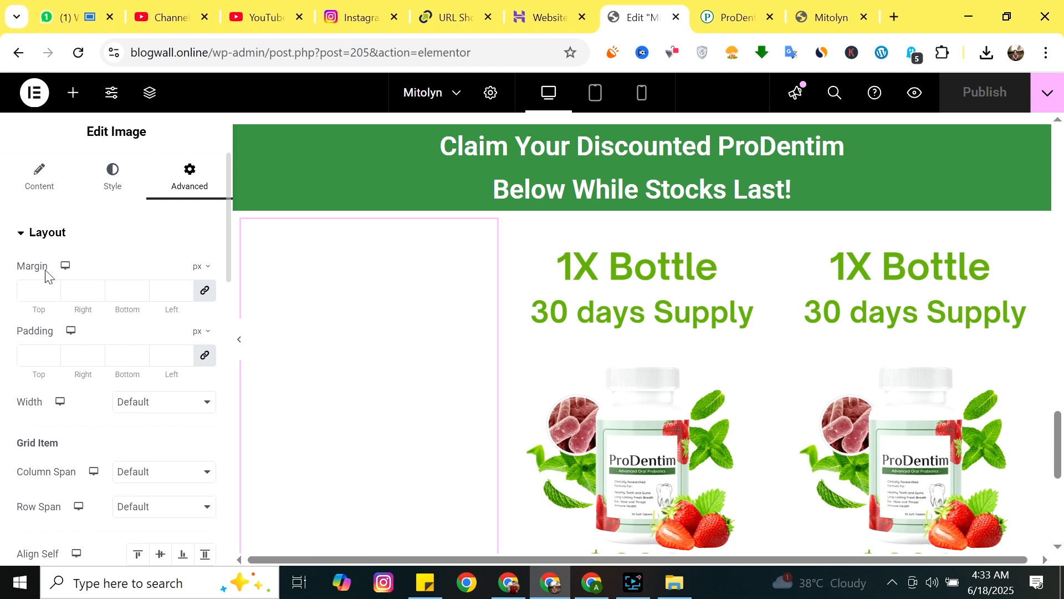
left_click(24, 236)
scroll(66, 410, "down", 3)
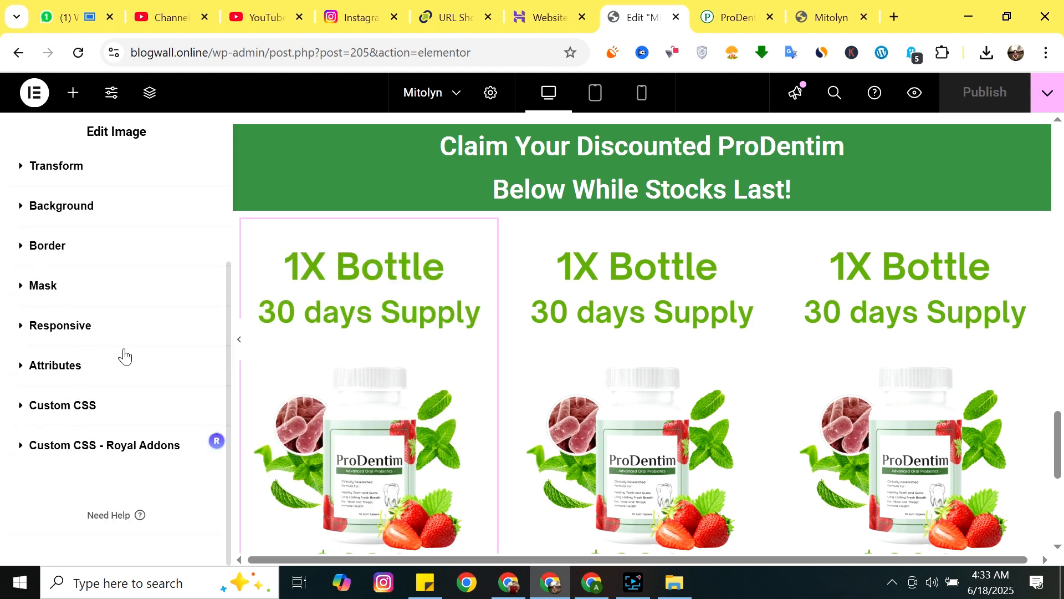
scroll(124, 356, "down", 3)
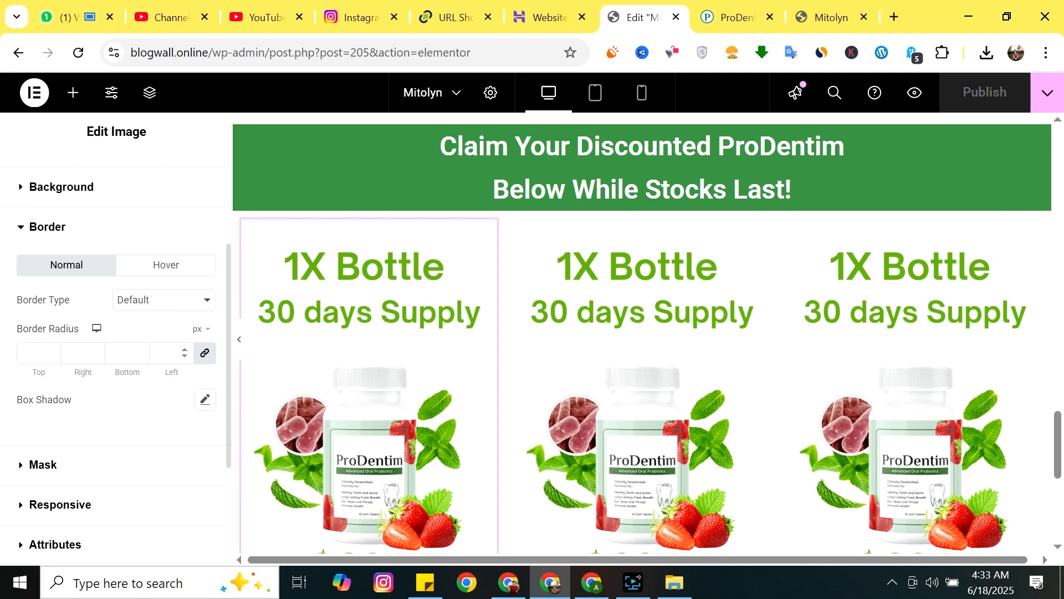
left_click(168, 306)
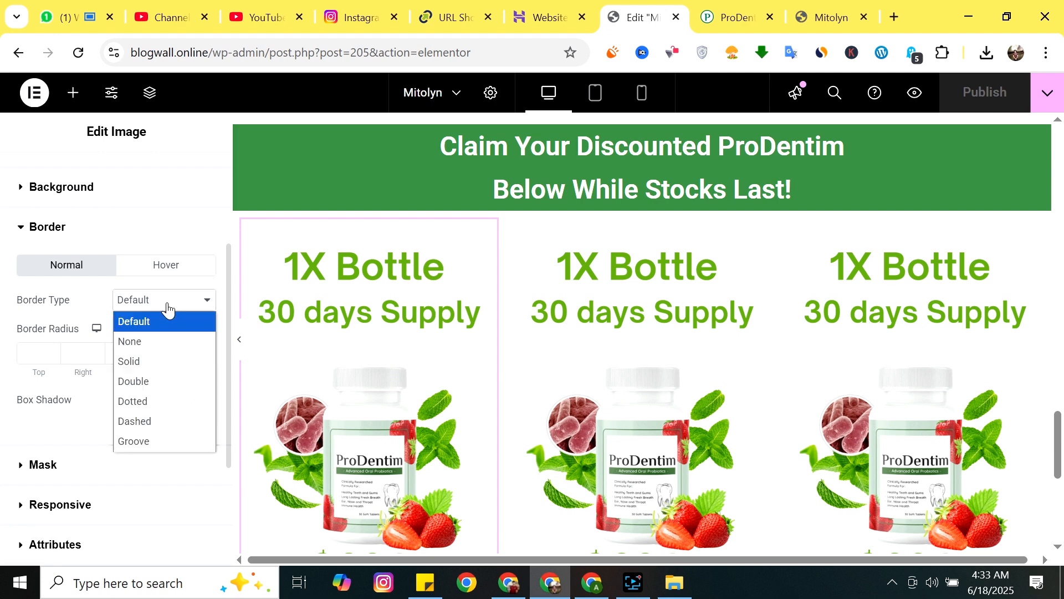
left_click(161, 363)
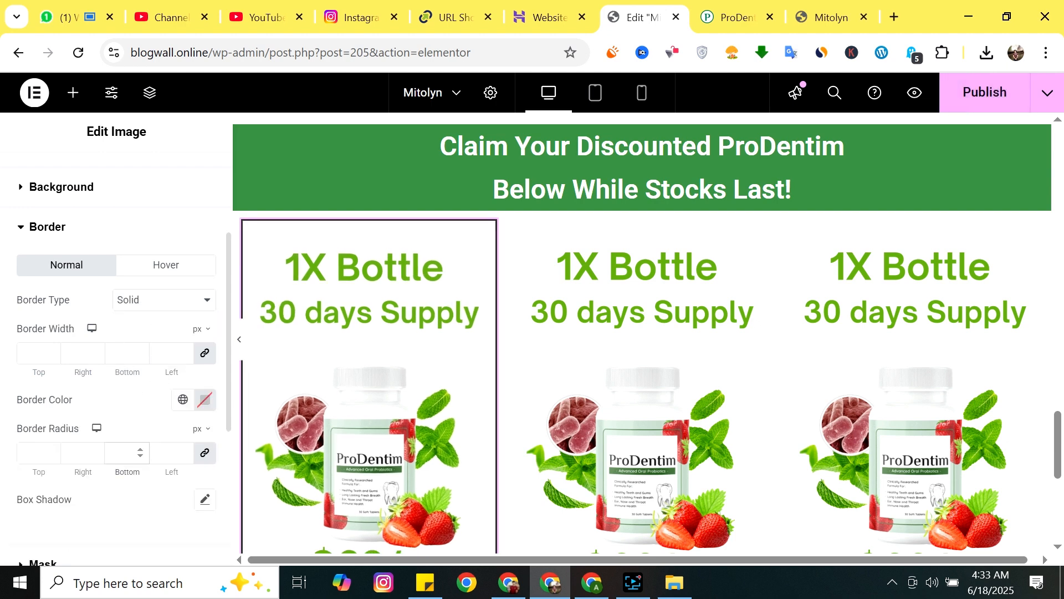
type("25")
left_click(153, 276)
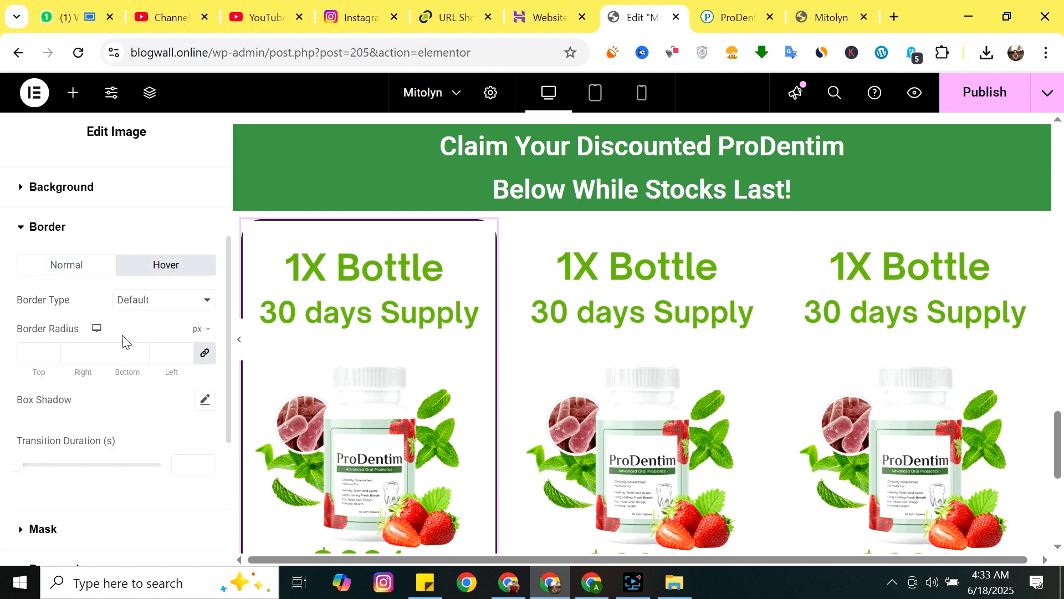
scroll(150, 398, "down", 3)
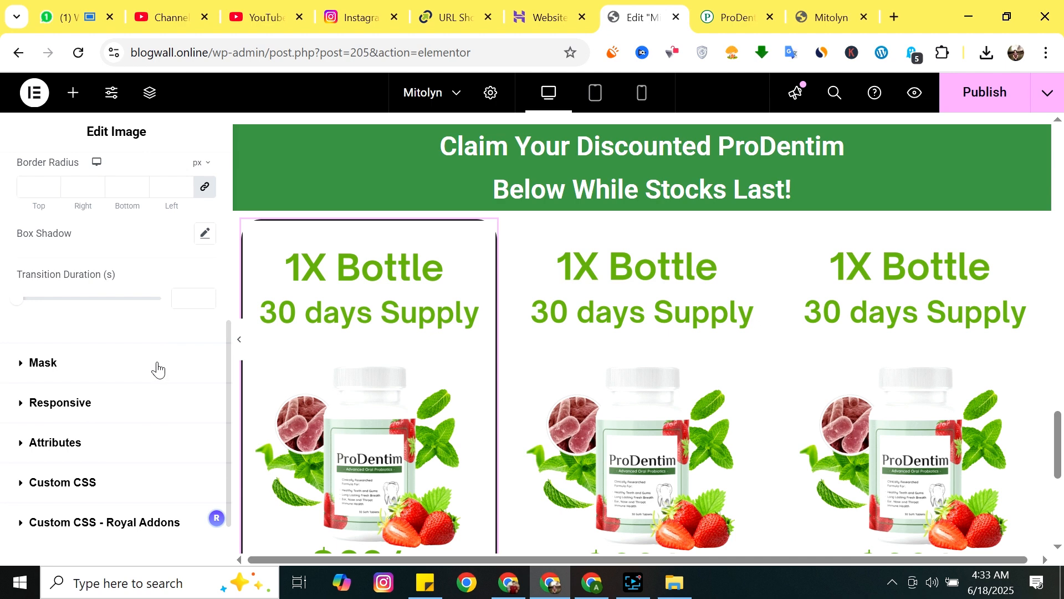
scroll(158, 368, "up", 5)
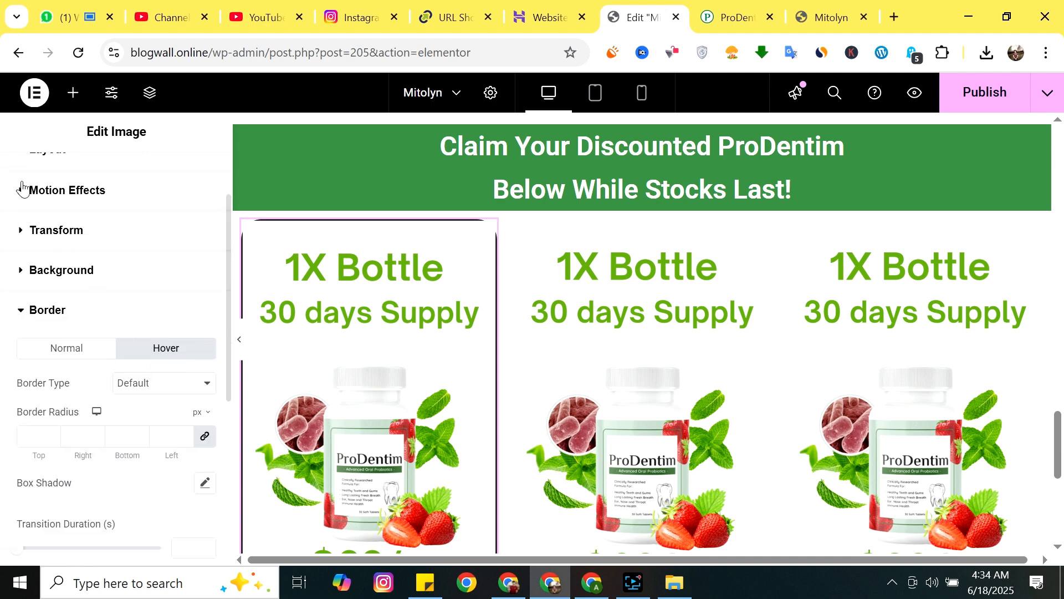
left_click(24, 194)
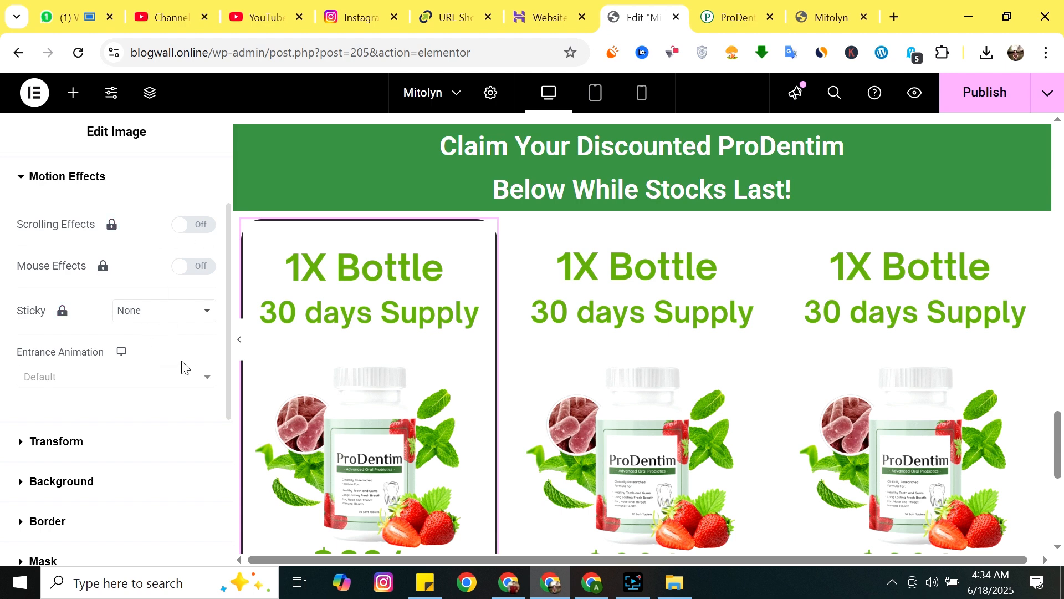
left_click(32, 189)
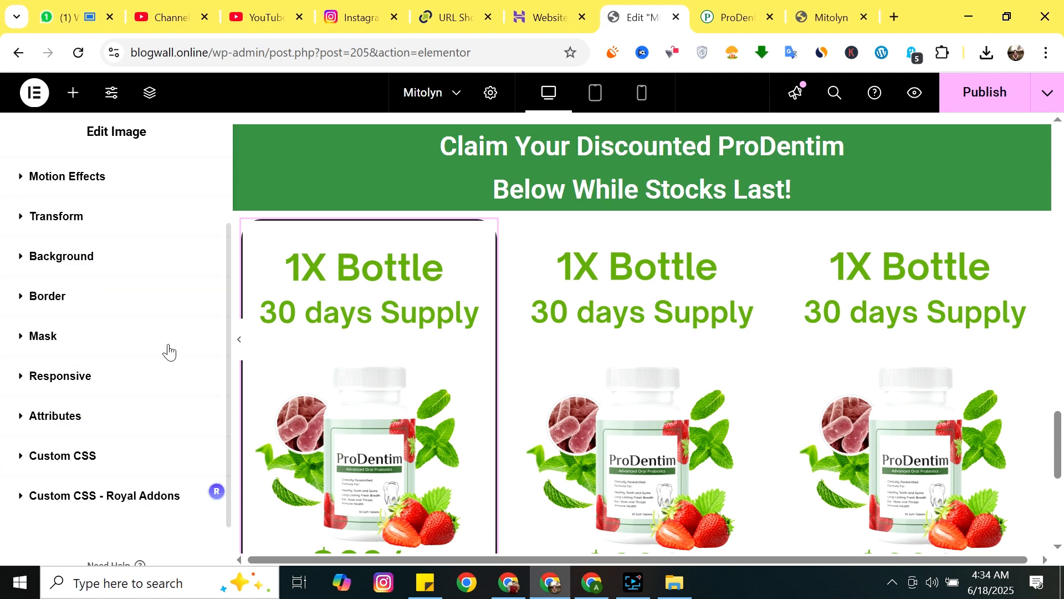
scroll(153, 397, "up", 2)
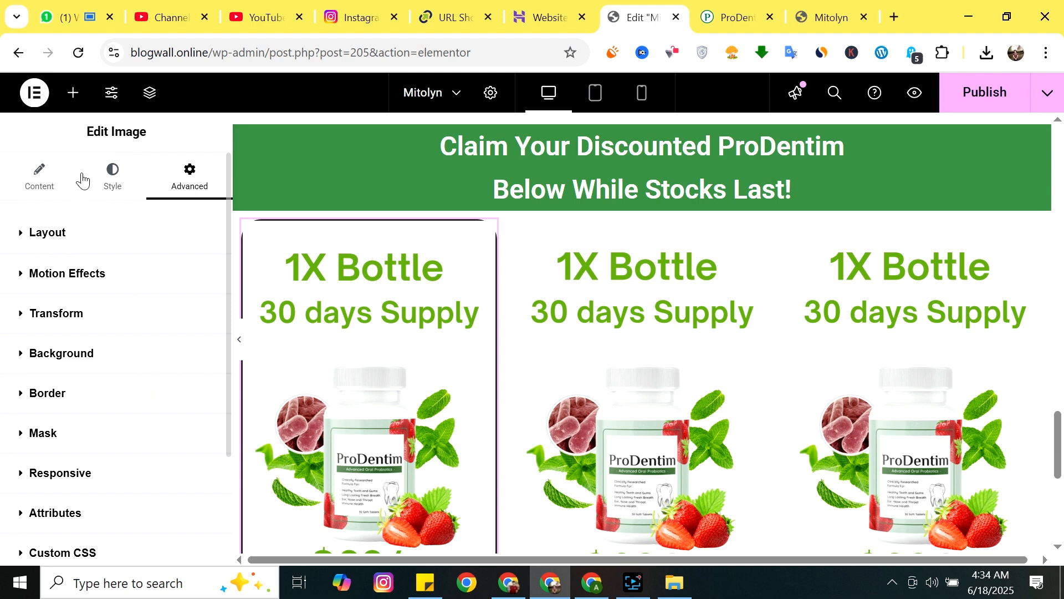
Apply the Grow hover animation to the first offer image.
left_click(113, 187)
scroll(134, 301, "down", 5)
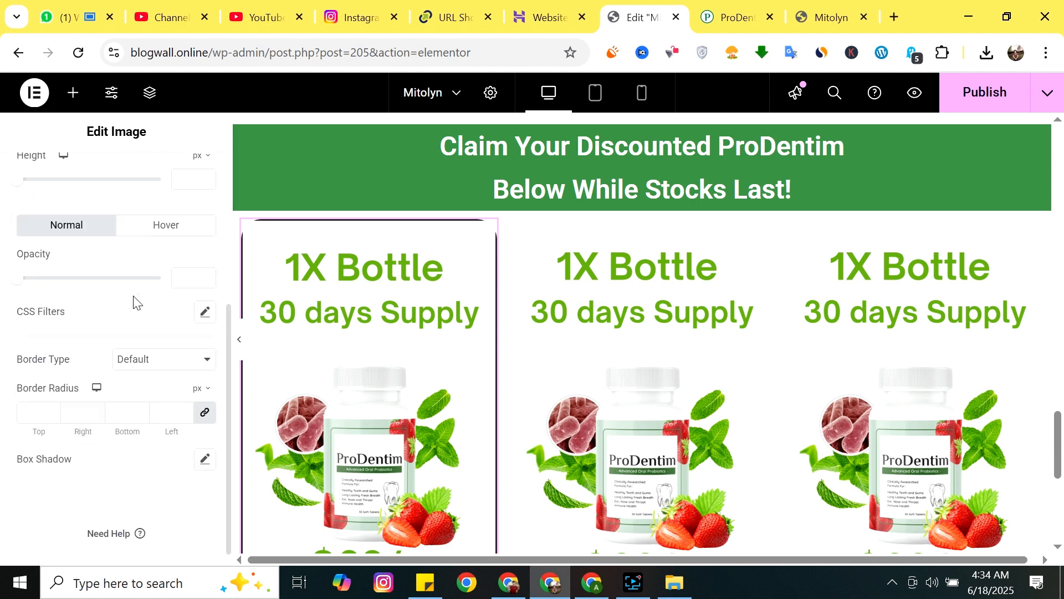
scroll(134, 302, "up", 1)
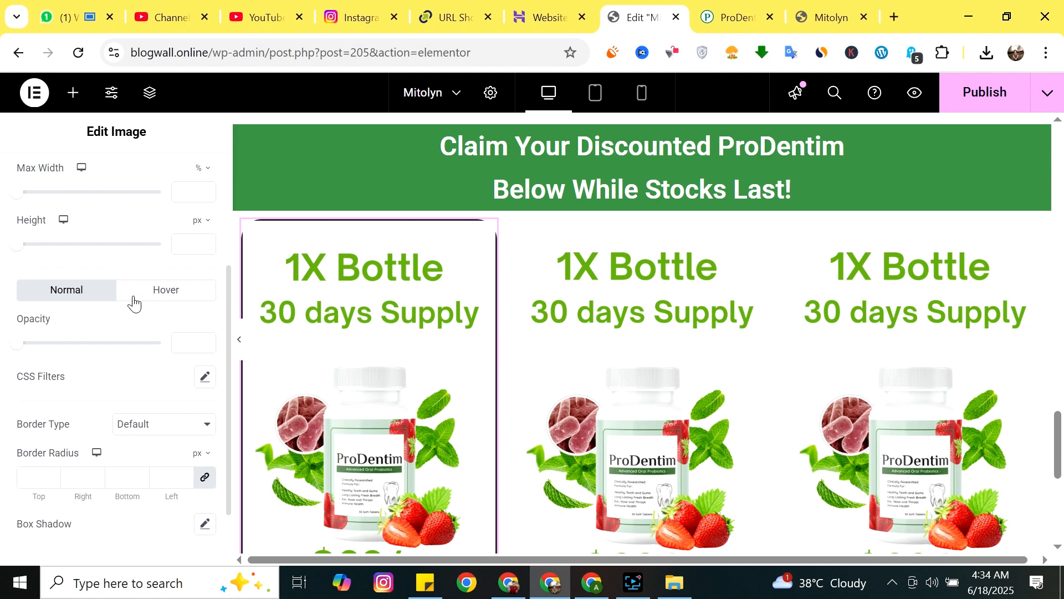
scroll(151, 390, "up", 3)
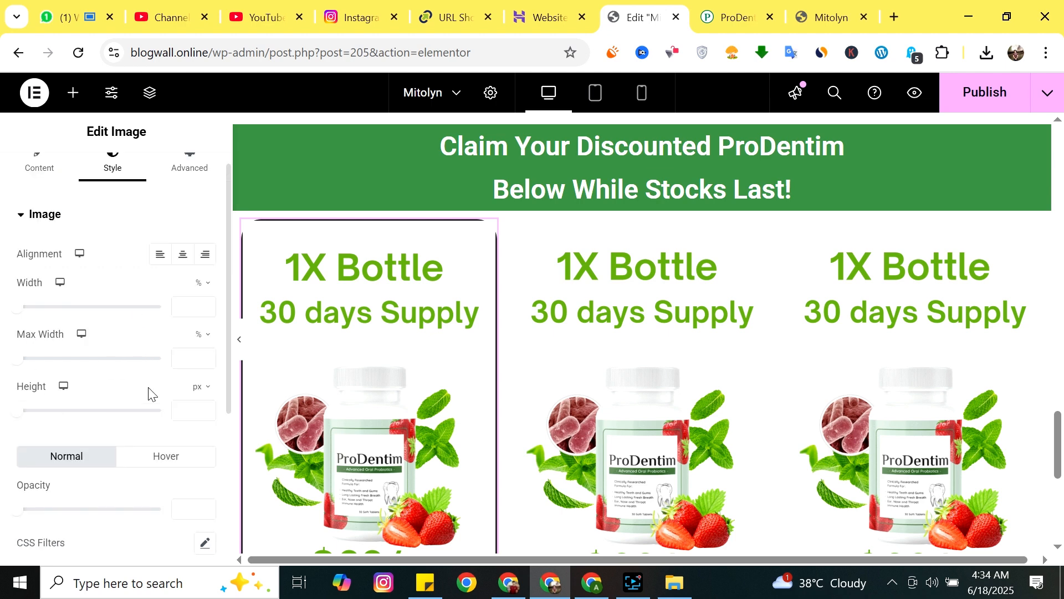
scroll(148, 299, "down", 3)
left_click(171, 297)
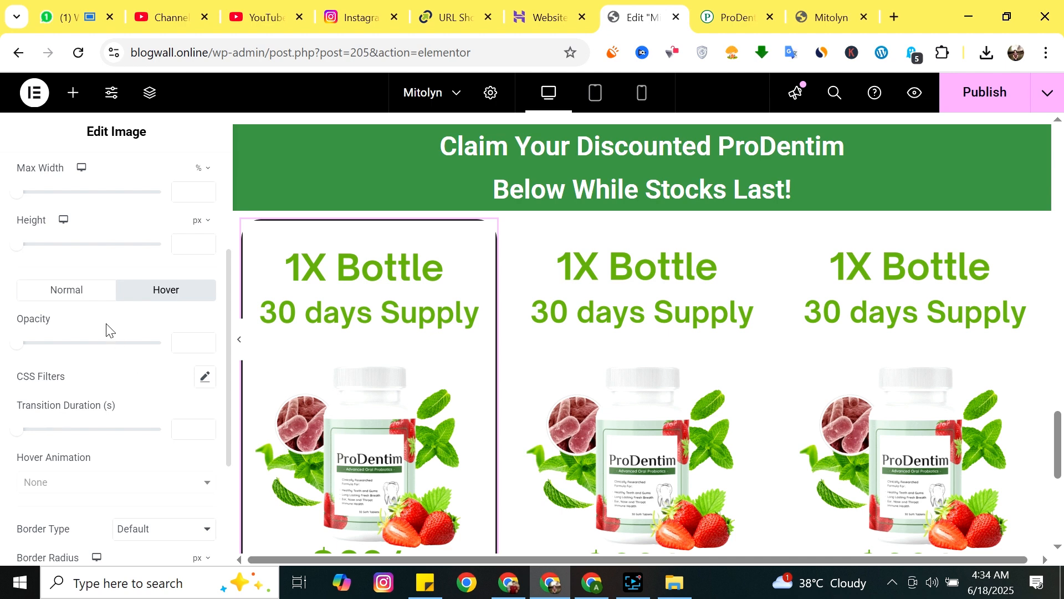
scroll(178, 410, "down", 1)
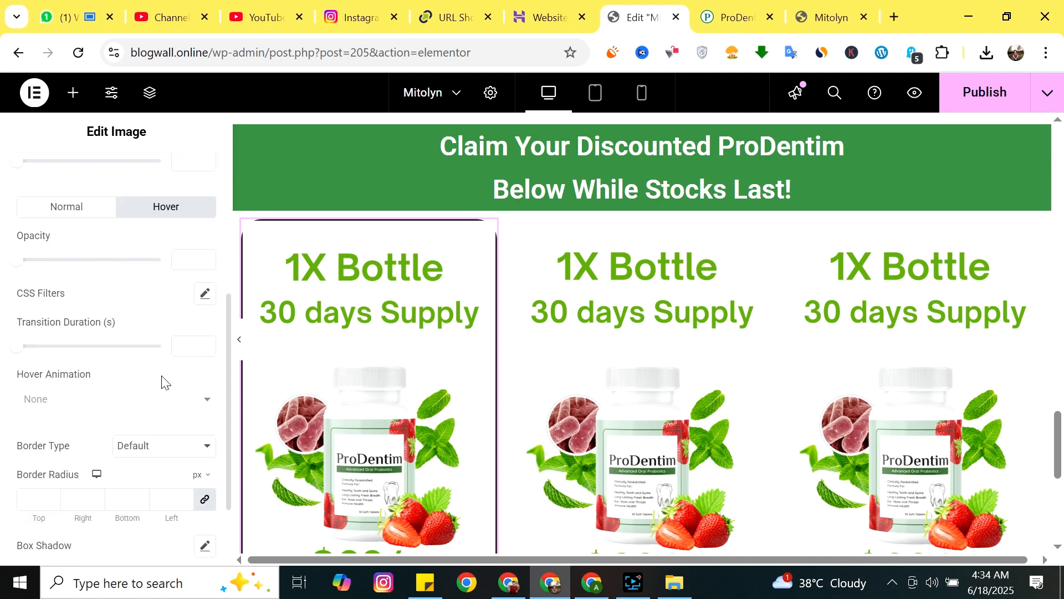
left_click(176, 400)
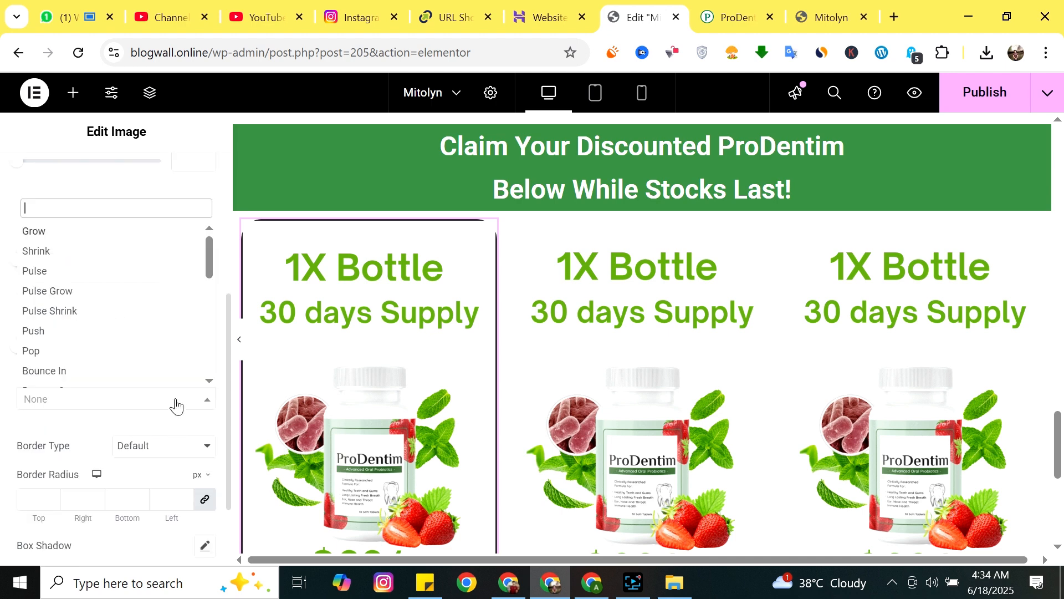
left_click(76, 233)
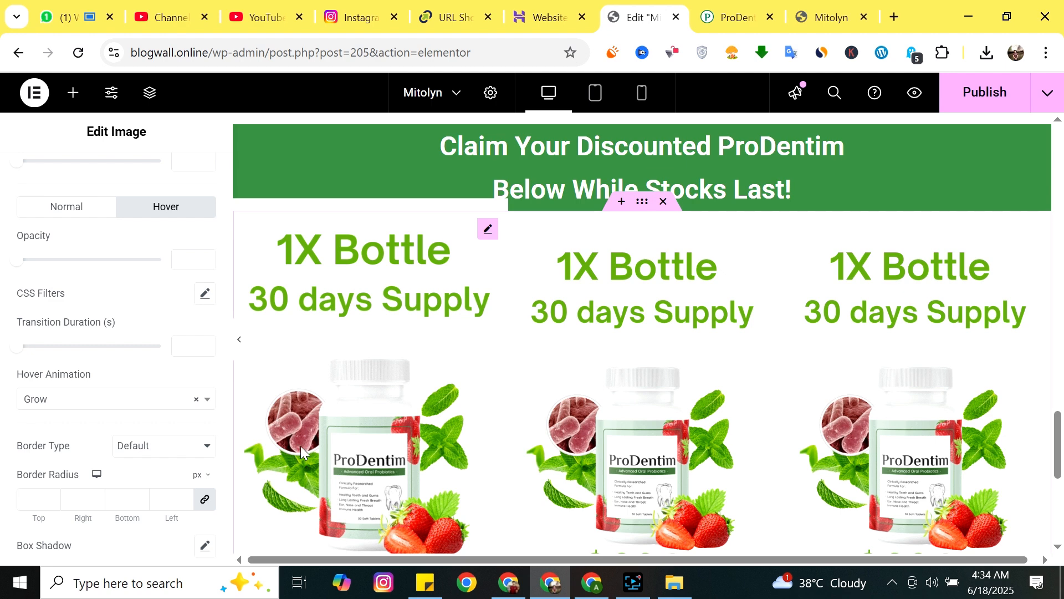
Select the middle offer image and set its hover animation to Grow.
left_click(622, 291)
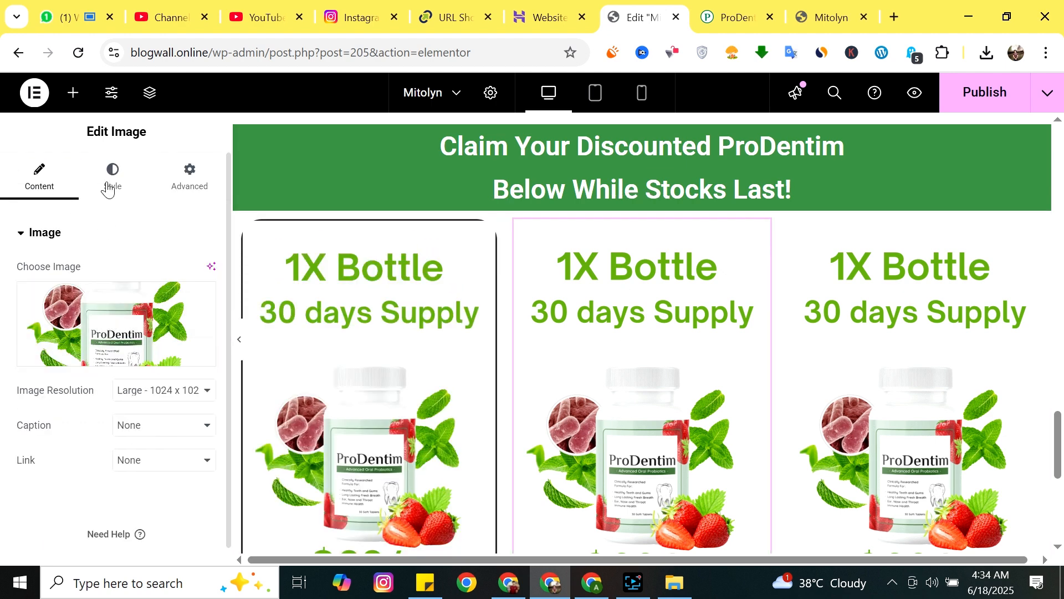
scroll(142, 303, "down", 5)
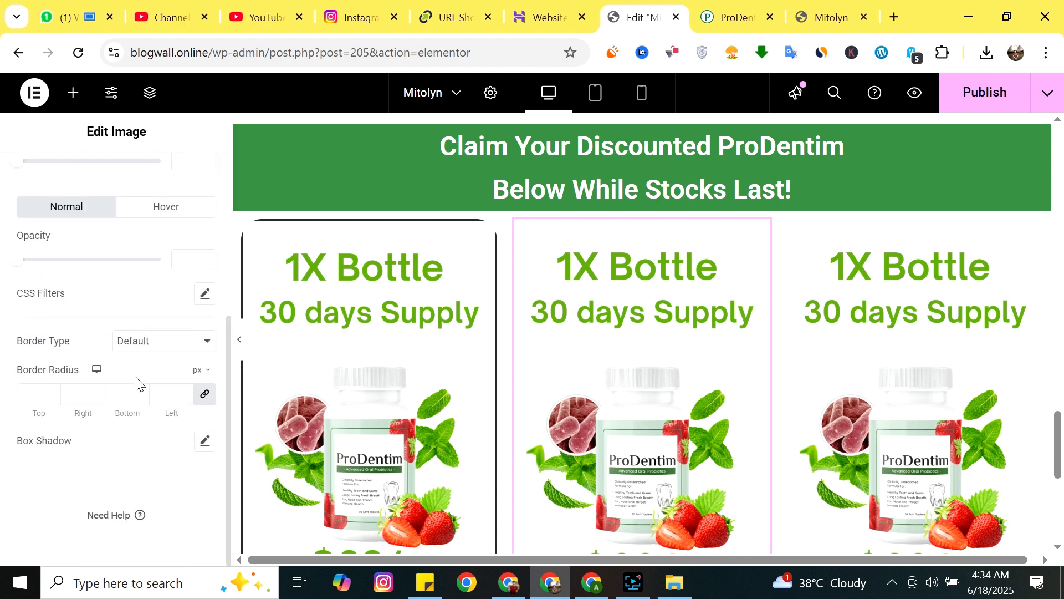
scroll(155, 378, "up", 2)
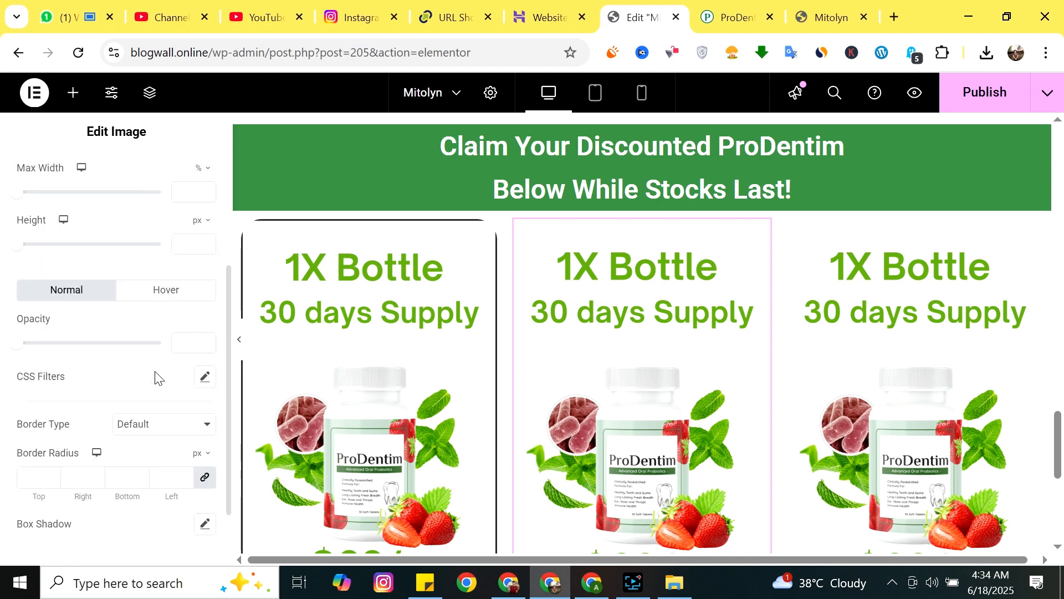
left_click(157, 294)
scroll(161, 377, "down", 2)
left_click(181, 406)
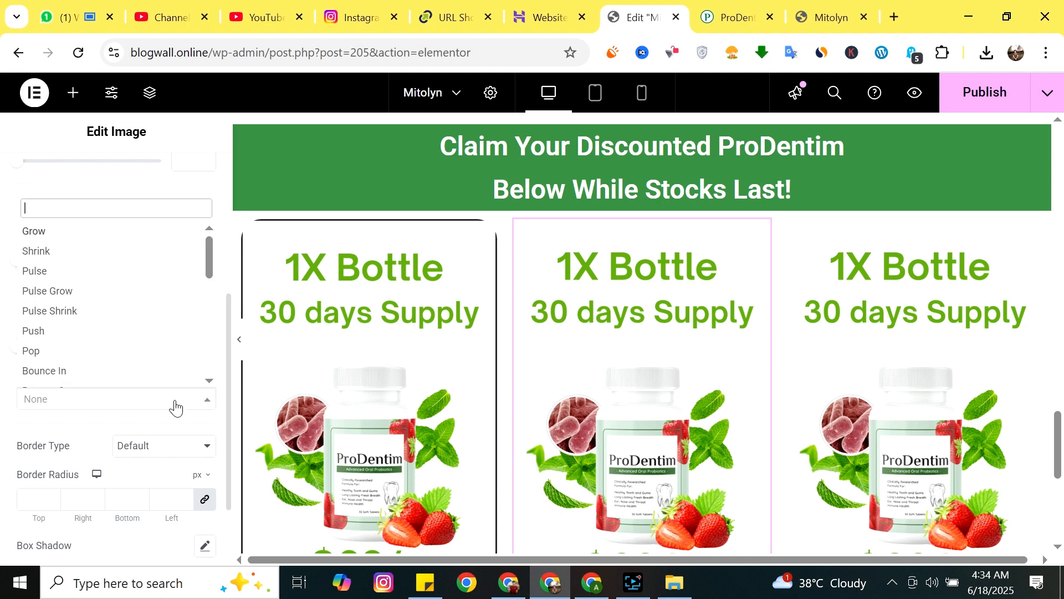
left_click(38, 232)
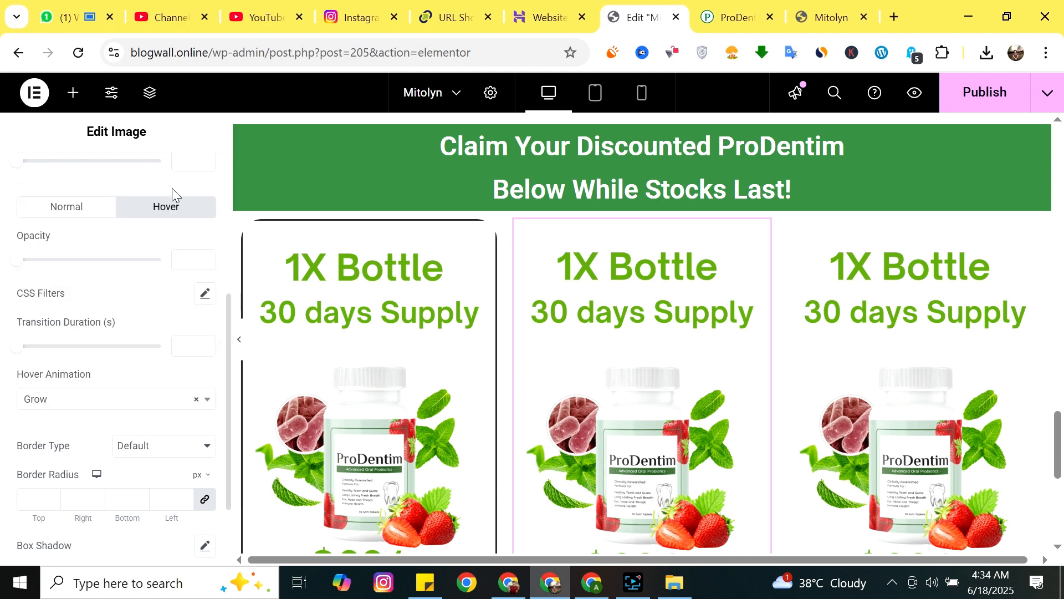
Give the middle offer image a solid border with a 25 px border radius on all corners.
scroll(185, 277, "up", 5)
left_click(190, 178)
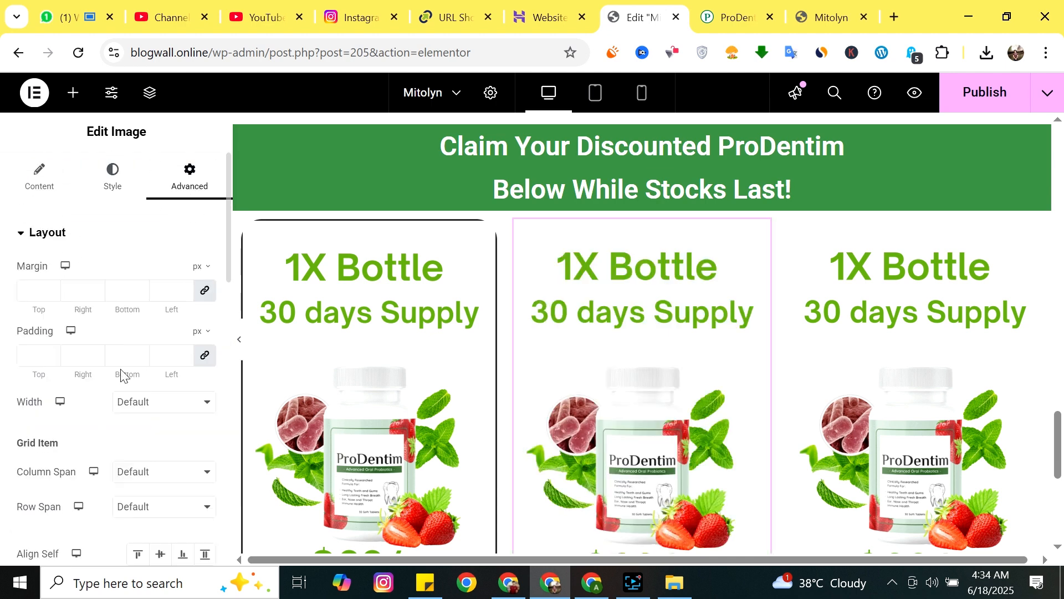
scroll(118, 382, "down", 10)
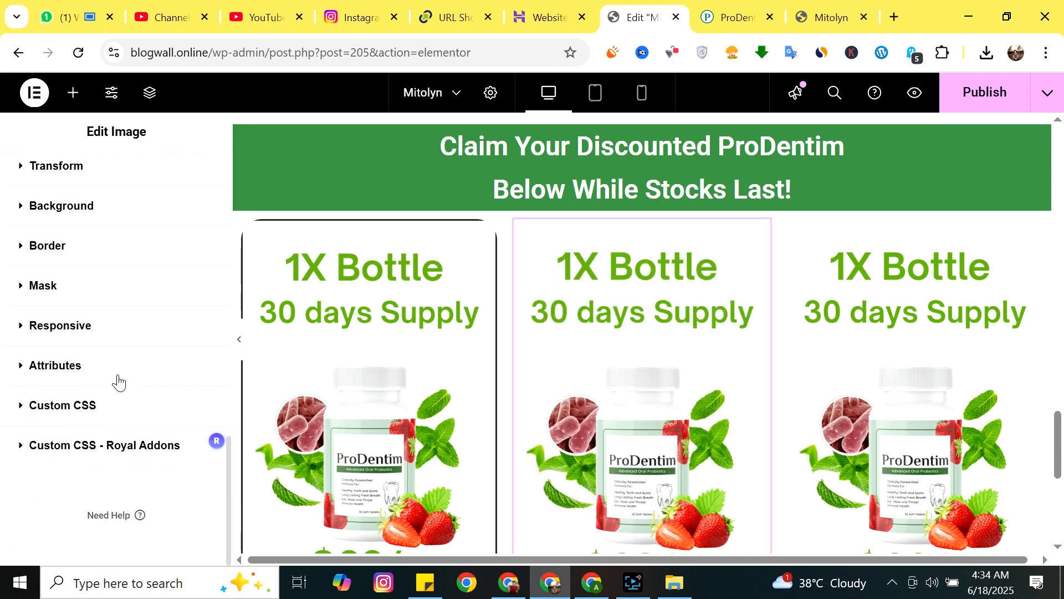
left_click(89, 251)
scroll(157, 405, "down", 4)
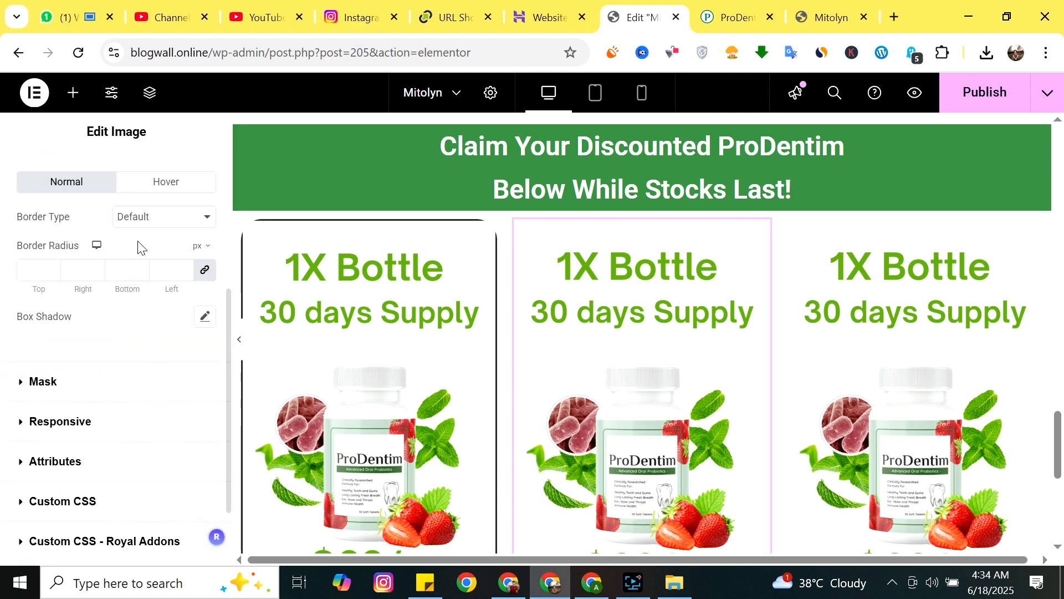
left_click(136, 220)
left_click(136, 275)
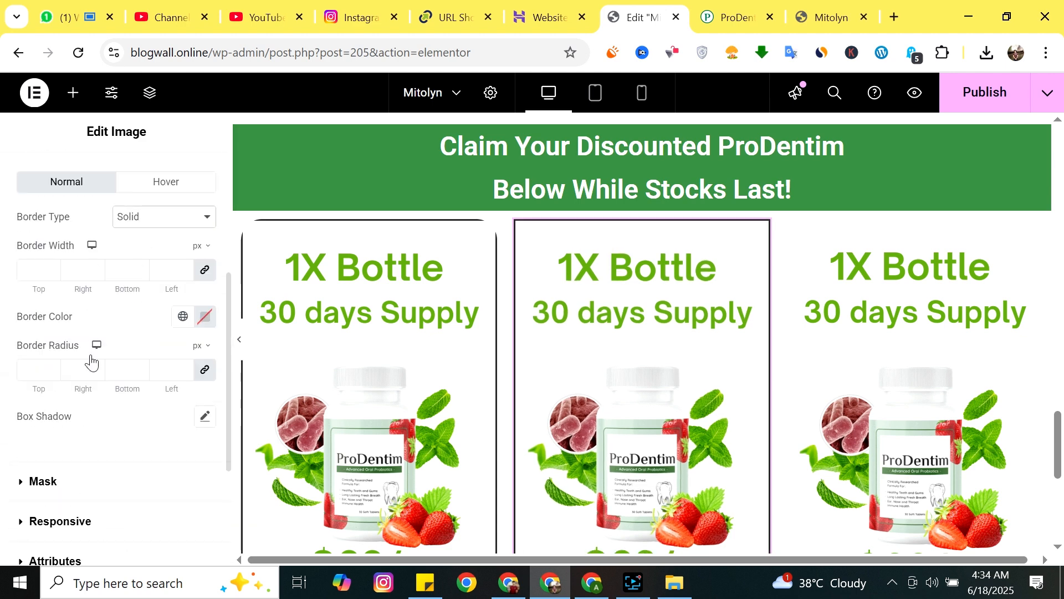
left_click(79, 369)
type("2")
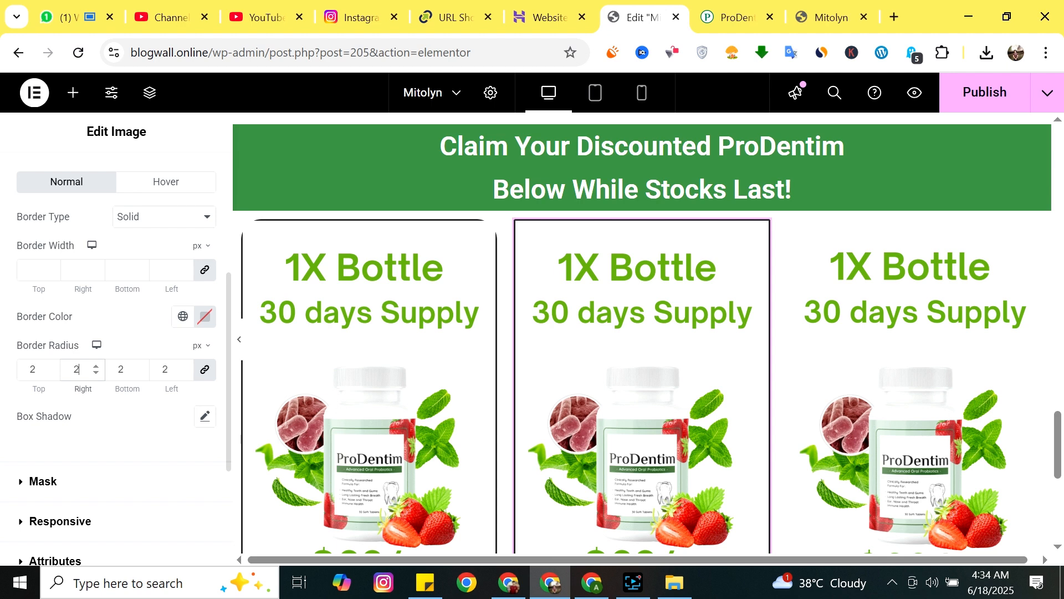
type("5")
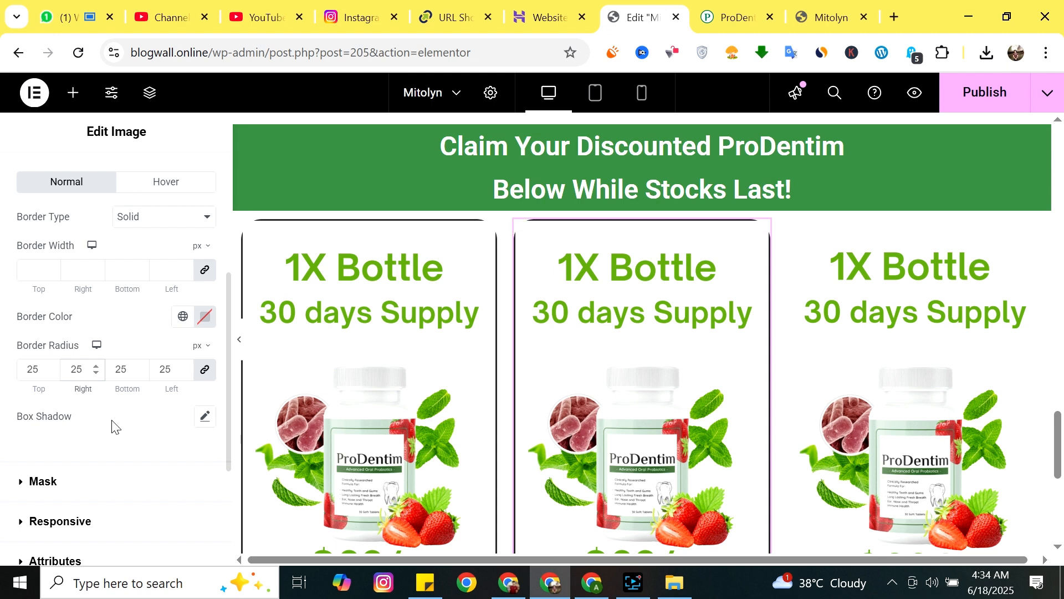
Select the third offer image and set its hover animation to Grow.
left_click(872, 285)
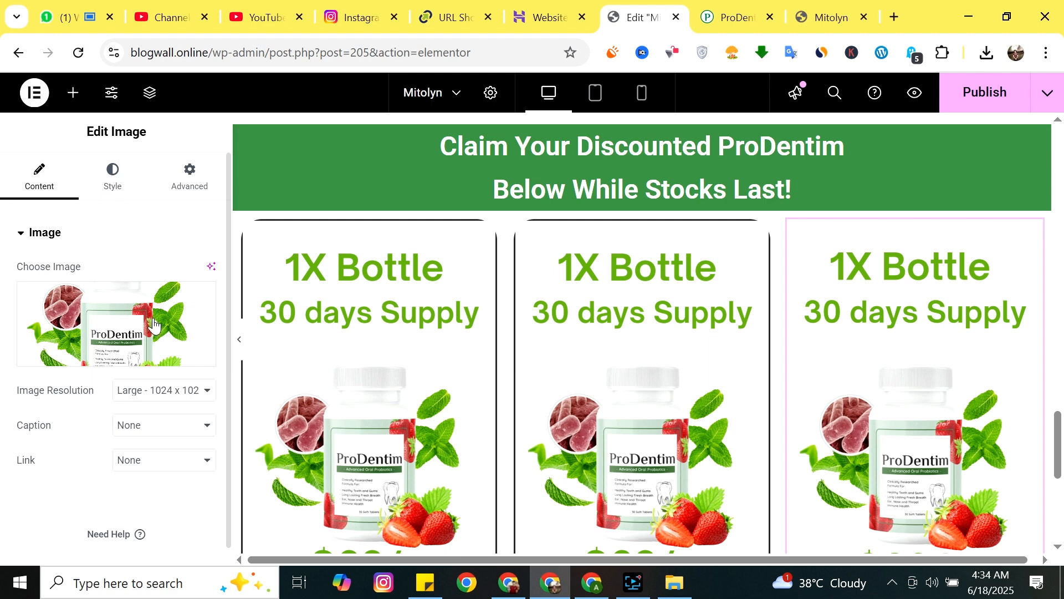
scroll(152, 319, "down", 5)
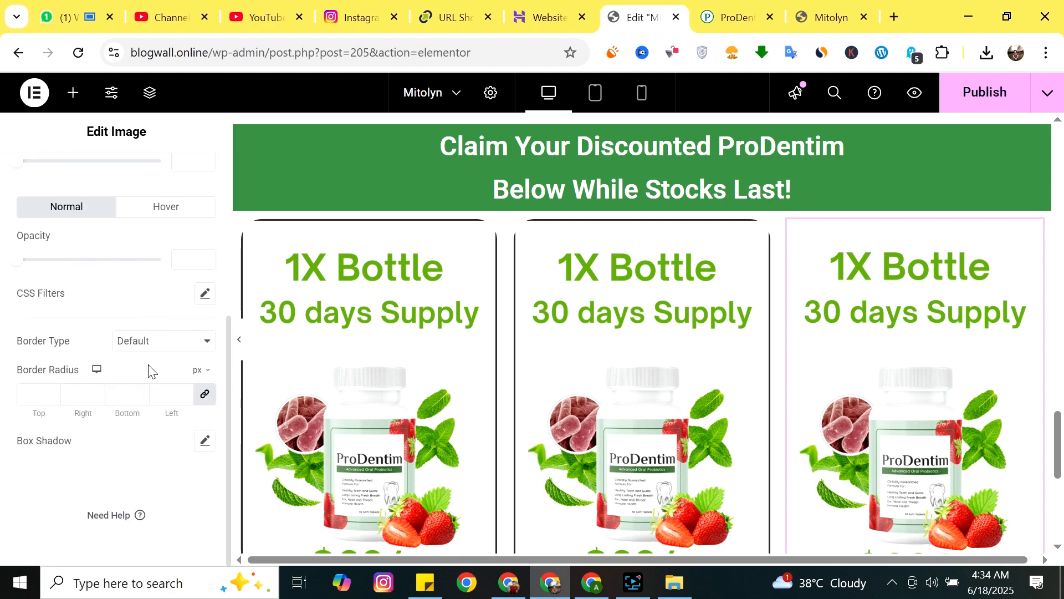
left_click(166, 210)
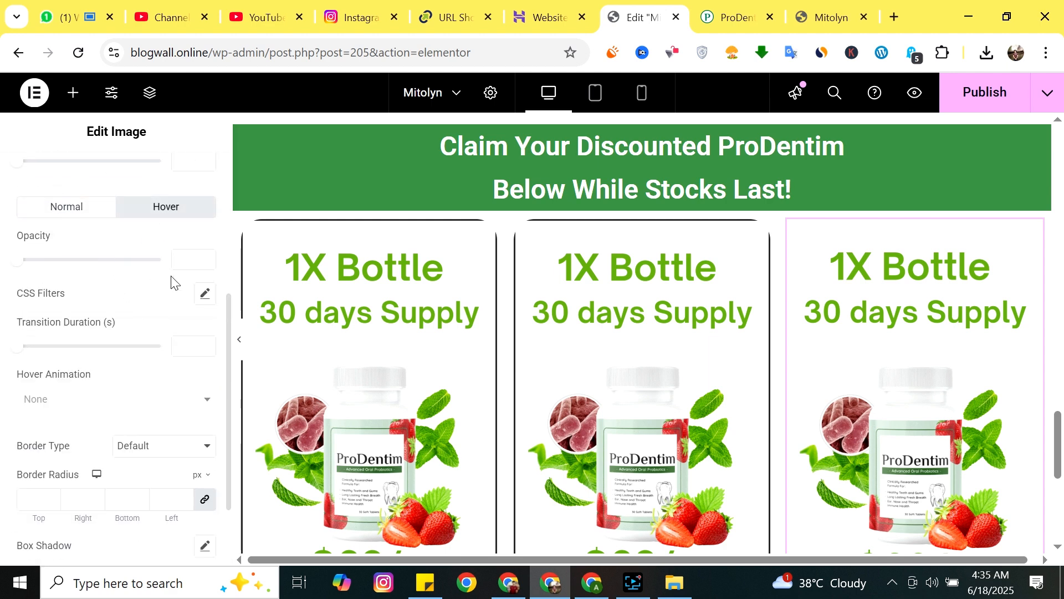
left_click(183, 401)
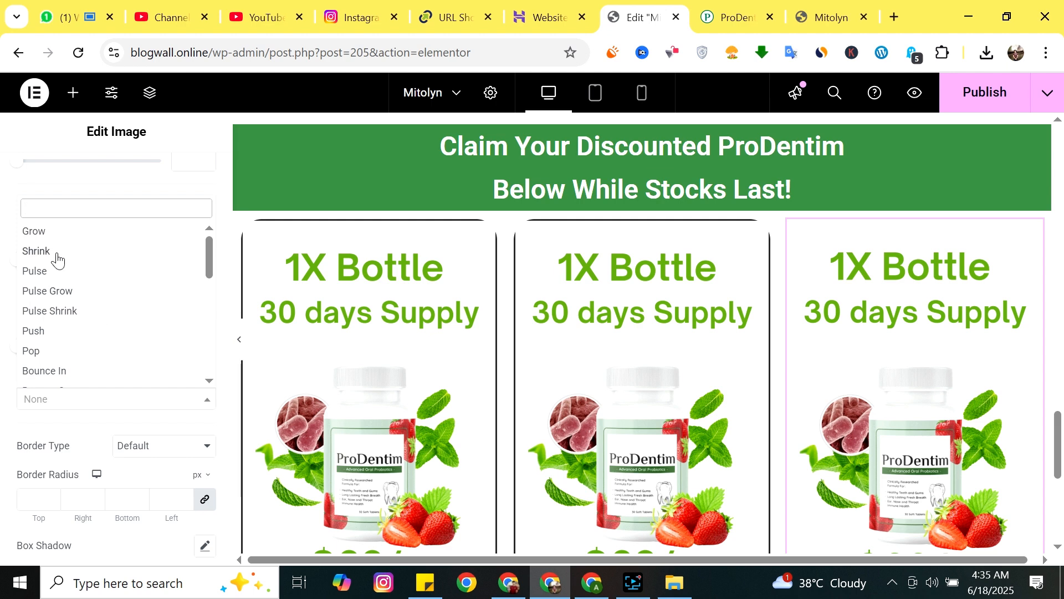
left_click(34, 231)
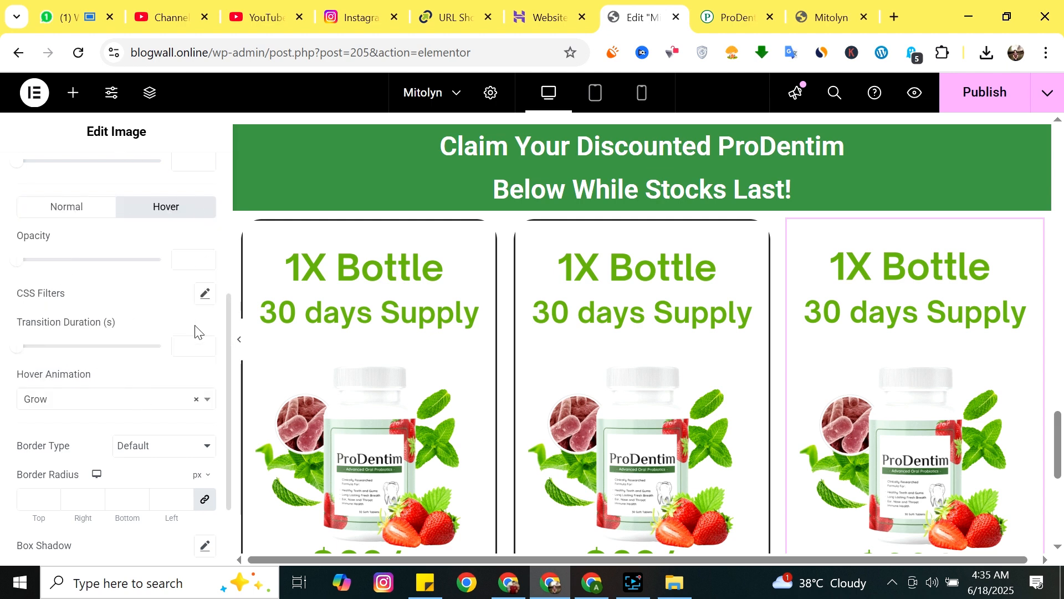
Give the third offer image a solid border with a 25 px border radius on all corners.
scroll(164, 373, "up", 5)
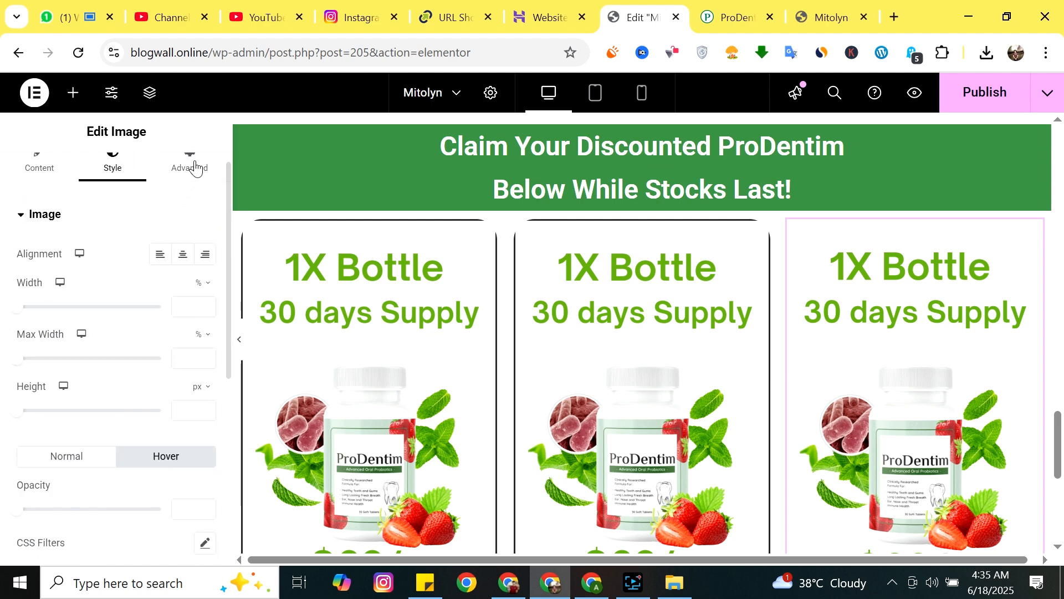
scroll(151, 366, "down", 5)
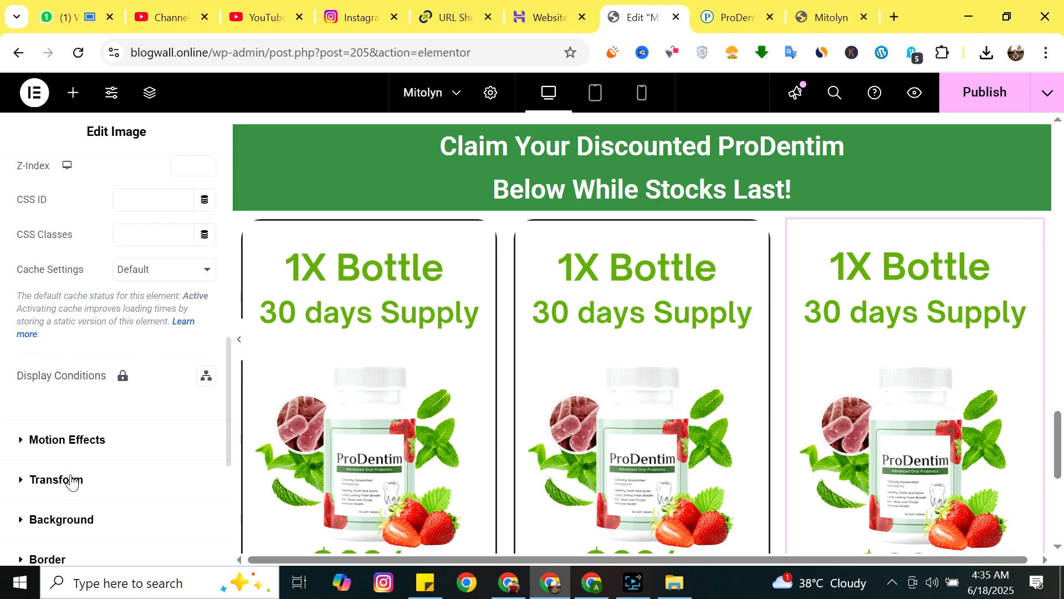
scroll(77, 452, "down", 5)
left_click(63, 256)
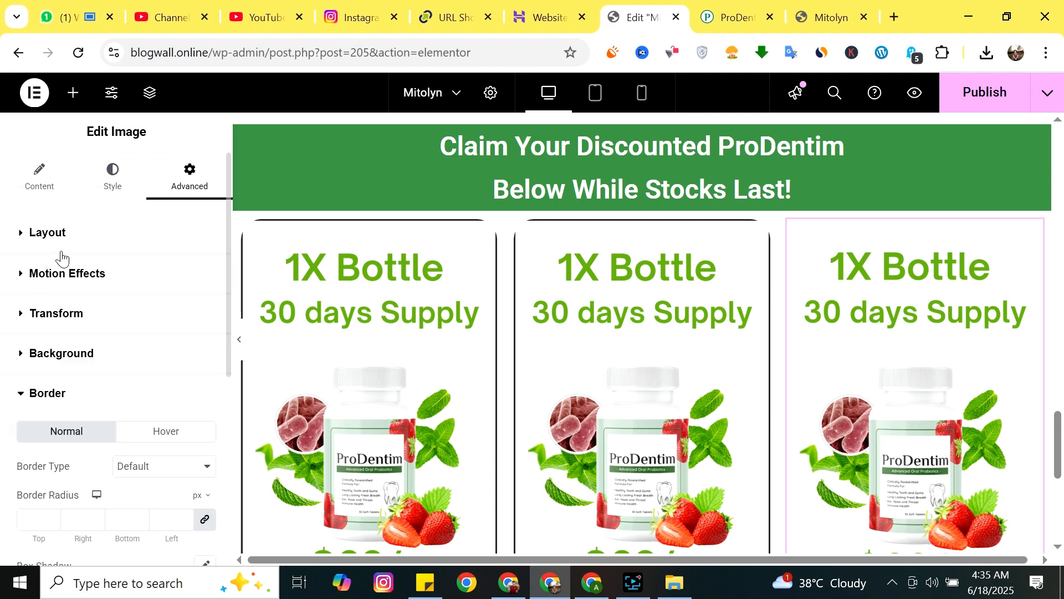
scroll(150, 311, "down", 3)
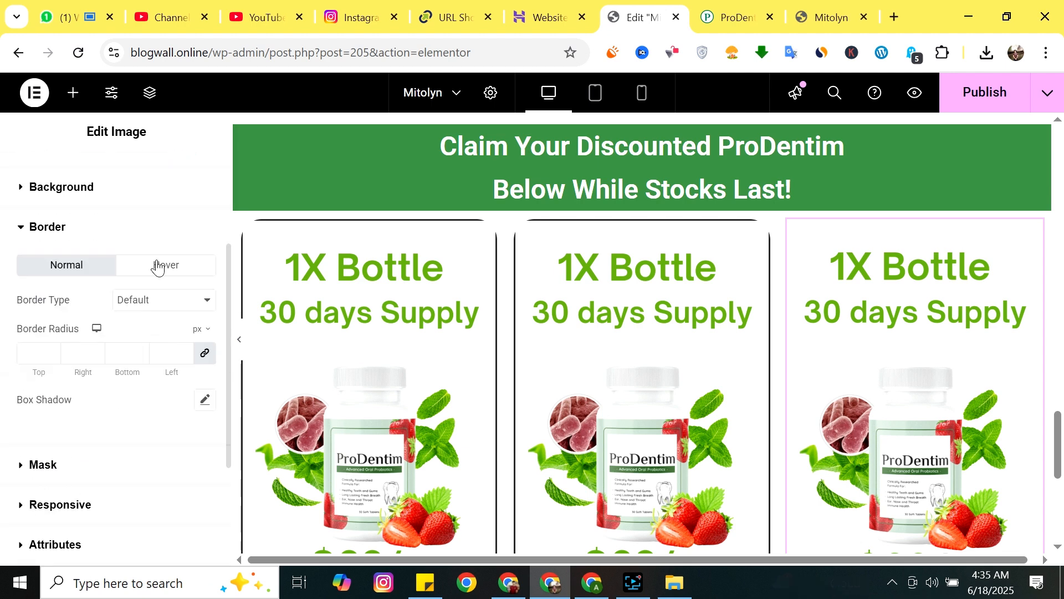
left_click(155, 298)
left_click(152, 358)
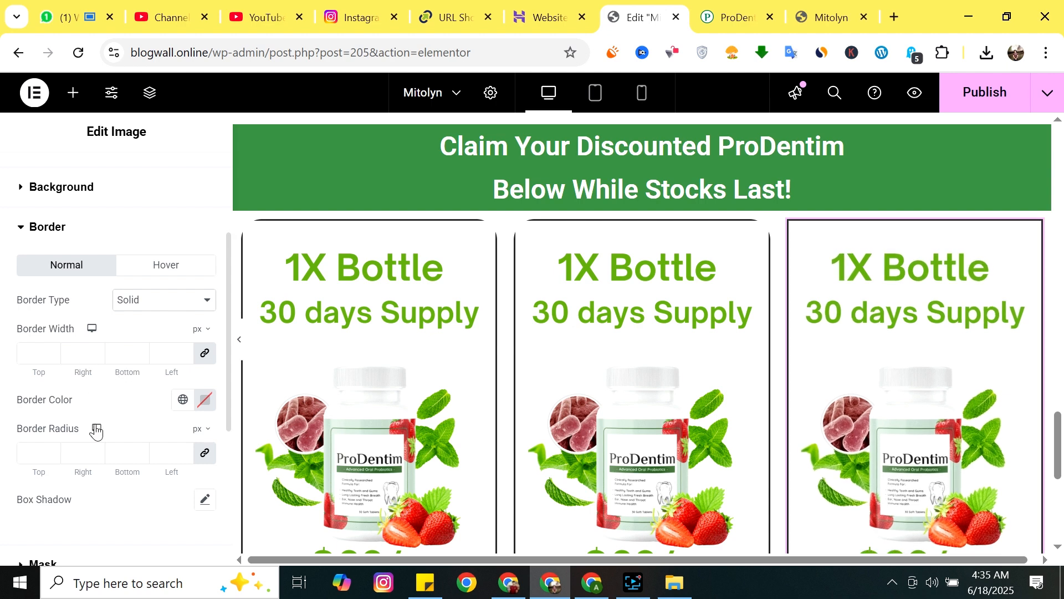
left_click(83, 453)
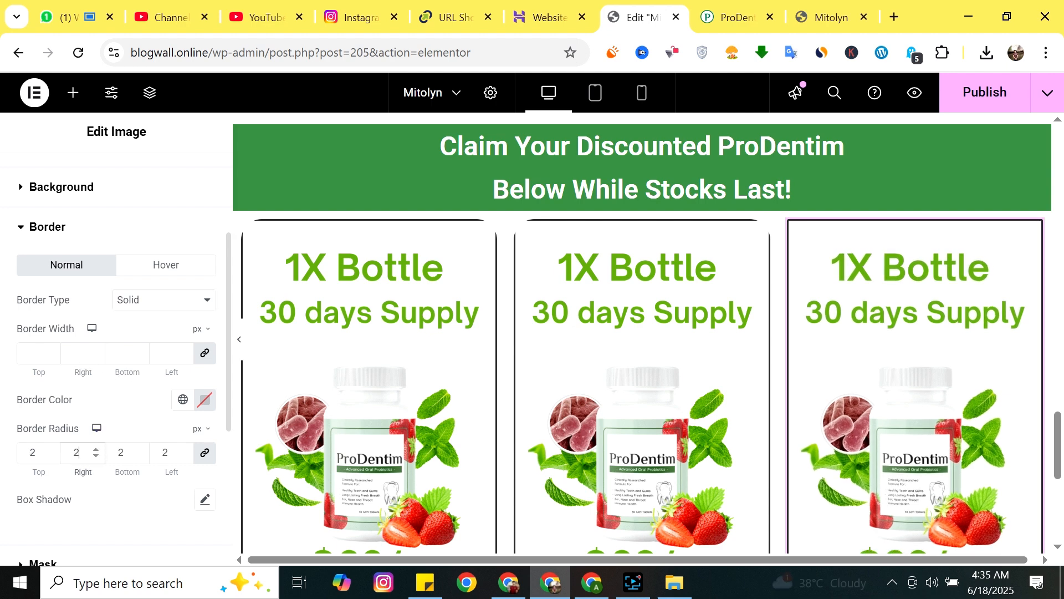
type("25")
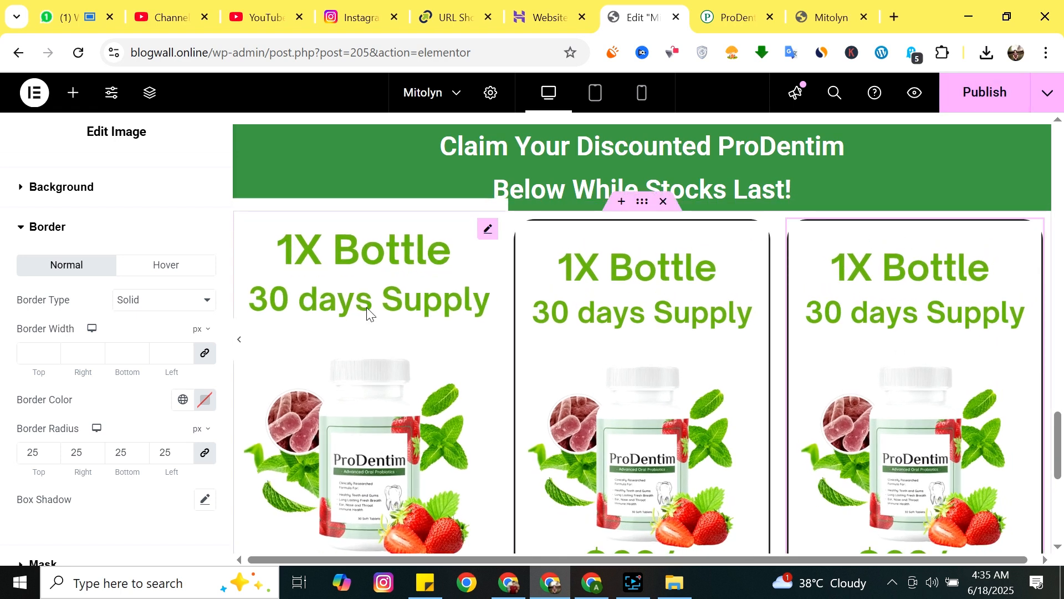
Review the first offer image's style and border settings, including its border type and radius.
left_click(350, 333)
scroll(114, 405, "down", 5)
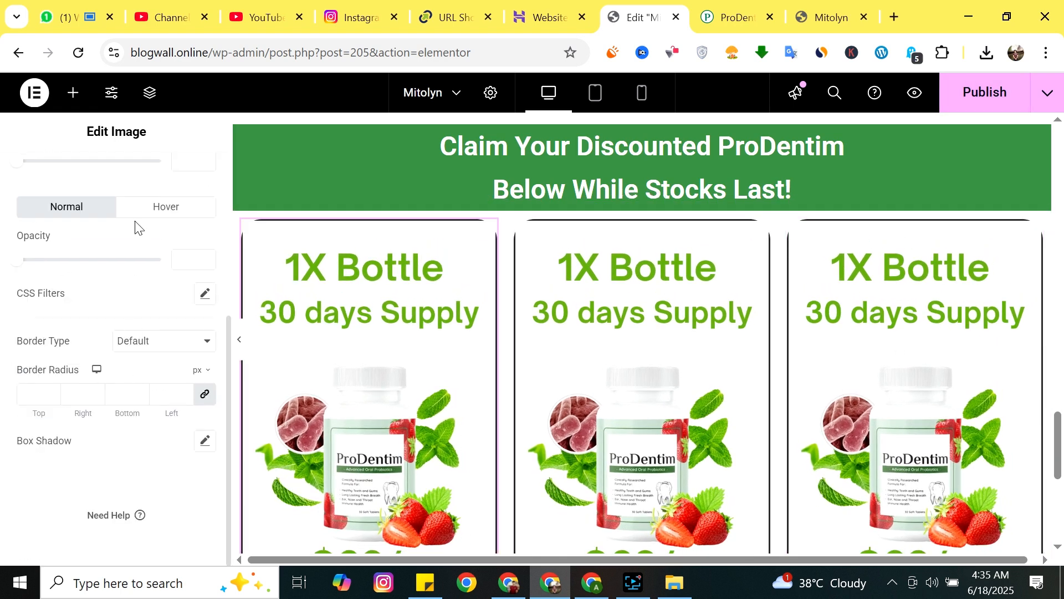
scroll(159, 351, "up", 5)
left_click(188, 181)
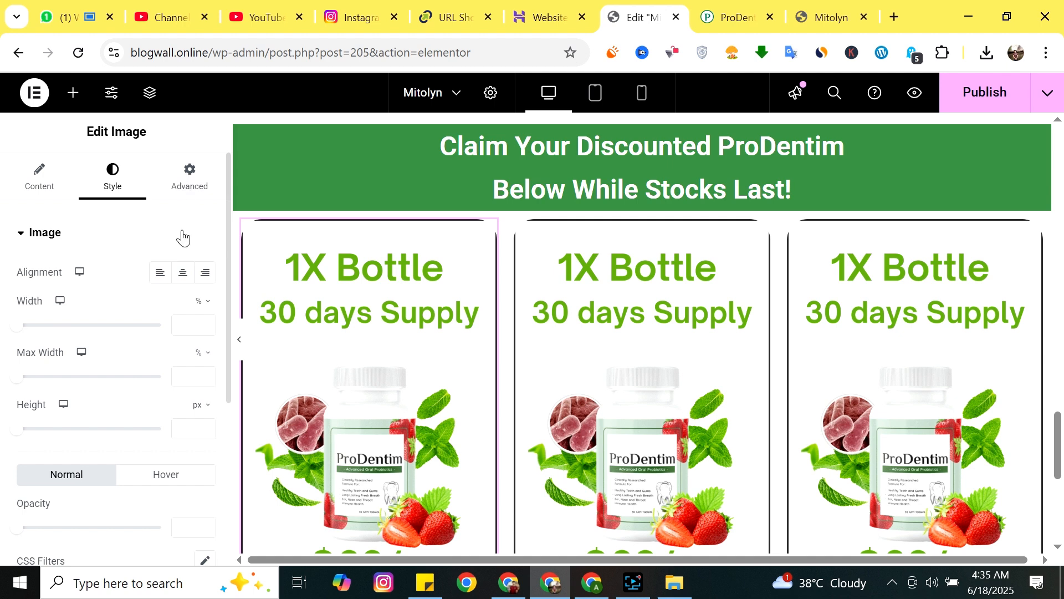
scroll(127, 372, "down", 5)
scroll(132, 368, "down", 6)
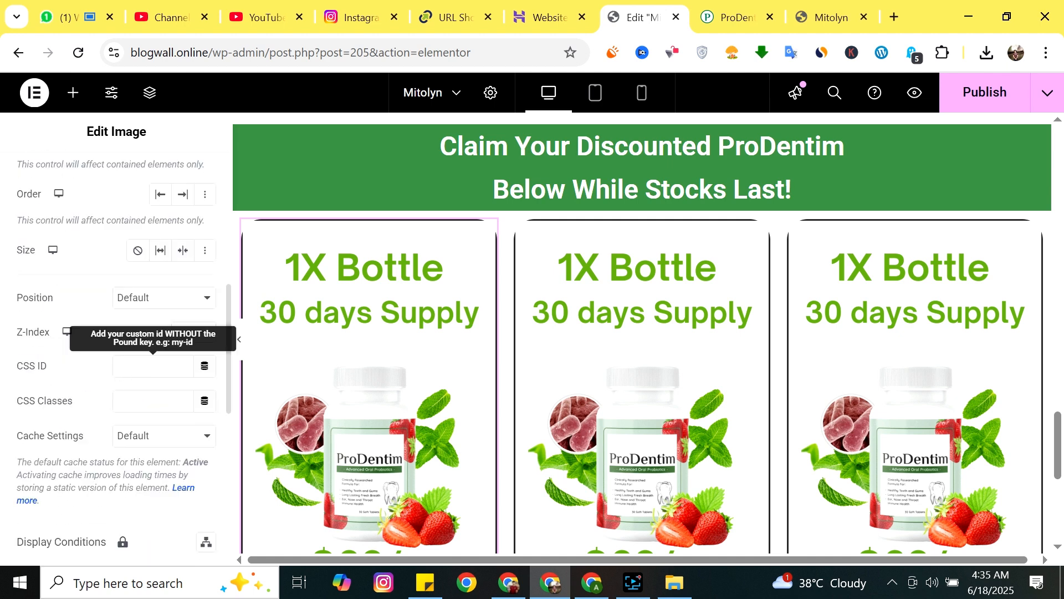
scroll(133, 377, "down", 3)
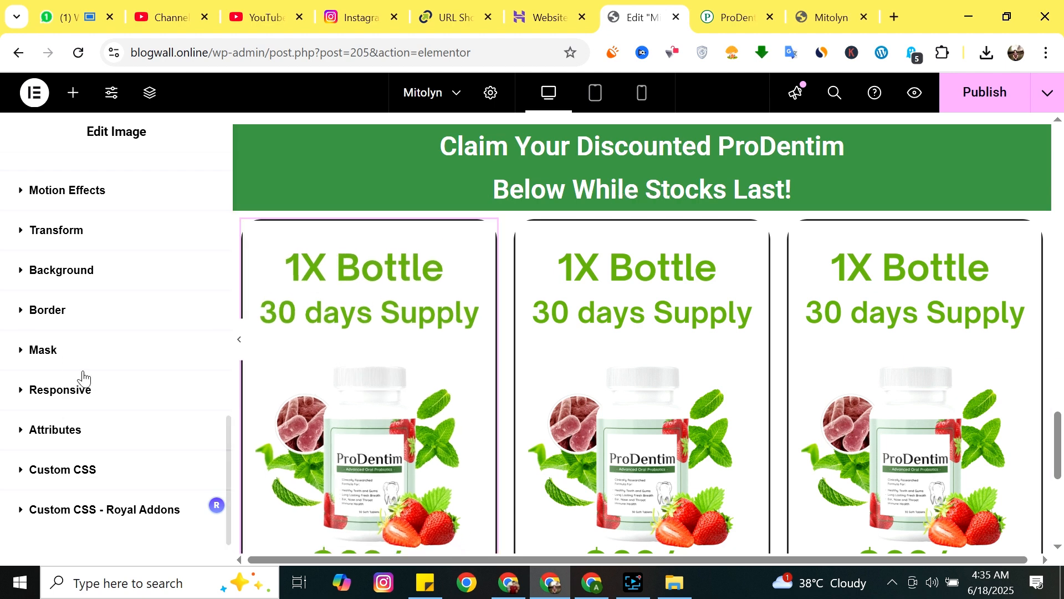
left_click(143, 311)
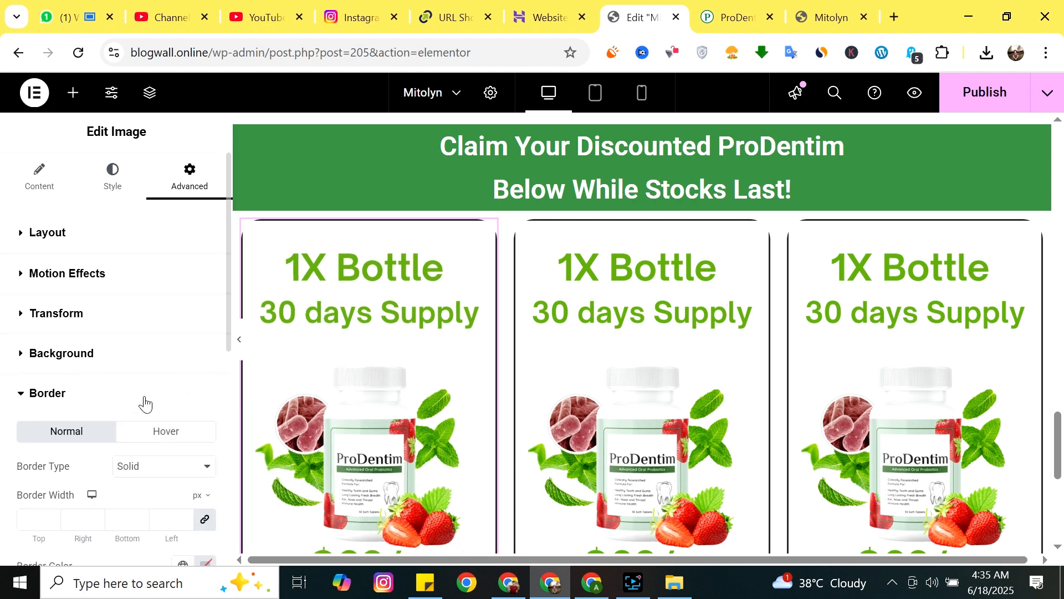
scroll(149, 403, "down", 8)
scroll(160, 396, "up", 2)
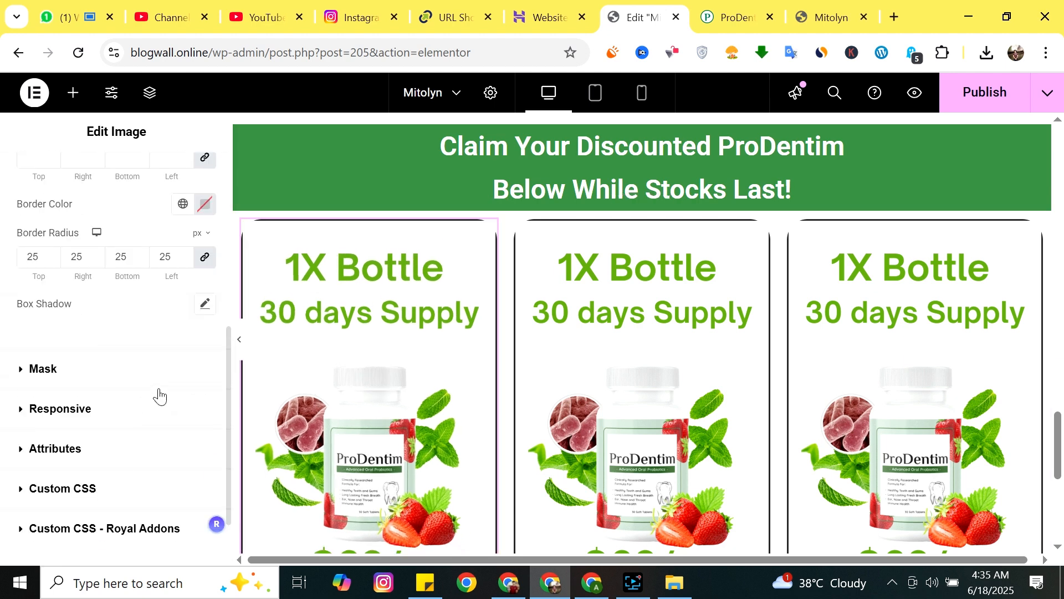
scroll(149, 310, "up", 2)
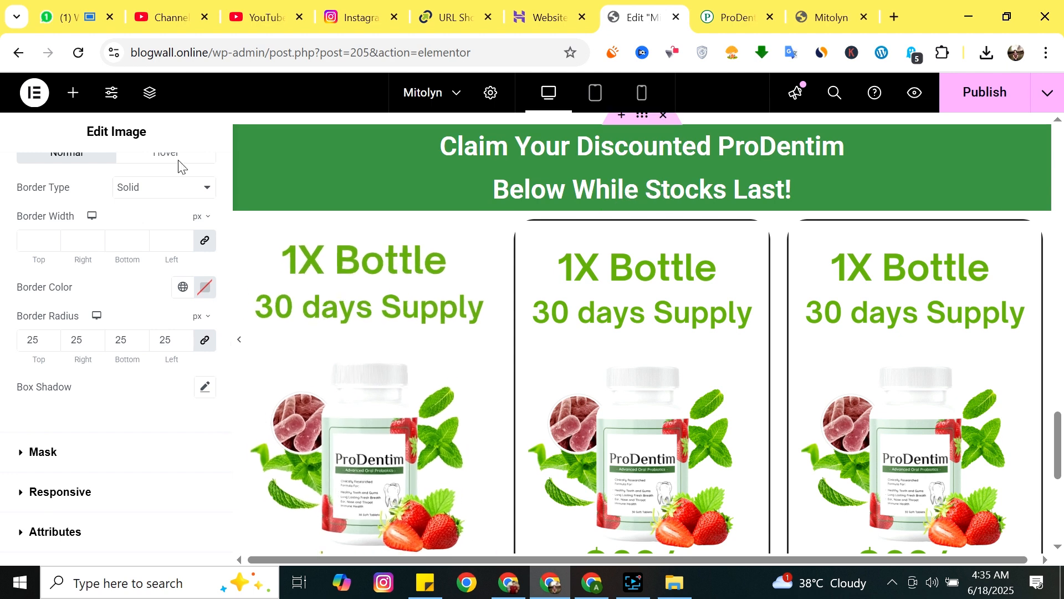
scroll(138, 349, "up", 5)
Link the first offer image to a custom URL with the placeholder "your affililte link".
left_click(43, 177)
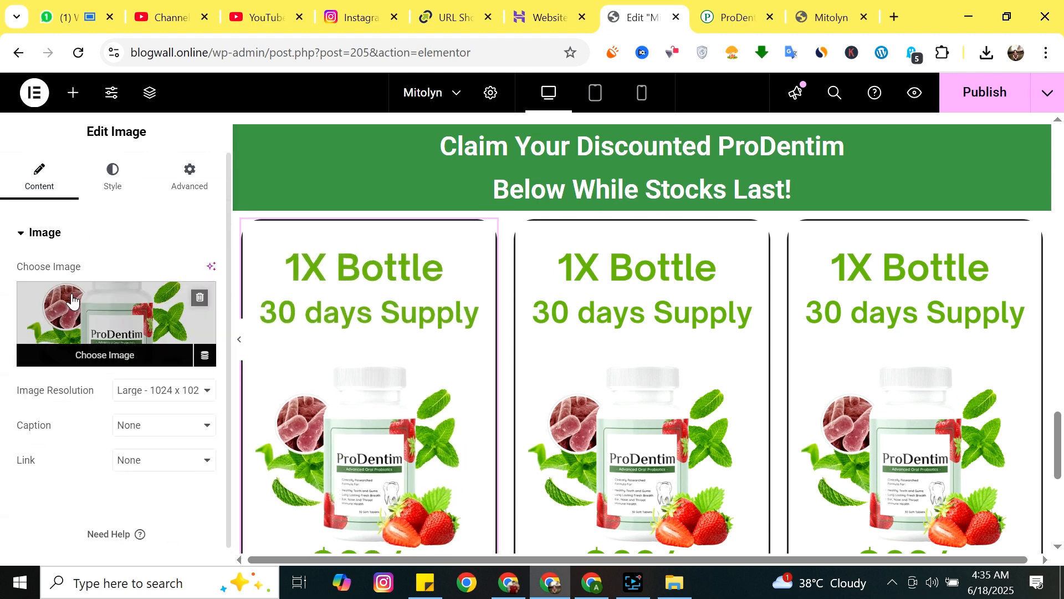
left_click(166, 464)
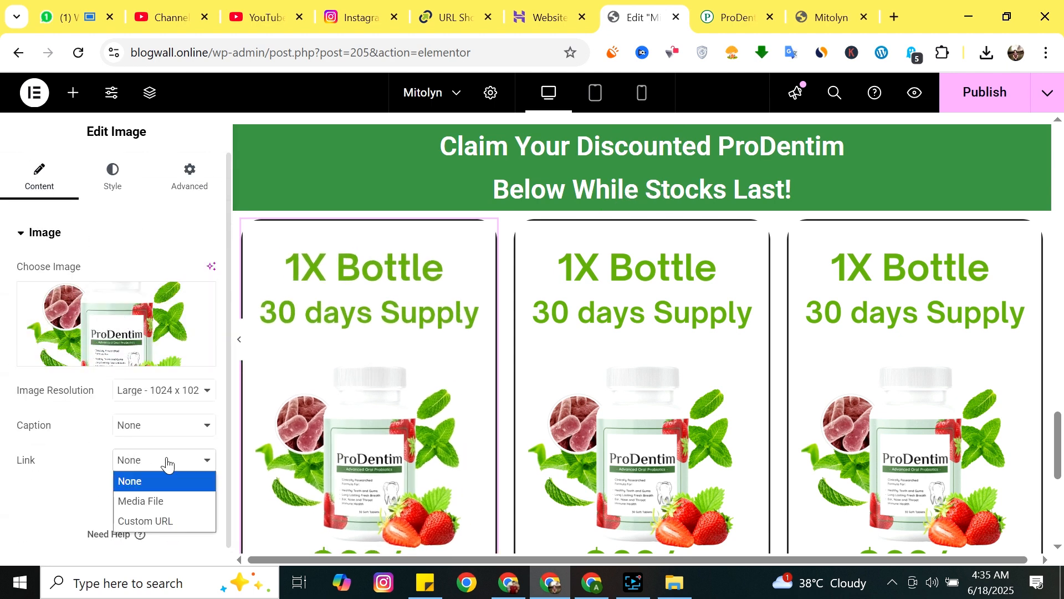
left_click(166, 521)
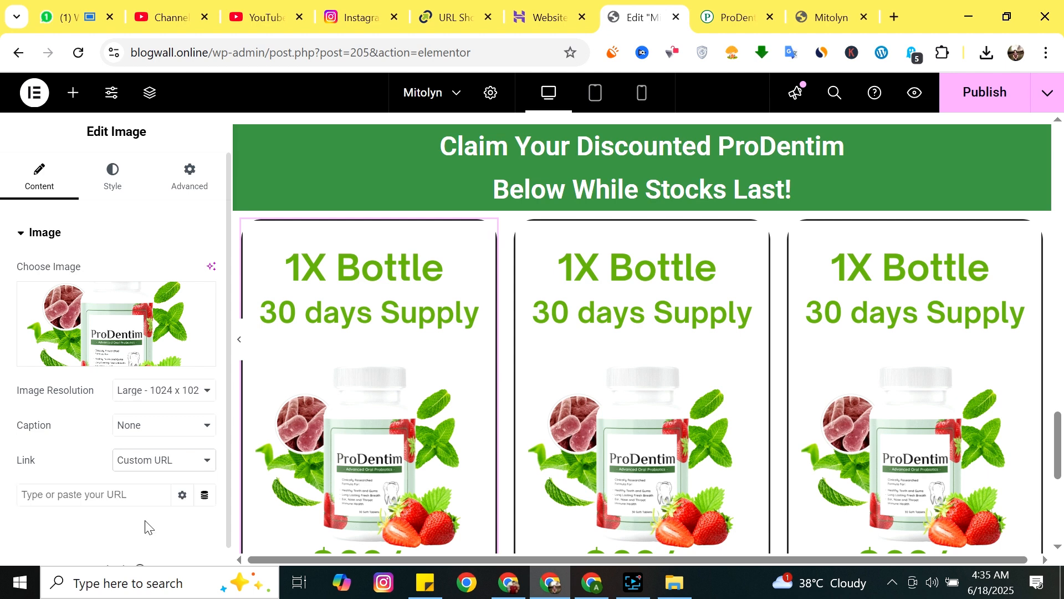
type("your affililte link")
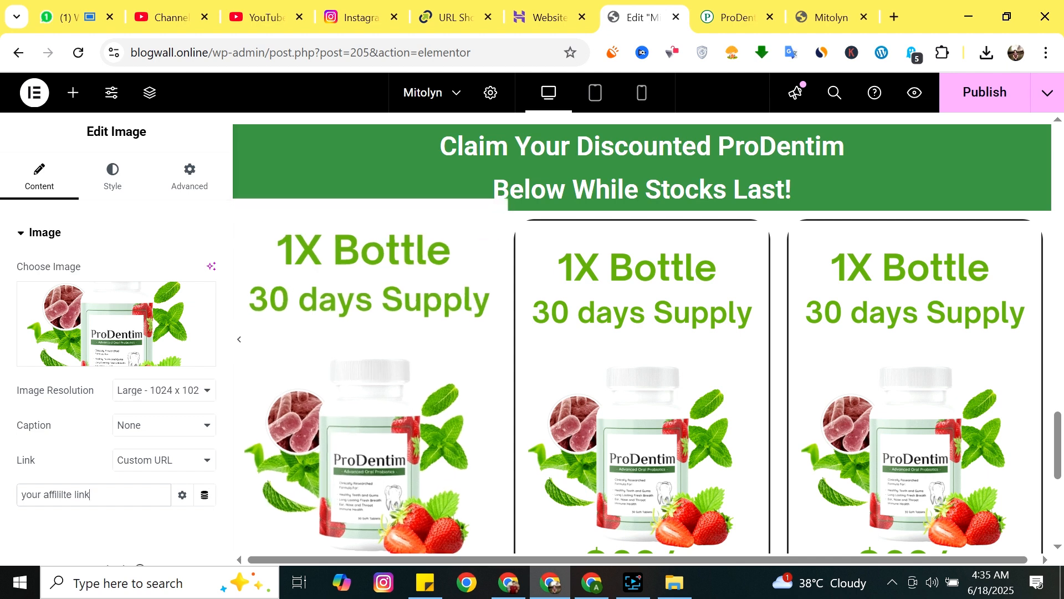
Link the middle offer image to a custom URL with the placeholder "your affiliate link".
left_click(658, 432)
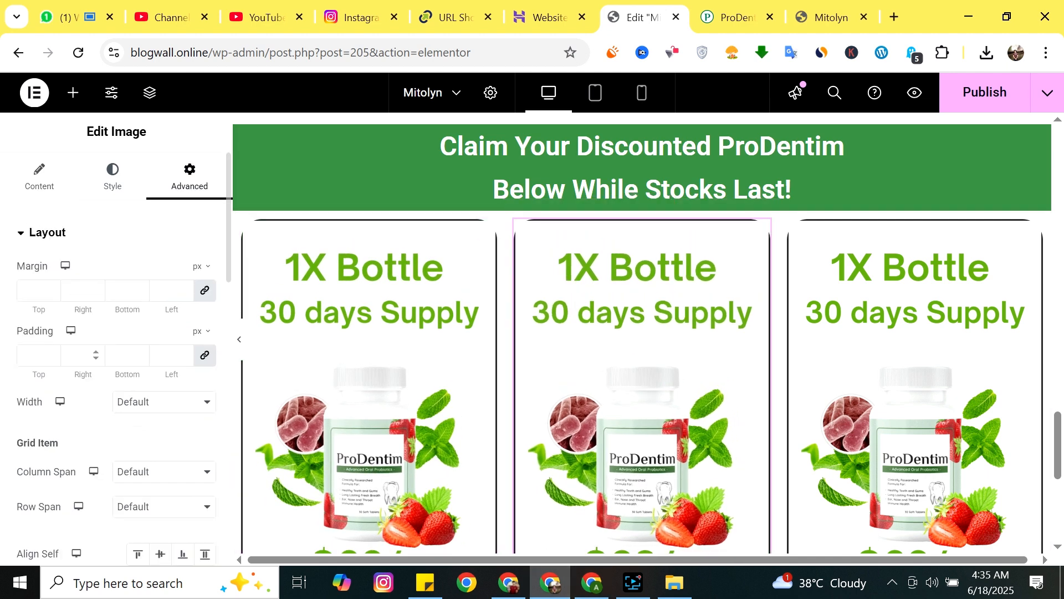
left_click(39, 183)
scroll(119, 407, "down", 1)
left_click(130, 441)
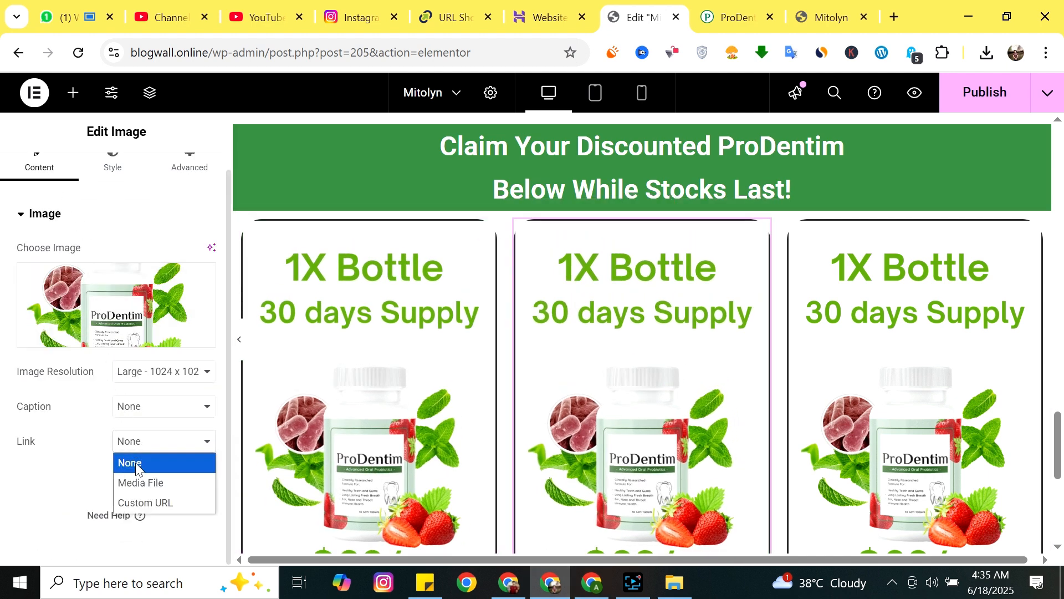
left_click(125, 506)
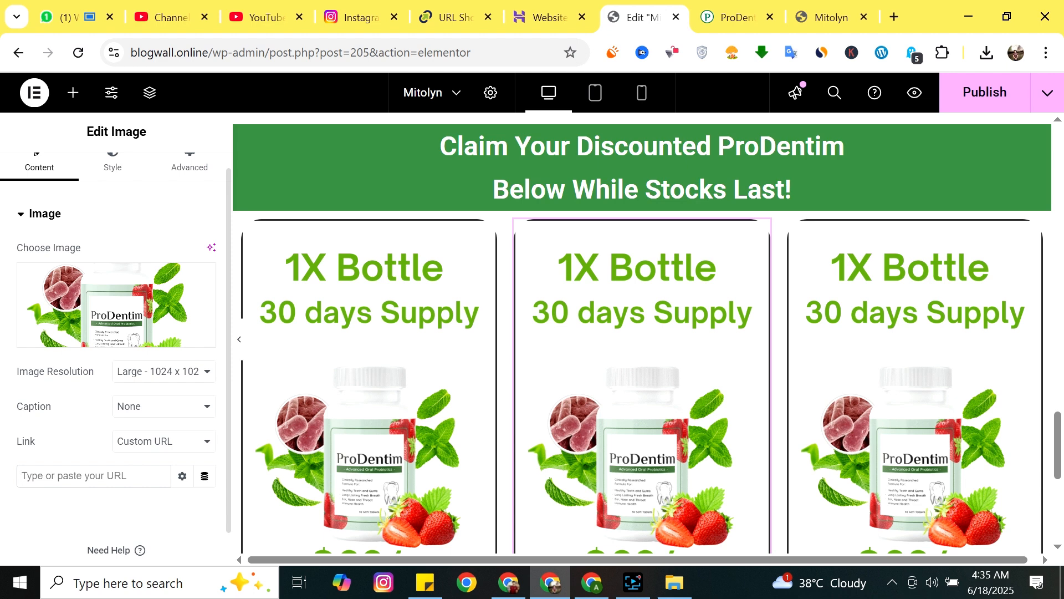
type("your affiliat")
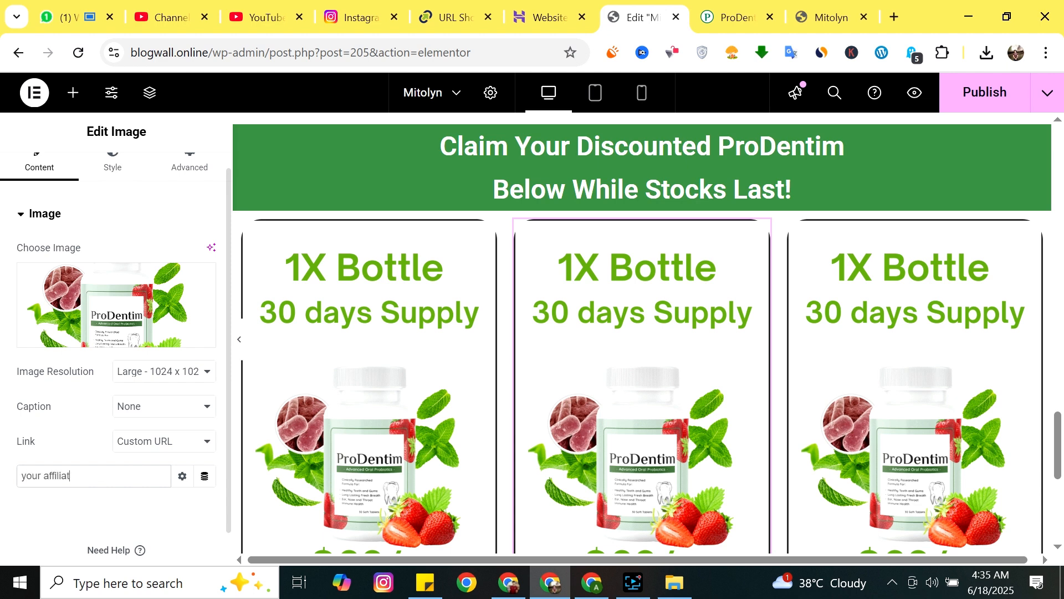
type("e link")
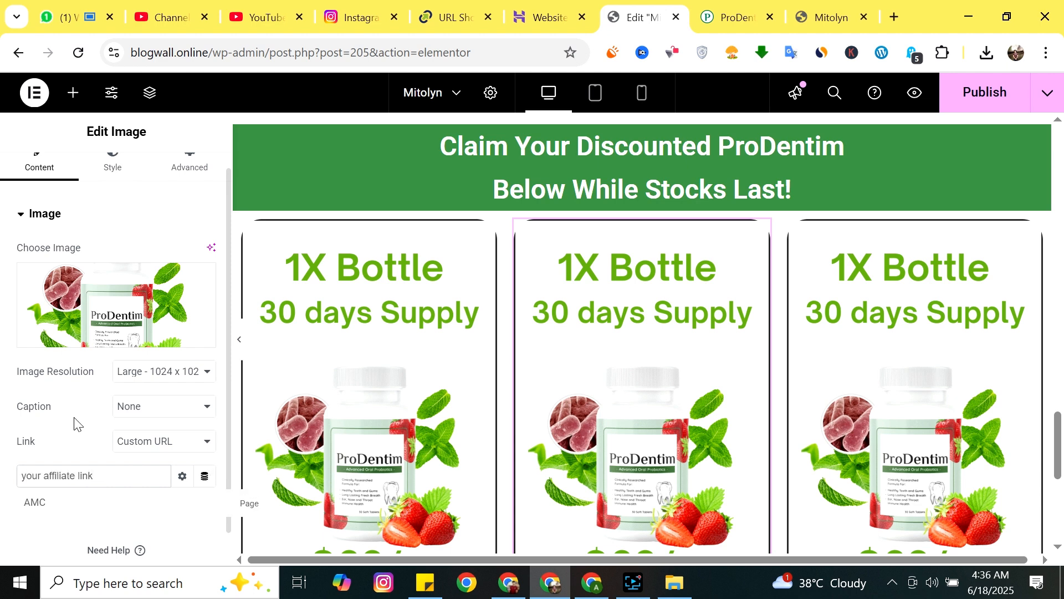
Link the third offer image to a custom URL with the placeholder "your affilaite link".
left_click(906, 413)
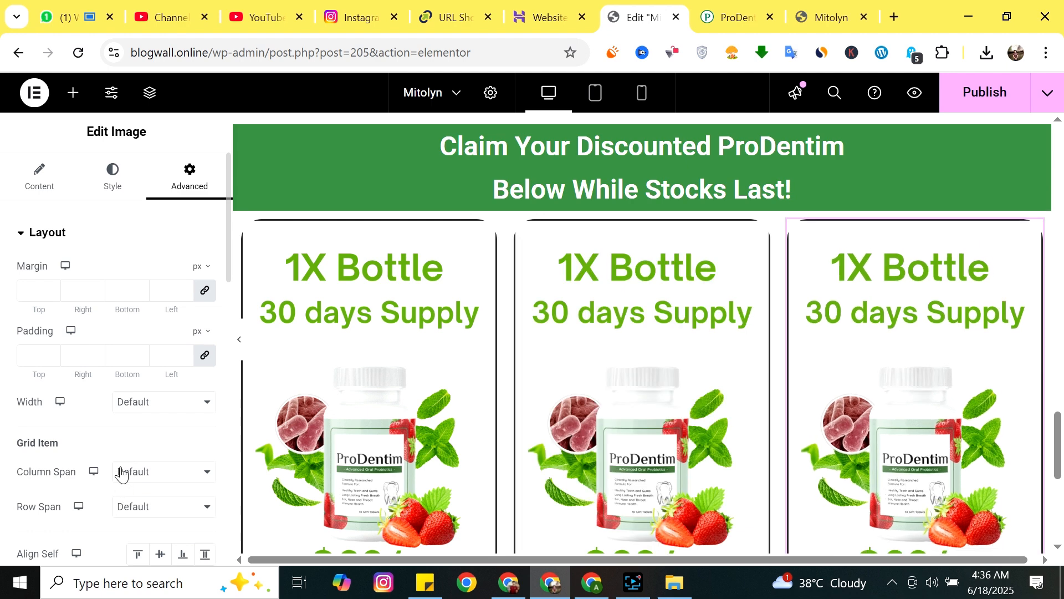
left_click(39, 177)
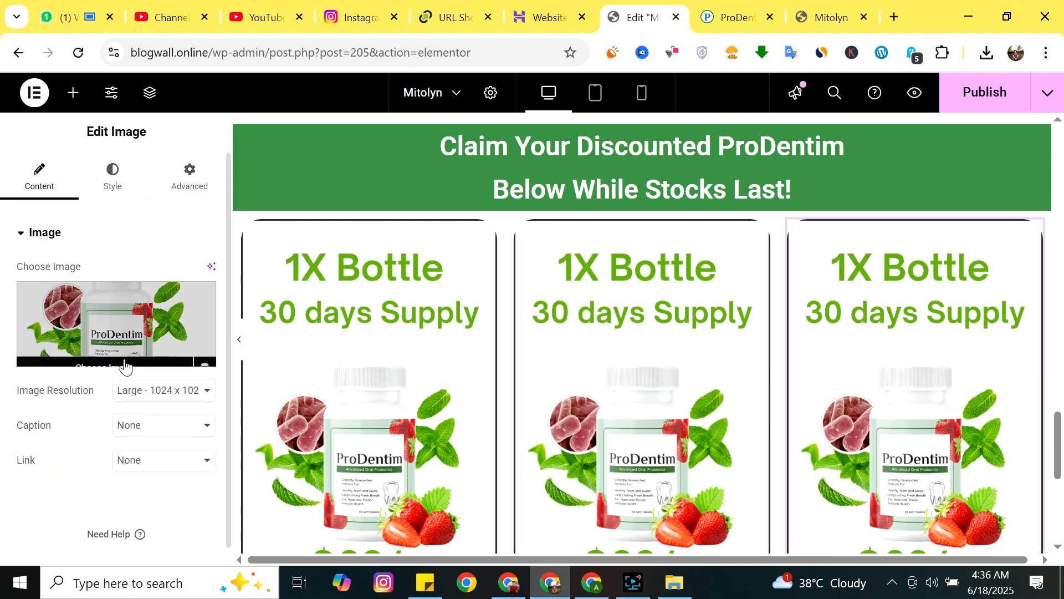
left_click(188, 460)
left_click(153, 520)
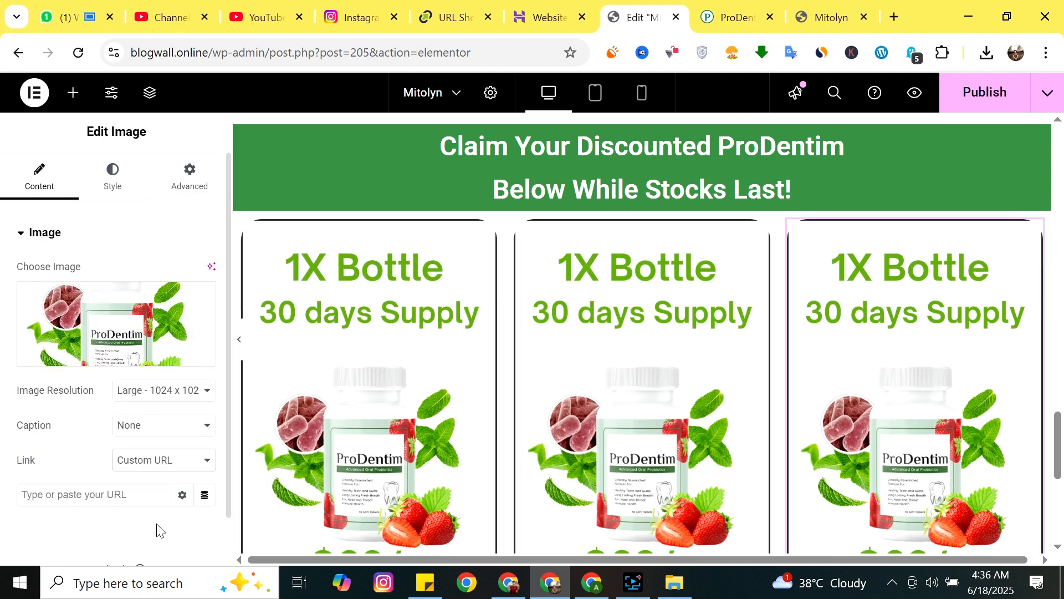
left_click(93, 494)
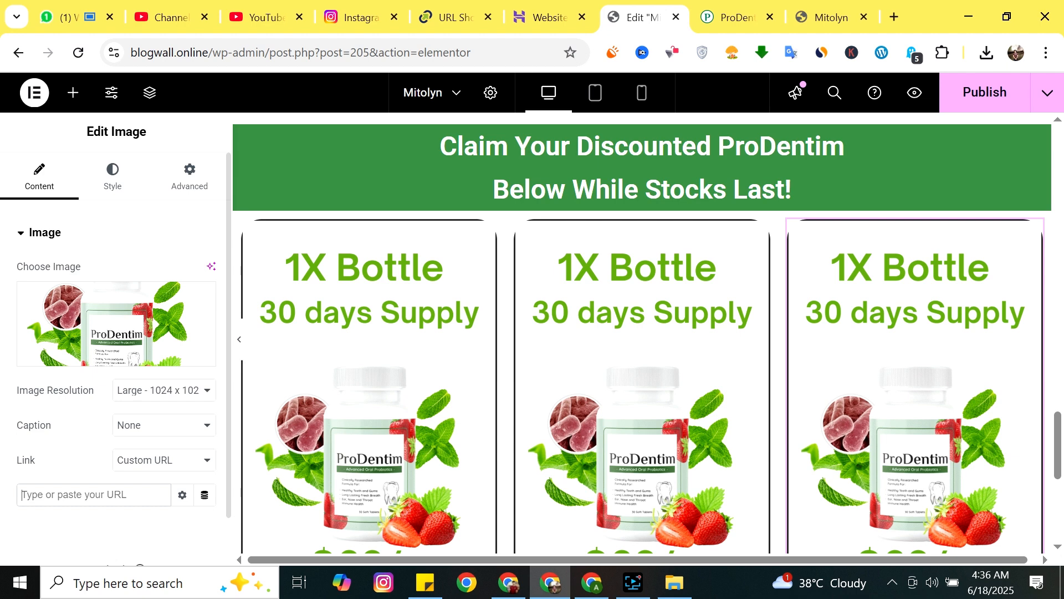
type("your affilaite lin")
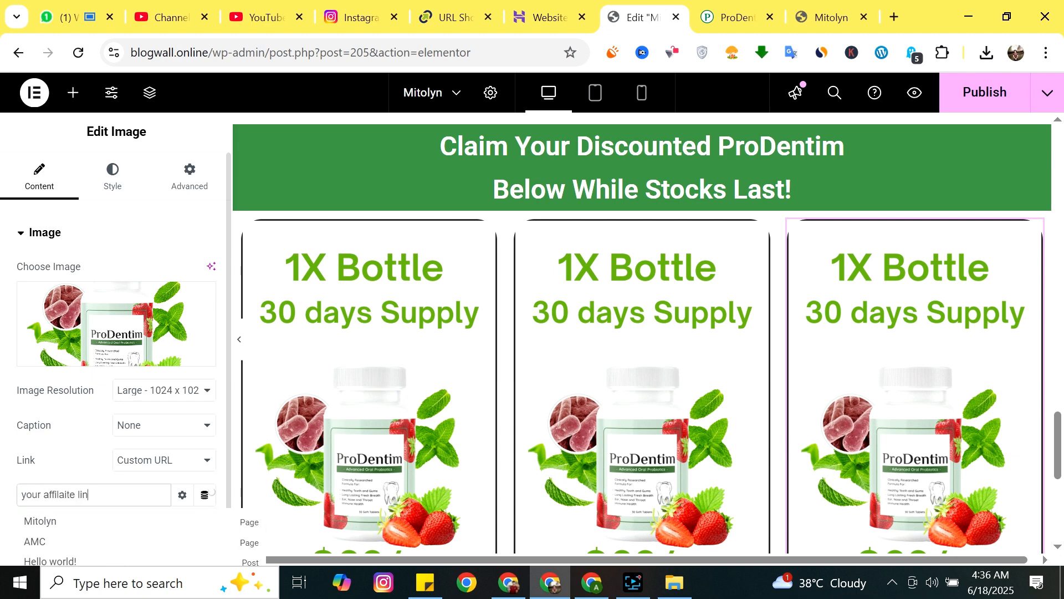
type("k")
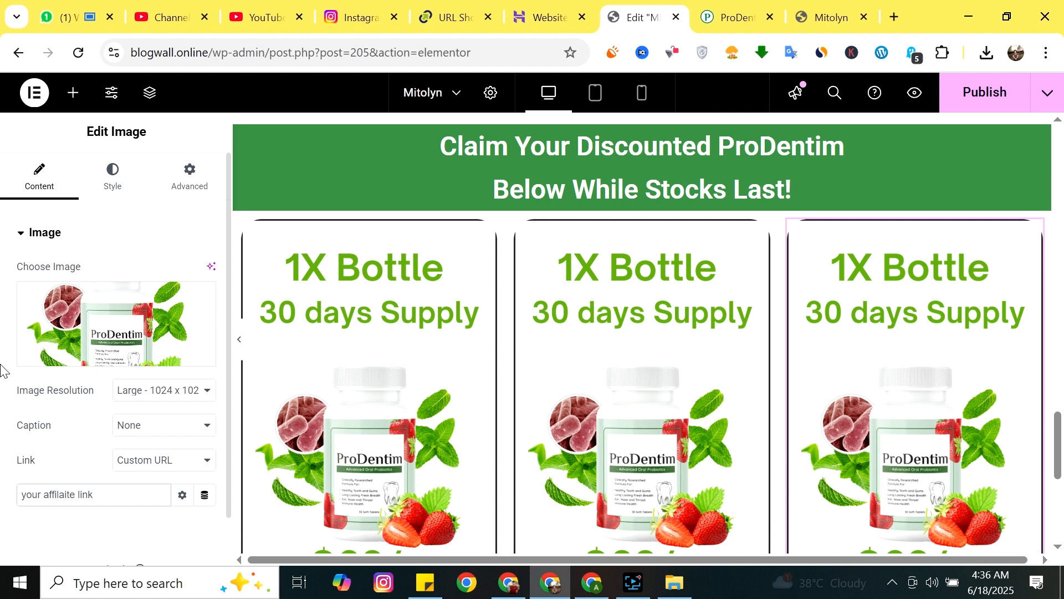
Publish the landing page and switch to its Mitolyn preview.
left_click(950, 93)
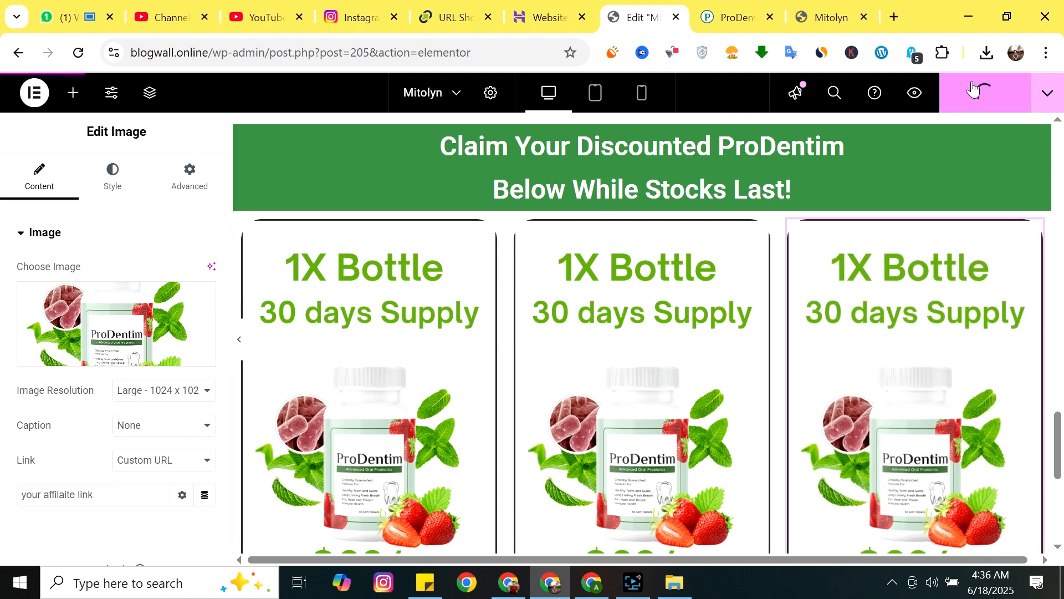
left_click(733, 17)
left_click(819, 16)
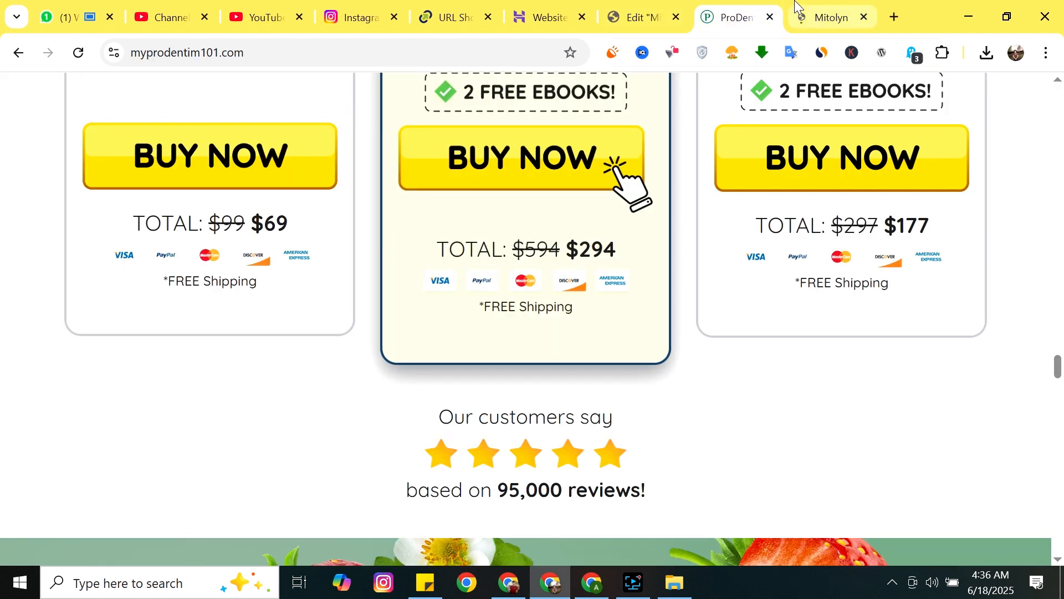
Zoom out the previewed page and examine the size and hover effect of the three offer images.
scroll(580, 221, "down", 20)
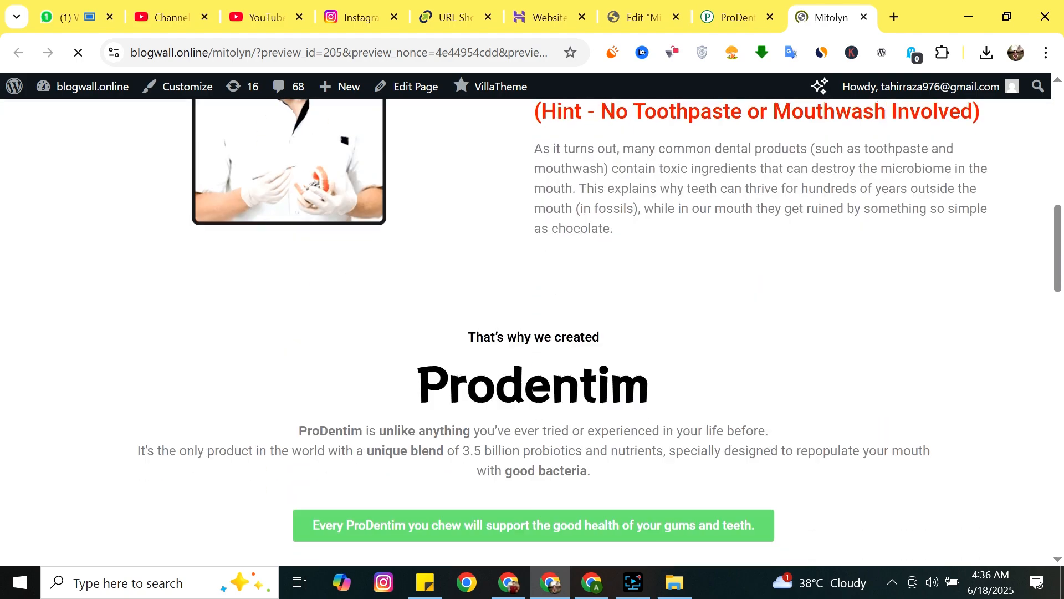
scroll(687, 194, "down", 4)
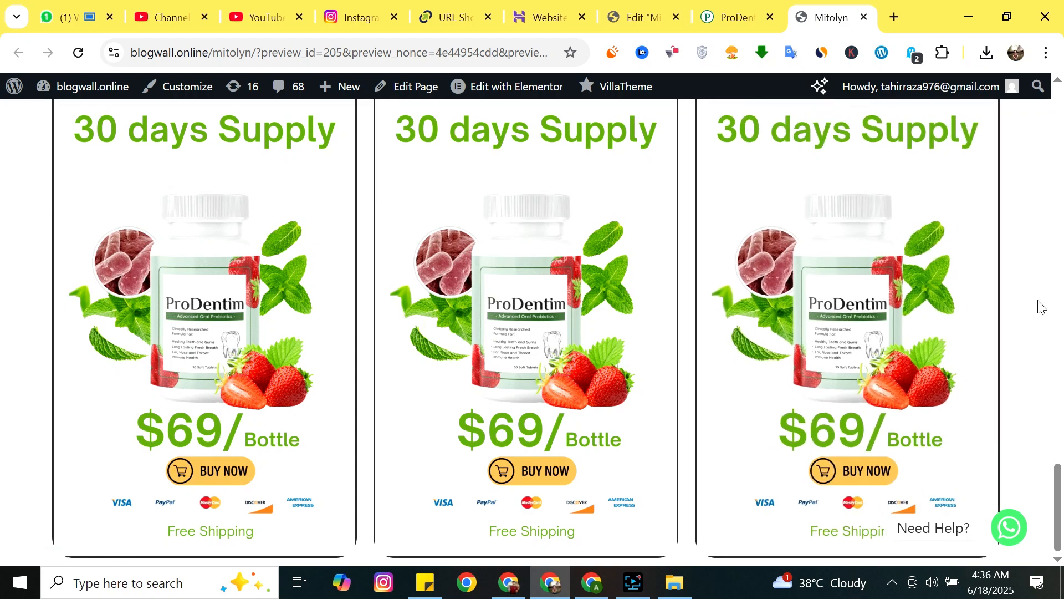
key("ctrl+minus")
key("ctrl+minus")
key("ctrl+minus")
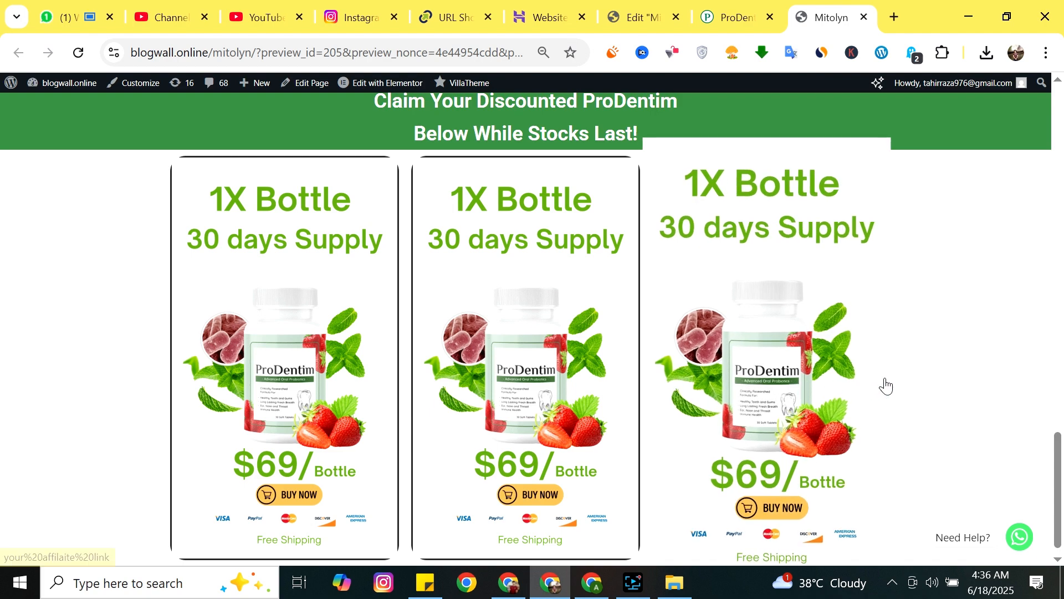
scroll(884, 385, "up", 5)
scroll(904, 384, "down", 5)
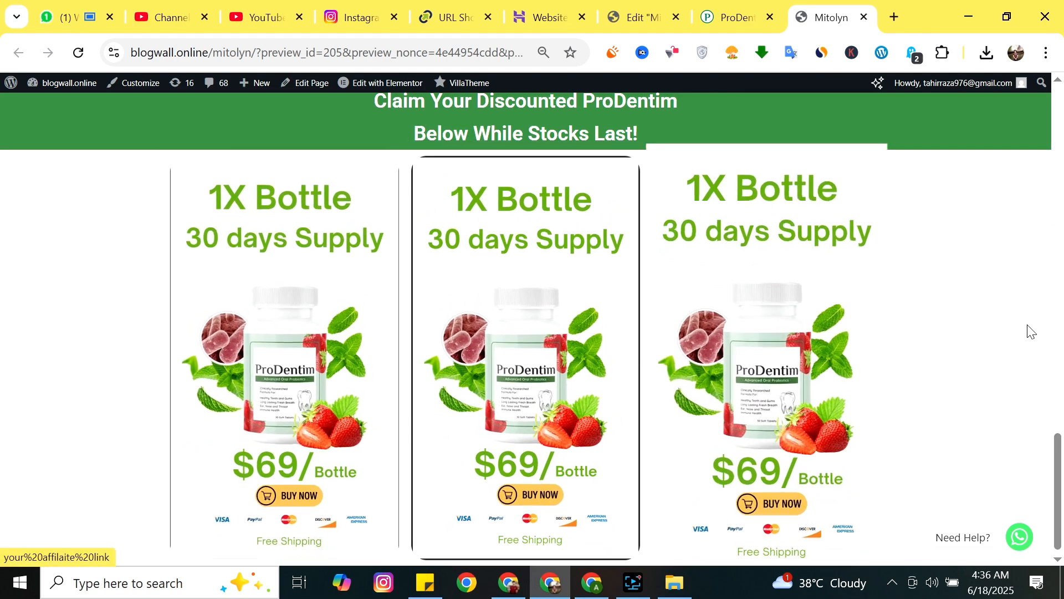
Return to the Elementor editor and set the first and middle offer images' resolution to Medium - 300 x 300.
left_click(639, 17)
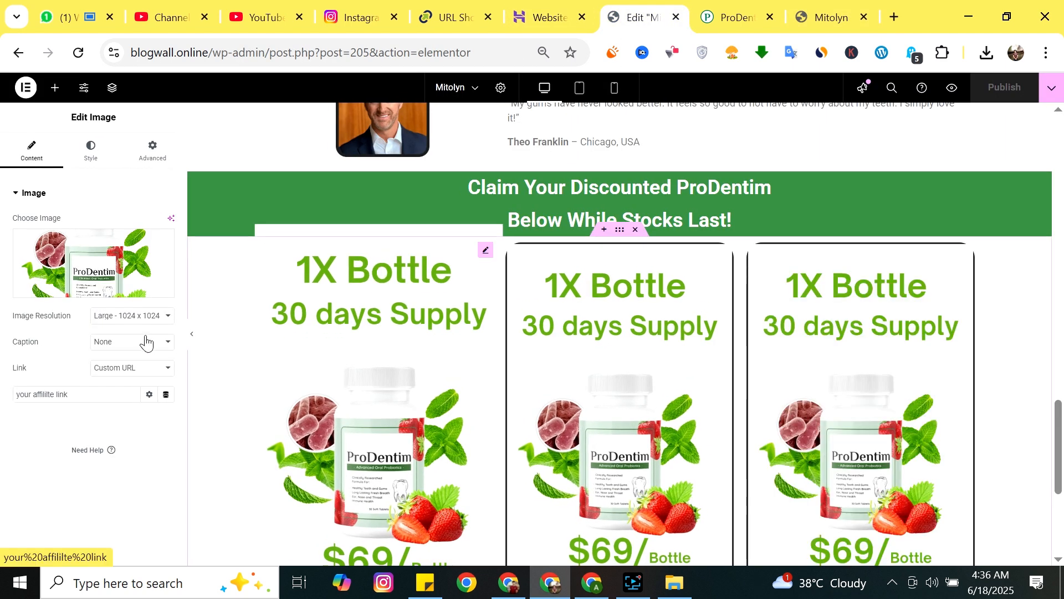
left_click(145, 317)
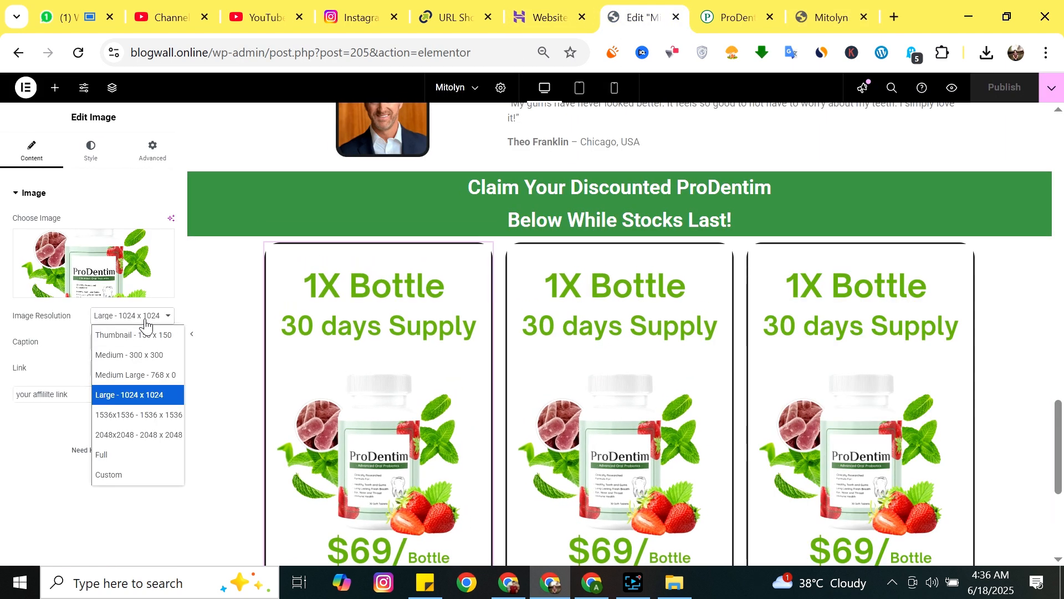
left_click(134, 358)
left_click(664, 346)
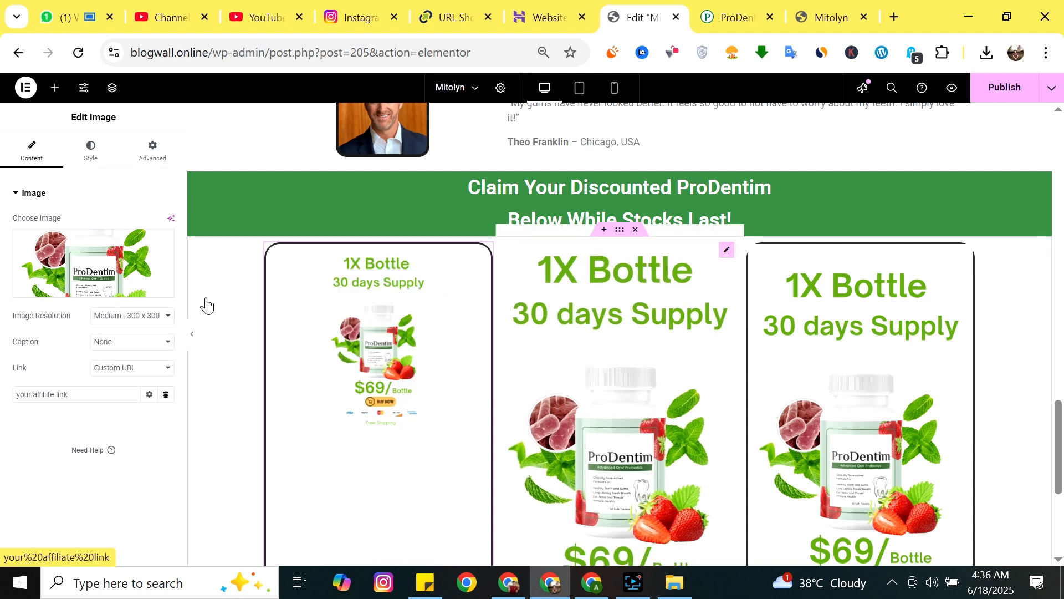
left_click(132, 318)
left_click(133, 355)
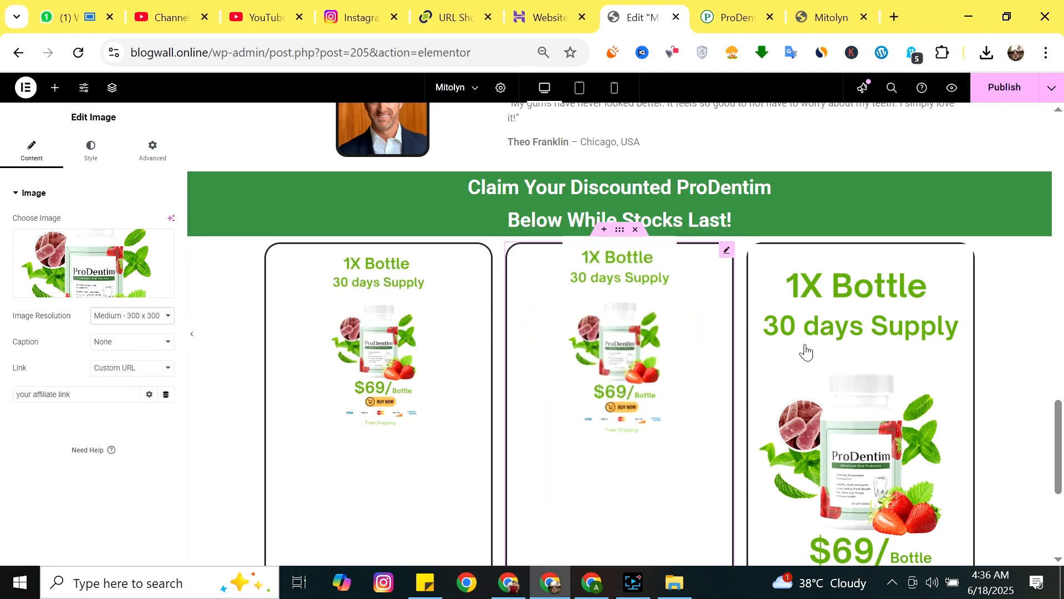
Set the third offer image's resolution to Medium - 300 x 300 and publish the page for viewing in the Mitolyn preview.
left_click(147, 318)
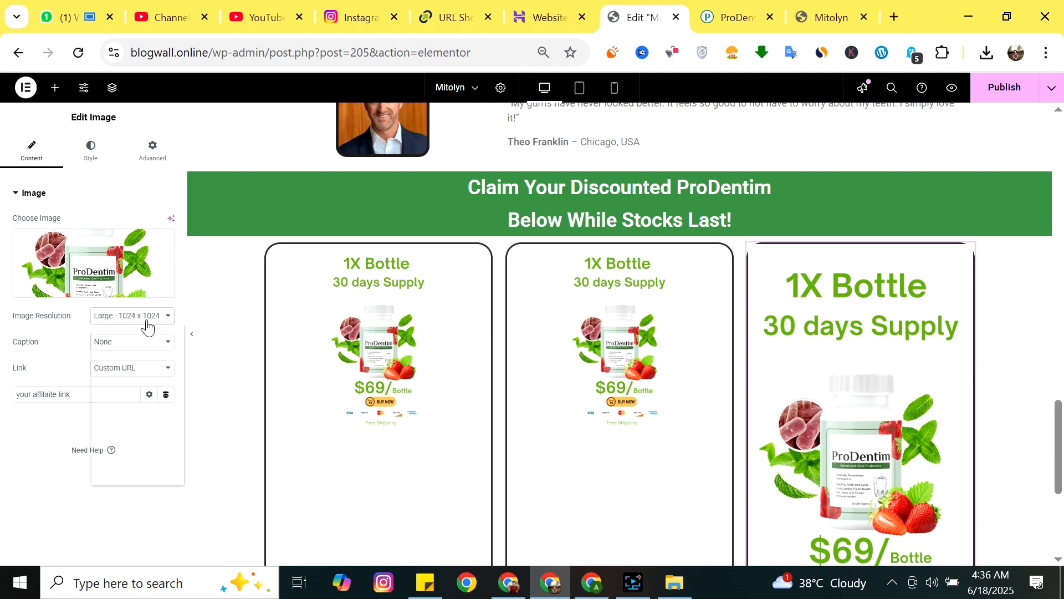
left_click(151, 356)
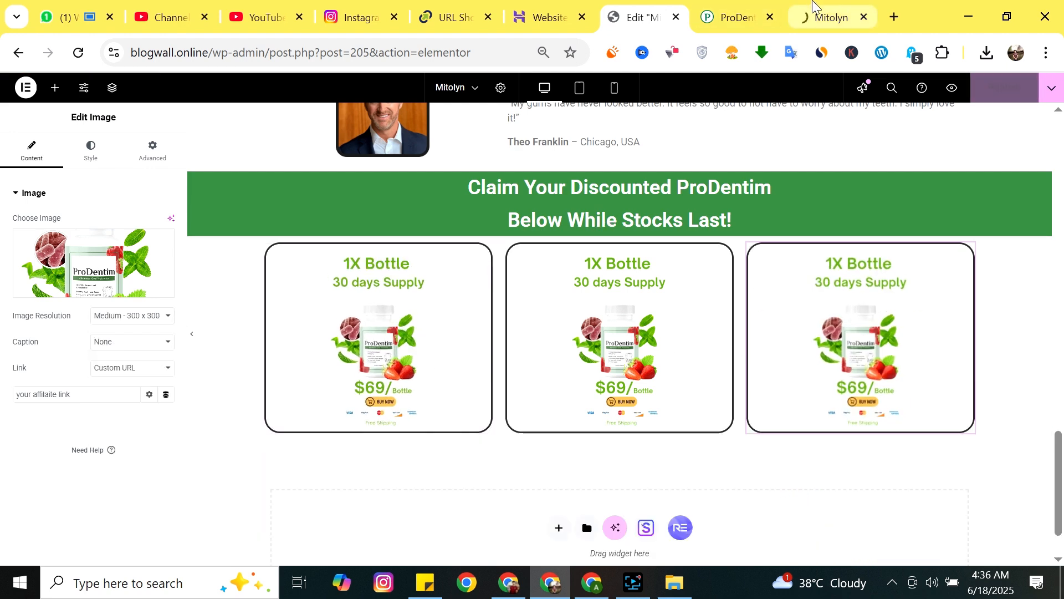
left_click(811, 7)
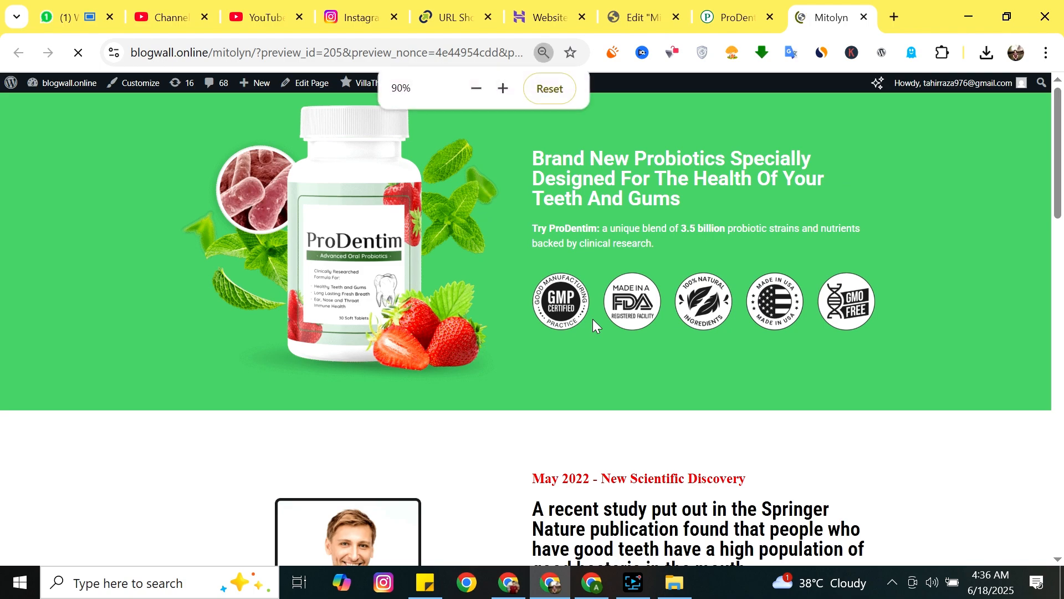
Reset the previewed page's zoom to 100% and examine the three offer images below the discount heading.
key("ctrl+plus")
scroll(595, 322, "down", 13)
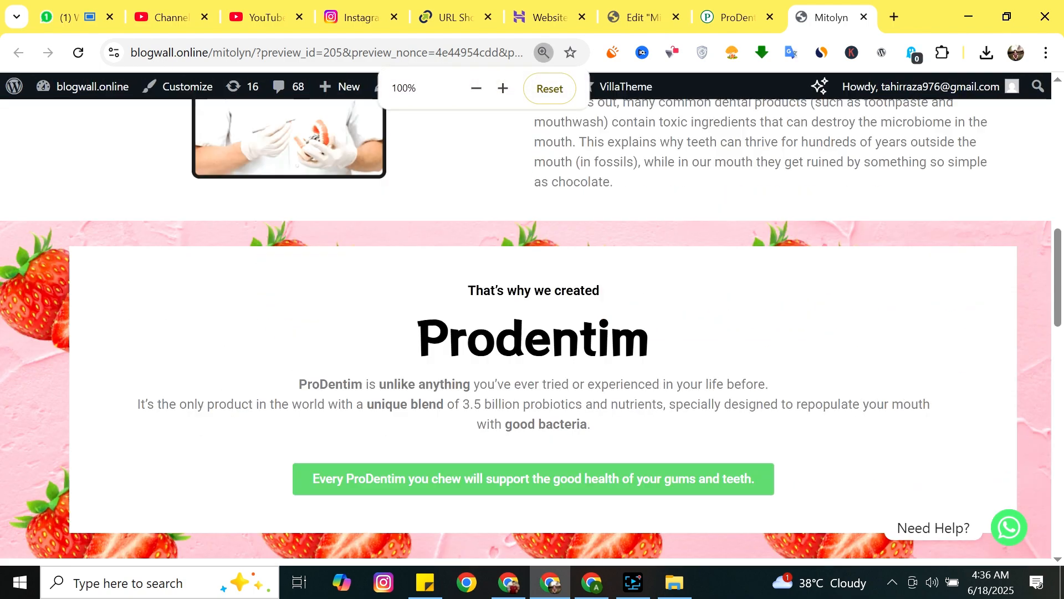
scroll(617, 324, "down", 15)
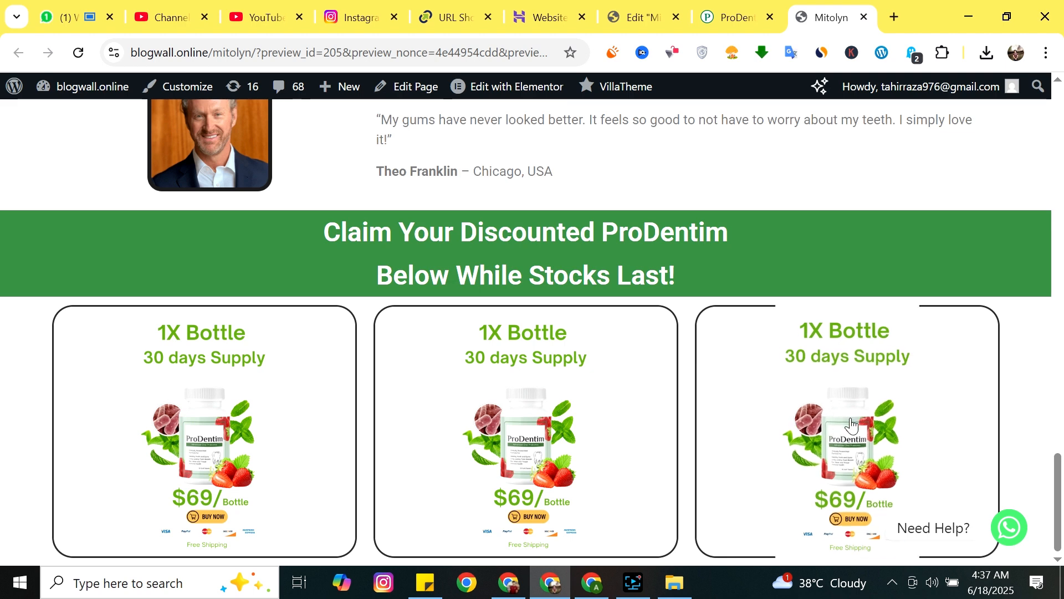
Switch to the 1x Bottle 30 days Supply design in Canva and search the elements for border graphics.
left_click(509, 582)
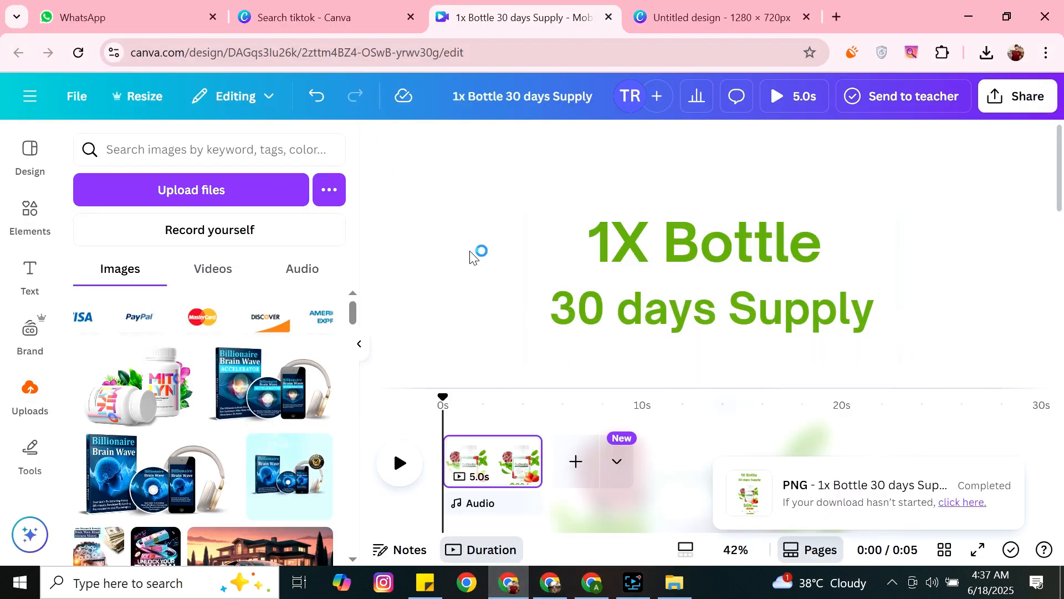
left_click(30, 219)
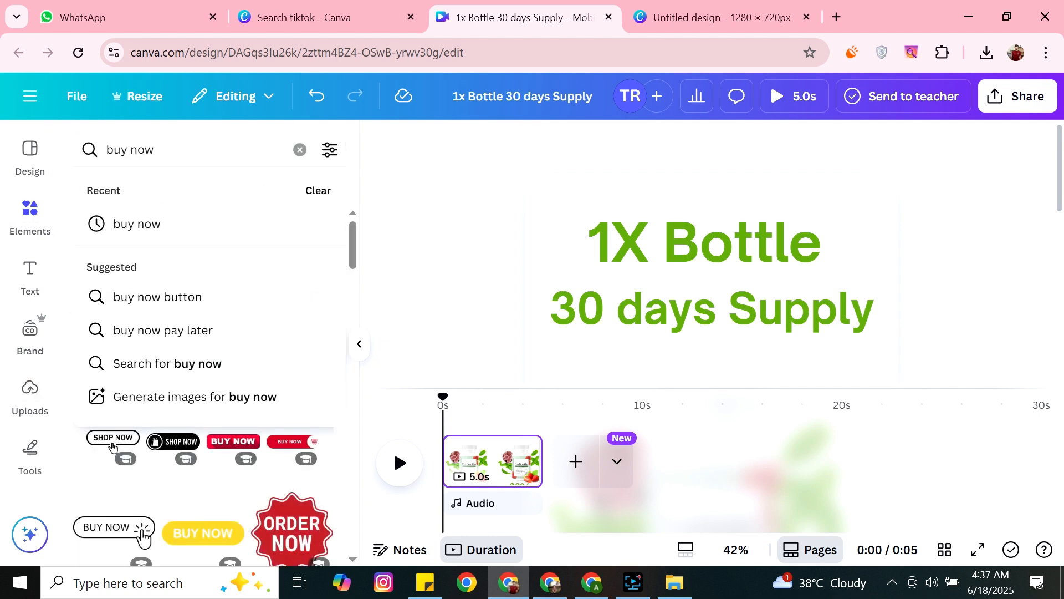
key("ctrl+a")
type("bord")
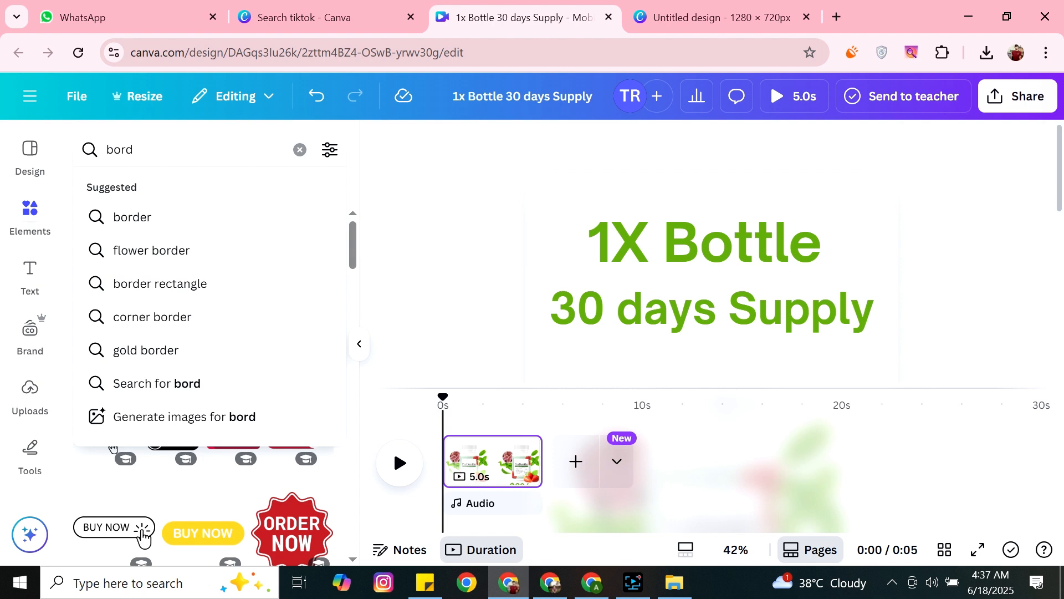
left_click(168, 228)
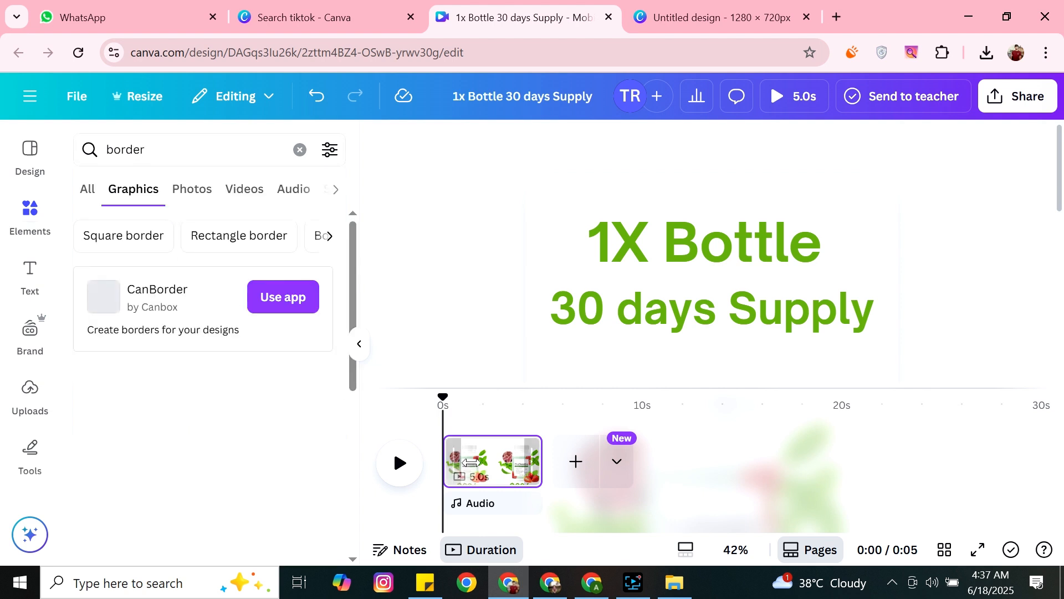
scroll(238, 360, "down", 3)
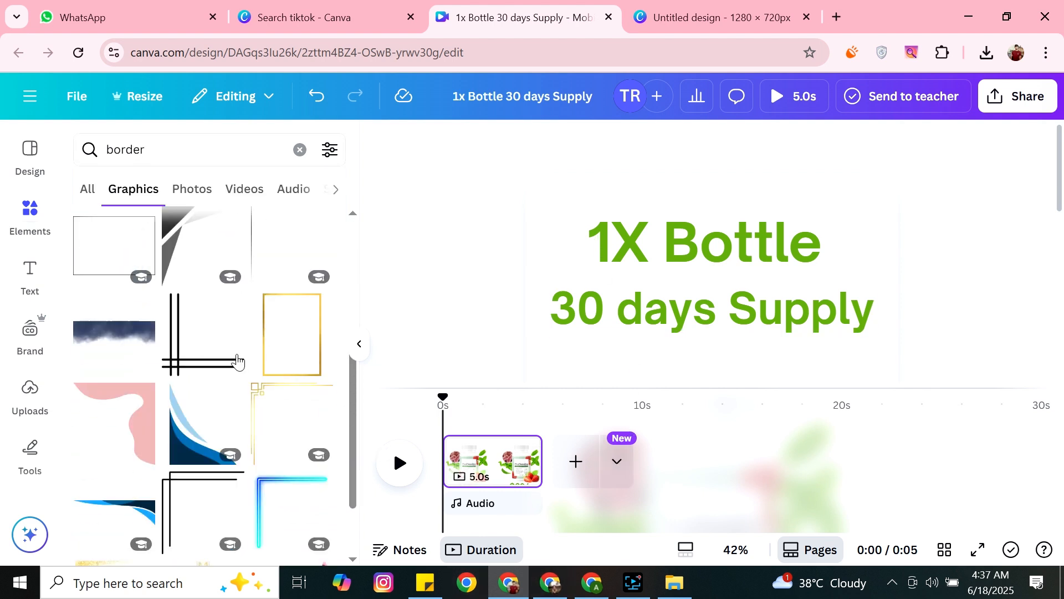
scroll(280, 299, "down", 2)
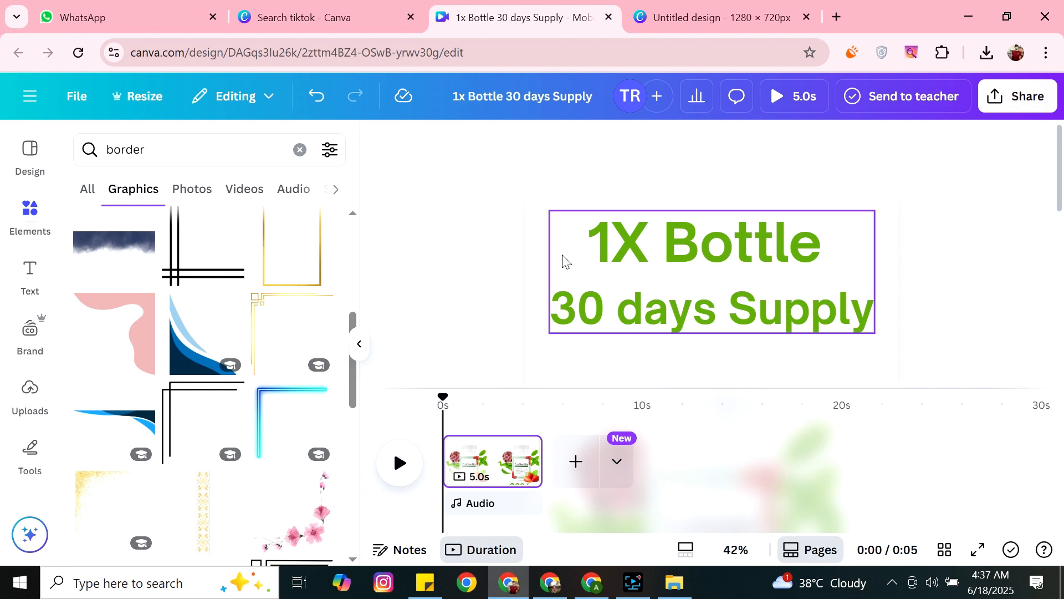
Collapse the timeline so the whole 1X Bottle page is displayed, and select the page.
left_click(541, 210)
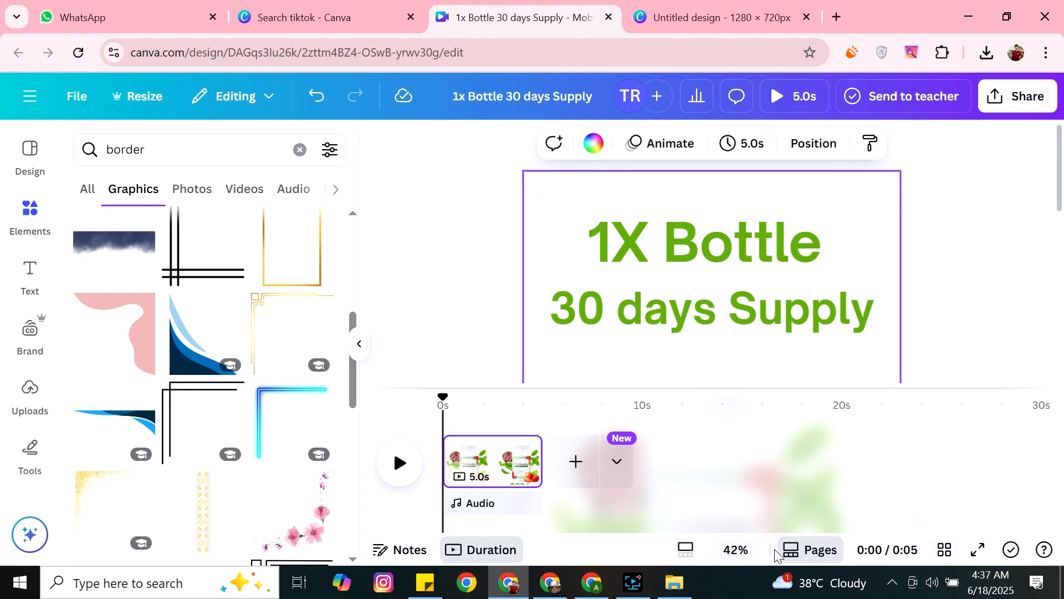
left_click_drag(793, 389, 793, 524)
left_click(555, 314)
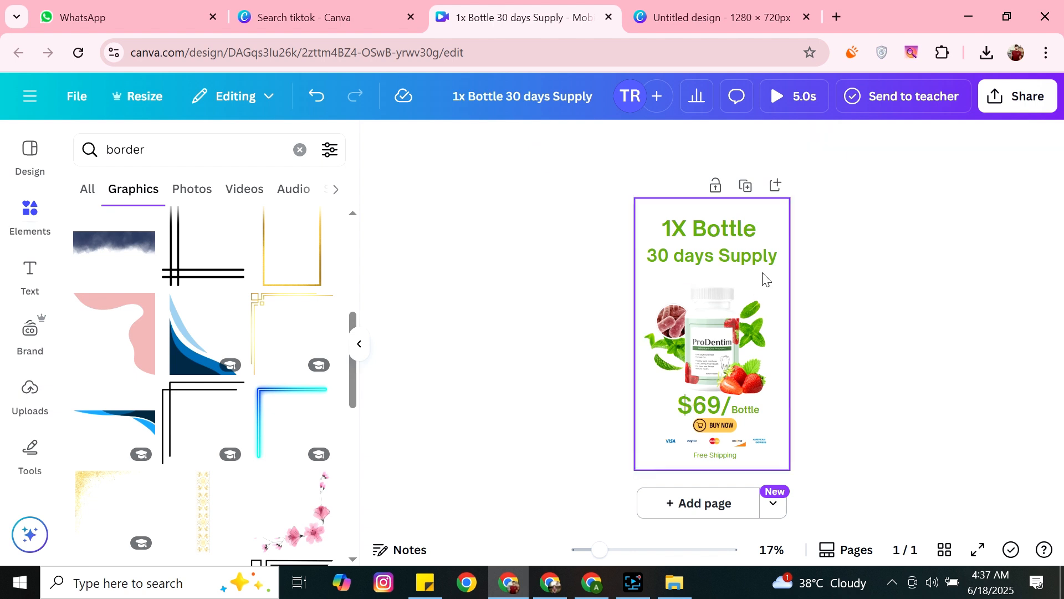
left_click(771, 216)
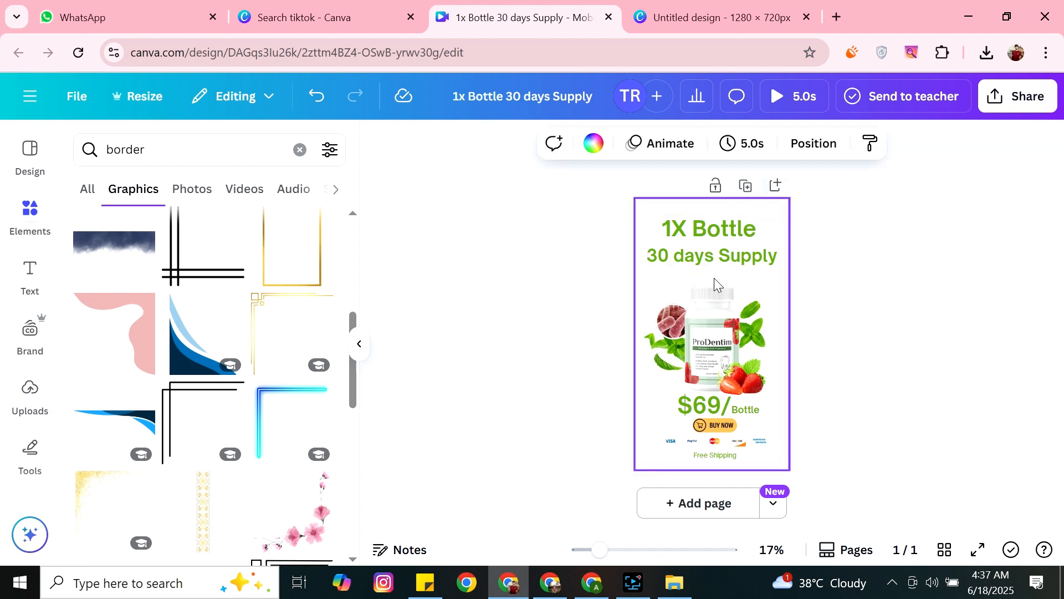
Check the Square elements, close them, and add a rectangle shape to the 1X Bottle page.
left_click(23, 205)
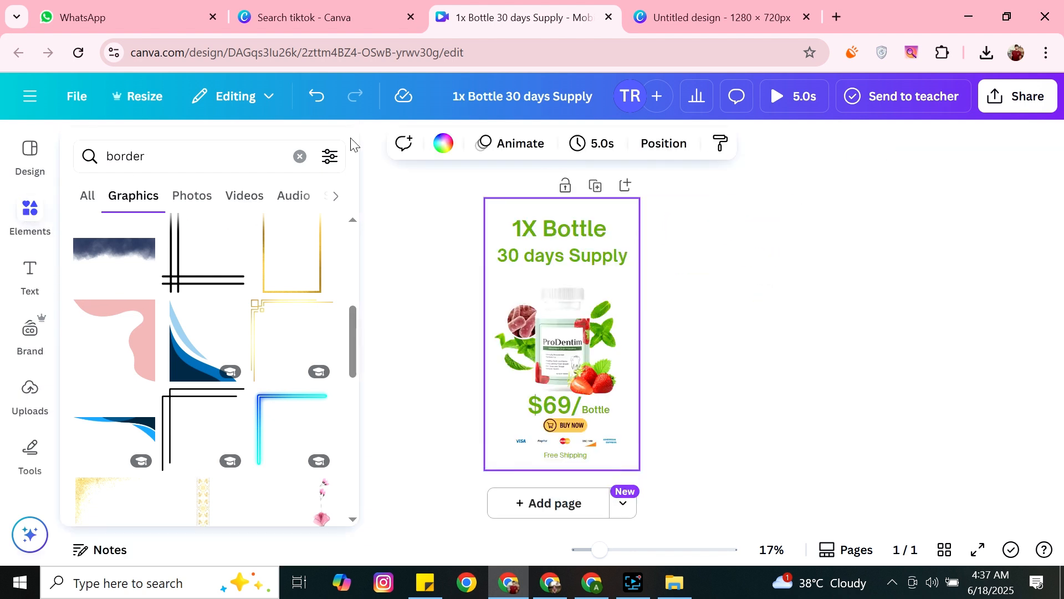
left_click(300, 156)
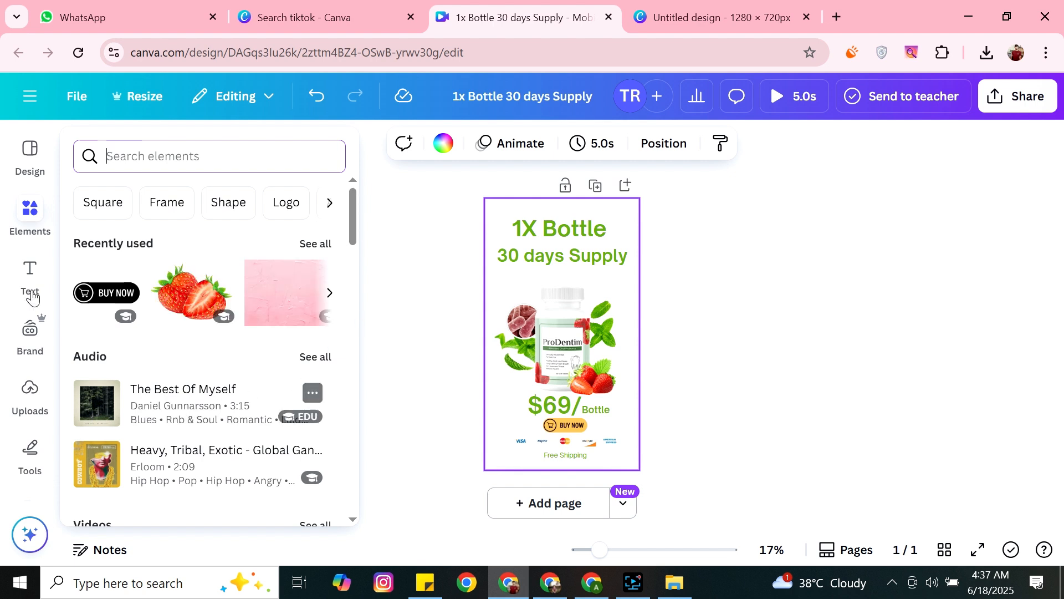
left_click(107, 207)
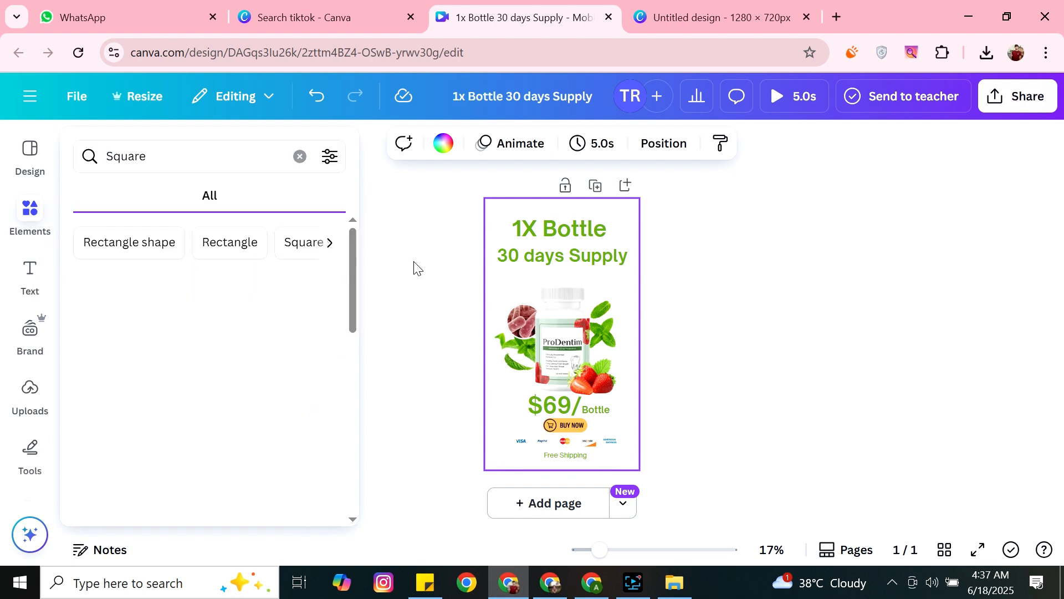
left_click(411, 284)
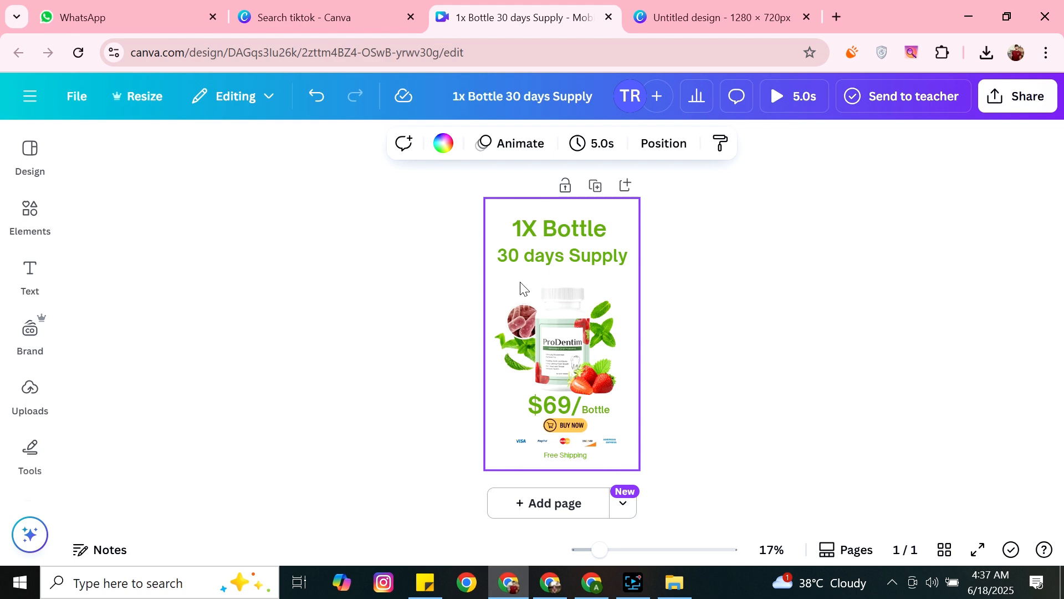
key("r")
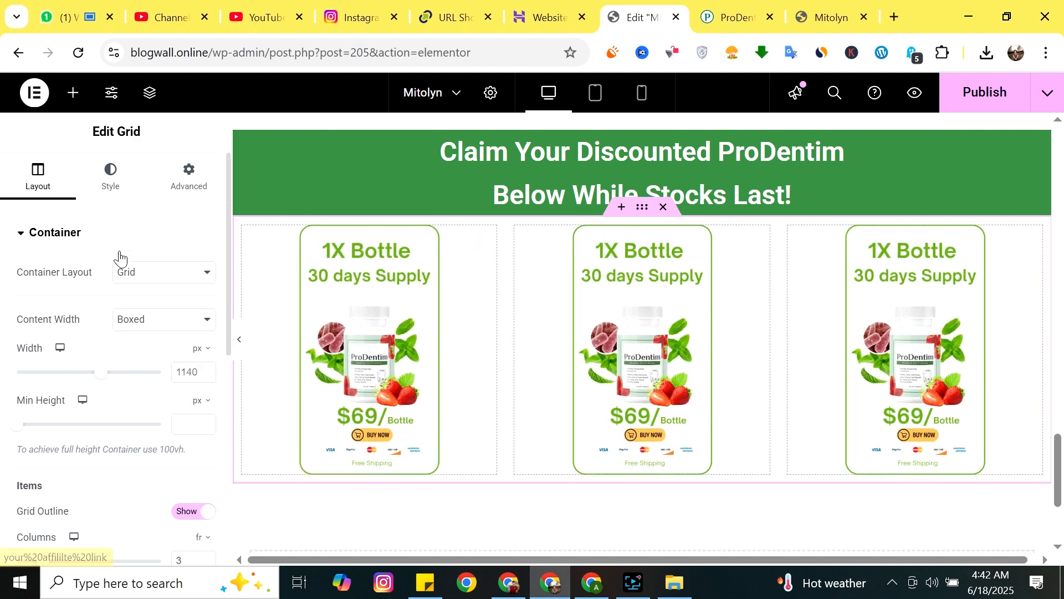
left_click(72, 94)
type("sp")
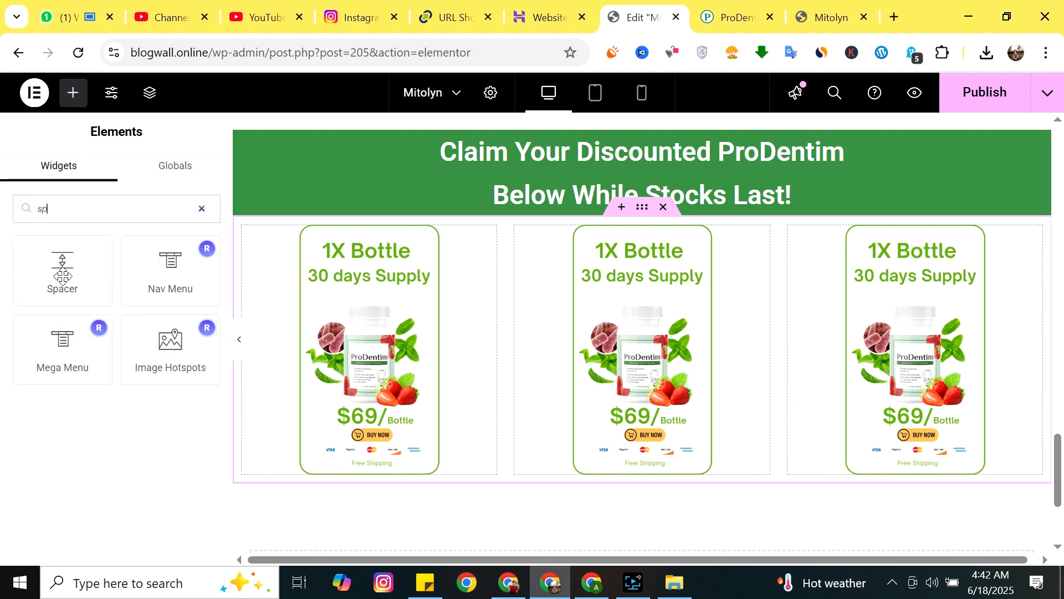
left_click_drag(63, 275, 593, 217)
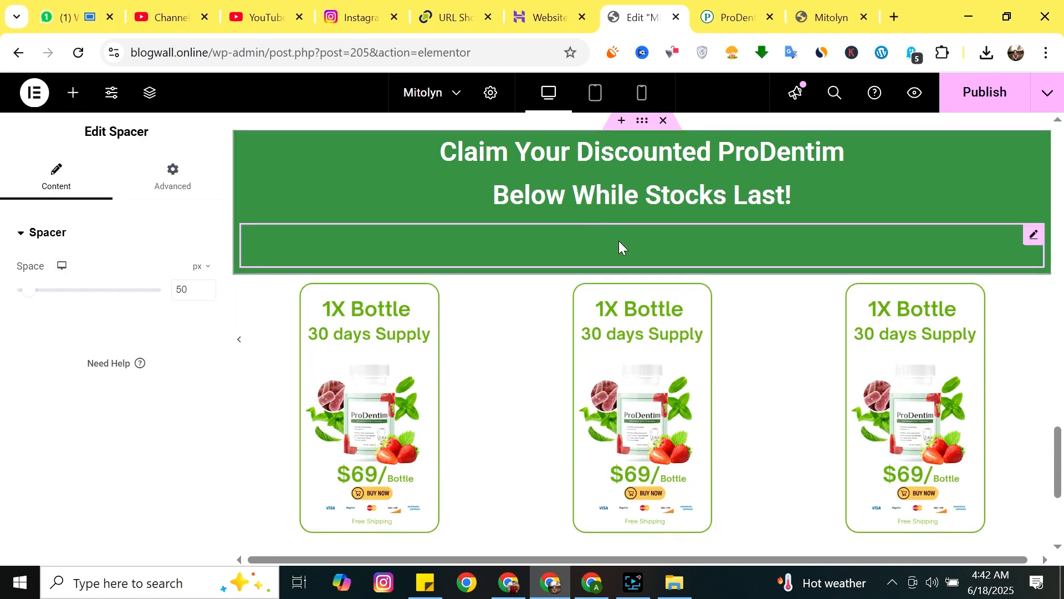
key("Delete")
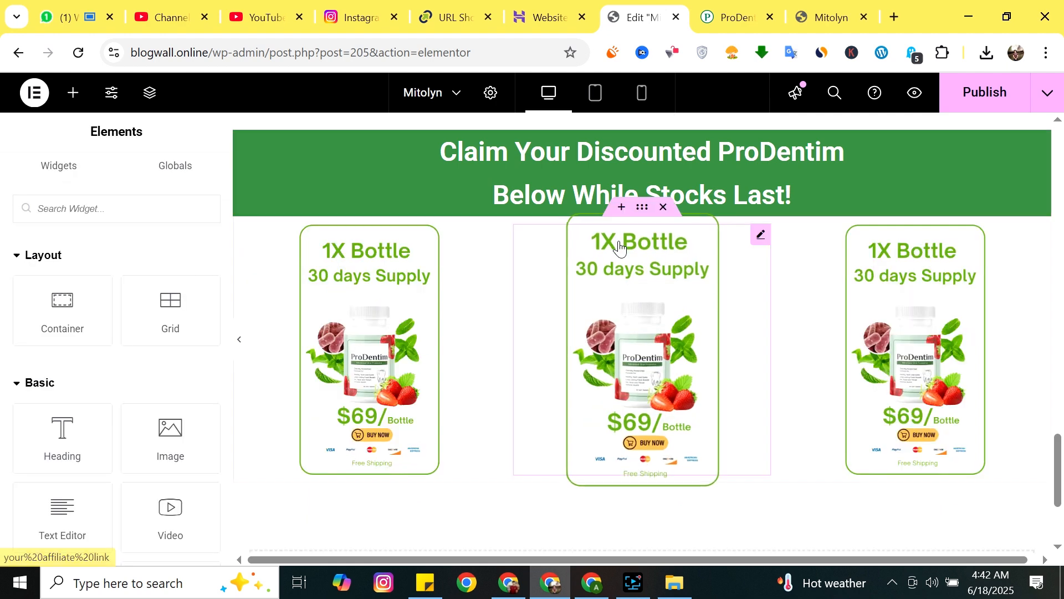
Insert a single-column Flexbox container between the green discount heading and the grid of offer images.
left_click(622, 207)
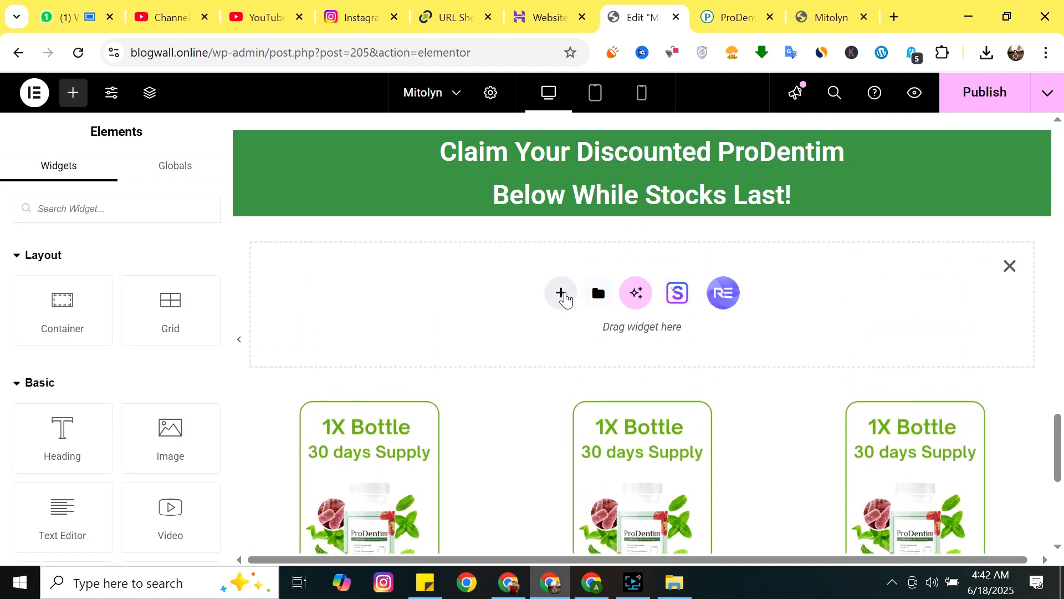
left_click(562, 294)
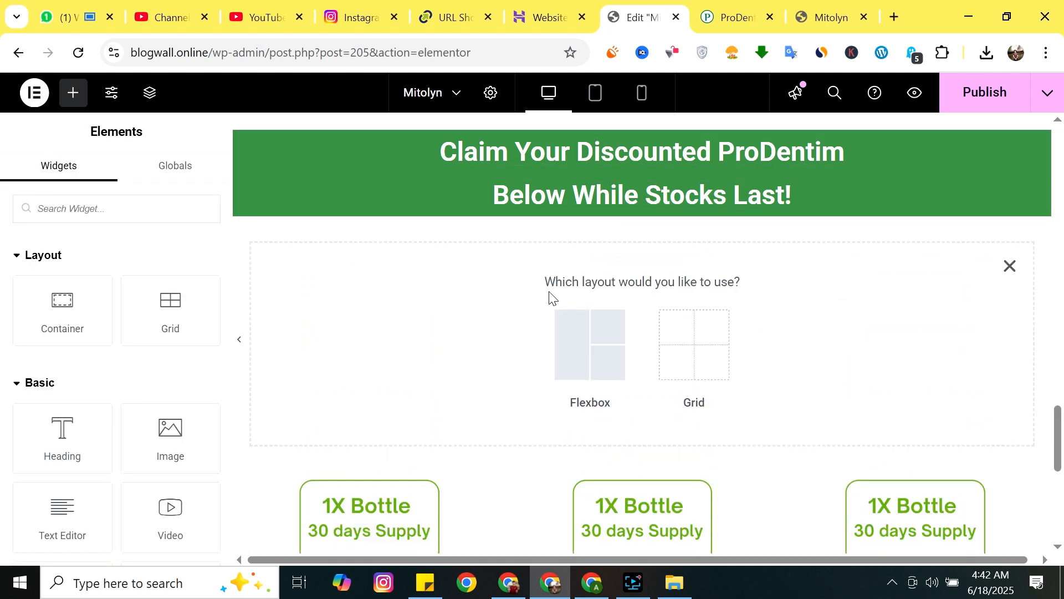
left_click(609, 345)
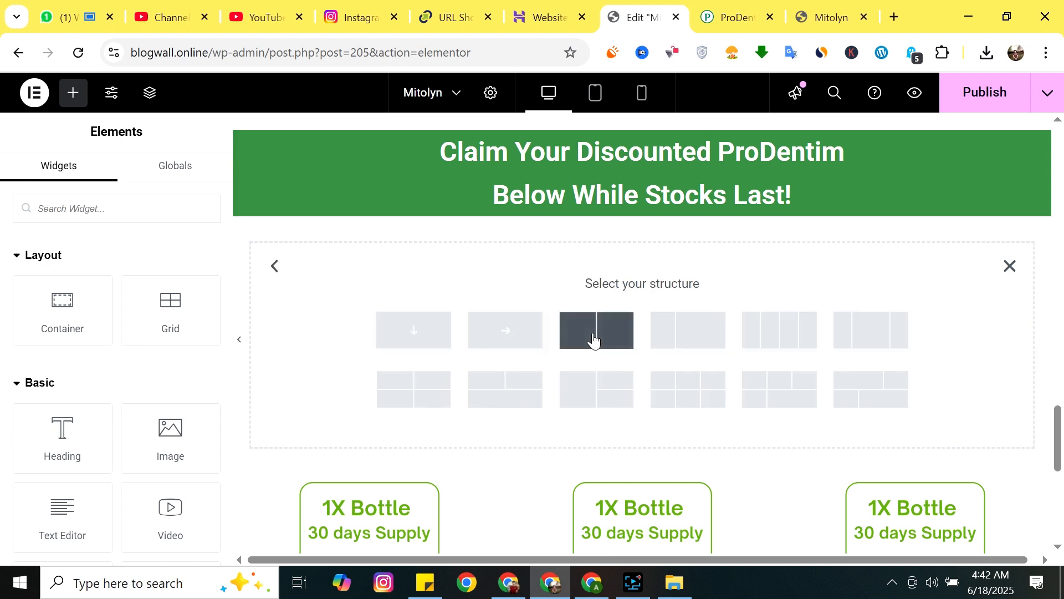
left_click(413, 336)
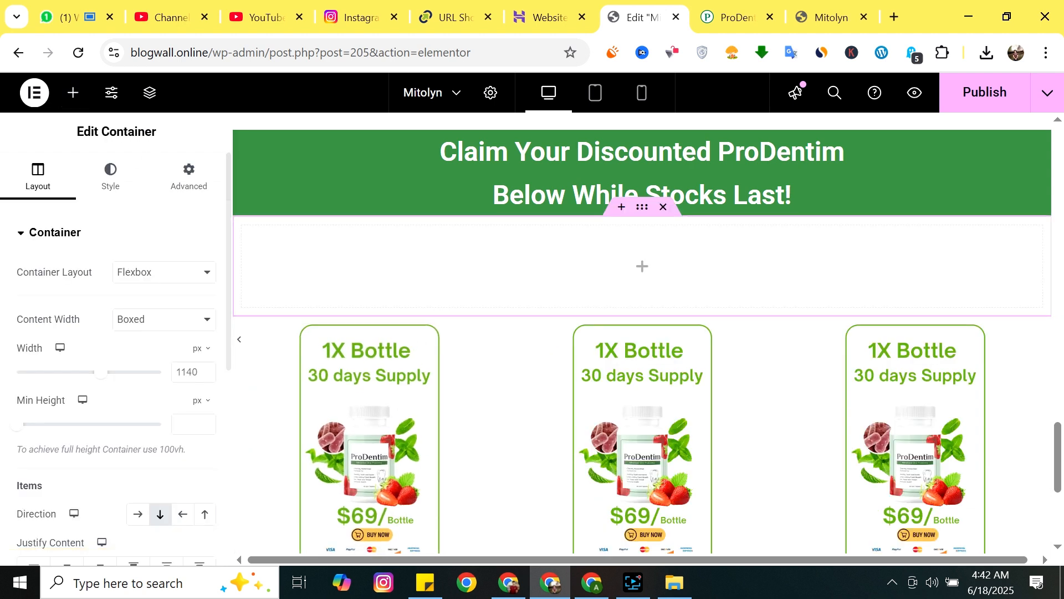
Place a Spacer widget in the empty container above the offer images and publish the page.
left_click(78, 91)
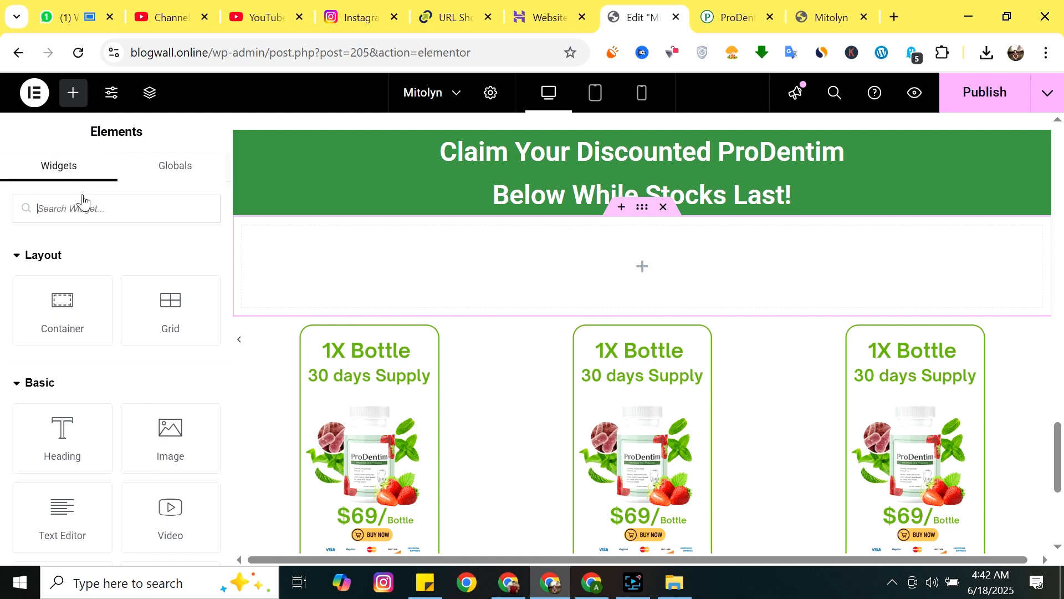
type("spa")
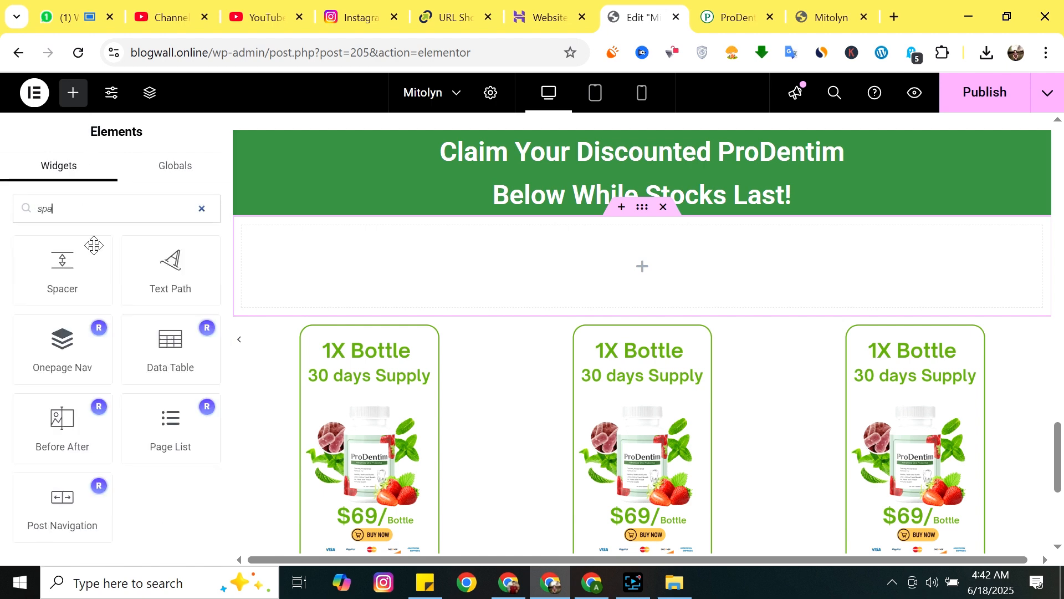
left_click_drag(77, 265, 663, 271)
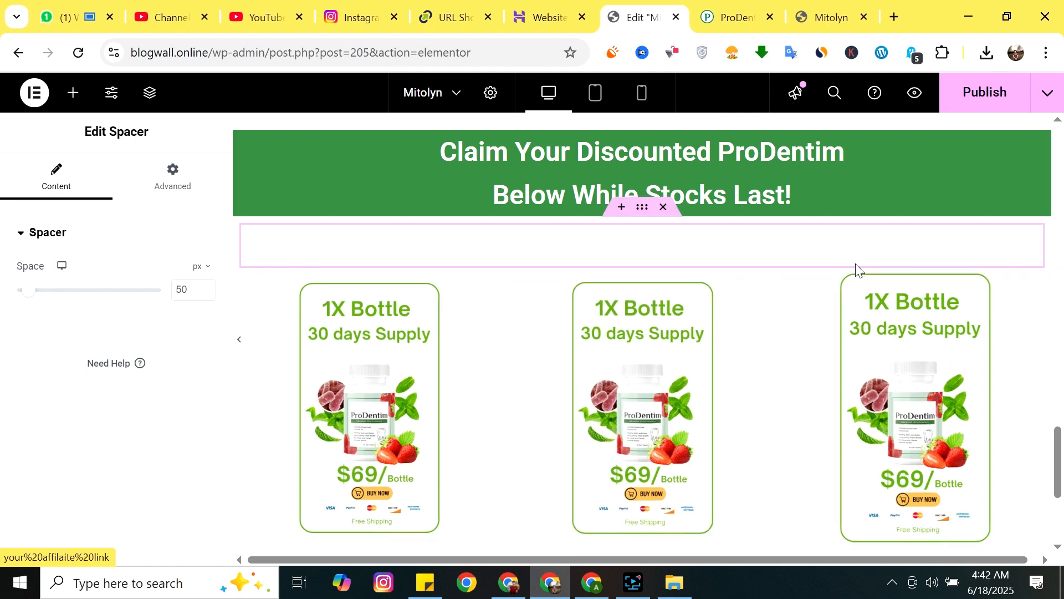
left_click(980, 105)
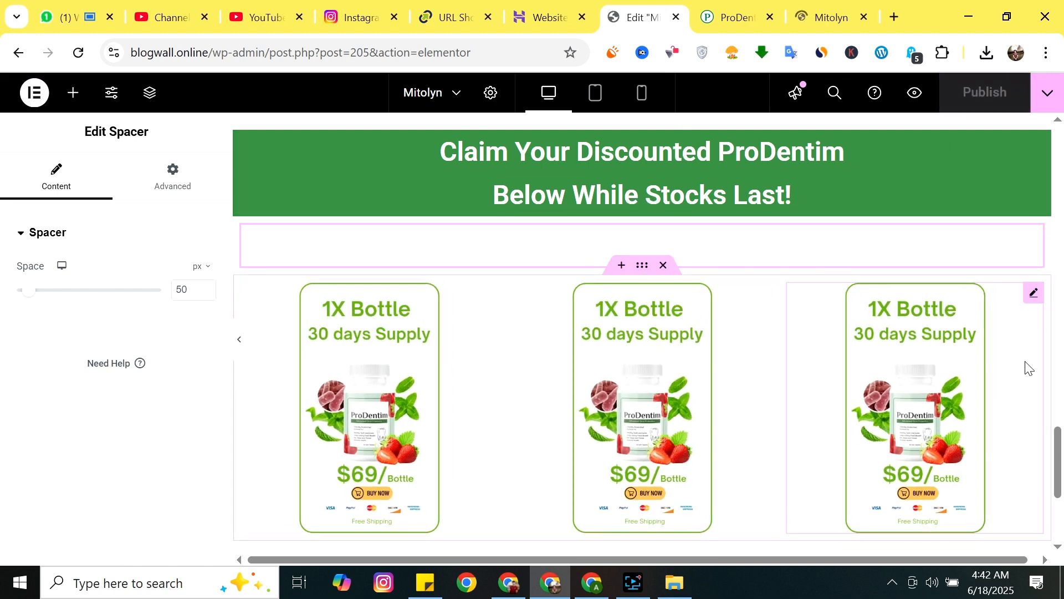
Set the first offer image's resolution to Full.
left_click(371, 345)
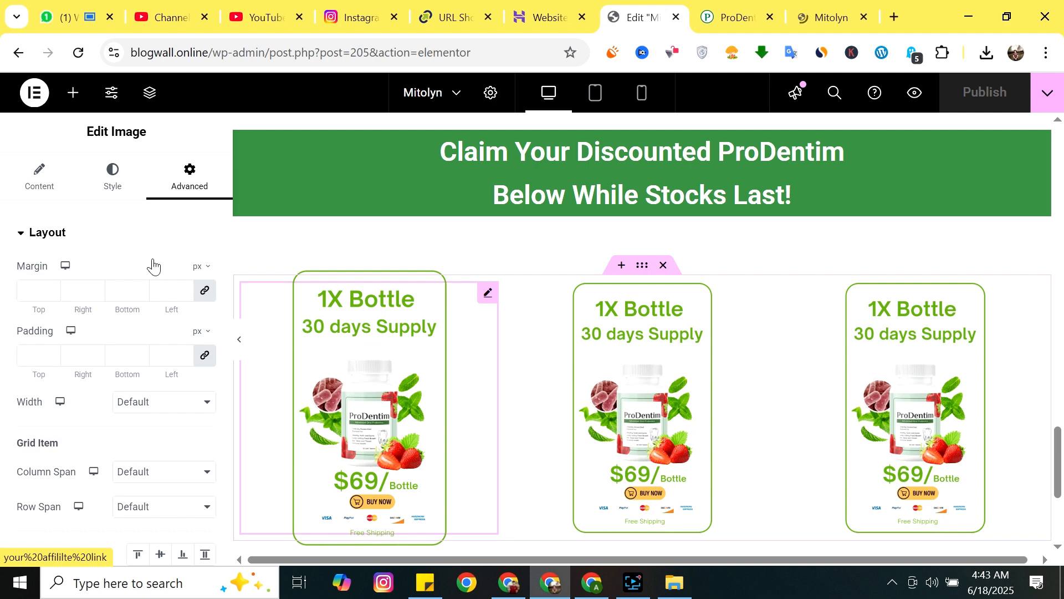
left_click(40, 183)
left_click(143, 392)
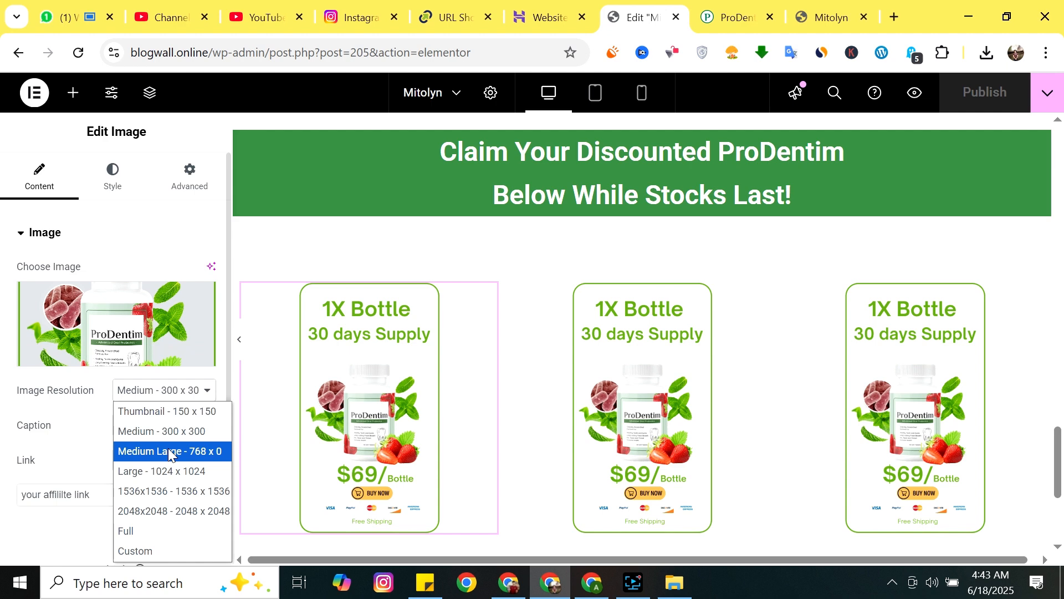
left_click(148, 530)
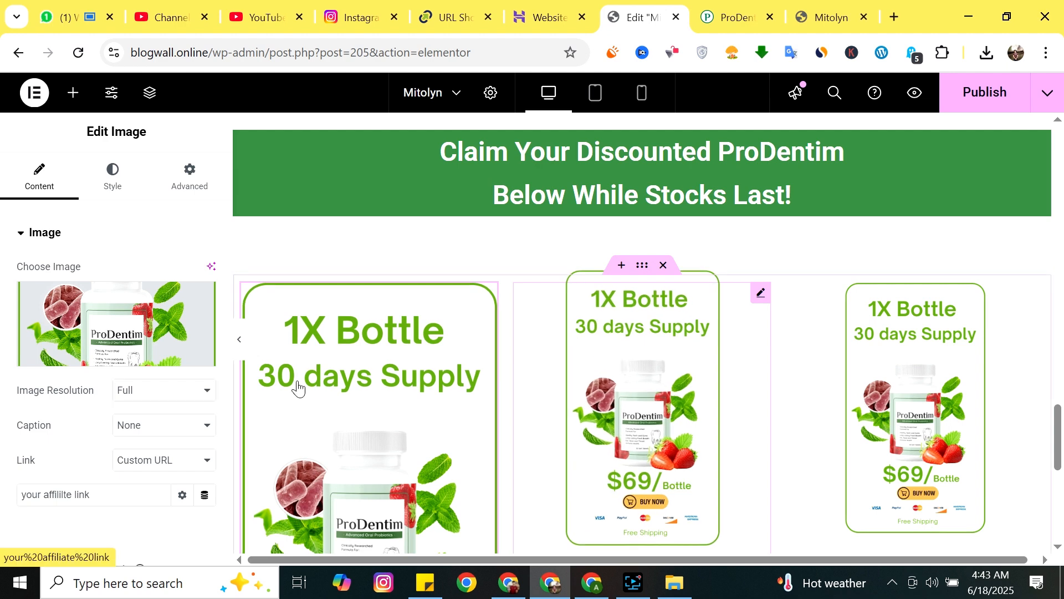
Set the middle offer image's resolution to Full.
left_click(189, 178)
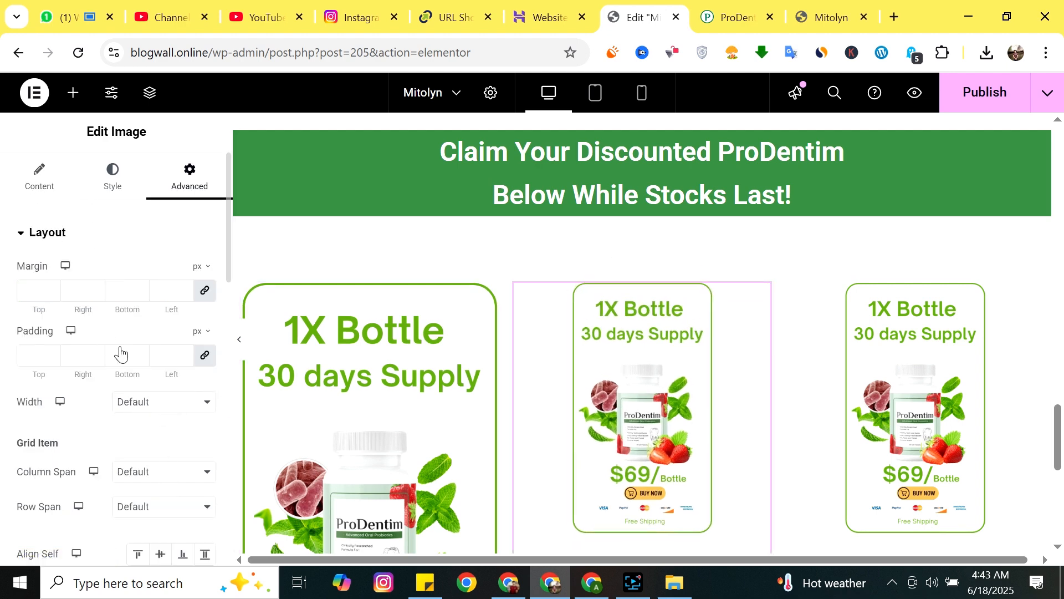
left_click(39, 177)
left_click(158, 391)
left_click(154, 551)
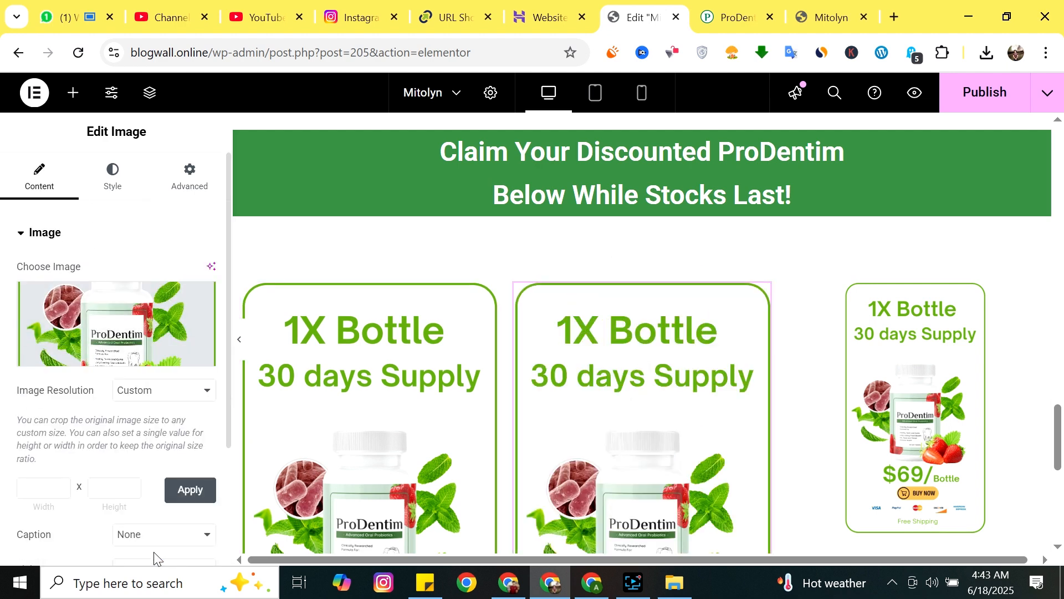
left_click(155, 390)
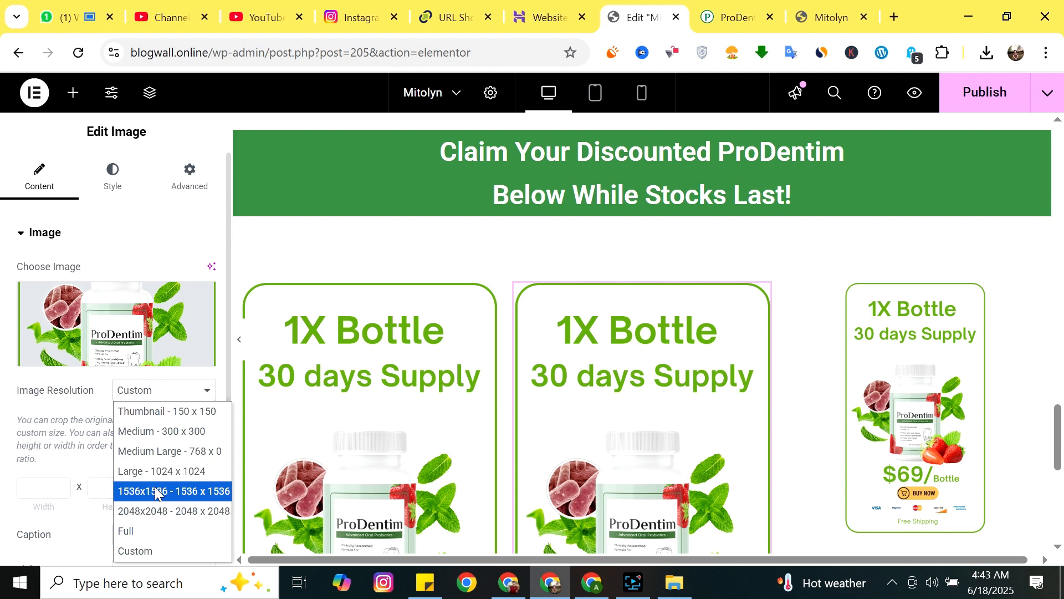
left_click(157, 530)
Set the third offer image's resolution to Full.
left_click(189, 177)
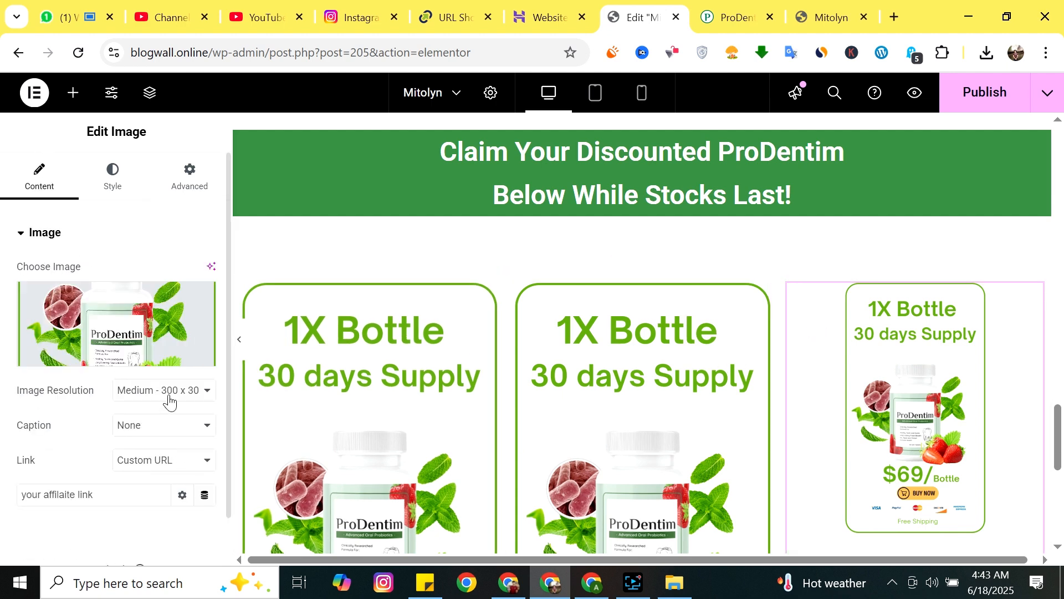
left_click(169, 390)
left_click(157, 530)
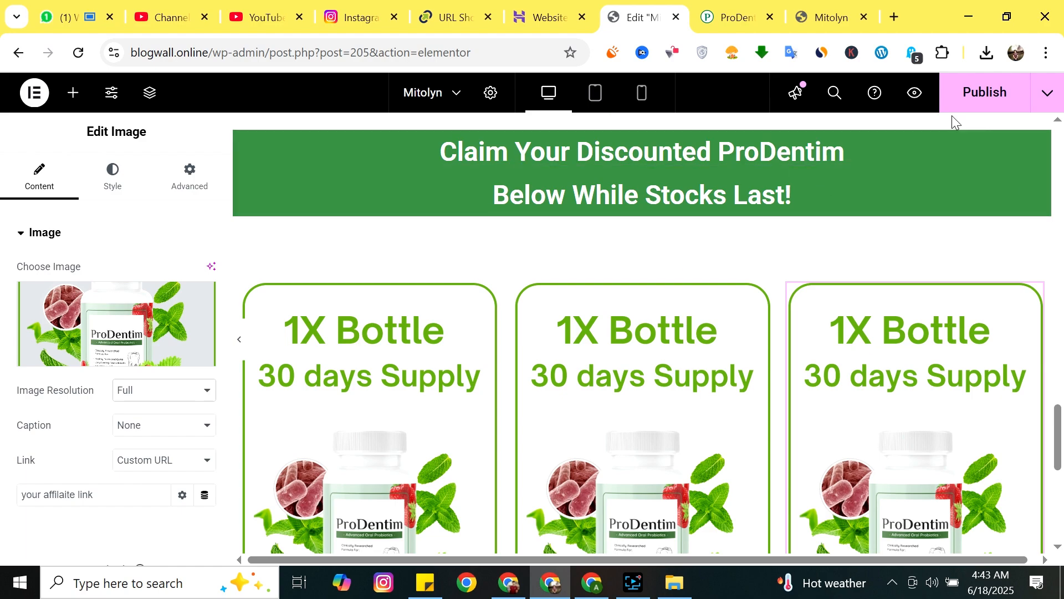
Publish the page and review the three offer images in the Mitolyn page preview.
left_click(984, 105)
left_click(823, 4)
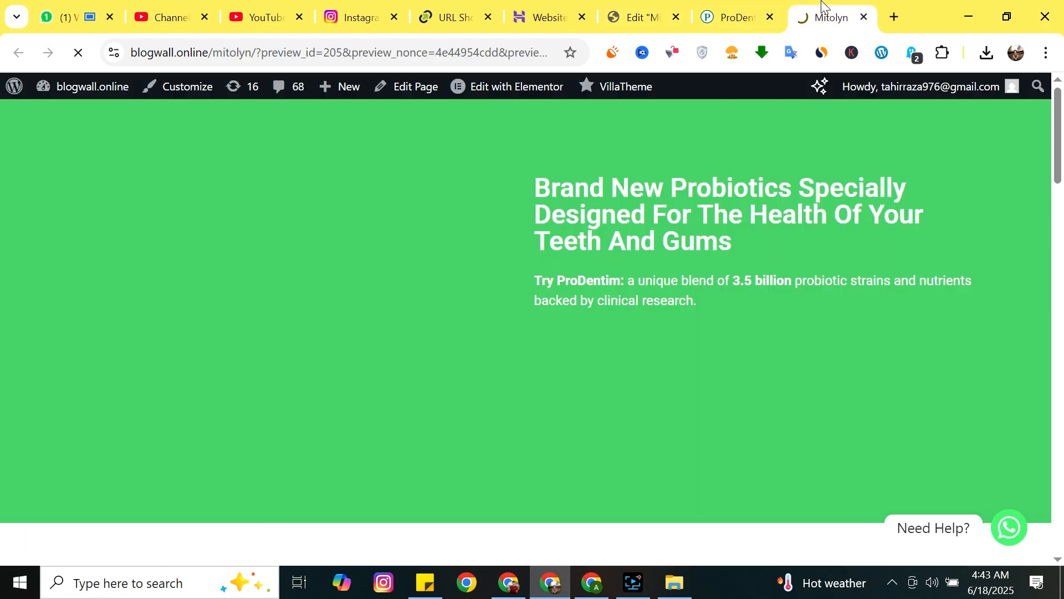
scroll(672, 306, "down", 10)
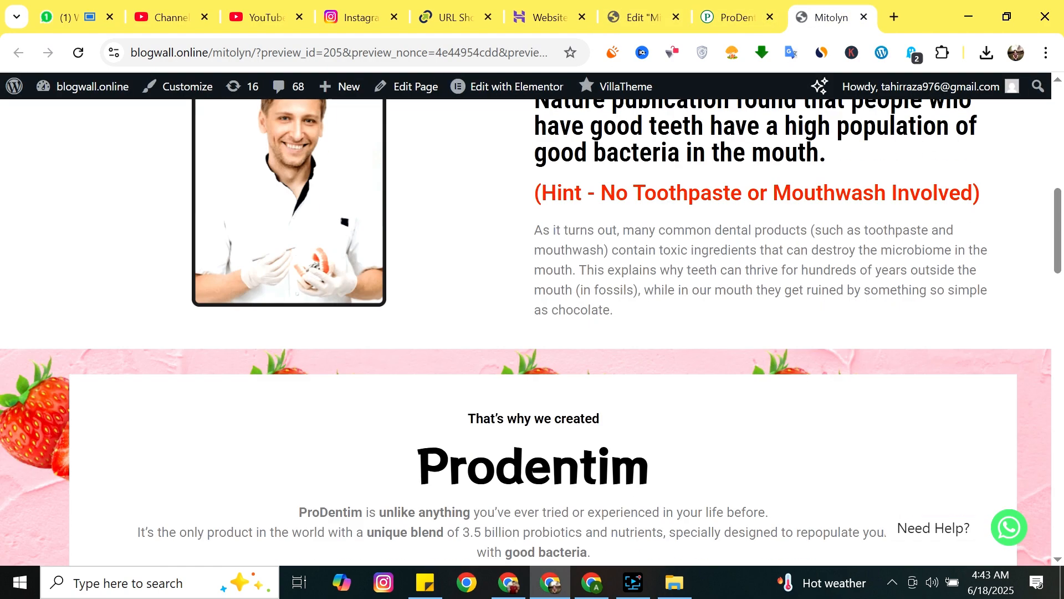
scroll(578, 284, "down", 20)
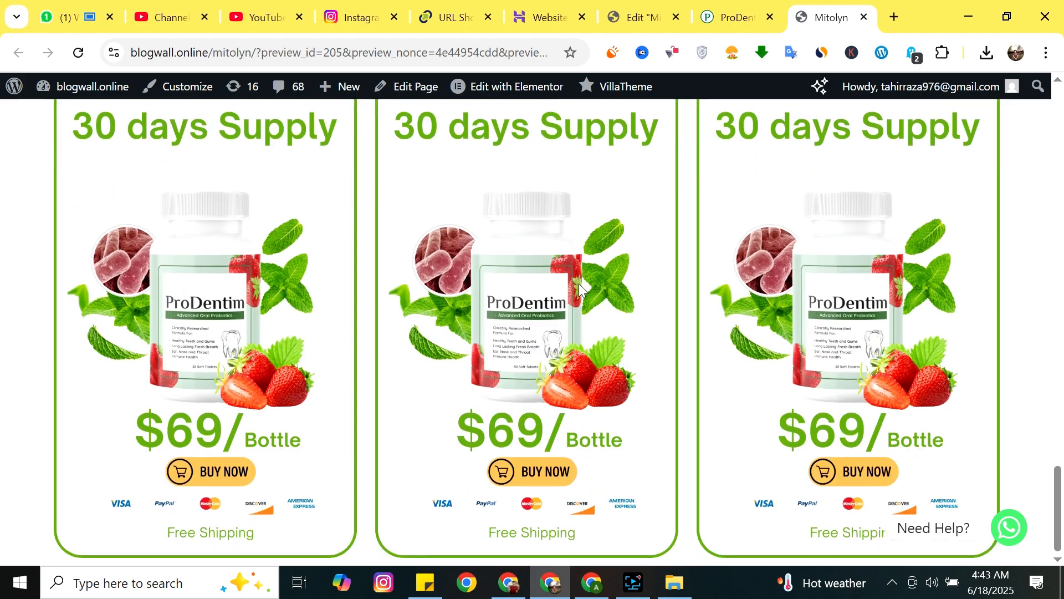
scroll(579, 283, "up", 3)
scroll(577, 288, "down", 3)
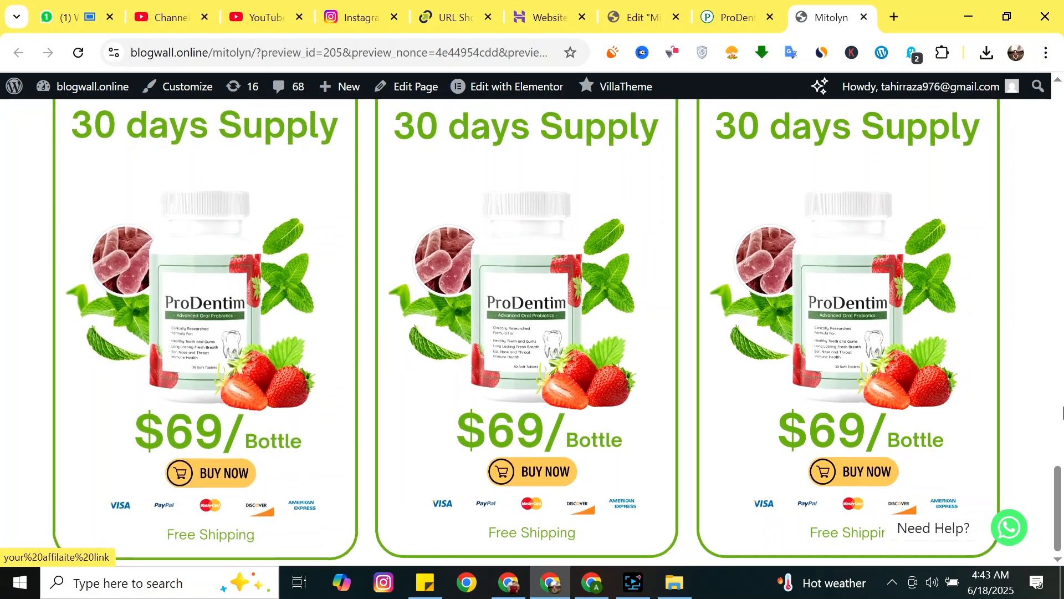
scroll(1024, 387, "up", 6)
Save the five-star rating image from the ProDentim site's customer reviews section to Downloads as the PNG testimonial-stars.
left_click(767, 7)
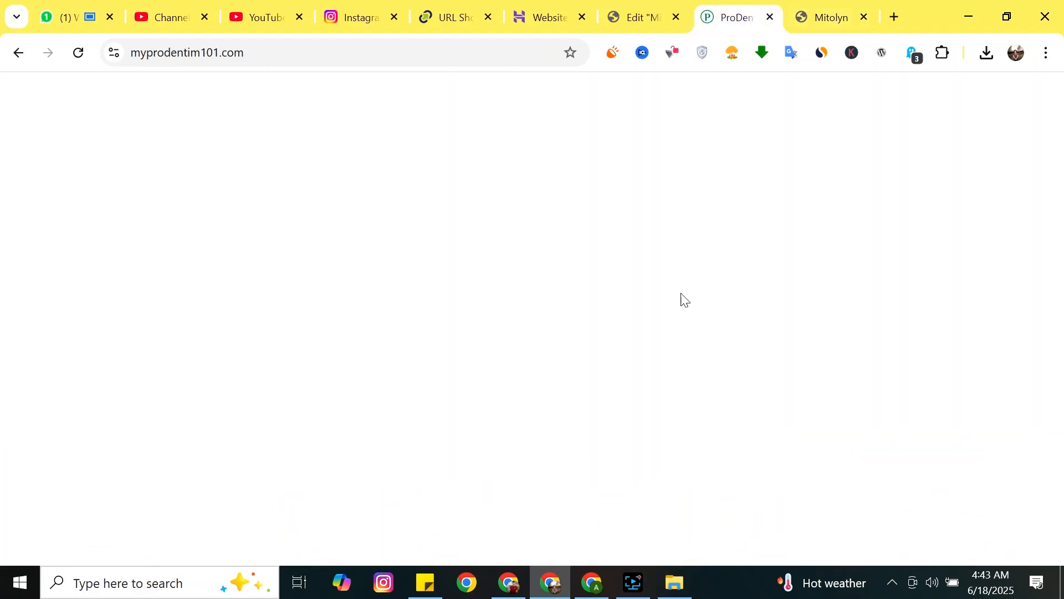
scroll(666, 407, "down", 4)
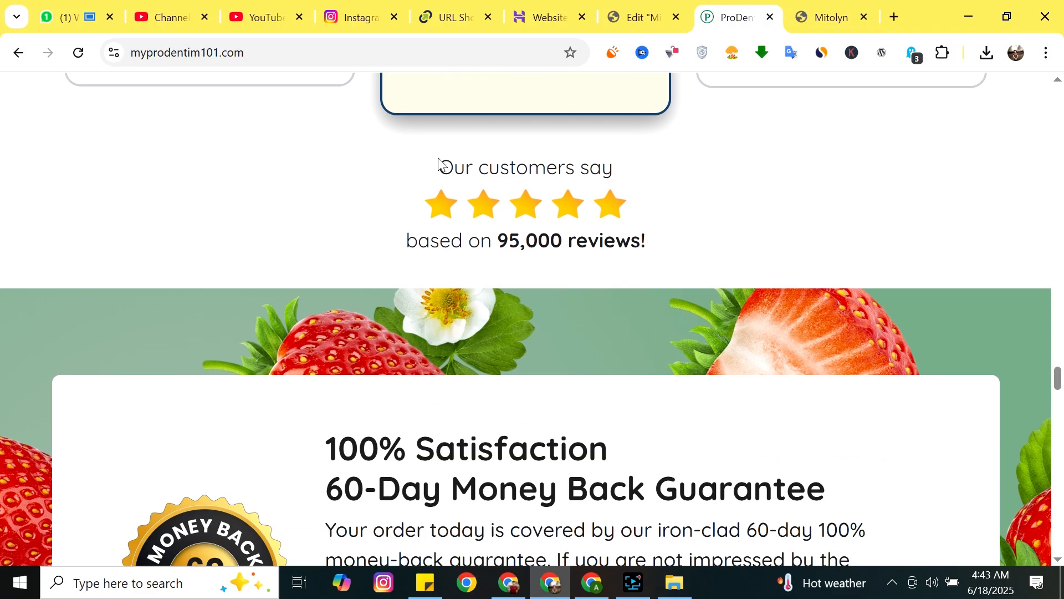
left_click_drag(438, 165, 641, 171)
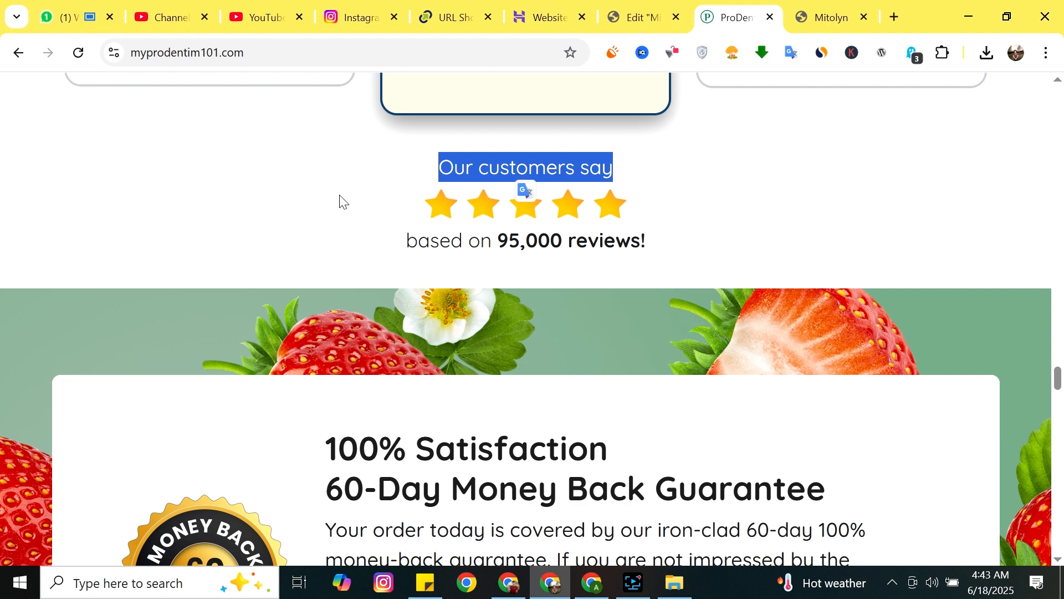
left_click_drag(406, 244, 663, 256)
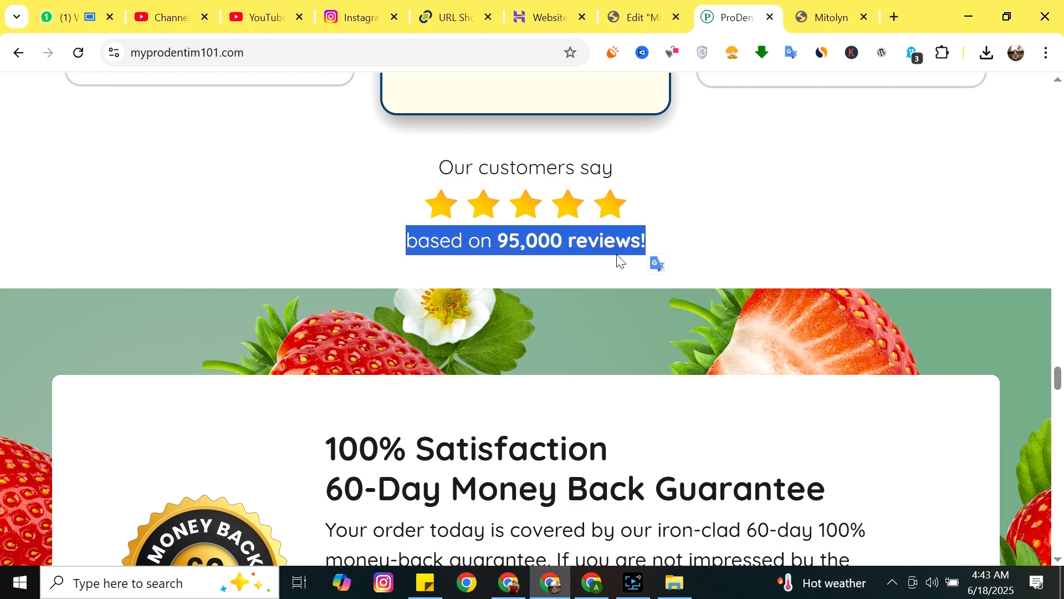
right_click(572, 205)
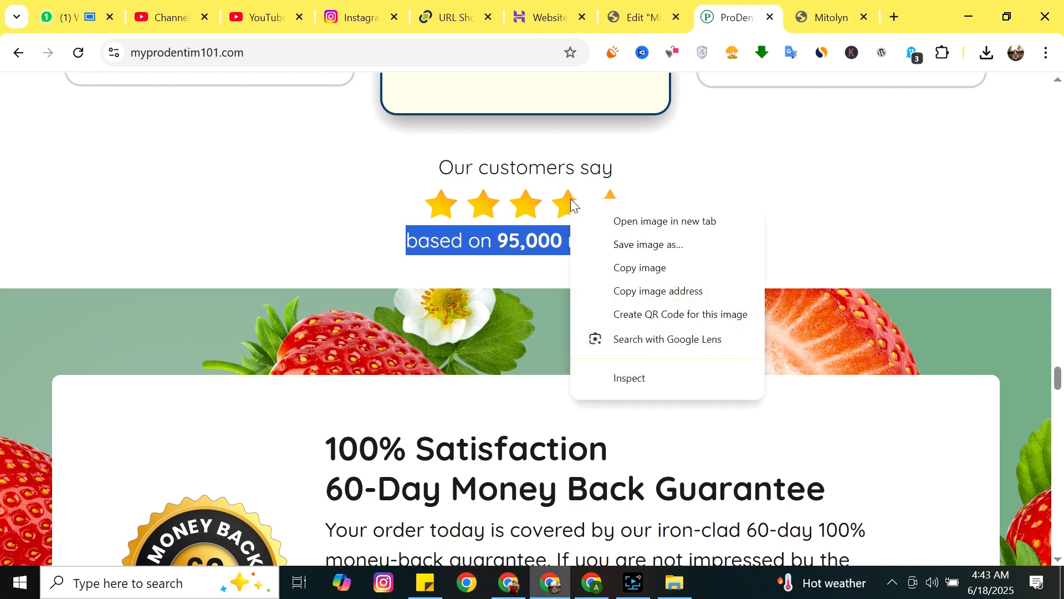
left_click(631, 251)
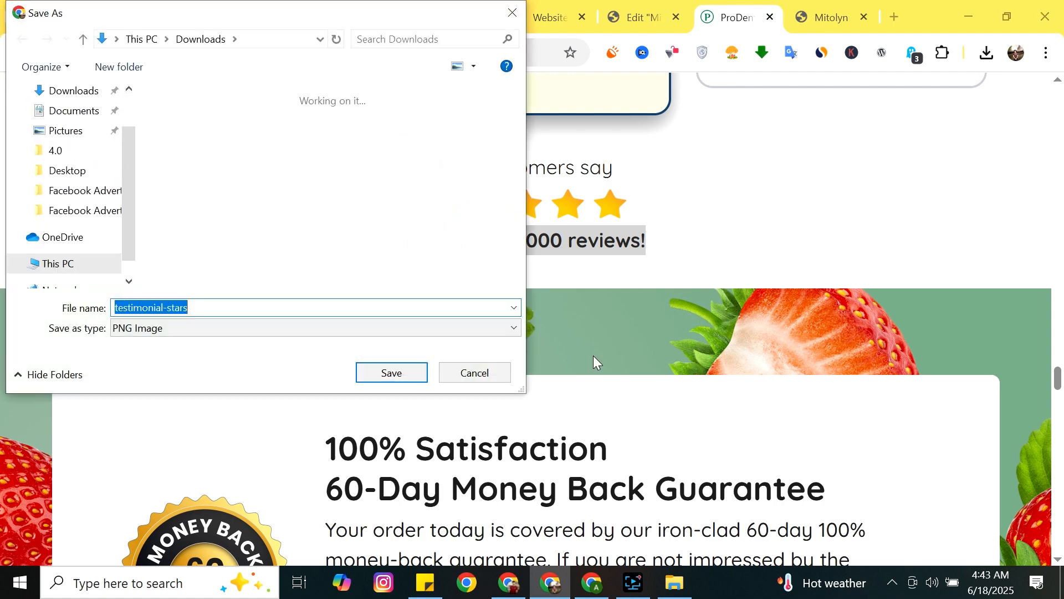
left_click(370, 376)
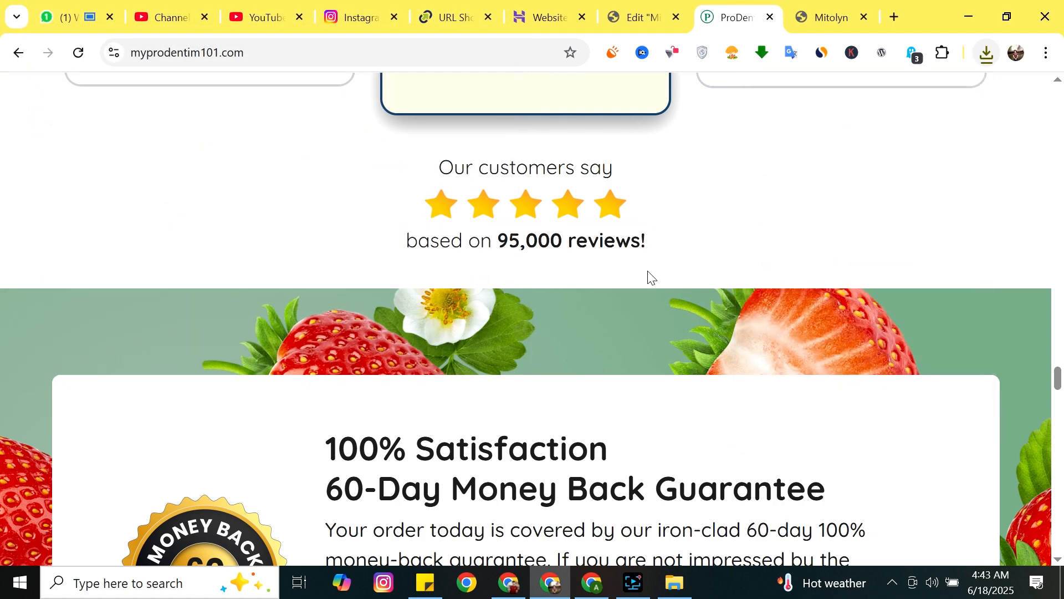
Return to the Elementor editor and add a single-column container with downward direction below the offer images.
left_click(616, 7)
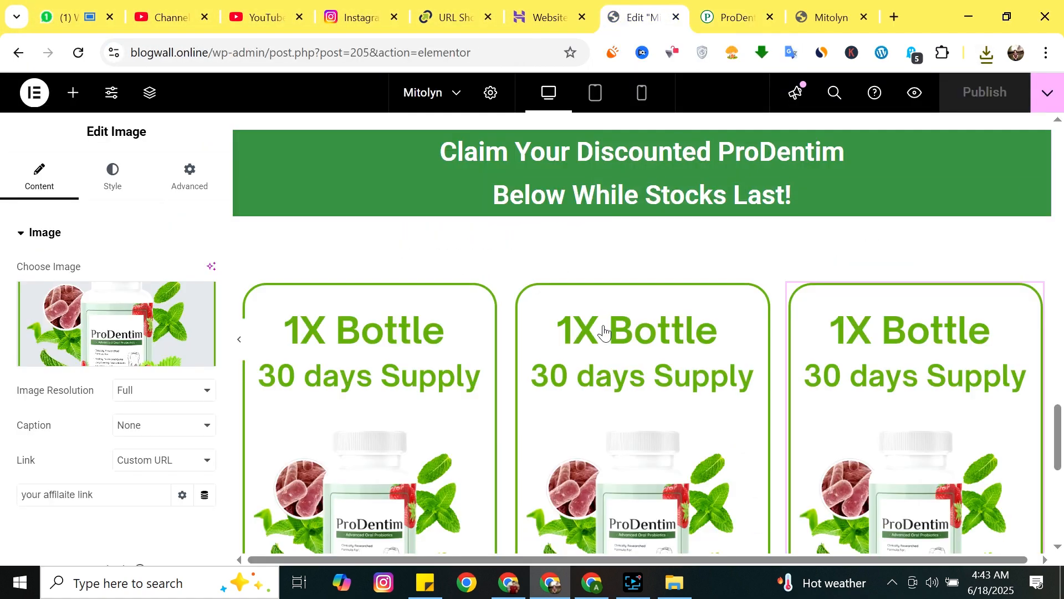
scroll(557, 355, "down", 8)
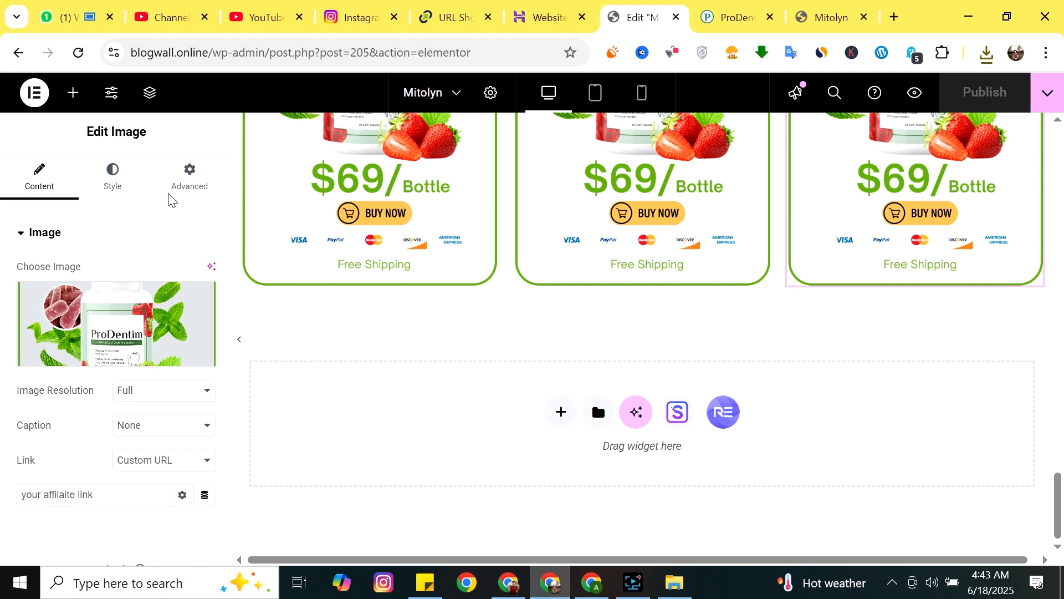
left_click(72, 92)
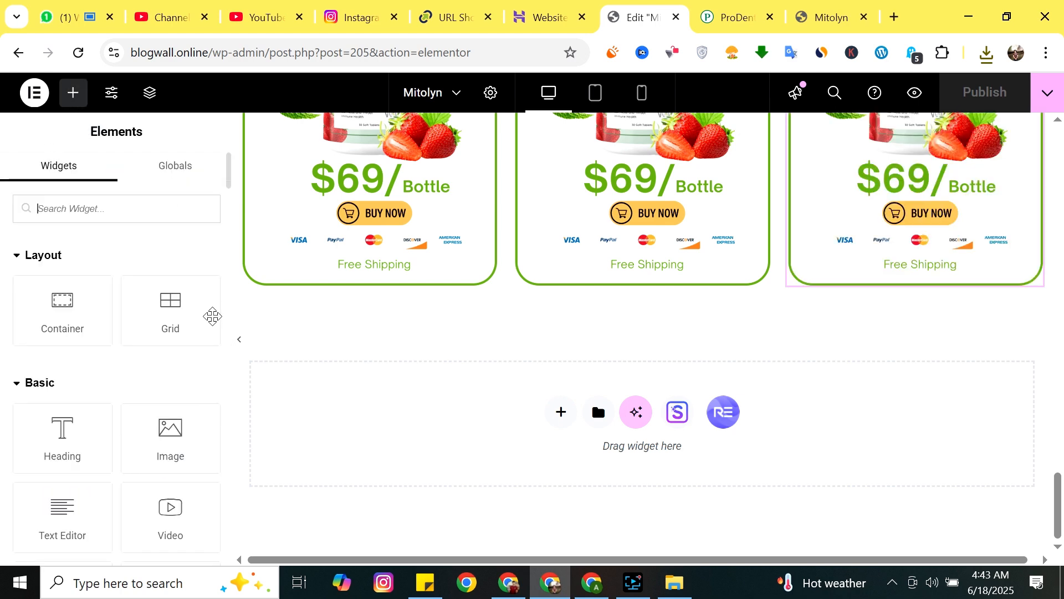
mouse_move(57, 441)
left_mouse_down()
mouse_move(639, 318)
mouse_move(637, 294)
mouse_move(632, 357)
mouse_move(147, 448)
mouse_move(59, 446)
left_mouse_up()
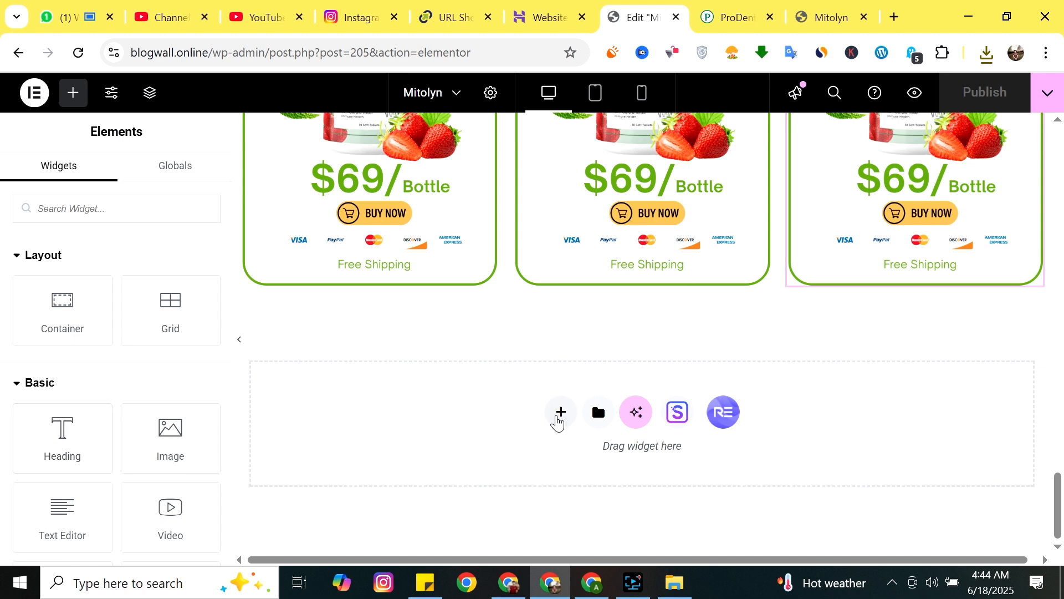
left_click(561, 412)
left_click(577, 483)
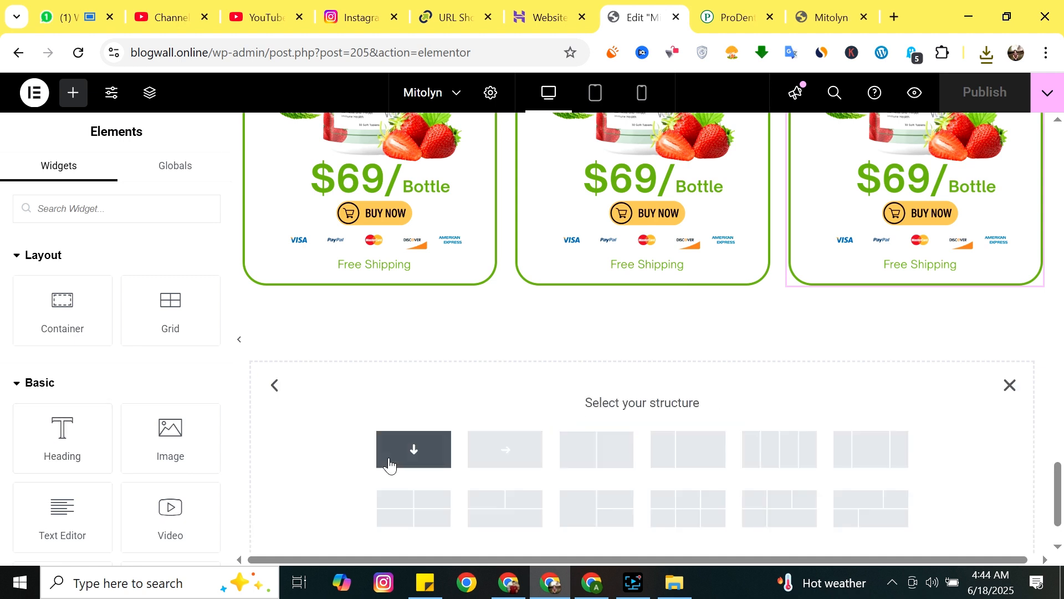
left_click(413, 449)
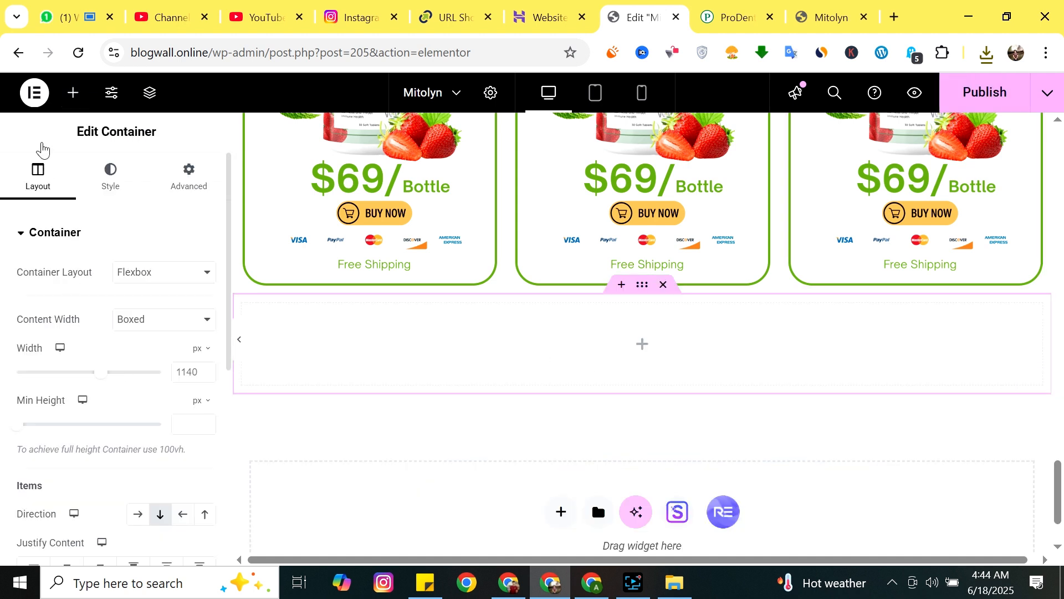
Place a Heading widget in the new container with the title "Below While Stocks Last!".
left_click(74, 94)
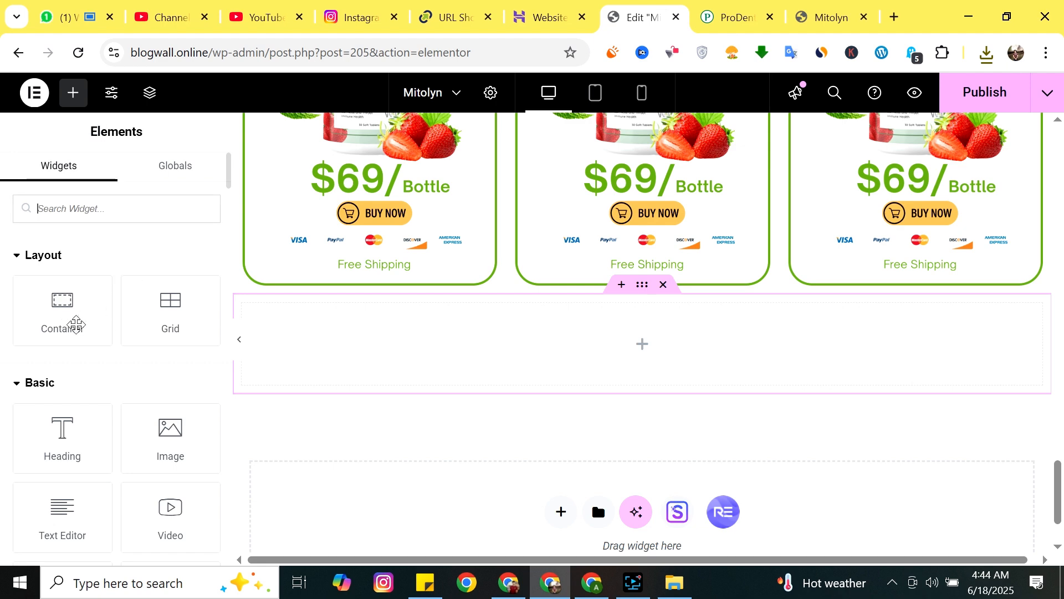
left_click_drag(70, 339, 163, 356)
left_click_drag(83, 454, 610, 335)
left_click(72, 93)
left_click(131, 292)
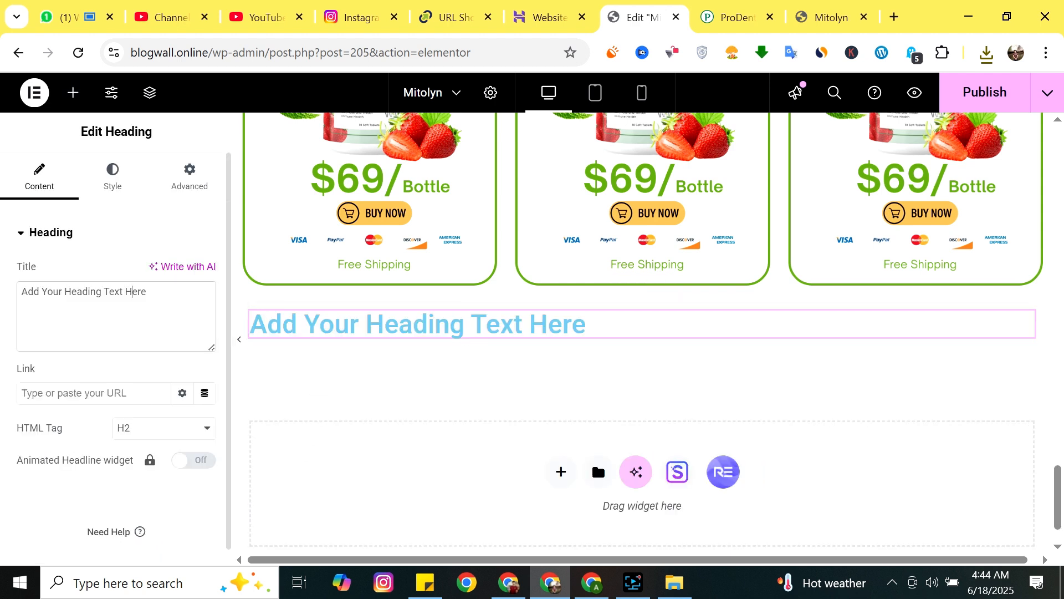
key("ctrl+a")
type("Below While Stocks Last!")
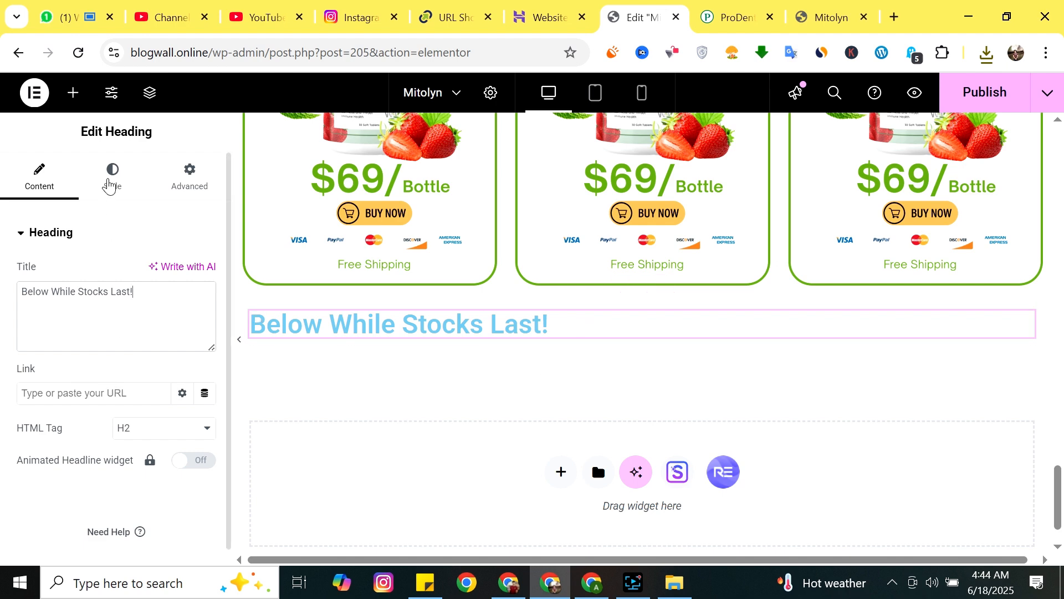
Center the new heading and set its text color to black, #000000.
left_click(112, 176)
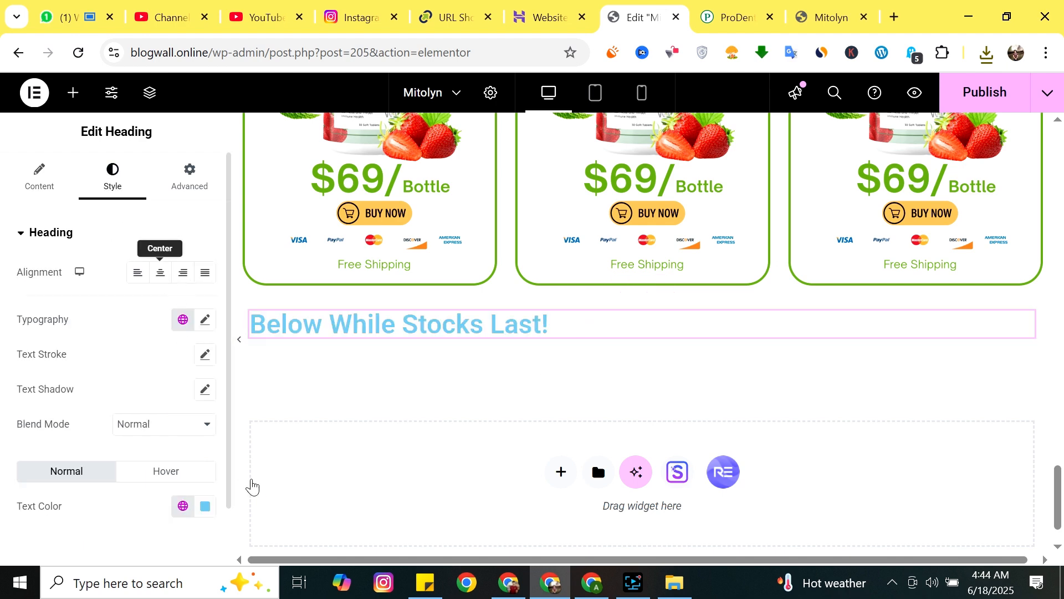
left_click(160, 272)
left_click(205, 506)
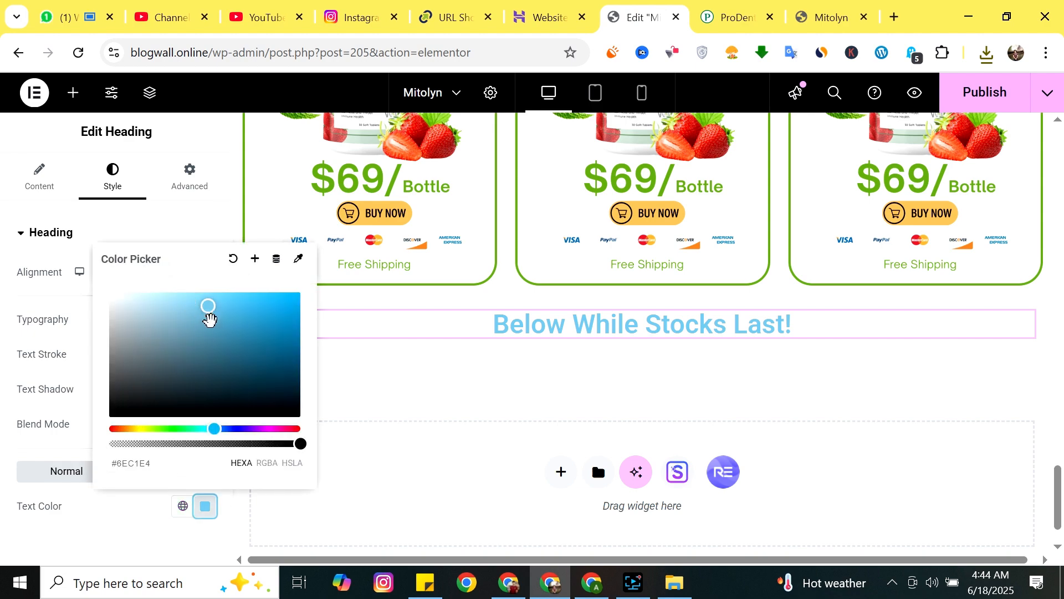
left_click(213, 314)
left_click_drag(106, 448, 90, 469)
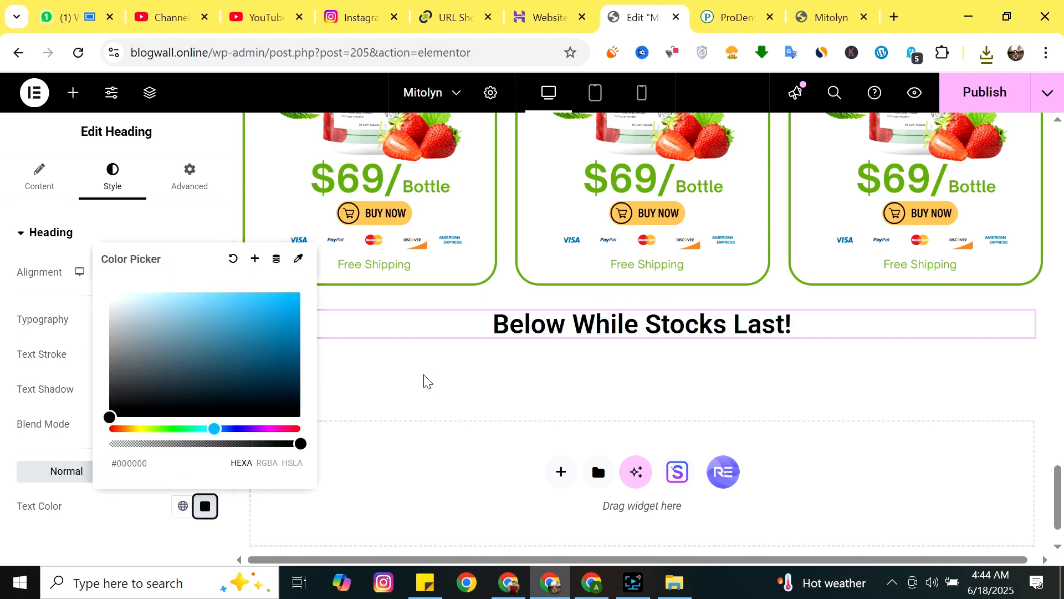
Copy the text "based on 95,000 reviews!" from the ProDentim site and return to the Elementor editor.
left_click(732, 16)
scroll(639, 380, "down", 4)
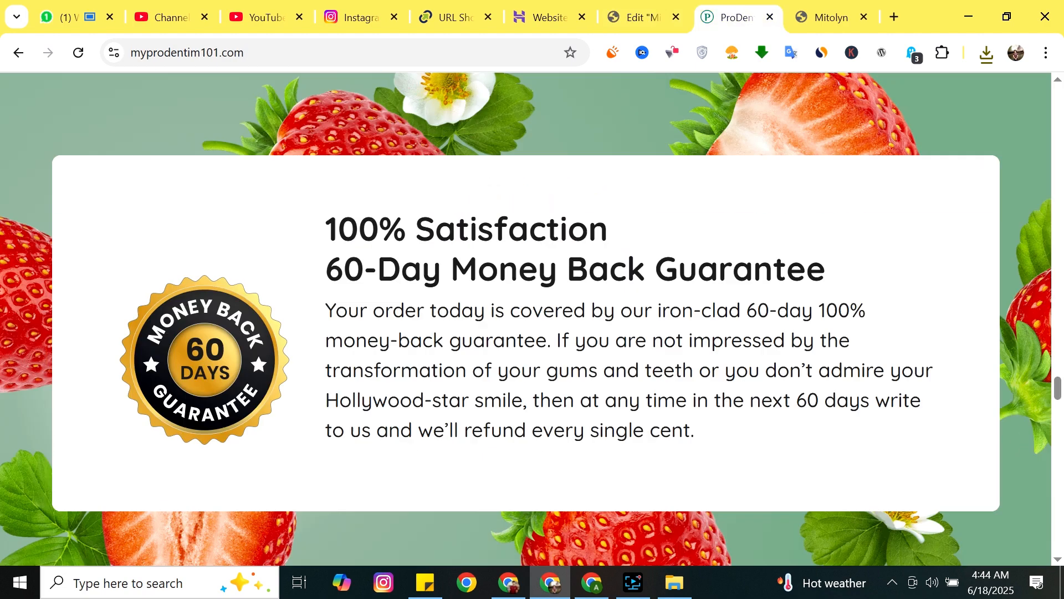
scroll(619, 341, "up", 2)
triple_click(668, 159)
key("ctrl+c")
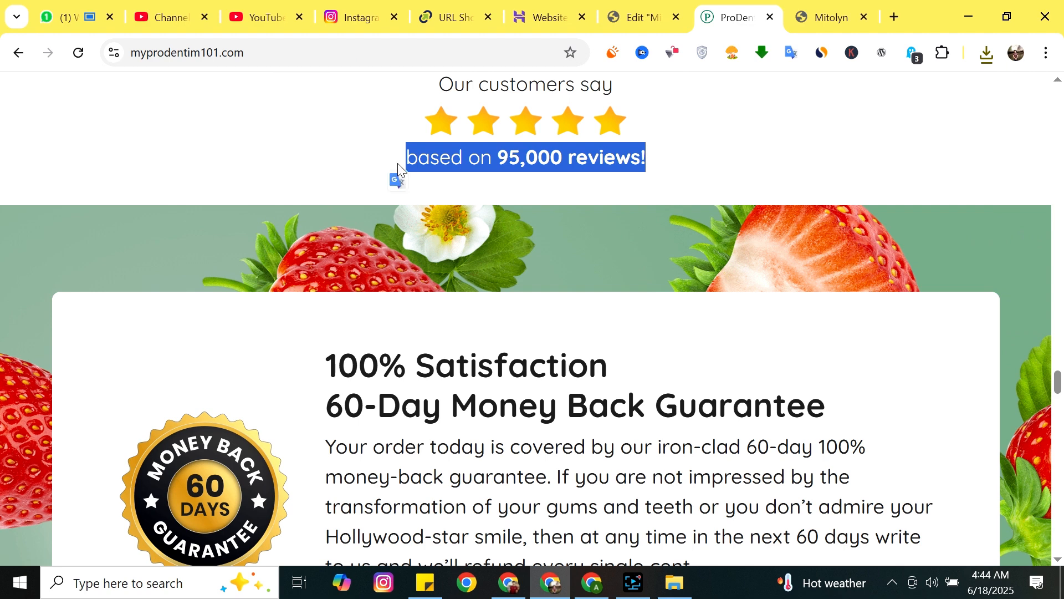
left_click(686, 8)
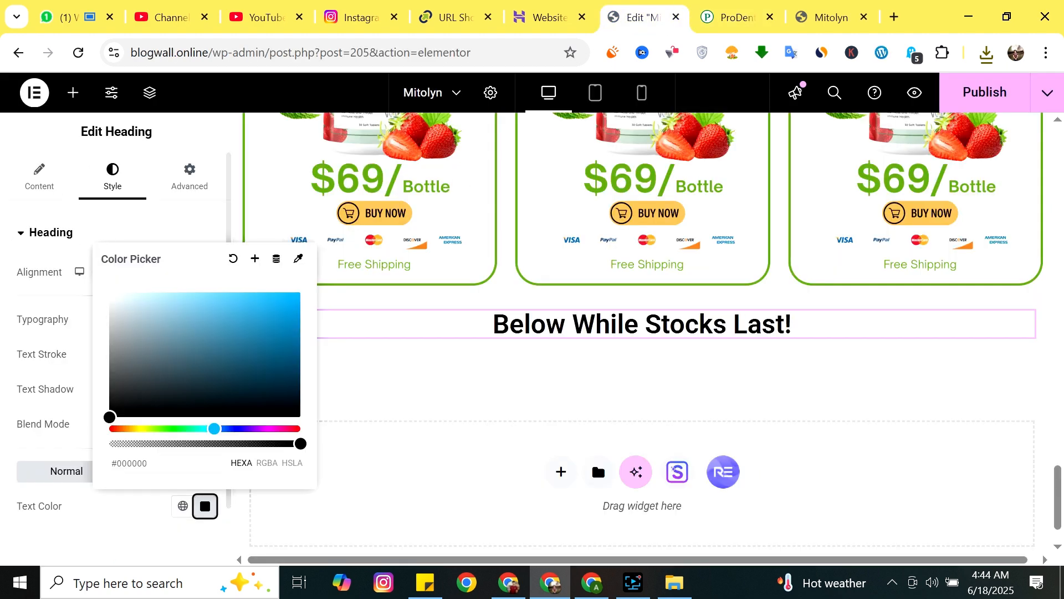
Place an Image widget below the new heading and upload testimonial-stars.png as its image.
left_click(73, 92)
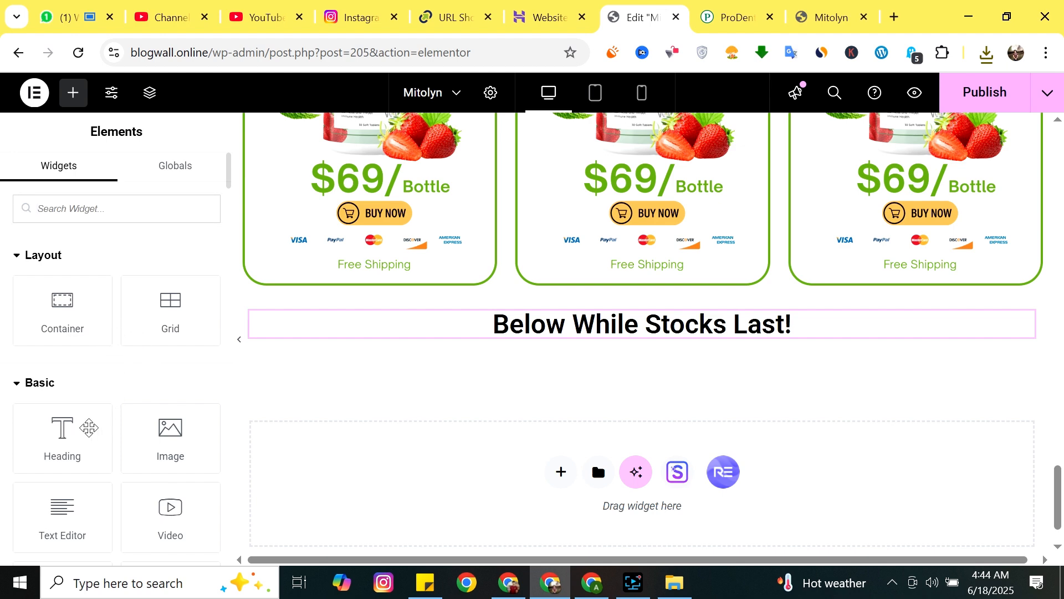
left_click_drag(173, 458, 563, 401)
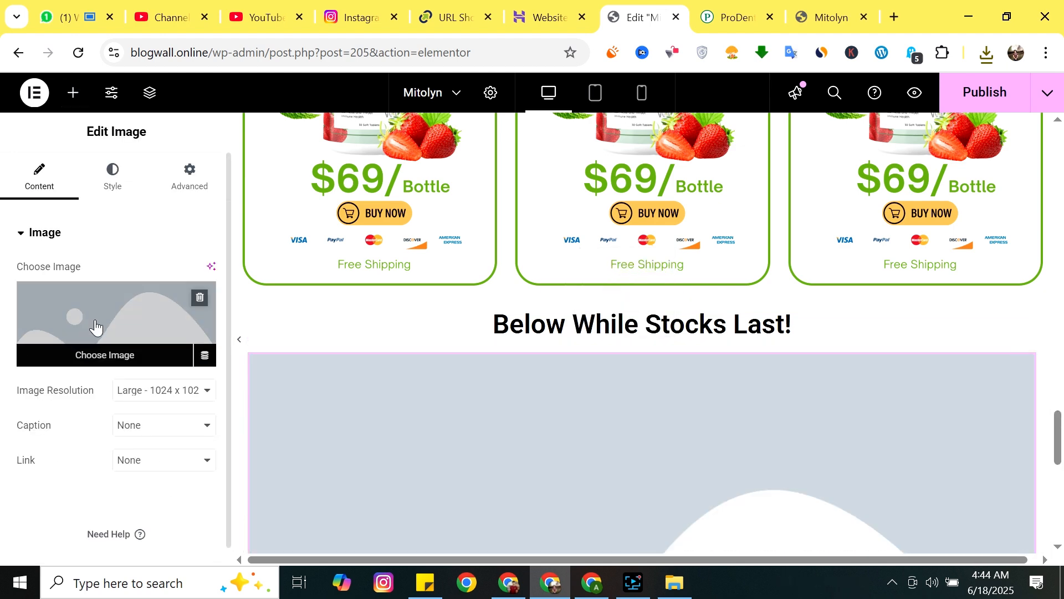
left_click(95, 327)
left_click(236, 161)
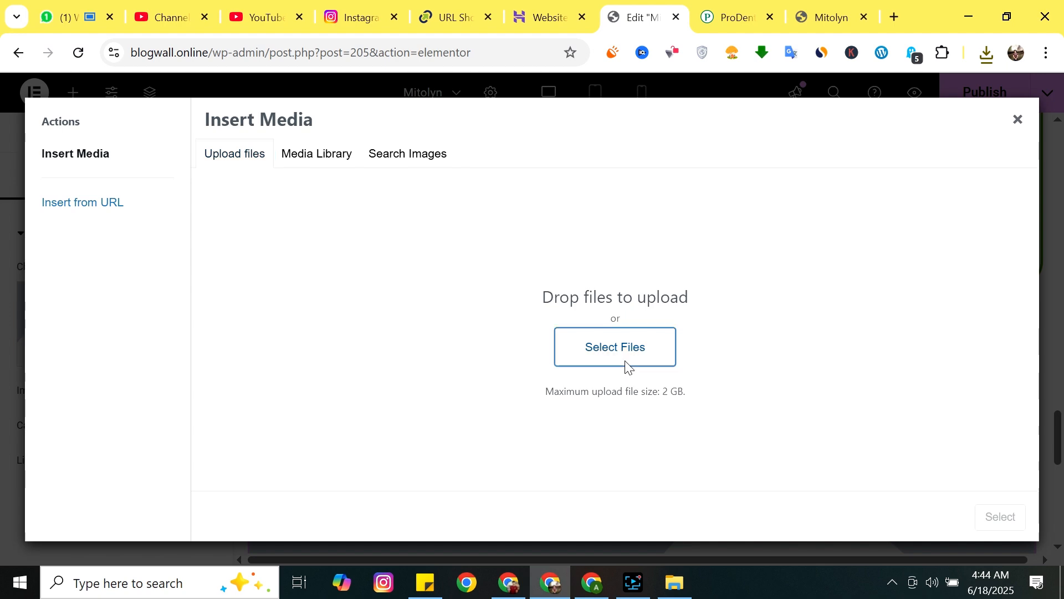
left_click(627, 365)
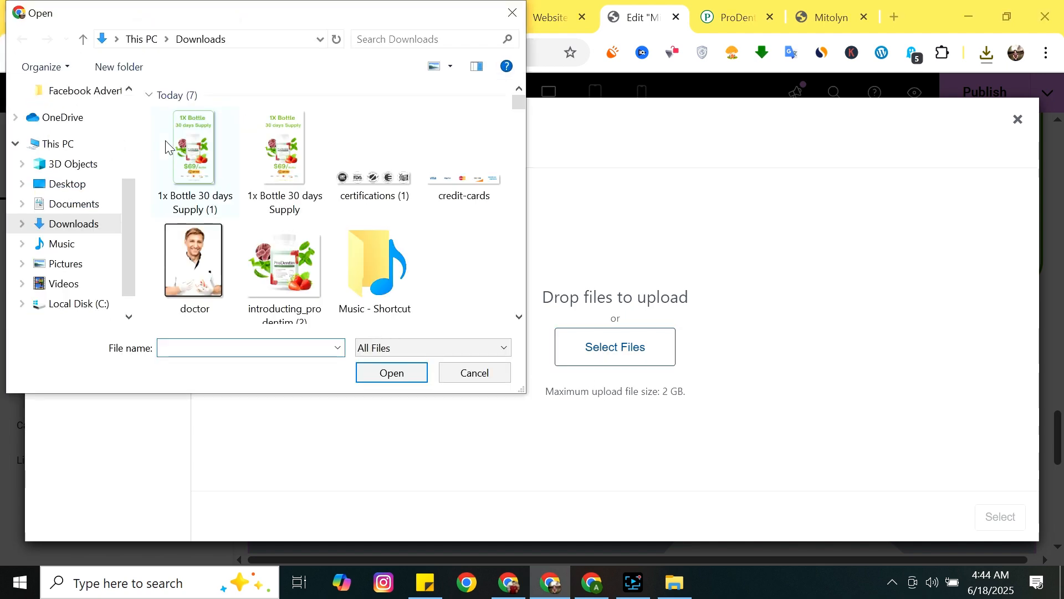
left_click(167, 147)
left_click(387, 372)
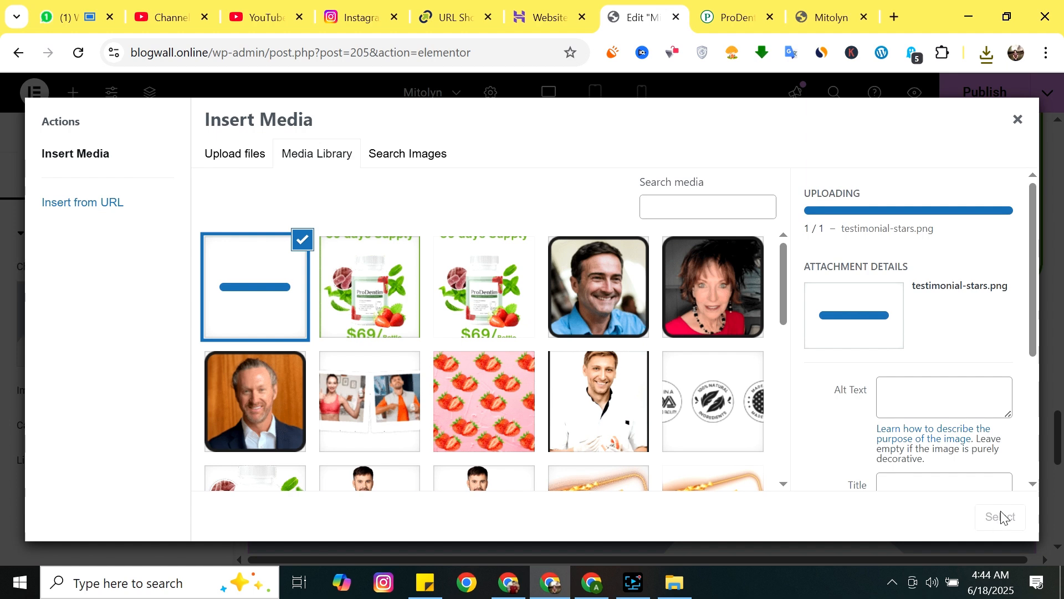
left_click(996, 518)
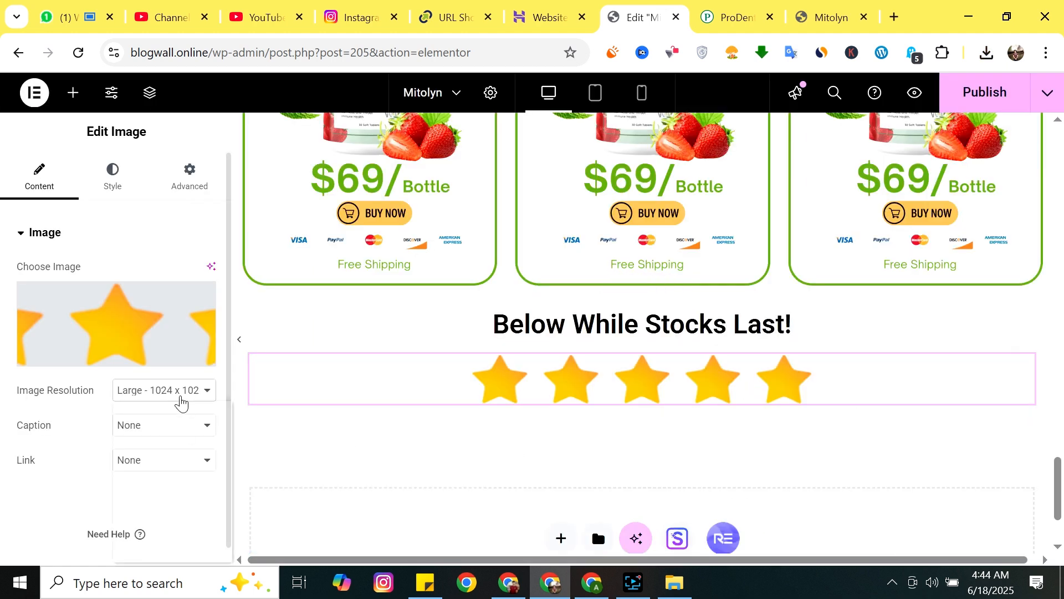
Try several resolutions for the star rating image and settle on Medium - 300 x 300.
left_click(181, 394)
left_click(172, 432)
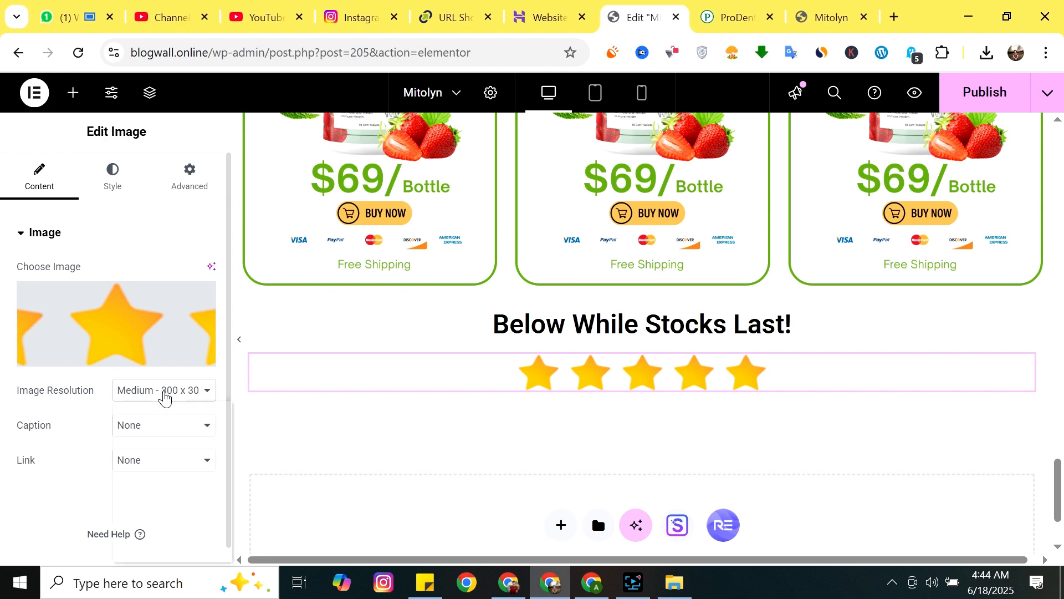
left_click(164, 420)
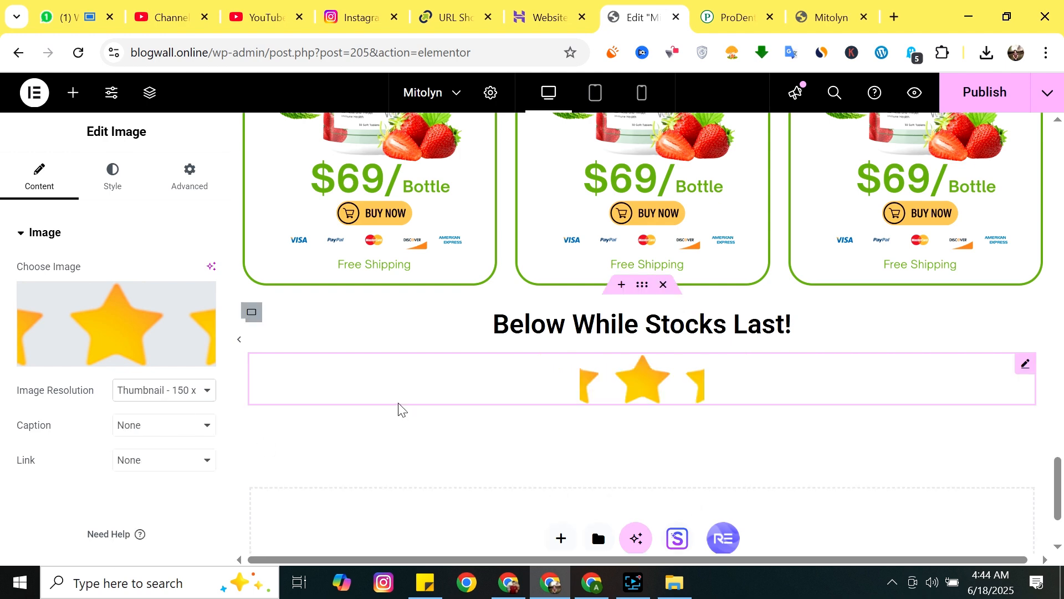
left_click(164, 393)
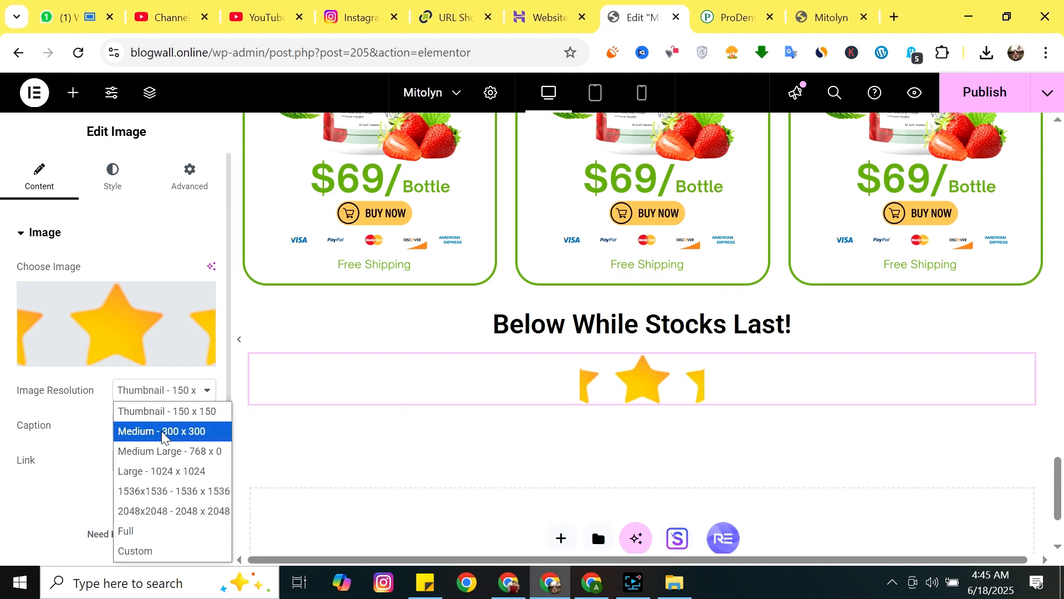
left_click(125, 531)
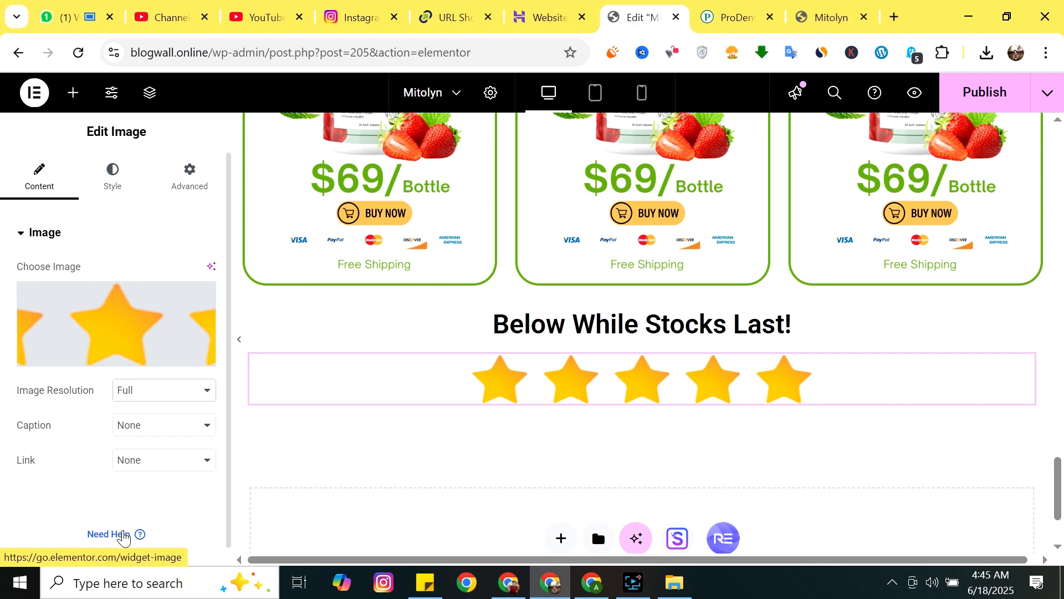
left_click(166, 392)
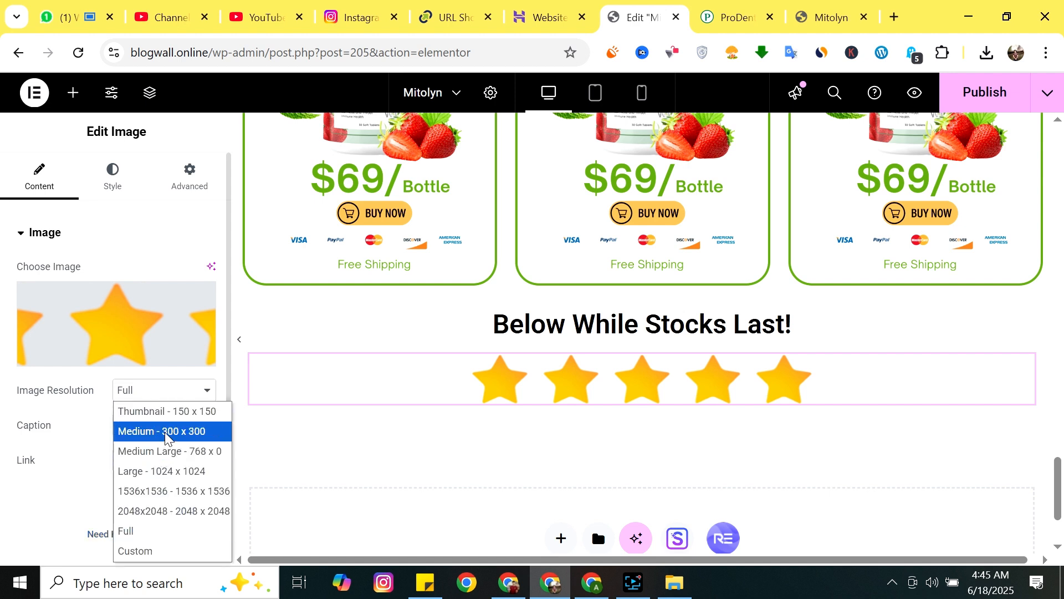
left_click(165, 436)
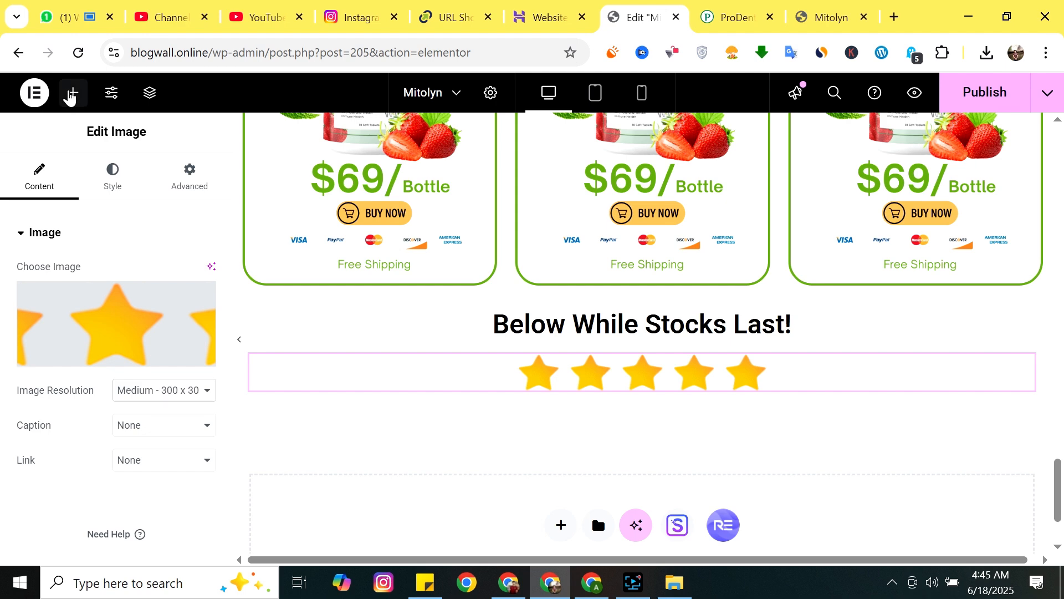
Place a Heading widget below the star image with the copied title "based on 95,000 reviews!".
left_click(71, 93)
left_click_drag(62, 438, 641, 403)
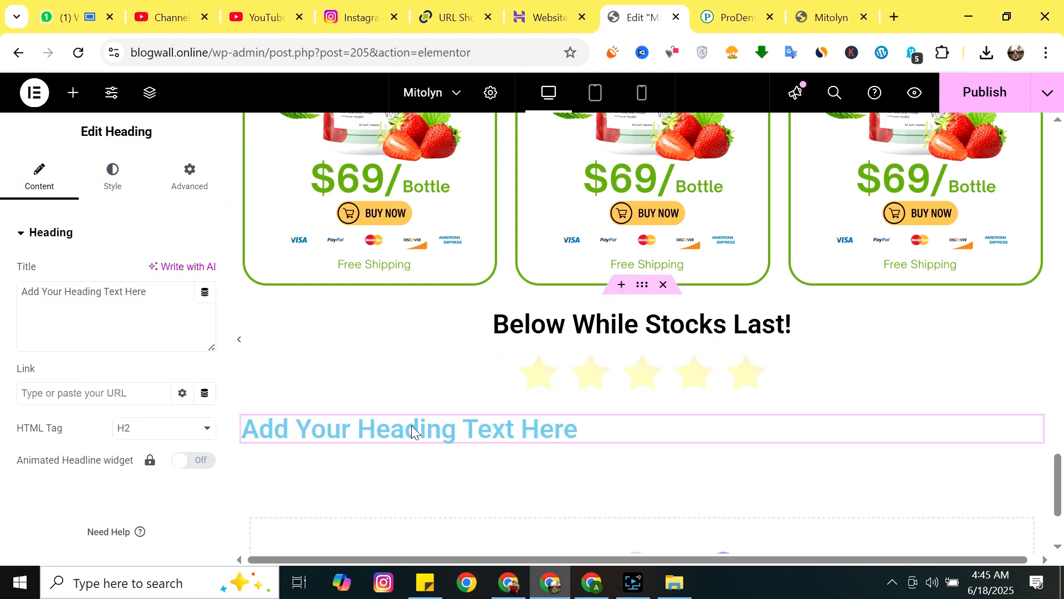
key("ctrl+a")
key("ctrl+v")
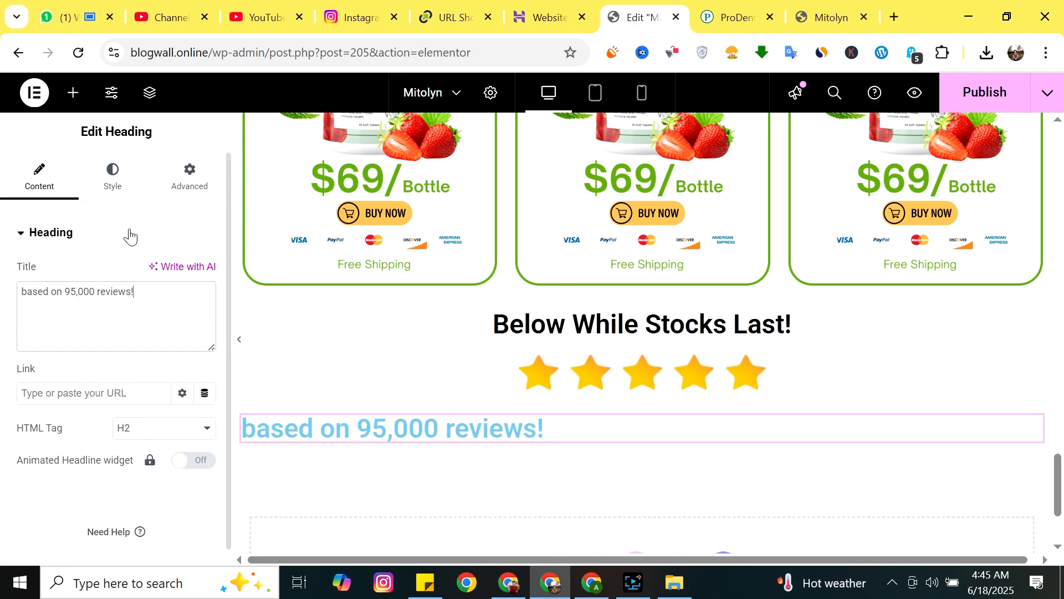
Center the "based on 95,000 reviews!" heading and set its text color to black.
left_click(113, 177)
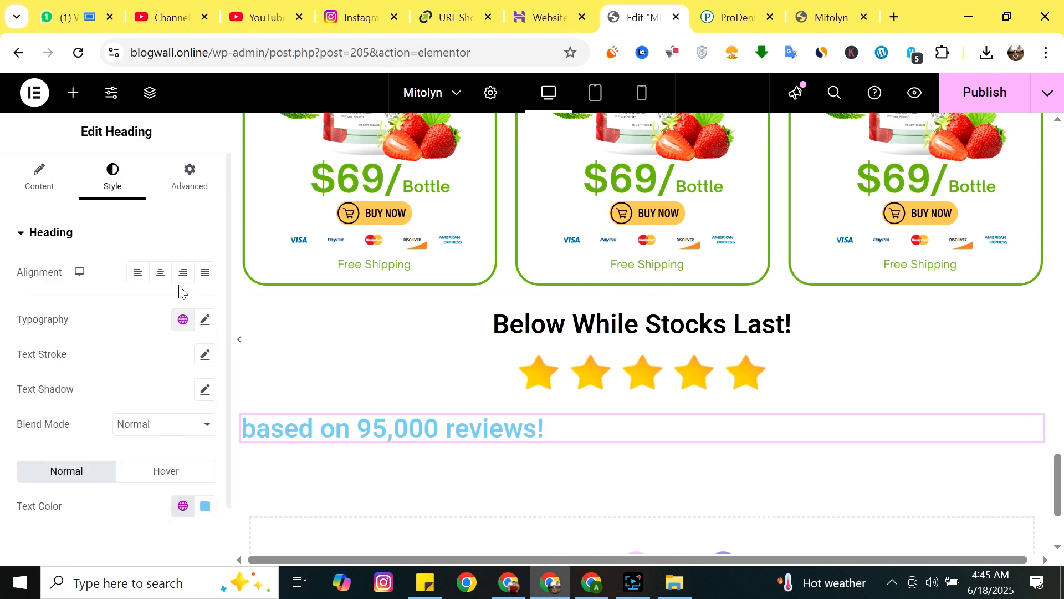
left_click(160, 272)
left_click(205, 505)
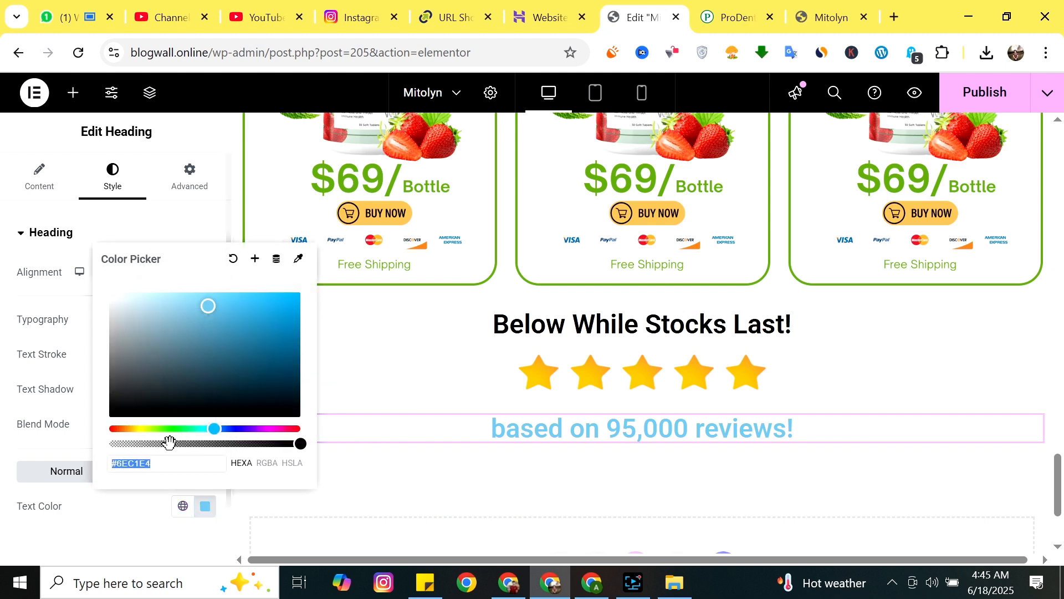
left_click_drag(111, 411, 102, 427)
left_click(114, 516)
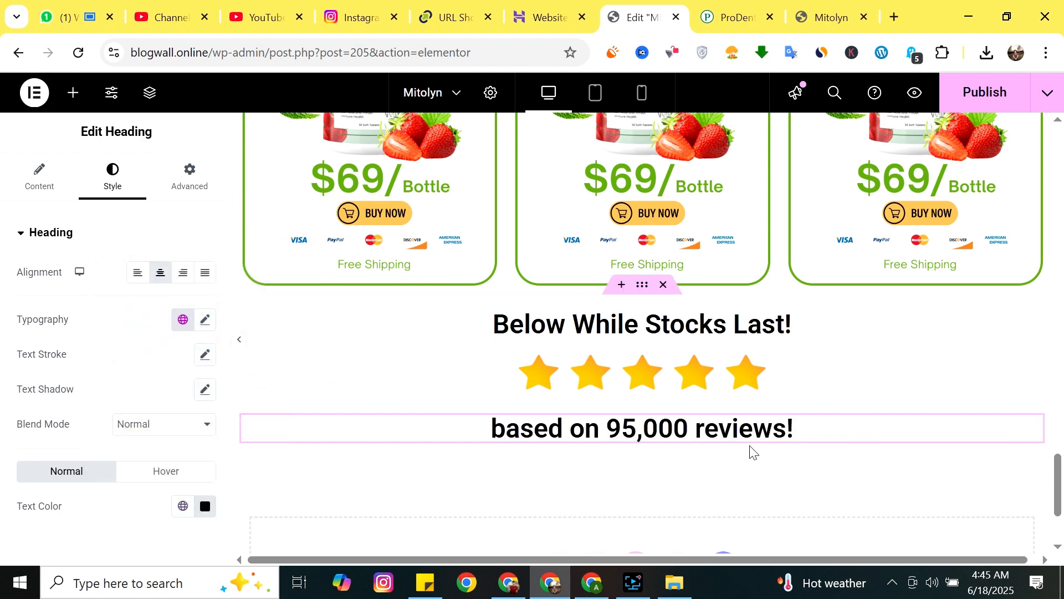
Set the reviews heading's typography to the RocknRoll One font family at a size of 13 px.
left_click(793, 431)
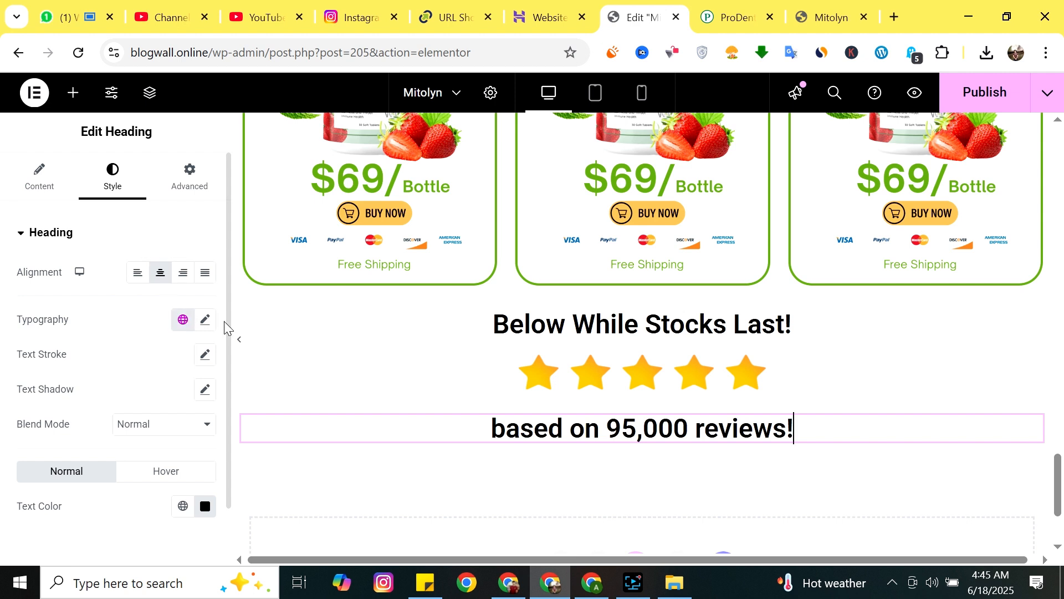
left_click(206, 320)
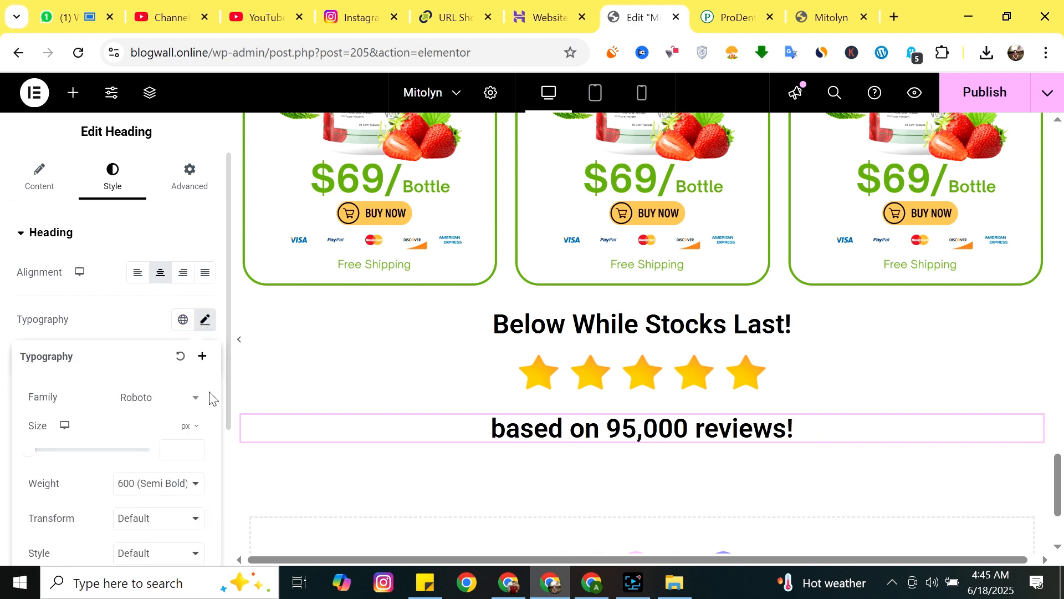
left_click(158, 404)
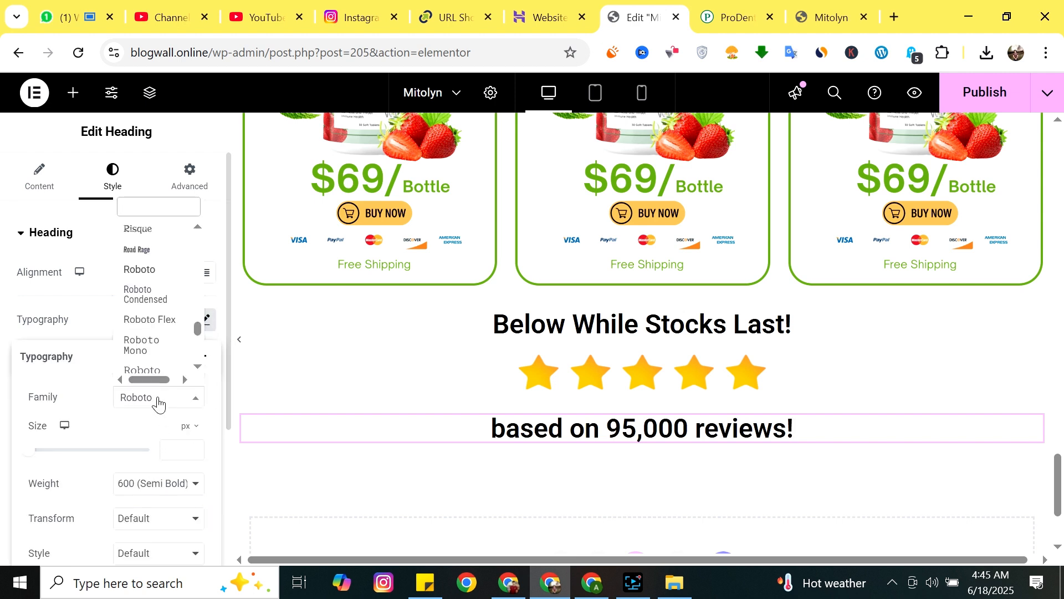
scroll(166, 308, "down", 2)
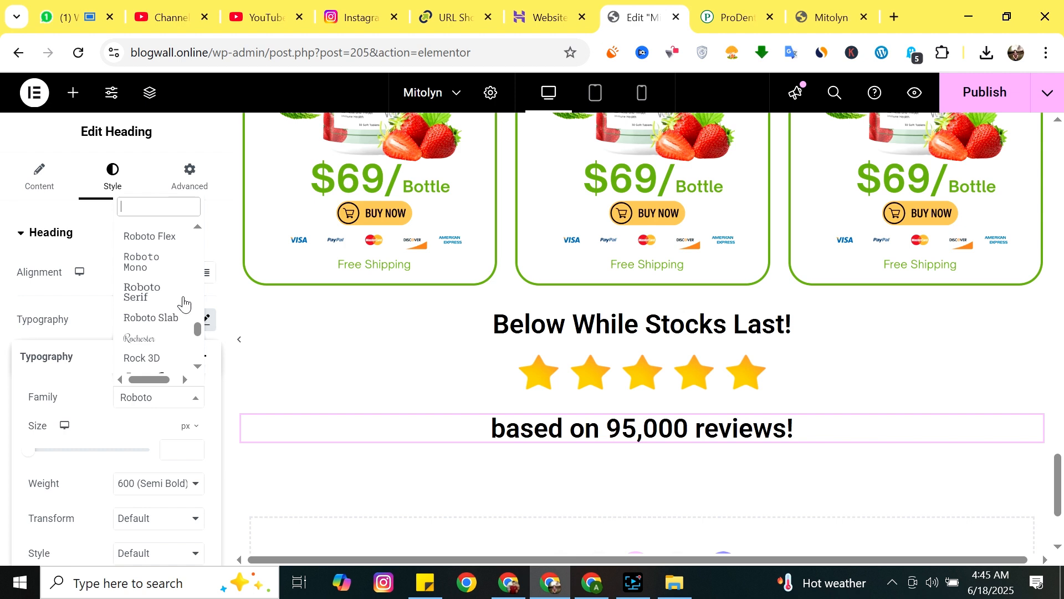
scroll(168, 308, "down", 1)
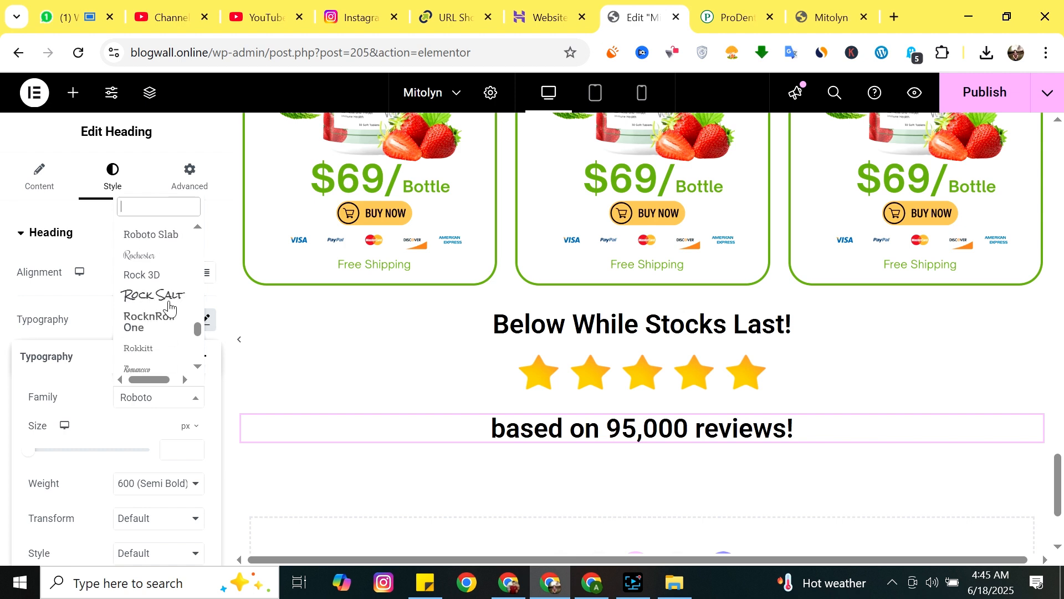
left_click(163, 325)
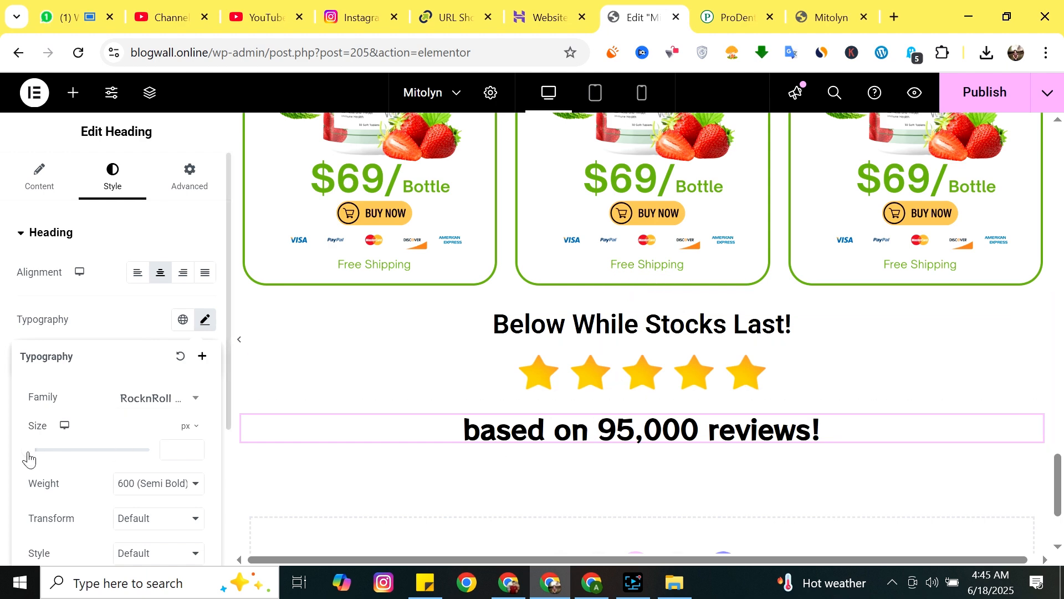
left_click_drag(29, 459, 37, 460)
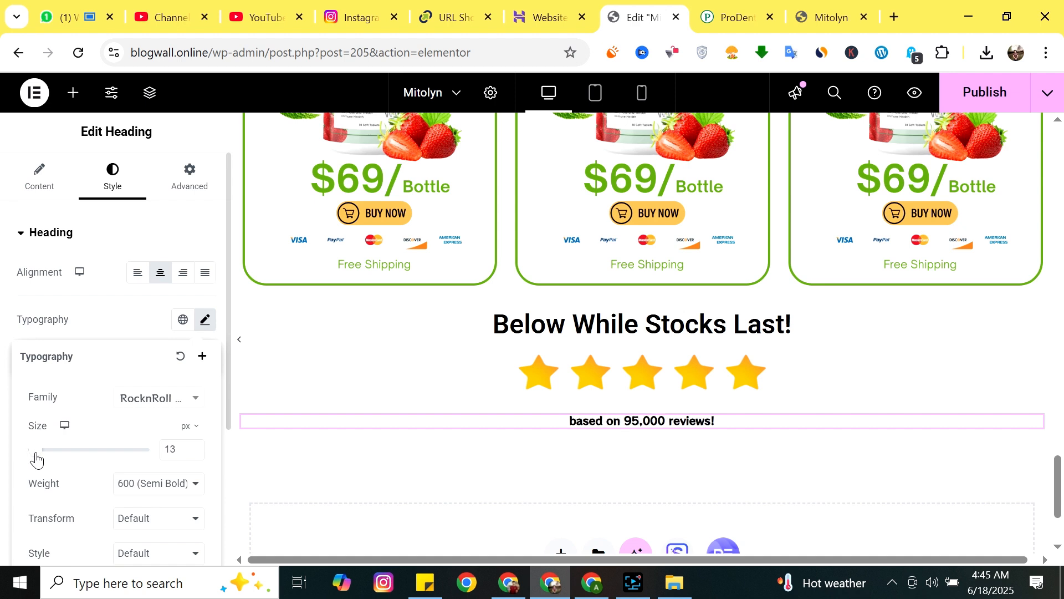
left_click(546, 377)
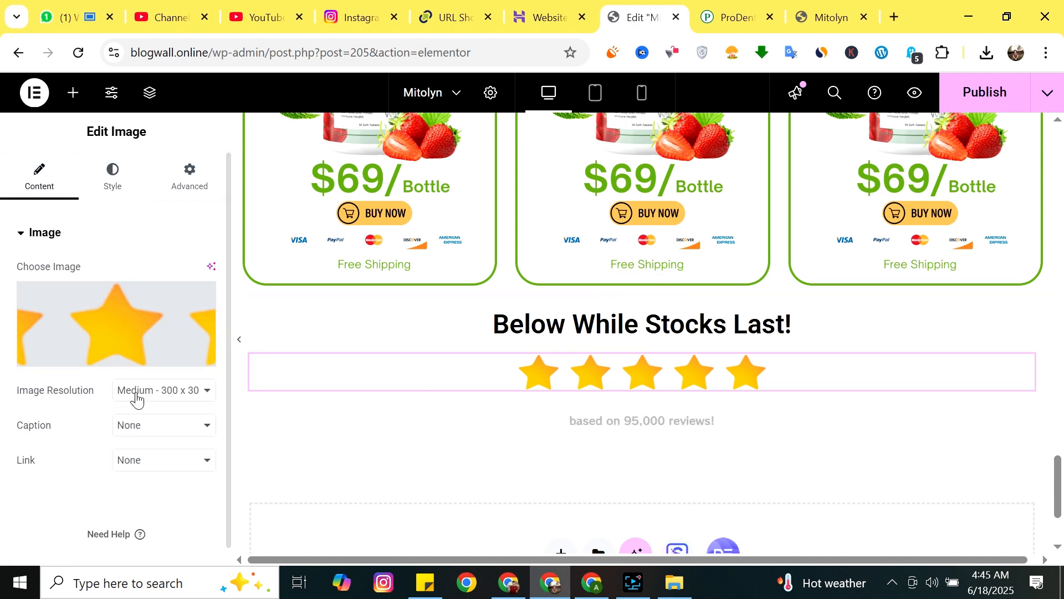
left_click(110, 191)
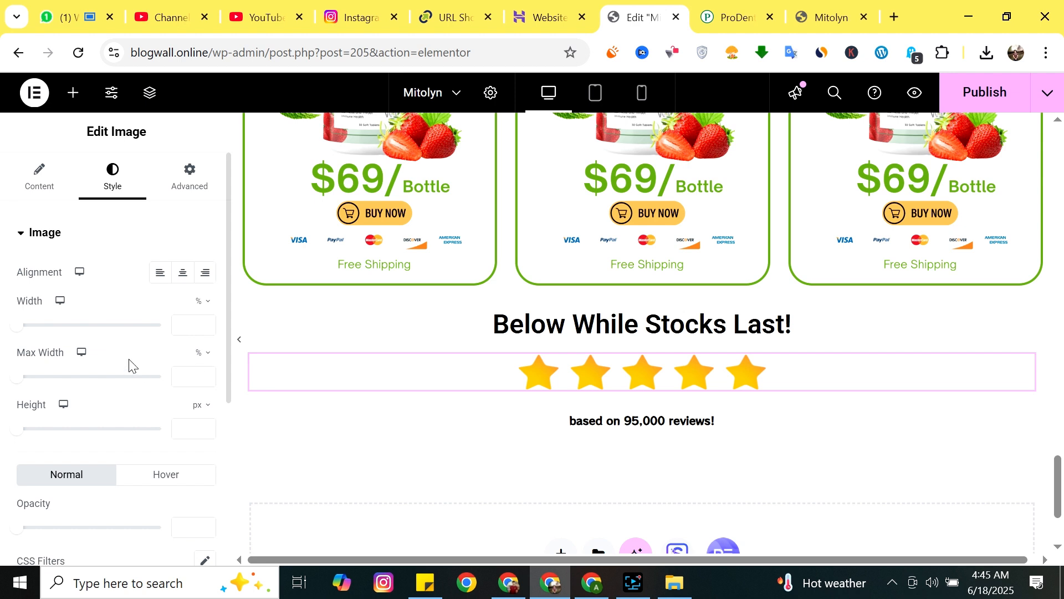
scroll(129, 366, "down", 2)
scroll(159, 336, "down", 4)
scroll(162, 375, "up", 6)
Publish the page and review its preview, from the new star rating section back up to the hero banner.
left_click(969, 94)
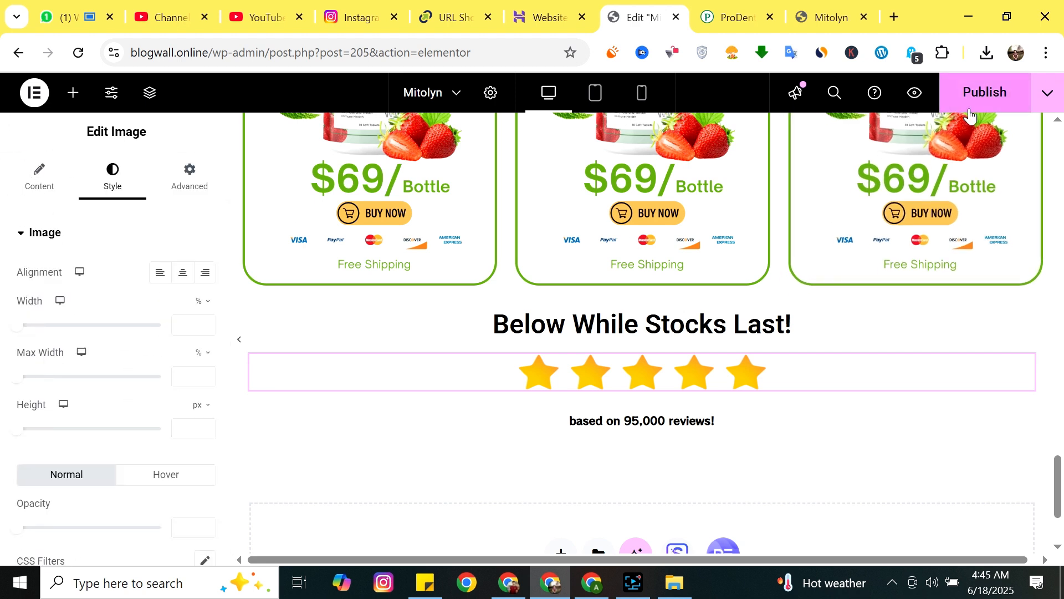
scroll(772, 361, "up", 10)
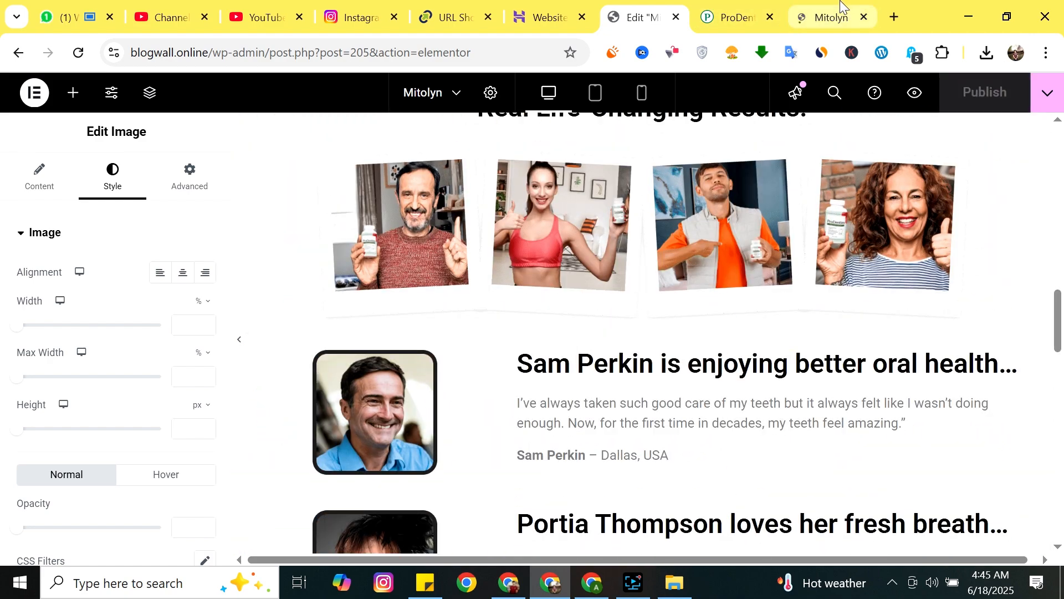
left_click(831, 16)
scroll(518, 266, "down", 20)
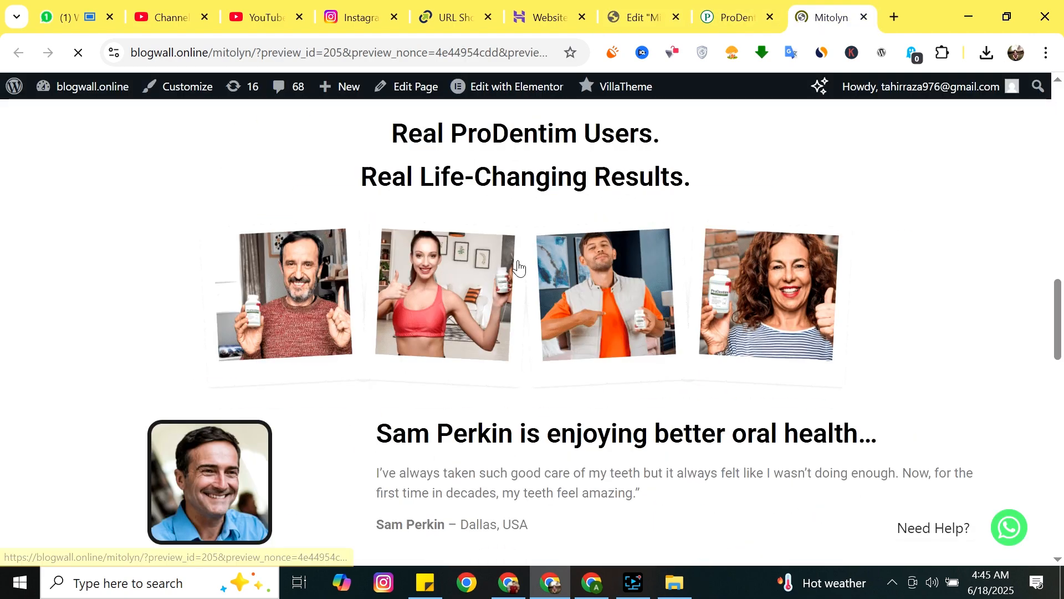
scroll(519, 267, "down", 5)
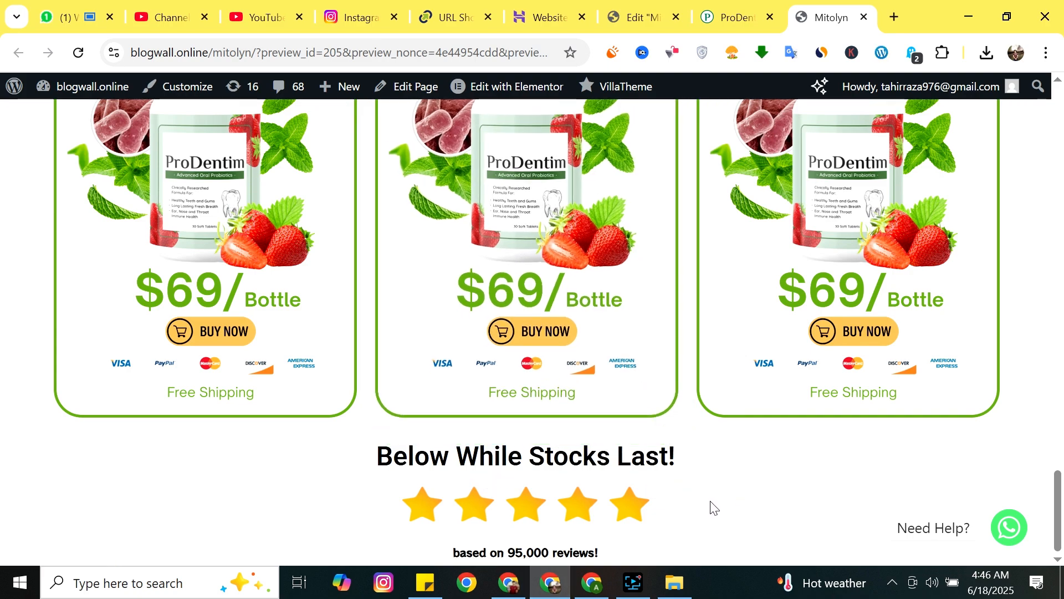
scroll(713, 505, "up", 8)
scroll(710, 504, "down", 8)
scroll(708, 500, "up", 12)
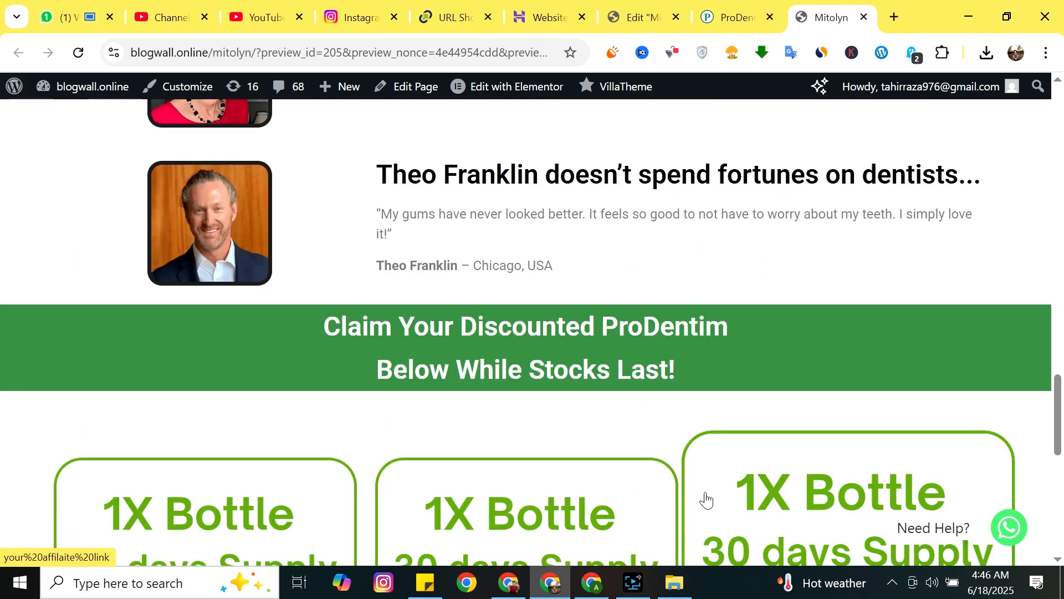
scroll(705, 499, "up", 20)
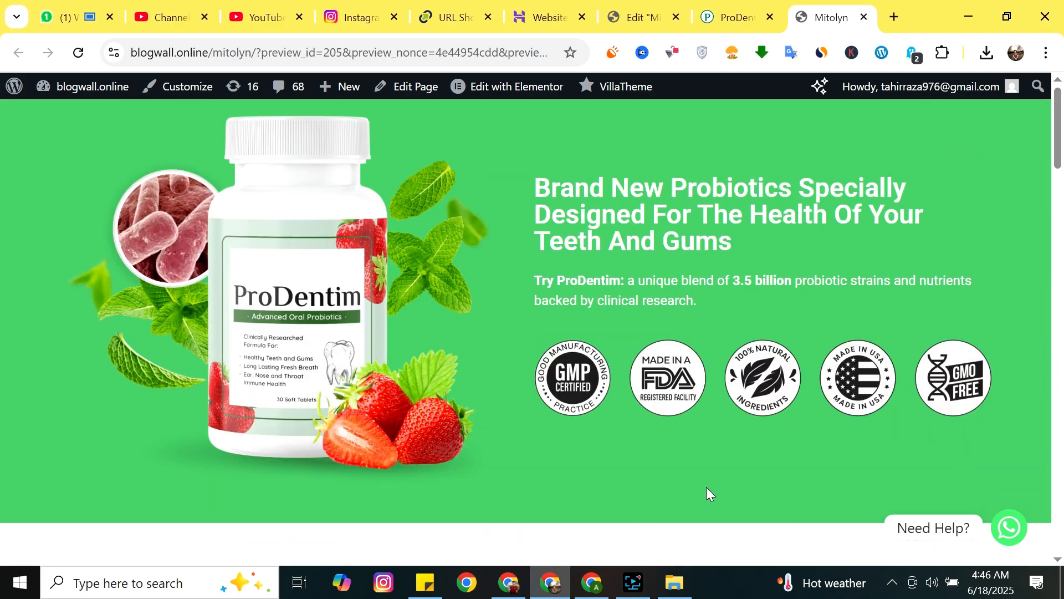